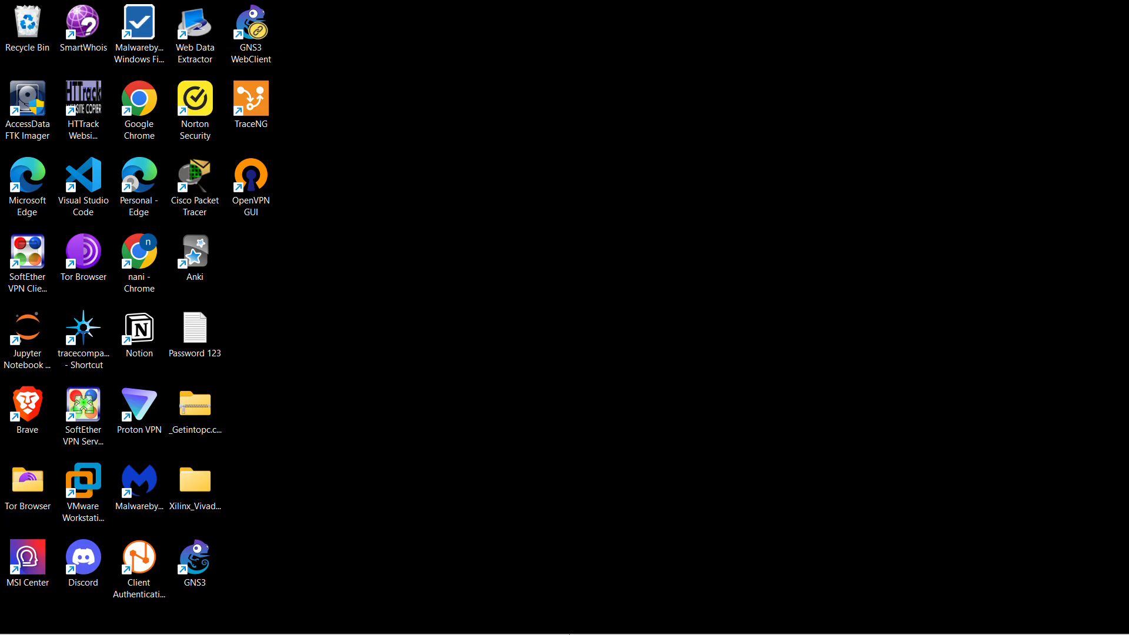
Open Microsoft Edge and search the web for "cisco packettracer download"
{"action": "left_click", "coordinate": [618, 618]}
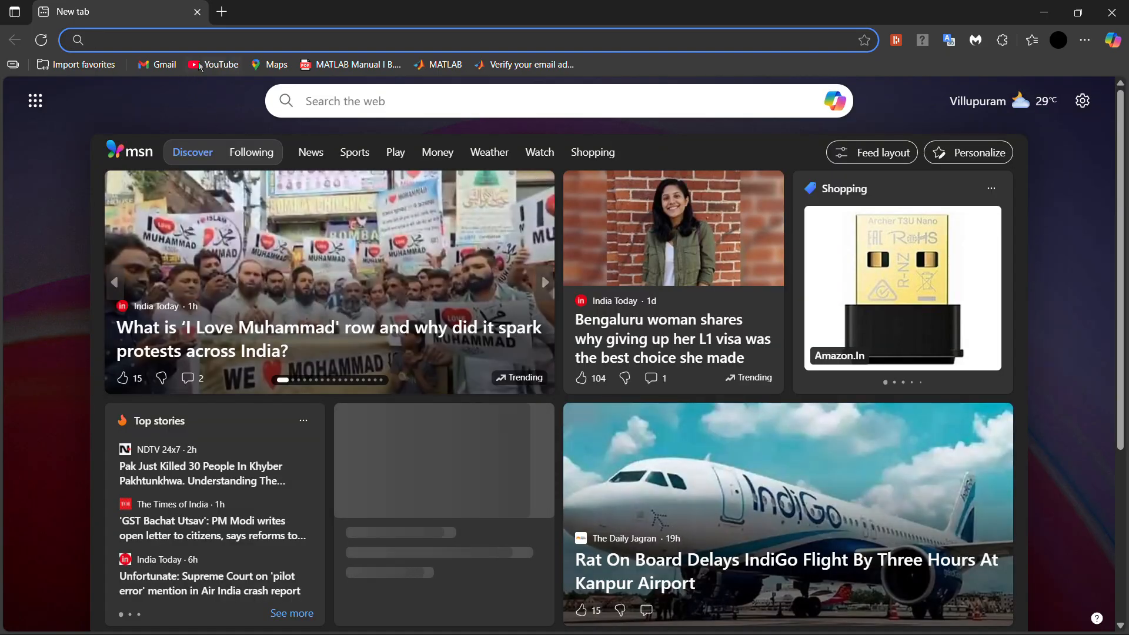
{"action": "left_click", "coordinate": [167, 38]}
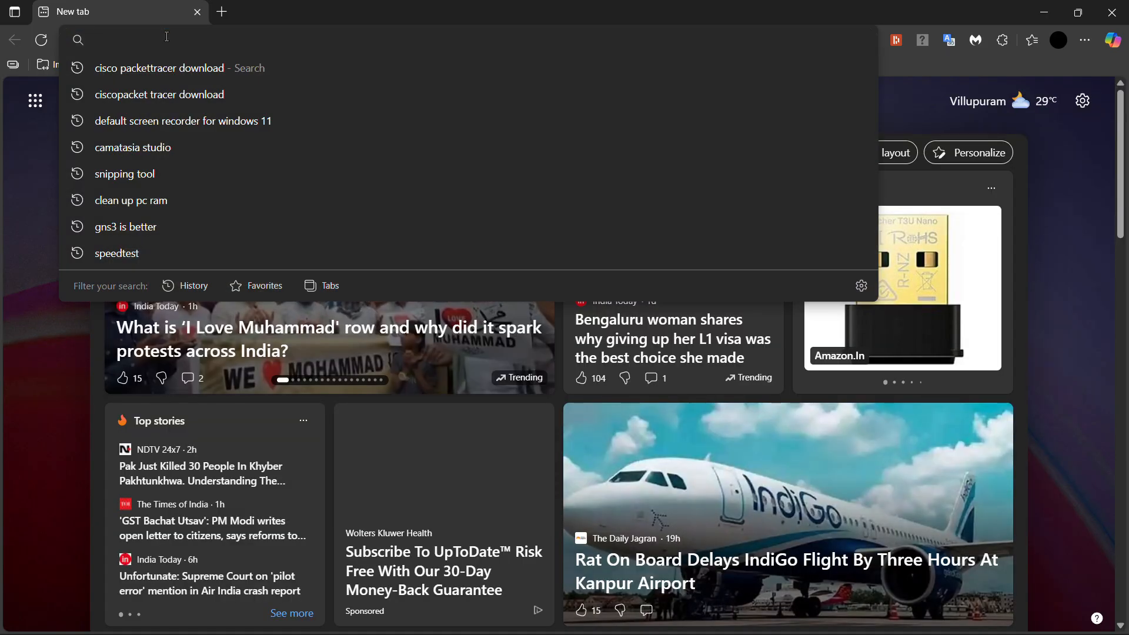
{"action": "left_click", "coordinate": [141, 70]}
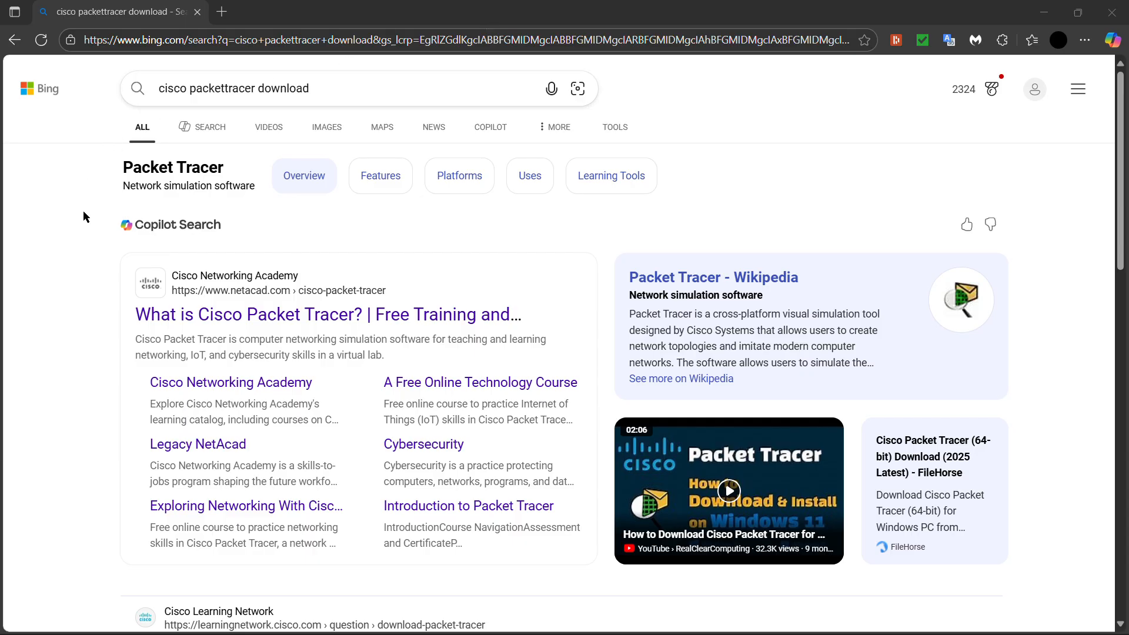
Open the Cisco Networking Academy result "What is Cisco Packet Tracer?" and close the search results tab
{"action": "scroll", "coordinate": [83, 212], "scroll_direction": "down", "scroll_amount": 2}
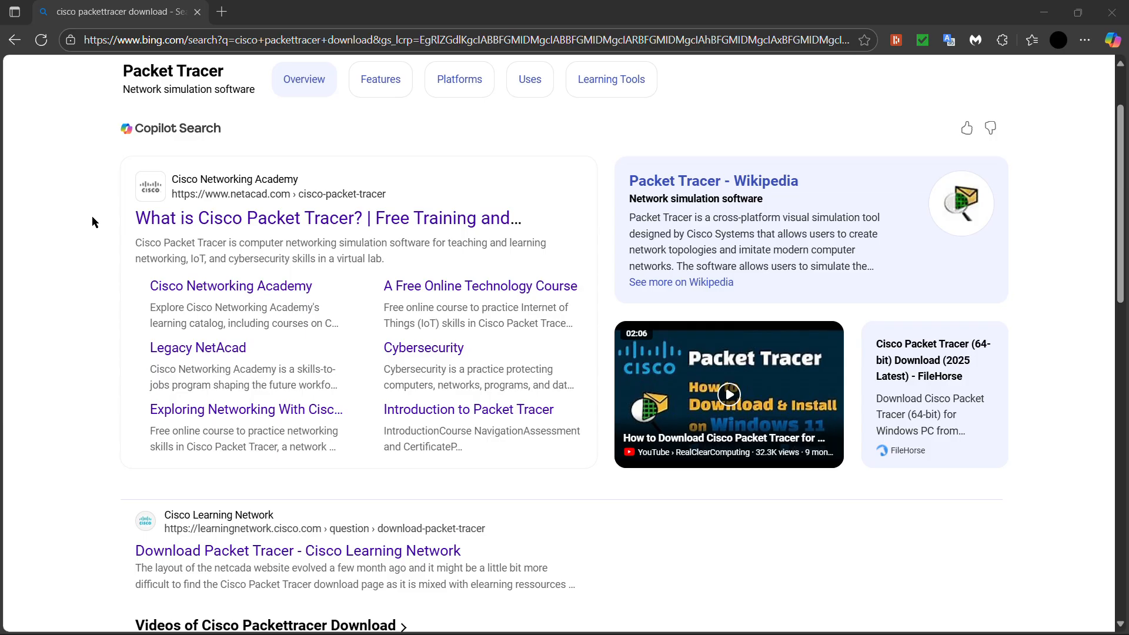
{"action": "left_click", "coordinate": [203, 219]}
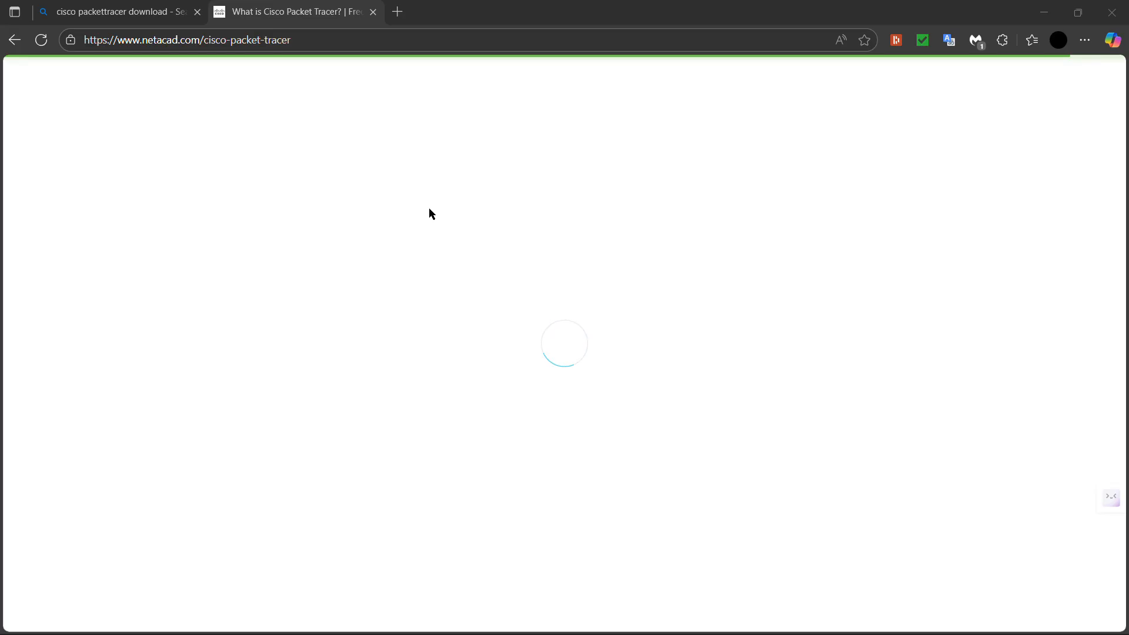
{"action": "left_click", "coordinate": [197, 12]}
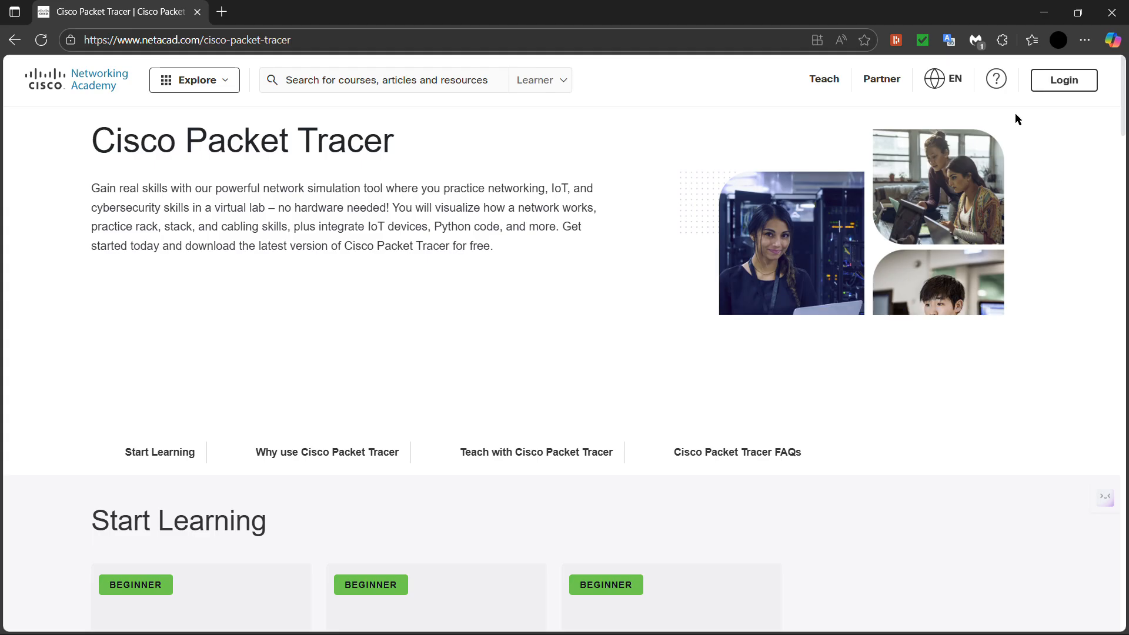
Go through the login page to the sign-up form and set the country to India and the state to Dadra and Nagar Haveli and Daman and Diu
{"action": "left_click", "coordinate": [1079, 80]}
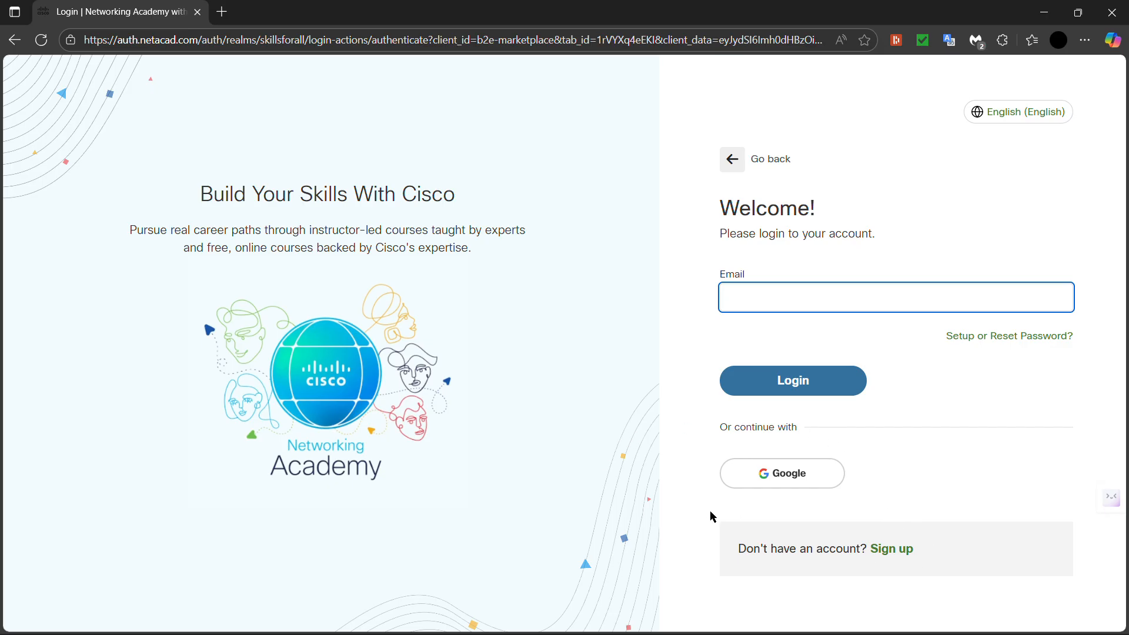
{"action": "left_click", "coordinate": [905, 556]}
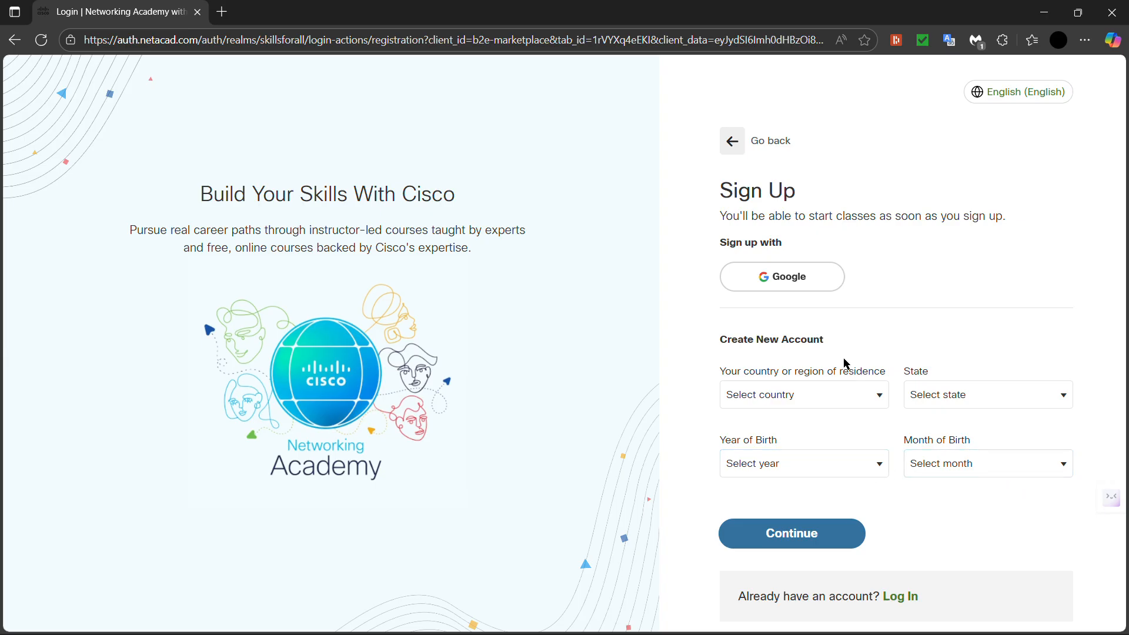
{"action": "left_click", "coordinate": [841, 396]}
{"action": "scroll", "coordinate": [794, 224], "scroll_direction": "down", "scroll_amount": 14}
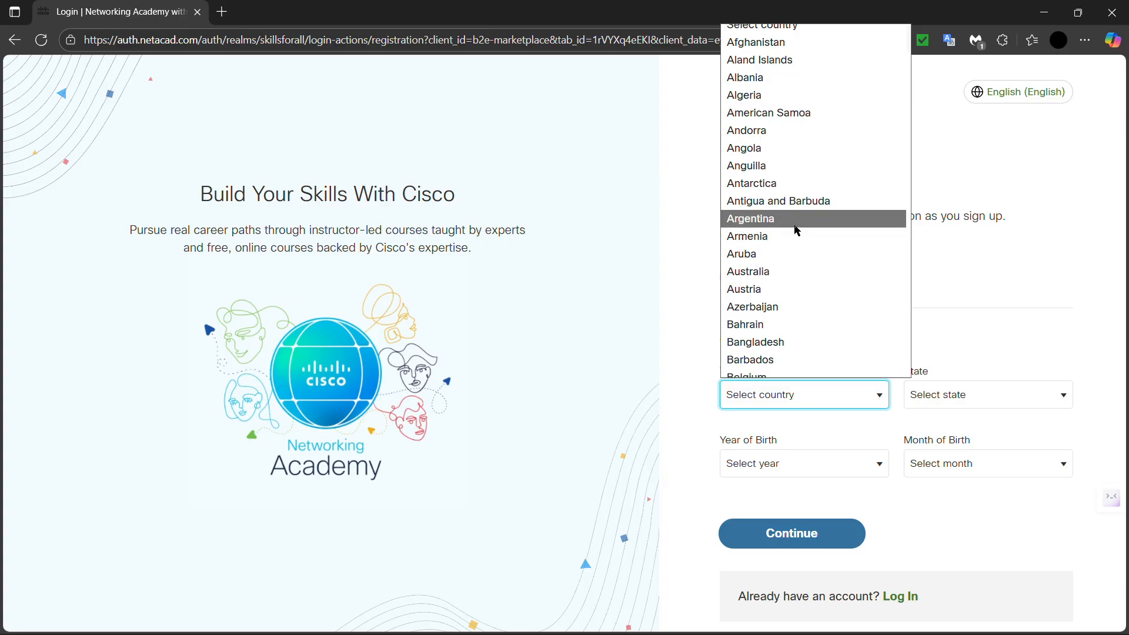
{"action": "scroll", "coordinate": [795, 230], "scroll_direction": "down", "scroll_amount": 20}
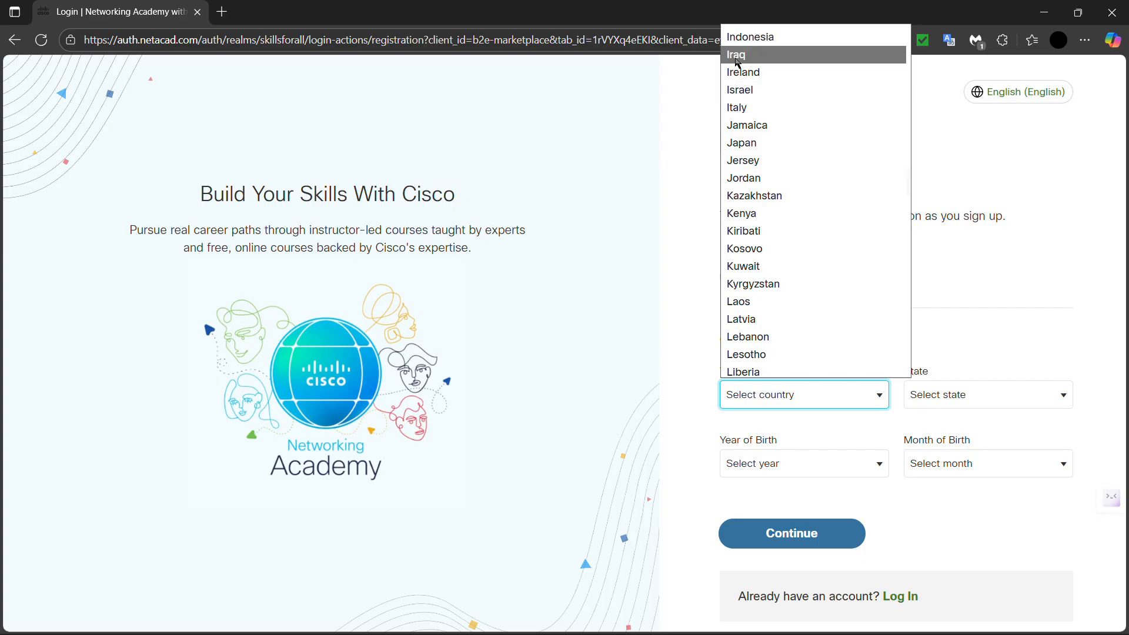
{"action": "scroll", "coordinate": [739, 147], "scroll_direction": "up", "scroll_amount": 3}
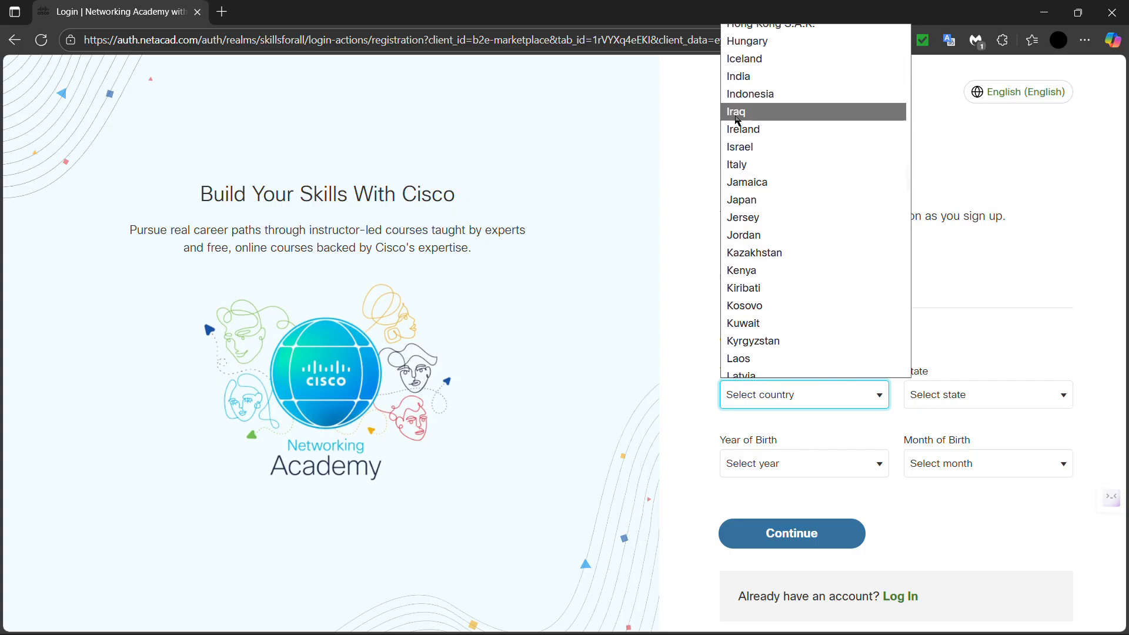
{"action": "left_click", "coordinate": [742, 77]}
{"action": "left_click", "coordinate": [943, 395]}
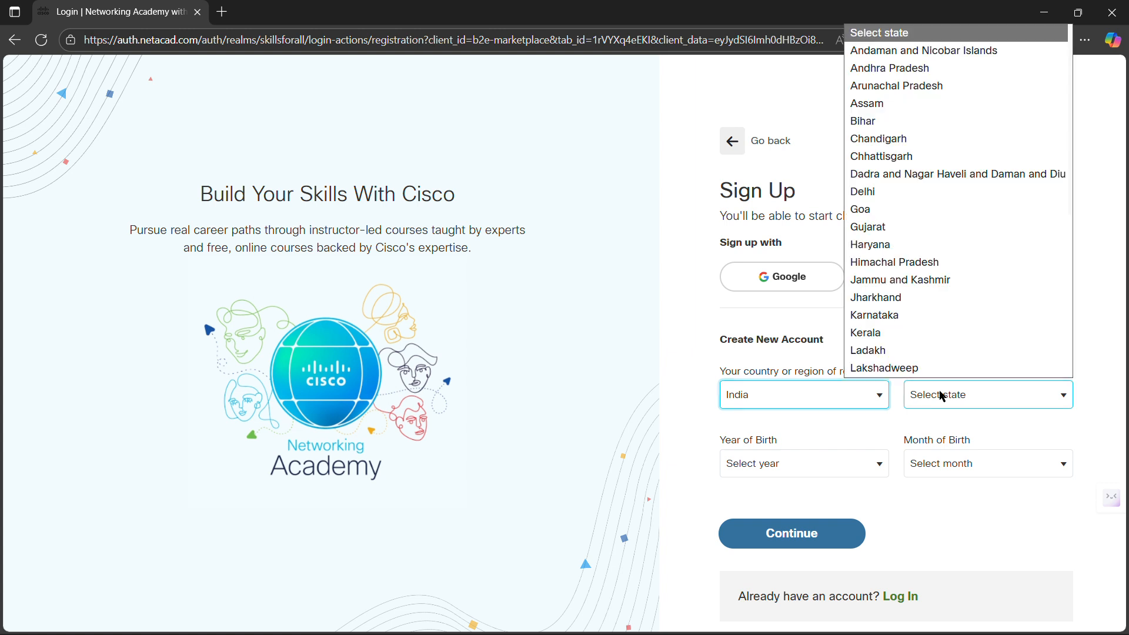
{"action": "left_click", "coordinate": [894, 174]}
Choose the year and month of birth in the sign-up form and continue to the account details
{"action": "left_click", "coordinate": [818, 464]}
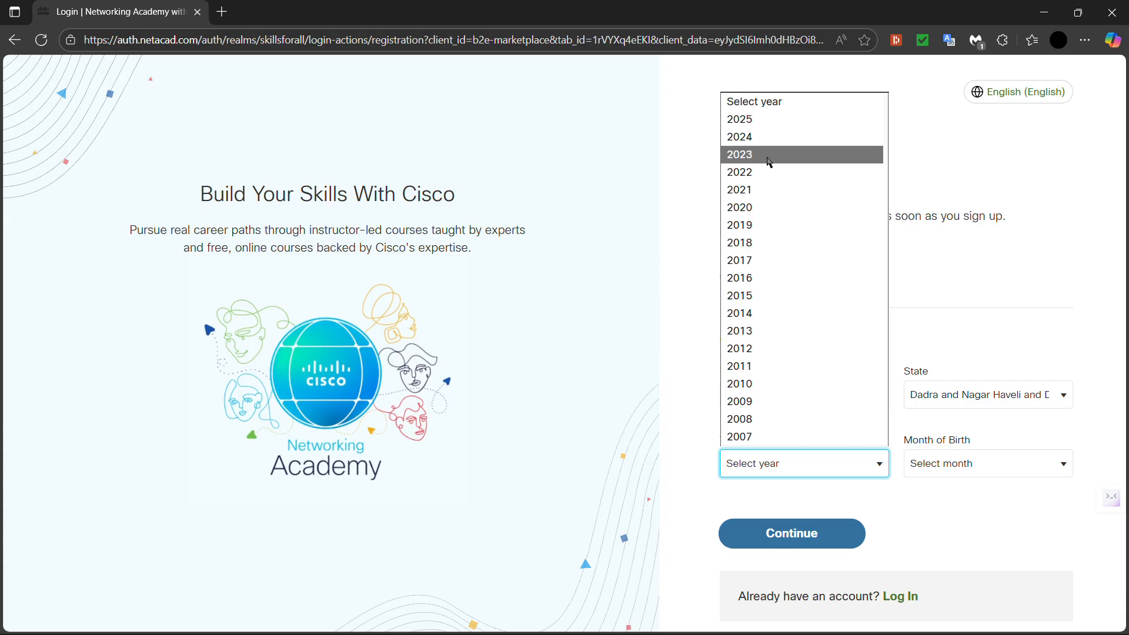
{"action": "scroll", "coordinate": [776, 294], "scroll_direction": "down", "scroll_amount": 6}
{"action": "left_click", "coordinate": [767, 227]}
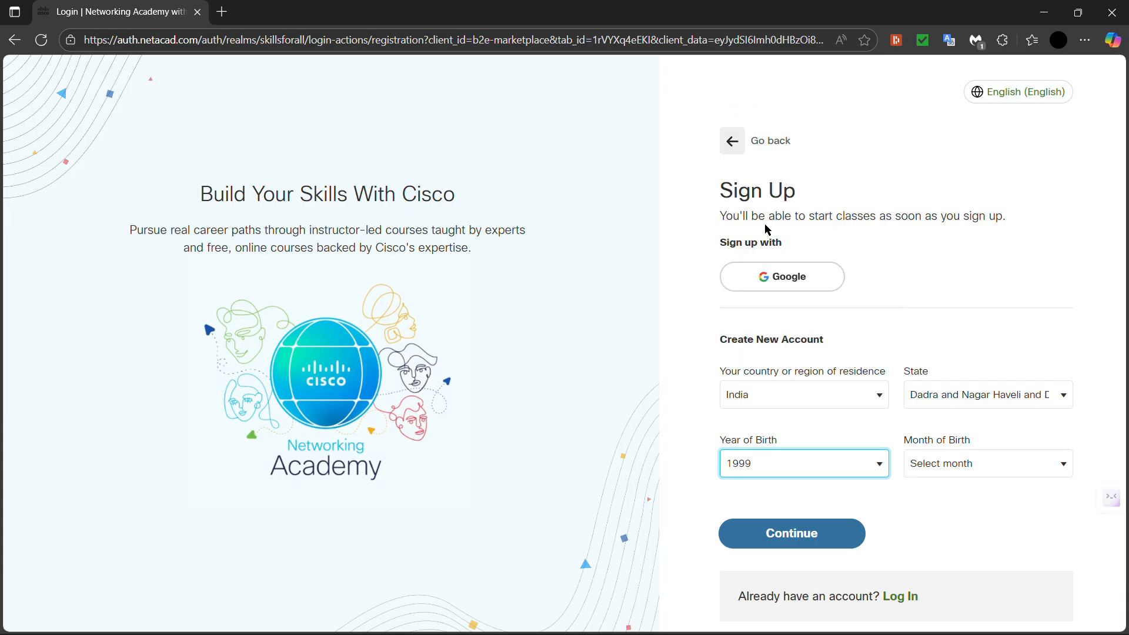
{"action": "left_click", "coordinate": [932, 469]}
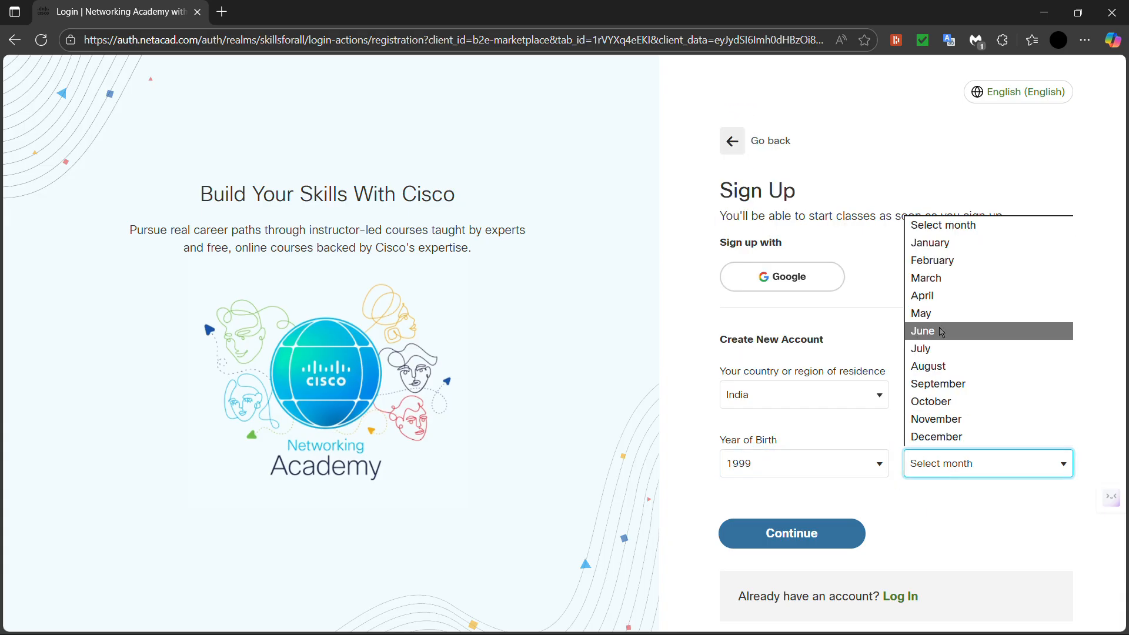
{"action": "left_click", "coordinate": [930, 298]}
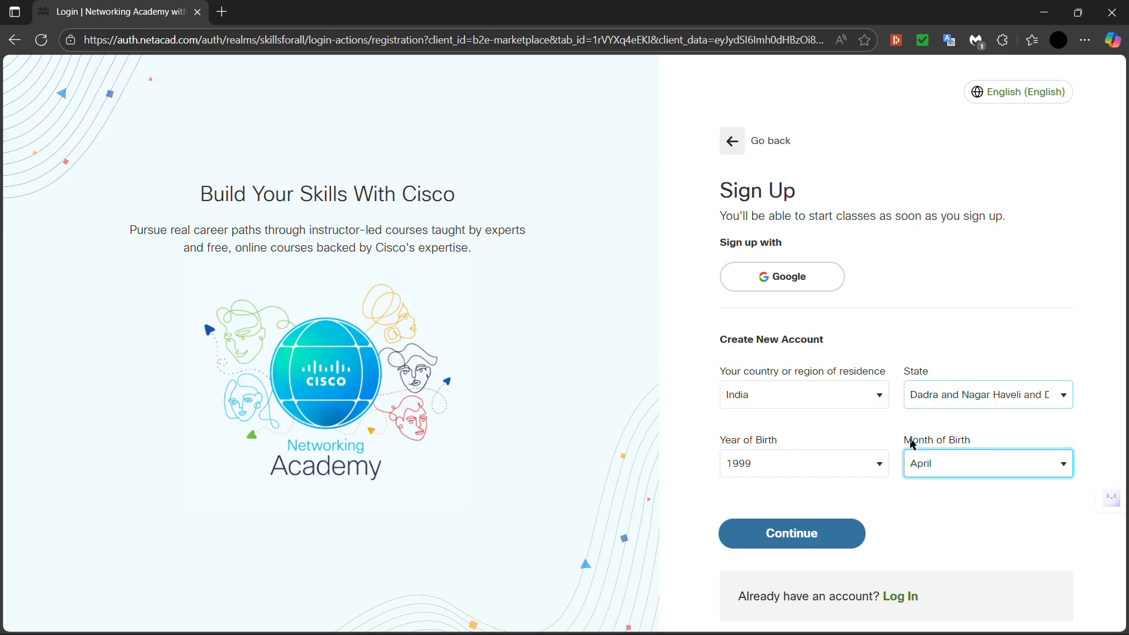
{"action": "left_click", "coordinate": [828, 542]}
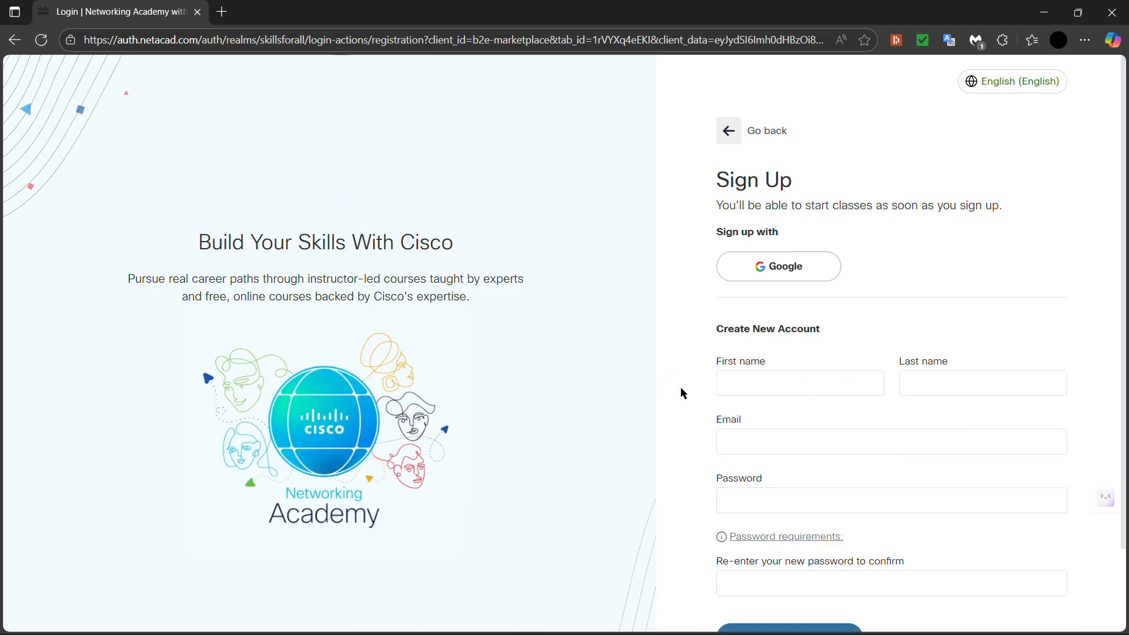
Review the name, email and password fields required to create an account, and go back from the sign-up form
{"action": "left_click_drag", "start_coordinate": [685, 363], "coordinate": [1029, 530]}
{"action": "left_click", "coordinate": [670, 425]}
{"action": "scroll", "coordinate": [714, 505], "scroll_direction": "down", "scroll_amount": 2}
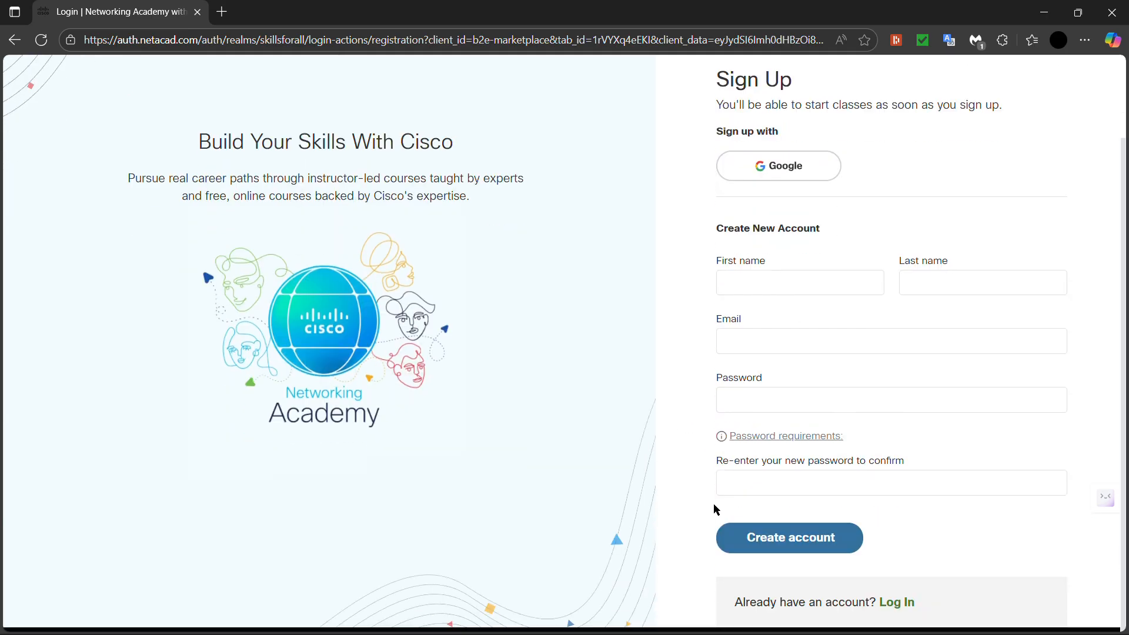
{"action": "scroll", "coordinate": [703, 314], "scroll_direction": "up", "scroll_amount": 2}
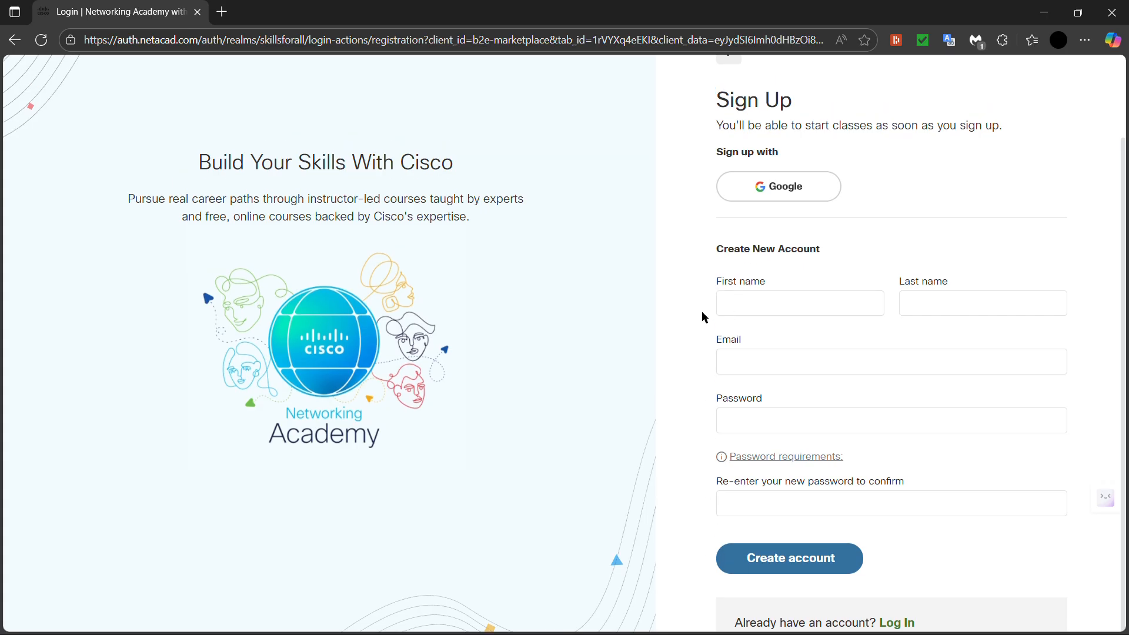
{"action": "left_click", "coordinate": [730, 129]}
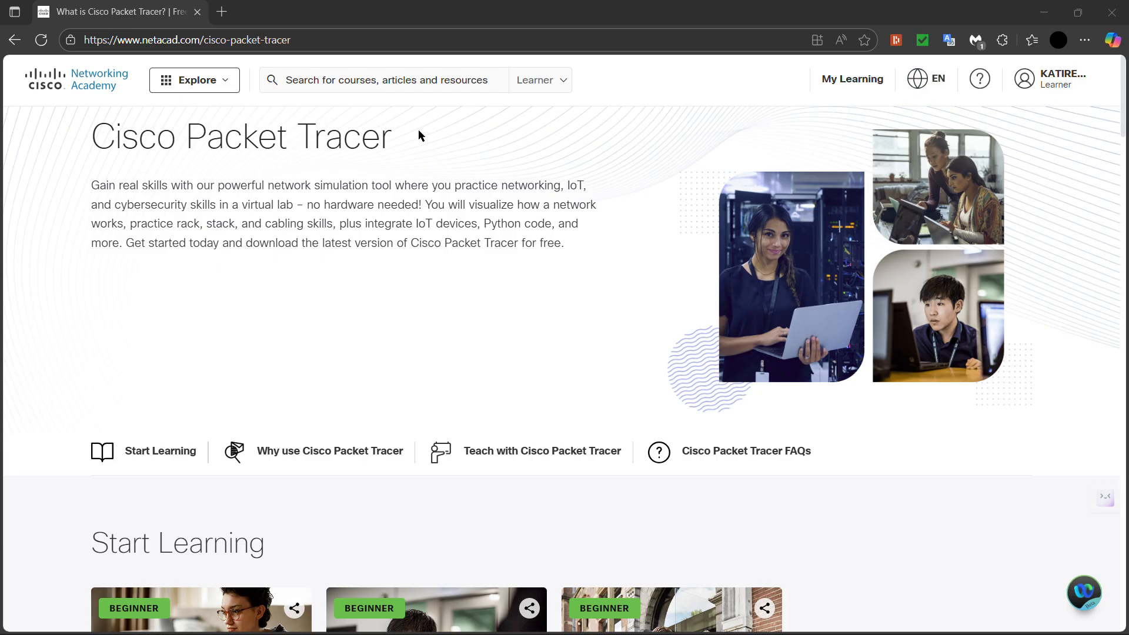
Search the academy catalog for "getting started with" and open the course Getting Started with Cisco Packet Tracer
{"action": "left_click", "coordinate": [361, 80]}
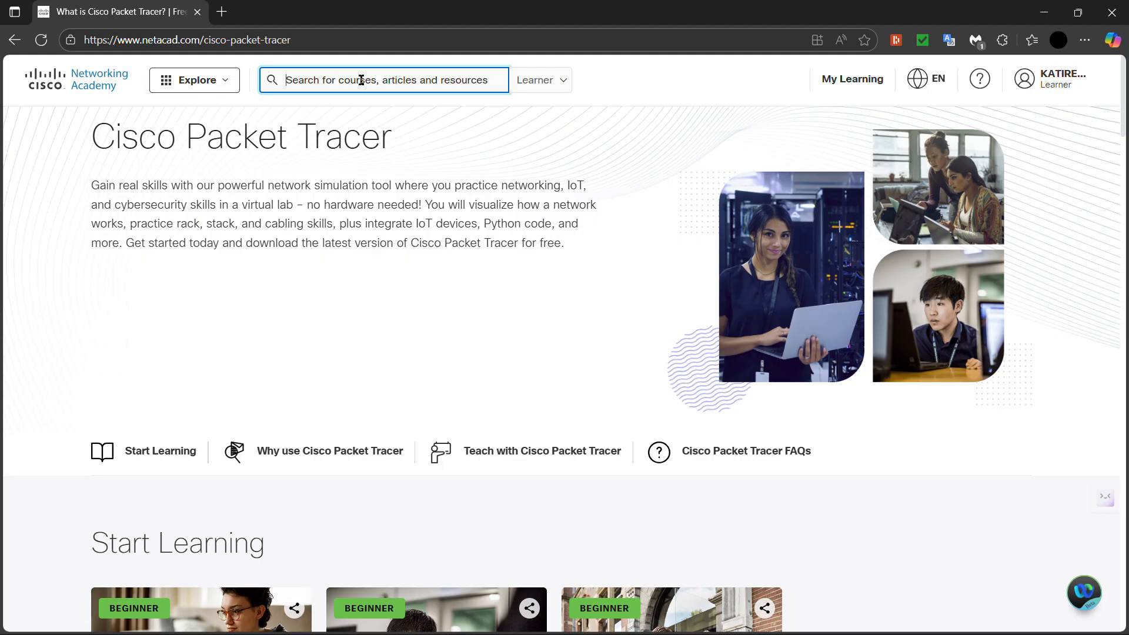
{"action": "type", "text": "get"}
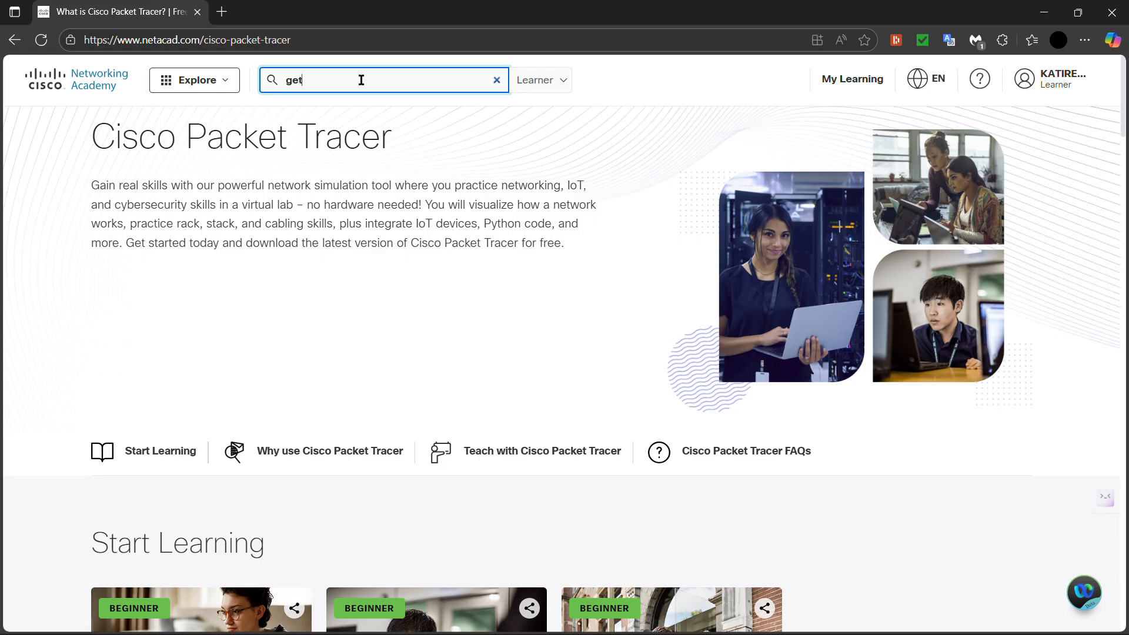
{"action": "type", "text": "ting started with"}
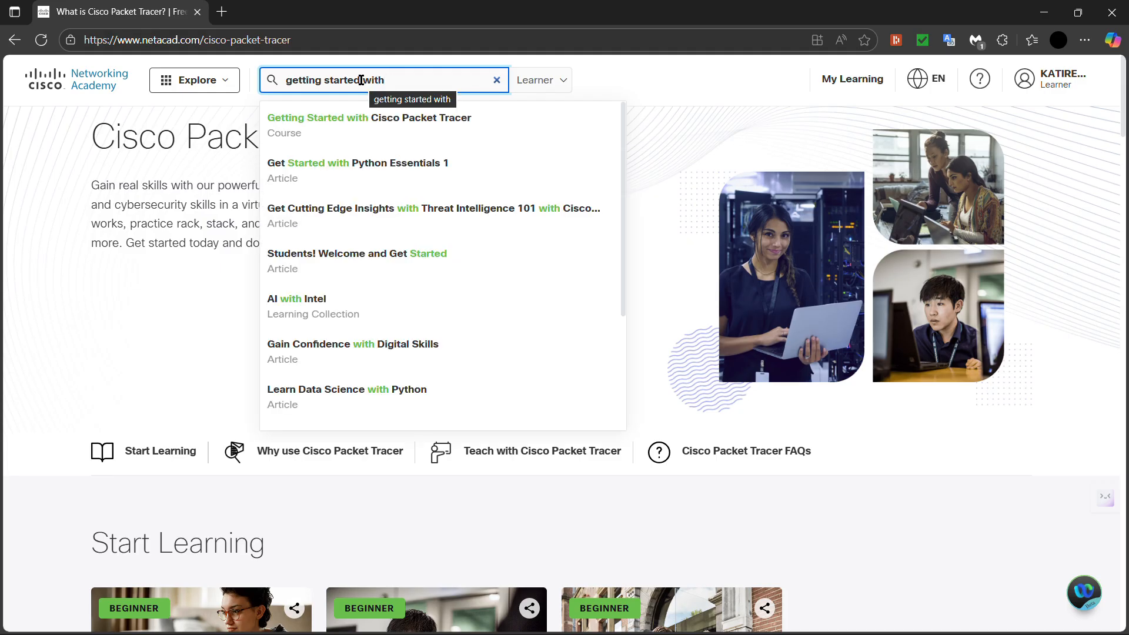
{"action": "left_click", "coordinate": [294, 128]}
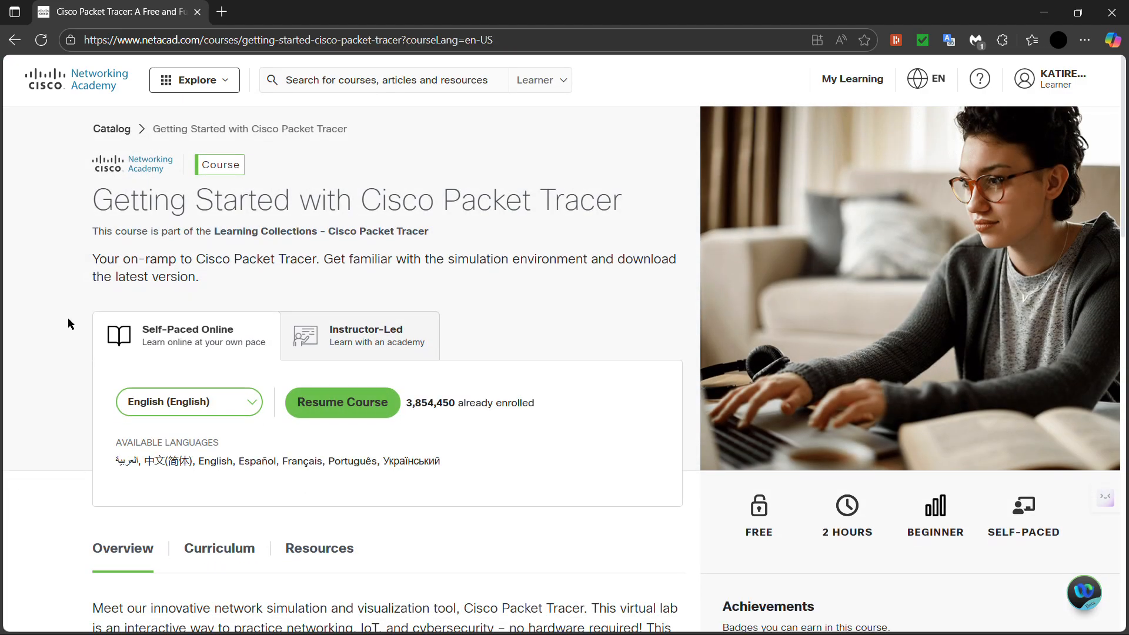
Resume the self-paced English version of the Getting Started with Cisco Packet Tracer course
{"action": "scroll", "coordinate": [68, 324], "scroll_direction": "down", "scroll_amount": 1}
{"action": "scroll", "coordinate": [68, 322], "scroll_direction": "down", "scroll_amount": 1}
{"action": "scroll", "coordinate": [89, 306], "scroll_direction": "up", "scroll_amount": 1}
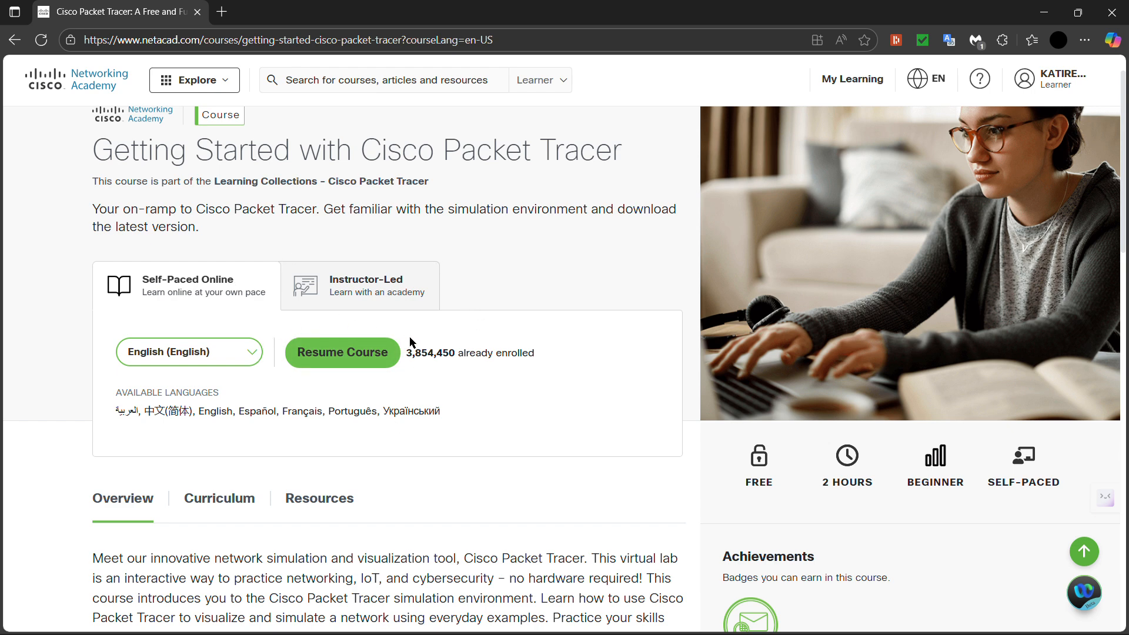
{"action": "left_click", "coordinate": [330, 362]}
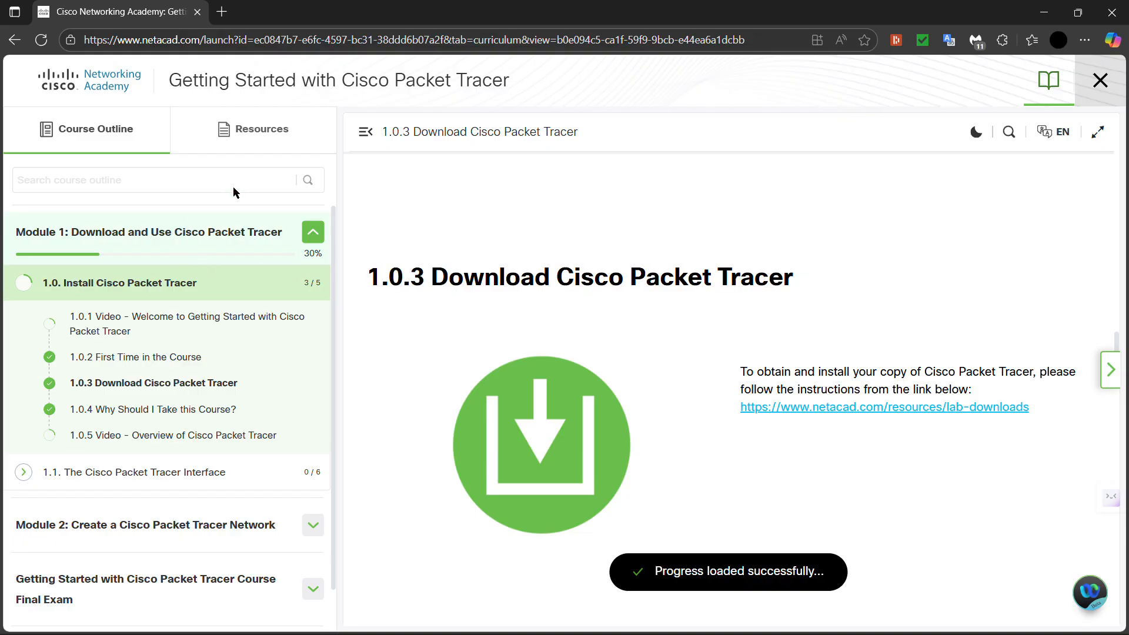
Expand Module 1 in the course outline and open section 1.0.3 Download Cisco Packet Tracer under 1.0. Install Cisco Packet Tracer
{"action": "left_click", "coordinate": [306, 235]}
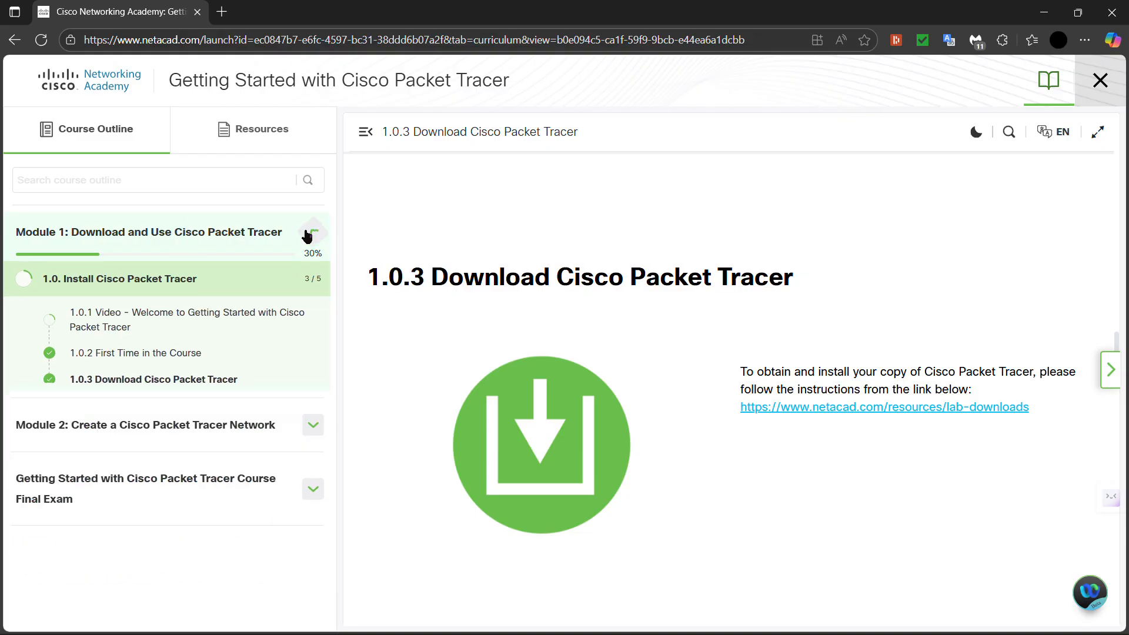
{"action": "left_click", "coordinate": [313, 234]}
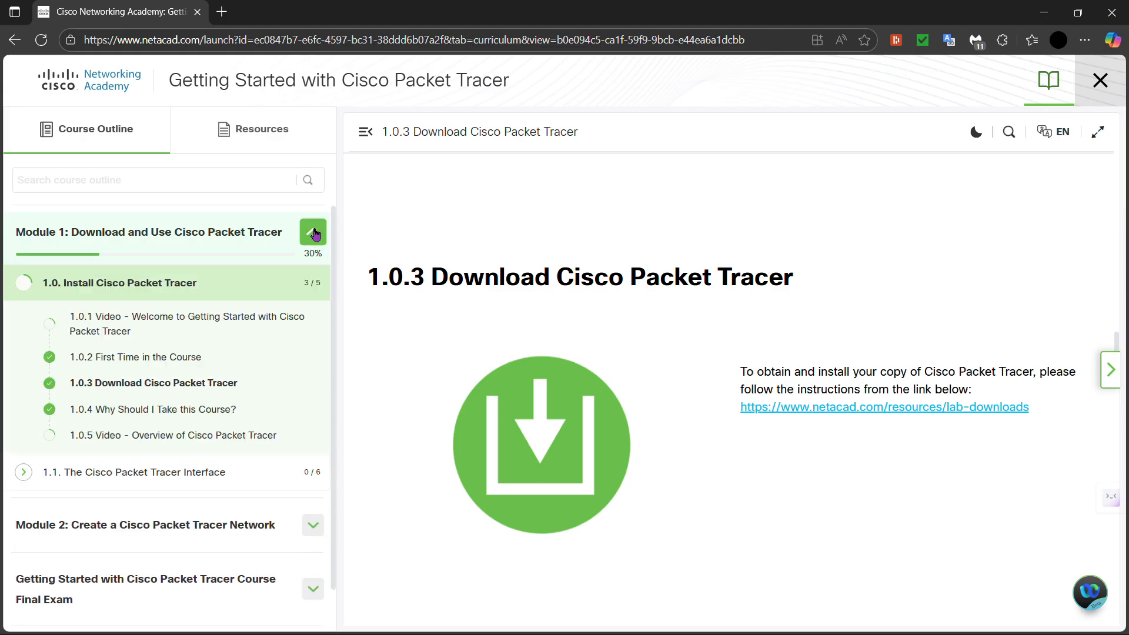
{"action": "left_click", "coordinate": [214, 289]}
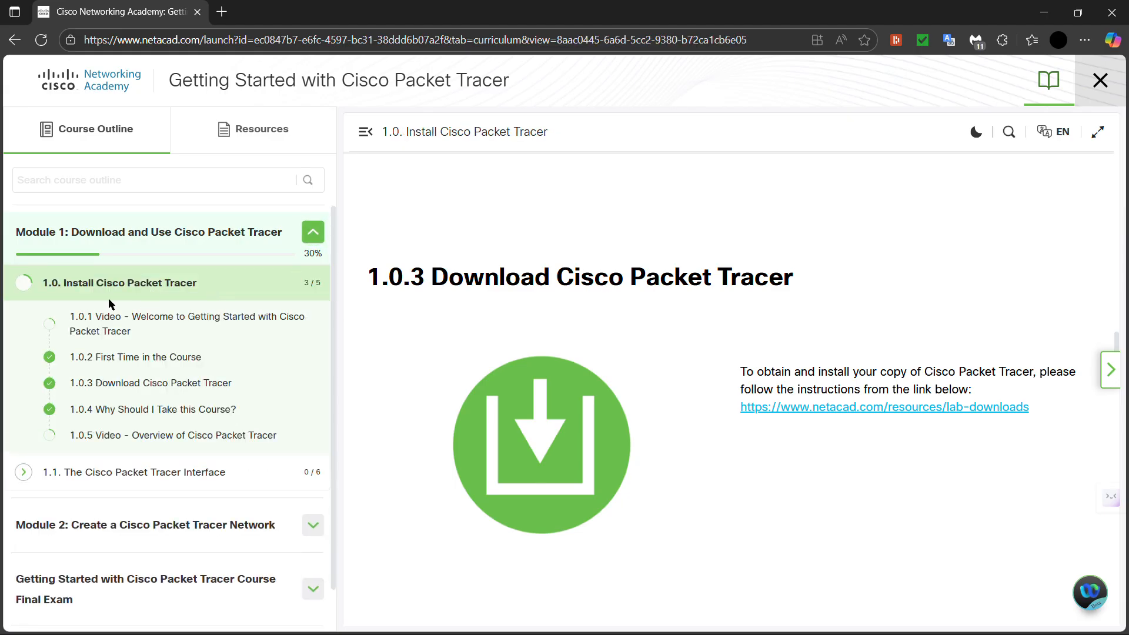
{"action": "left_click", "coordinate": [111, 386]}
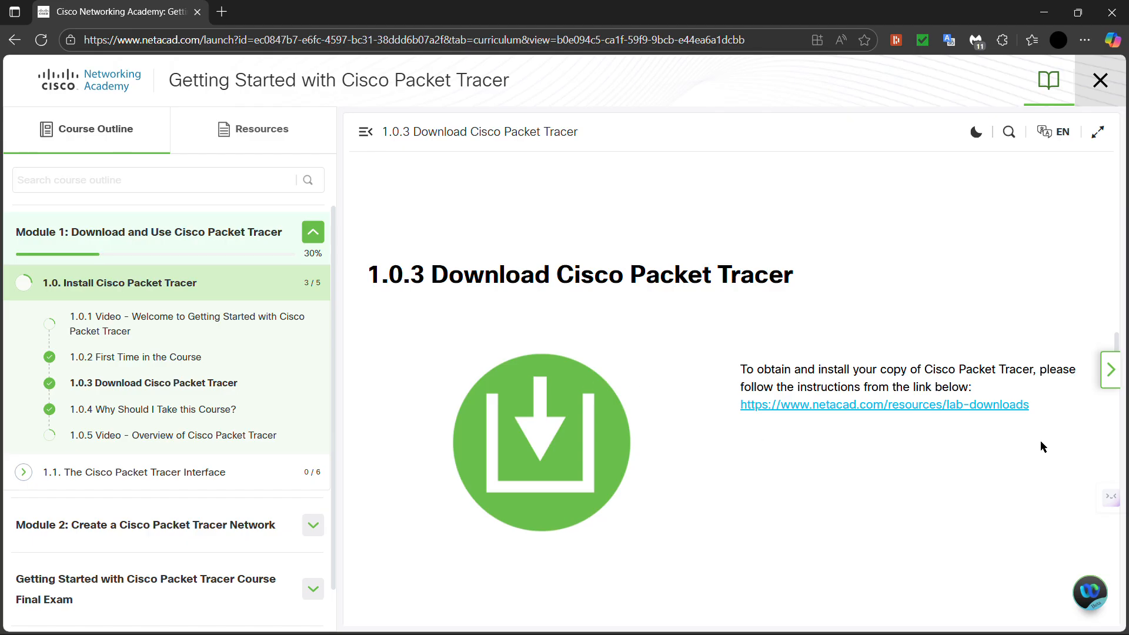
Open the lab-downloads link given in the download instructions of section 1.0.3
{"action": "left_click_drag", "start_coordinate": [1013, 417], "coordinate": [730, 408]}
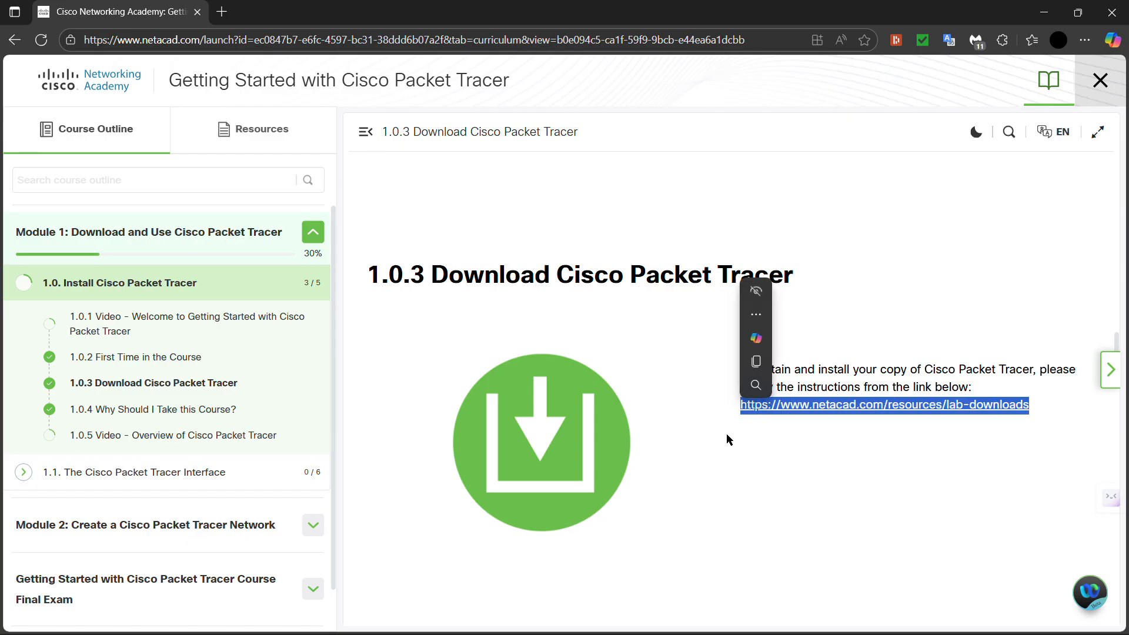
{"action": "left_click", "coordinate": [888, 454]}
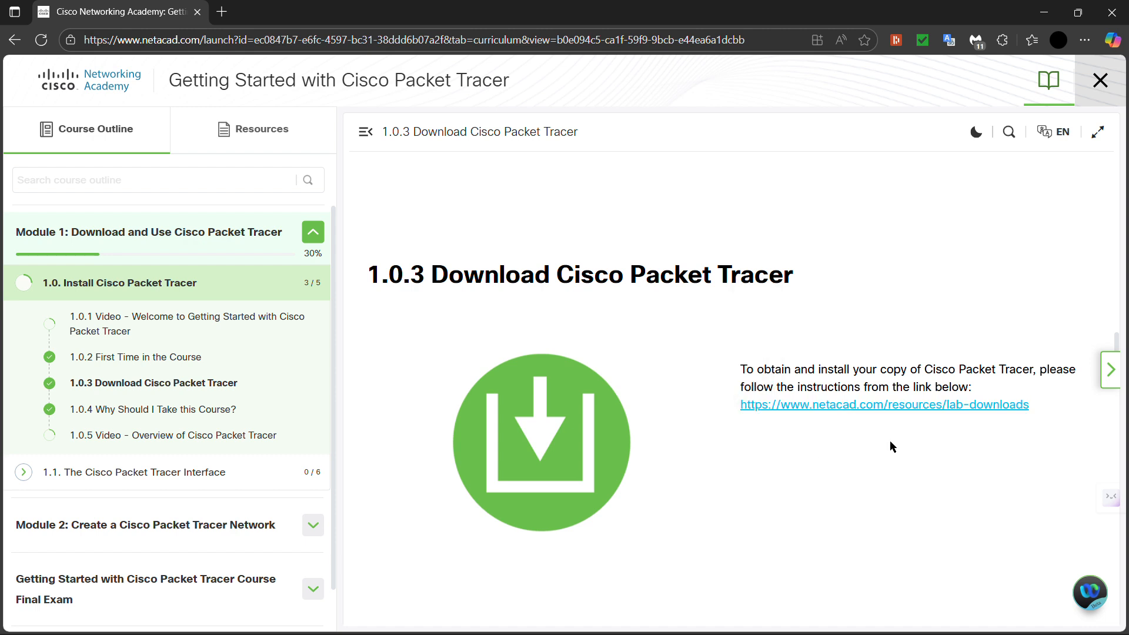
{"action": "left_click", "coordinate": [874, 406]}
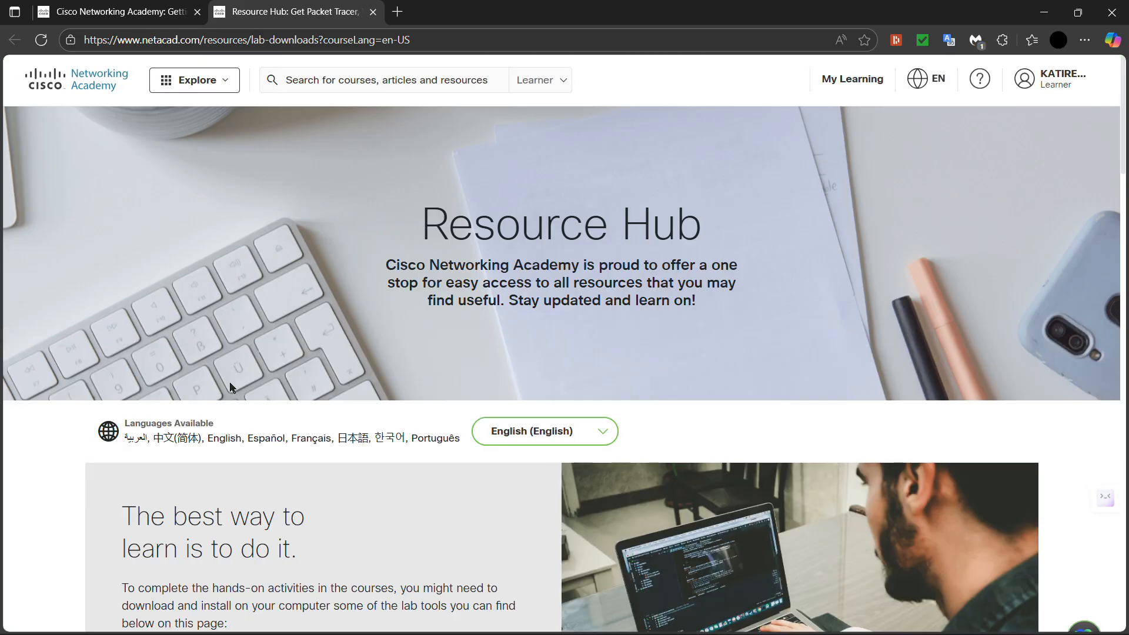
Review the Packet Tracer 8.2.2 versions under Learning Resources and start downloading the Windows 64bit version
{"action": "scroll", "coordinate": [231, 387], "scroll_direction": "down", "scroll_amount": 10}
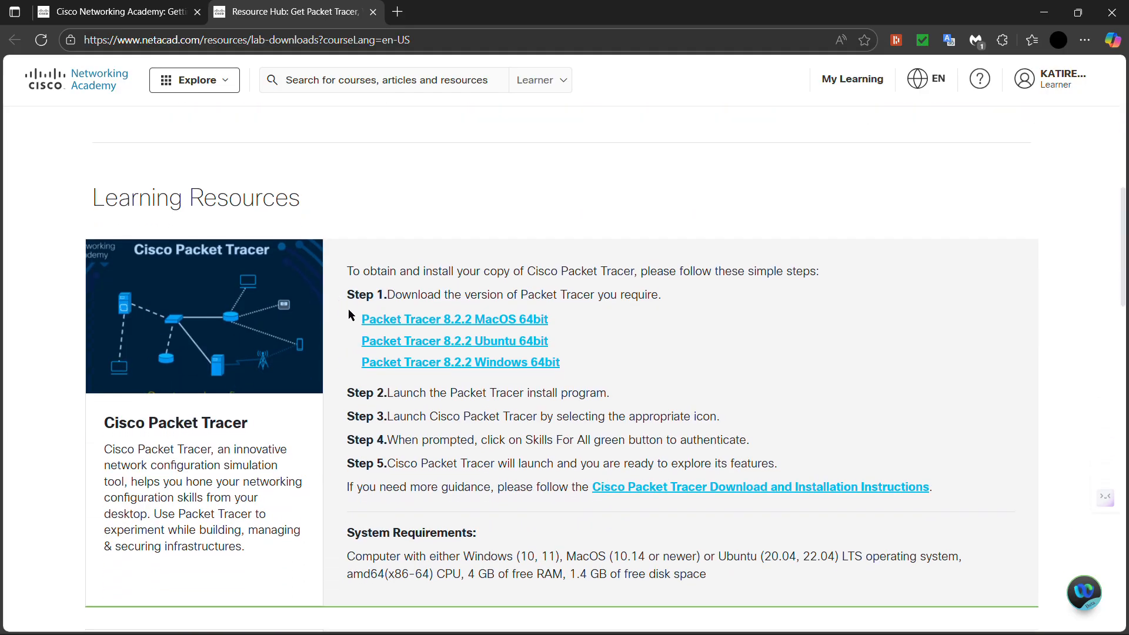
{"action": "left_click_drag", "start_coordinate": [385, 323], "coordinate": [561, 373]}
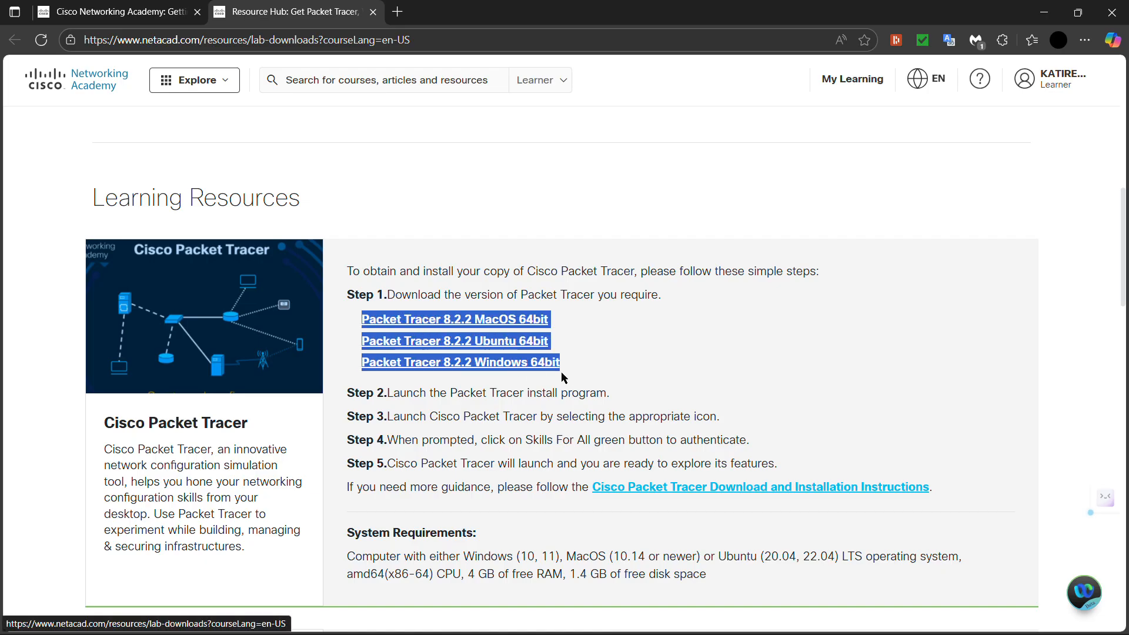
{"action": "left_click", "coordinate": [346, 351]}
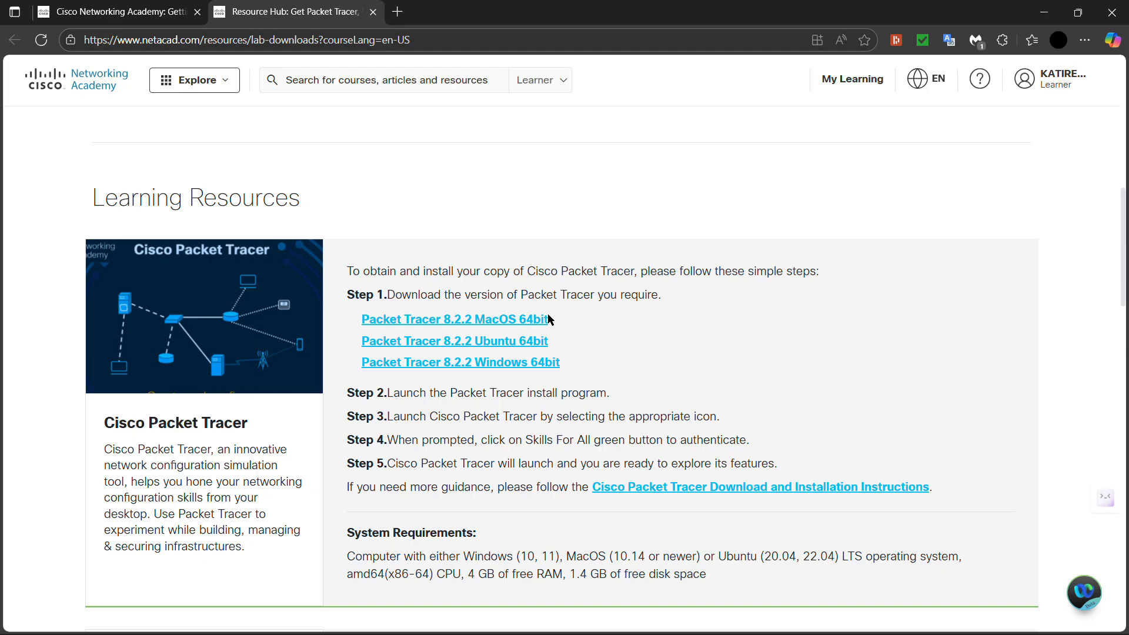
{"action": "left_click_drag", "start_coordinate": [549, 320], "coordinate": [471, 313]}
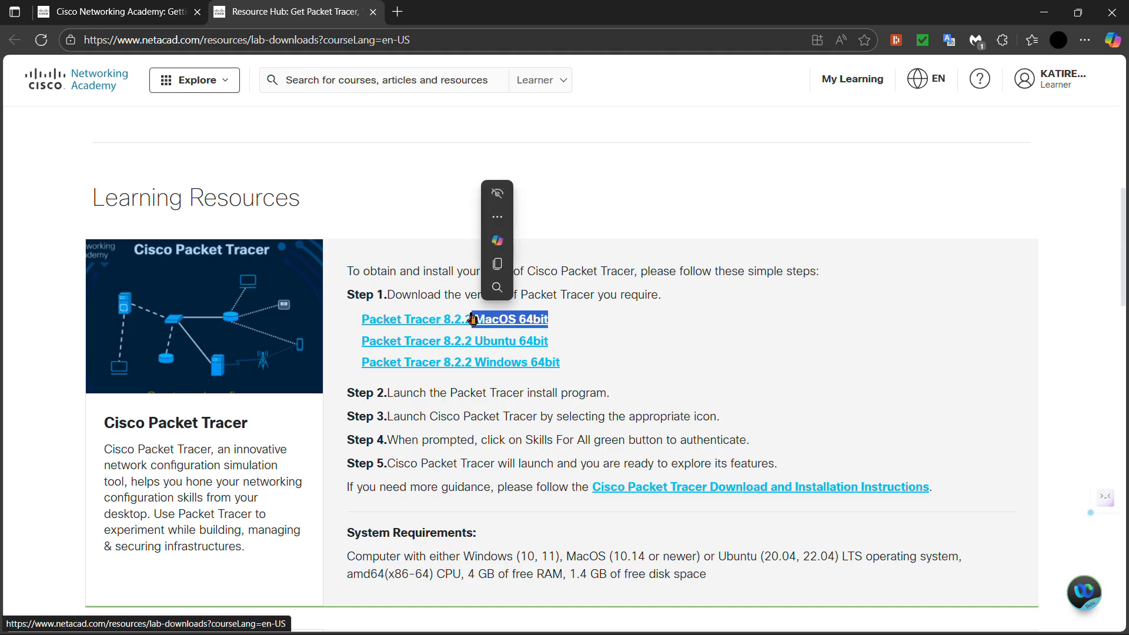
{"action": "left_click", "coordinate": [638, 342]}
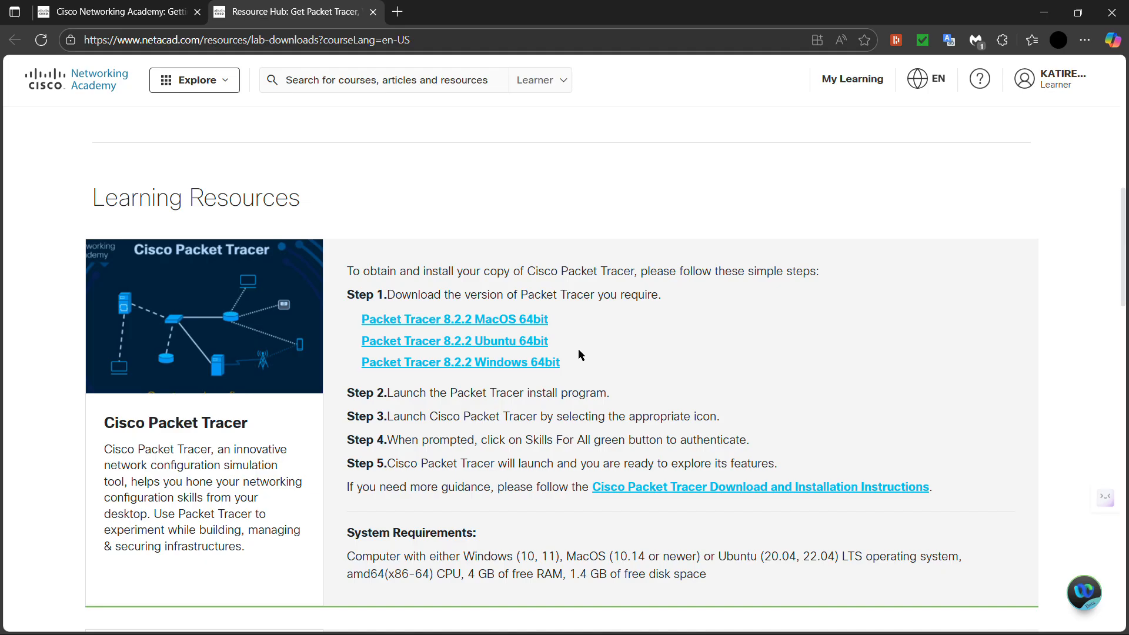
{"action": "left_click_drag", "start_coordinate": [564, 368], "coordinate": [350, 370]}
{"action": "left_click", "coordinate": [655, 376]}
{"action": "left_click_drag", "start_coordinate": [563, 366], "coordinate": [349, 374]}
{"action": "left_click", "coordinate": [627, 369]}
{"action": "left_click", "coordinate": [502, 366]}
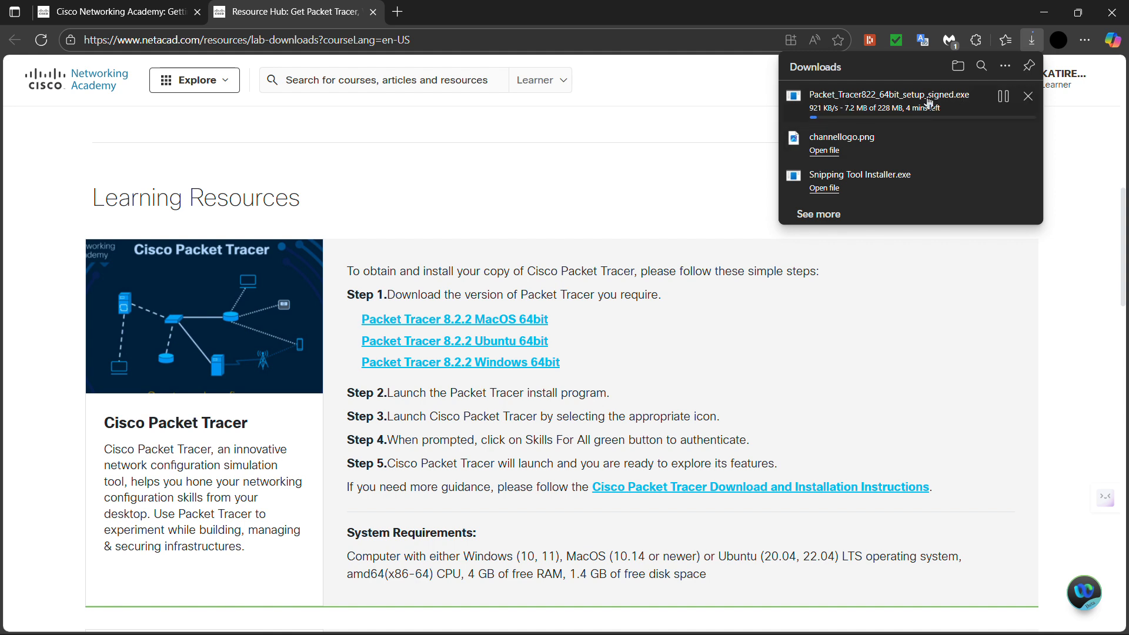
Pause and cancel the download of Packet_Tracer822_64bit_setup_signed.exe, and minimize the browser window
{"action": "left_click", "coordinate": [1003, 97]}
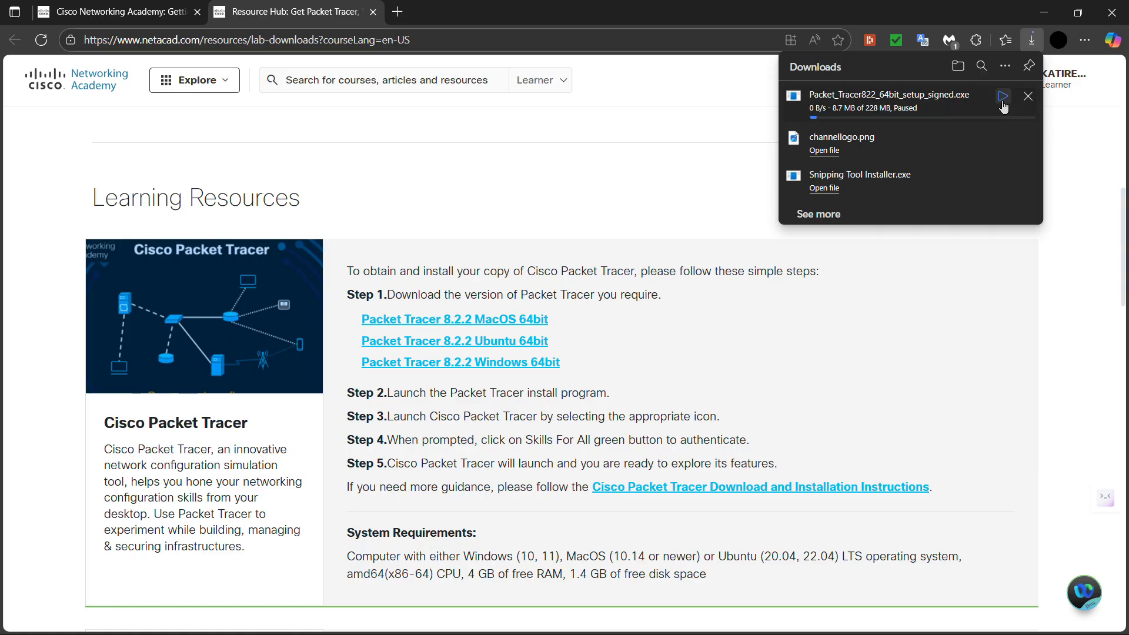
{"action": "left_click", "coordinate": [1028, 96]}
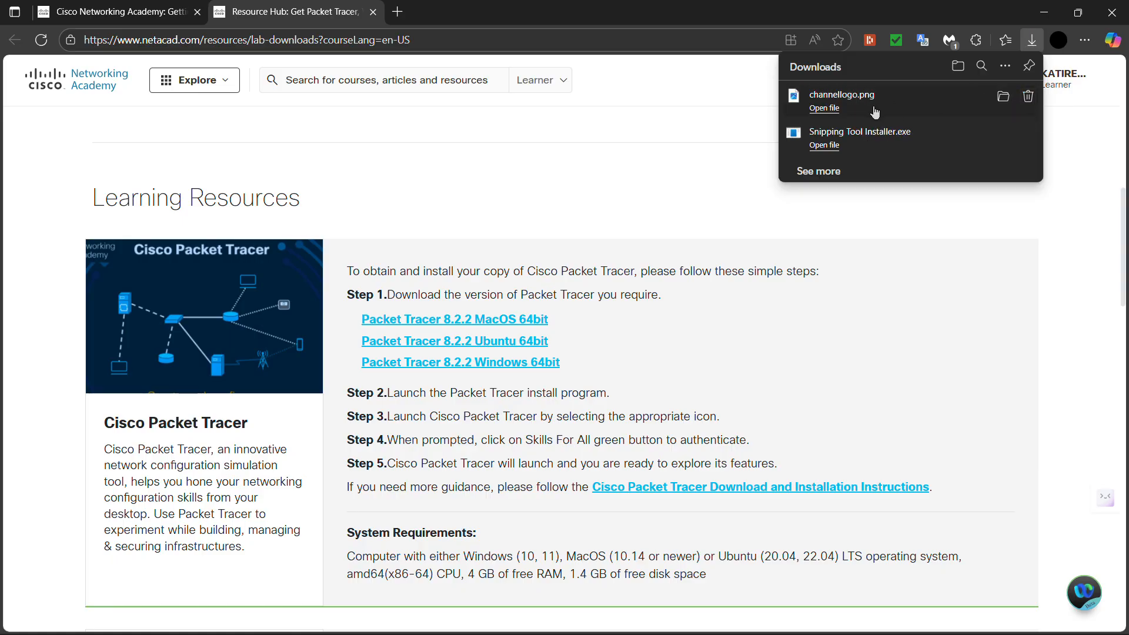
{"action": "left_click", "coordinate": [1044, 12]}
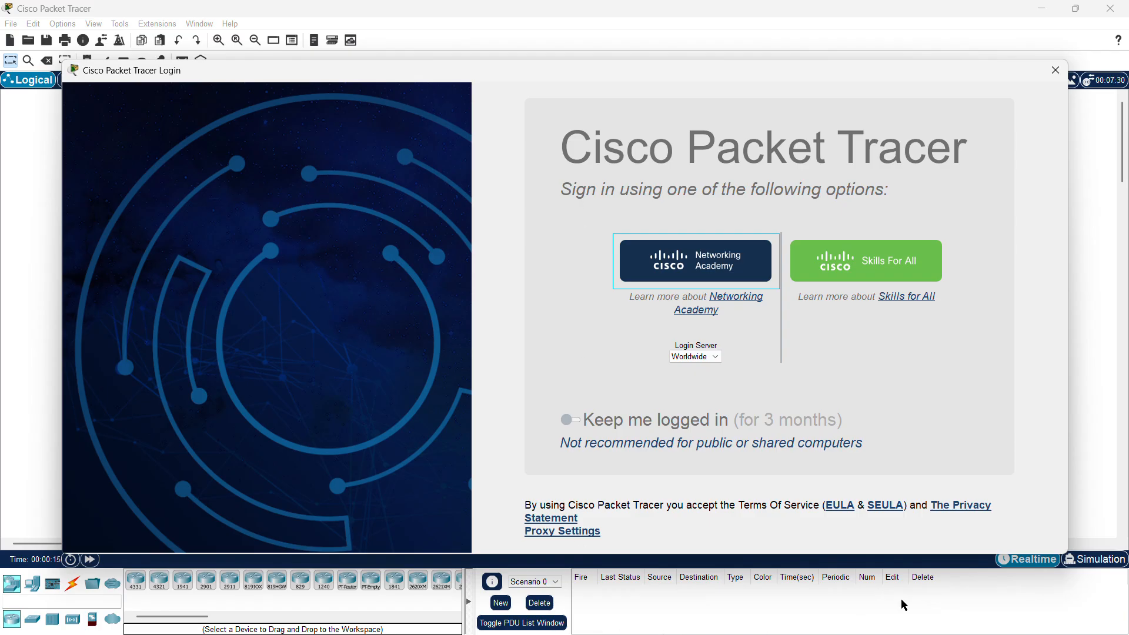
Sign in to Cisco Packet Tracer through the Skills For All option and return to its workspace
{"action": "key", "text": "super"}
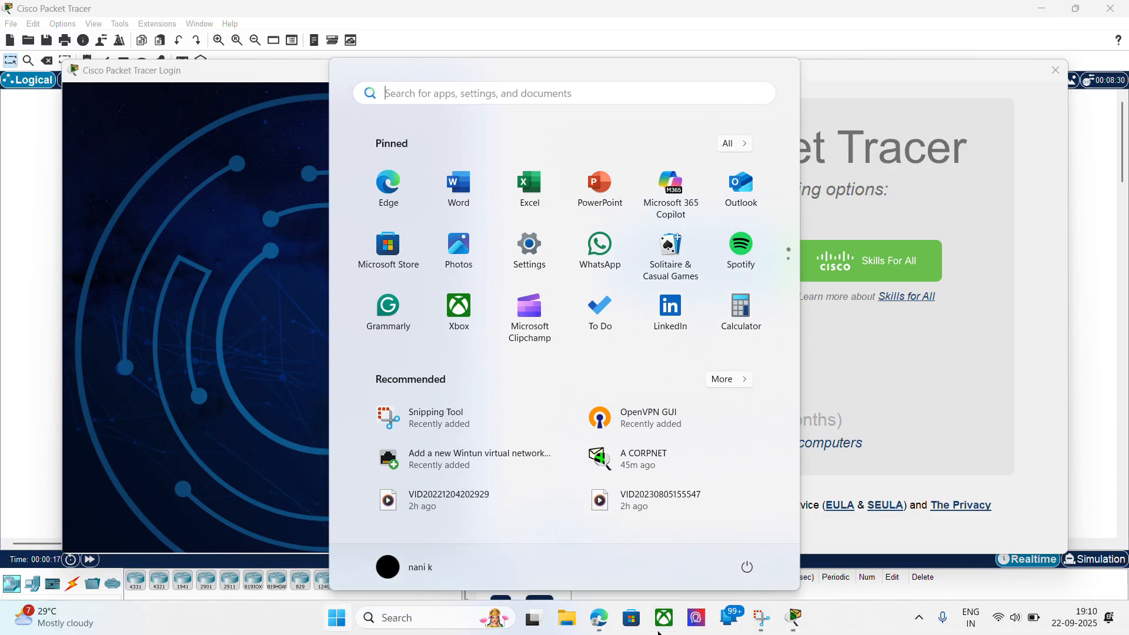
{"action": "left_click", "coordinate": [598, 617]}
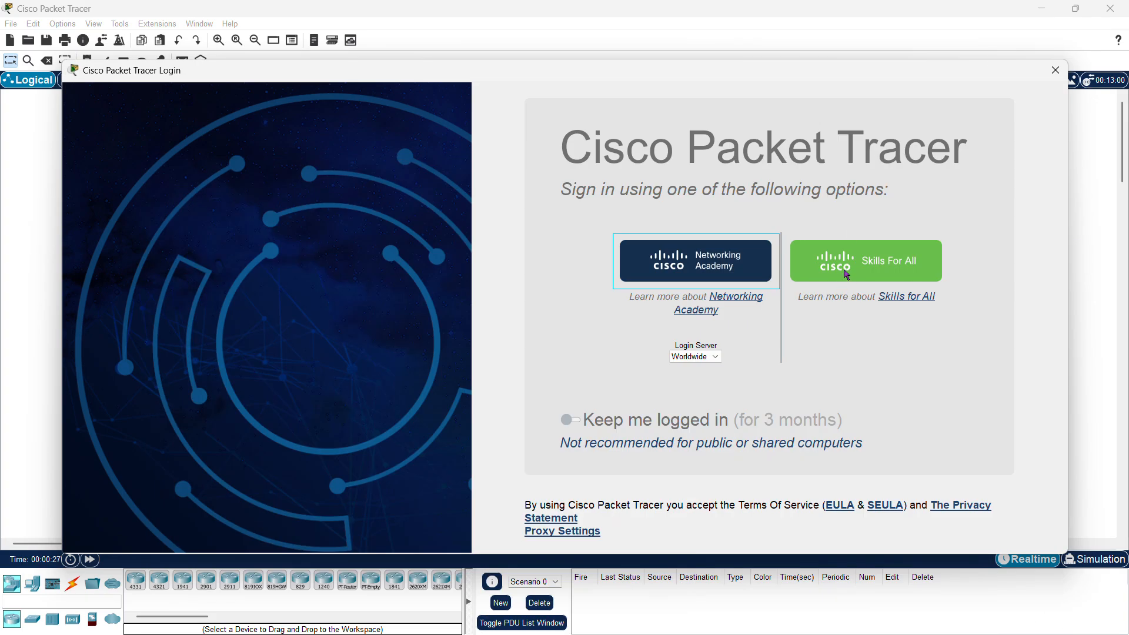
{"action": "left_click", "coordinate": [846, 273]}
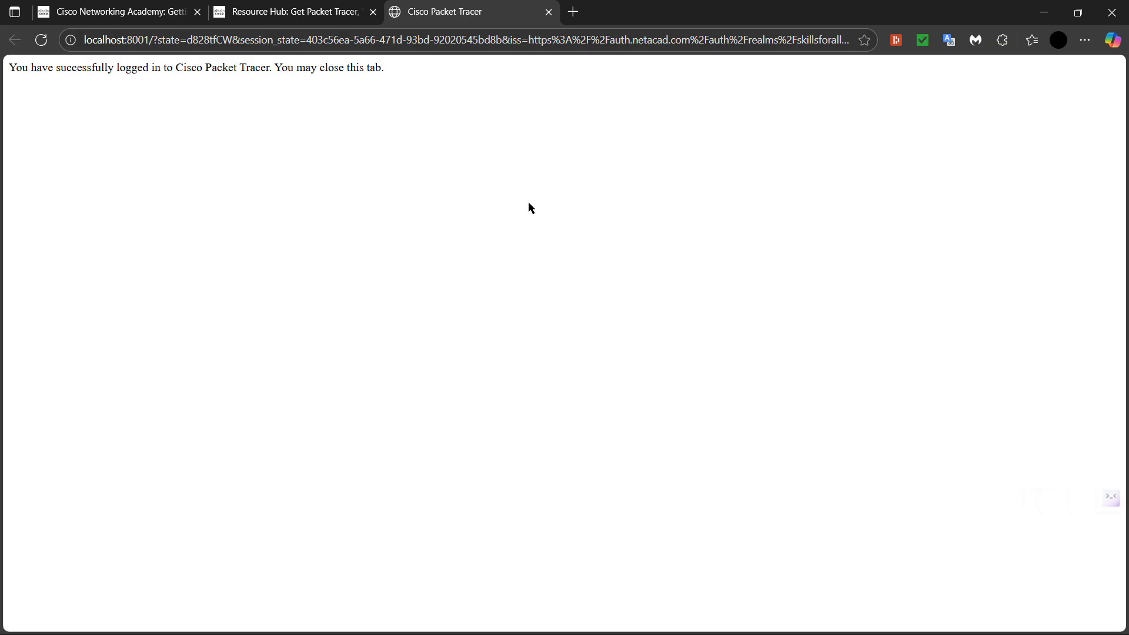
{"action": "left_click_drag", "start_coordinate": [383, 73], "coordinate": [12, 69]}
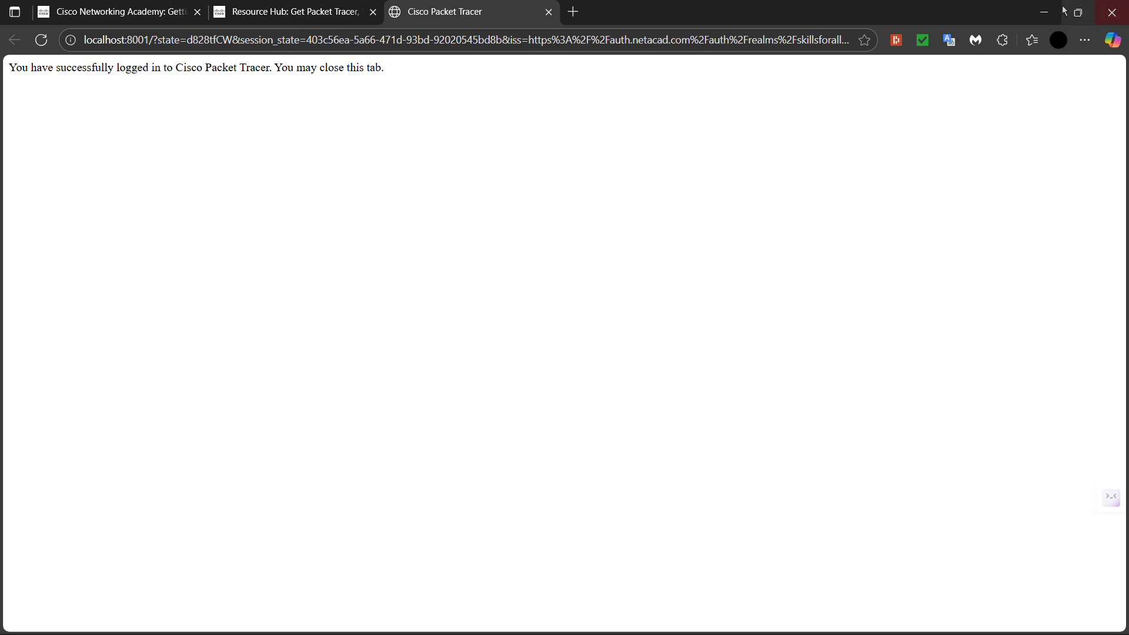
{"action": "left_click", "coordinate": [1045, 13]}
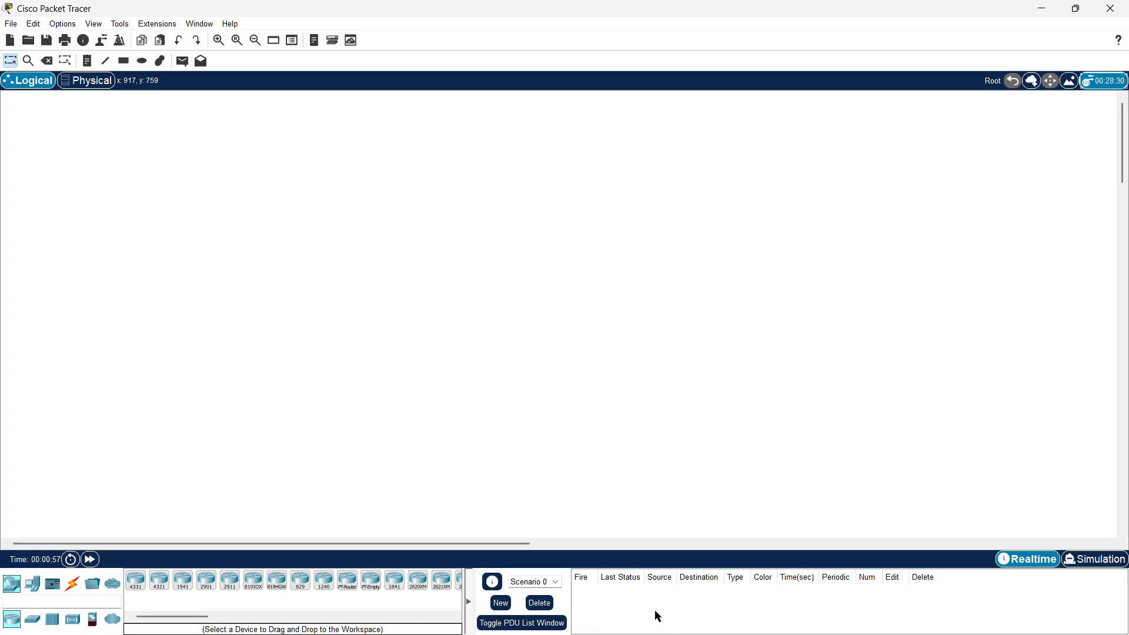
Switch to the course page in the browser and review sections 1.0.2 First Time in the Course and 1.0.3 Download Cisco Packet Tracer
{"action": "key", "text": "super"}
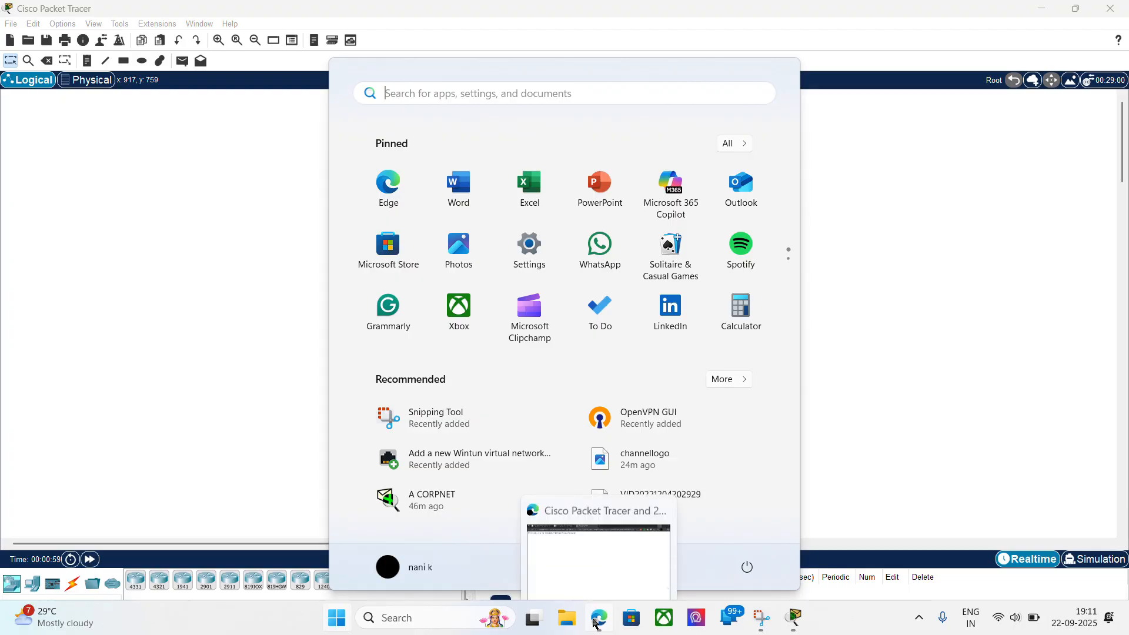
{"action": "left_click", "coordinate": [596, 622]}
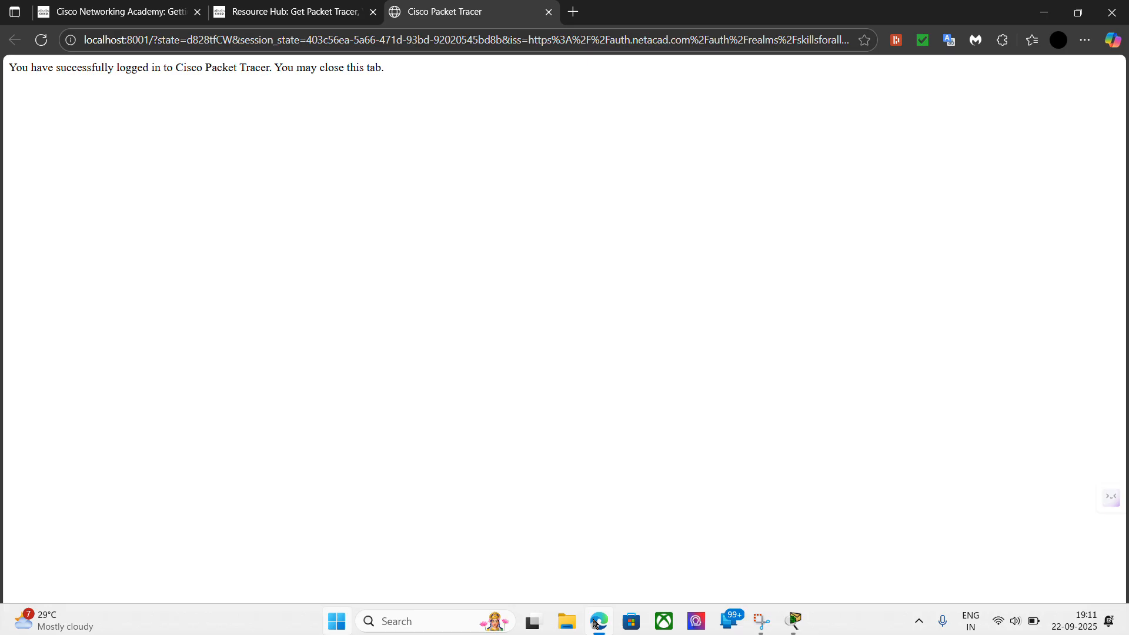
{"action": "left_click", "coordinate": [275, 13]}
{"action": "left_click", "coordinate": [134, 13]}
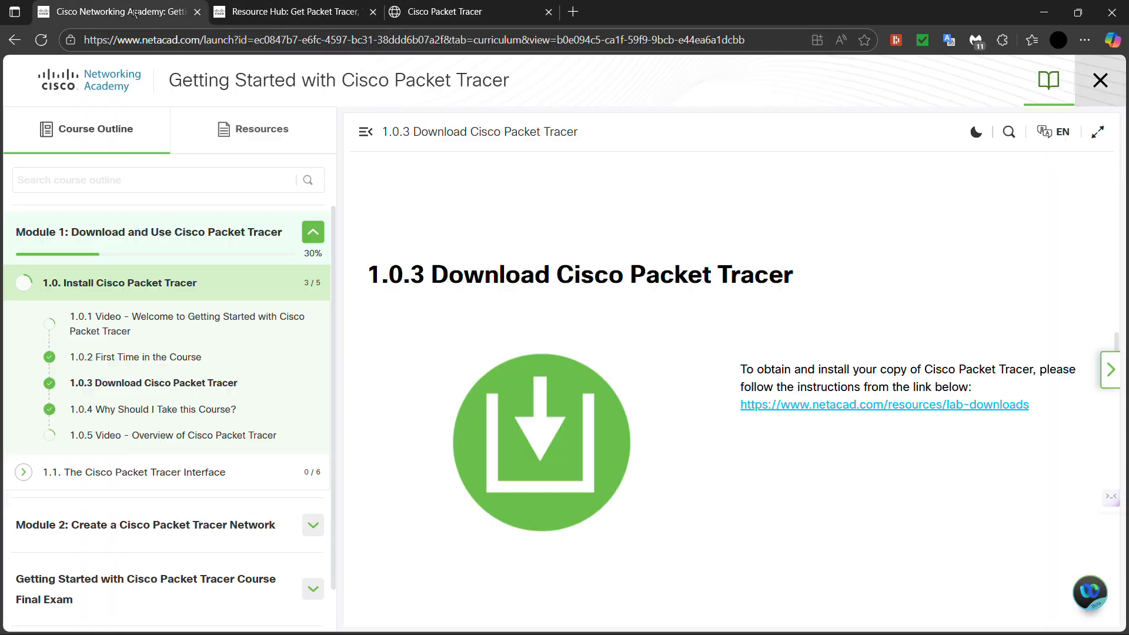
{"action": "left_click", "coordinate": [146, 358]}
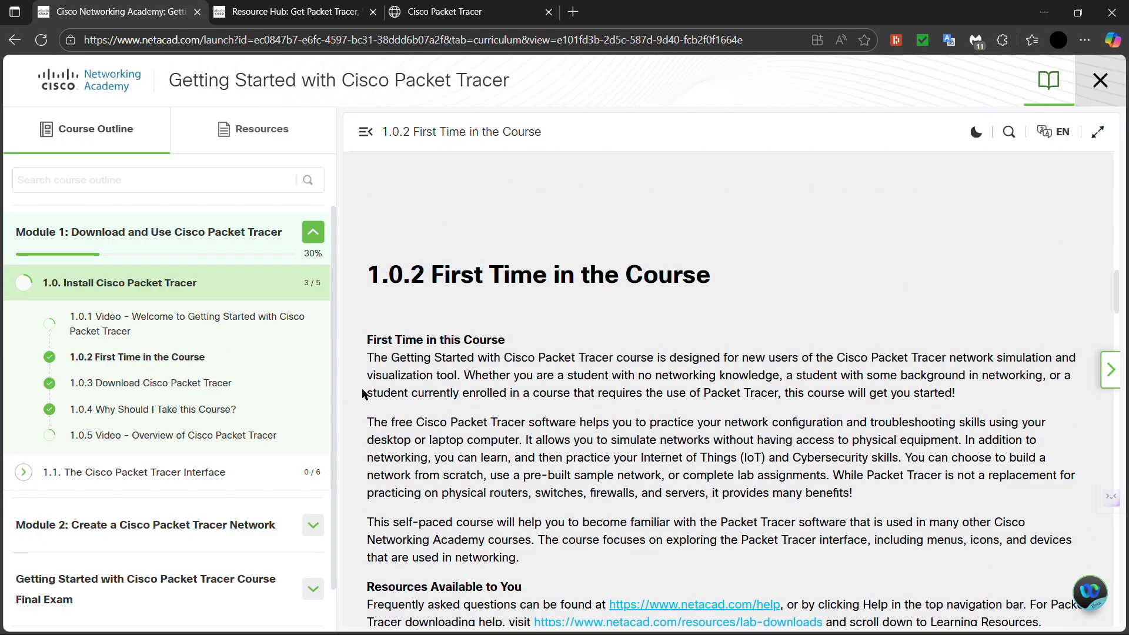
{"action": "scroll", "coordinate": [363, 393], "scroll_direction": "down", "scroll_amount": 8}
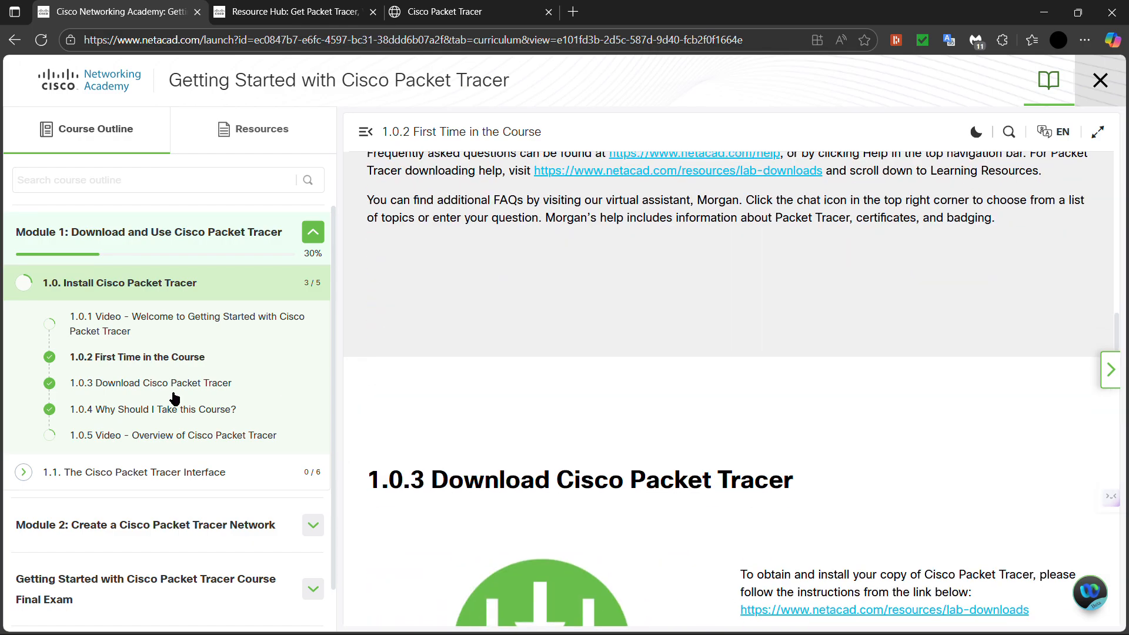
{"action": "left_click", "coordinate": [140, 387]}
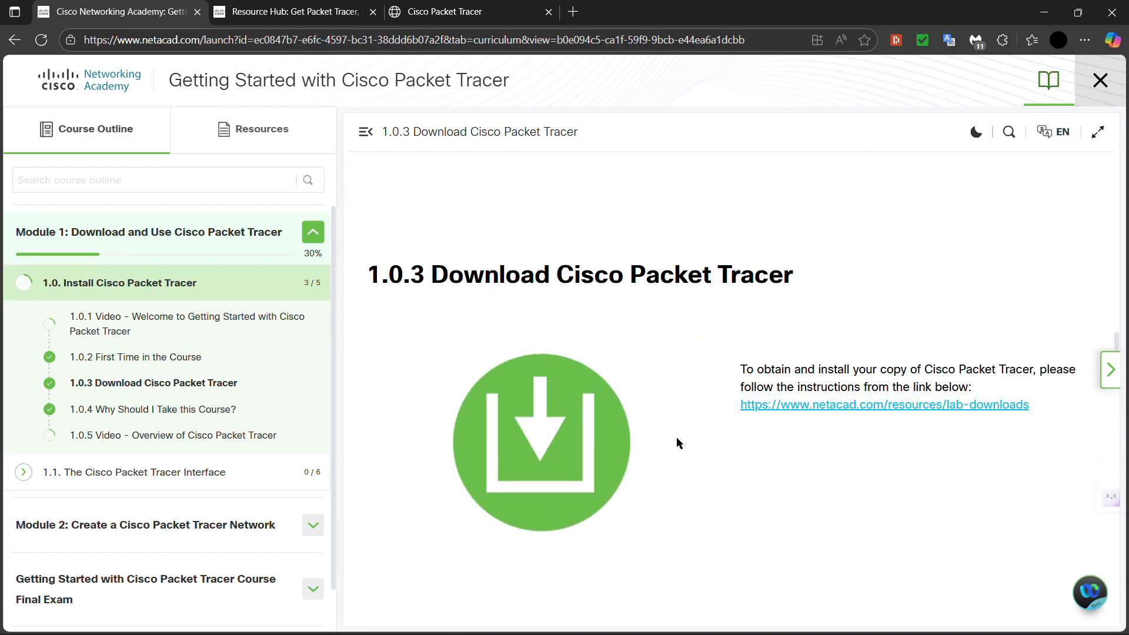
Review section 1.0.4 Why Should I Take this Course? and the page of 1.0.5 Video - Overview of Cisco Packet Tracer
{"action": "left_click", "coordinate": [182, 413]}
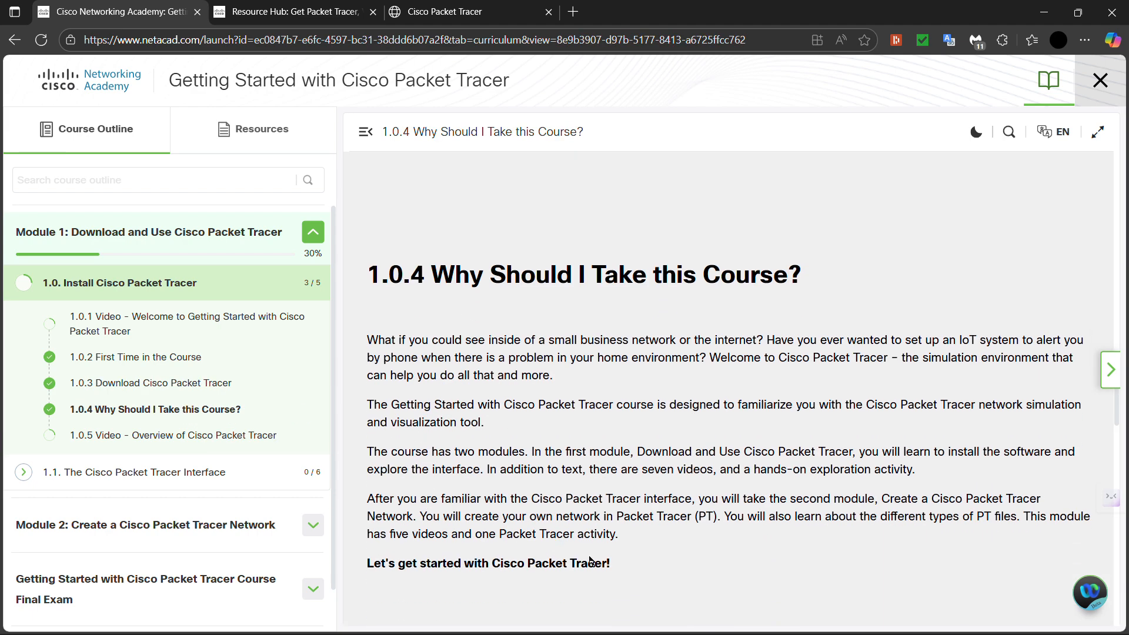
{"action": "left_click_drag", "start_coordinate": [627, 574], "coordinate": [353, 340]}
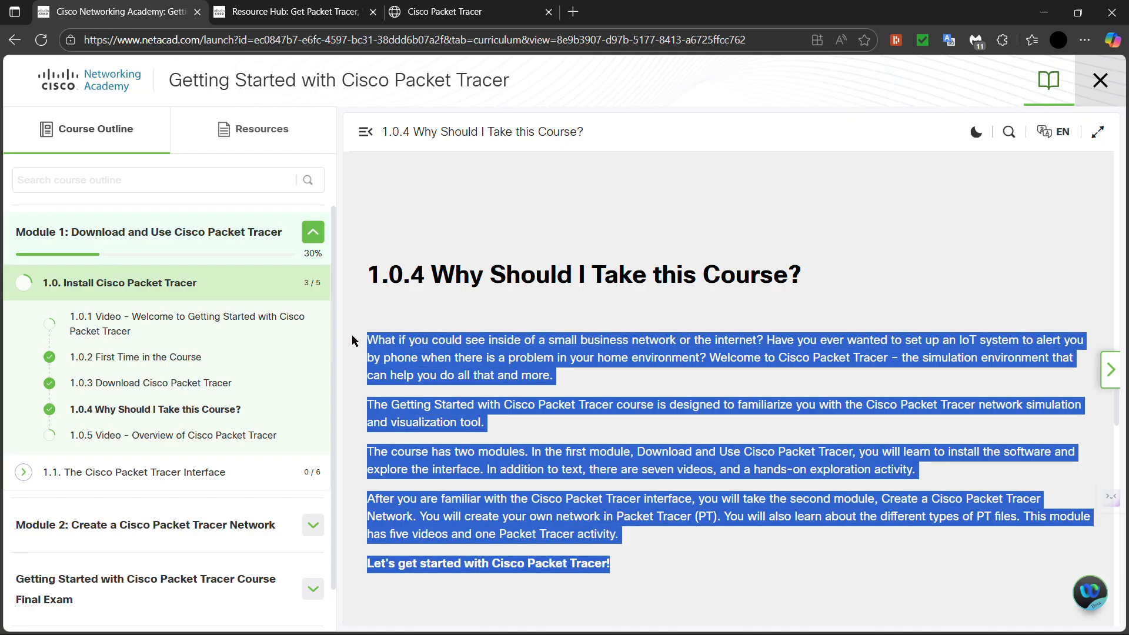
{"action": "left_click", "coordinate": [546, 309]}
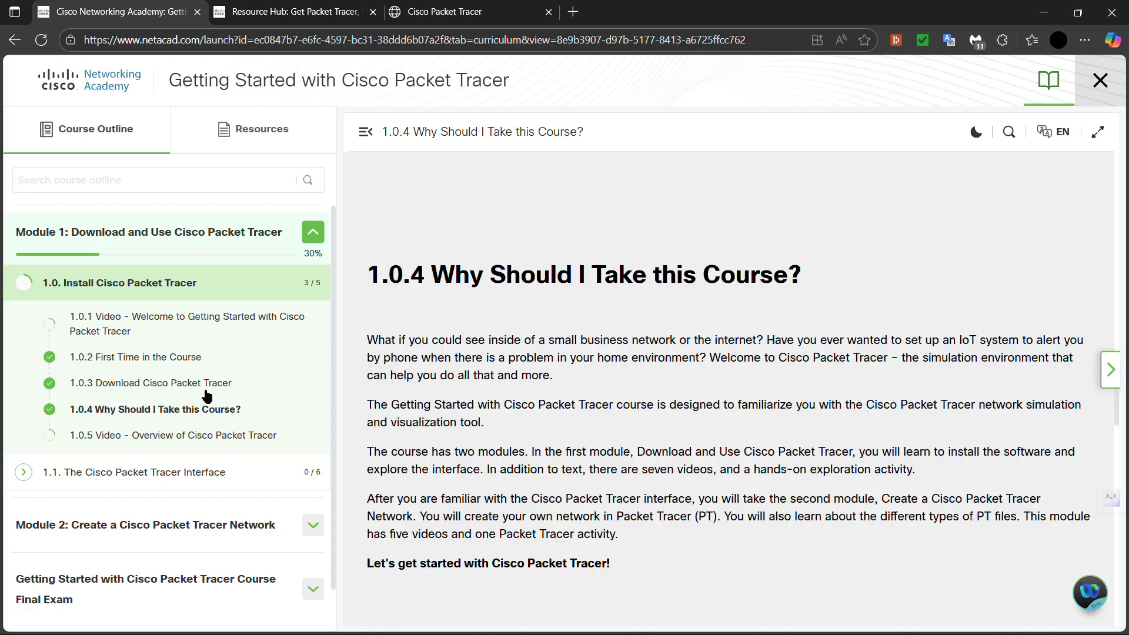
{"action": "scroll", "coordinate": [301, 393], "scroll_direction": "down", "scroll_amount": 1}
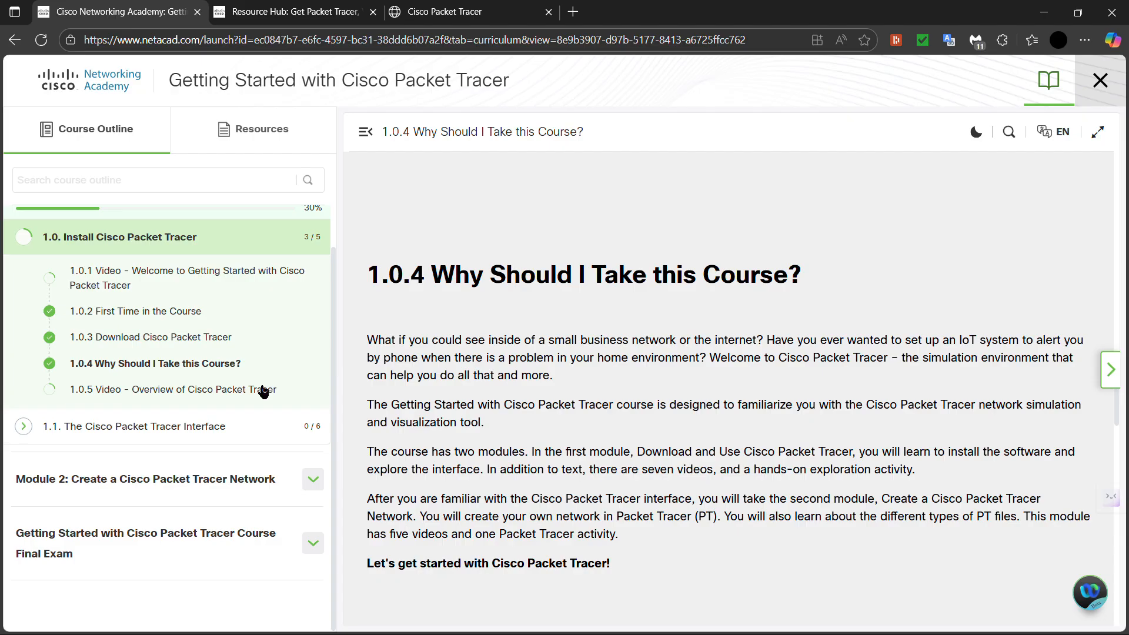
{"action": "left_click", "coordinate": [185, 390]}
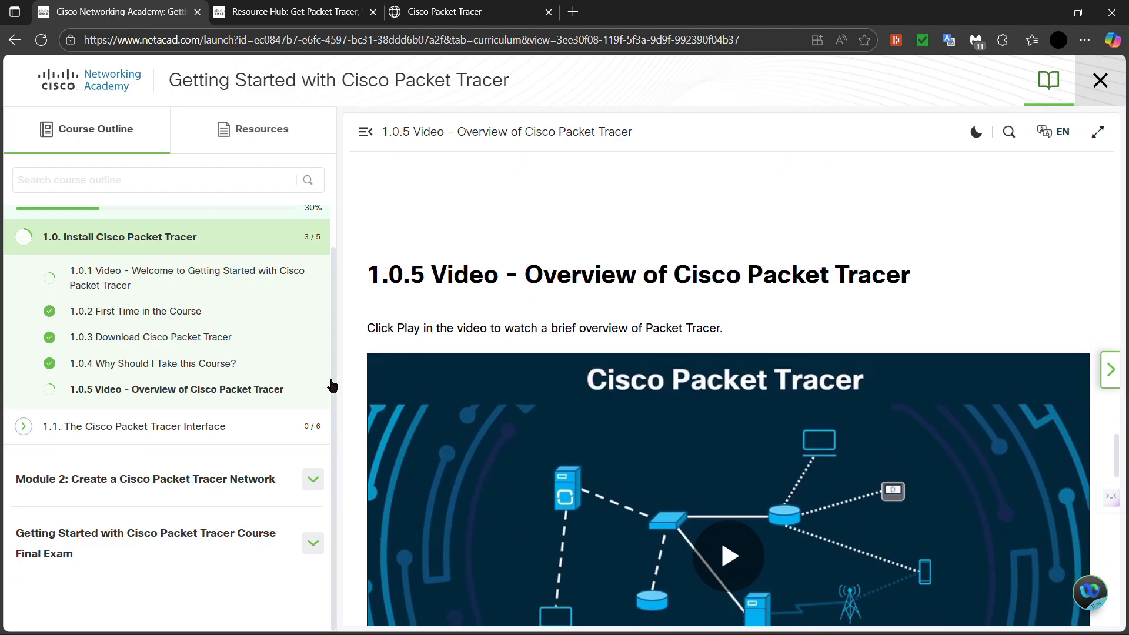
{"action": "scroll", "coordinate": [344, 373], "scroll_direction": "down", "scroll_amount": 3}
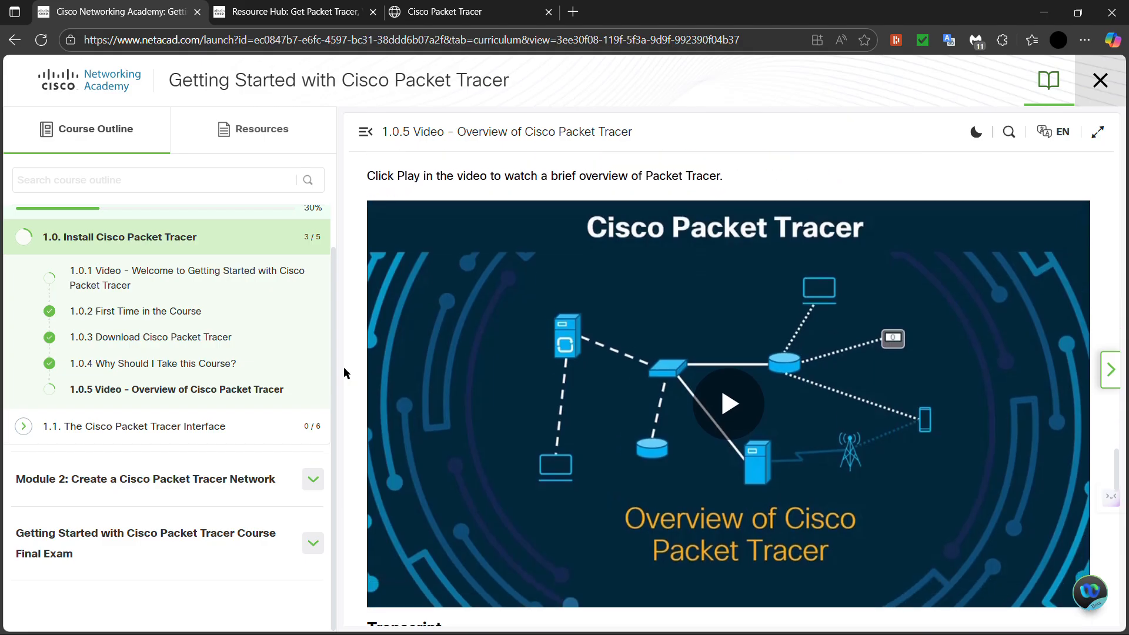
{"action": "scroll", "coordinate": [343, 366], "scroll_direction": "down", "scroll_amount": 2}
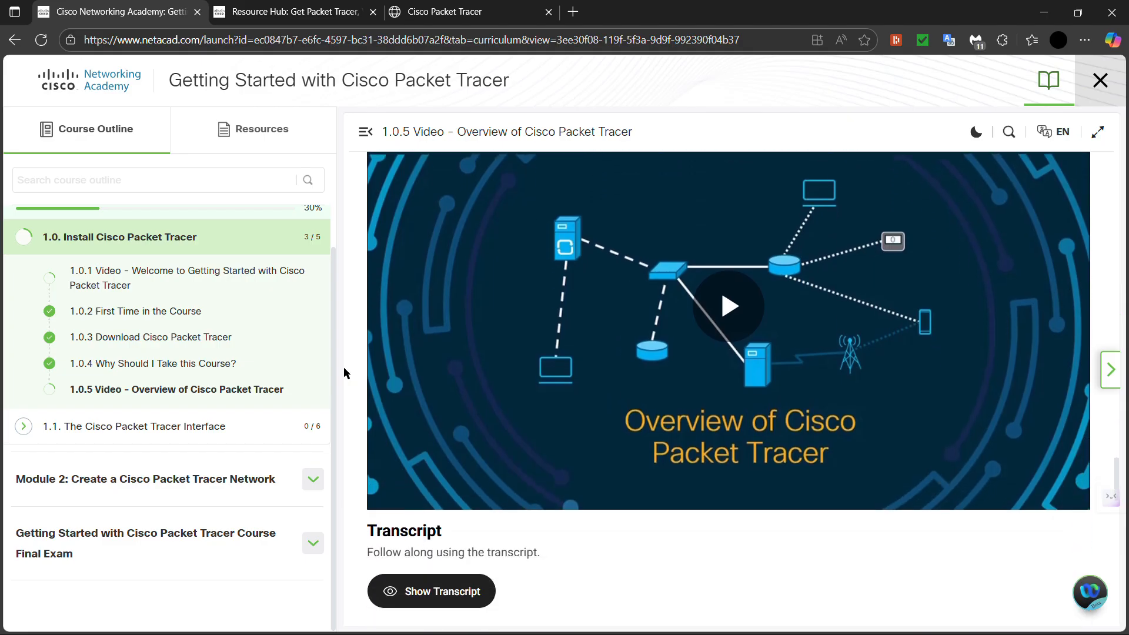
Expand 1.1. The Cisco Packet Tracer Interface in the course outline and view section 1.1.1 Video - The Packet Tracer User Interface
{"action": "left_click", "coordinate": [169, 427]}
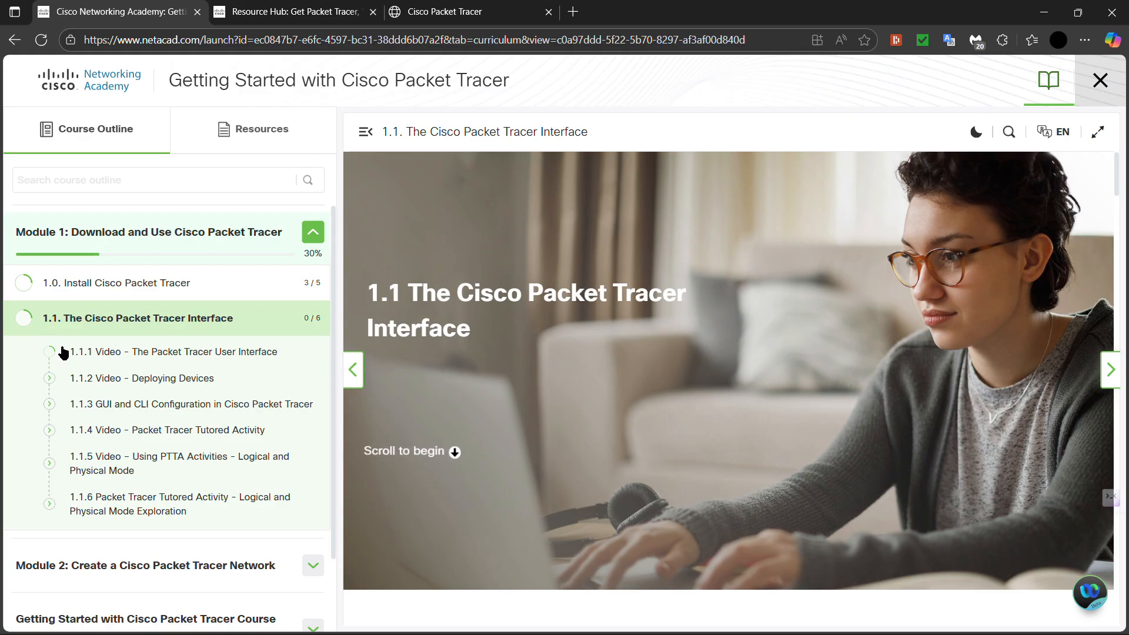
{"action": "scroll", "coordinate": [148, 444], "scroll_direction": "down", "scroll_amount": 1}
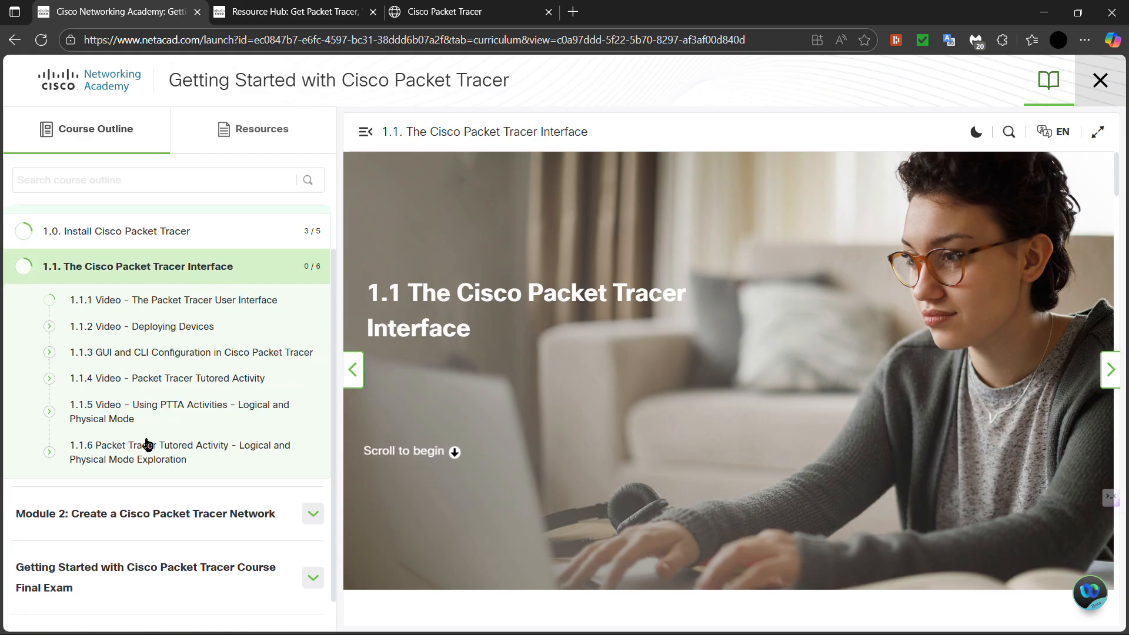
{"action": "left_click", "coordinate": [151, 271]}
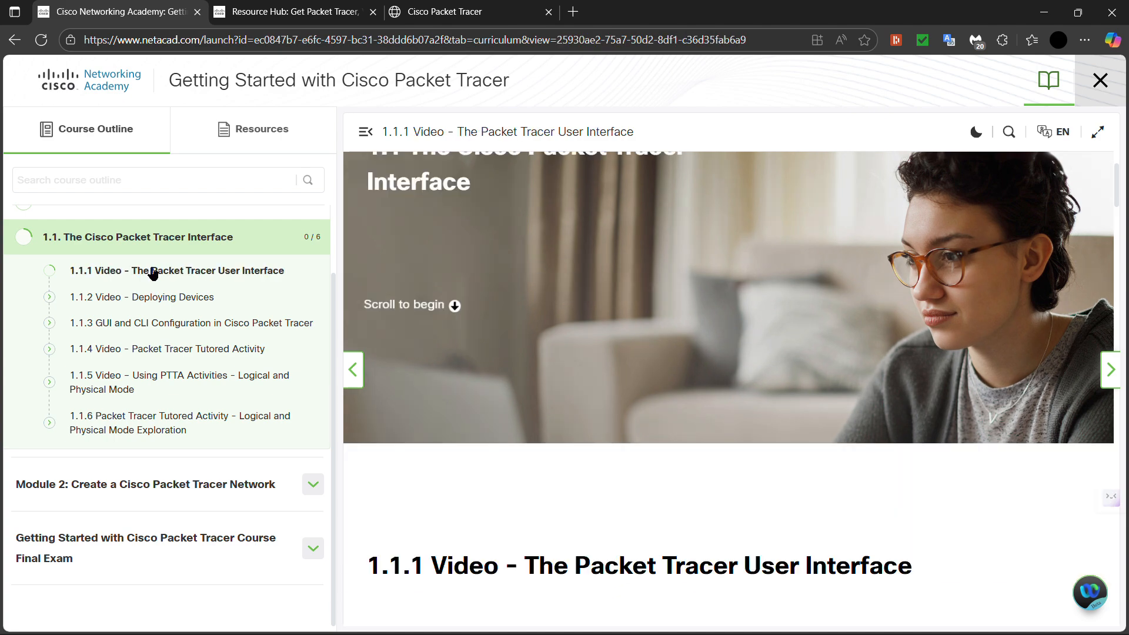
{"action": "scroll", "coordinate": [489, 460], "scroll_direction": "down", "scroll_amount": 1}
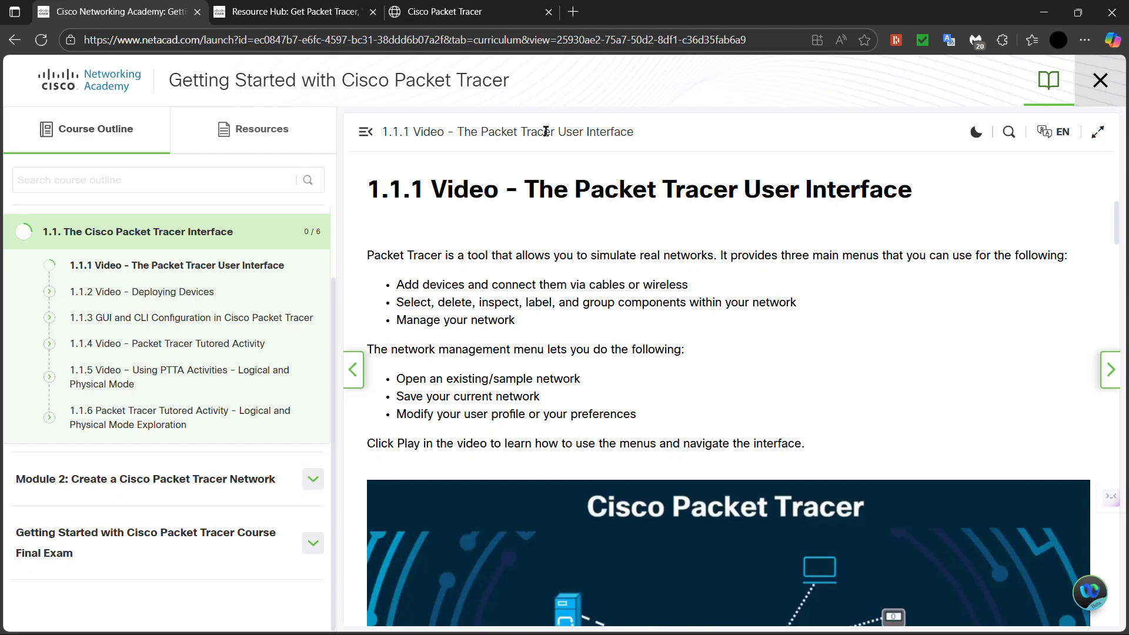
Switch to Cisco Packet Tracer and place a 2911 router in the upper middle of the Logical workspace
{"action": "key", "text": "super"}
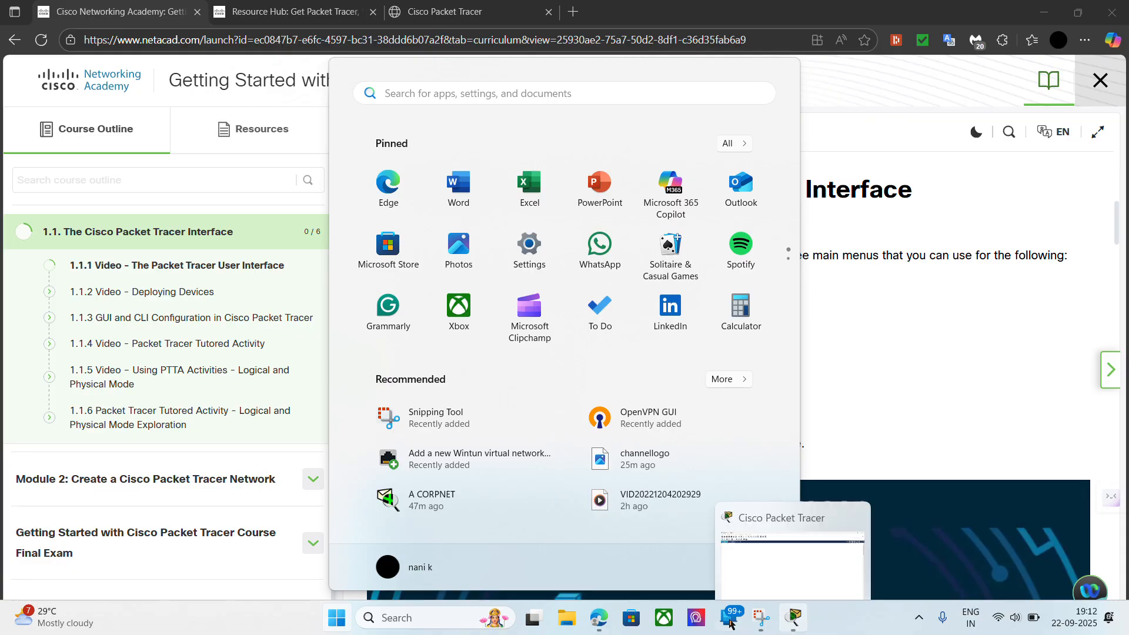
{"action": "left_click", "coordinate": [793, 618]}
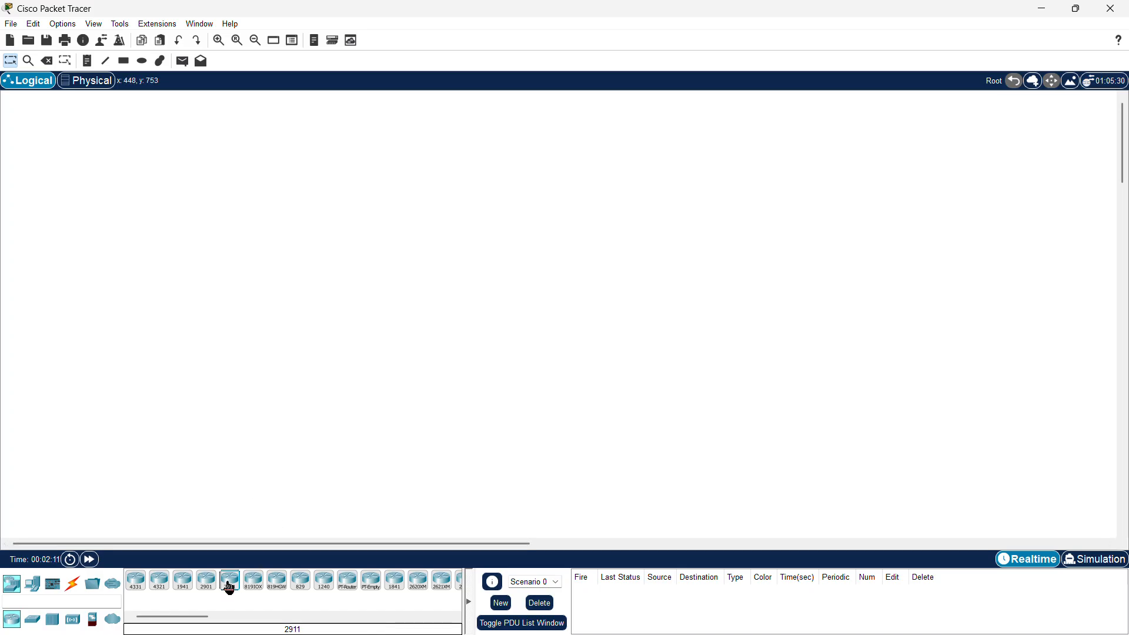
{"action": "left_click_drag", "start_coordinate": [237, 582], "coordinate": [512, 200]}
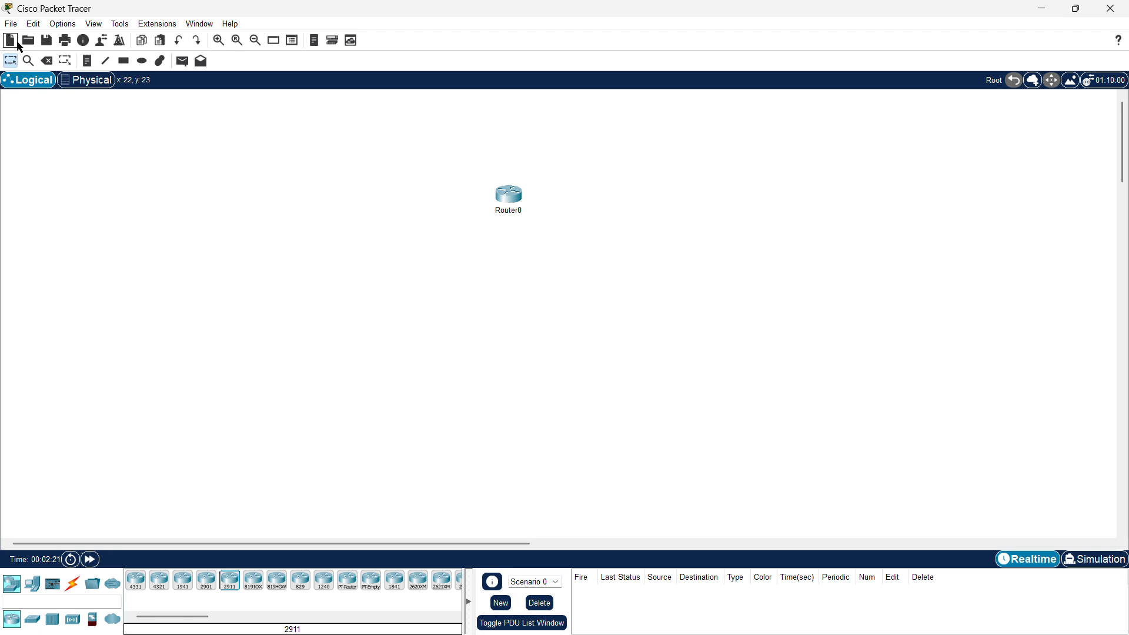
Delete the router from the Logical workspace, confirm the deletion, and return to the selection tool
{"action": "left_click", "coordinate": [47, 61]}
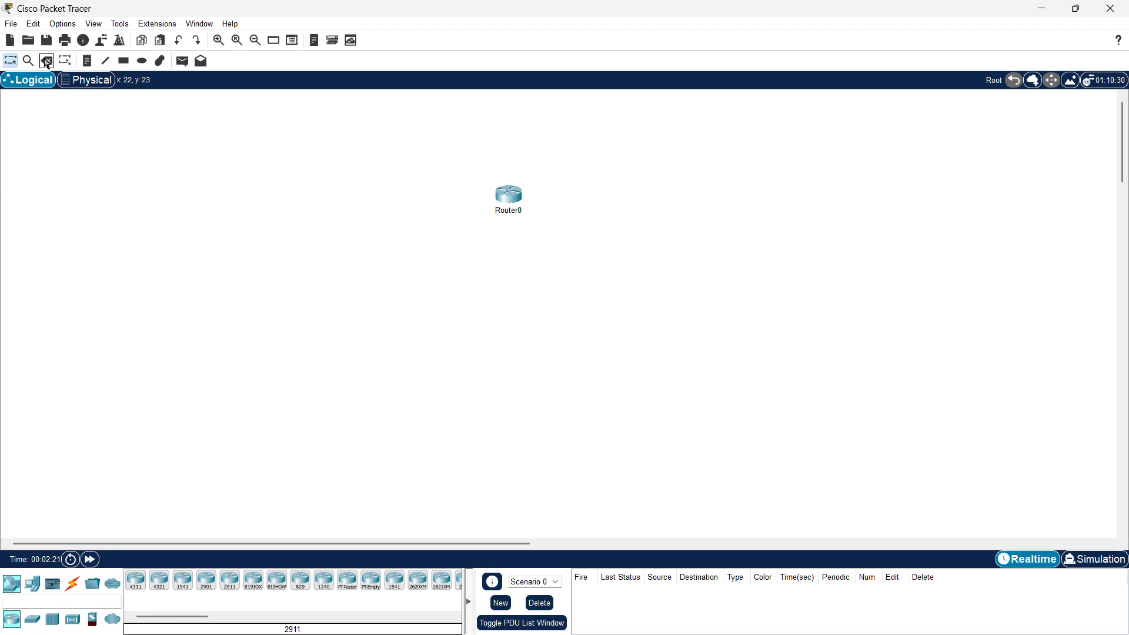
{"action": "left_click", "coordinate": [511, 204]}
{"action": "left_click", "coordinate": [542, 344]}
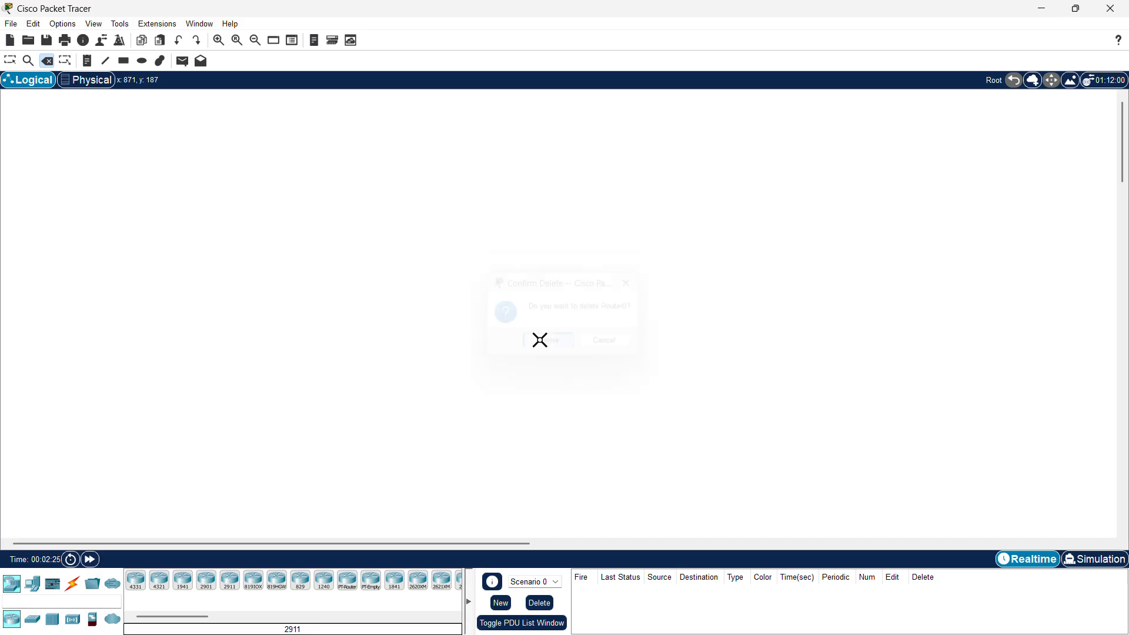
{"action": "left_click", "coordinate": [9, 60]}
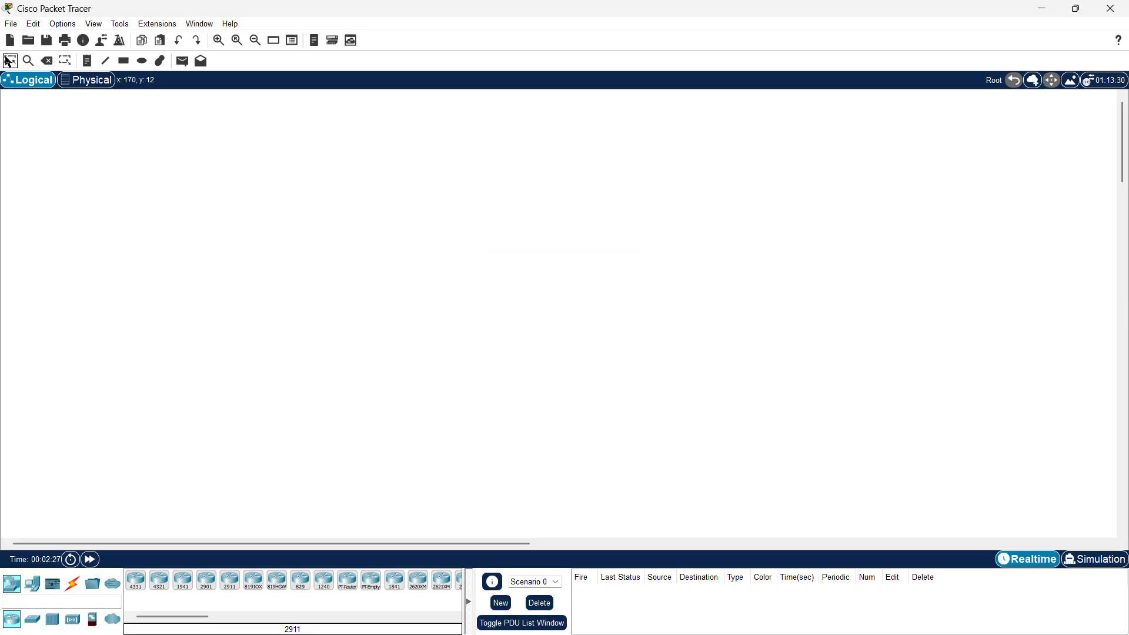
{"action": "left_click", "coordinate": [11, 24]}
{"action": "left_click", "coordinate": [34, 25]}
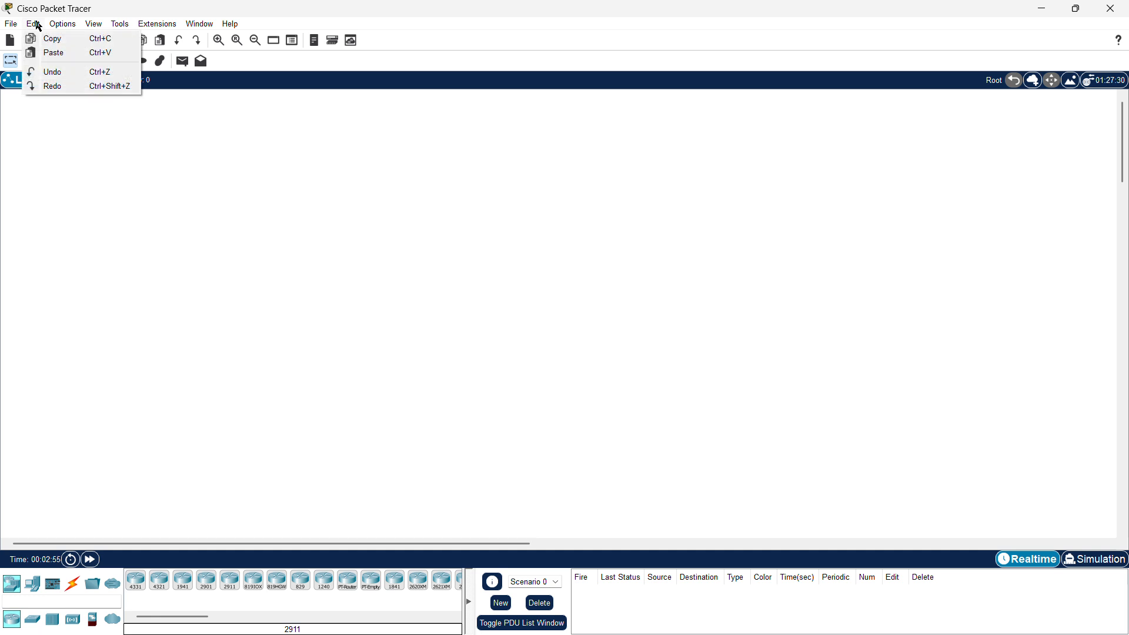
{"action": "left_click", "coordinate": [37, 22]}
{"action": "left_click", "coordinate": [59, 25]}
{"action": "mouse_move", "coordinate": [31, 27]}
{"action": "left_click", "coordinate": [376, 318]}
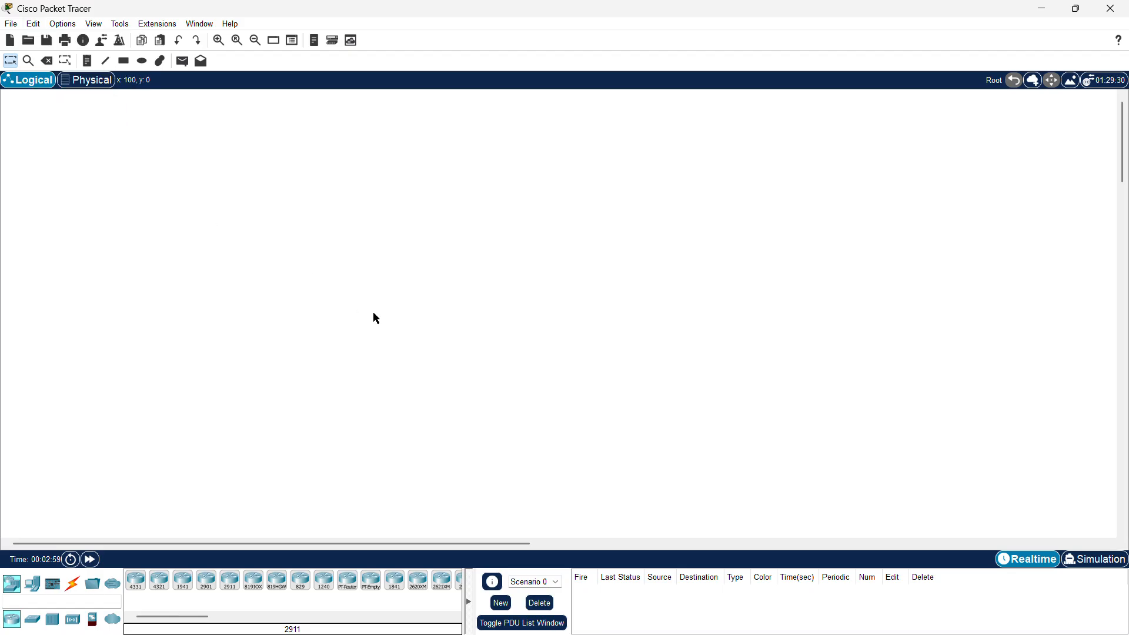
{"action": "left_click", "coordinate": [32, 24]}
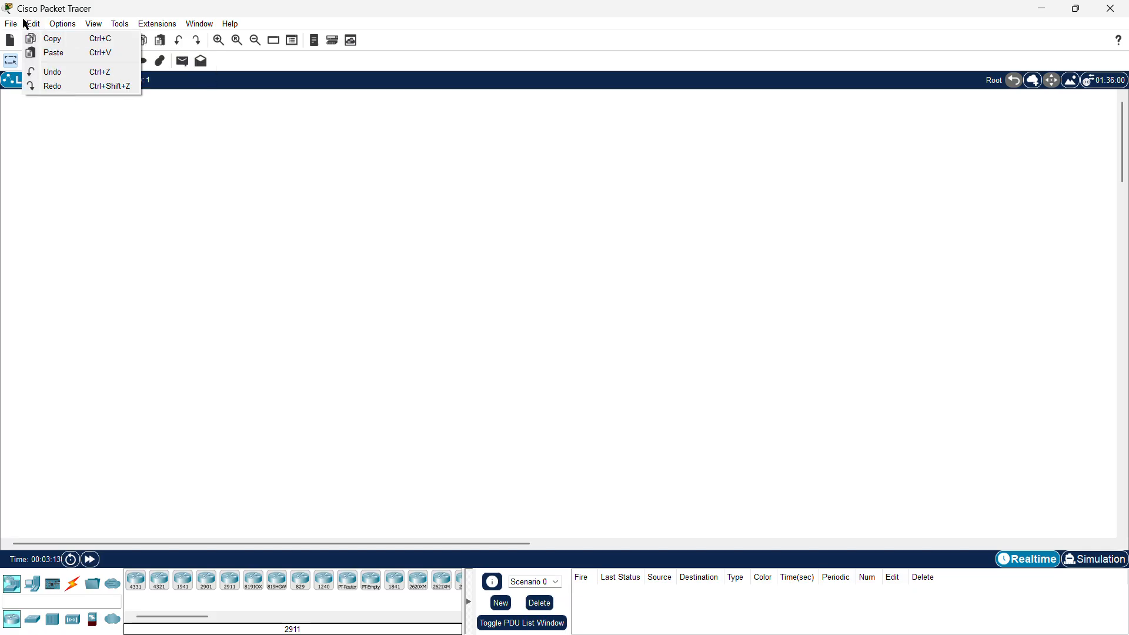
Enable Show Device Model Labels in the interface preferences and close the preferences
{"action": "left_click", "coordinate": [63, 27]}
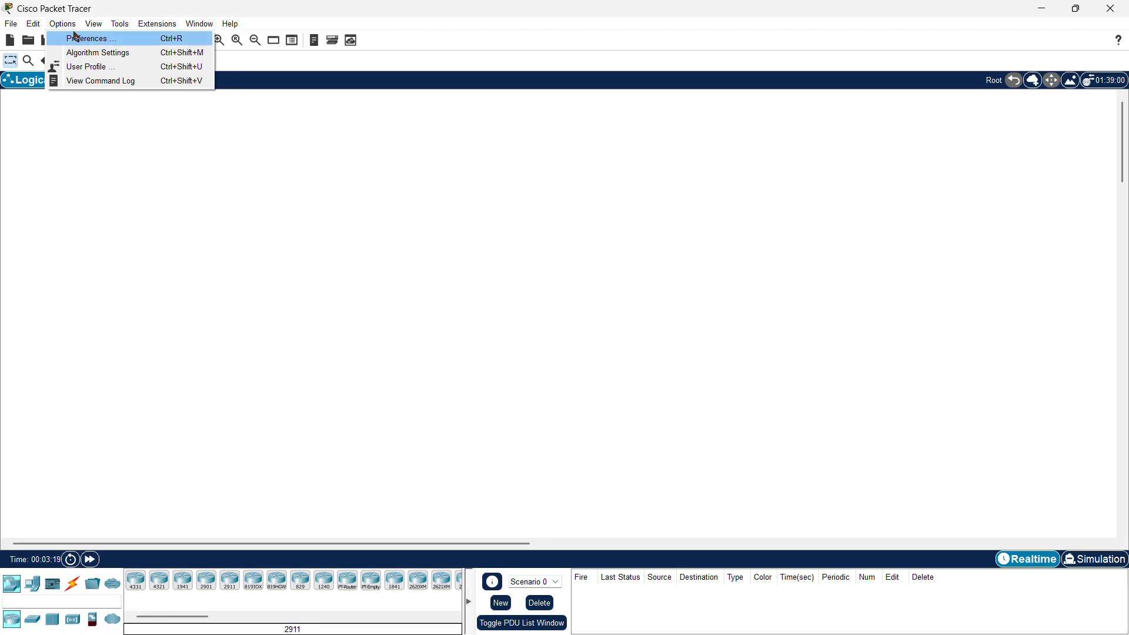
{"action": "left_click", "coordinate": [82, 39]}
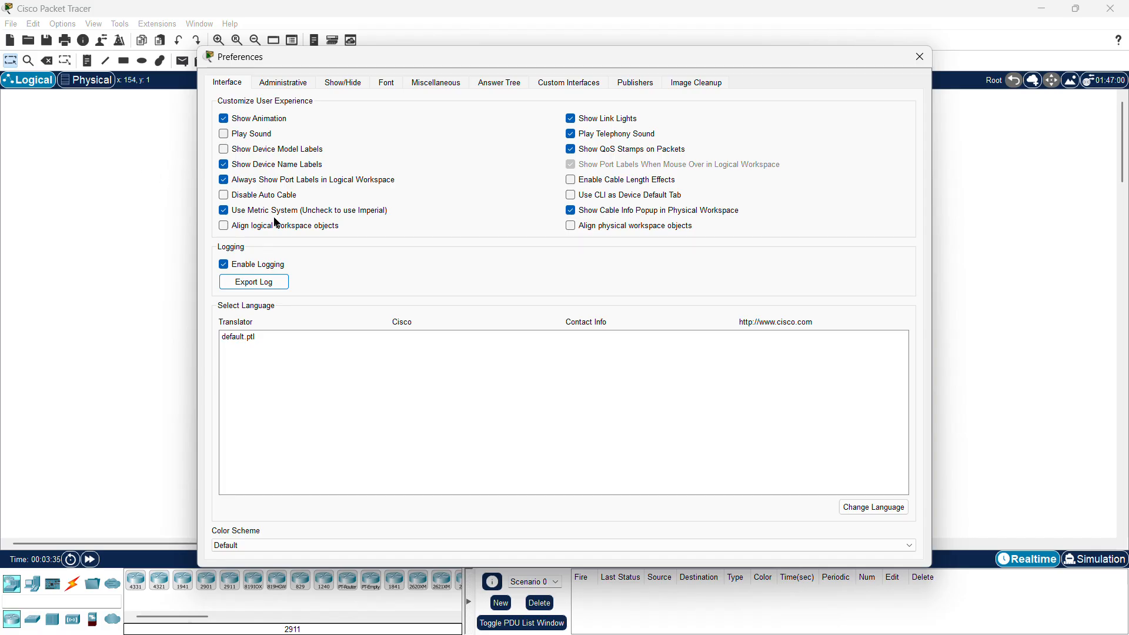
{"action": "left_click", "coordinate": [224, 151]}
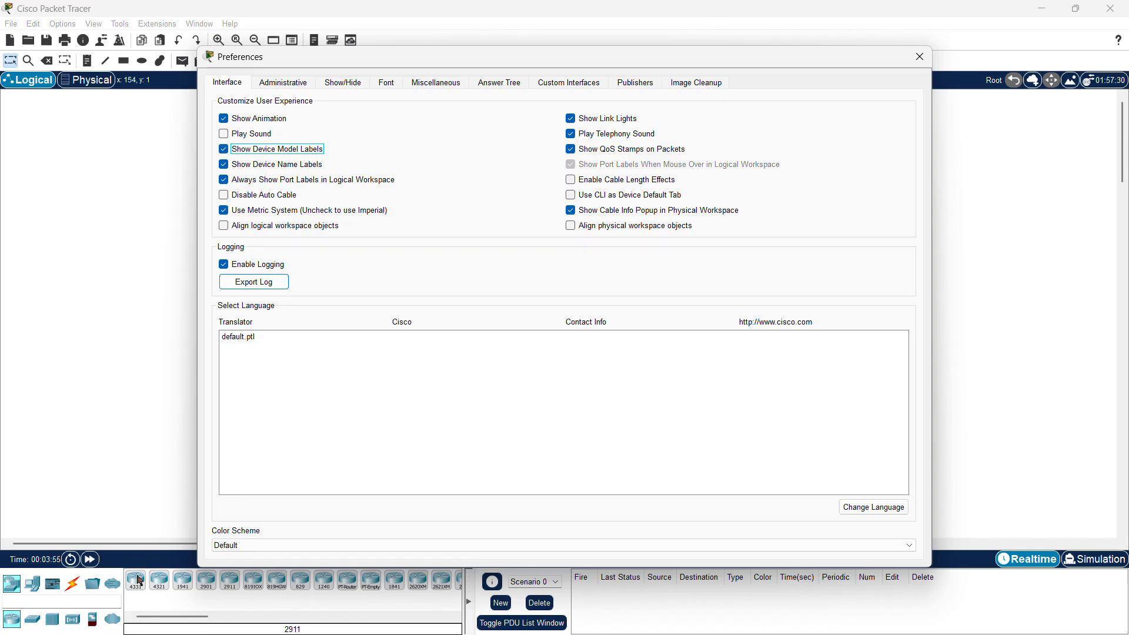
{"action": "left_click", "coordinate": [920, 56]}
Place a 2901 router in the upper part of the Logical workspace and a 2911 router to its left
{"action": "left_click", "coordinate": [206, 580]}
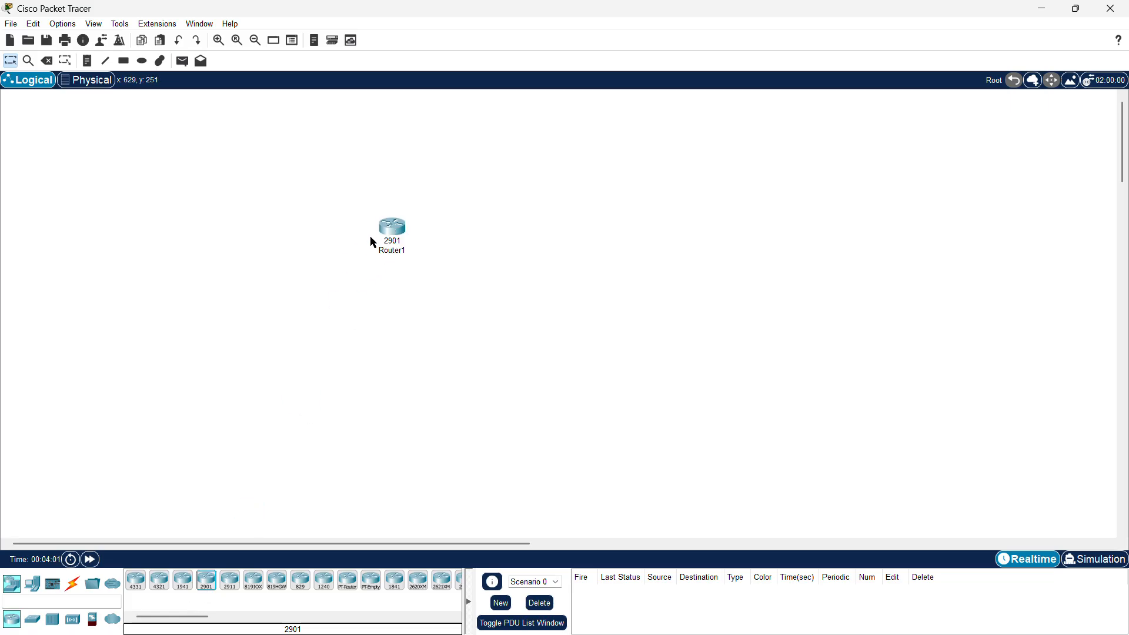
{"action": "left_click_drag", "start_coordinate": [369, 236], "coordinate": [418, 245]}
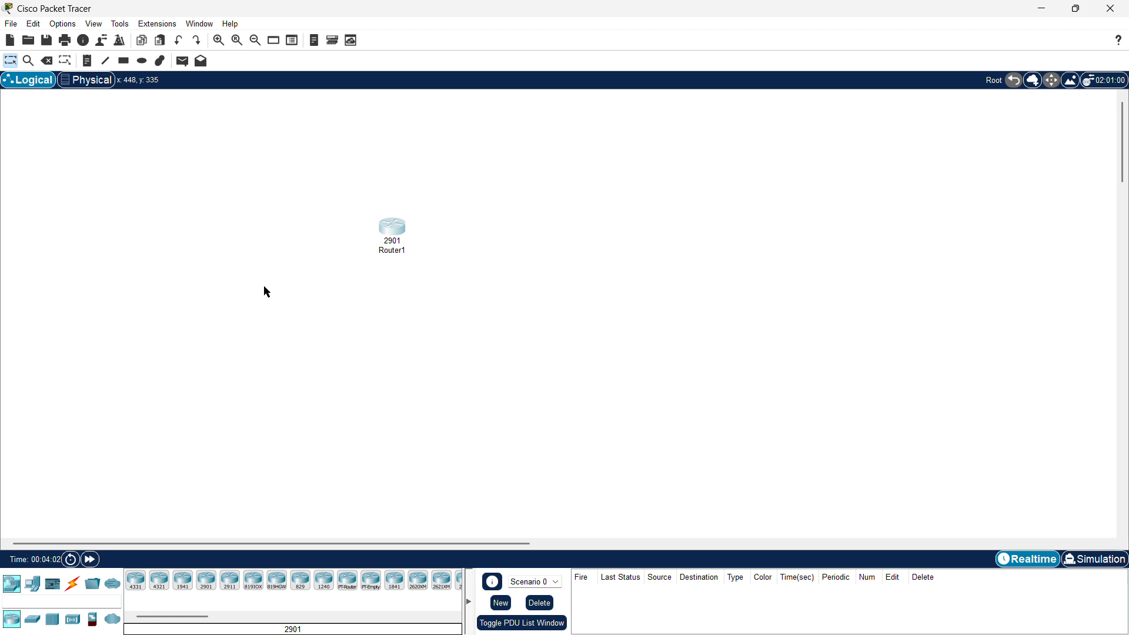
{"action": "left_click", "coordinate": [233, 588]}
{"action": "left_click", "coordinate": [280, 245]}
{"action": "left_click", "coordinate": [295, 256]}
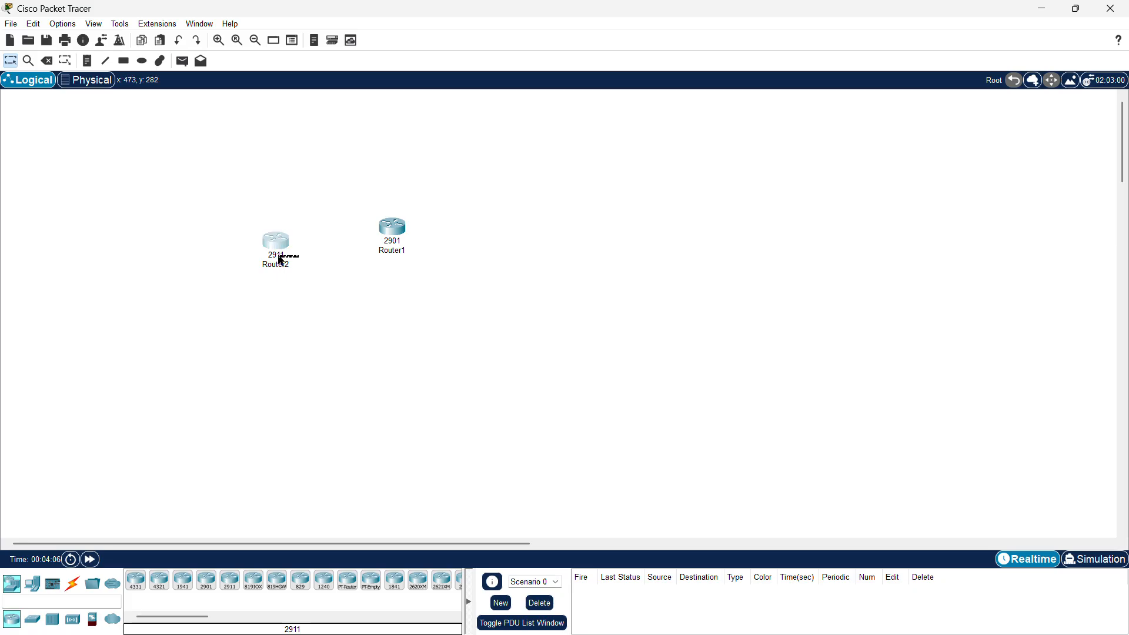
Disable Show Device Model Labels in the interface preferences and return to the two routers in the workspace
{"action": "left_click", "coordinate": [50, 125]}
{"action": "left_click", "coordinate": [60, 24]}
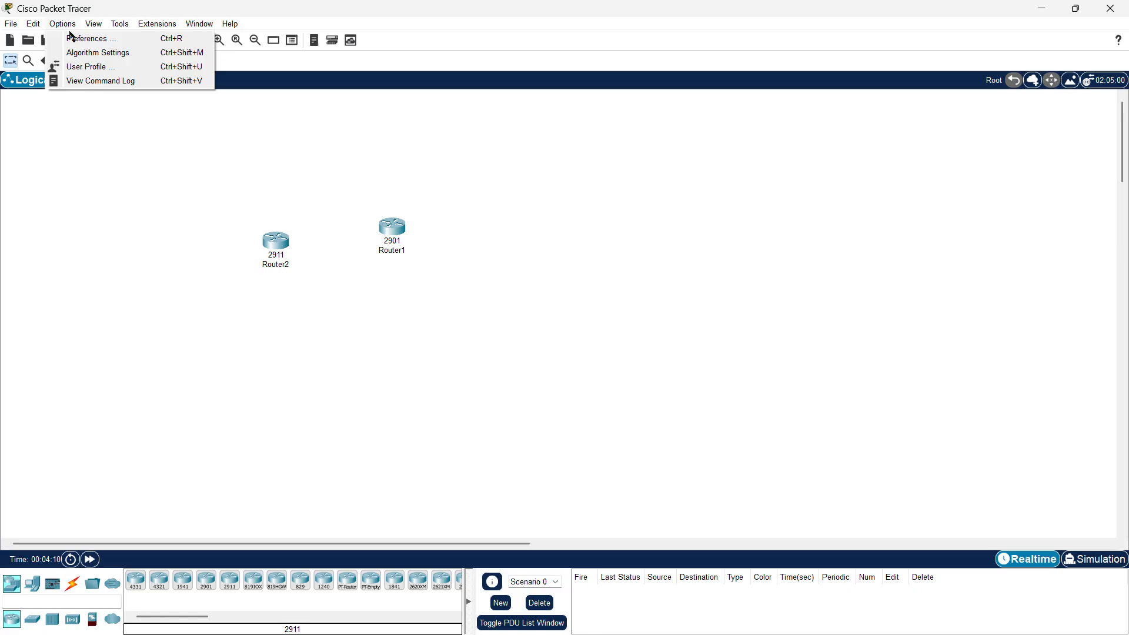
{"action": "left_click", "coordinate": [86, 37]}
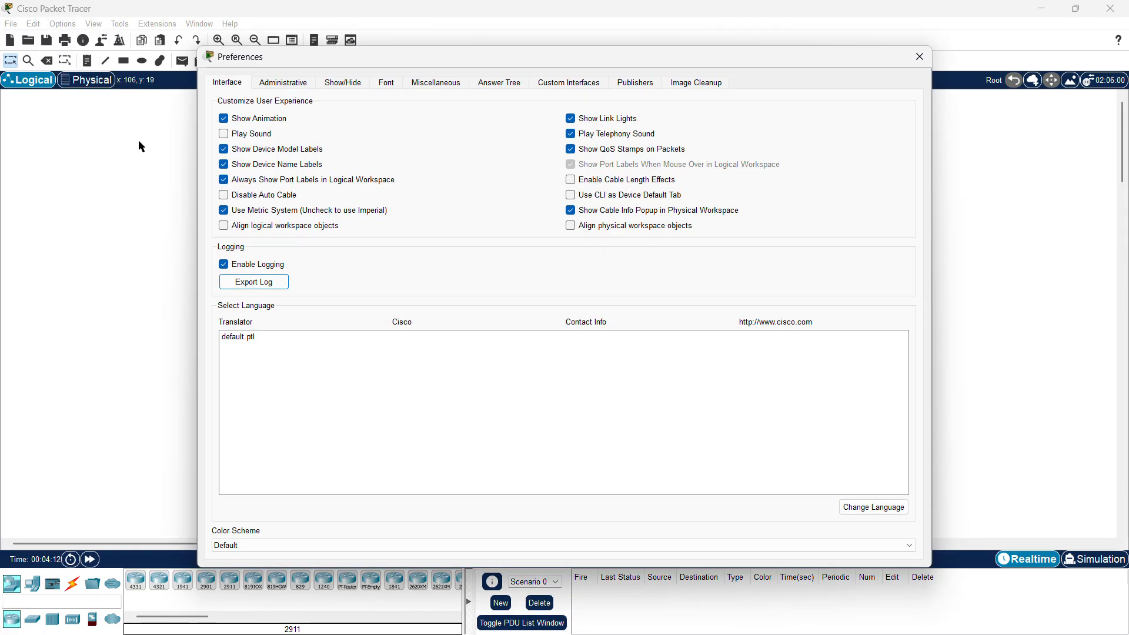
{"action": "left_click", "coordinate": [222, 149]}
{"action": "left_click", "coordinate": [919, 56]}
{"action": "left_click_drag", "start_coordinate": [243, 245], "coordinate": [332, 267]}
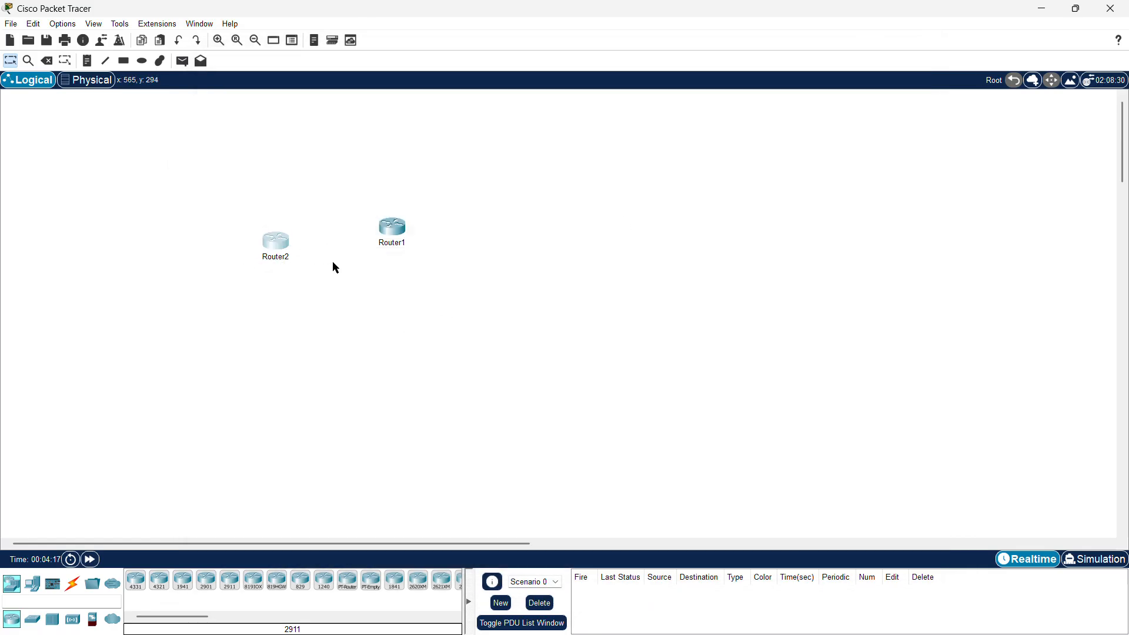
Review the Interface and Administrative preferences, including the user folder path and its folder browser
{"action": "left_click", "coordinate": [56, 24]}
{"action": "left_click", "coordinate": [73, 37]}
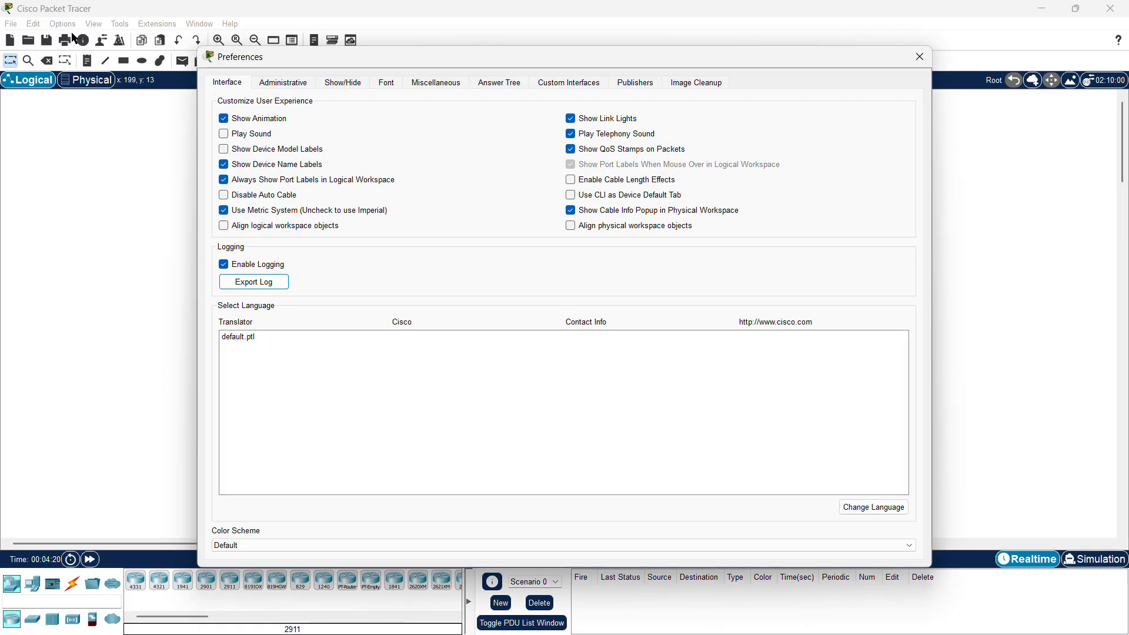
{"action": "left_click", "coordinate": [348, 221]}
{"action": "left_click", "coordinate": [296, 87]}
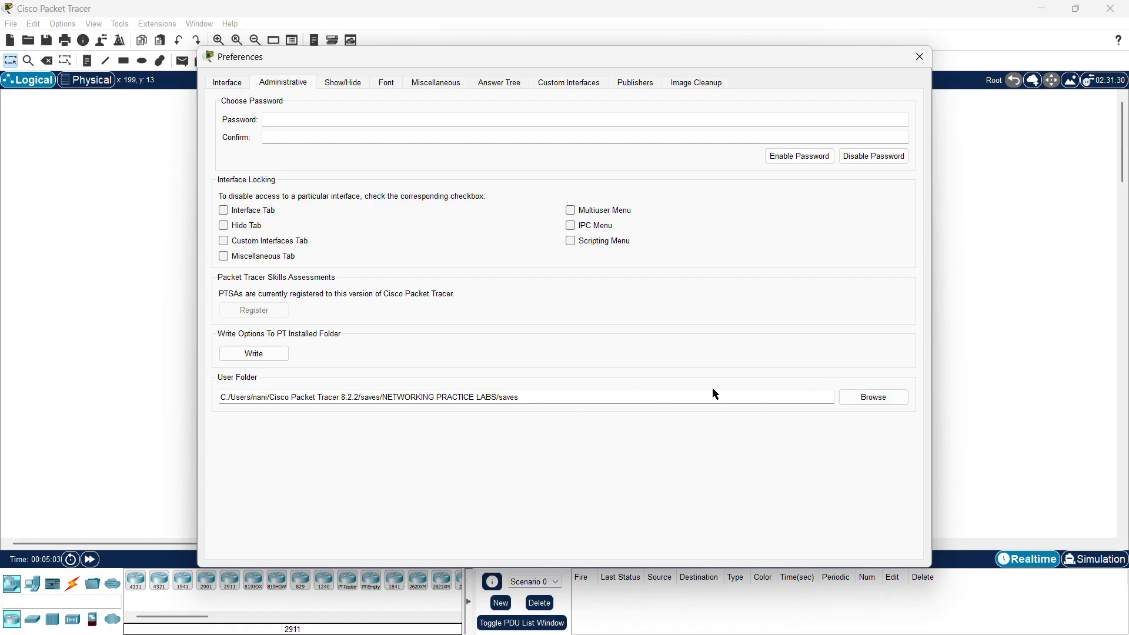
{"action": "left_click_drag", "start_coordinate": [517, 398], "coordinate": [213, 403]}
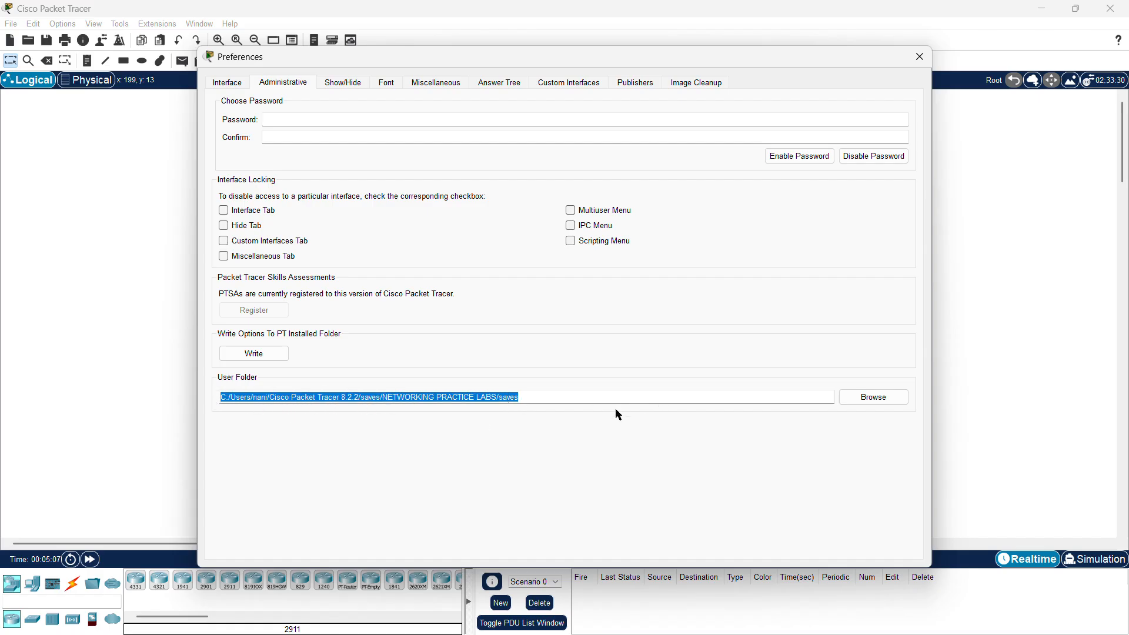
{"action": "left_click", "coordinate": [869, 398]}
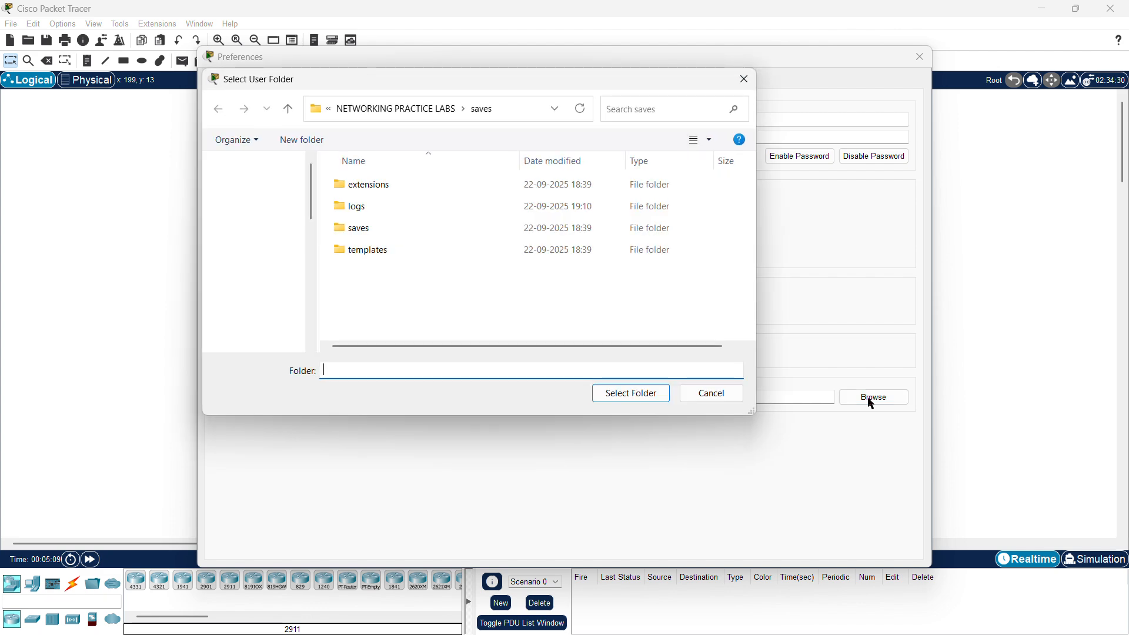
{"action": "left_click", "coordinate": [743, 79]}
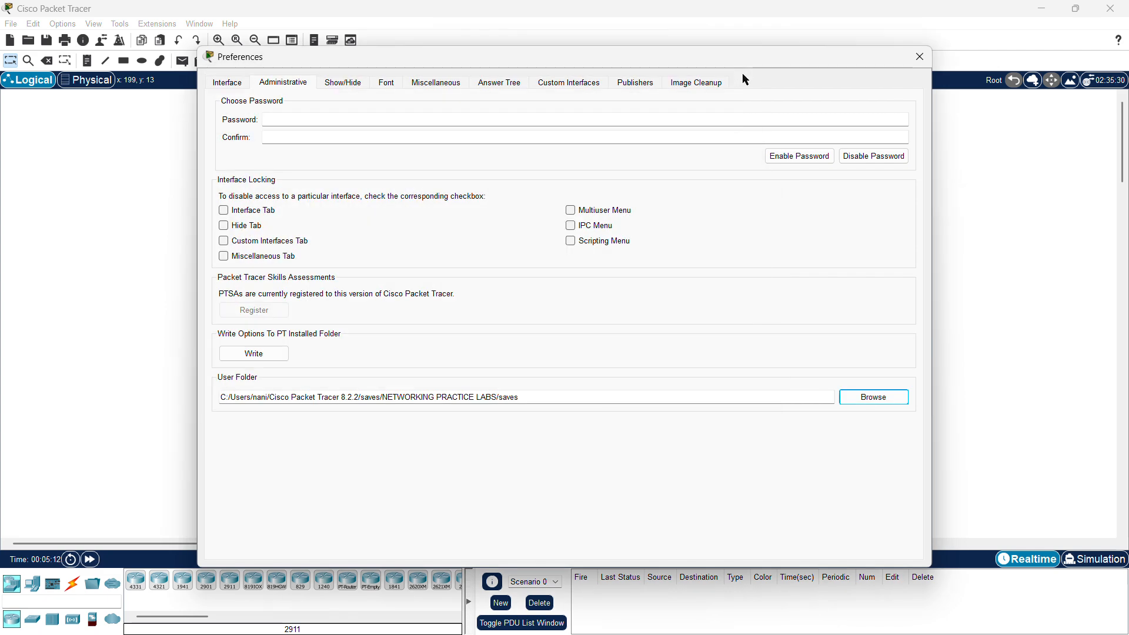
Browse for a user folder through Cisco Packet Tracer 8.2.2, NETWORKING PRACTICE LABS and its nested saves folders
{"action": "left_click", "coordinate": [874, 399]}
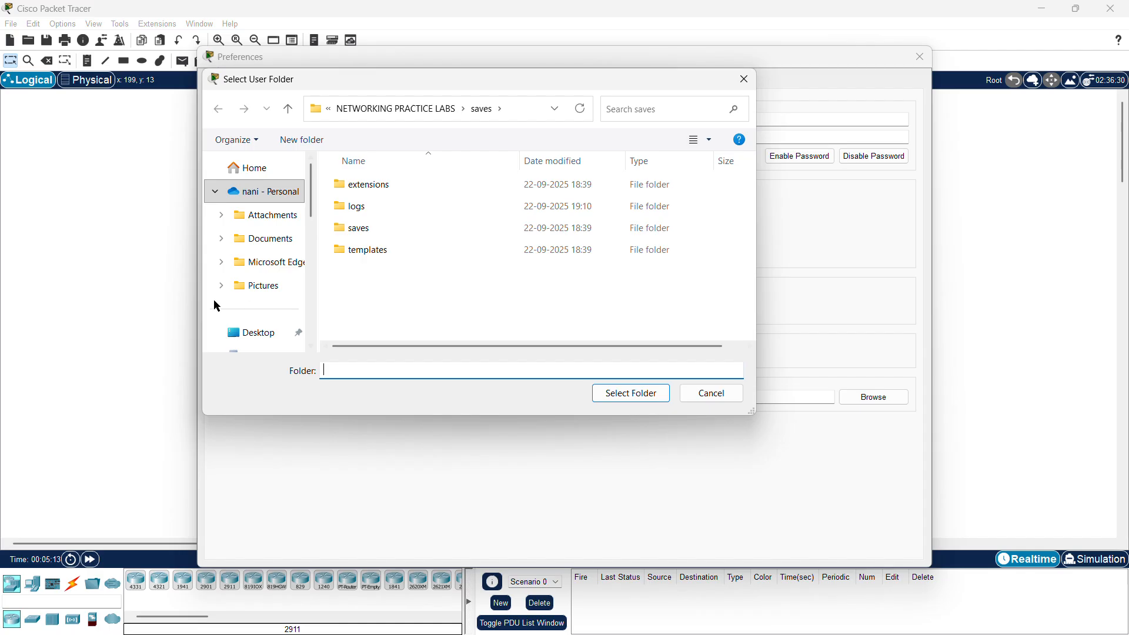
{"action": "scroll", "coordinate": [227, 266], "scroll_direction": "down", "scroll_amount": 3}
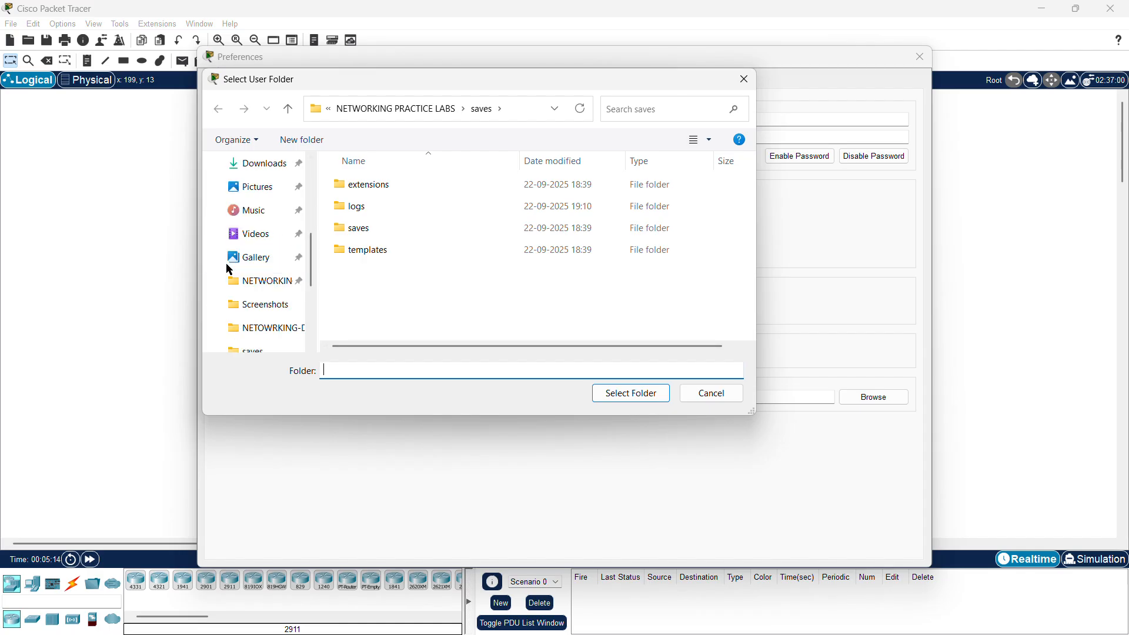
{"action": "left_click", "coordinate": [266, 282]}
{"action": "scroll", "coordinate": [243, 329], "scroll_direction": "down", "scroll_amount": 3}
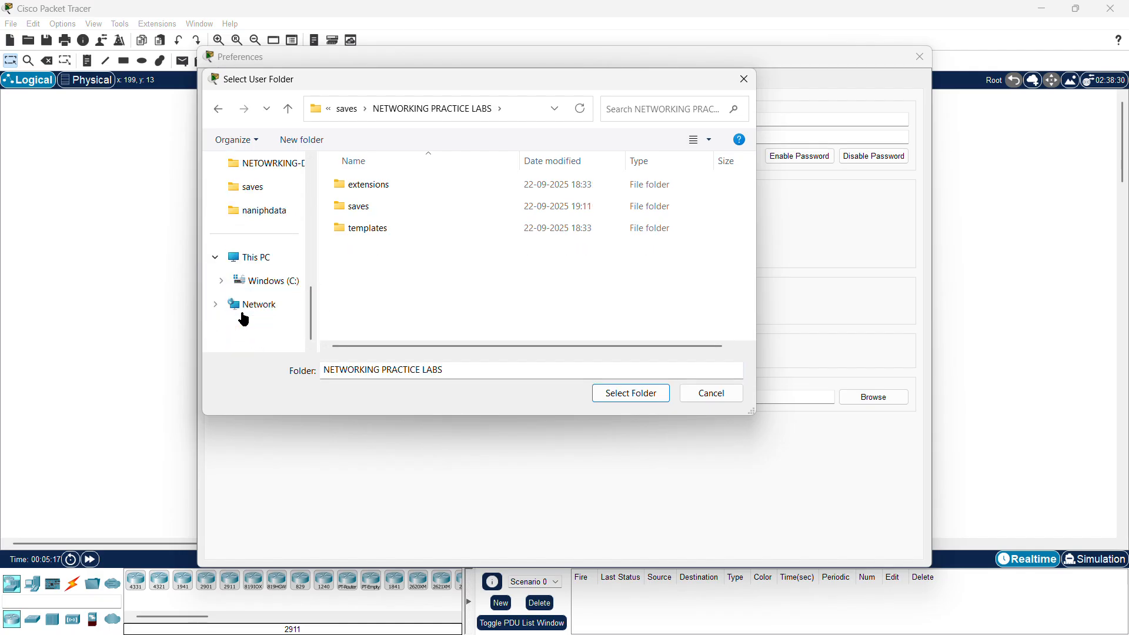
{"action": "left_click", "coordinate": [240, 188]}
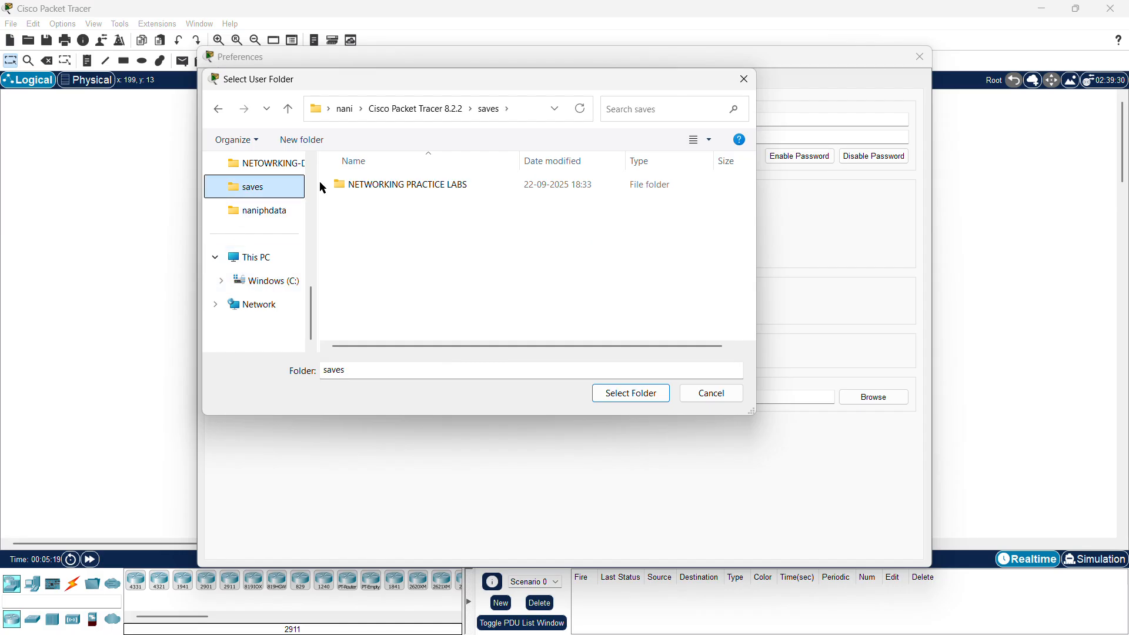
{"action": "left_click", "coordinate": [379, 111]}
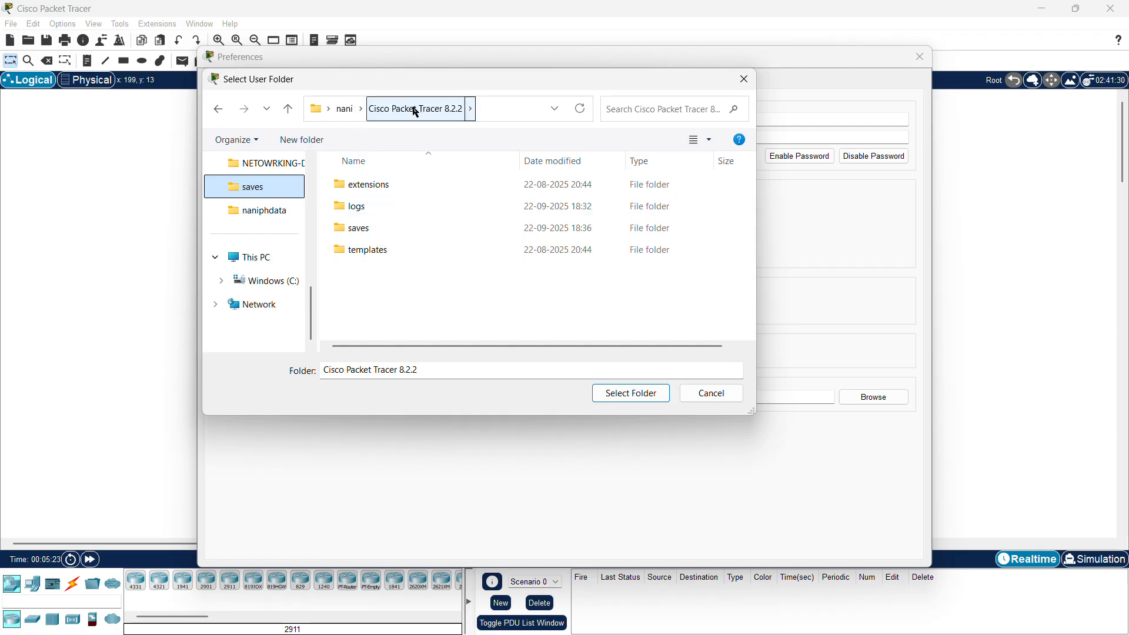
{"action": "double_click", "coordinate": [360, 228]}
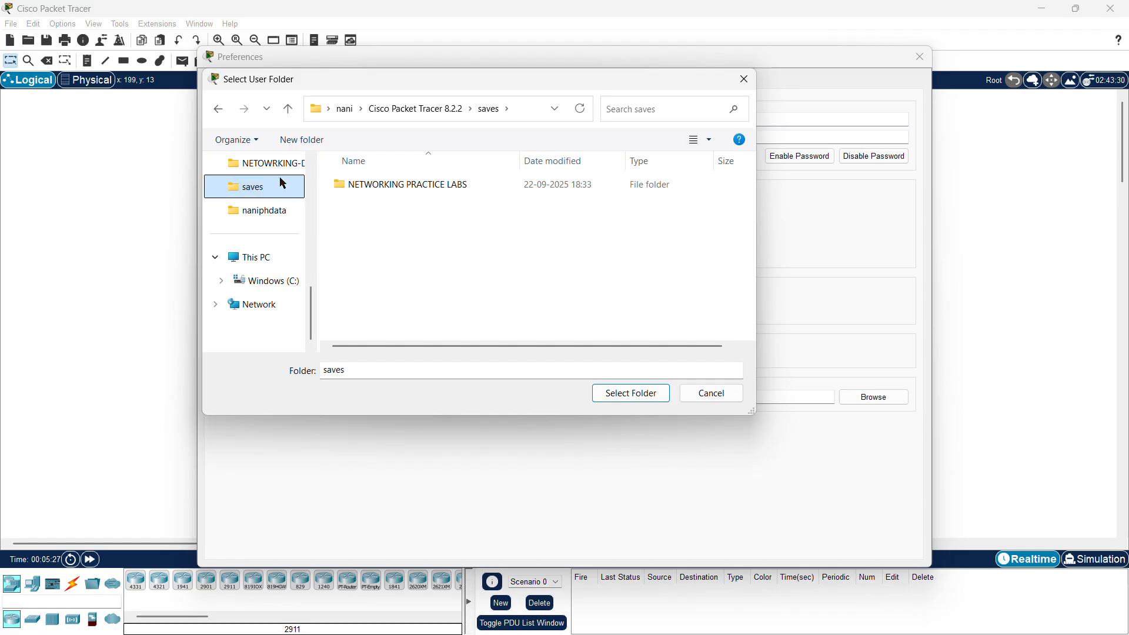
{"action": "double_click", "coordinate": [377, 186]}
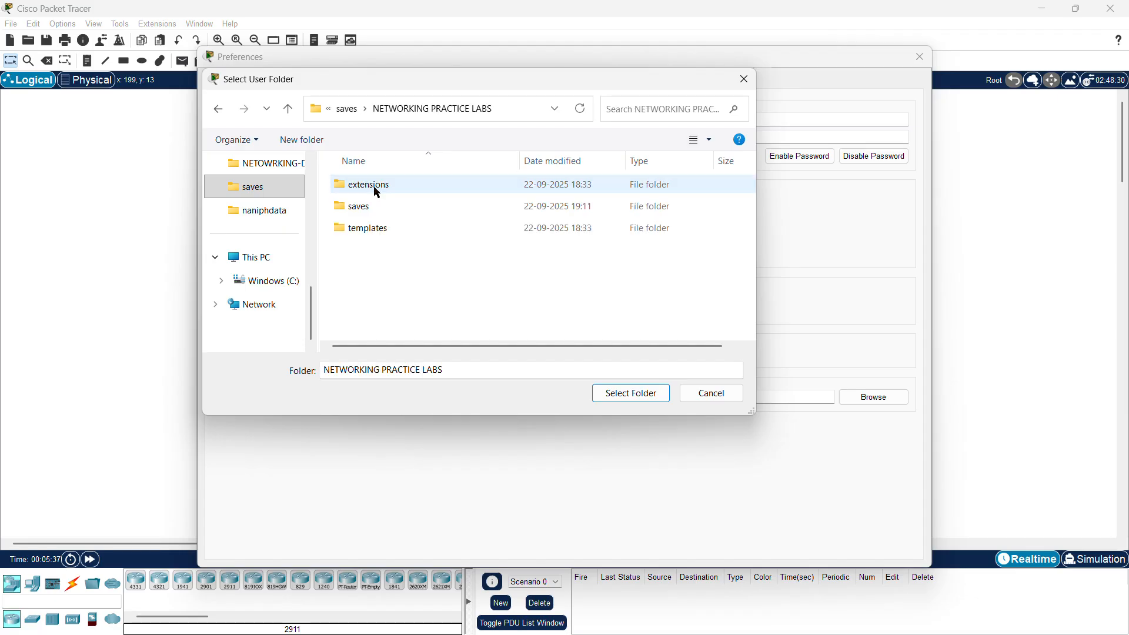
{"action": "double_click", "coordinate": [372, 203]}
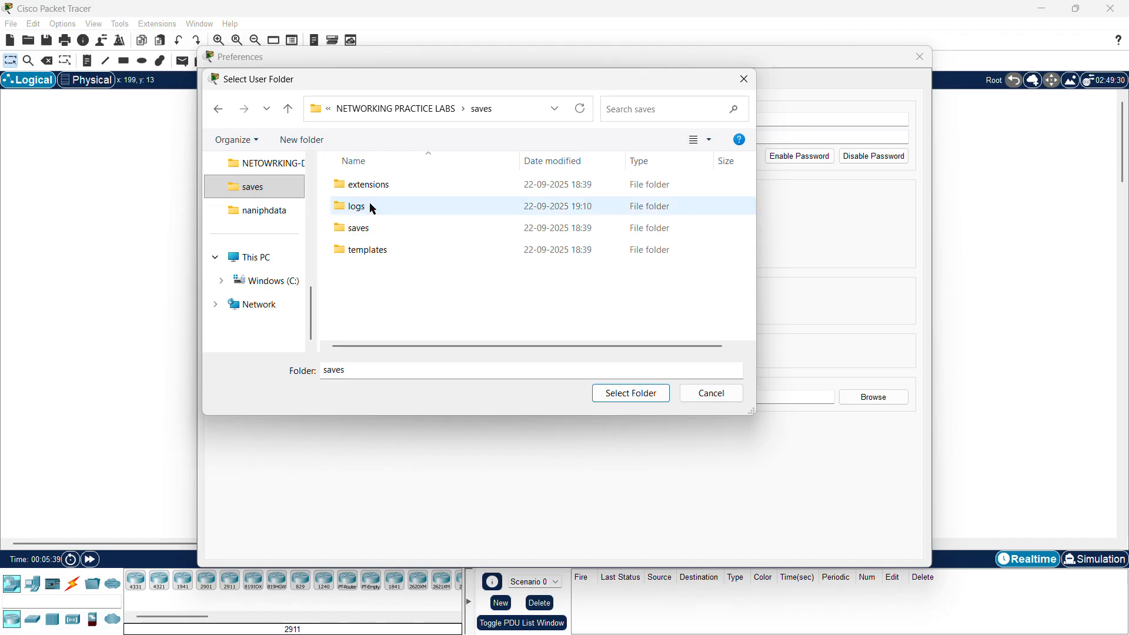
{"action": "double_click", "coordinate": [369, 227]}
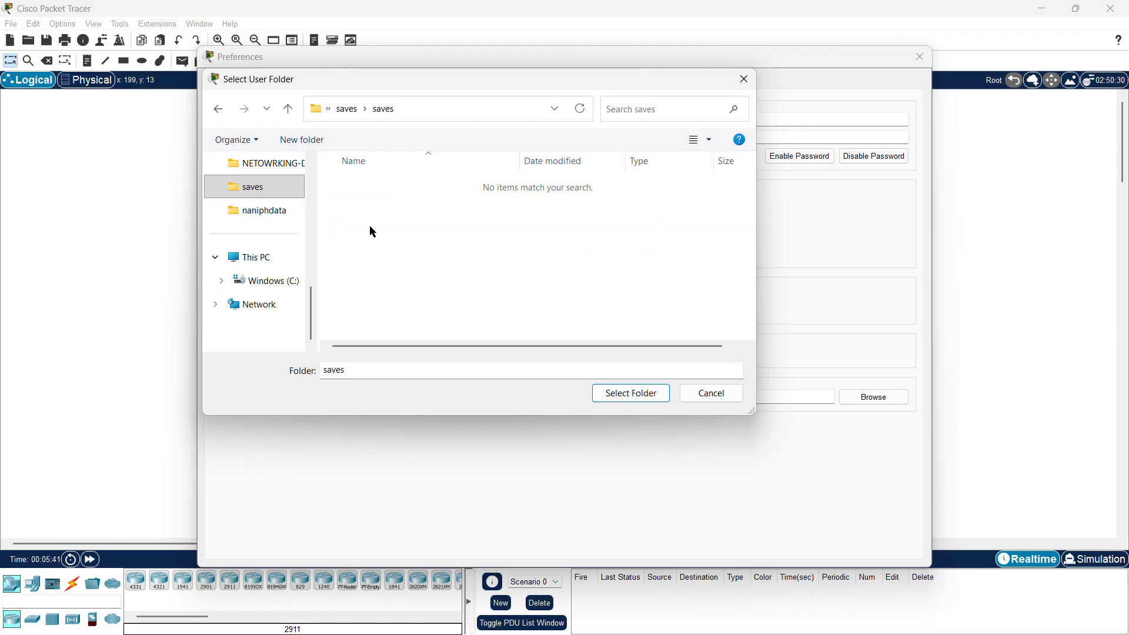
Go back up to Cisco Packet Tracer 8.2.2 and set its saves folder as the user folder
{"action": "left_click", "coordinate": [218, 109]}
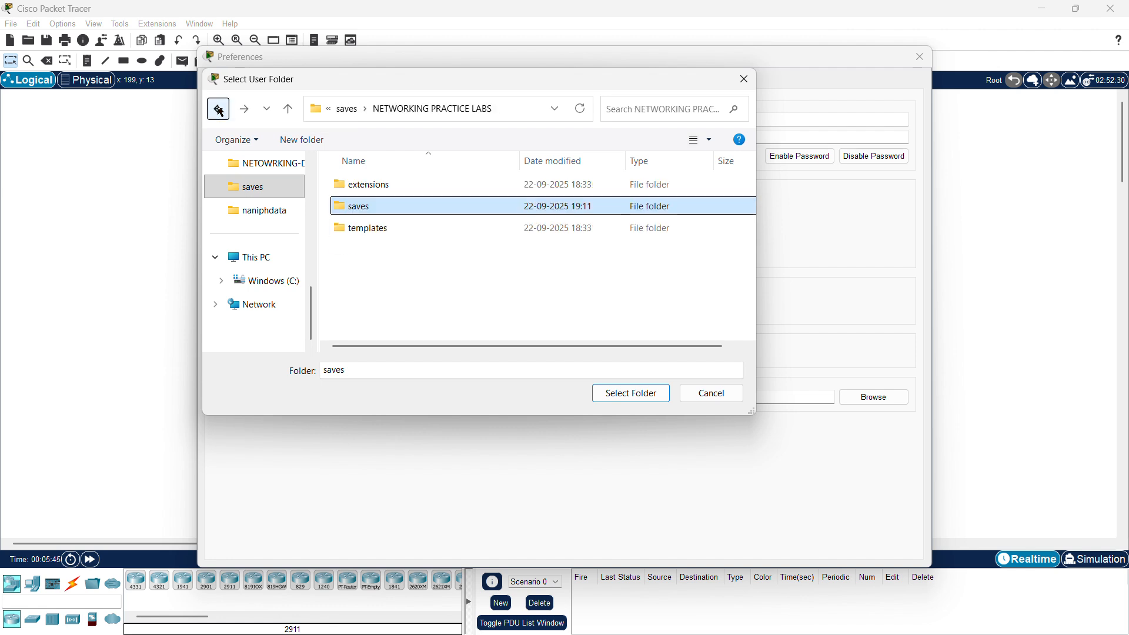
{"action": "left_click", "coordinate": [218, 109]}
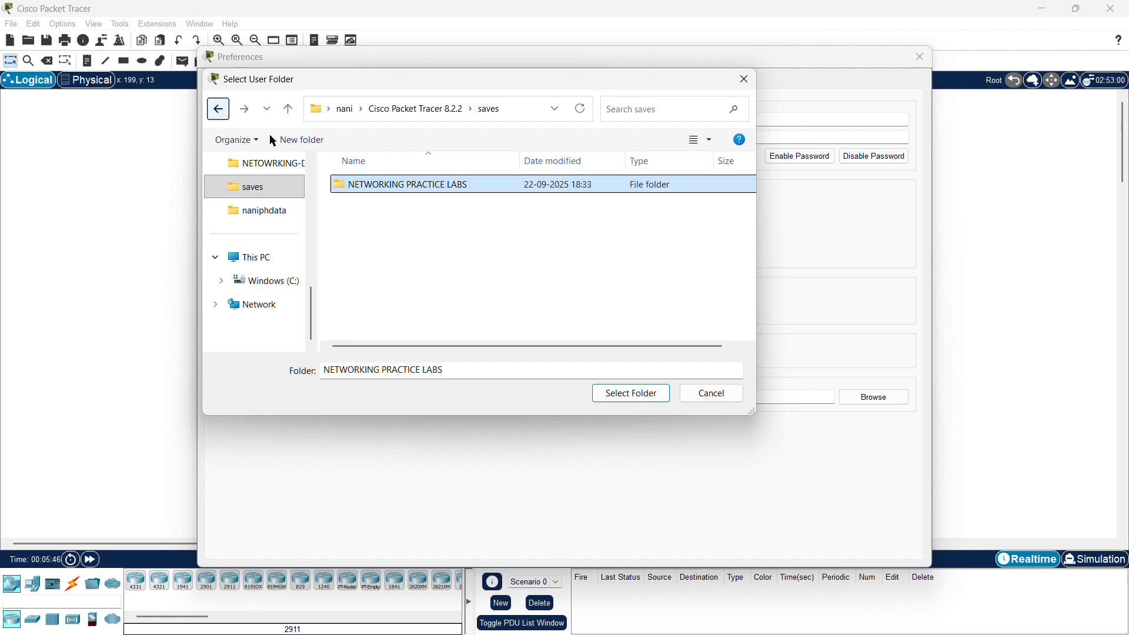
{"action": "left_click", "coordinate": [410, 114]}
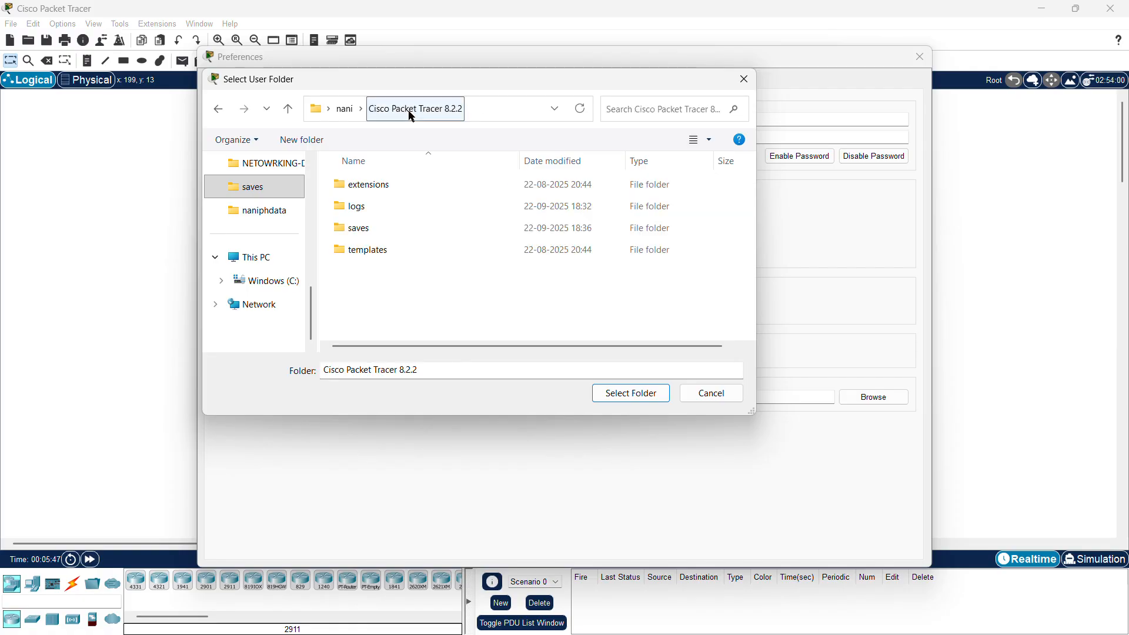
{"action": "left_click", "coordinate": [358, 229]}
{"action": "left_click", "coordinate": [612, 395]}
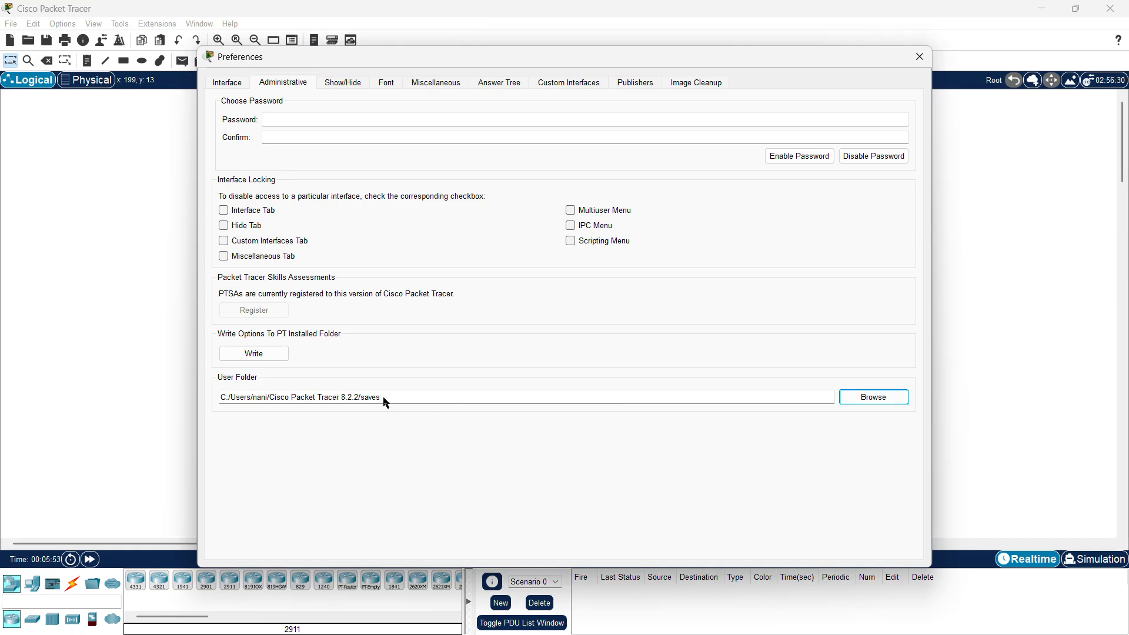
{"action": "left_click_drag", "start_coordinate": [386, 398], "coordinate": [261, 396]}
{"action": "left_click", "coordinate": [291, 410]}
Review the font preferences and the color choices for Router IOS Text, keeping Black
{"action": "left_click", "coordinate": [385, 82]}
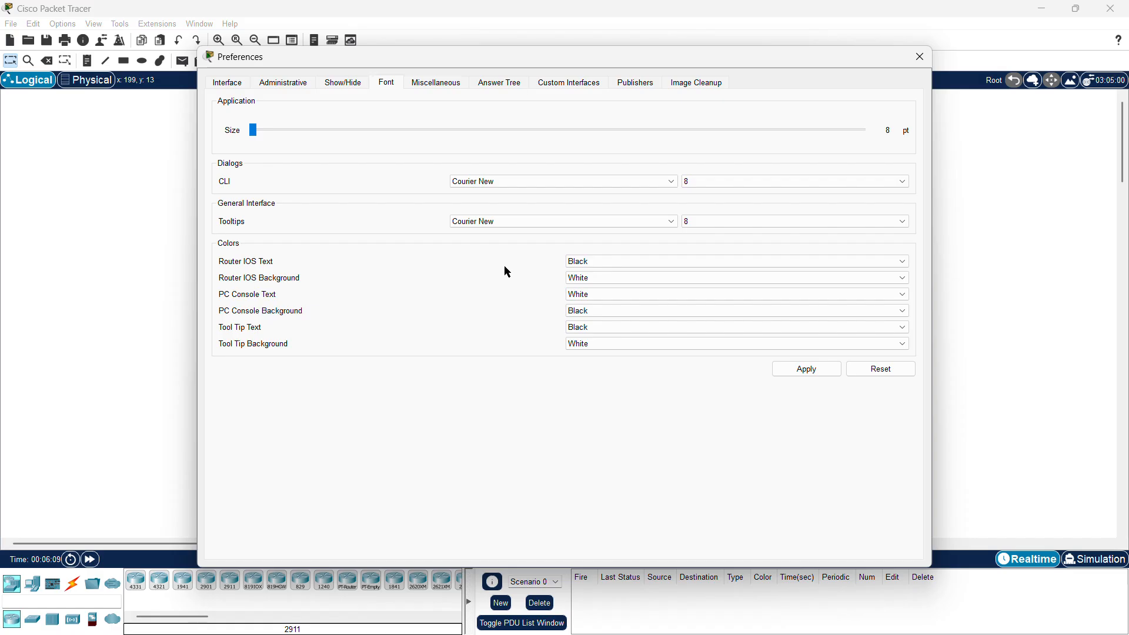
{"action": "left_click", "coordinate": [602, 258]}
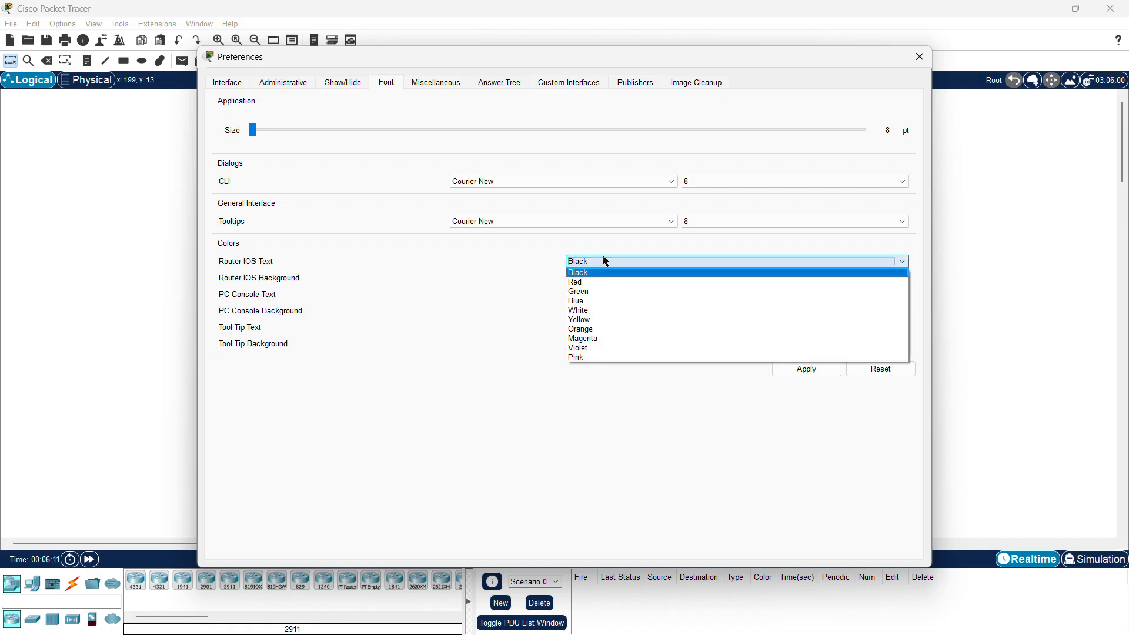
{"action": "left_click", "coordinate": [575, 273]}
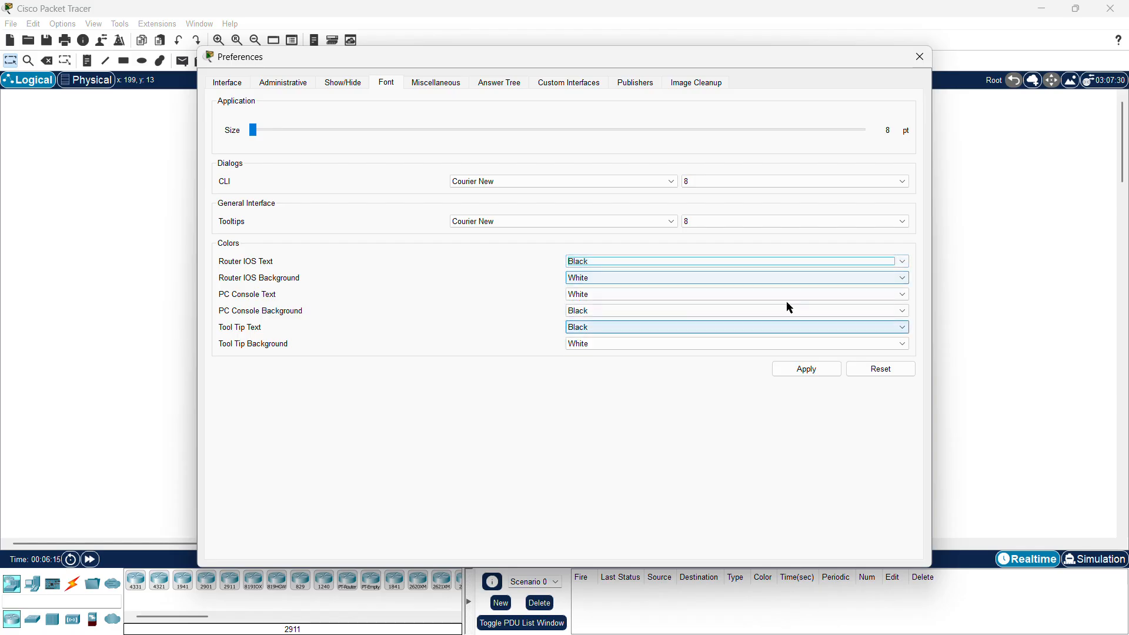
{"action": "left_click", "coordinate": [920, 56]}
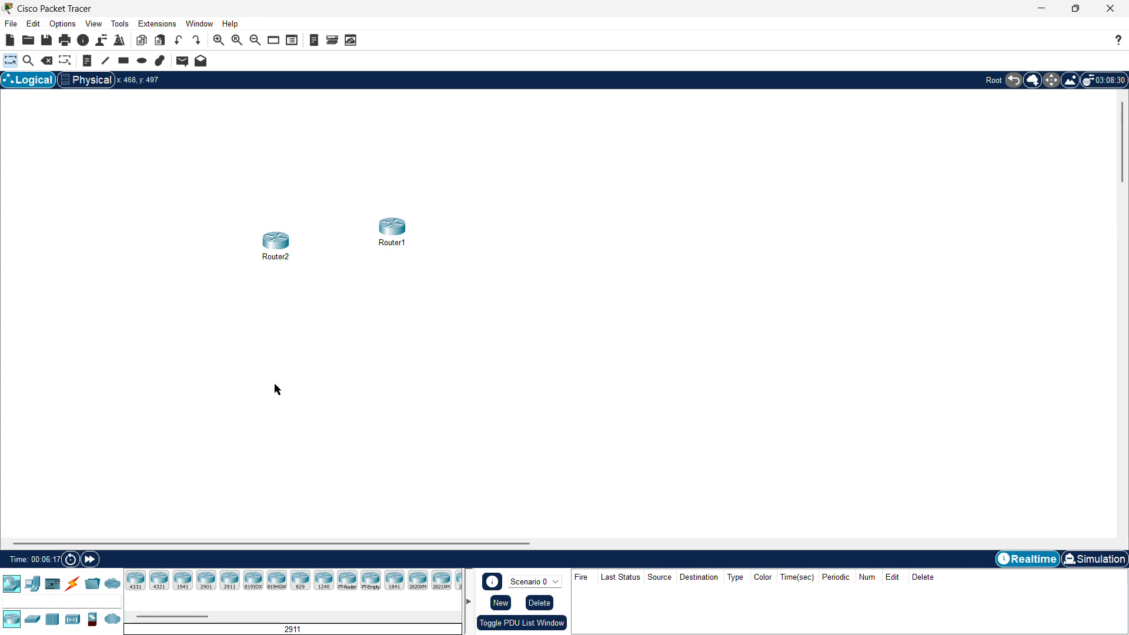
Examine the default text and background colors in Router1's command-line interface, then minimize its window
{"action": "left_click", "coordinate": [397, 236]}
{"action": "left_click", "coordinate": [493, 150]}
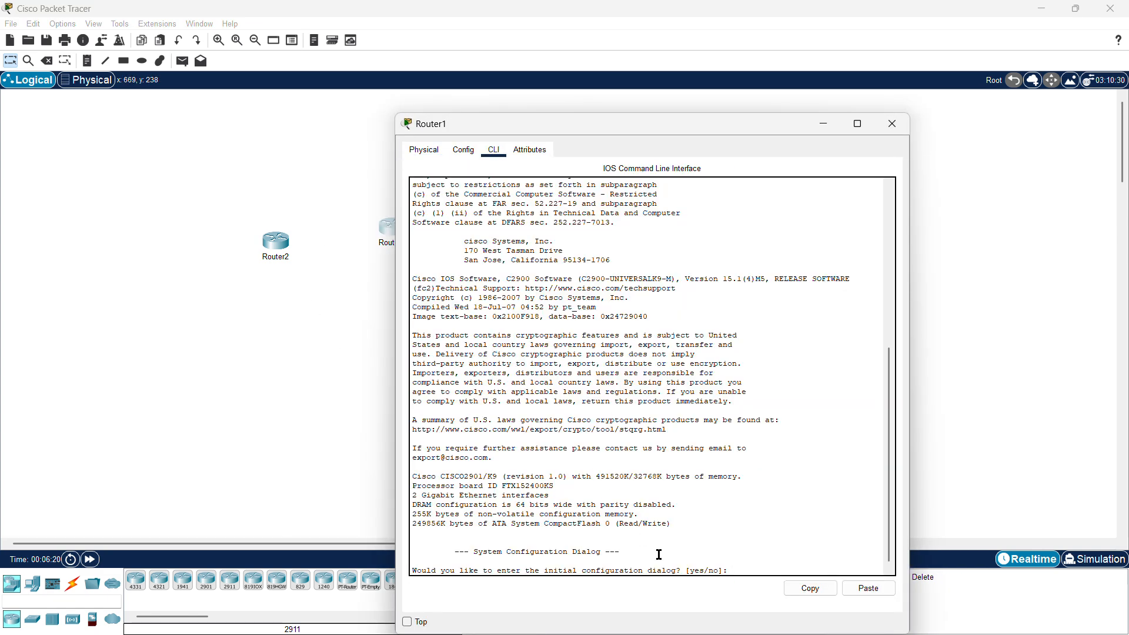
{"action": "left_click_drag", "start_coordinate": [675, 557], "coordinate": [511, 402]}
{"action": "left_click", "coordinate": [700, 510]}
{"action": "left_click", "coordinate": [822, 123]}
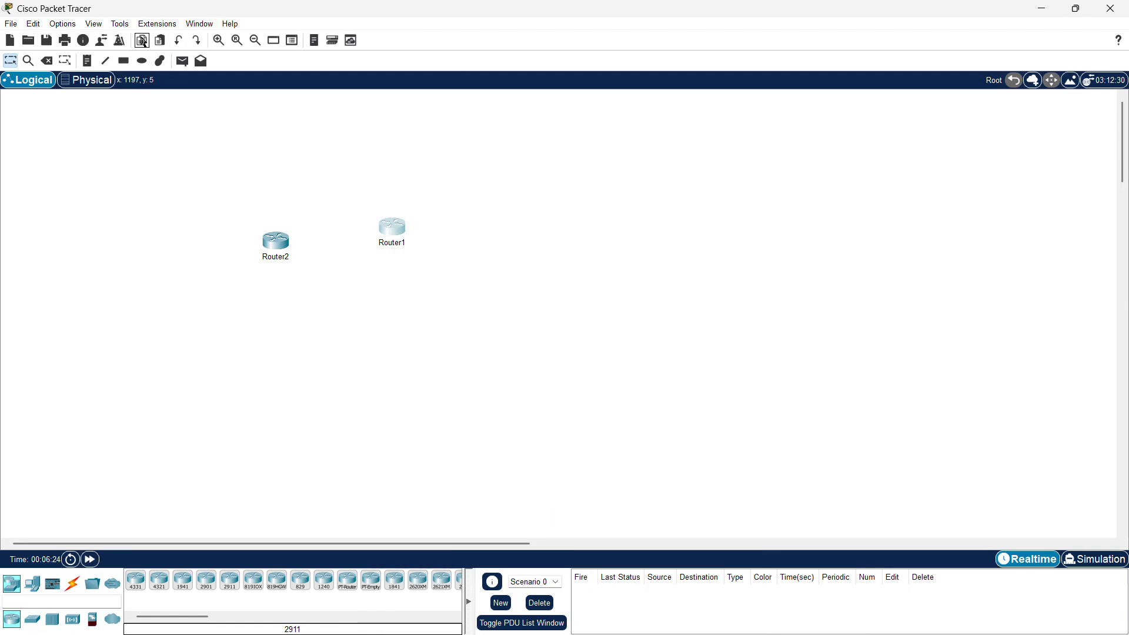
Set both the Router IOS Text and Router IOS Background colors to Red in the font preferences and apply them
{"action": "left_click", "coordinate": [60, 26]}
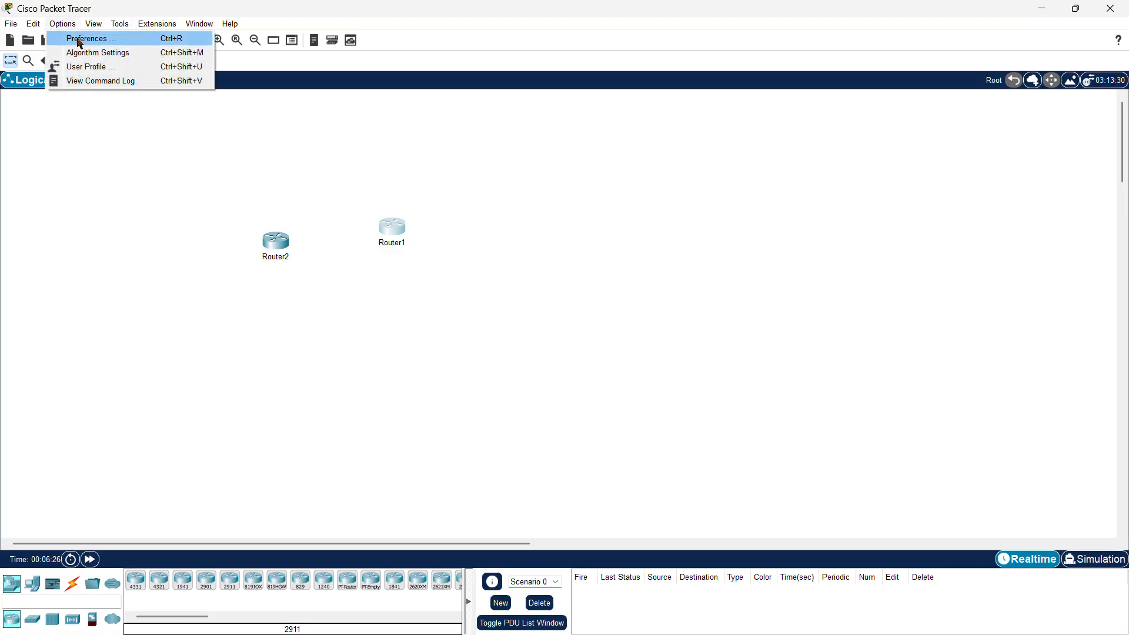
{"action": "left_click", "coordinate": [80, 39]}
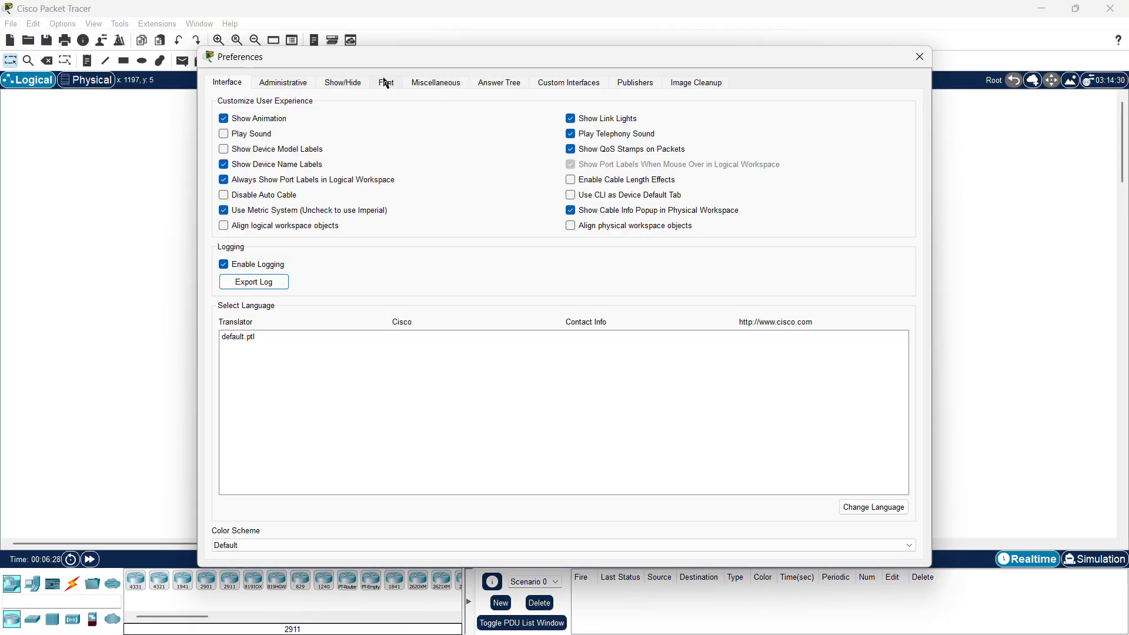
{"action": "left_click", "coordinate": [385, 84]}
{"action": "left_click", "coordinate": [612, 260]}
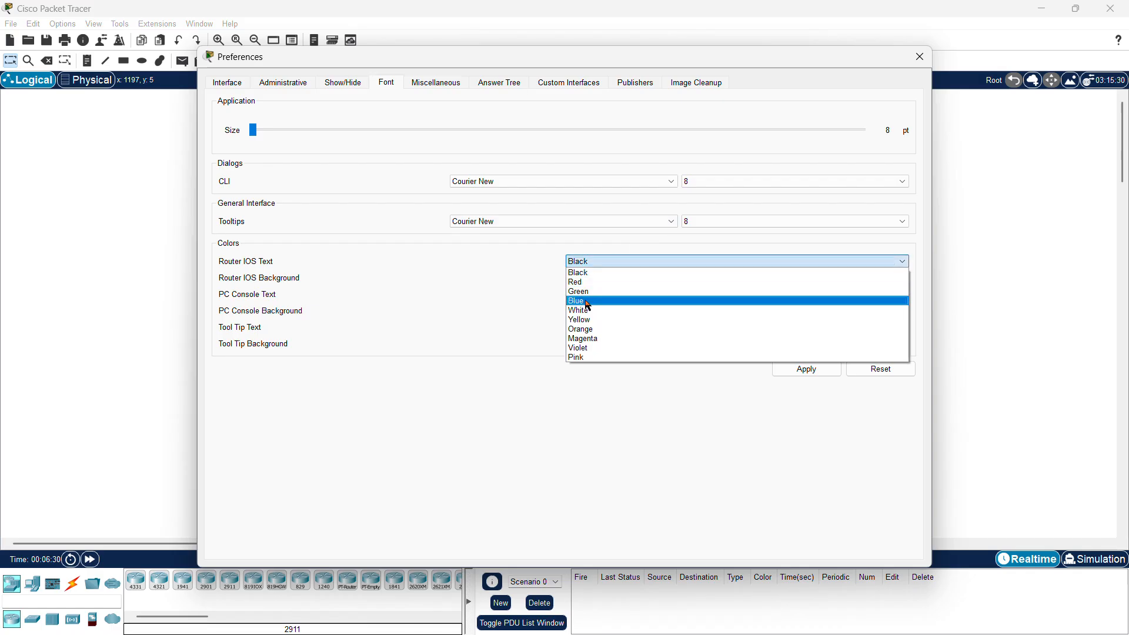
{"action": "left_click", "coordinate": [576, 280]}
{"action": "left_click", "coordinate": [575, 262]}
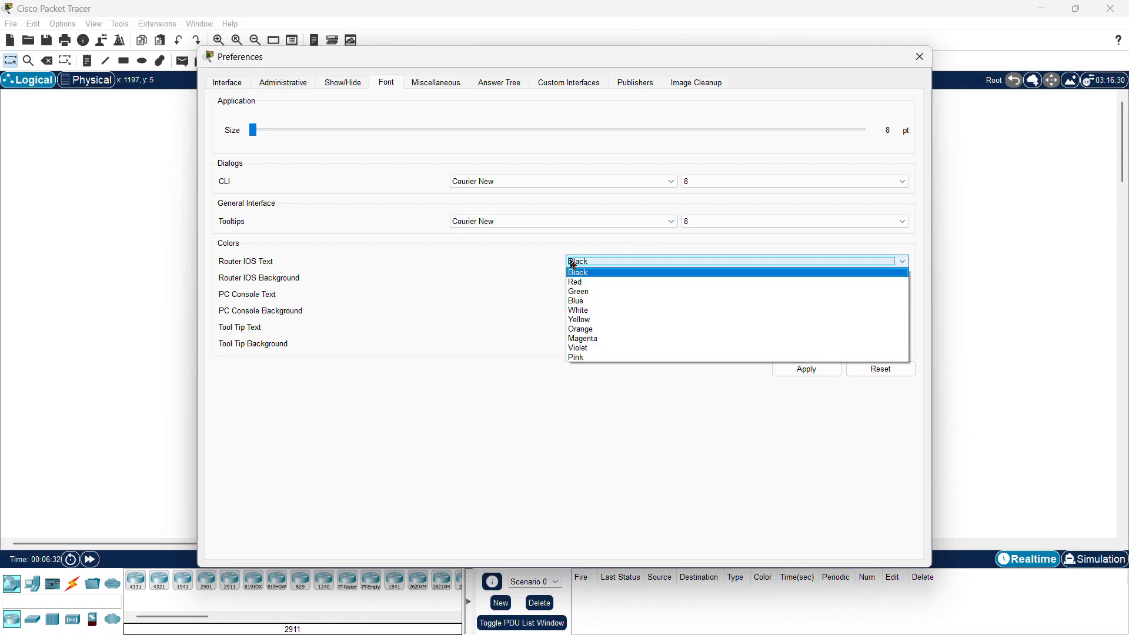
{"action": "left_click", "coordinate": [574, 281]}
{"action": "left_click", "coordinate": [573, 279]}
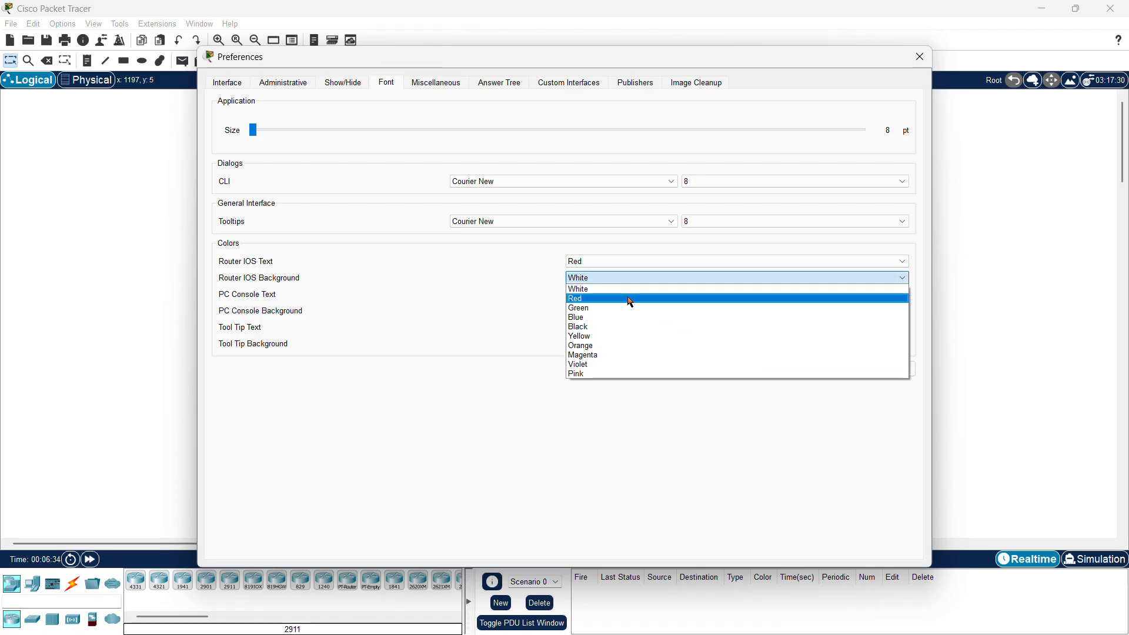
{"action": "left_click", "coordinate": [628, 295]}
{"action": "left_click", "coordinate": [787, 368]}
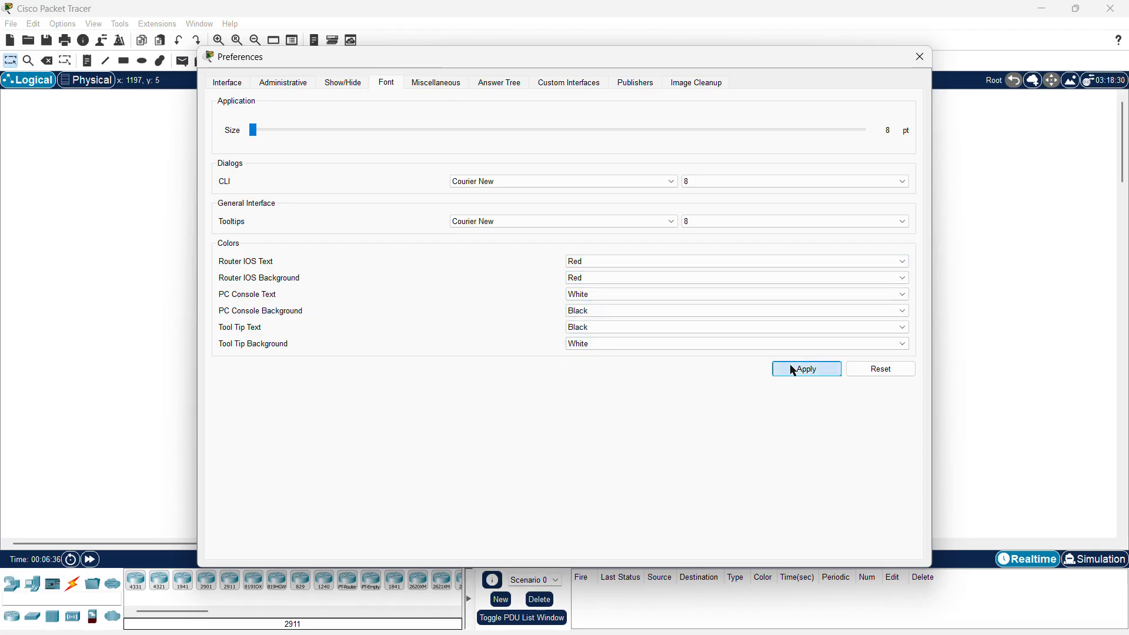
{"action": "left_click", "coordinate": [919, 57]}
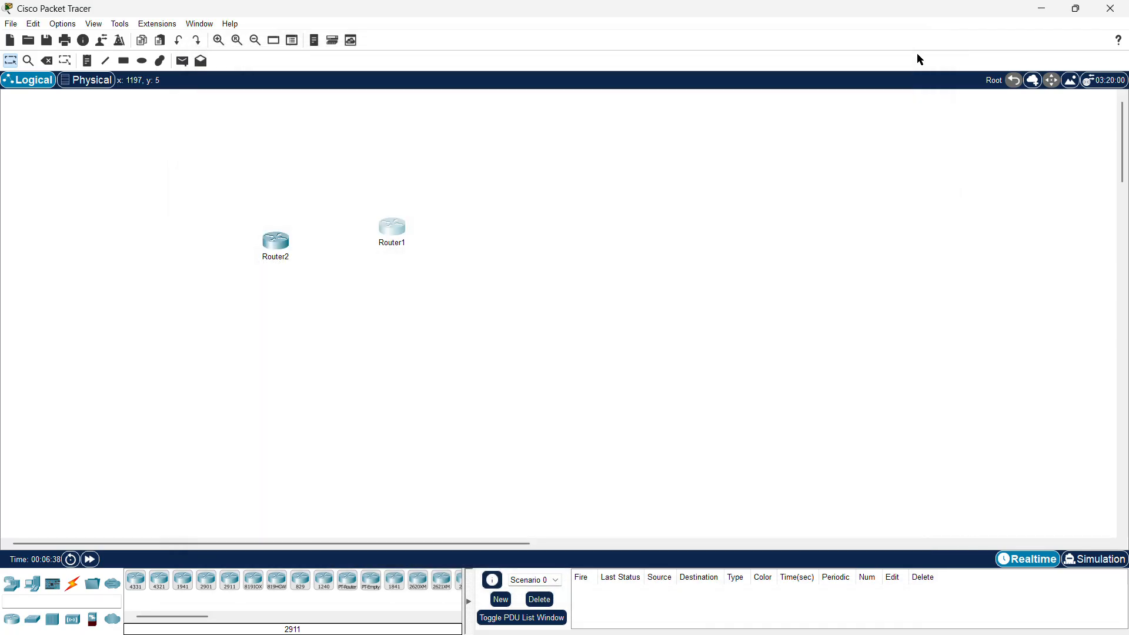
Check how Router1's command-line interface displays with the applied colors
{"action": "left_click", "coordinate": [390, 229]}
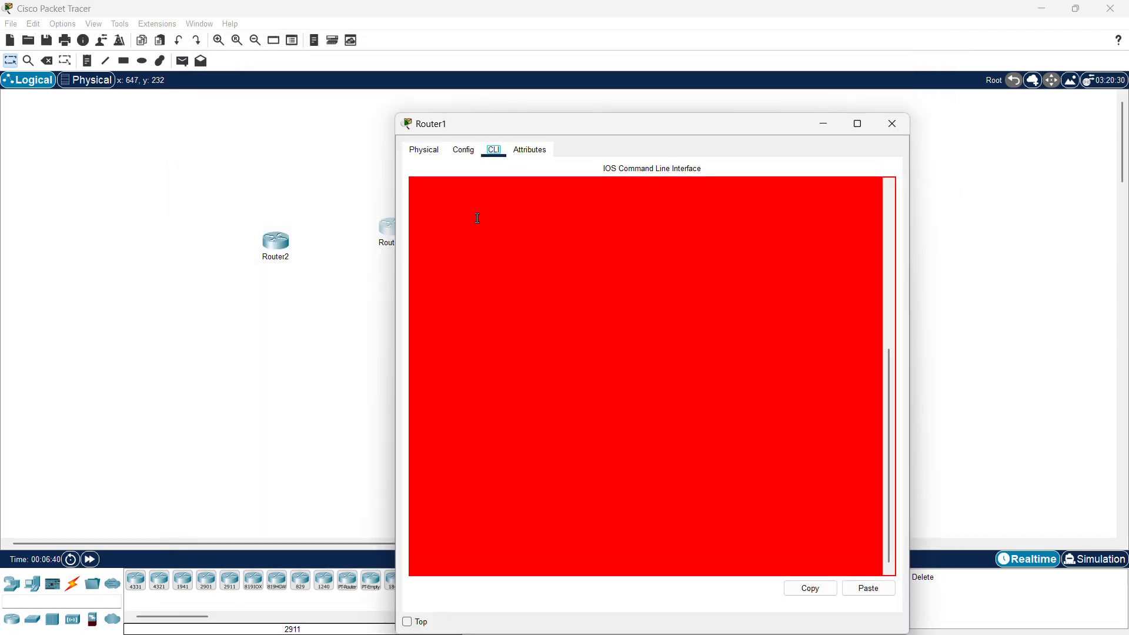
{"action": "right_click", "coordinate": [569, 316]}
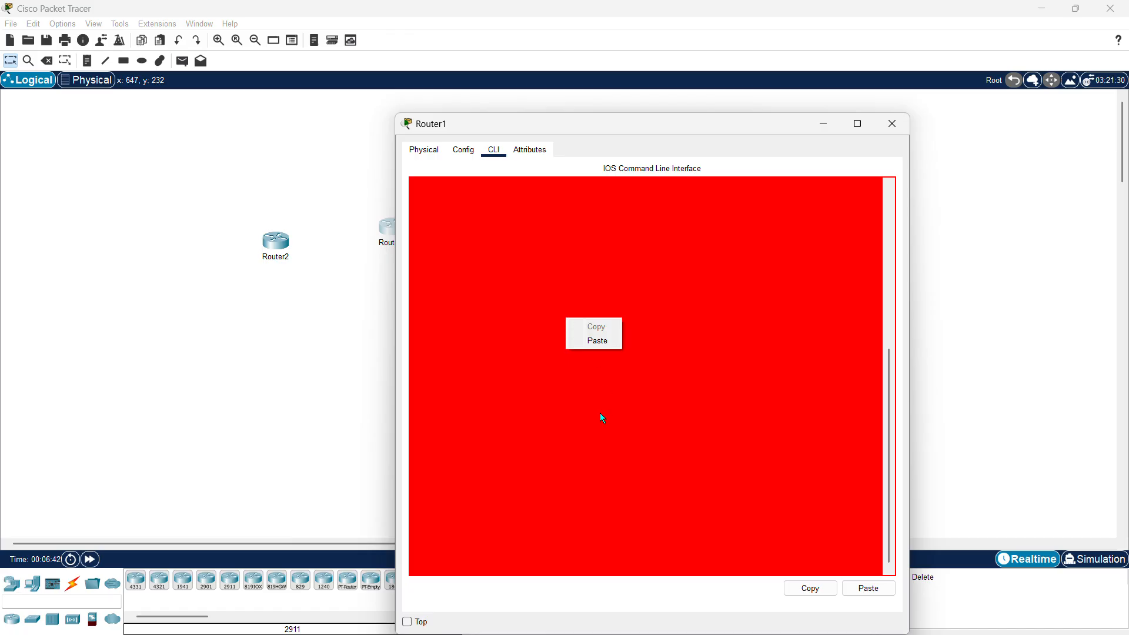
{"action": "left_click", "coordinate": [621, 423]}
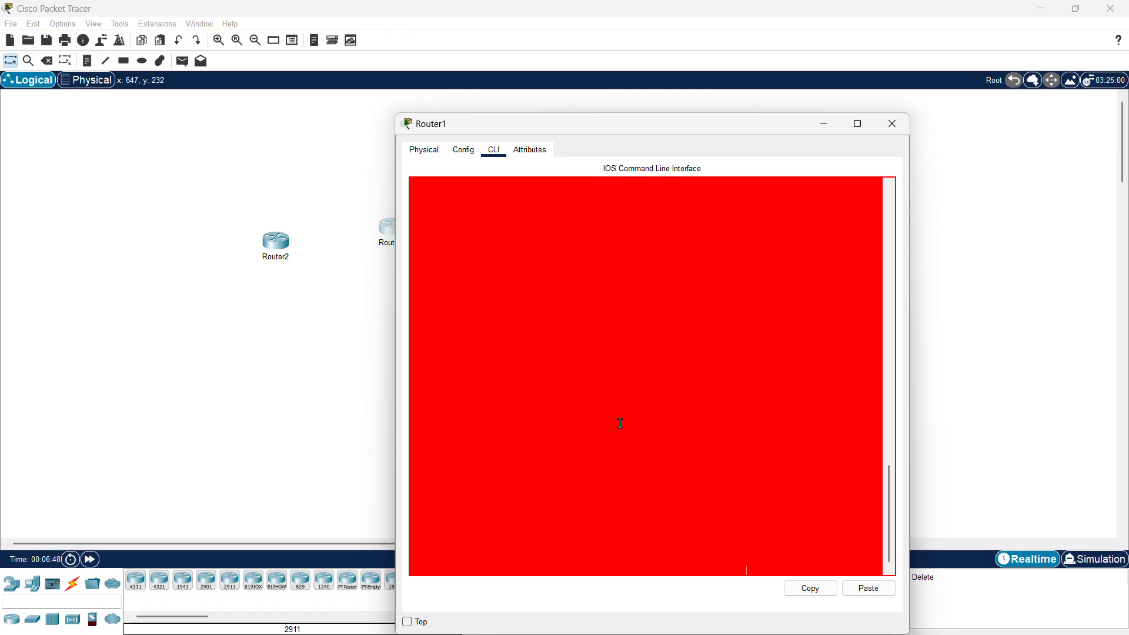
{"action": "left_click", "coordinate": [893, 123]}
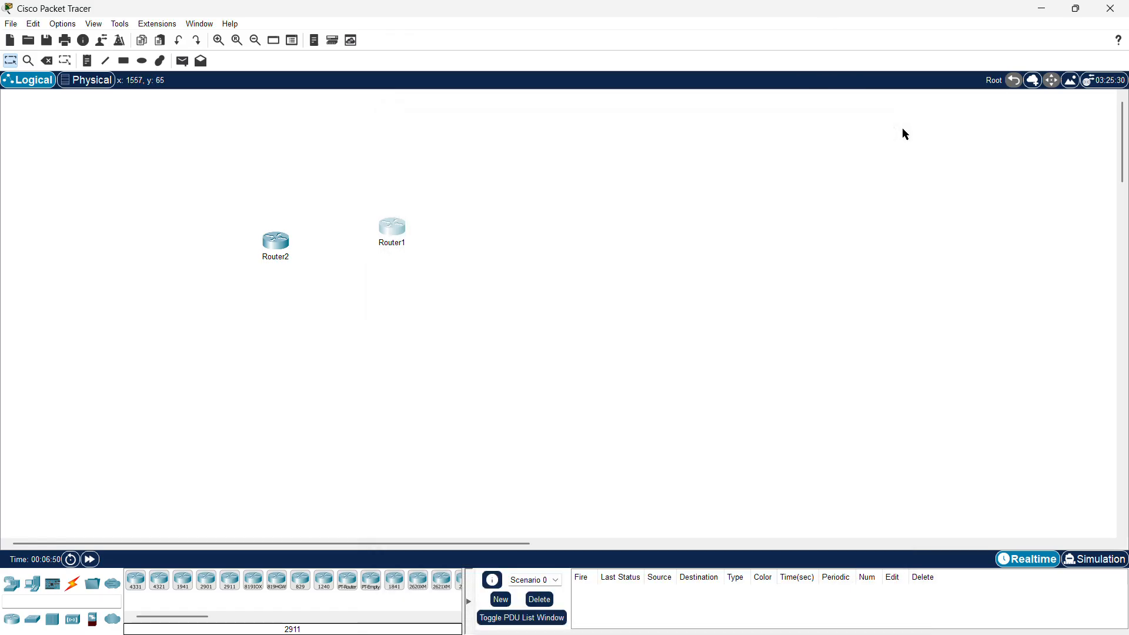
Reopen Router1 and inspect its physical device view and its command-line output
{"action": "left_click", "coordinate": [391, 234]}
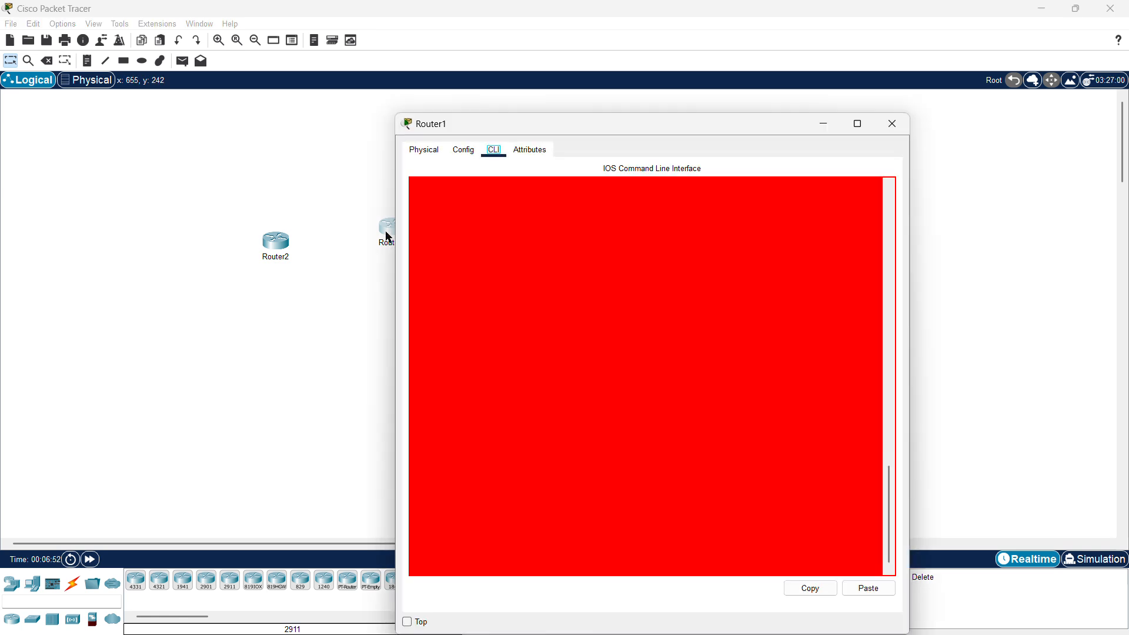
{"action": "left_click", "coordinate": [426, 155]}
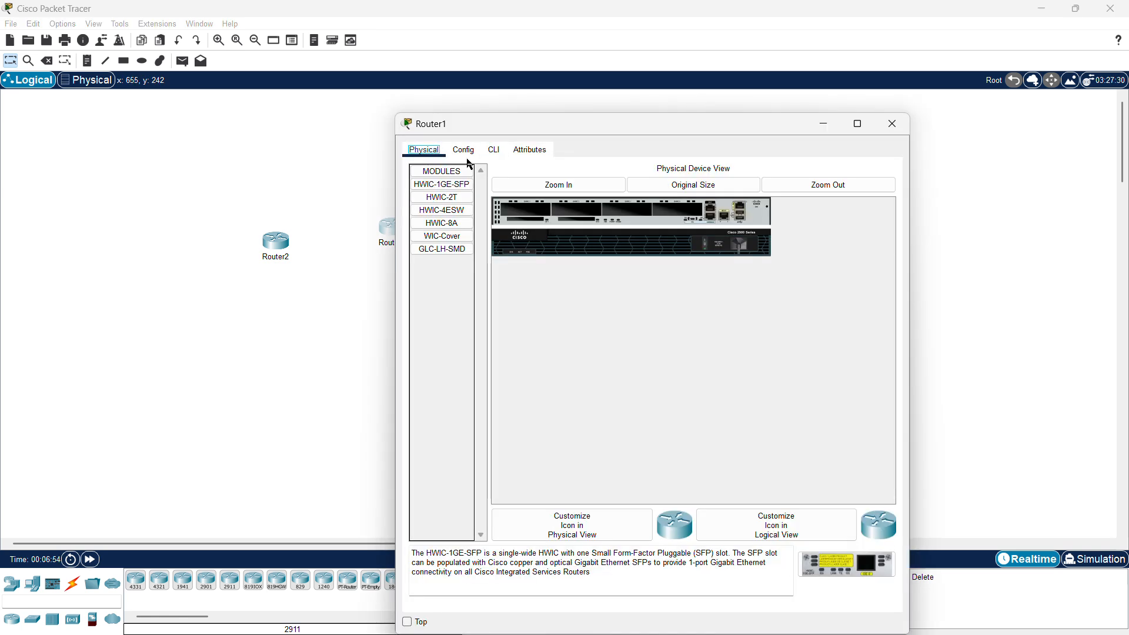
{"action": "left_click", "coordinate": [500, 158]}
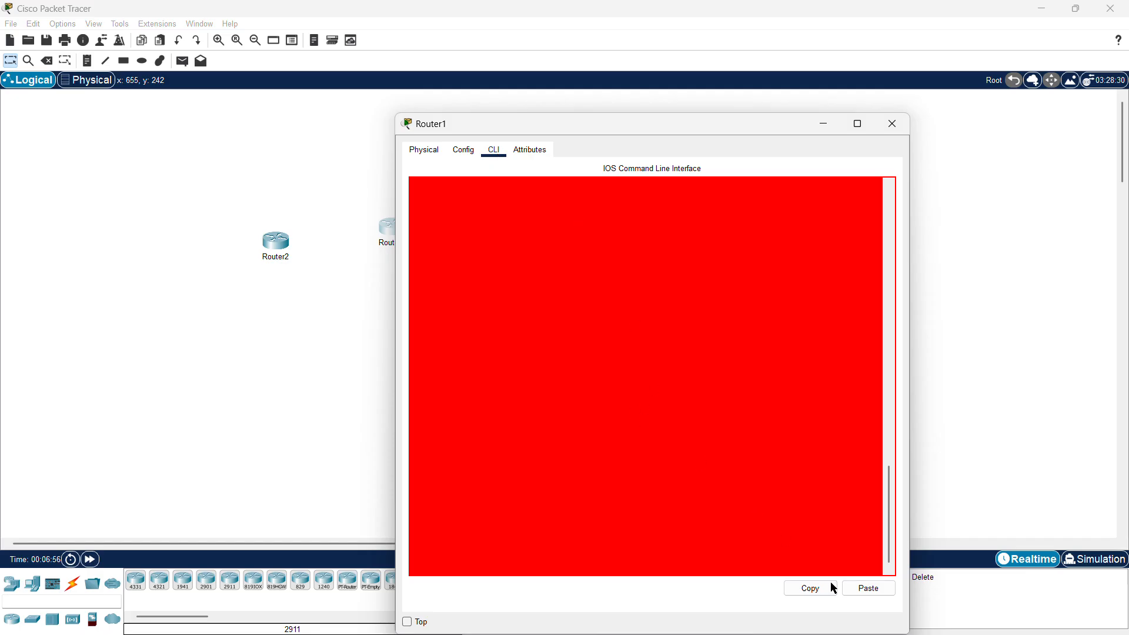
{"action": "scroll", "coordinate": [802, 503], "scroll_direction": "up", "scroll_amount": 3}
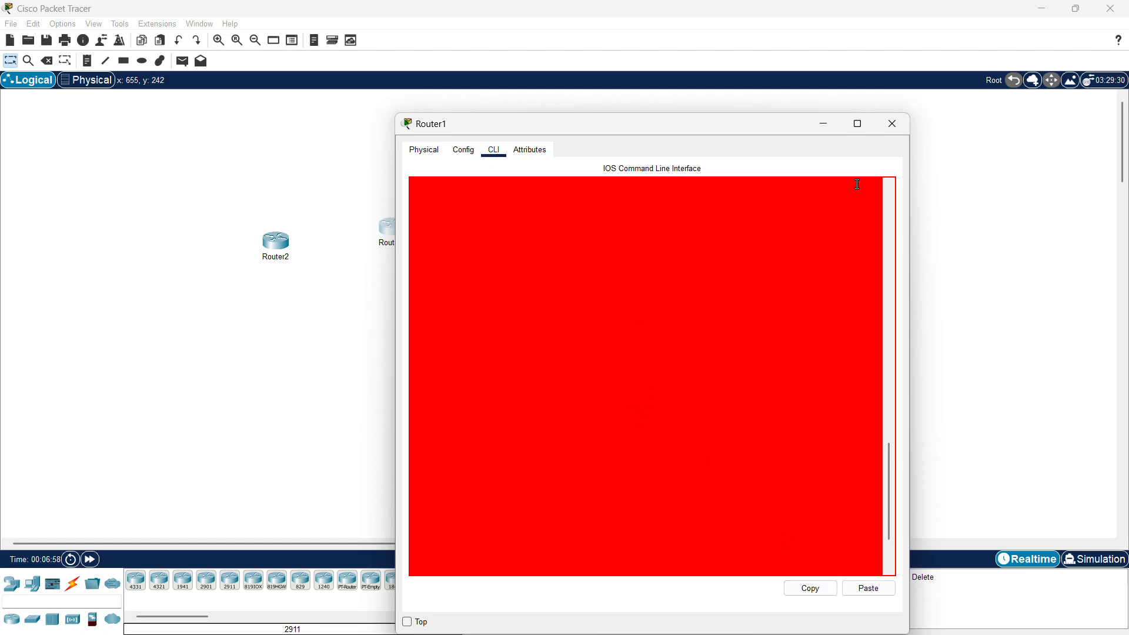
{"action": "left_click", "coordinate": [903, 124]}
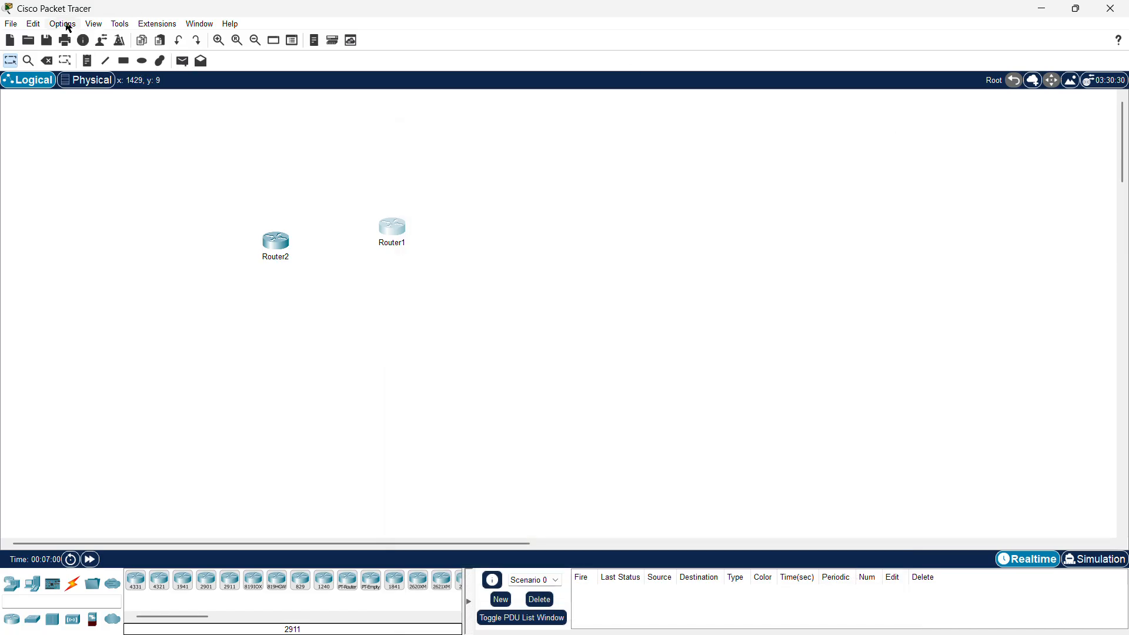
Try to change the Router IOS Background color to White in the font preferences
{"action": "left_click", "coordinate": [67, 26]}
{"action": "left_click", "coordinate": [79, 37]}
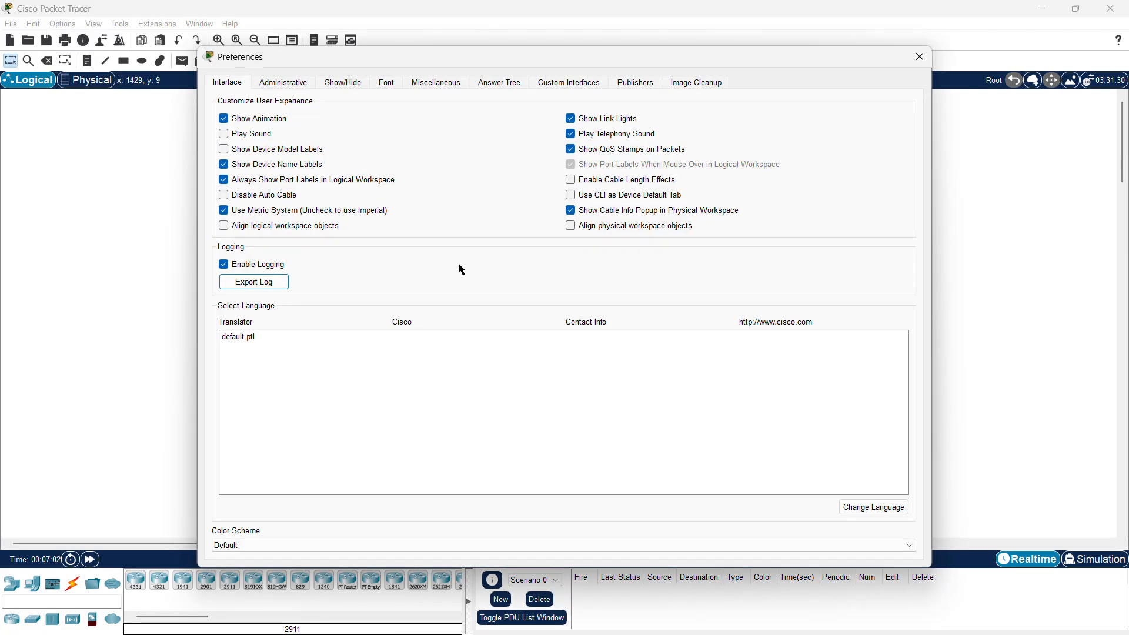
{"action": "left_click", "coordinate": [390, 86]}
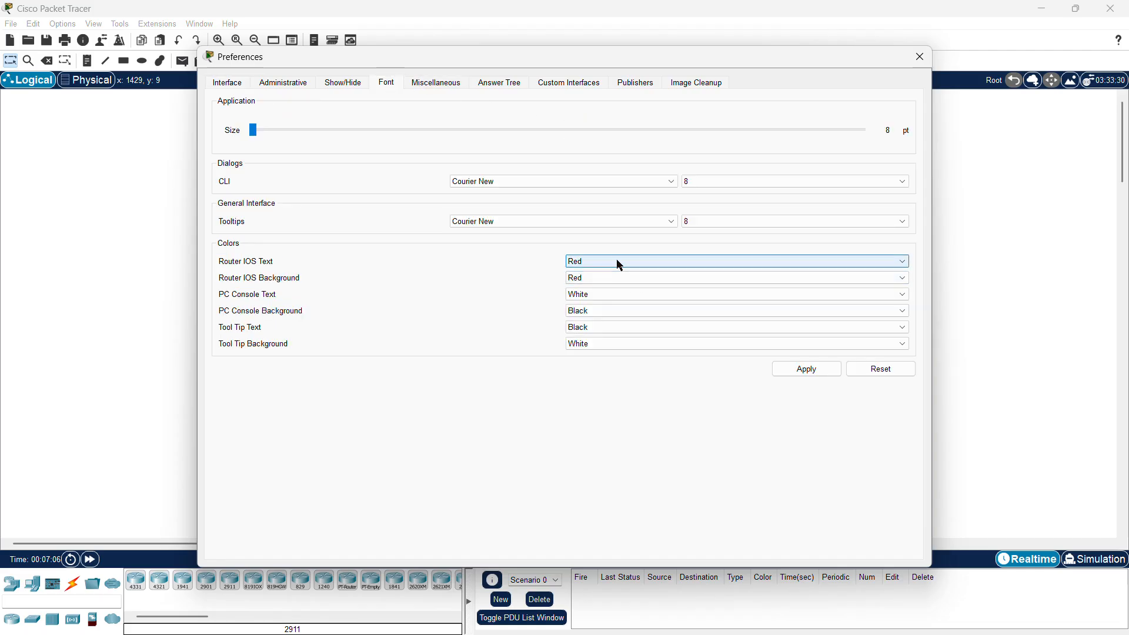
{"action": "left_click", "coordinate": [613, 279]}
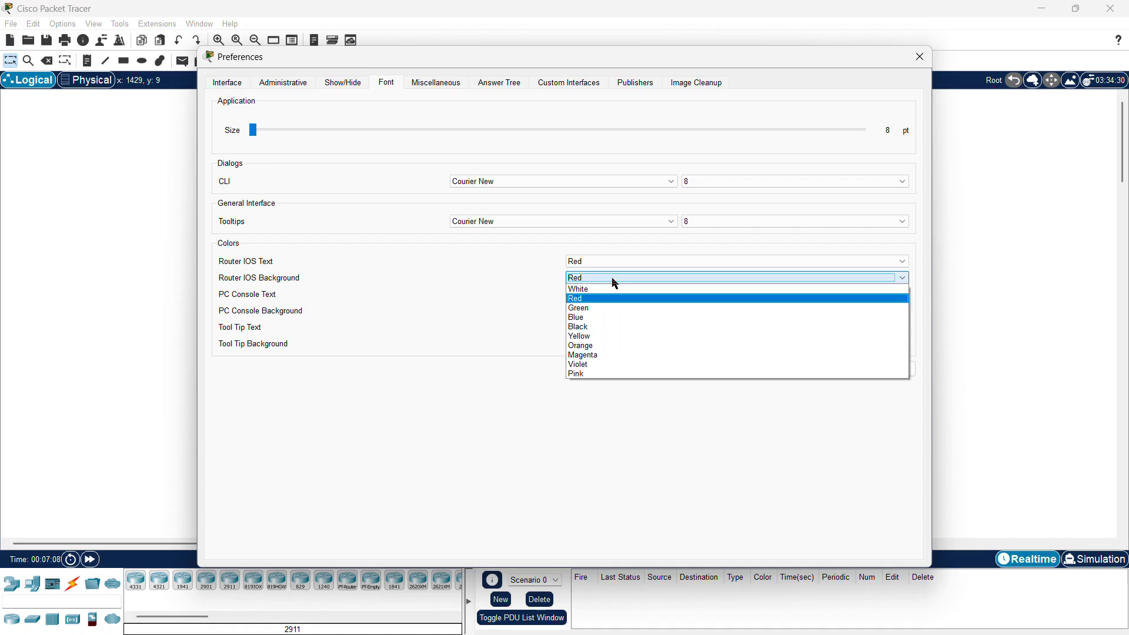
{"action": "left_click", "coordinate": [586, 292]}
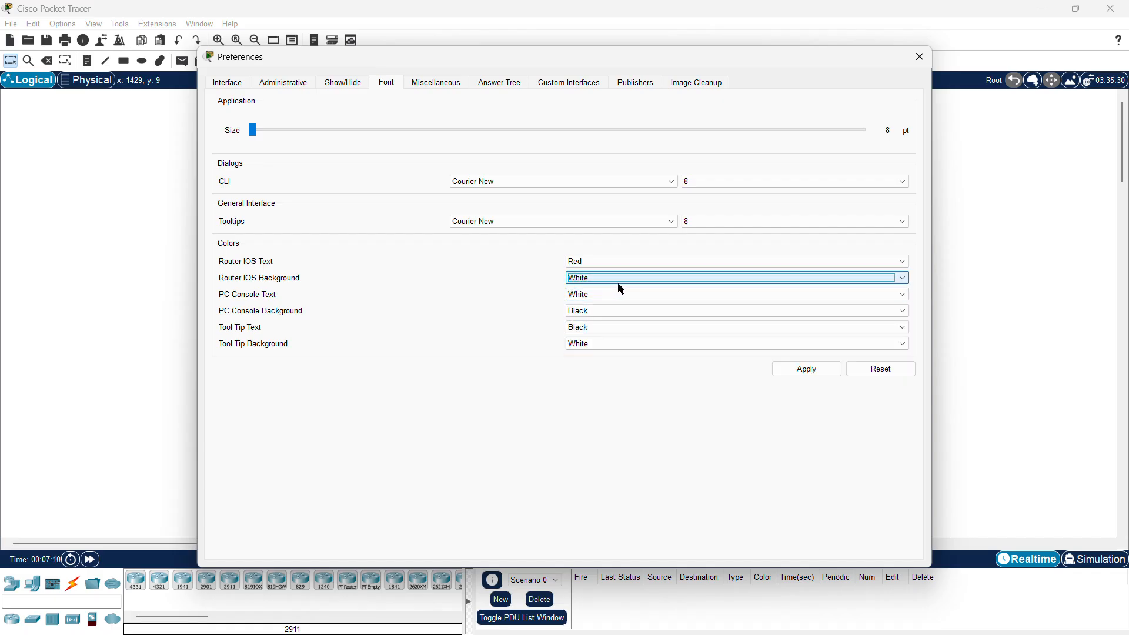
{"action": "left_click", "coordinate": [919, 57]}
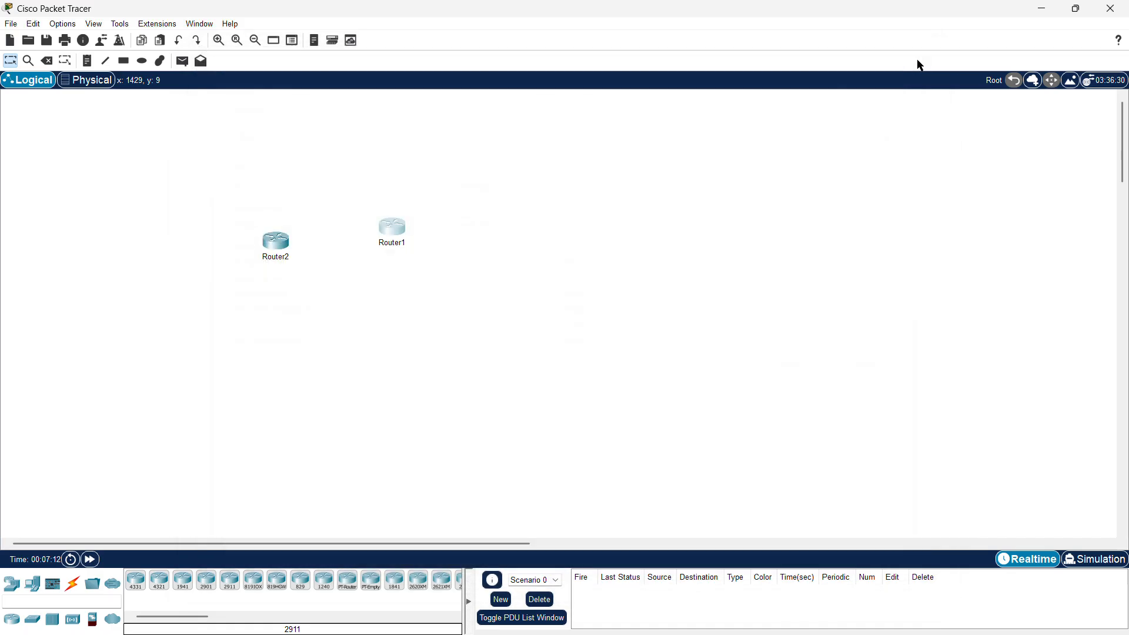
Set the Router IOS Background color to White in the font preferences, apply it and return to the workspace
{"action": "left_click", "coordinate": [62, 24]}
{"action": "left_click", "coordinate": [82, 41]}
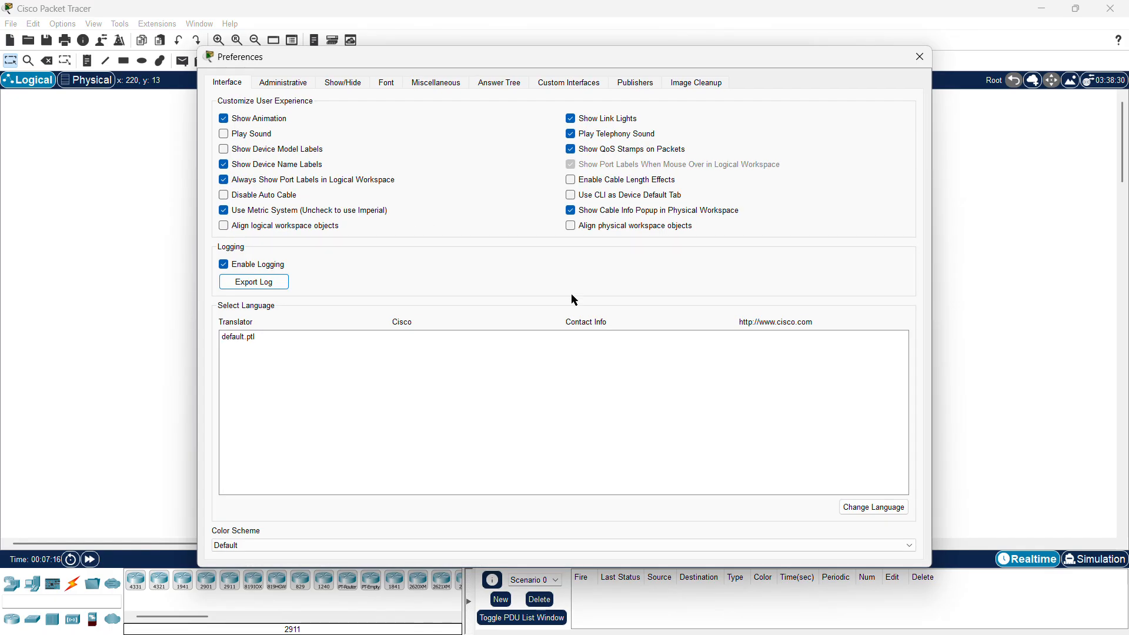
{"action": "left_click", "coordinate": [392, 81]}
{"action": "left_click", "coordinate": [630, 277]}
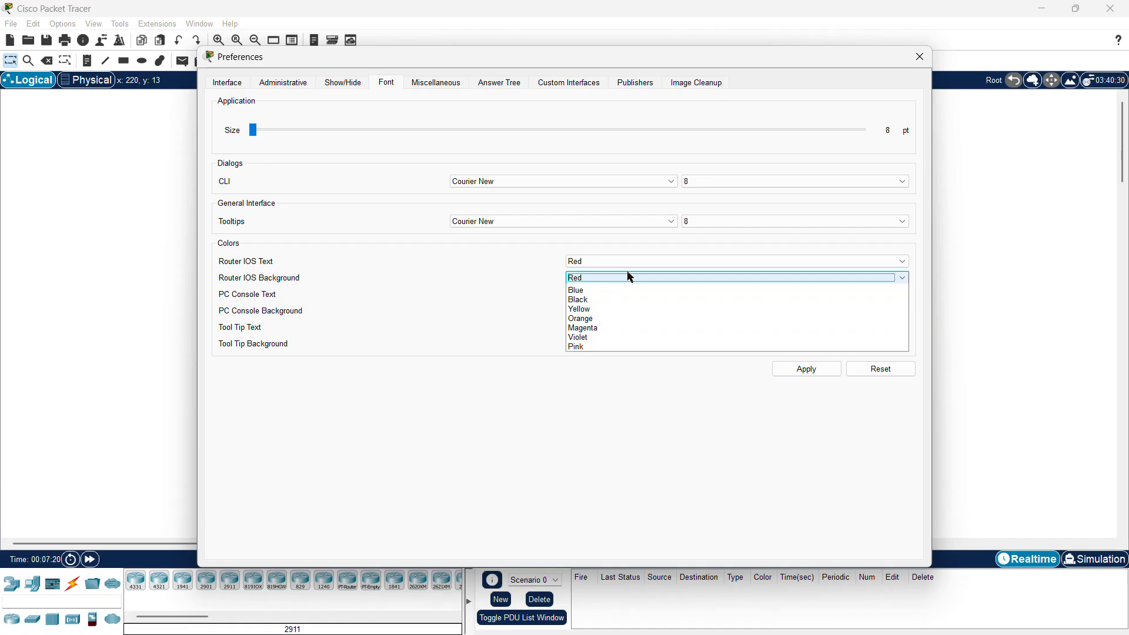
{"action": "left_click", "coordinate": [584, 290]}
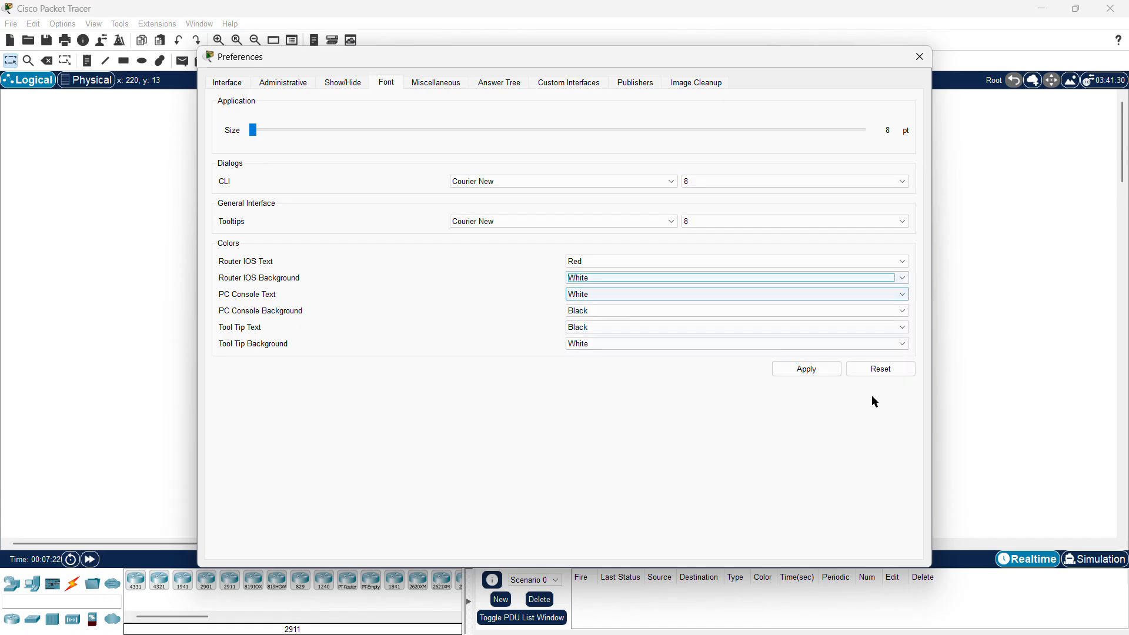
{"action": "left_click", "coordinate": [784, 372]}
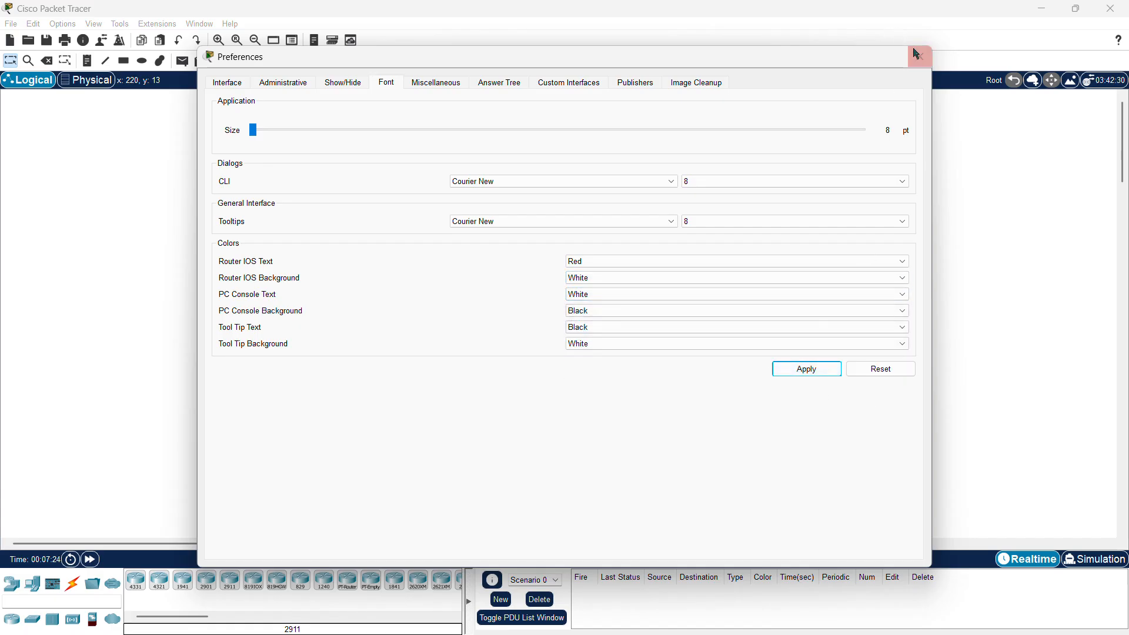
{"action": "left_click", "coordinate": [920, 56]}
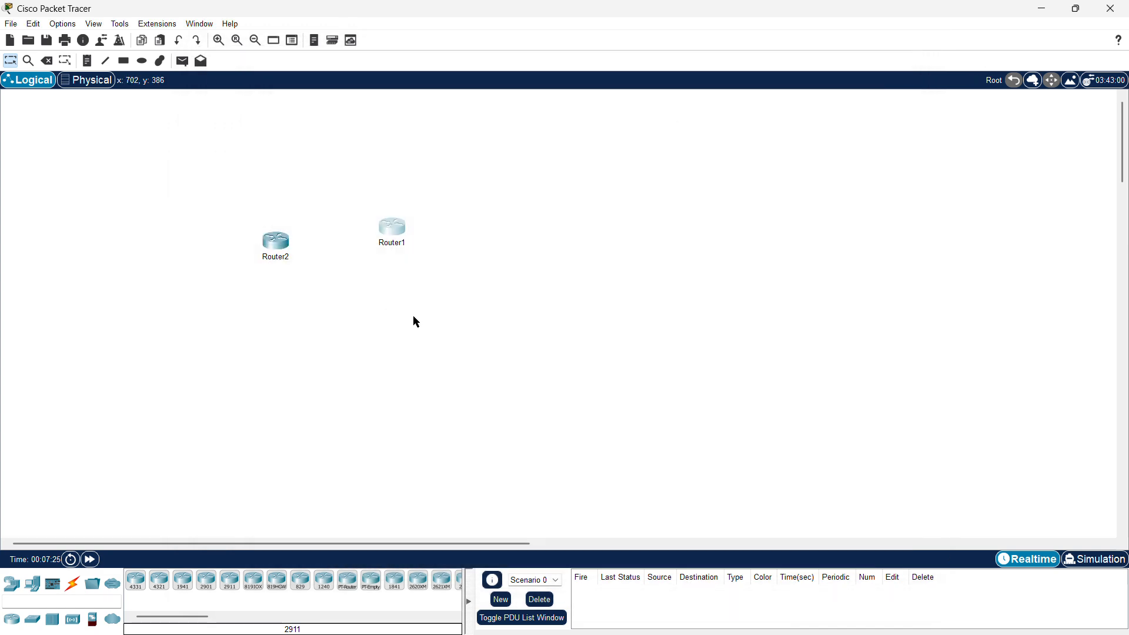
Open Router1's command-line interface and check the text against the new background
{"action": "left_click", "coordinate": [398, 232]}
{"action": "left_click_drag", "start_coordinate": [831, 355], "coordinate": [806, 325]}
{"action": "left_click", "coordinate": [866, 352]}
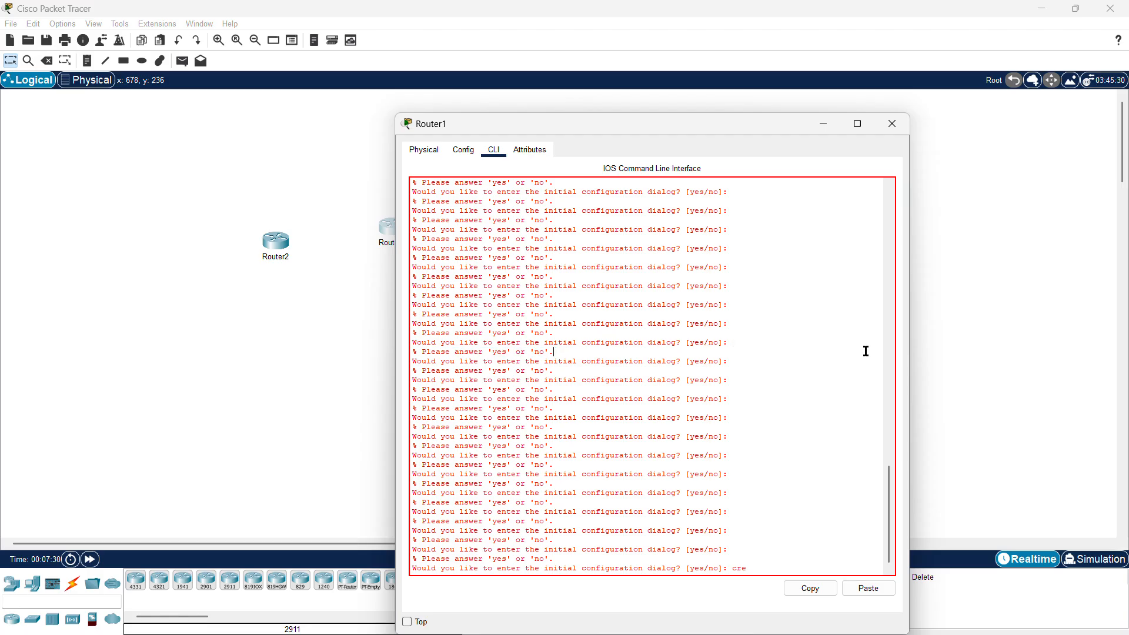
{"action": "triple_click", "coordinate": [866, 351]}
{"action": "left_click", "coordinate": [587, 379]}
Submit the pending "cre" entry in Router1's command line and decline the initial configuration dialog with "n"
{"action": "type", "text": "cre"}
{"action": "key", "text": "Return"}
{"action": "key", "text": "Return"}
{"action": "key", "text": "Return"}
{"action": "key", "text": "Return"}
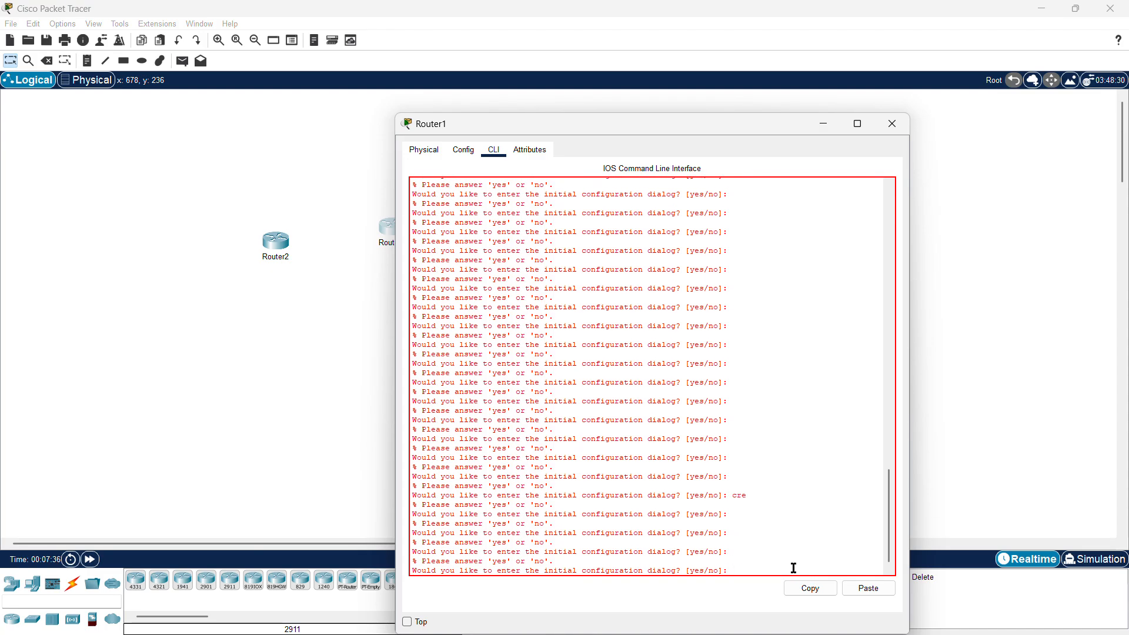
{"action": "type", "text": "n"}
{"action": "key", "text": "Return"}
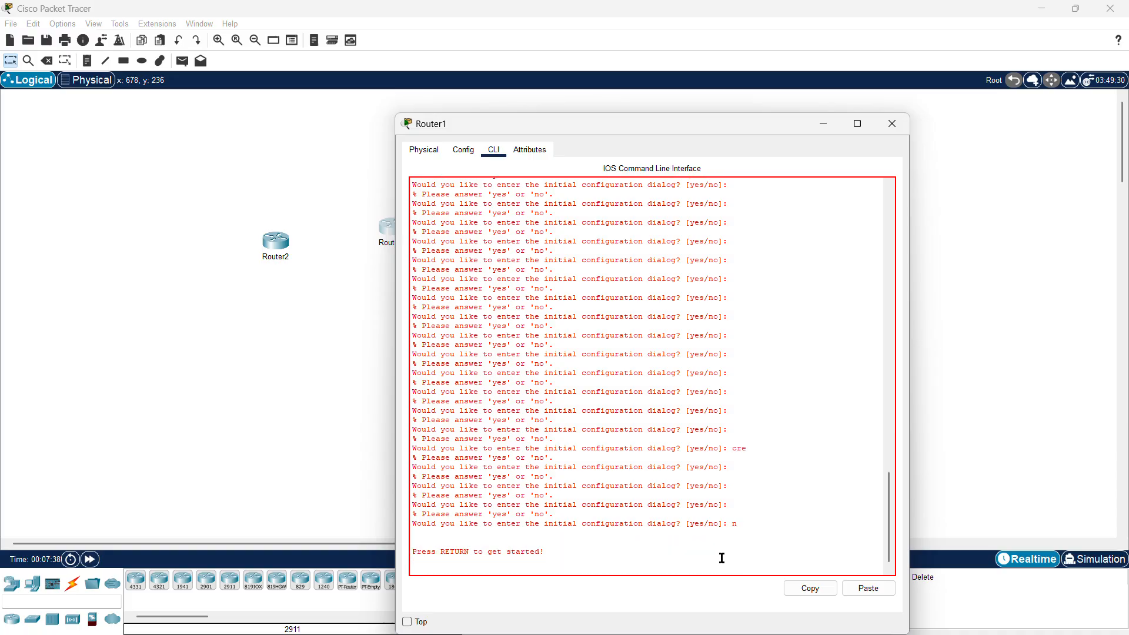
Bring up Router1's IOS prompt, highlight the configuration dialog lines to check their colors, and close the router window
{"action": "key", "text": "Return"}
{"action": "key", "text": "Return"}
{"action": "key", "text": "Return"}
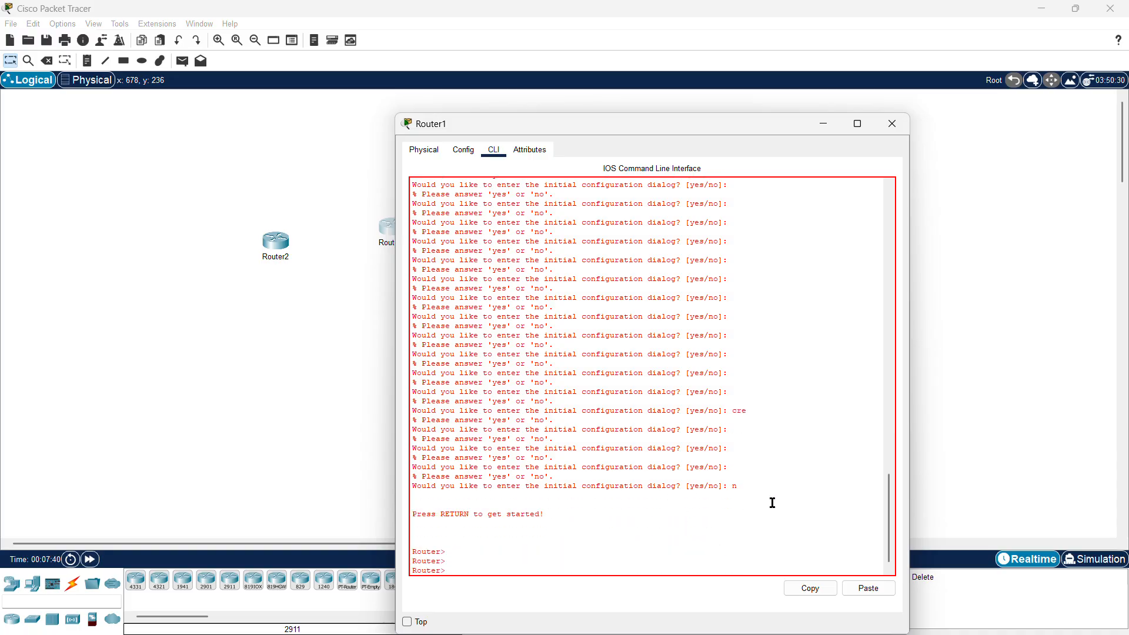
{"action": "left_click_drag", "start_coordinate": [771, 498], "coordinate": [402, 196]}
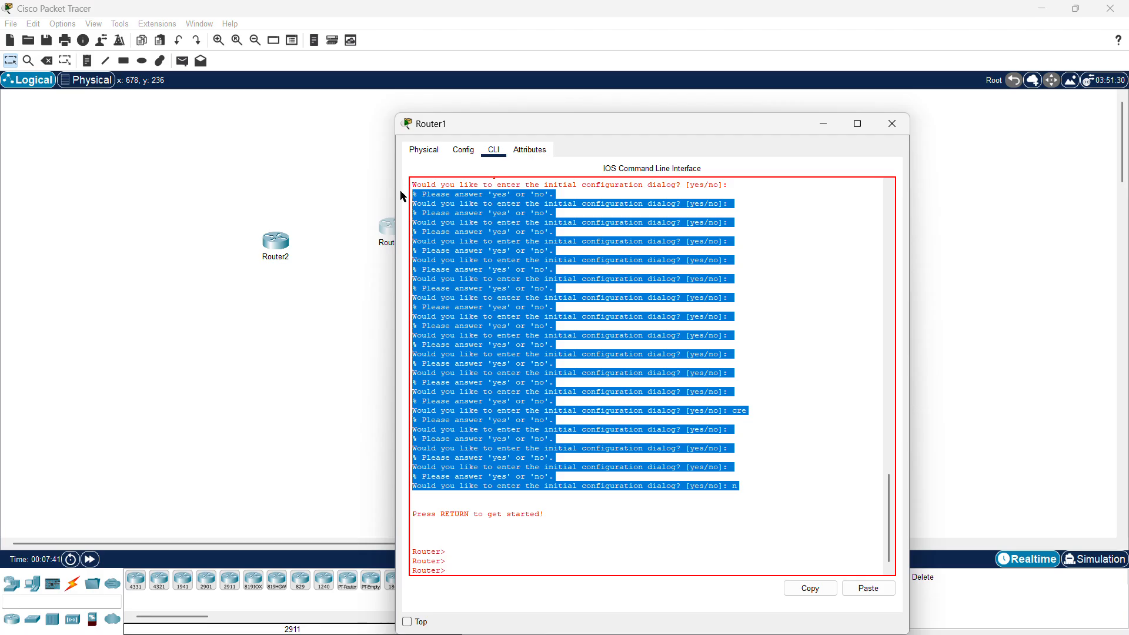
{"action": "left_click", "coordinate": [548, 329]}
{"action": "left_click", "coordinate": [892, 124]}
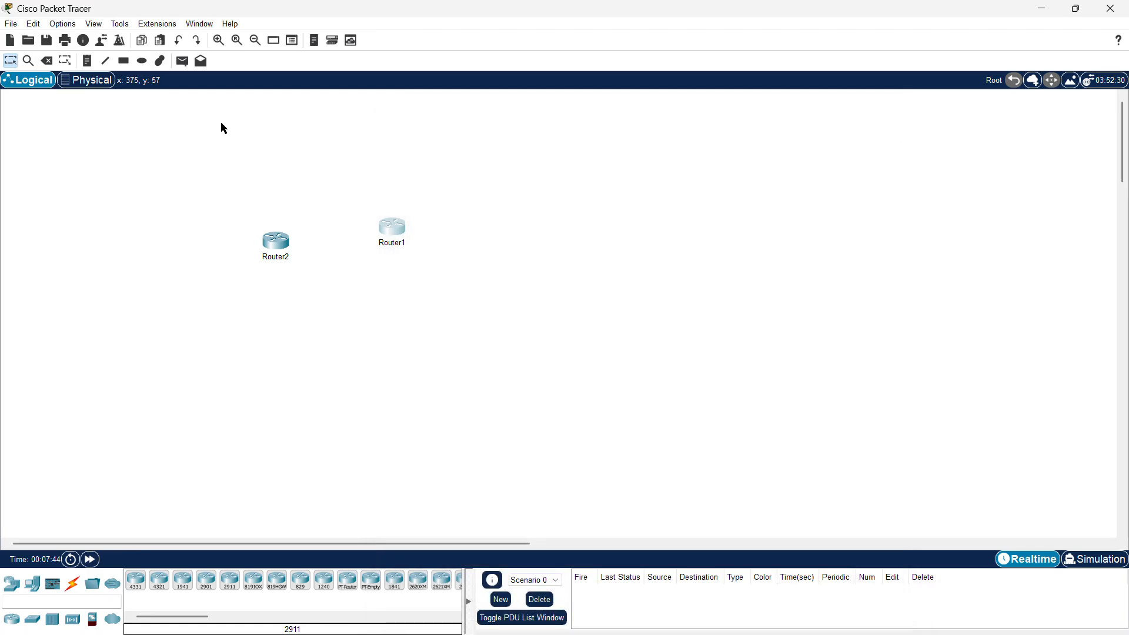
Set the Router IOS Text color to Black in the font preferences and apply it
{"action": "left_click", "coordinate": [62, 25]}
{"action": "left_click", "coordinate": [72, 38]}
{"action": "left_click", "coordinate": [356, 82]}
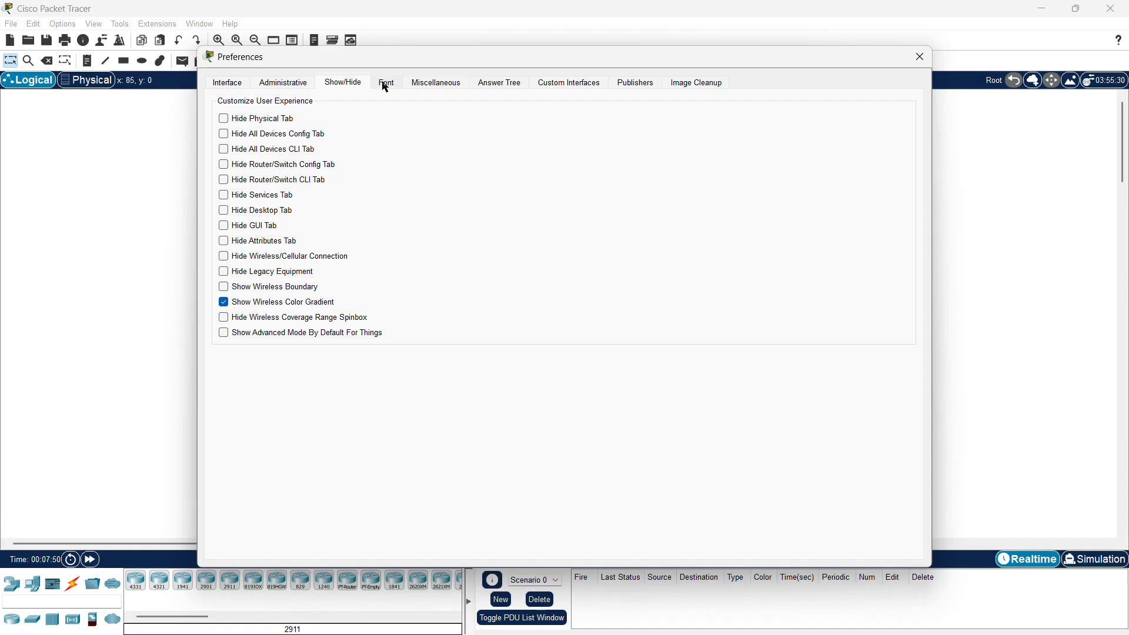
{"action": "left_click", "coordinate": [385, 83]}
{"action": "left_click", "coordinate": [583, 263]}
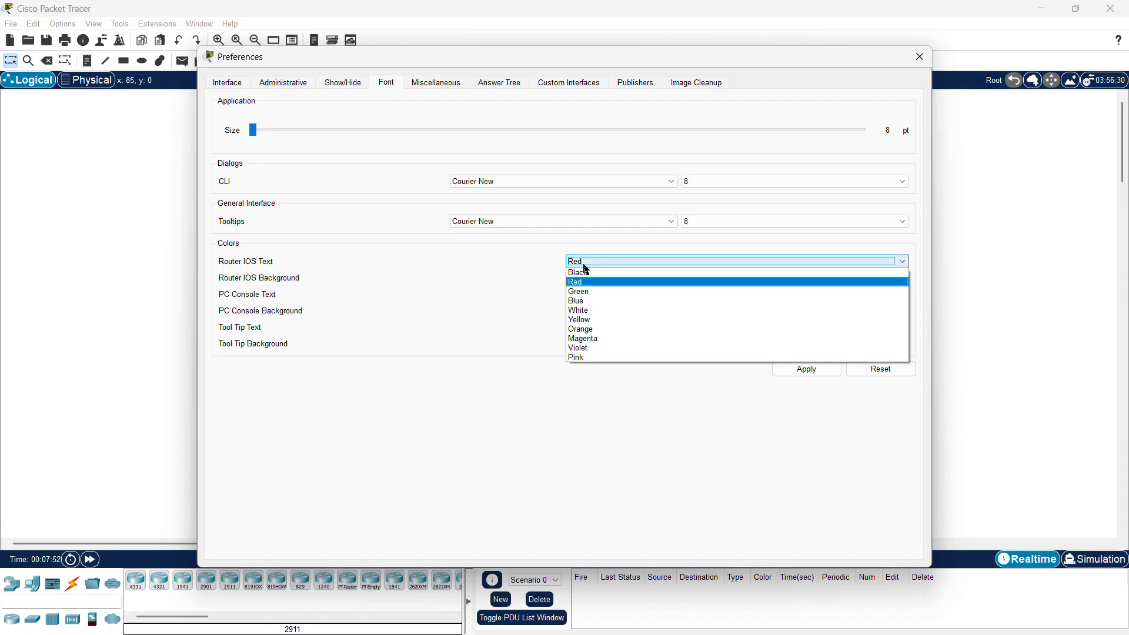
{"action": "left_click", "coordinate": [585, 274]}
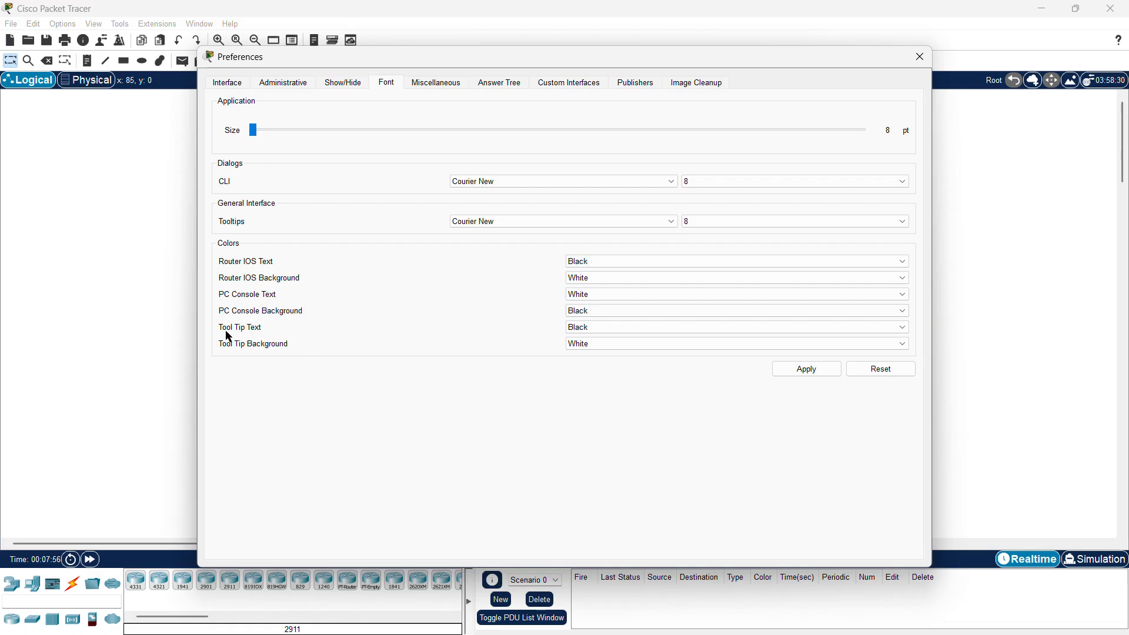
{"action": "left_click", "coordinate": [794, 374]}
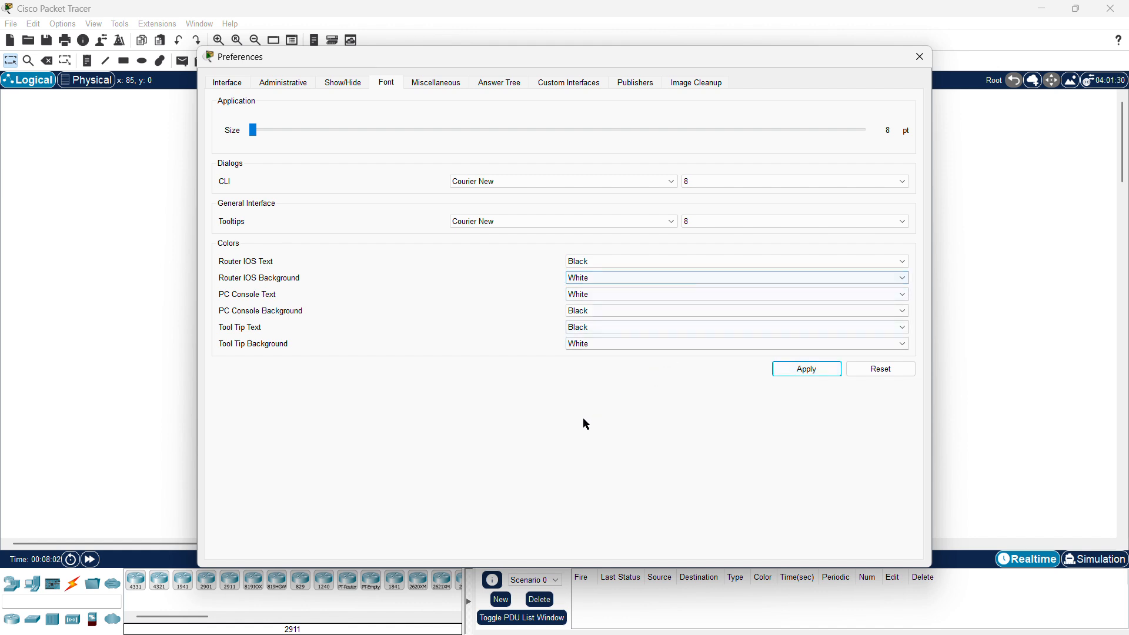
Review the Miscellaneous, Answer Tree and Custom Interfaces preferences
{"action": "left_click", "coordinate": [429, 85]}
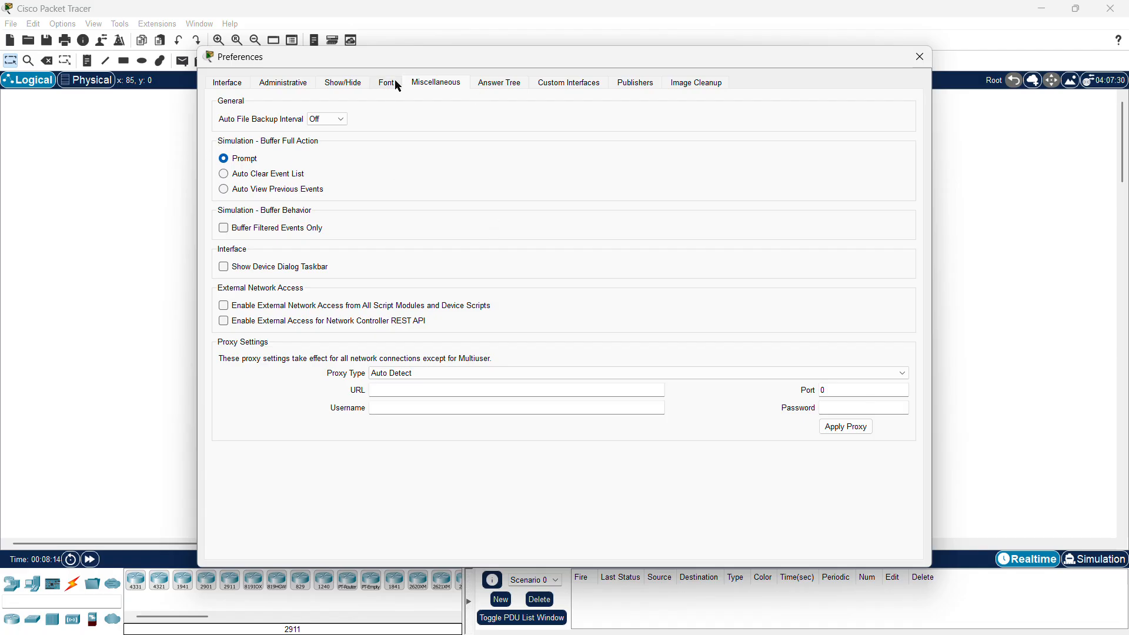
{"action": "left_click", "coordinate": [503, 83]}
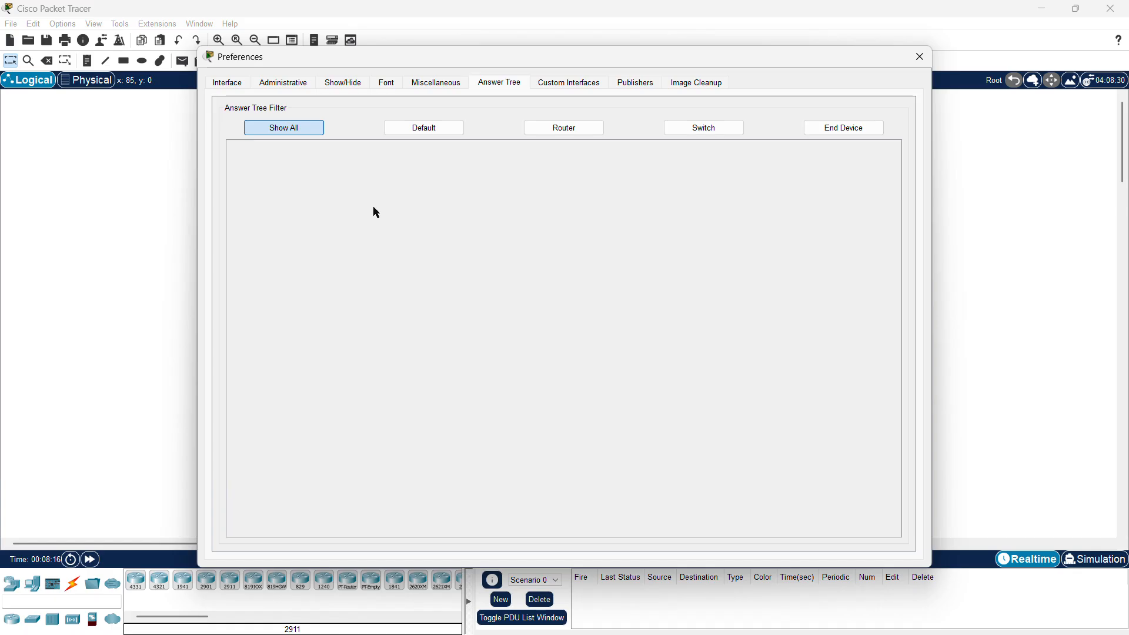
{"action": "left_click", "coordinate": [544, 84]}
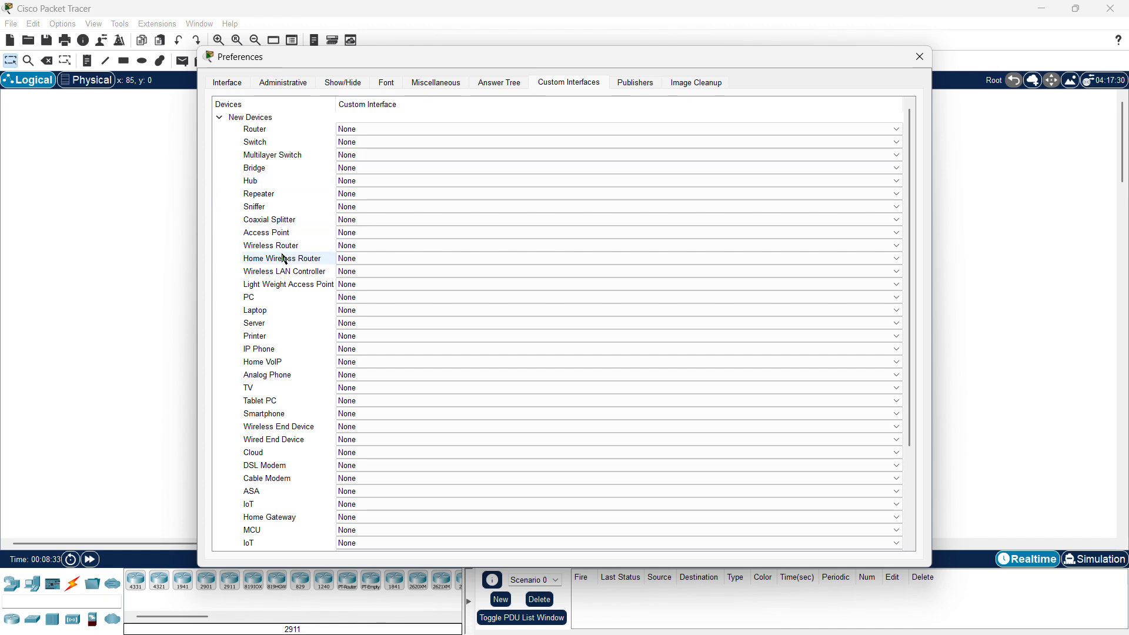
{"action": "scroll", "coordinate": [282, 254], "scroll_direction": "down", "scroll_amount": 3}
Examine the trusted publisher certificates and the Image Cleanup preferences, and close the preferences
{"action": "left_click", "coordinate": [633, 83]}
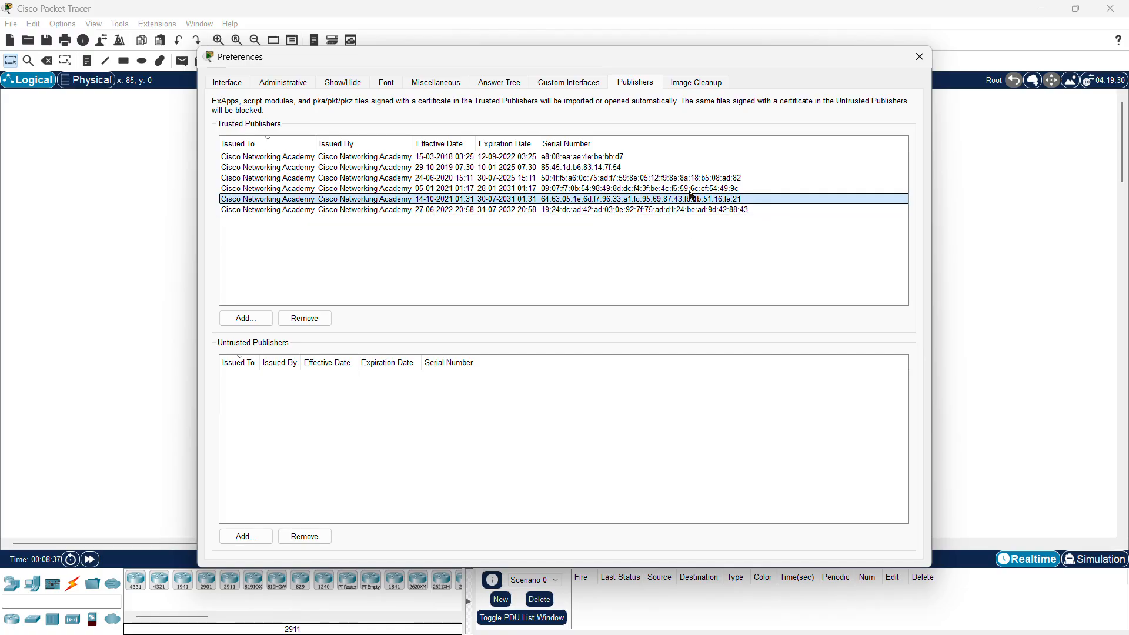
{"action": "left_click", "coordinate": [230, 159]}
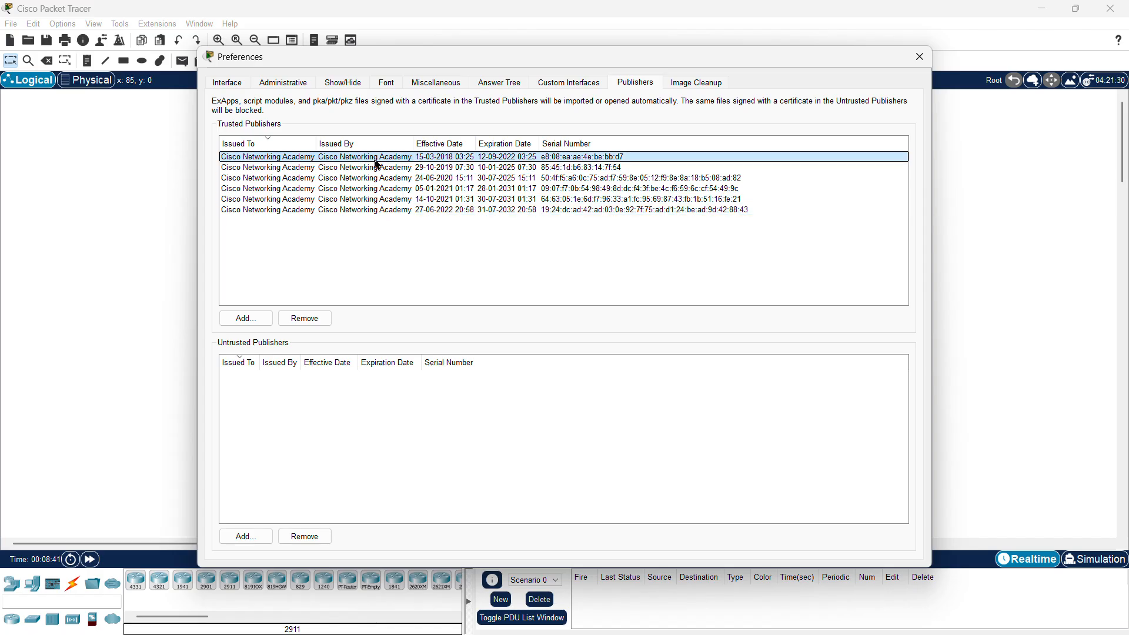
{"action": "left_click", "coordinate": [679, 85]}
{"action": "left_click", "coordinate": [628, 83]}
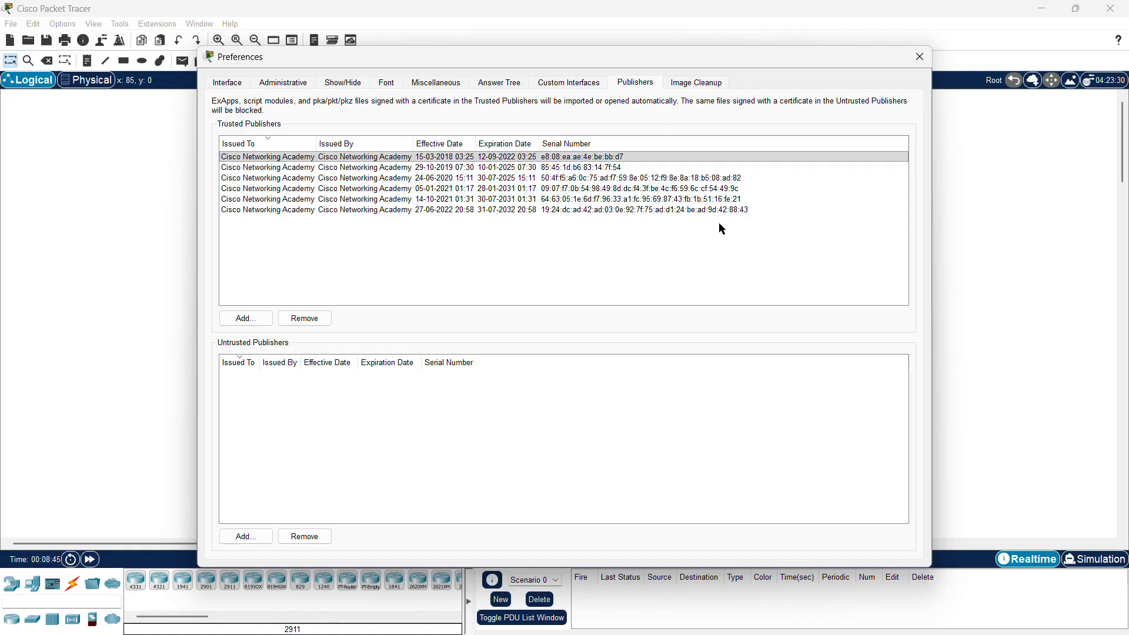
{"action": "left_click_drag", "start_coordinate": [730, 221], "coordinate": [676, 301]}
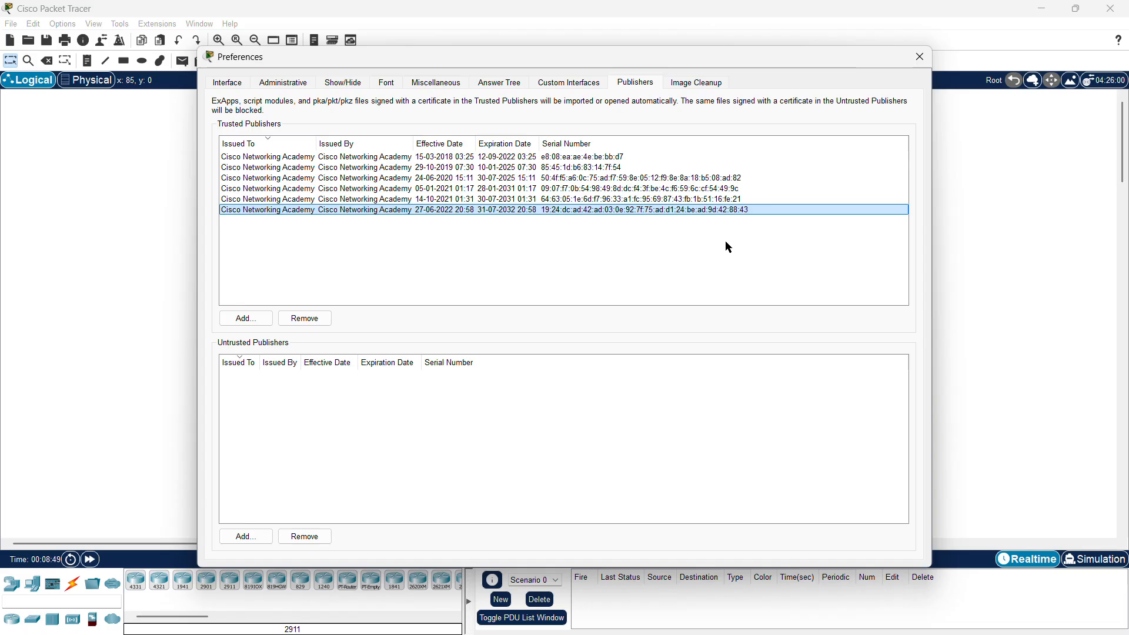
{"action": "left_click_drag", "start_coordinate": [508, 233], "coordinate": [639, 163]}
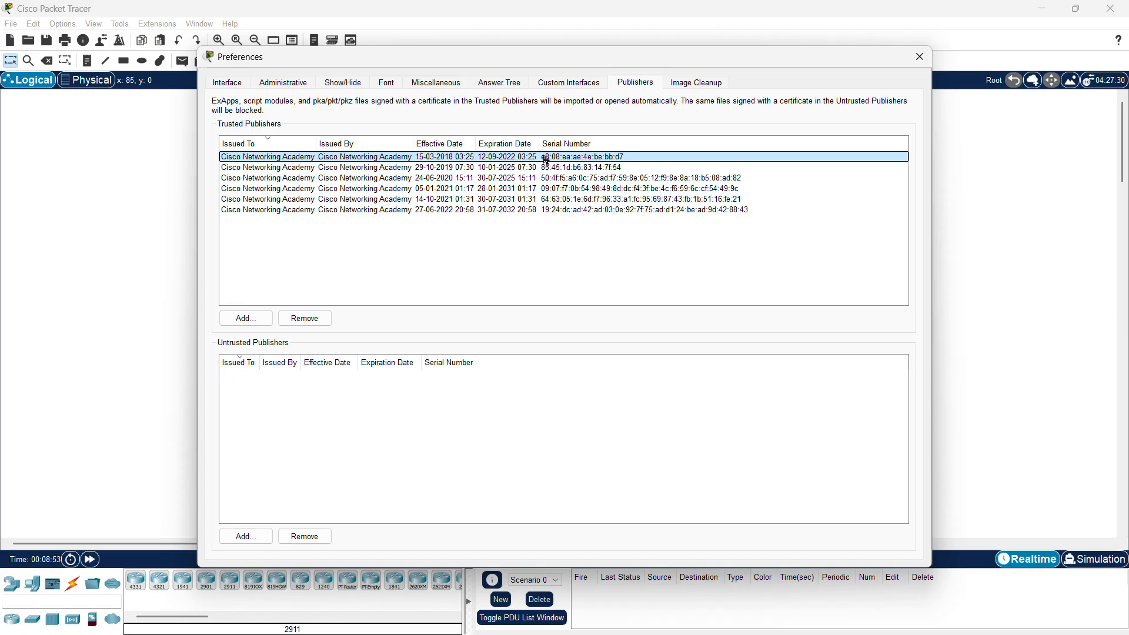
{"action": "left_click_drag", "start_coordinate": [531, 162], "coordinate": [332, 279]}
{"action": "left_click_drag", "start_coordinate": [455, 222], "coordinate": [551, 167]}
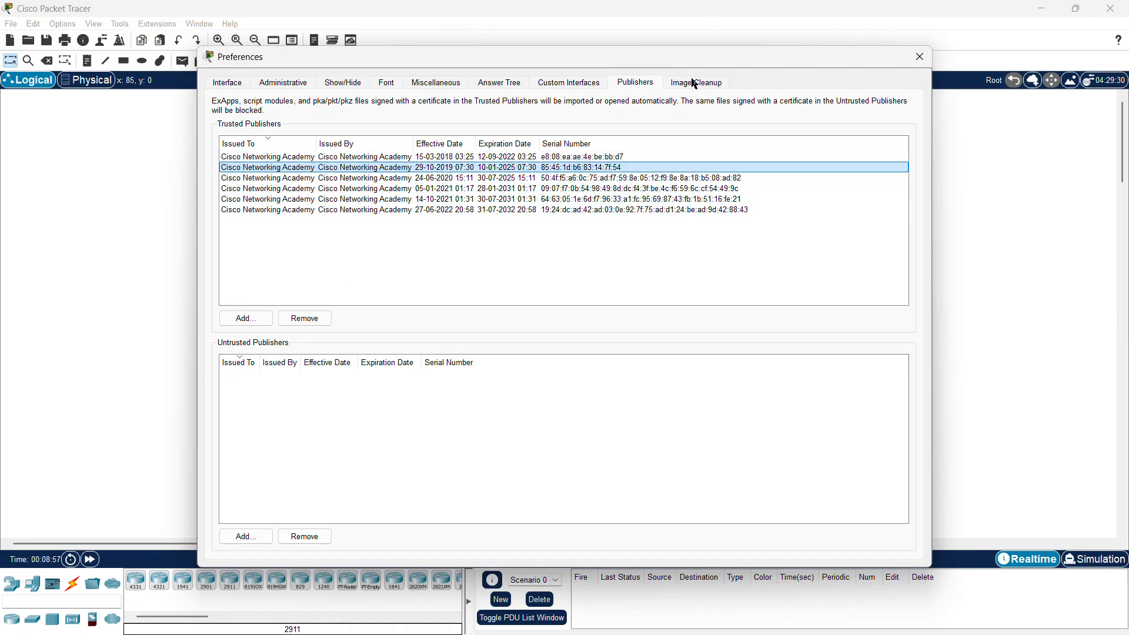
{"action": "left_click", "coordinate": [691, 83]}
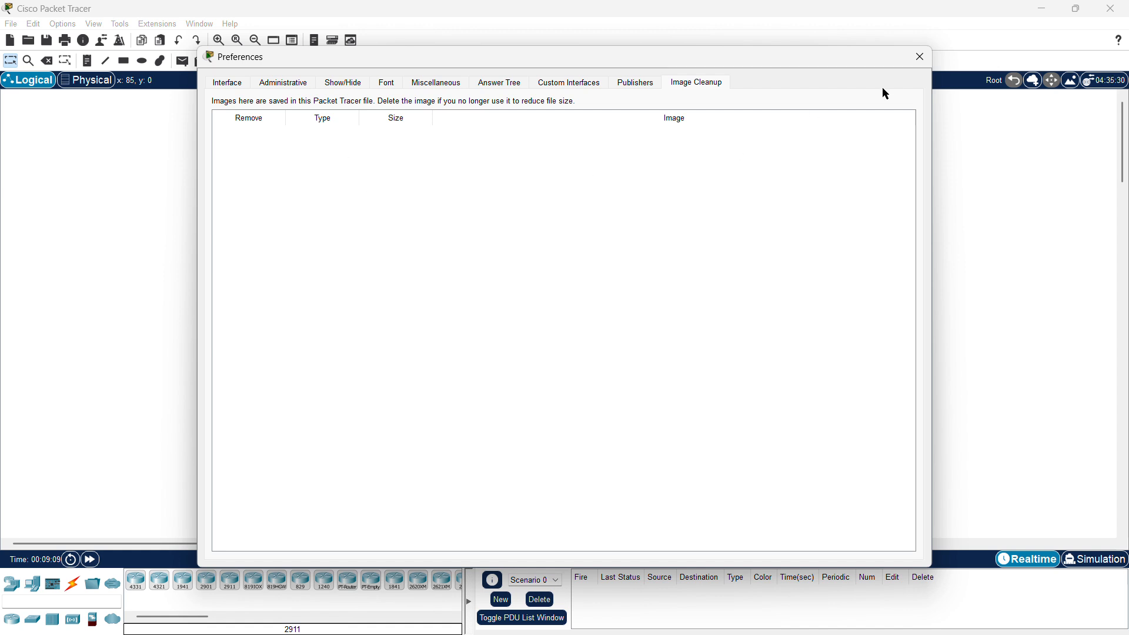
{"action": "left_click", "coordinate": [920, 56]}
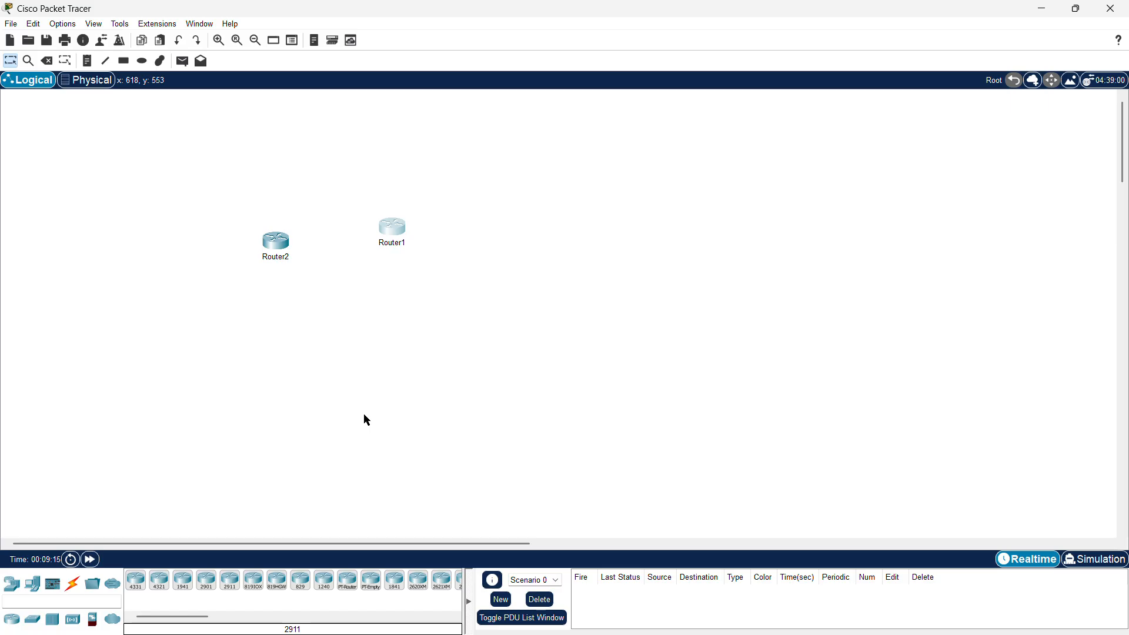
Move Router2 to the right of Router1 and shift Router1 slightly upward in the workspace
{"action": "left_click_drag", "start_coordinate": [277, 245], "coordinate": [479, 231]}
{"action": "mouse_move", "coordinate": [396, 228]}
{"action": "left_mouse_down"}
{"action": "mouse_move", "coordinate": [434, 235]}
{"action": "mouse_move", "coordinate": [389, 216]}
{"action": "left_mouse_up"}
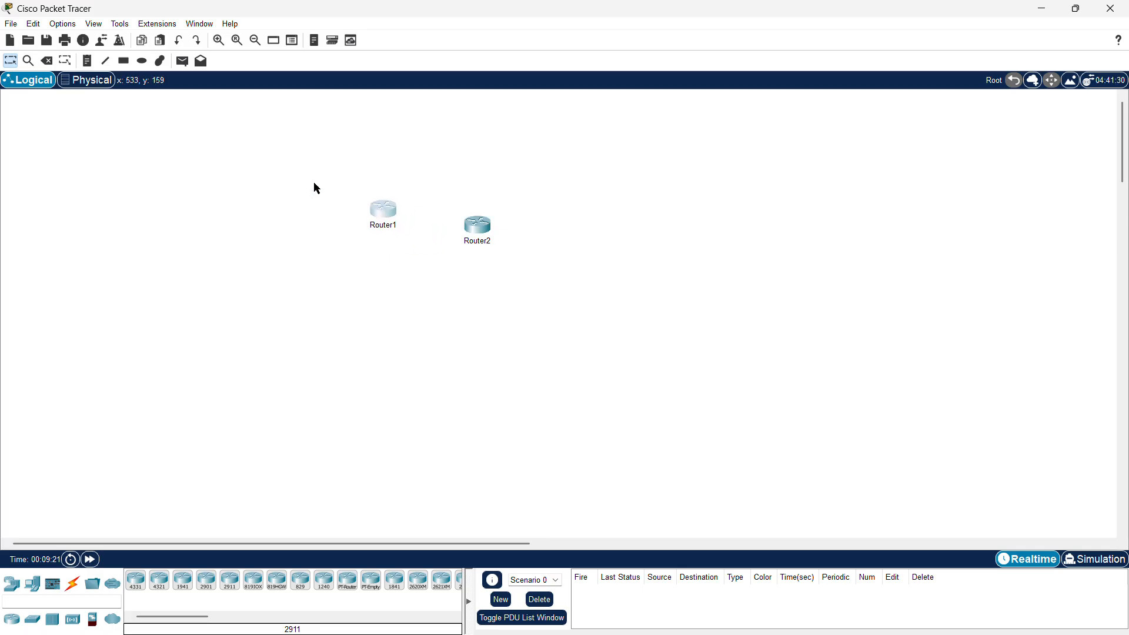
Cancel the deletion of Router1 and delete Router2 from the workspace instead
{"action": "left_click", "coordinate": [48, 61]}
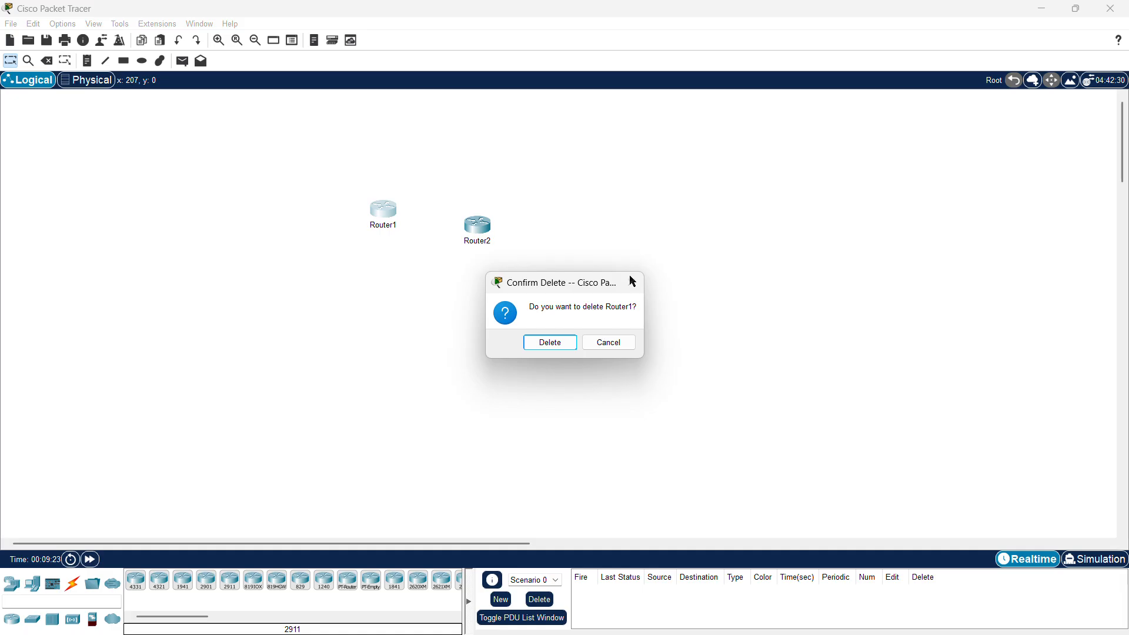
{"action": "left_click", "coordinate": [615, 343]}
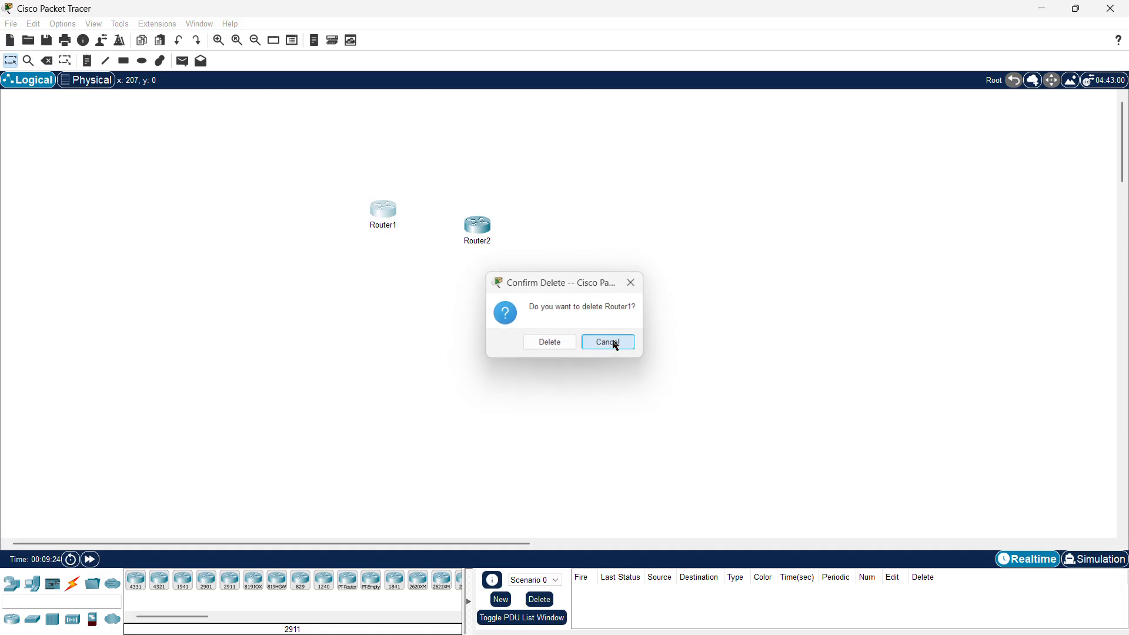
{"action": "left_click", "coordinate": [47, 61]}
{"action": "left_click", "coordinate": [478, 228]}
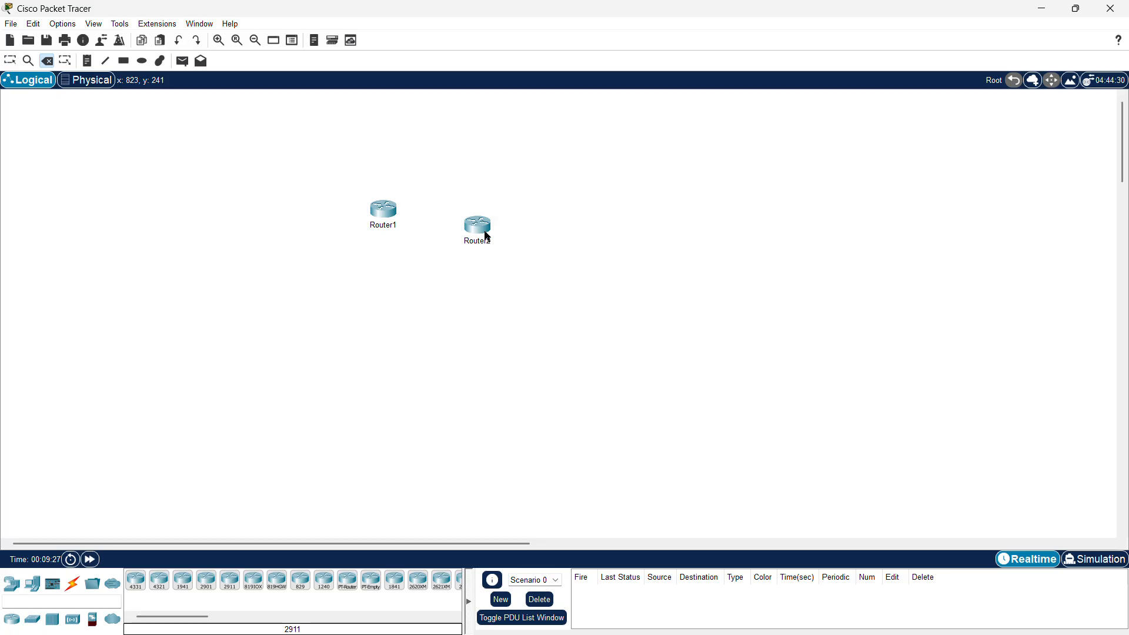
{"action": "left_click", "coordinate": [541, 342]}
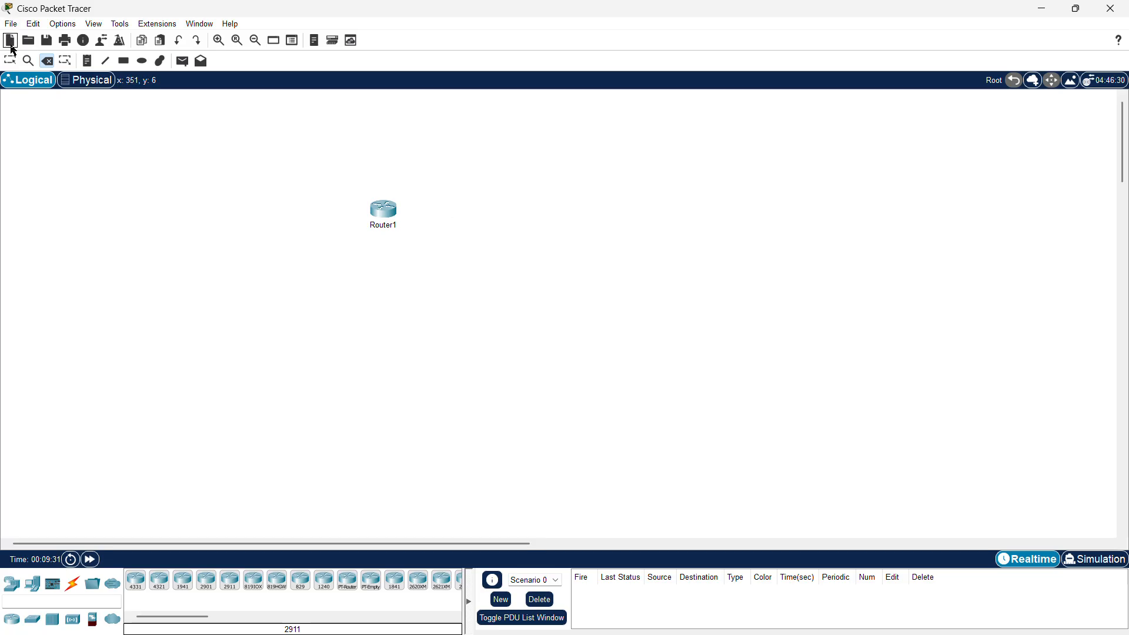
Invoke the New and Open file commands and dismiss each save prompt without saving the network
{"action": "left_click", "coordinate": [10, 41]}
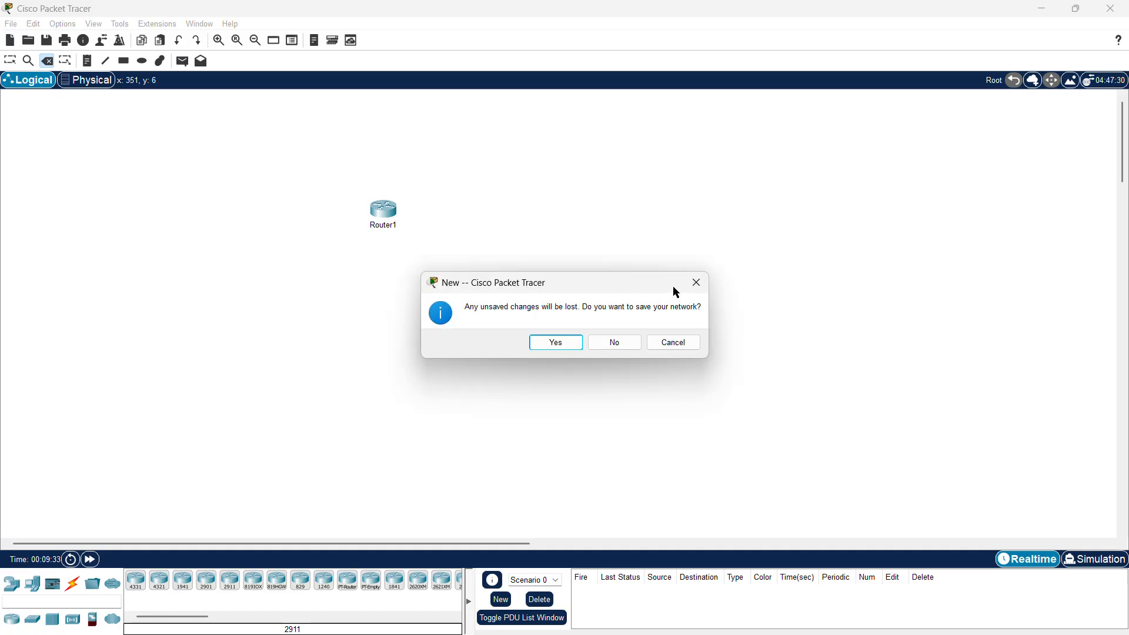
{"action": "left_click", "coordinate": [694, 283]}
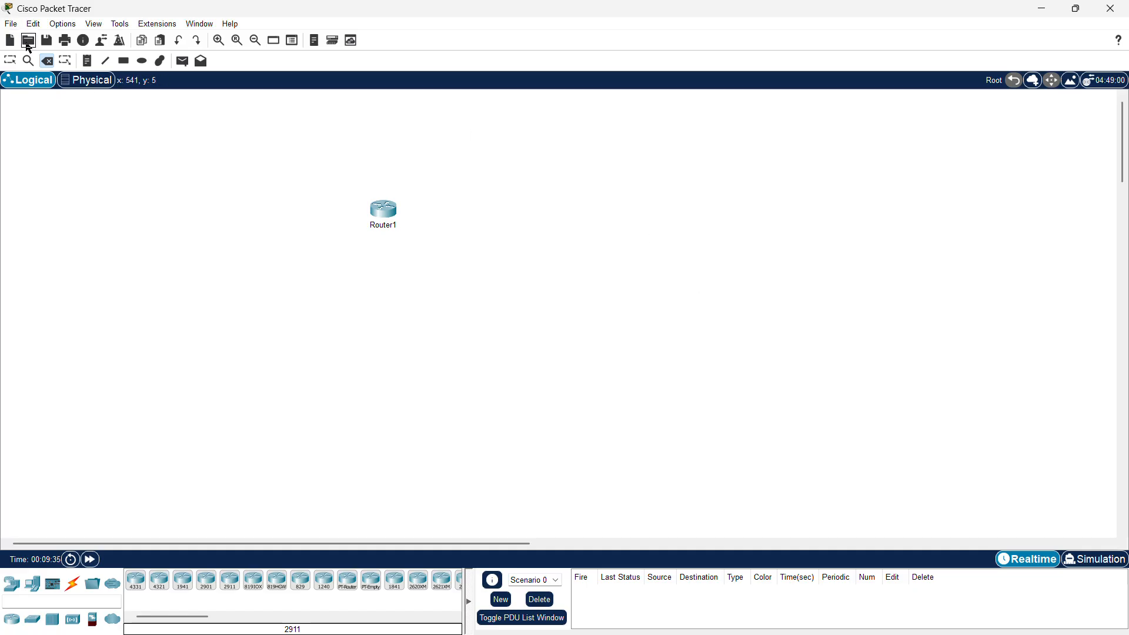
{"action": "left_click", "coordinate": [28, 41]}
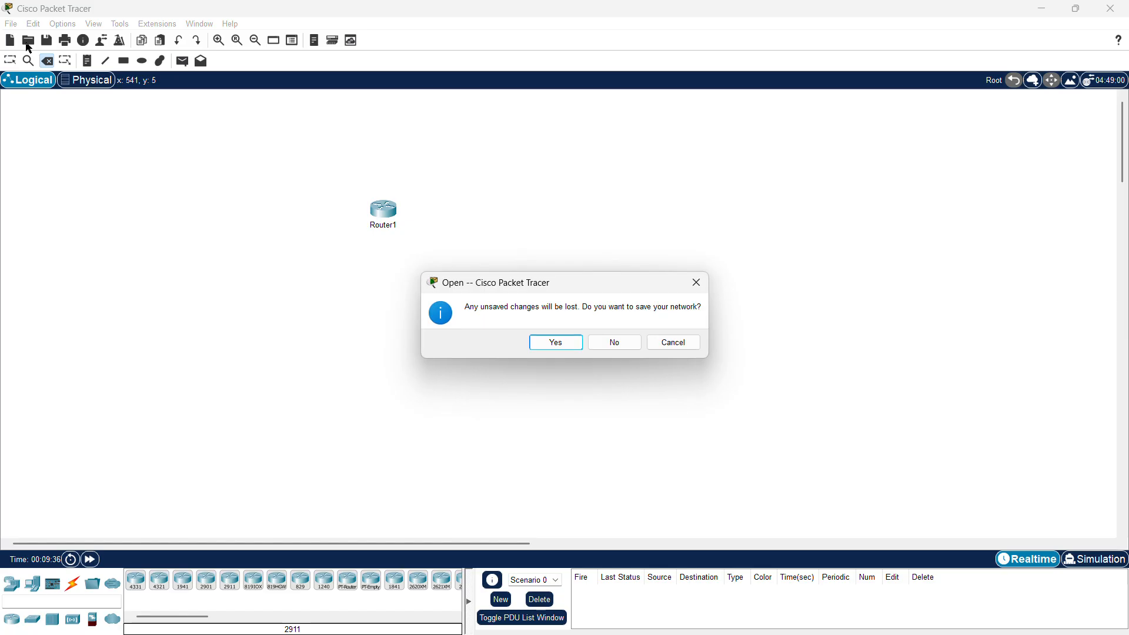
{"action": "left_click", "coordinate": [696, 283]}
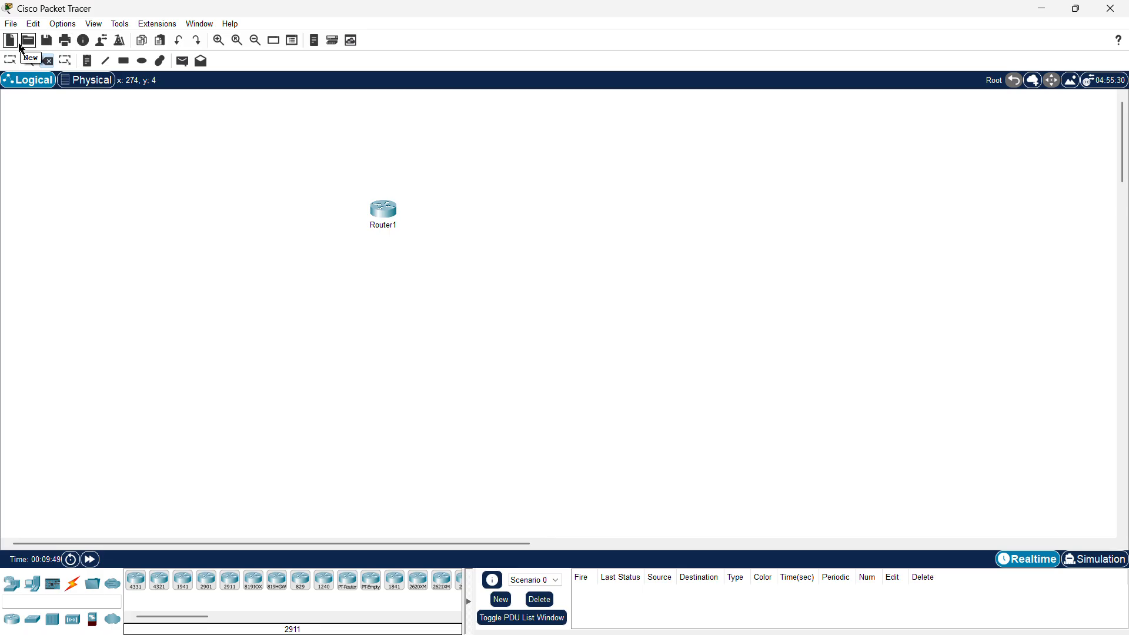
View the Print options and the User Profile dialog, closing each without changes
{"action": "left_click", "coordinate": [65, 41]}
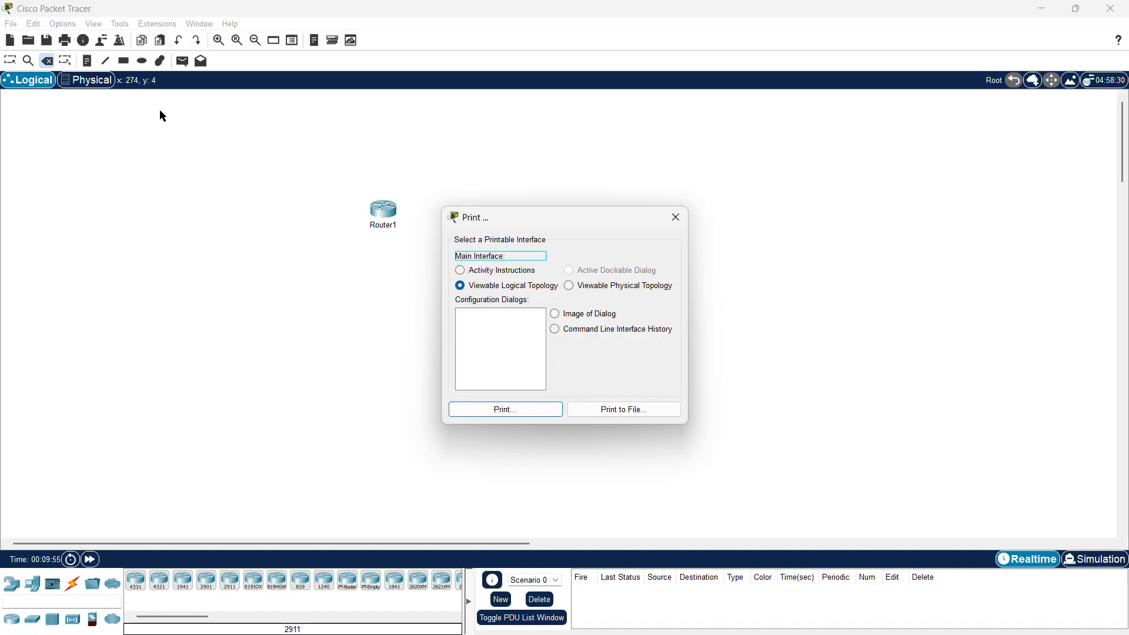
{"action": "left_click", "coordinate": [675, 217]}
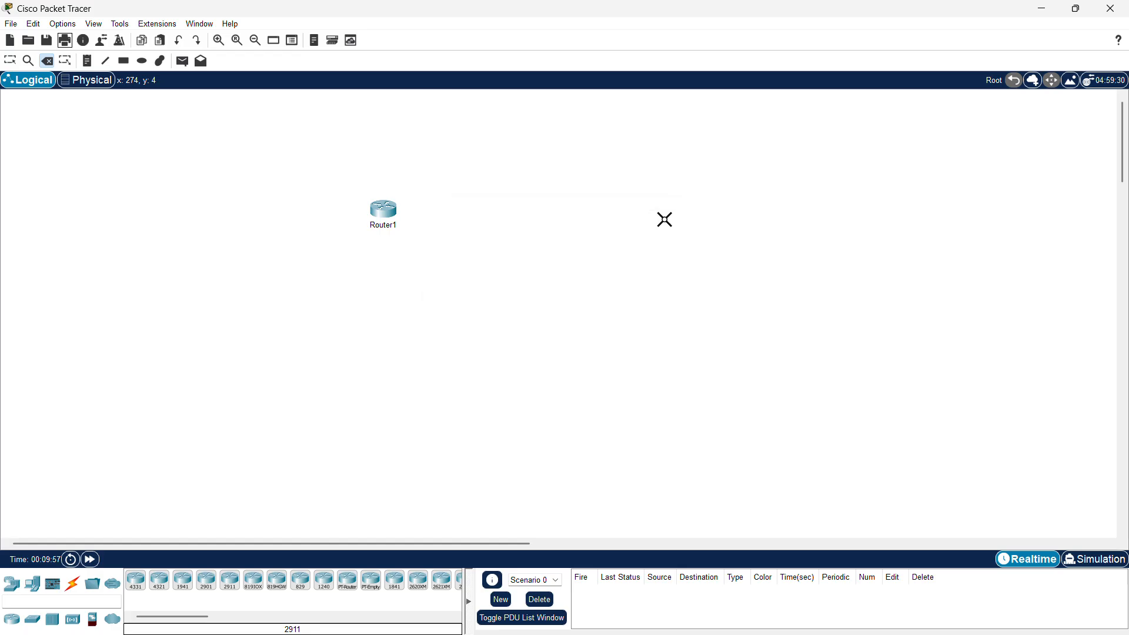
{"action": "left_click", "coordinate": [103, 41]}
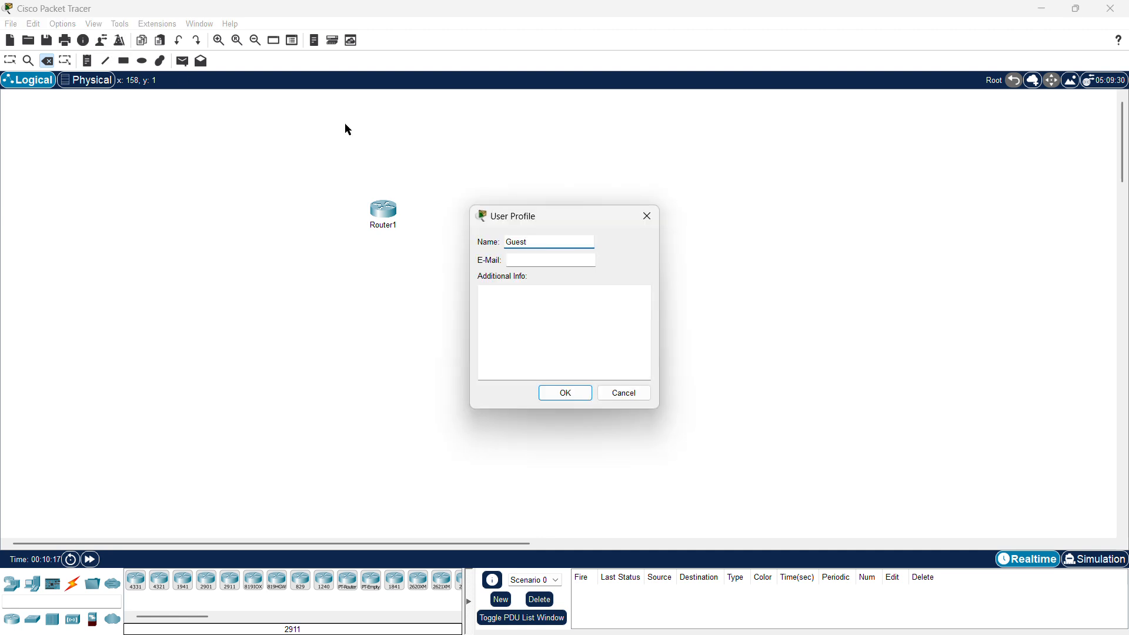
{"action": "left_click", "coordinate": [648, 227]}
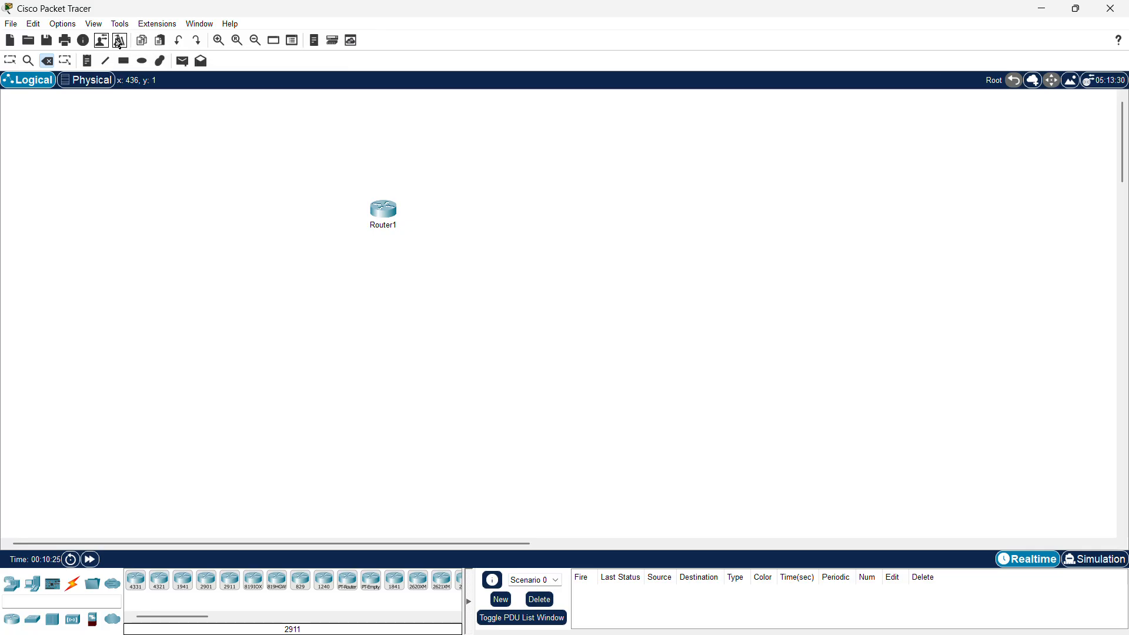
Undo the deletion of Router2, and redo it with the removal confirmed
{"action": "left_click", "coordinate": [181, 47]}
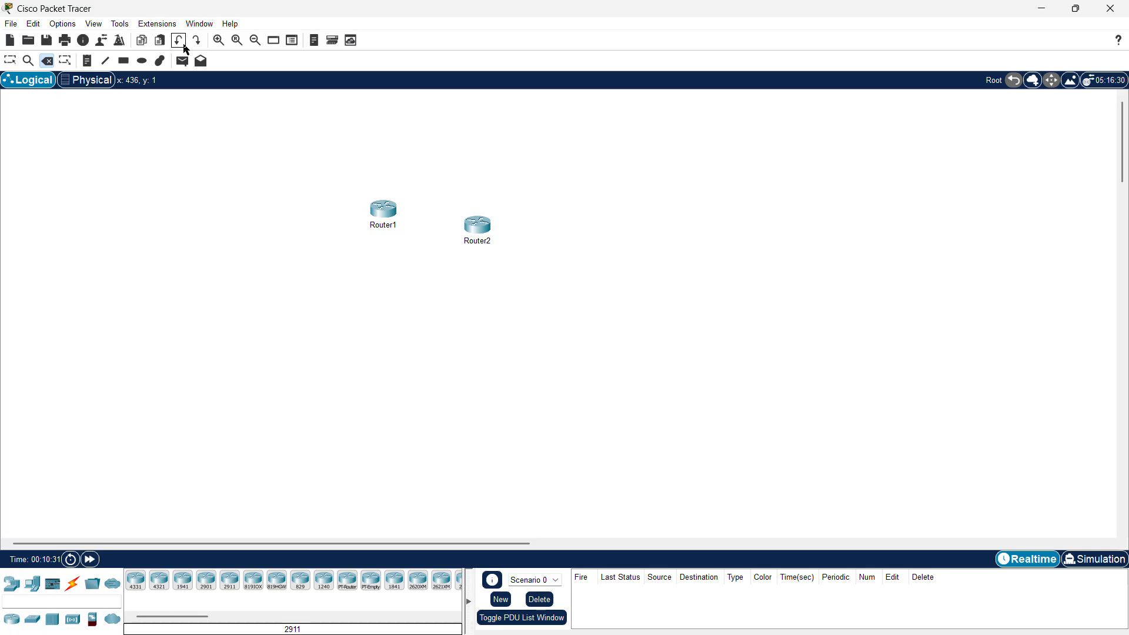
{"action": "left_click", "coordinate": [198, 43]}
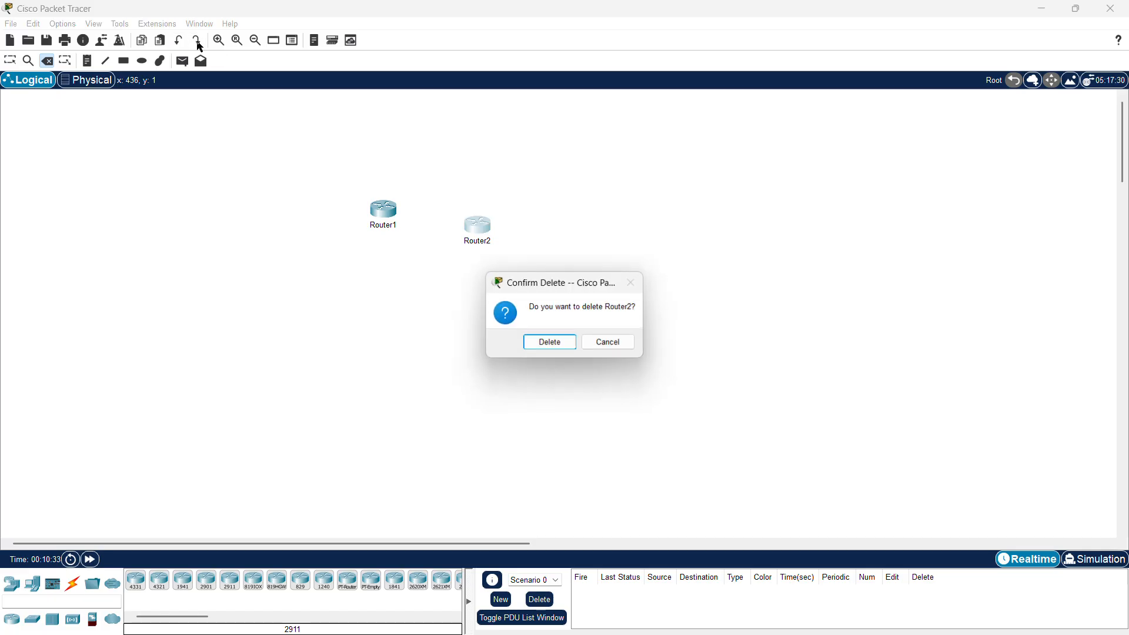
{"action": "left_click", "coordinate": [549, 342]}
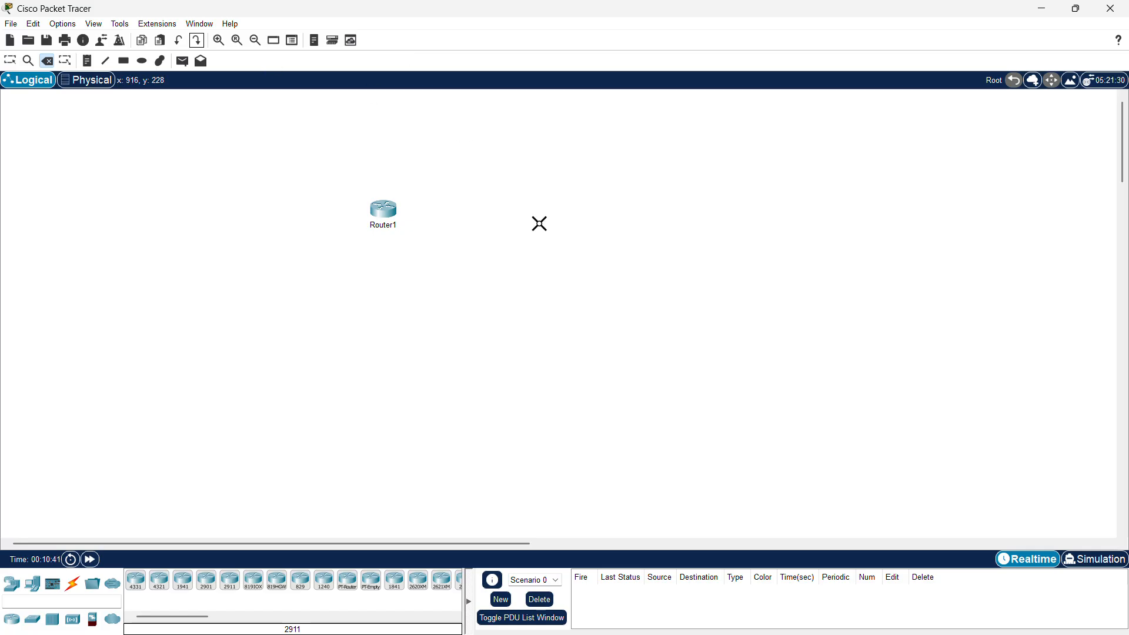
View the workspace contents in the viewport window, close it, and activate the Select tool
{"action": "left_click", "coordinate": [279, 48]}
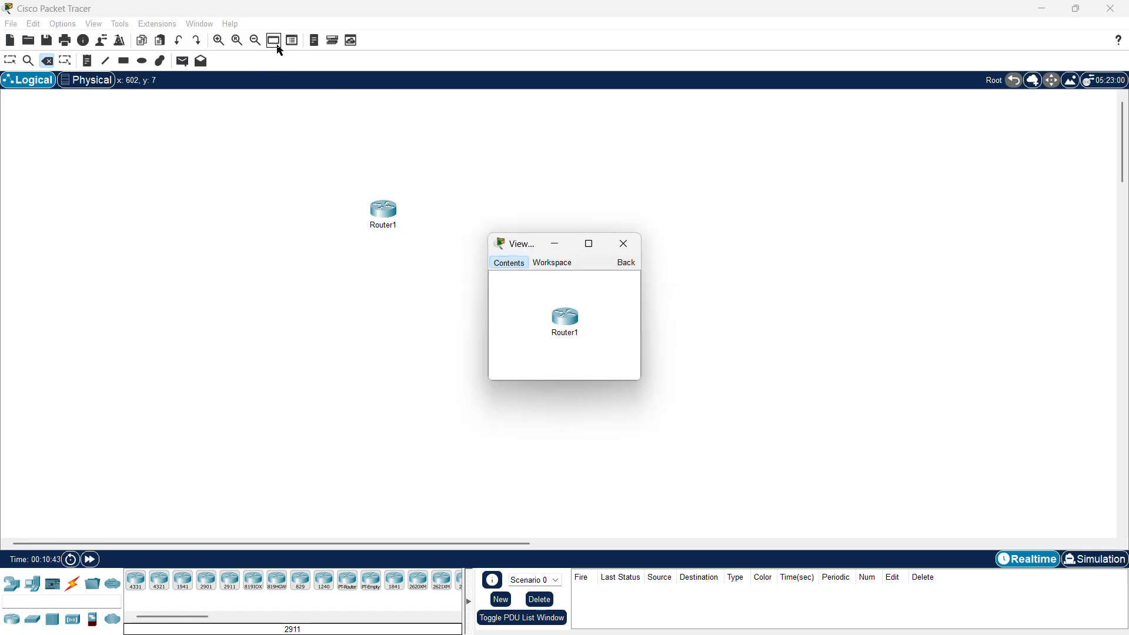
{"action": "left_click", "coordinate": [627, 247]}
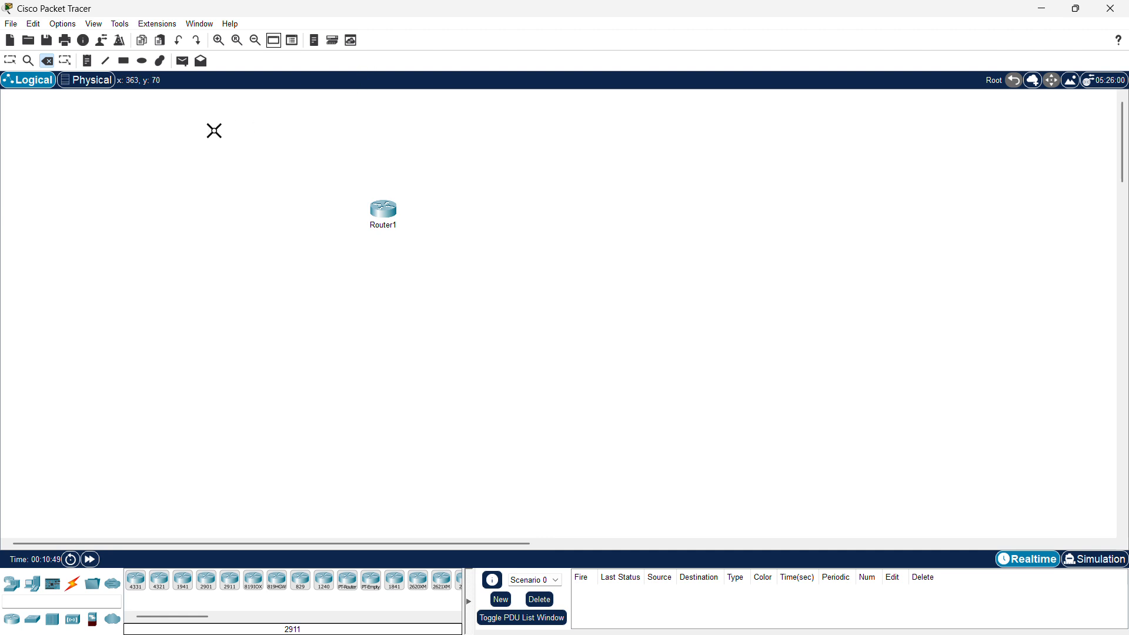
{"action": "left_click", "coordinate": [8, 62]}
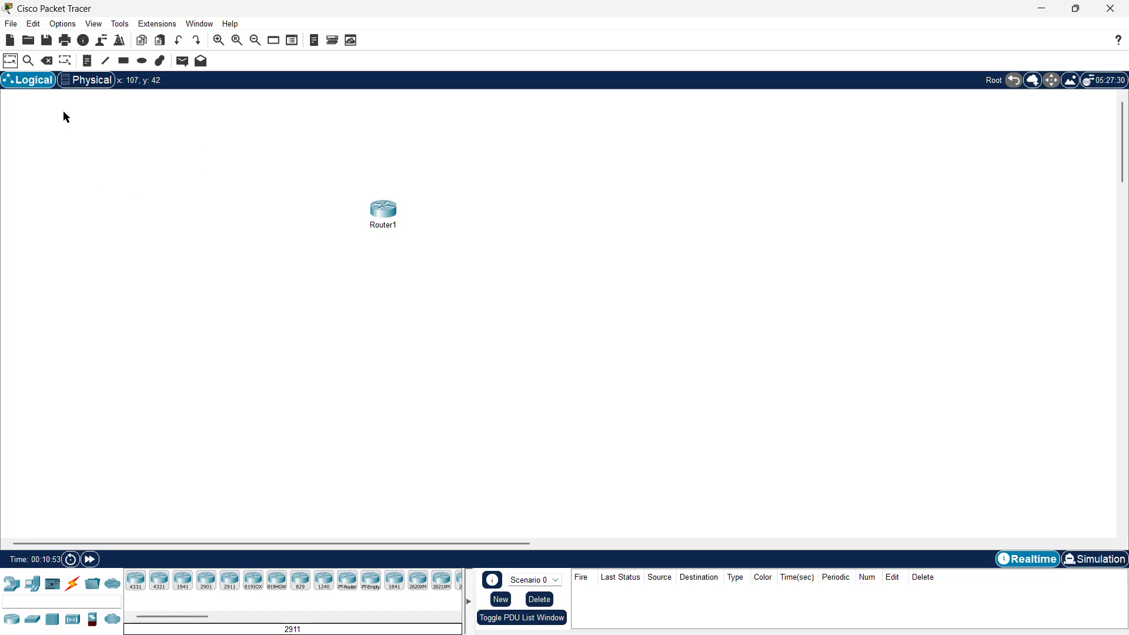
Compare the physical and logical workspaces, box-selecting Router1 in the logical view
{"action": "left_click", "coordinate": [85, 80]}
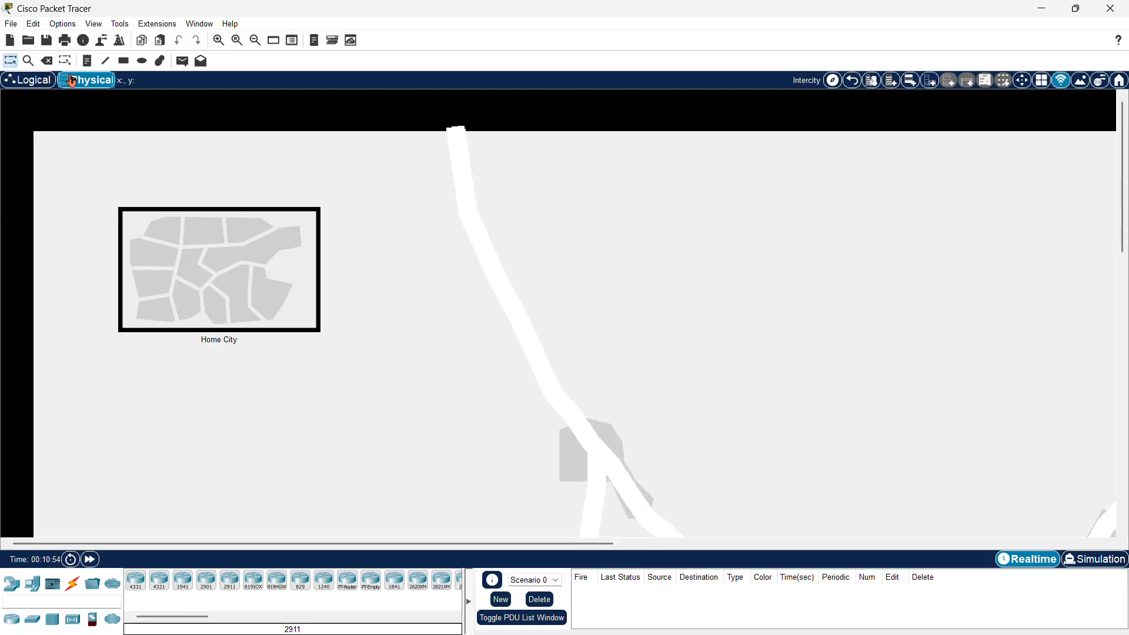
{"action": "left_click", "coordinate": [16, 80]}
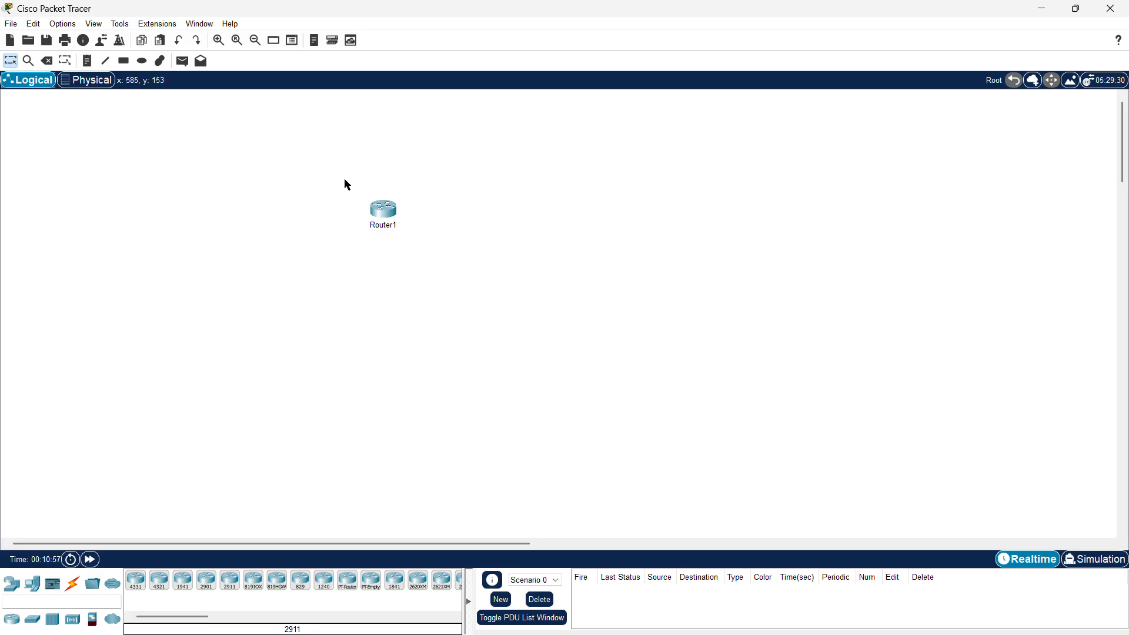
{"action": "left_click_drag", "start_coordinate": [346, 179], "coordinate": [461, 268]}
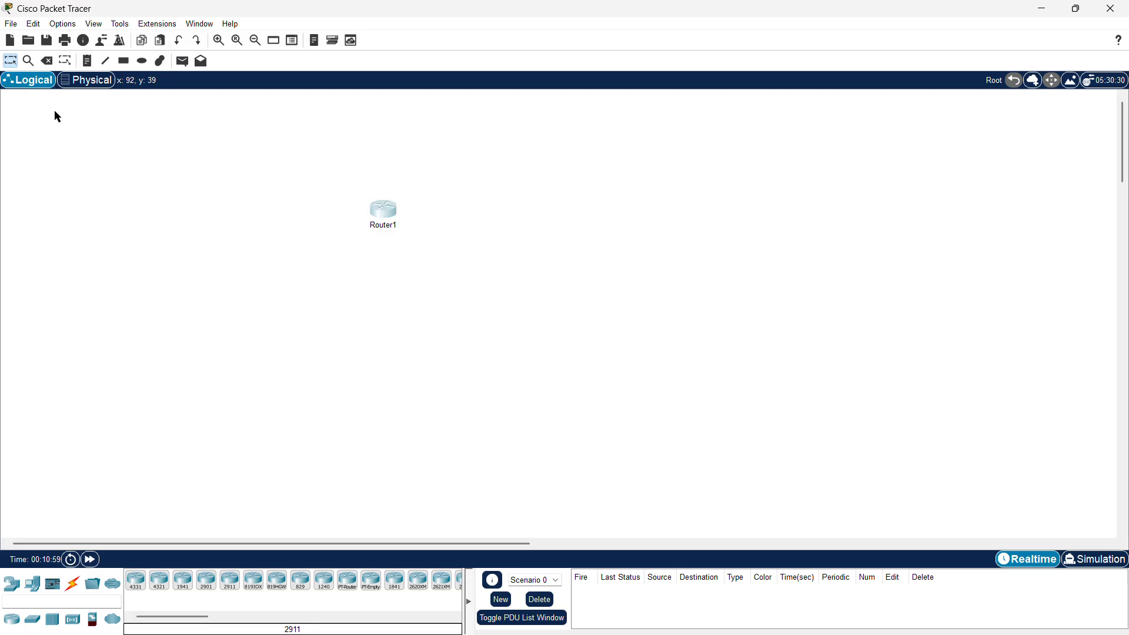
{"action": "left_click", "coordinate": [78, 84]}
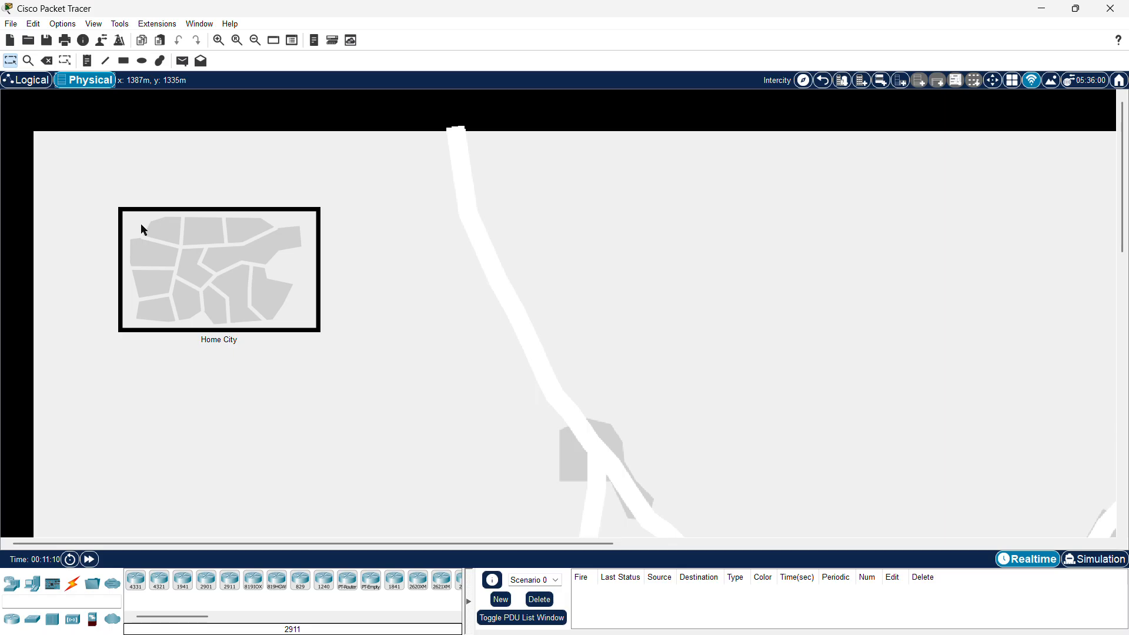
{"action": "left_click", "coordinate": [22, 80]}
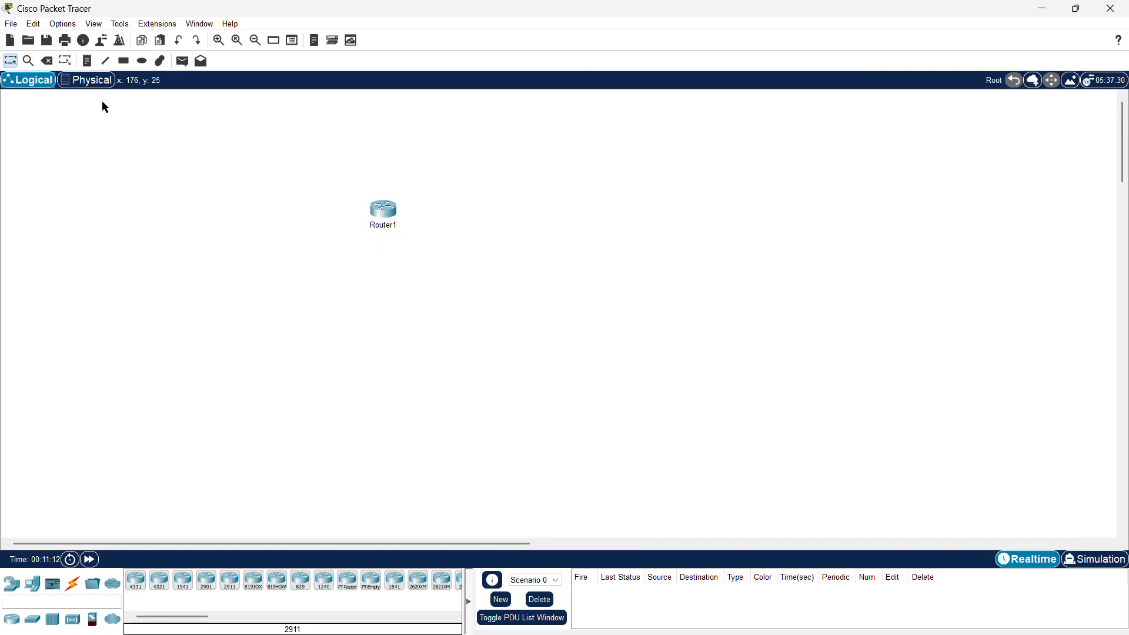
Switch to the physical workspace and reposition the Home City map slightly
{"action": "left_click", "coordinate": [85, 80]}
{"action": "left_click", "coordinate": [221, 306]}
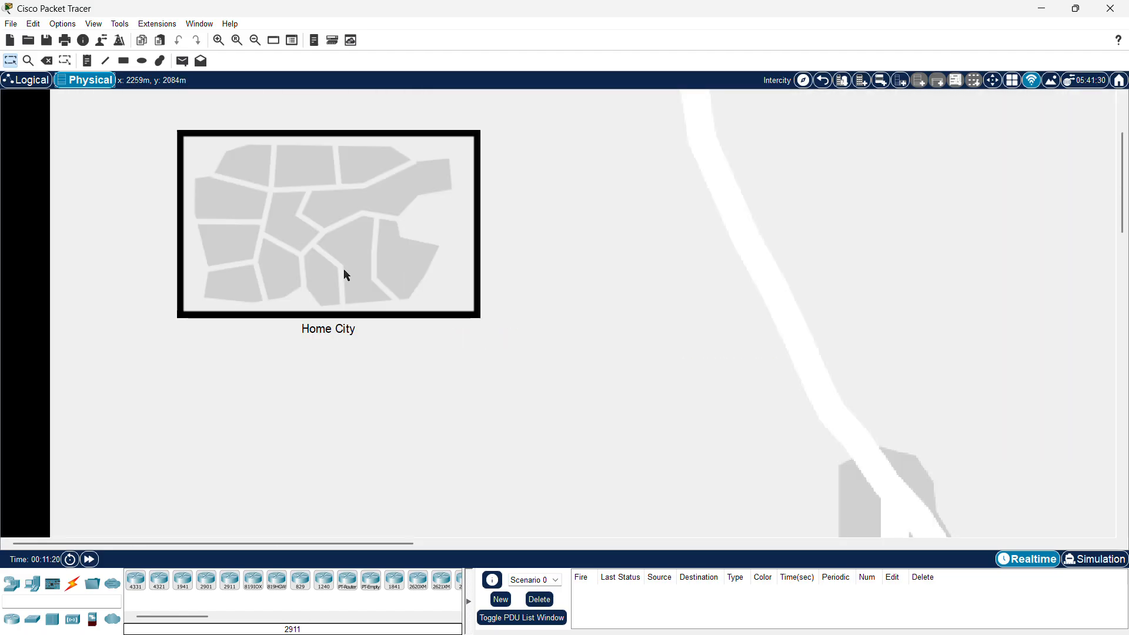
{"action": "mouse_move", "coordinate": [432, 279]}
{"action": "left_mouse_down"}
{"action": "mouse_move", "coordinate": [412, 274]}
{"action": "mouse_move", "coordinate": [419, 284]}
{"action": "left_mouse_up"}
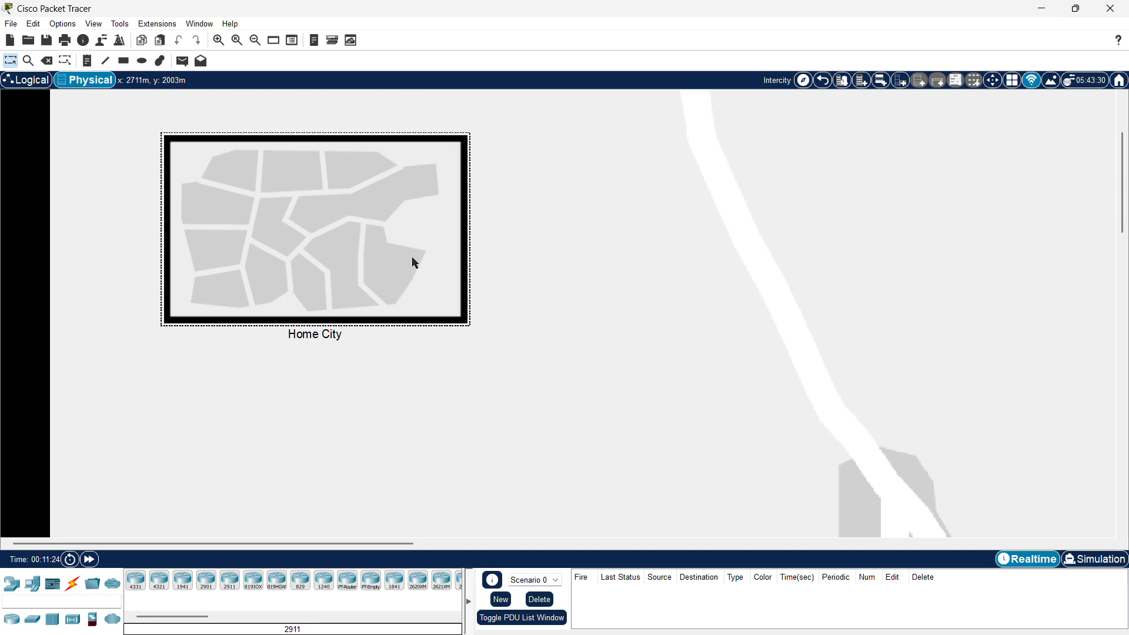
{"action": "left_click_drag", "start_coordinate": [426, 257], "coordinate": [450, 292]}
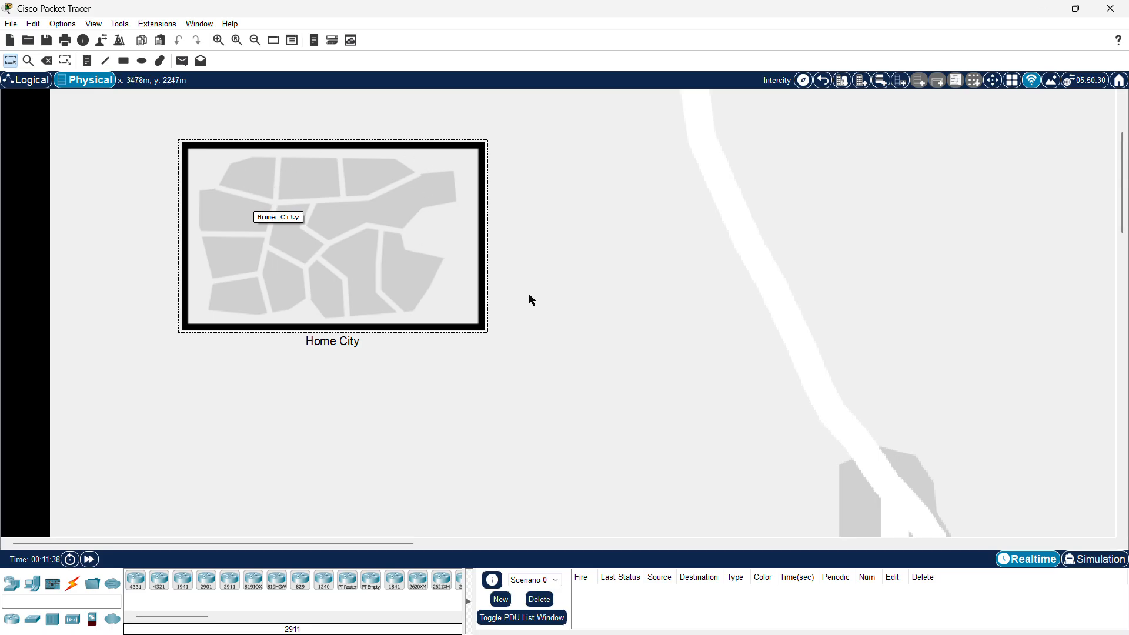
Try playing the simulation in the physical workspace, and return to Realtime mode in the logical workspace
{"action": "left_click", "coordinate": [1081, 561]}
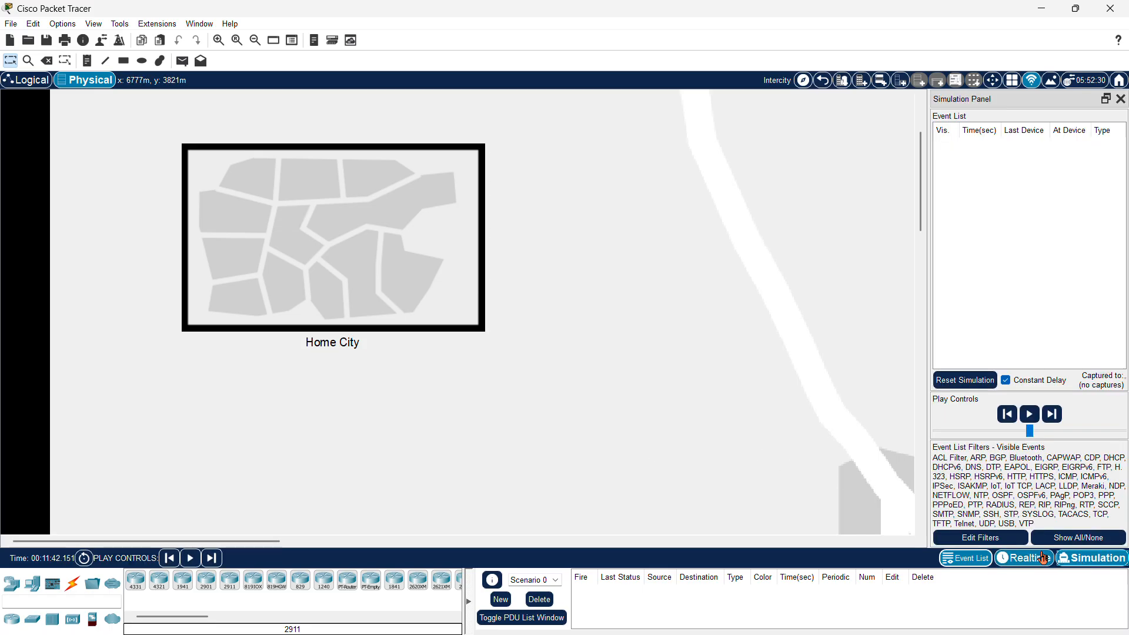
{"action": "left_click", "coordinate": [1030, 415]}
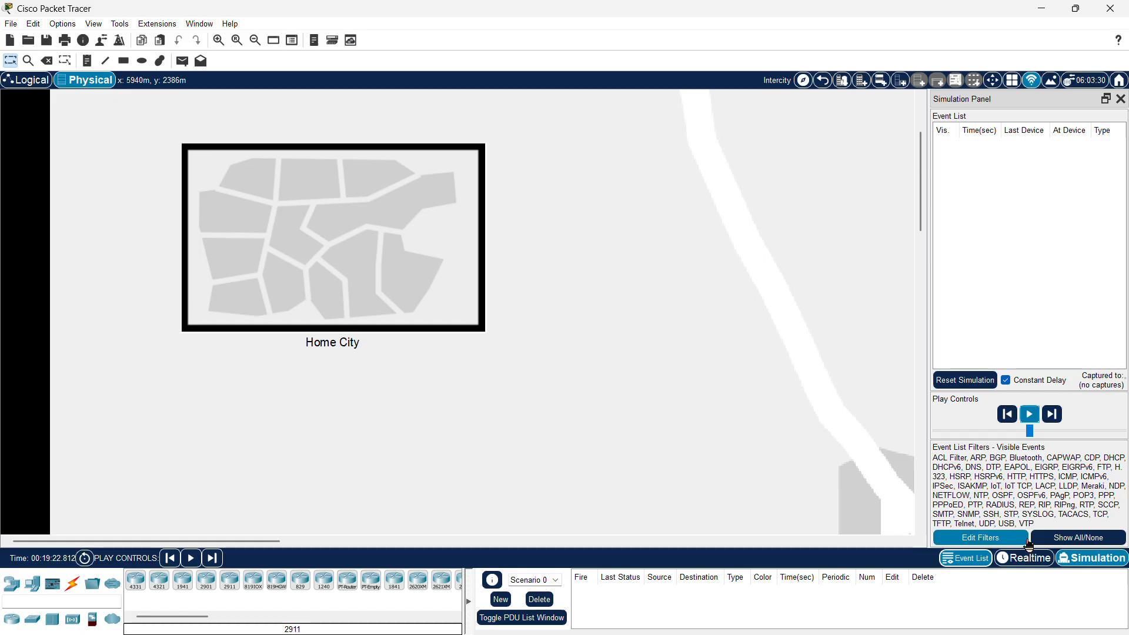
{"action": "left_click", "coordinate": [1027, 561]}
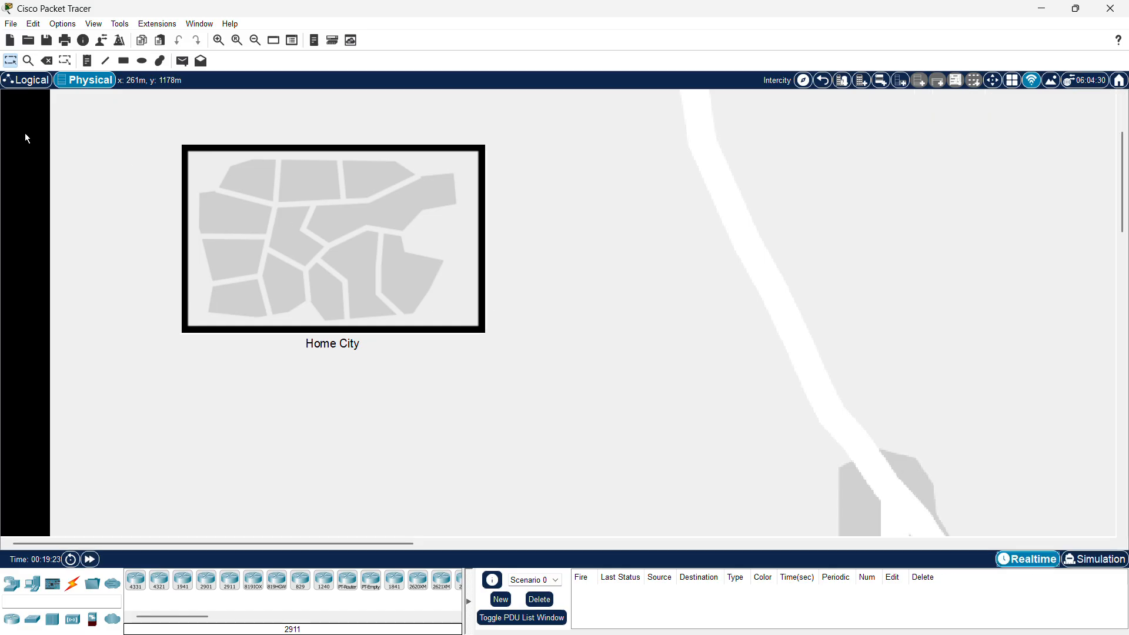
{"action": "left_click", "coordinate": [17, 84]}
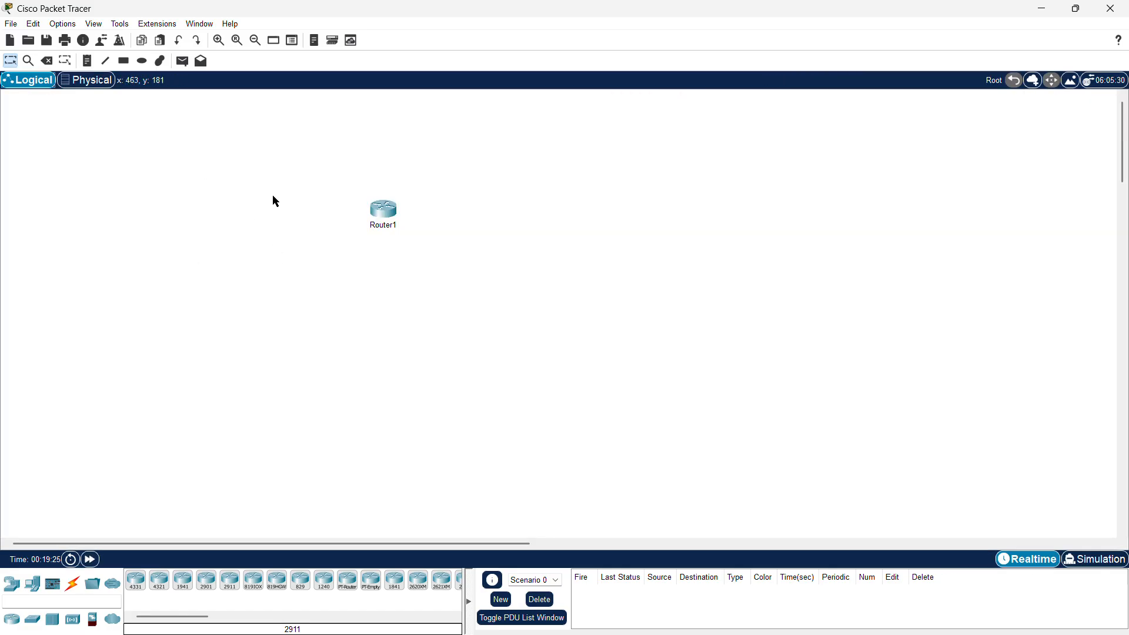
Switch to Simulation mode, play and pause the simulation, and close the Simulation Panel
{"action": "left_click", "coordinate": [1074, 562]}
{"action": "left_click", "coordinate": [1031, 415]}
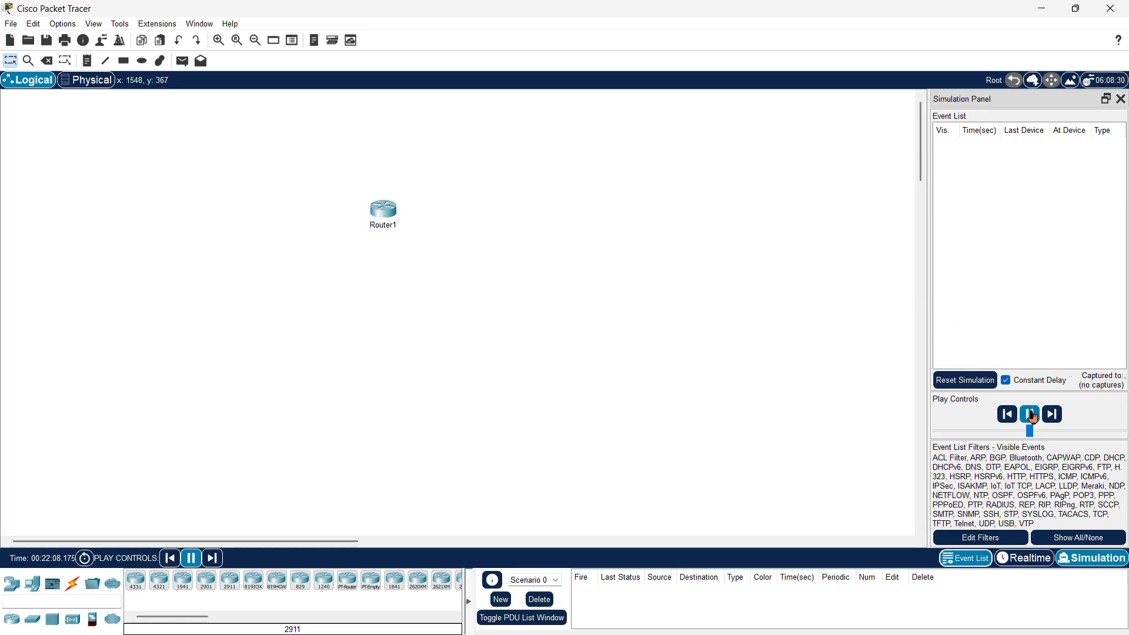
{"action": "left_click", "coordinate": [1030, 415]}
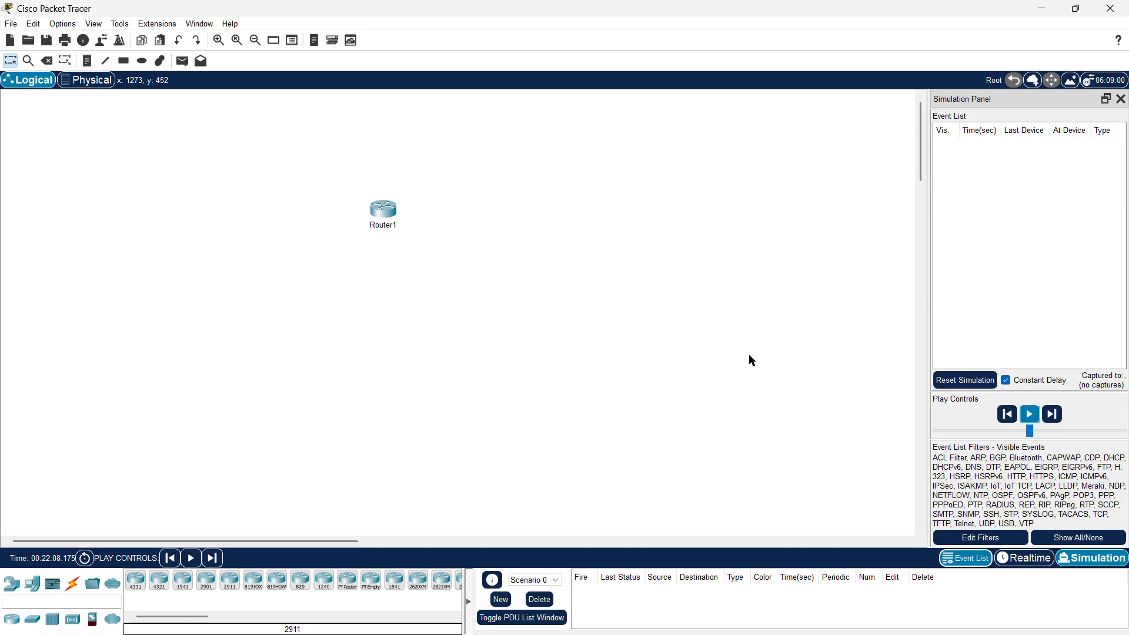
{"action": "left_click", "coordinate": [1121, 99]}
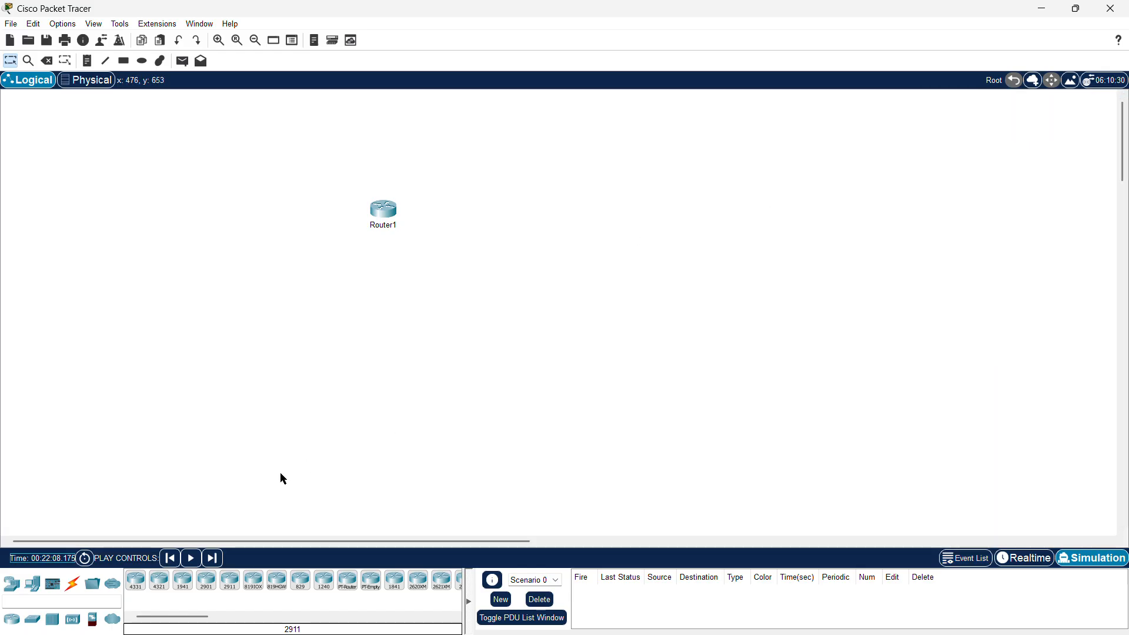
Examine the available router, switch and hub models without placing any of them
{"action": "scroll", "coordinate": [327, 601], "scroll_direction": "right", "scroll_amount": 3}
{"action": "scroll", "coordinate": [327, 600], "scroll_direction": "left", "scroll_amount": 3}
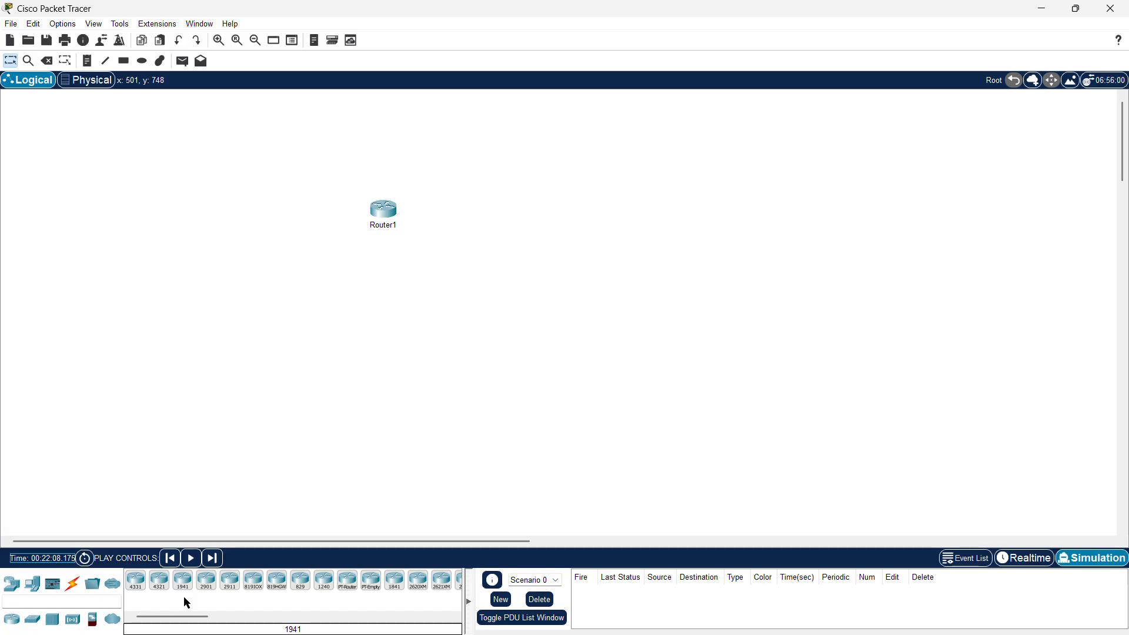
{"action": "left_click", "coordinate": [32, 622]}
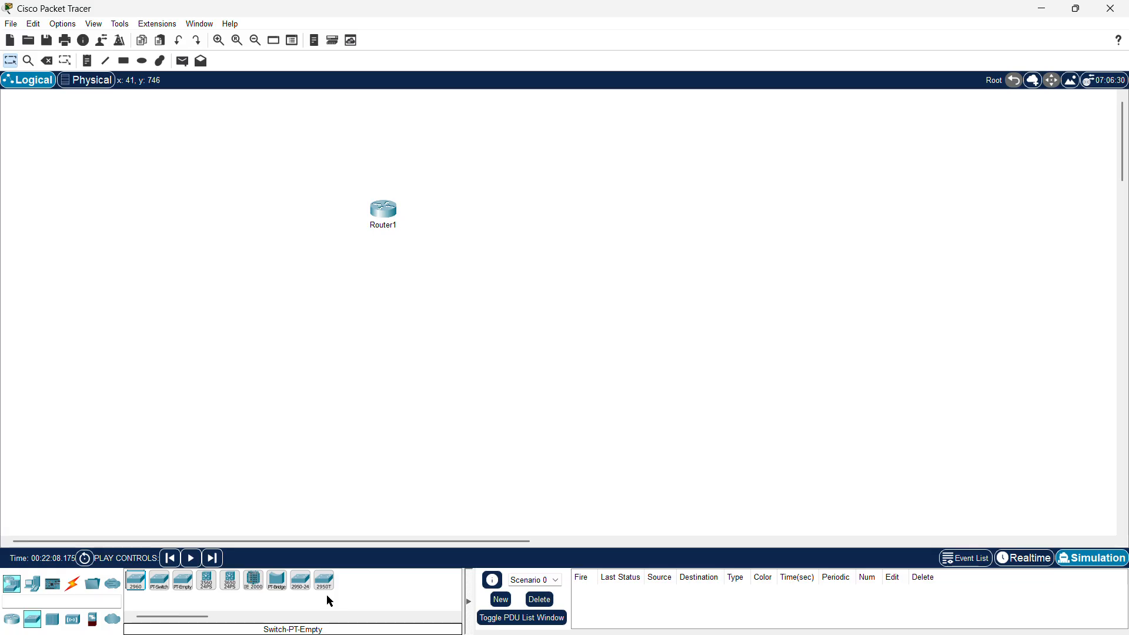
{"action": "left_click", "coordinate": [160, 581]}
{"action": "left_click", "coordinate": [182, 583]}
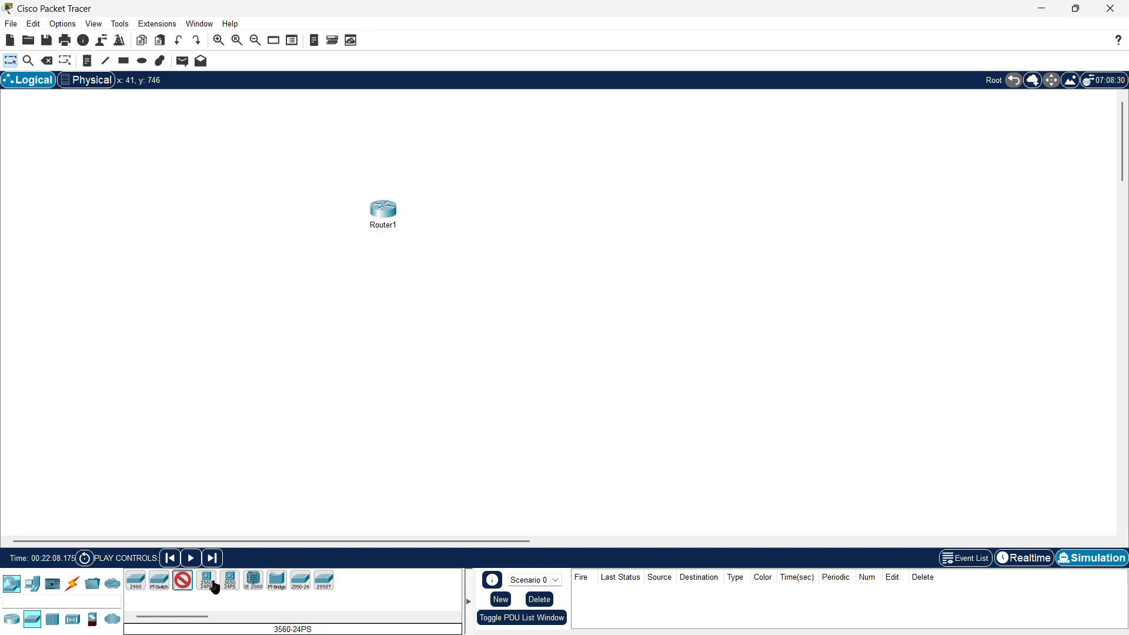
{"action": "left_click", "coordinate": [210, 584]}
{"action": "left_click", "coordinate": [230, 582]}
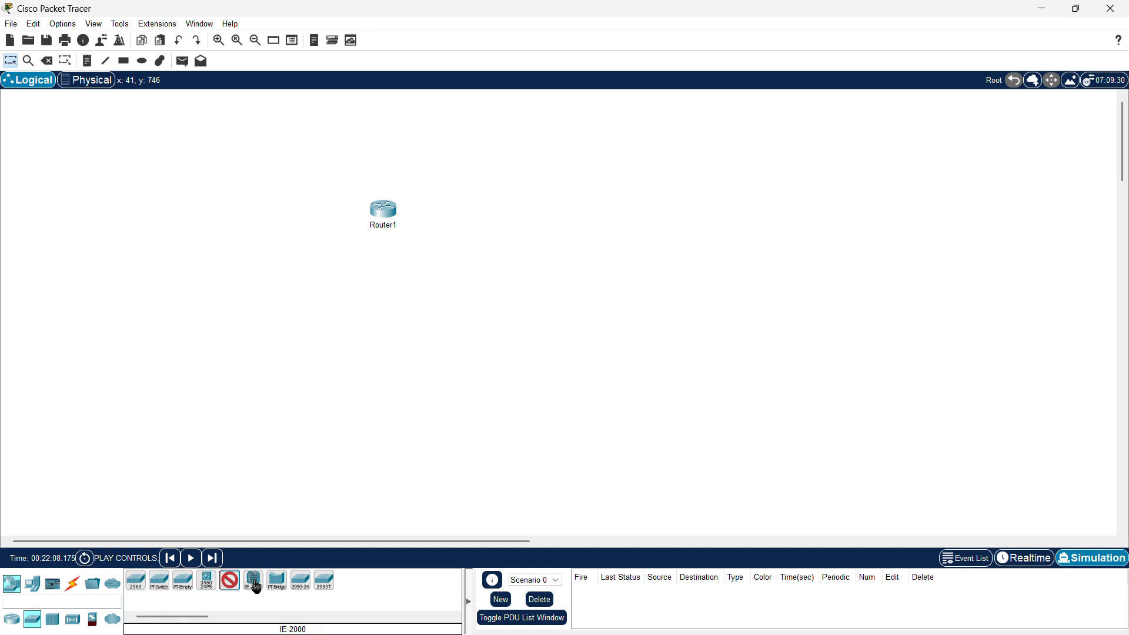
{"action": "left_click", "coordinate": [254, 583]}
{"action": "left_click", "coordinate": [300, 582]}
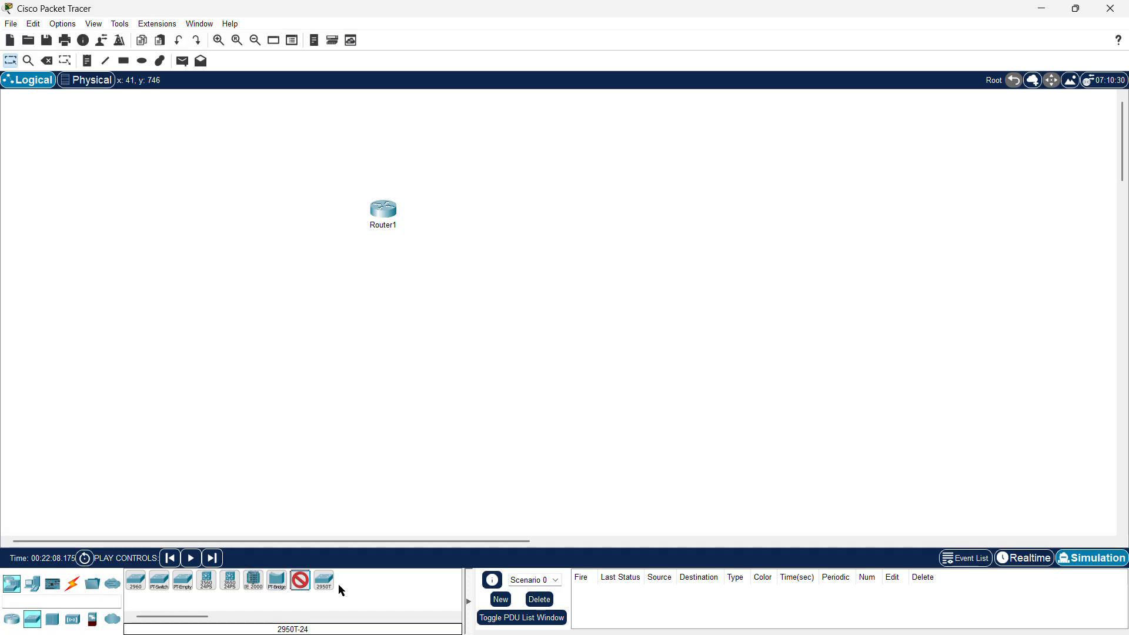
{"action": "left_click", "coordinate": [293, 583]}
{"action": "left_click", "coordinate": [50, 619]}
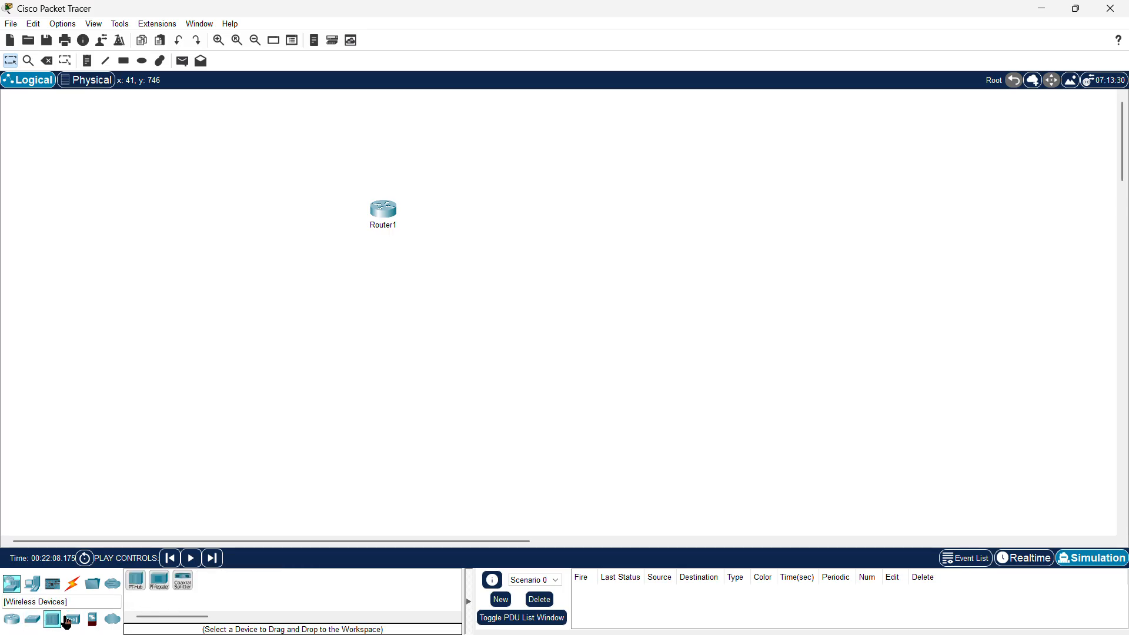
Place a Cell Tower, a Central Office Server and a Home Router from the wireless devices around Router1
{"action": "left_click", "coordinate": [73, 620]}
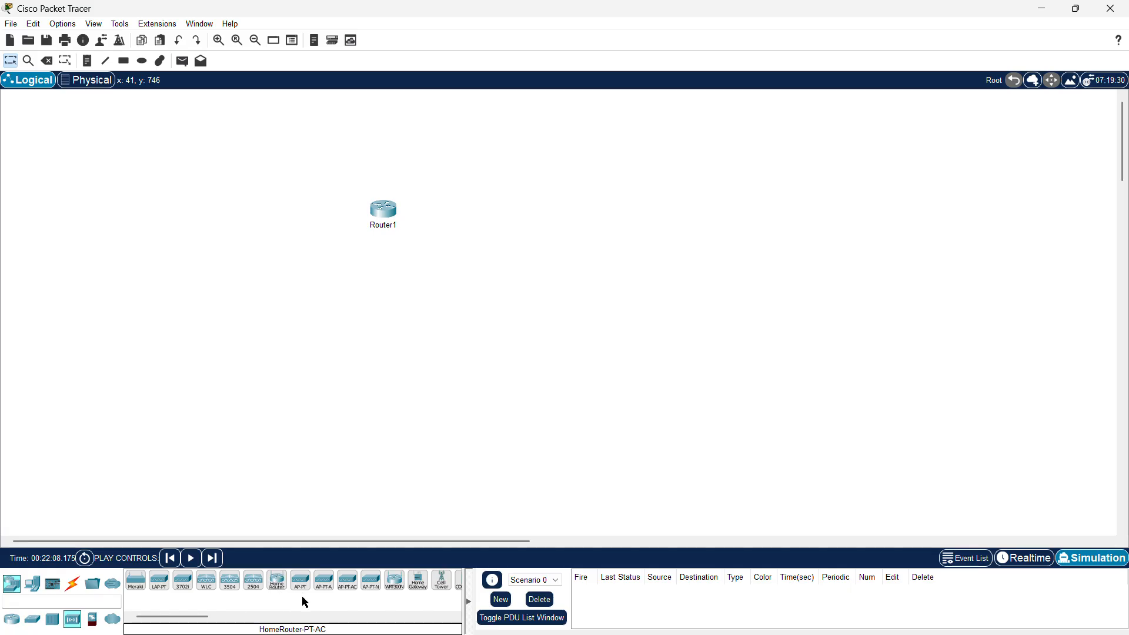
{"action": "scroll", "coordinate": [351, 598], "scroll_direction": "down", "scroll_amount": 3}
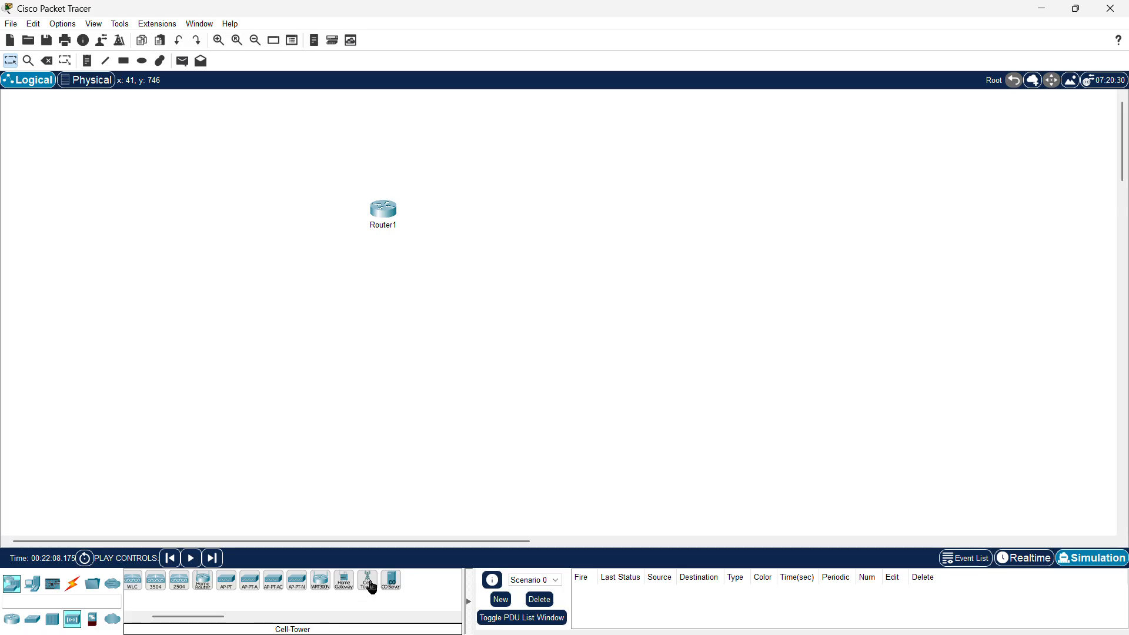
{"action": "left_click", "coordinate": [371, 584]}
{"action": "left_click", "coordinate": [253, 238]}
{"action": "left_click", "coordinate": [392, 583]}
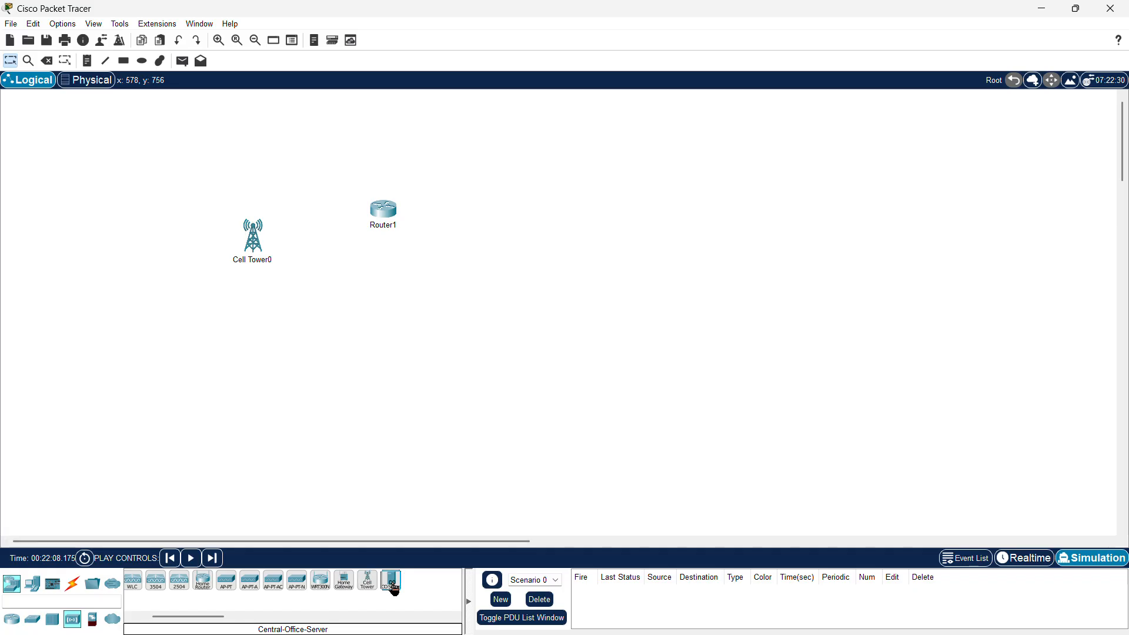
{"action": "left_click", "coordinate": [485, 202]}
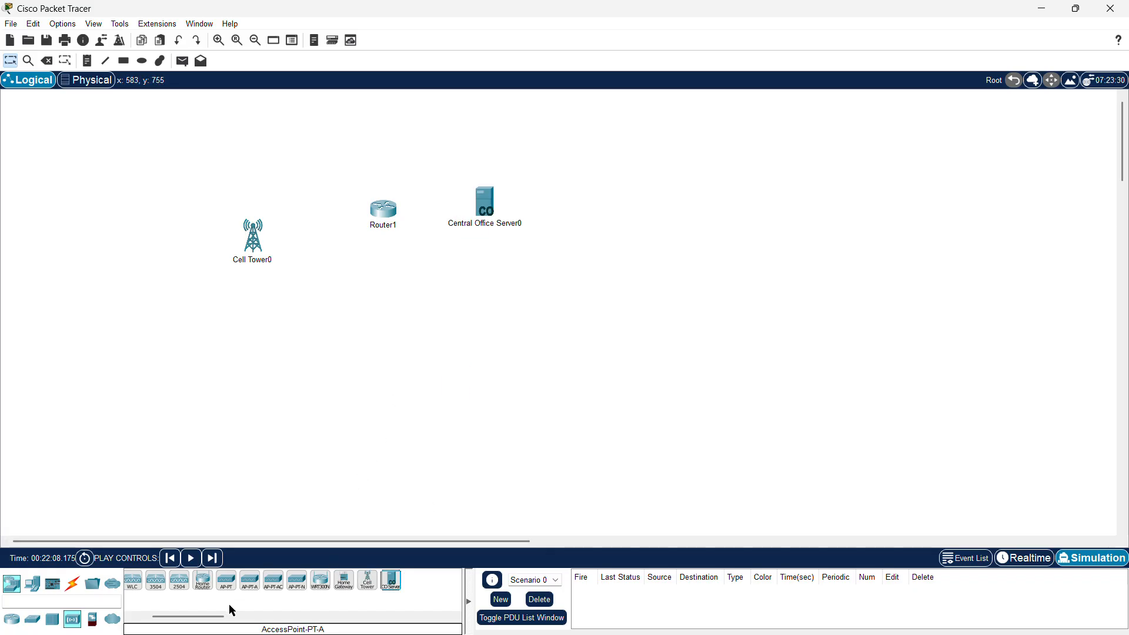
{"action": "scroll", "coordinate": [232, 610], "scroll_direction": "up", "scroll_amount": 1}
{"action": "left_click_drag", "start_coordinate": [222, 582], "coordinate": [365, 314]}
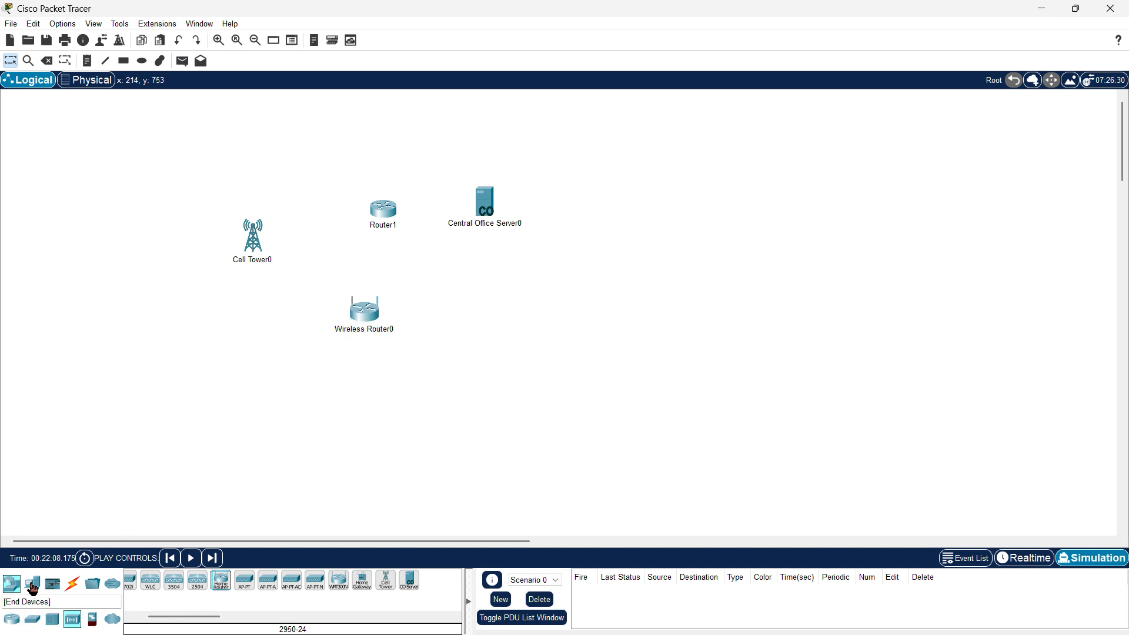
Add a PC and a Laptop from the end devices side by side below the cell tower
{"action": "left_click", "coordinate": [33, 585]}
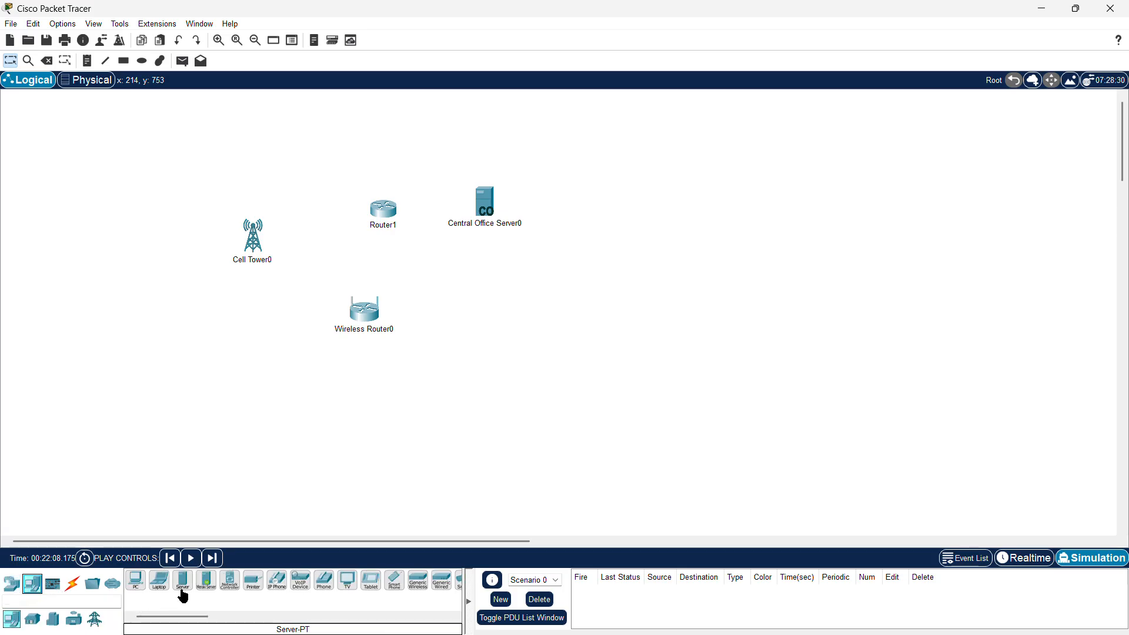
{"action": "left_click", "coordinate": [135, 580]}
{"action": "left_click", "coordinate": [165, 334]}
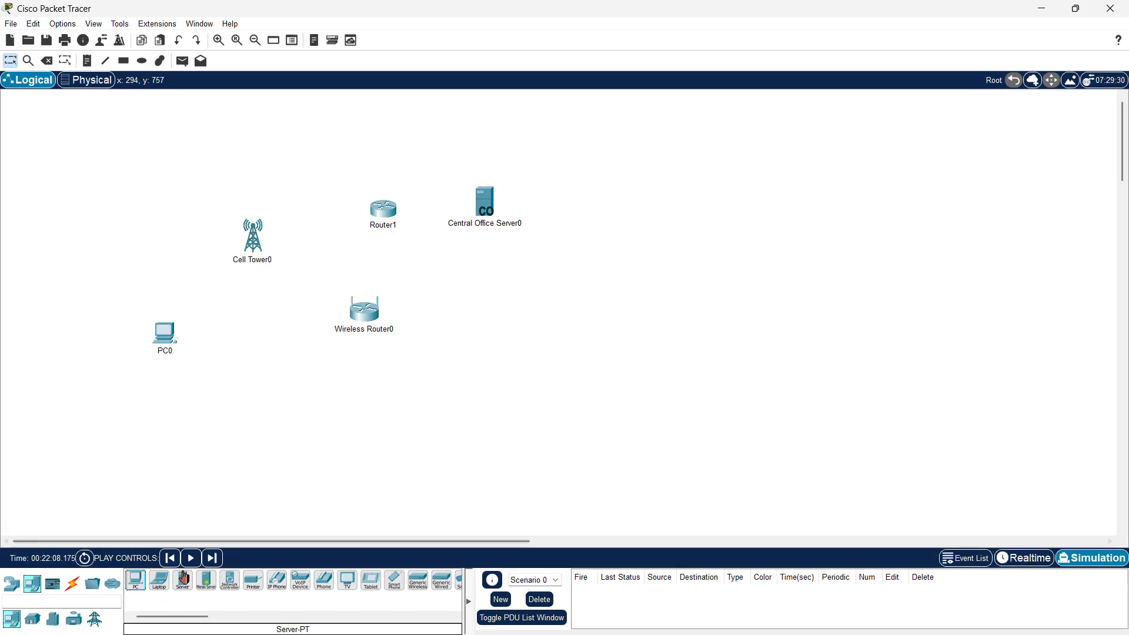
{"action": "left_click", "coordinate": [159, 581]}
{"action": "left_click", "coordinate": [238, 336]}
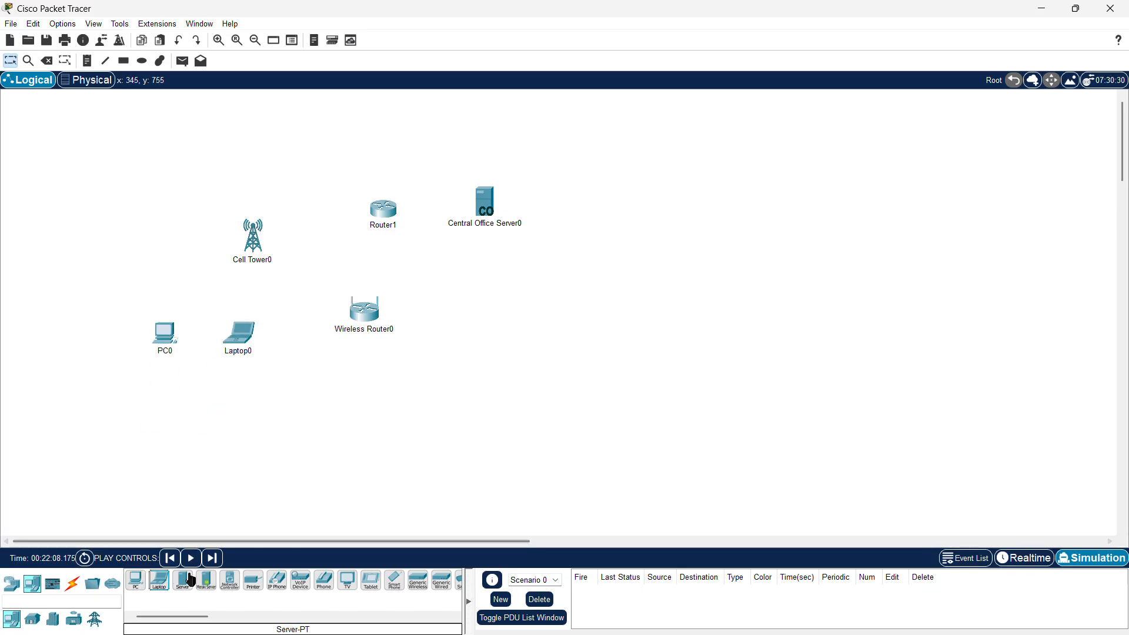
Add a Server and a Meraki Server below the wireless router, and a Network Controller below the PC
{"action": "left_click", "coordinate": [190, 580]}
{"action": "left_click", "coordinate": [297, 375]}
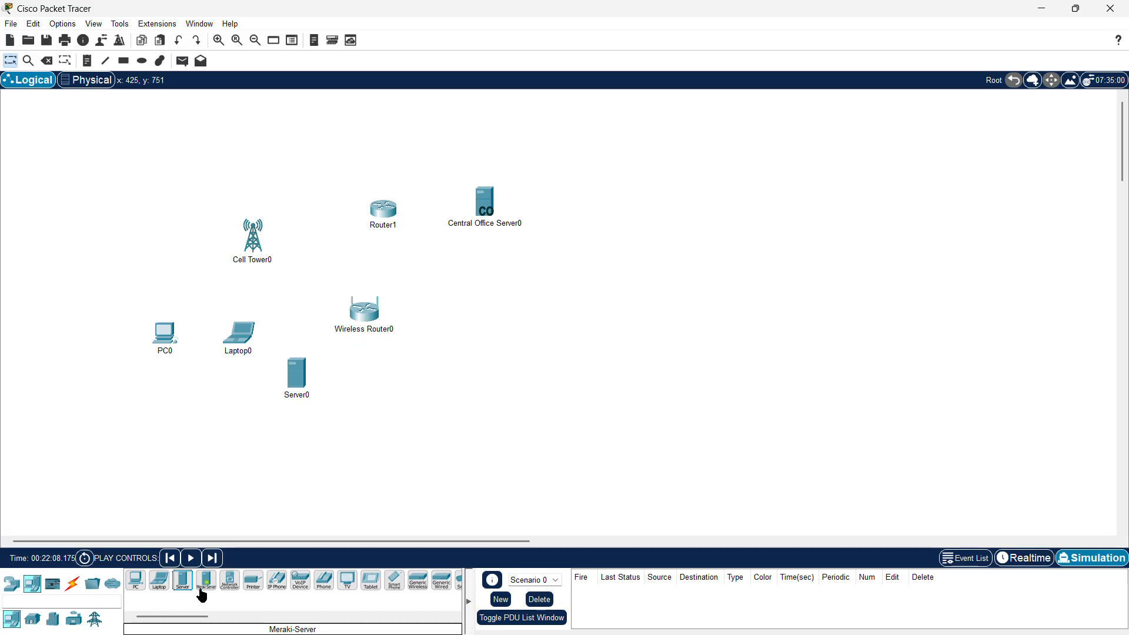
{"action": "left_click", "coordinate": [203, 585]}
{"action": "left_click", "coordinate": [408, 379]}
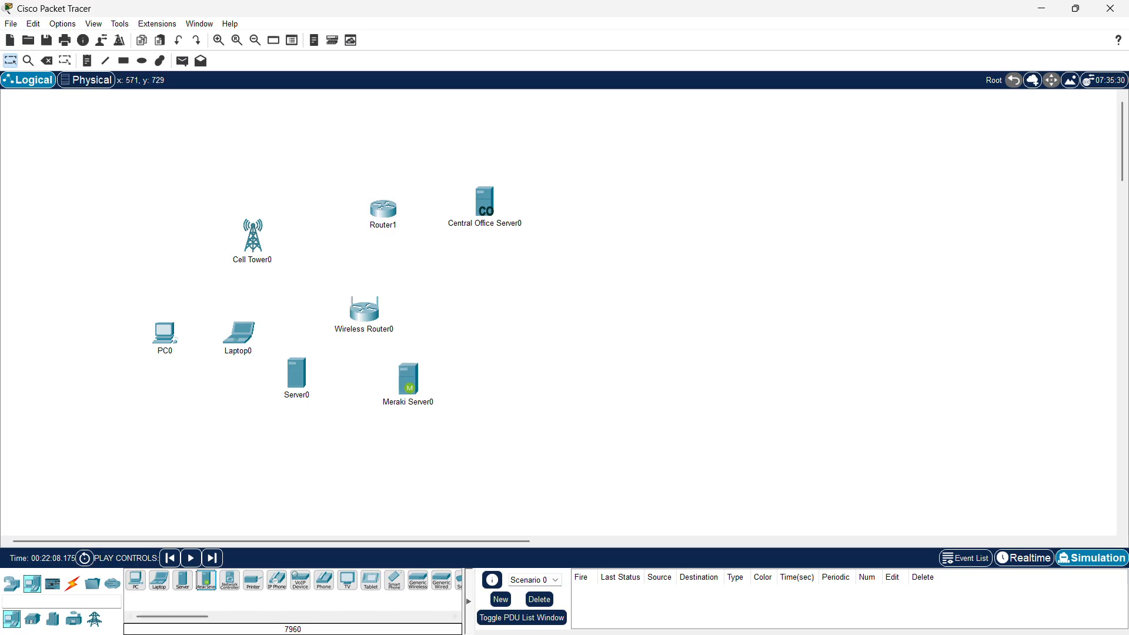
{"action": "left_click", "coordinate": [230, 581]}
{"action": "left_click", "coordinate": [160, 408]}
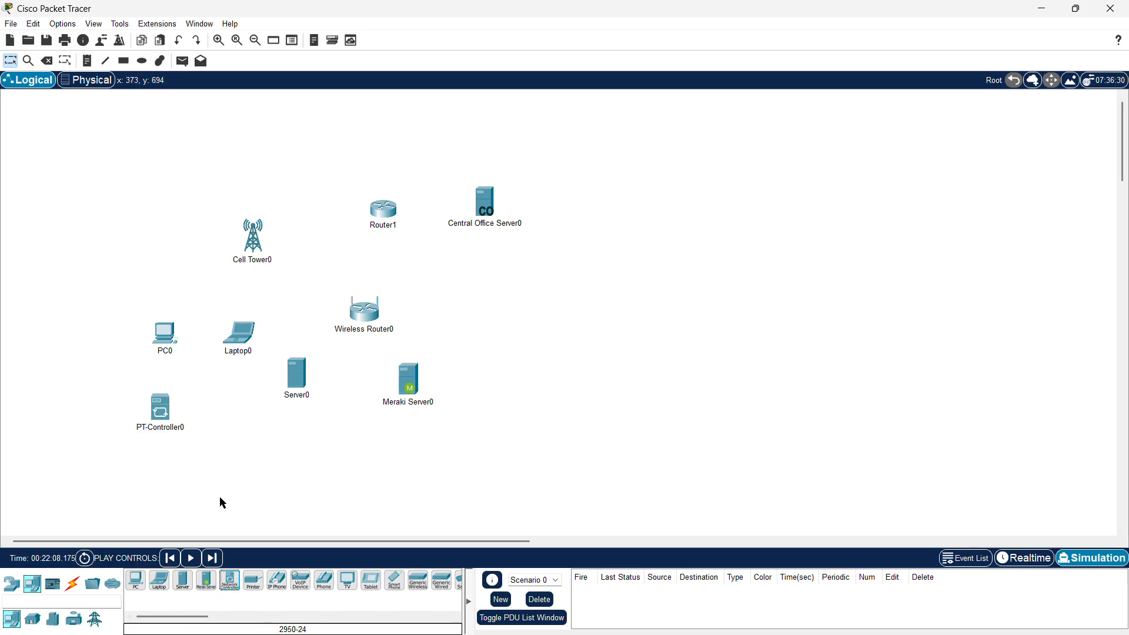
Add a Printer, an IP Phone and a Home VoIP device in a row below the servers
{"action": "left_click", "coordinate": [254, 581]}
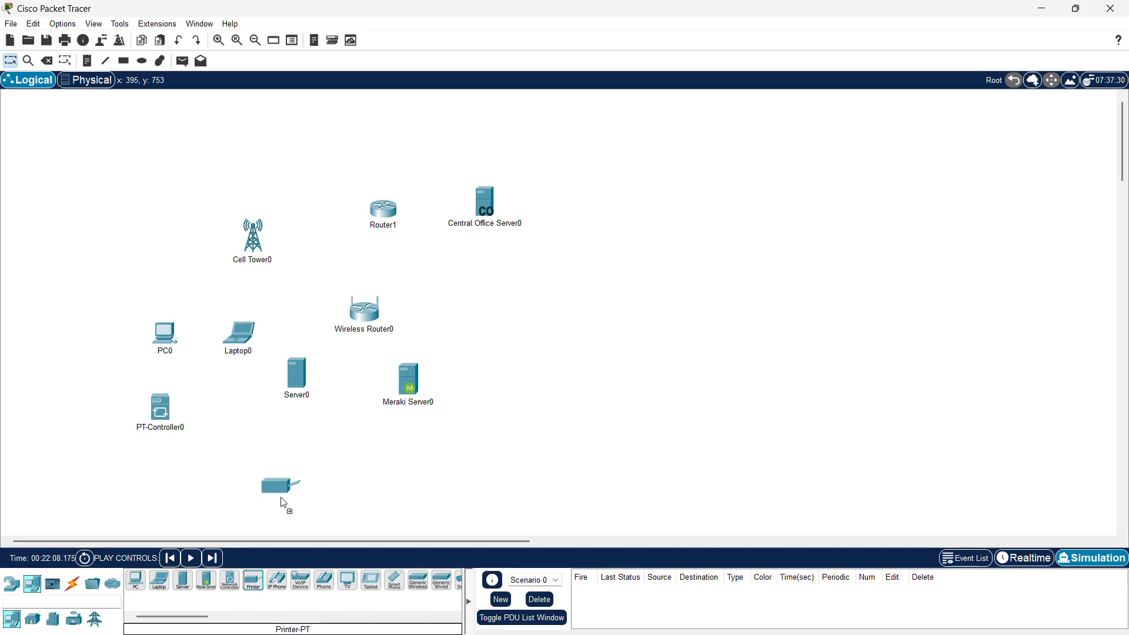
{"action": "left_click", "coordinate": [244, 428]}
{"action": "left_click", "coordinate": [277, 582]}
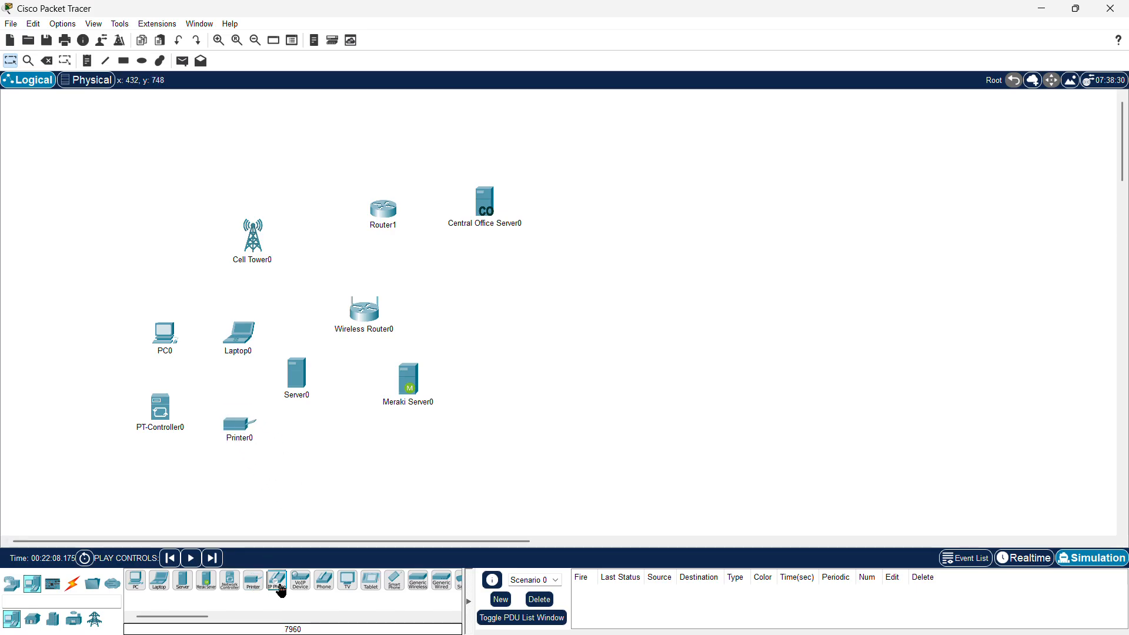
{"action": "left_click", "coordinate": [324, 458]}
{"action": "left_click", "coordinate": [300, 581]}
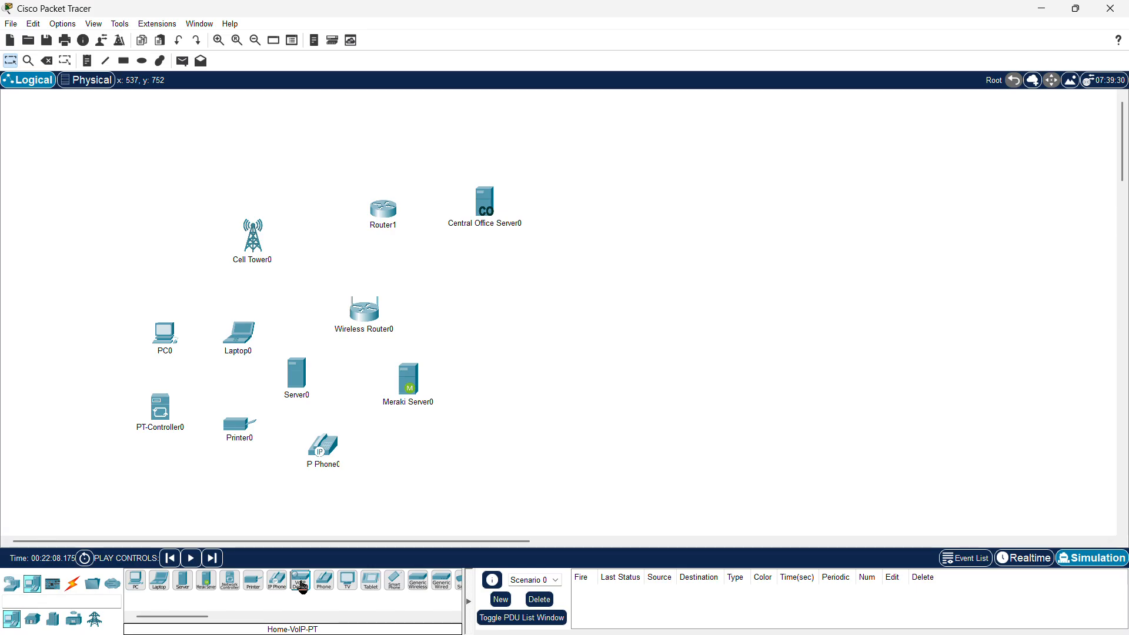
{"action": "left_click", "coordinate": [400, 459]}
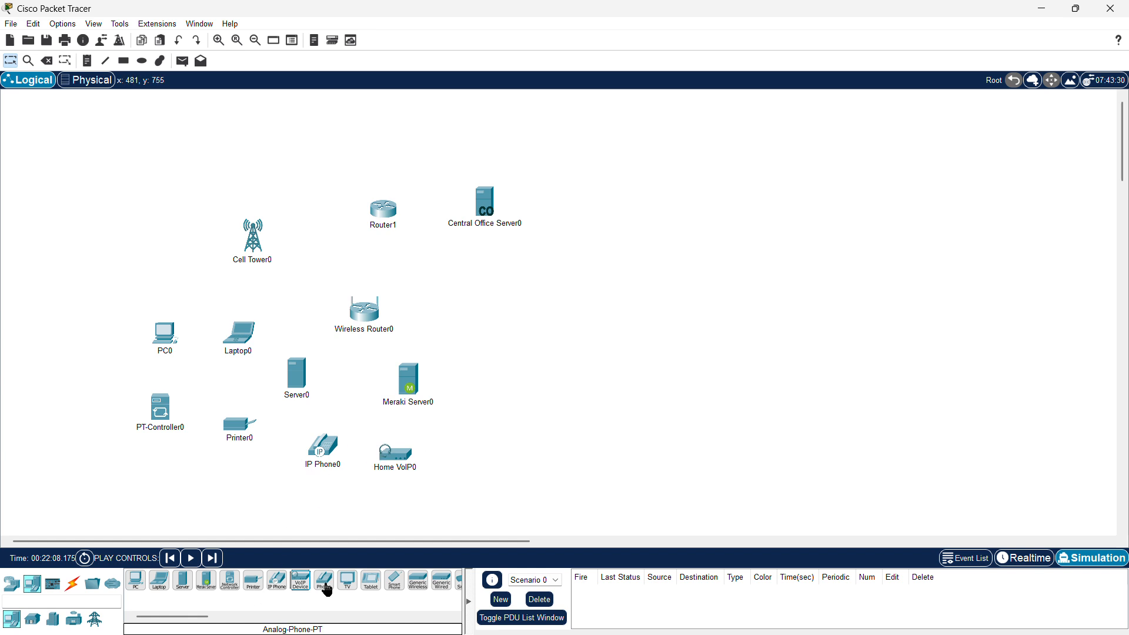
Add an analog Phone below the printer and a TV below and between the IP phone and the VoIP device
{"action": "left_click", "coordinate": [326, 583]}
{"action": "left_click", "coordinate": [255, 474]}
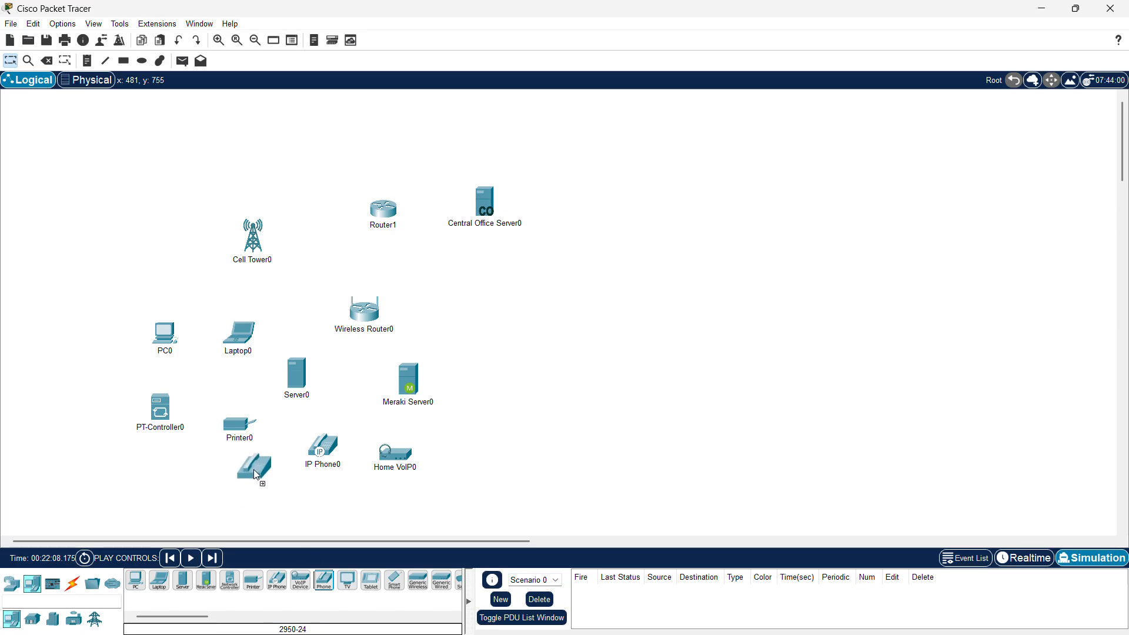
{"action": "left_click", "coordinate": [344, 590]}
{"action": "left_click", "coordinate": [362, 497]}
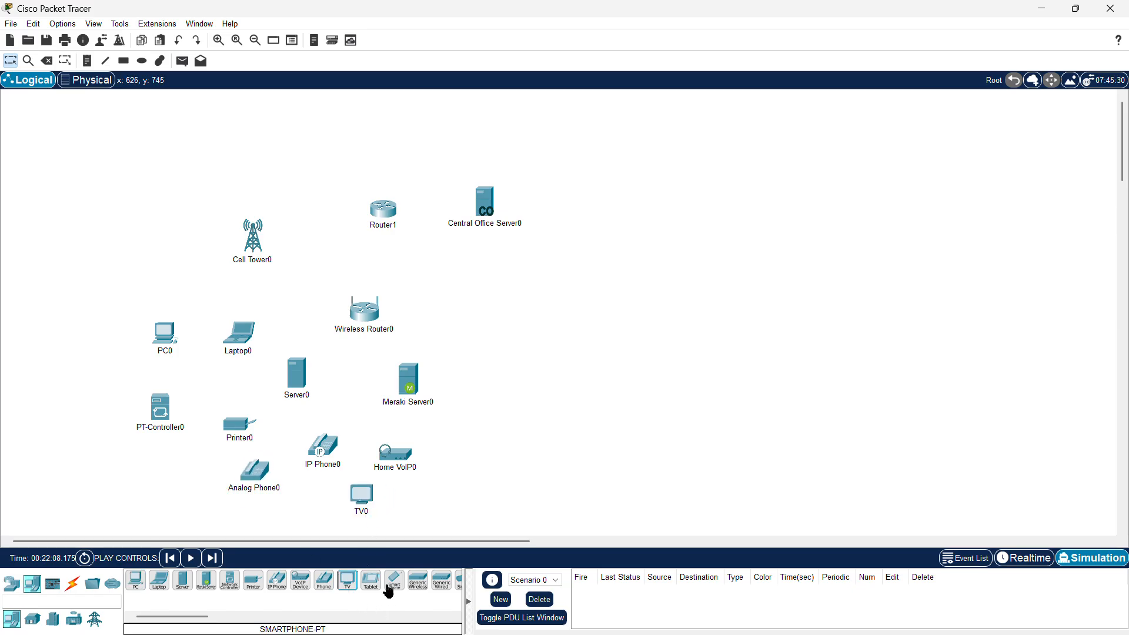
Add a Tablet beside the Home VoIP device and a Smartphone beside the TV
{"action": "left_click", "coordinate": [371, 582]}
{"action": "left_click", "coordinate": [476, 454]}
{"action": "left_click", "coordinate": [395, 581]}
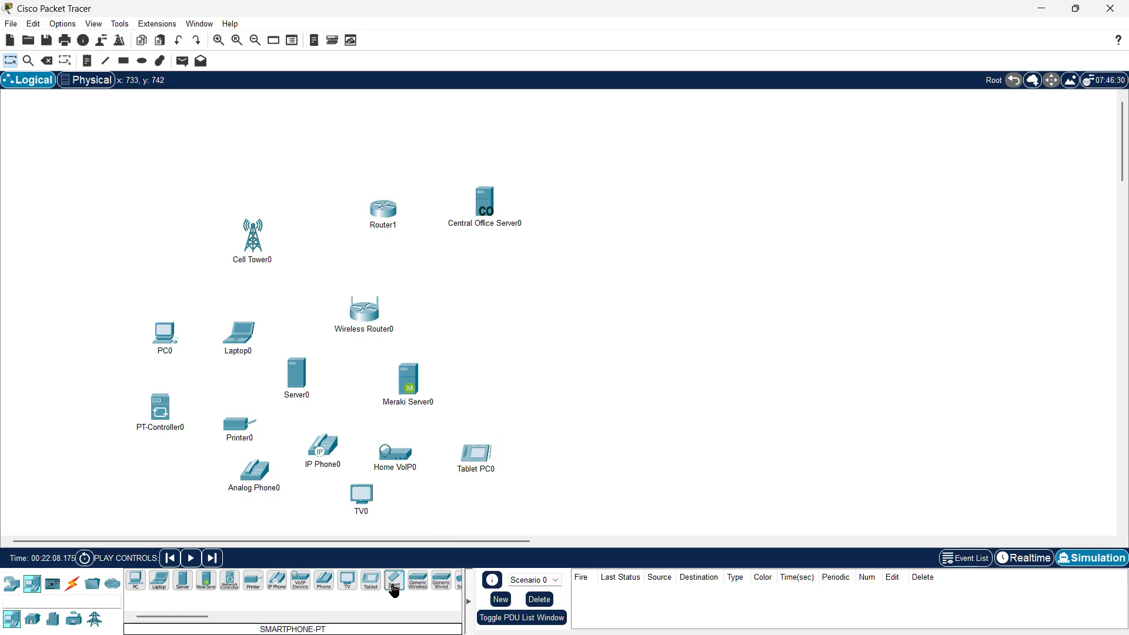
{"action": "left_click", "coordinate": [416, 494]}
Add a Generic Wireless end device below the network controller and a Generic Wired end device beside the Meraki server
{"action": "left_click", "coordinate": [418, 580]}
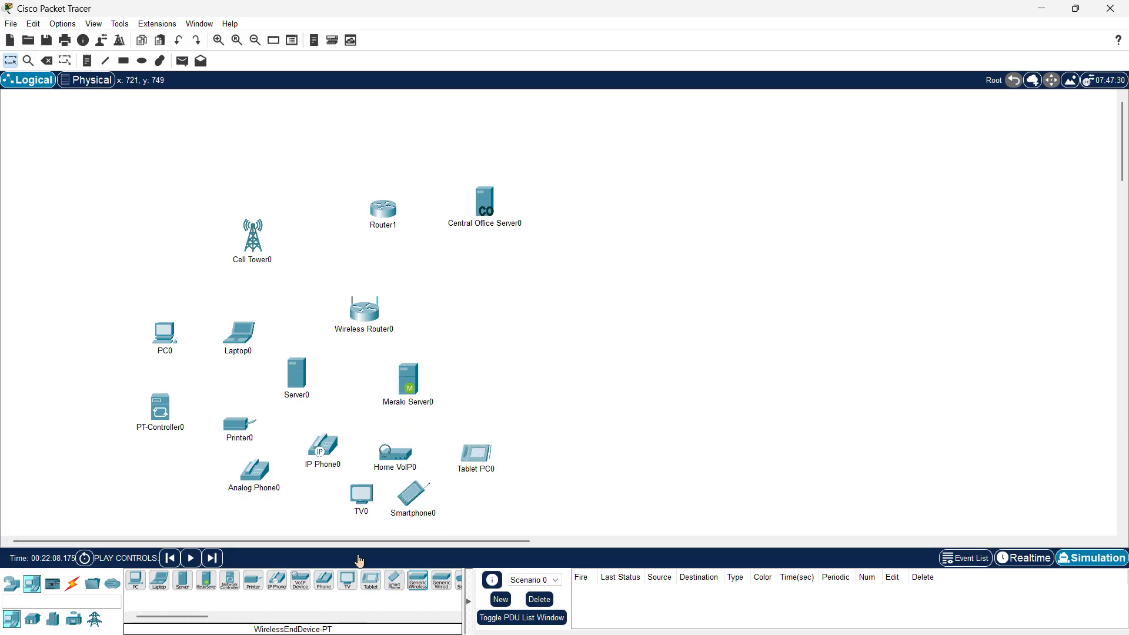
{"action": "left_click", "coordinate": [159, 487]}
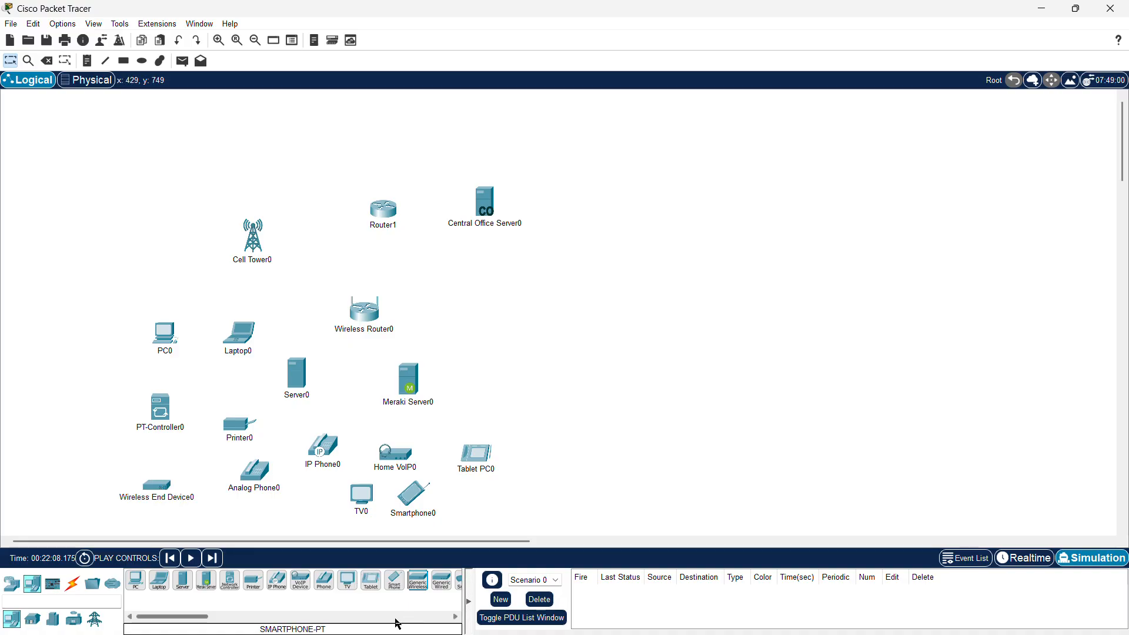
{"action": "scroll", "coordinate": [398, 604], "scroll_direction": "down", "scroll_amount": 3}
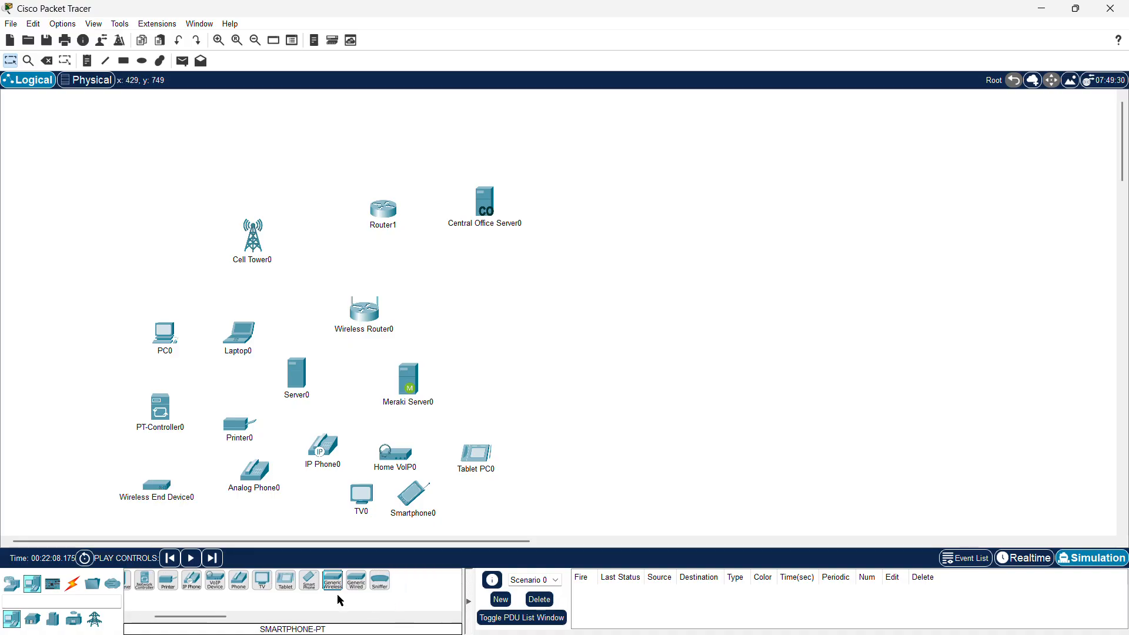
{"action": "left_click", "coordinate": [352, 588]}
{"action": "left_click", "coordinate": [474, 379]}
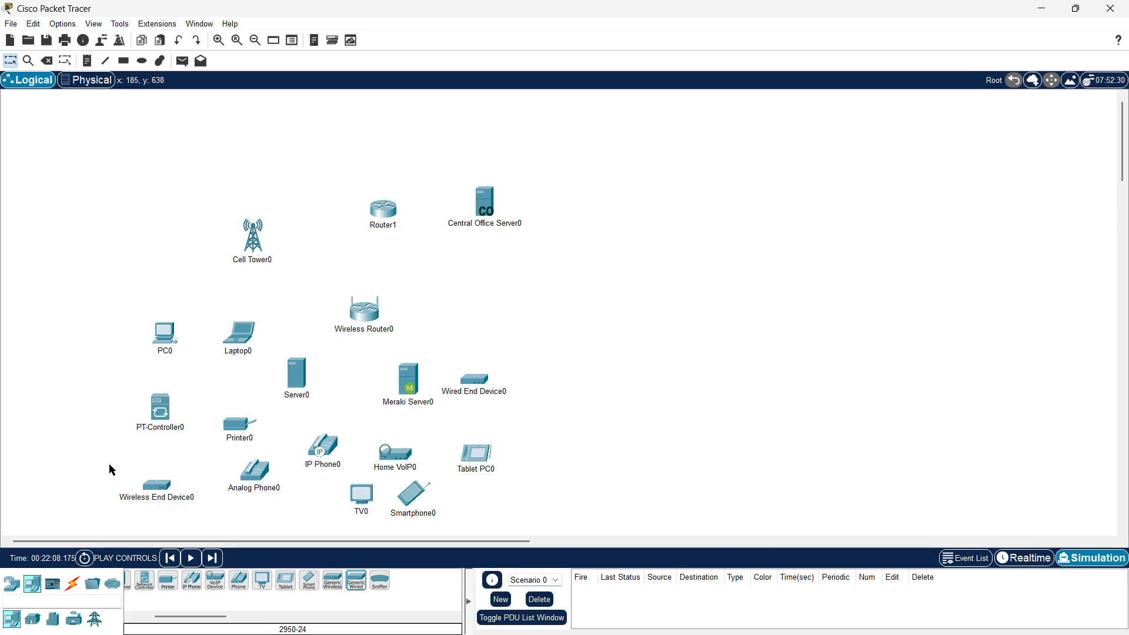
{"action": "left_click_drag", "start_coordinate": [111, 471], "coordinate": [219, 511]}
{"action": "left_click_drag", "start_coordinate": [462, 360], "coordinate": [520, 412]}
{"action": "left_click_drag", "start_coordinate": [99, 462], "coordinate": [267, 534]}
Place a Sniffer in the empty area beside the wired end device and select it
{"action": "left_click", "coordinate": [389, 595]}
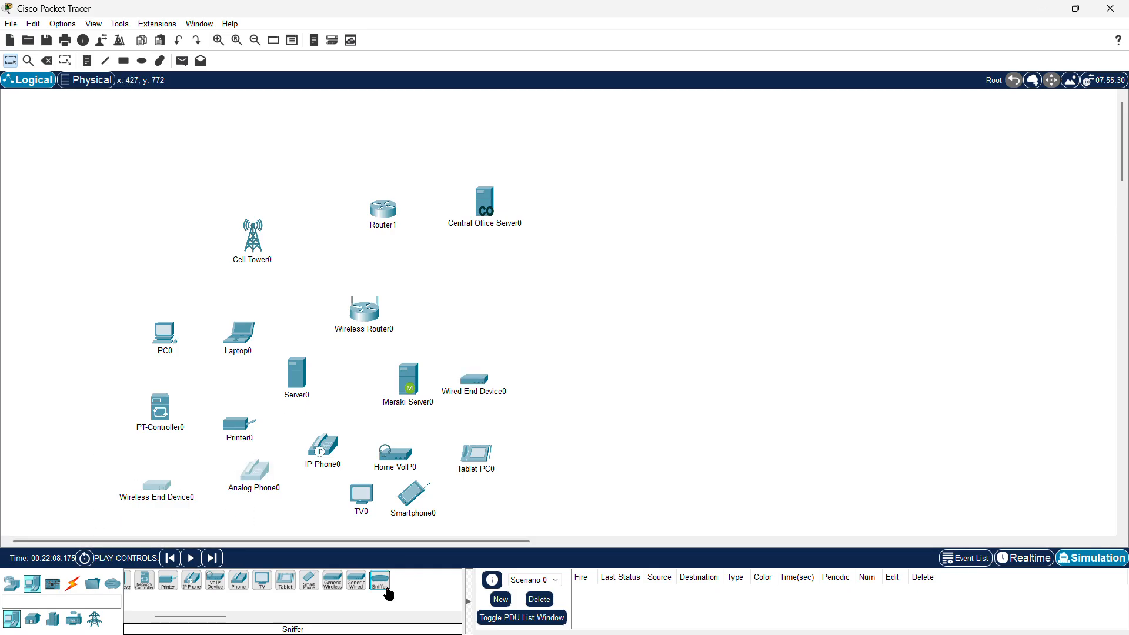
{"action": "left_click", "coordinate": [602, 389]}
{"action": "left_click", "coordinate": [588, 333]}
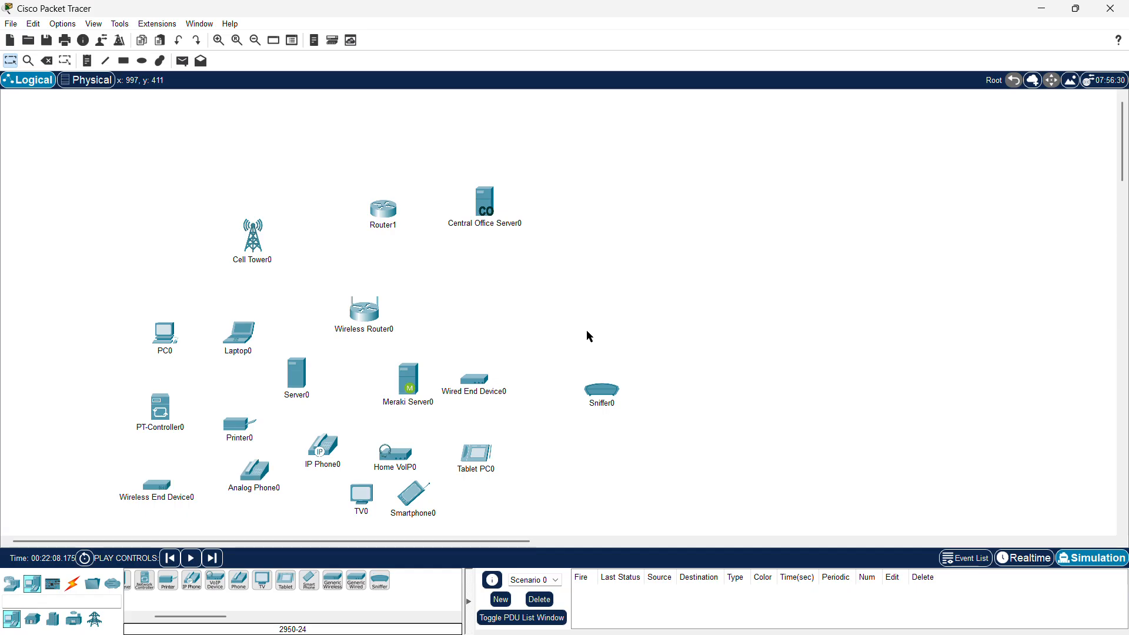
{"action": "left_click_drag", "start_coordinate": [587, 333], "coordinate": [632, 486]}
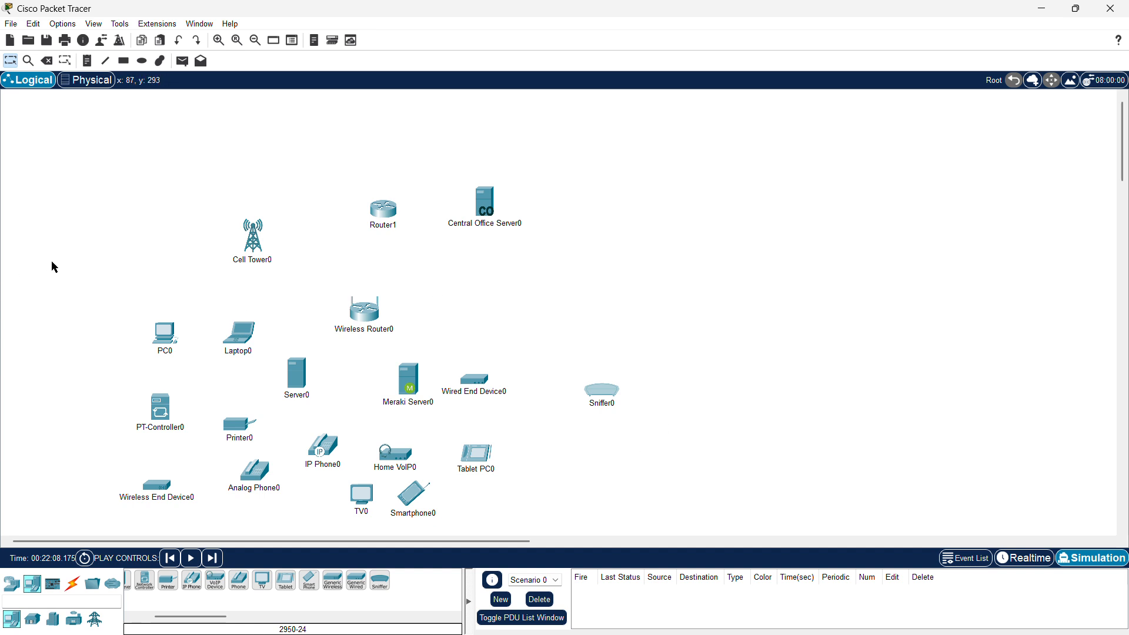
{"action": "left_click_drag", "start_coordinate": [52, 263], "coordinate": [643, 546]}
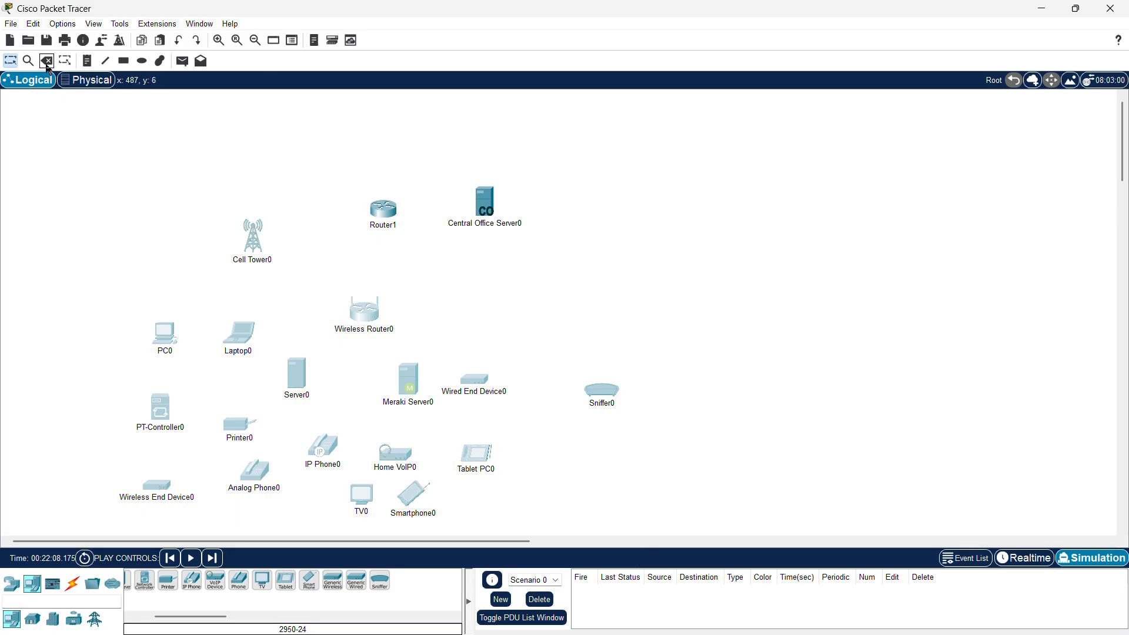
{"action": "left_click", "coordinate": [47, 64]}
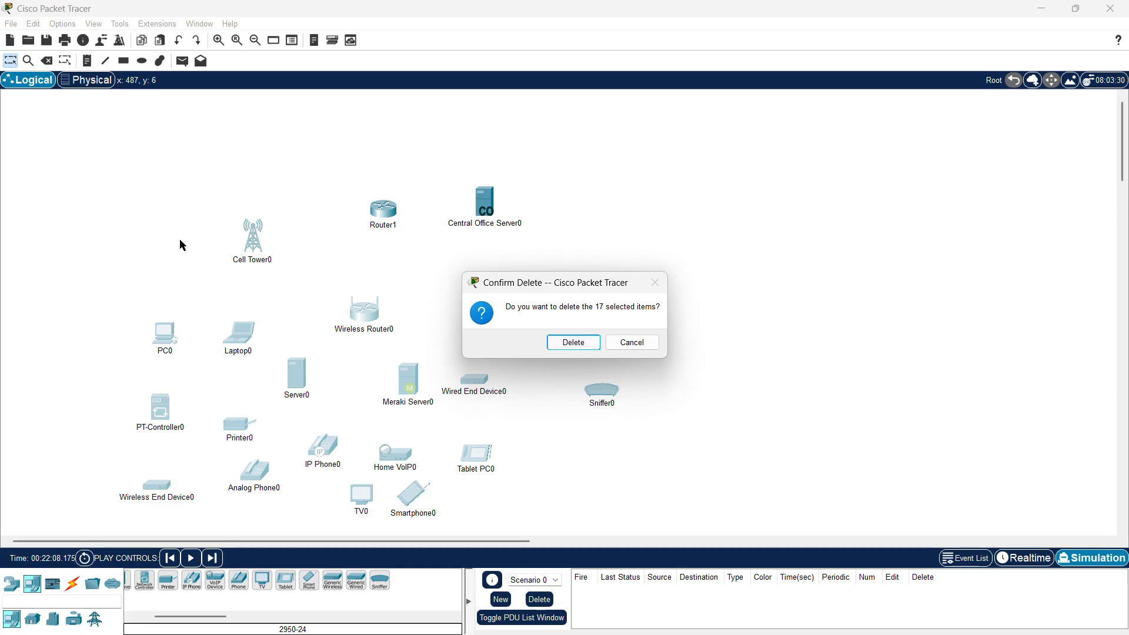
{"action": "left_click", "coordinate": [643, 345]}
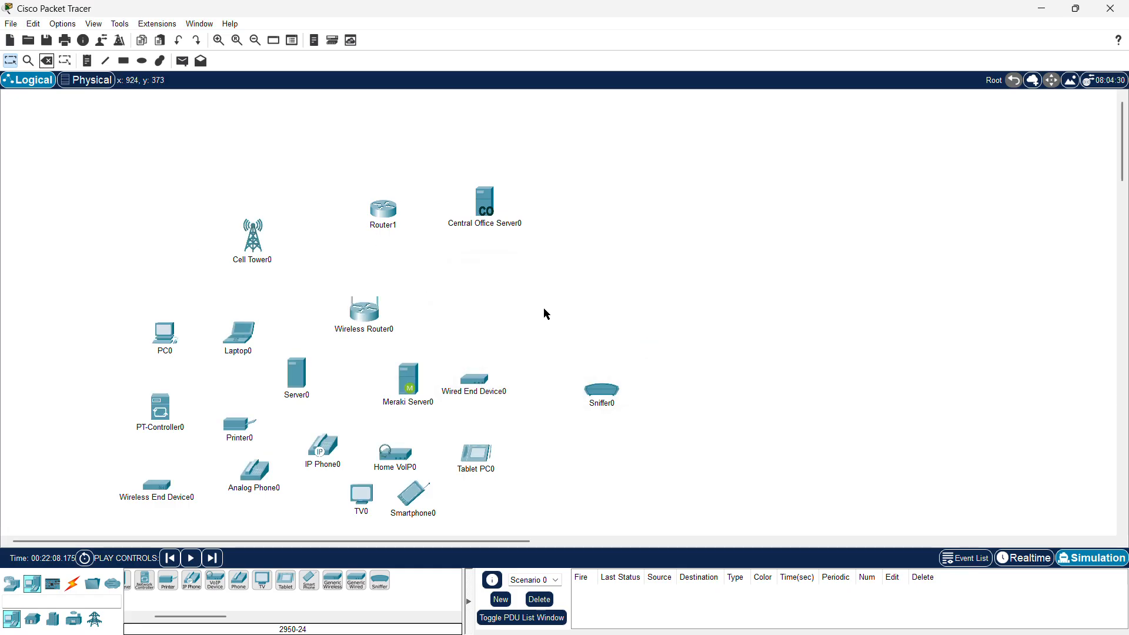
Delete the cell tower from the workspace
{"action": "left_click", "coordinate": [253, 239]}
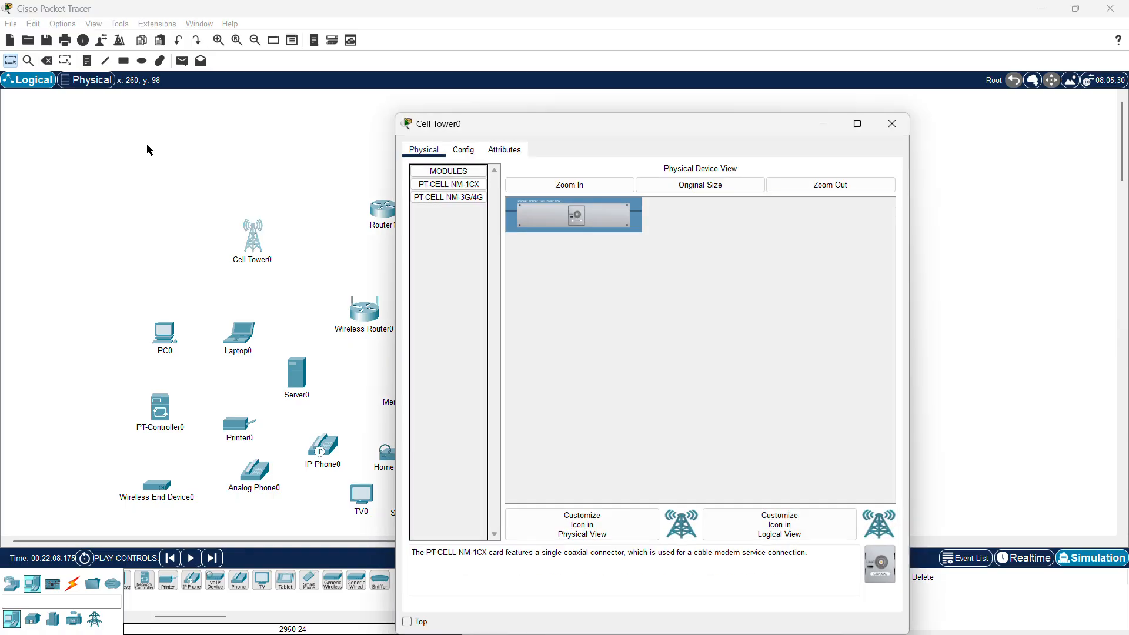
{"action": "left_click", "coordinate": [891, 124]}
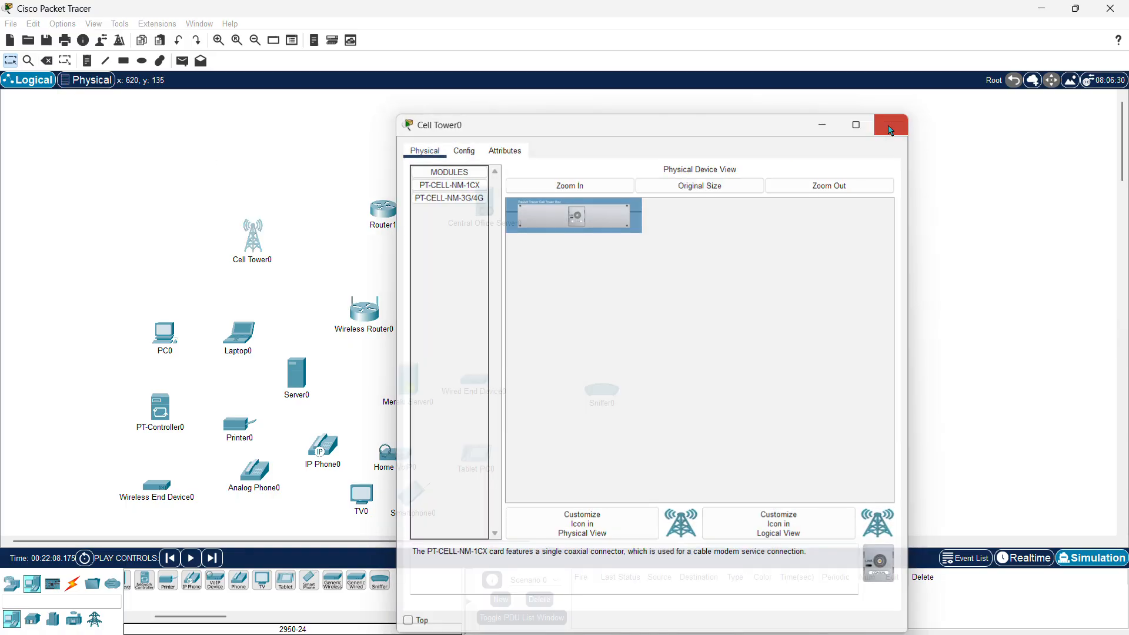
{"action": "left_click", "coordinate": [47, 60]}
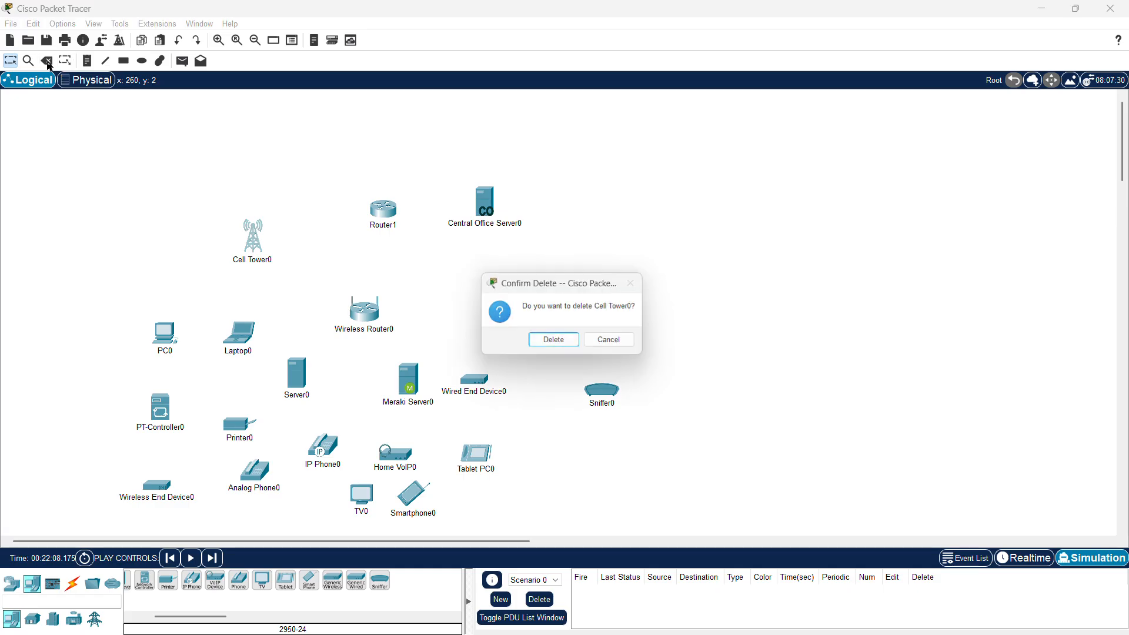
{"action": "key", "text": "Return"}
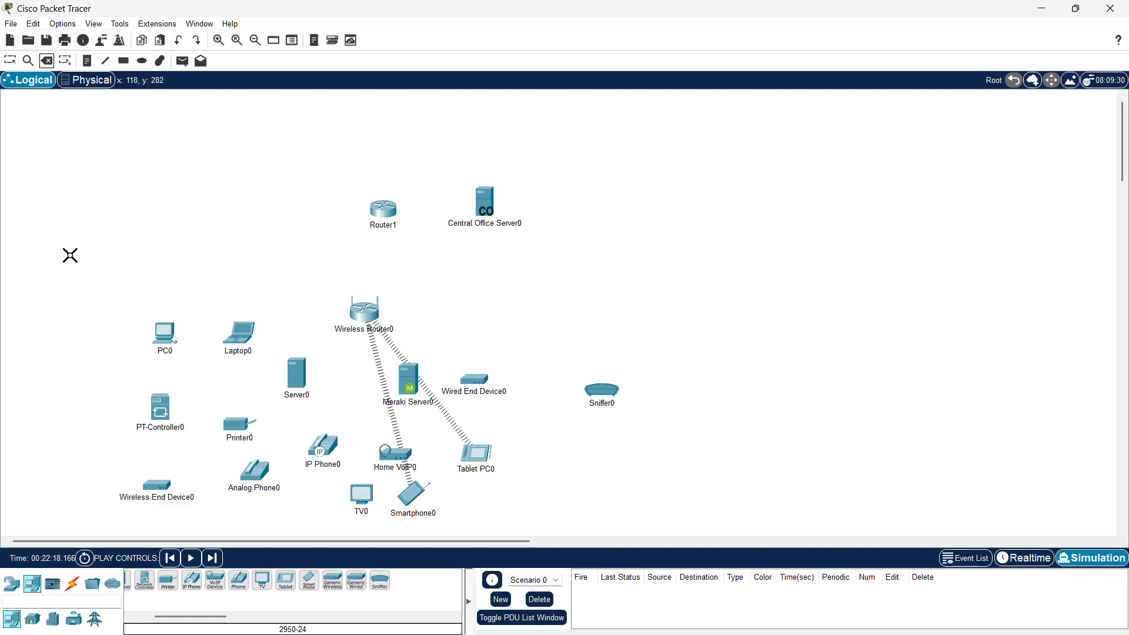
Delete the wireless router together with all end devices and the sniffer, keeping Router1 and the Central Office Server
{"action": "left_click", "coordinate": [11, 62]}
{"action": "left_click_drag", "start_coordinate": [71, 274], "coordinate": [682, 532]}
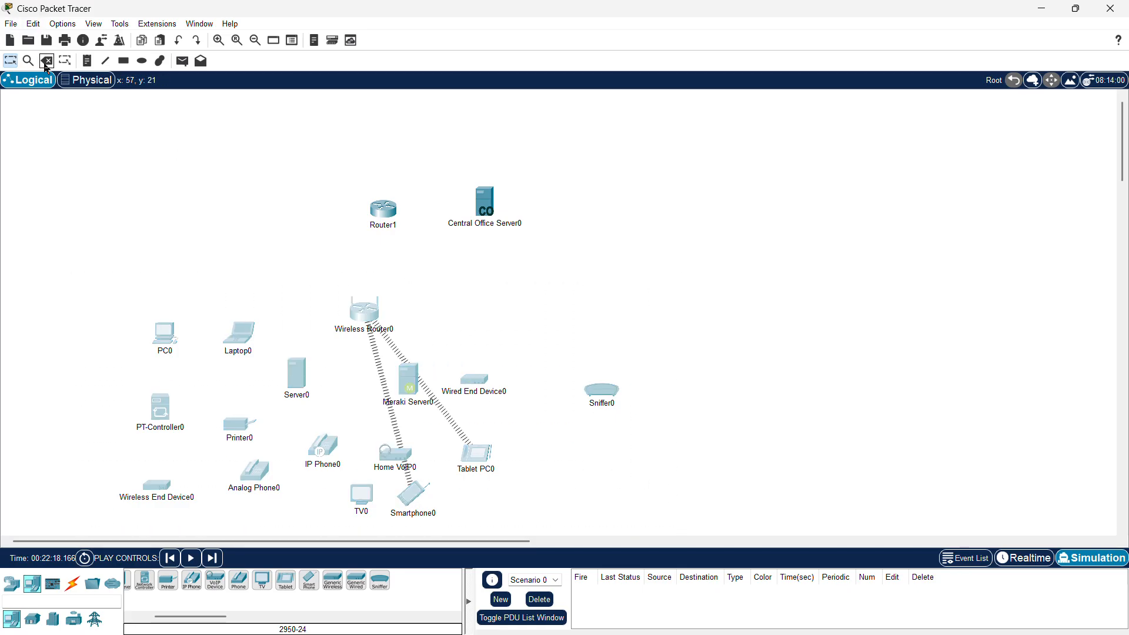
{"action": "left_click", "coordinate": [46, 61]}
{"action": "key", "text": "Return"}
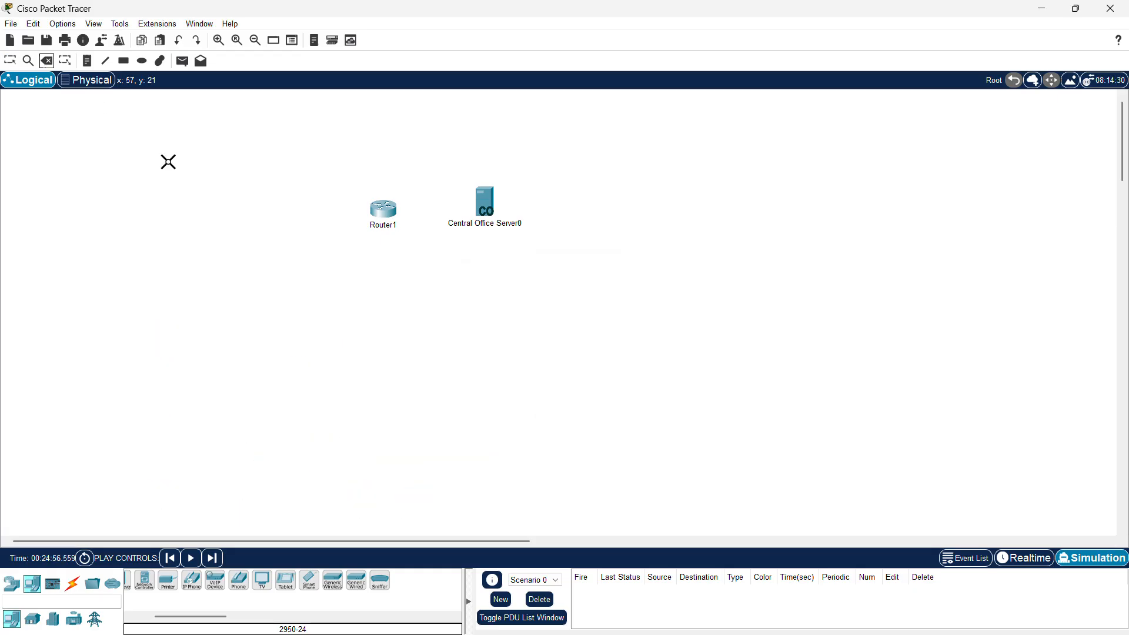
Delete the Central Office Server from the workspace
{"action": "left_click", "coordinate": [11, 60]}
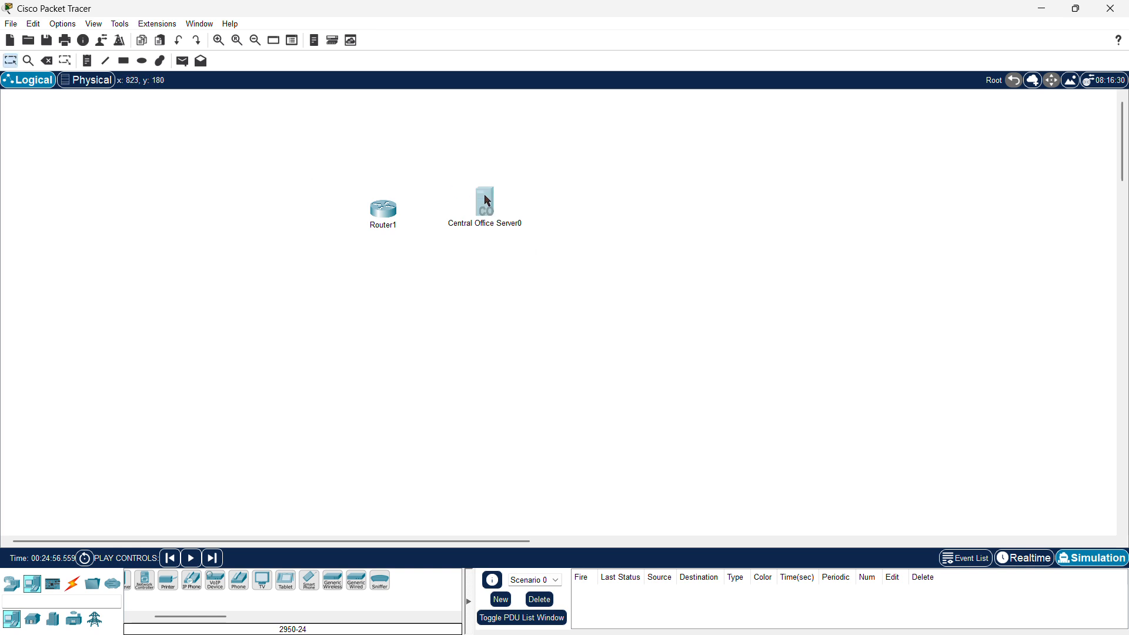
{"action": "left_click", "coordinate": [483, 200]}
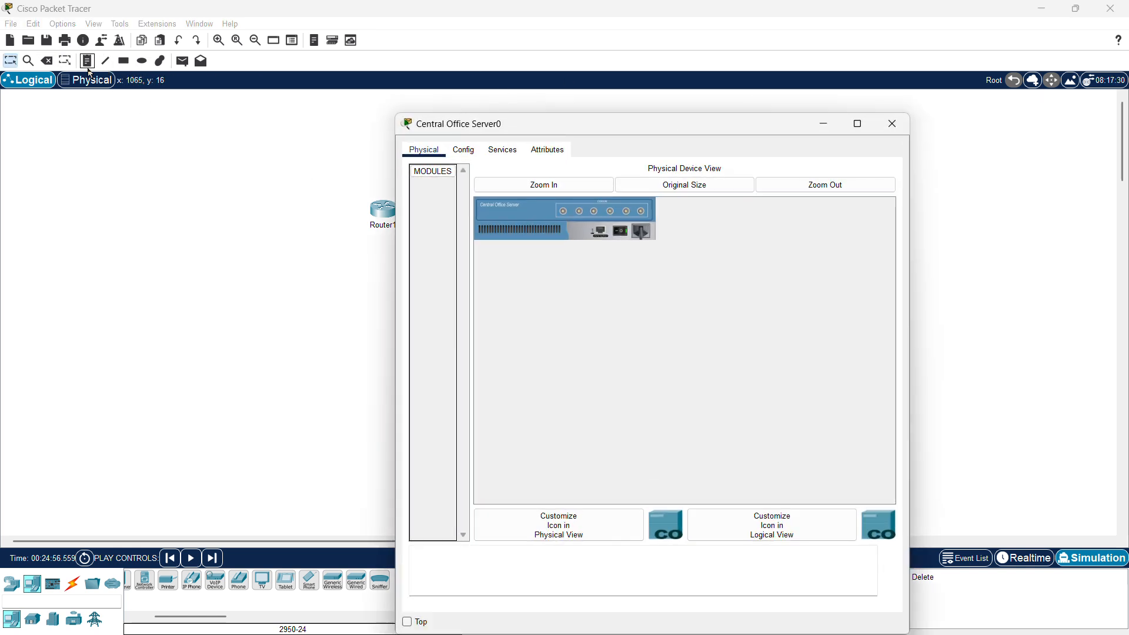
{"action": "left_click", "coordinate": [51, 64]}
{"action": "key", "text": "Return"}
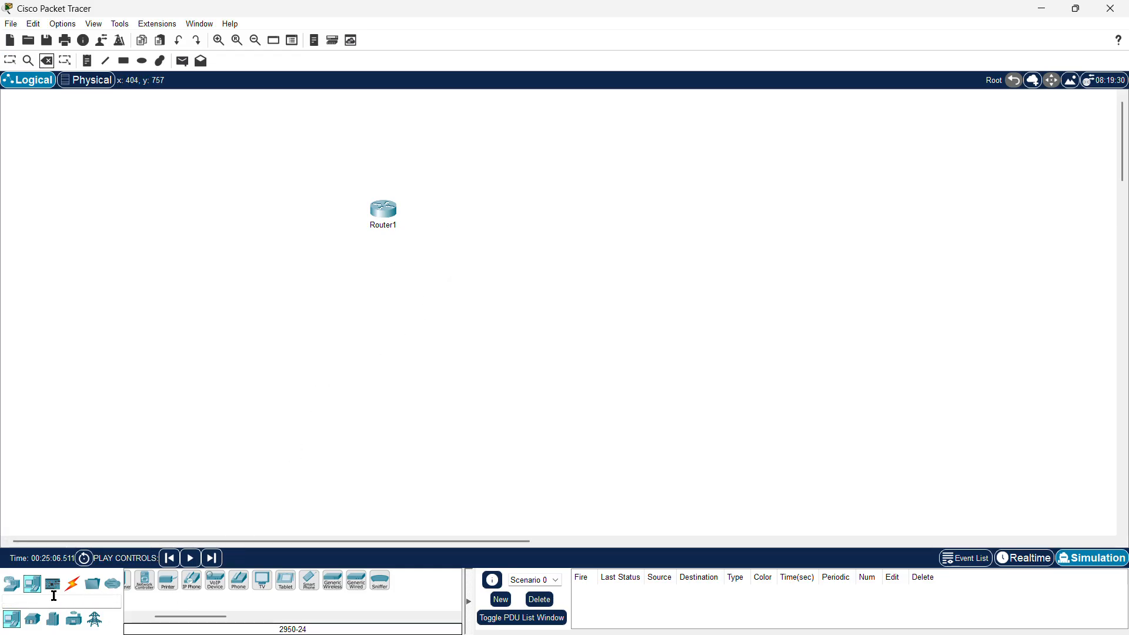
Place a 2911 router slightly below and to the right of Router1
{"action": "left_click", "coordinate": [17, 593]}
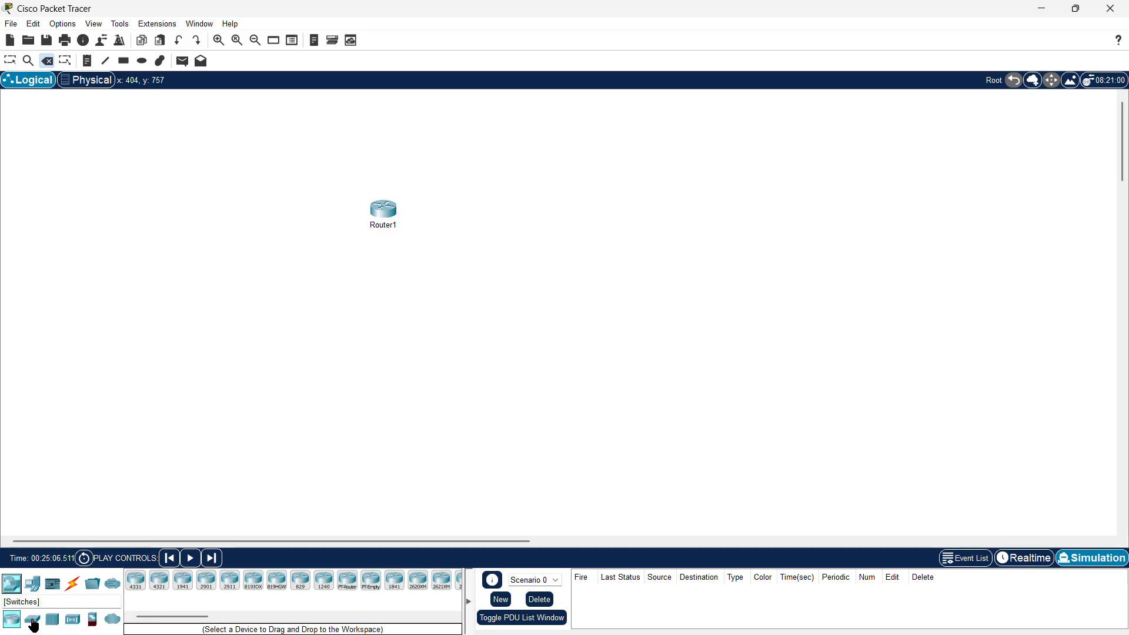
{"action": "left_click", "coordinate": [244, 587]}
{"action": "left_click", "coordinate": [516, 239]}
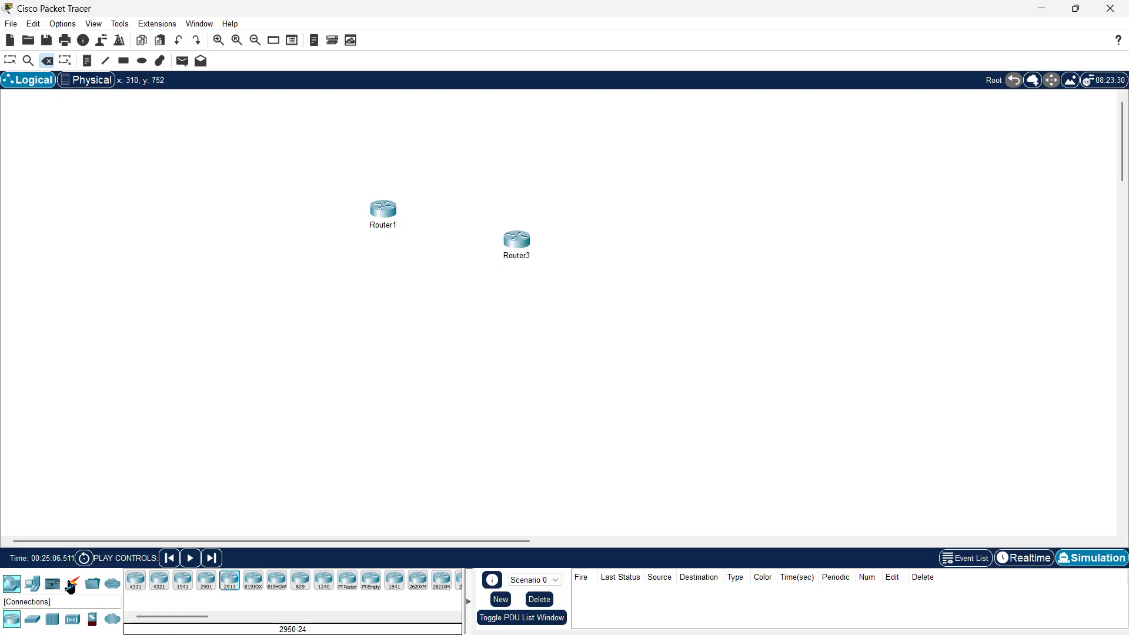
Place a 2960 switch to the left of Router1
{"action": "left_click", "coordinate": [72, 585]}
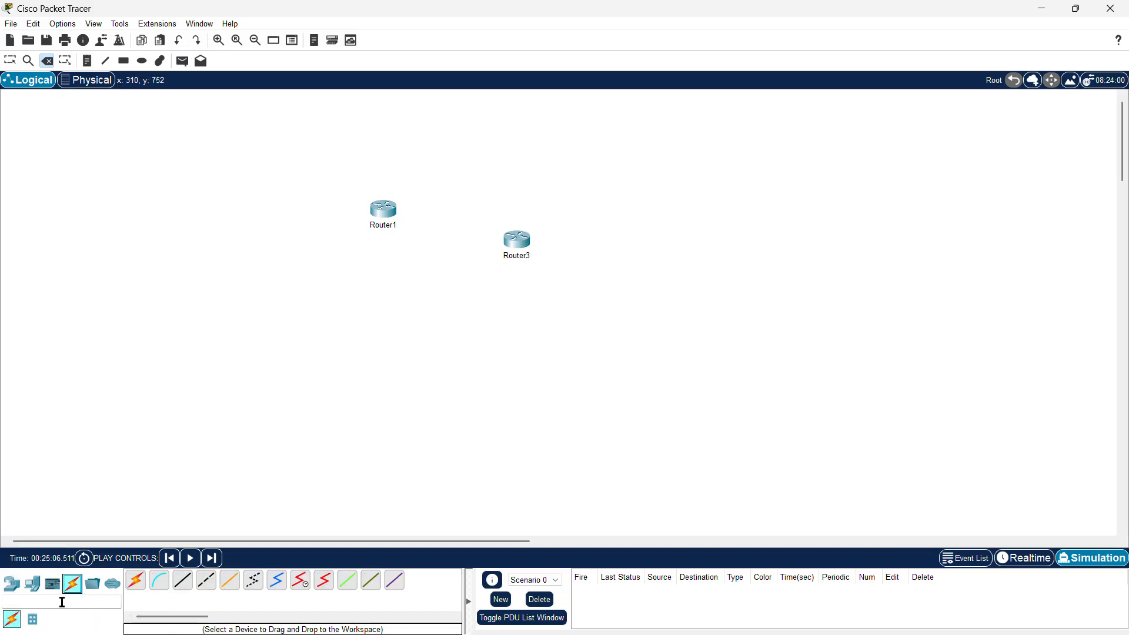
{"action": "left_click", "coordinate": [10, 585]}
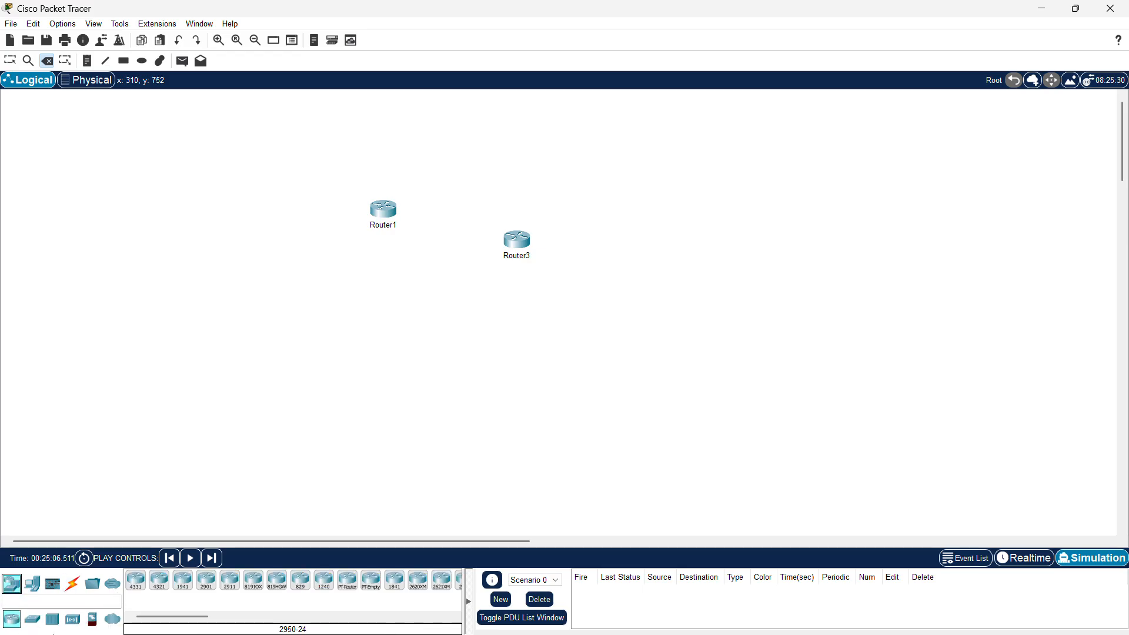
{"action": "left_click", "coordinate": [32, 619]}
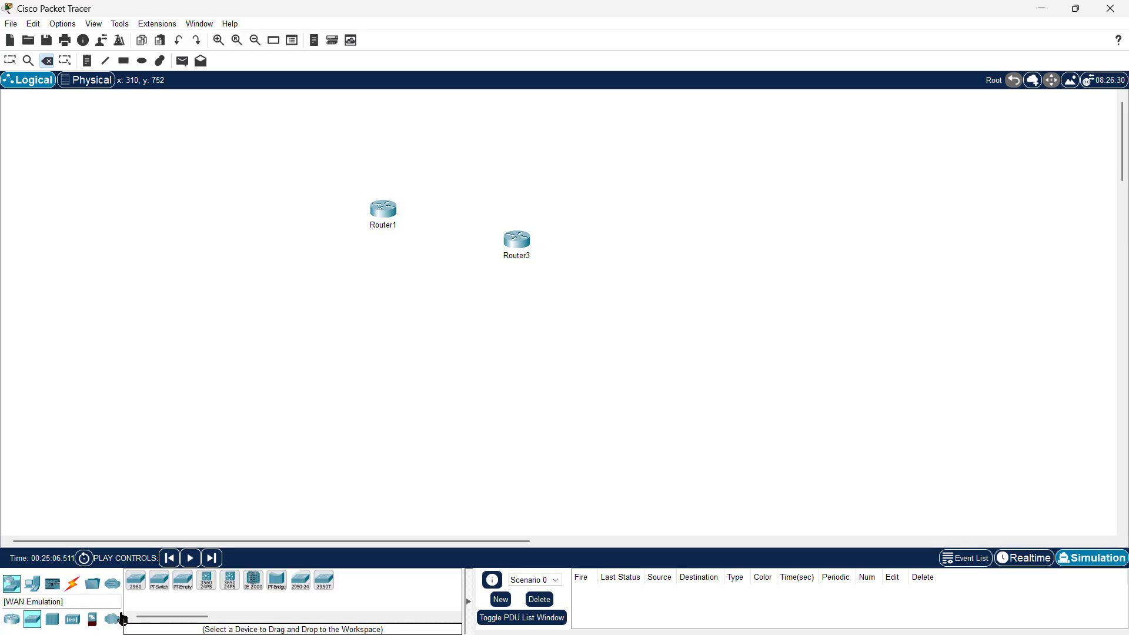
{"action": "left_click", "coordinate": [144, 589]}
{"action": "left_click", "coordinate": [248, 224]}
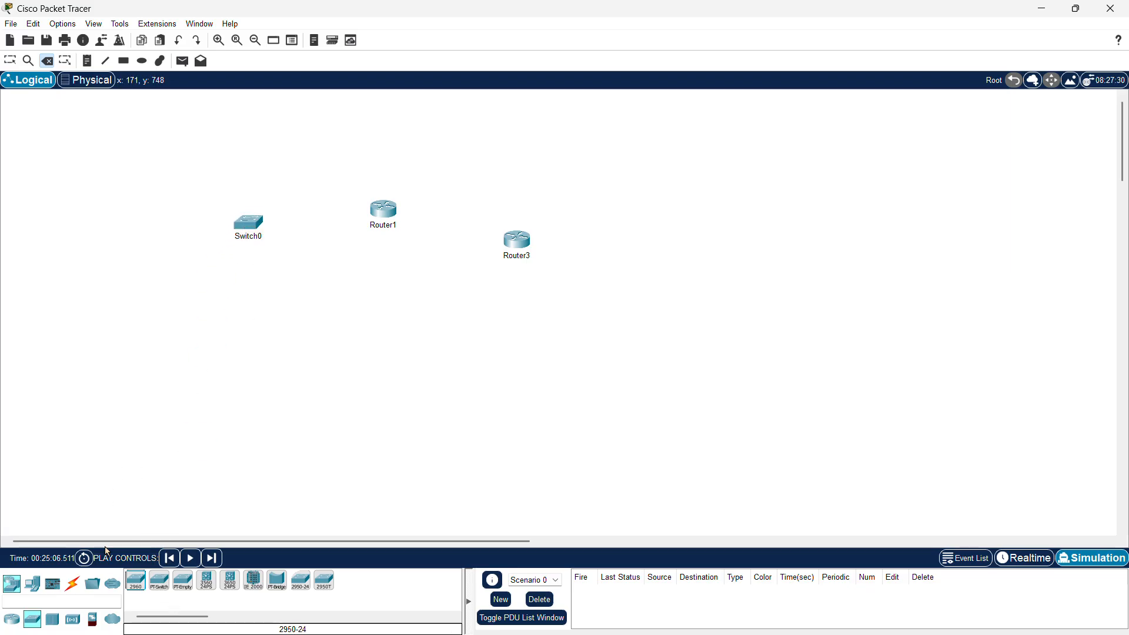
Display the available connection types, and move the switch slightly downward in the workspace
{"action": "left_click", "coordinate": [72, 587]}
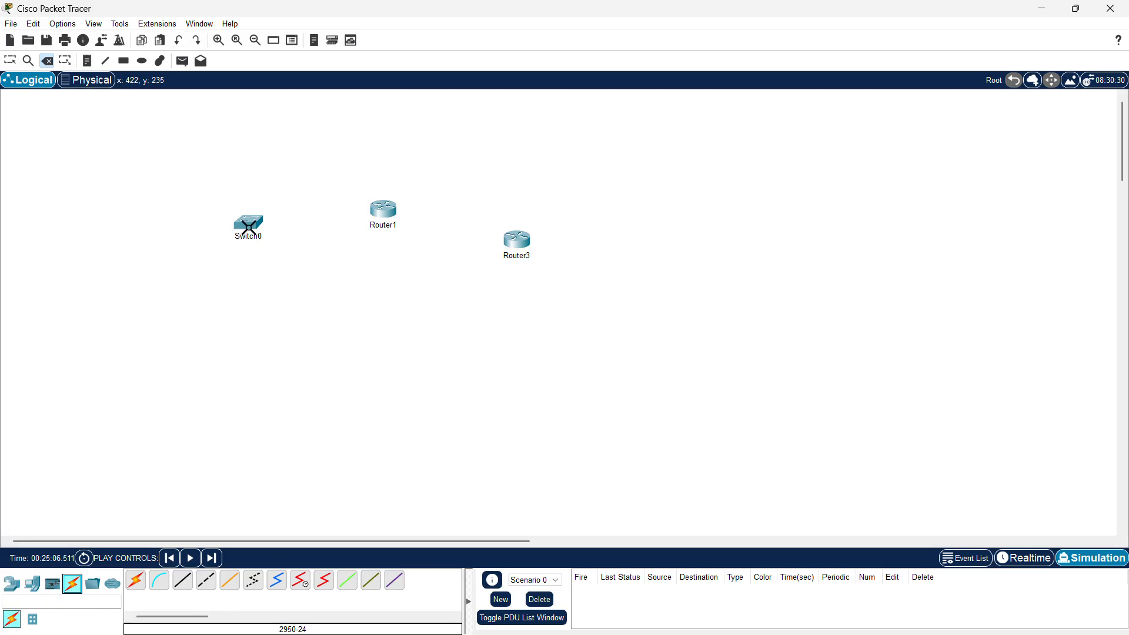
{"action": "left_click", "coordinate": [10, 60]}
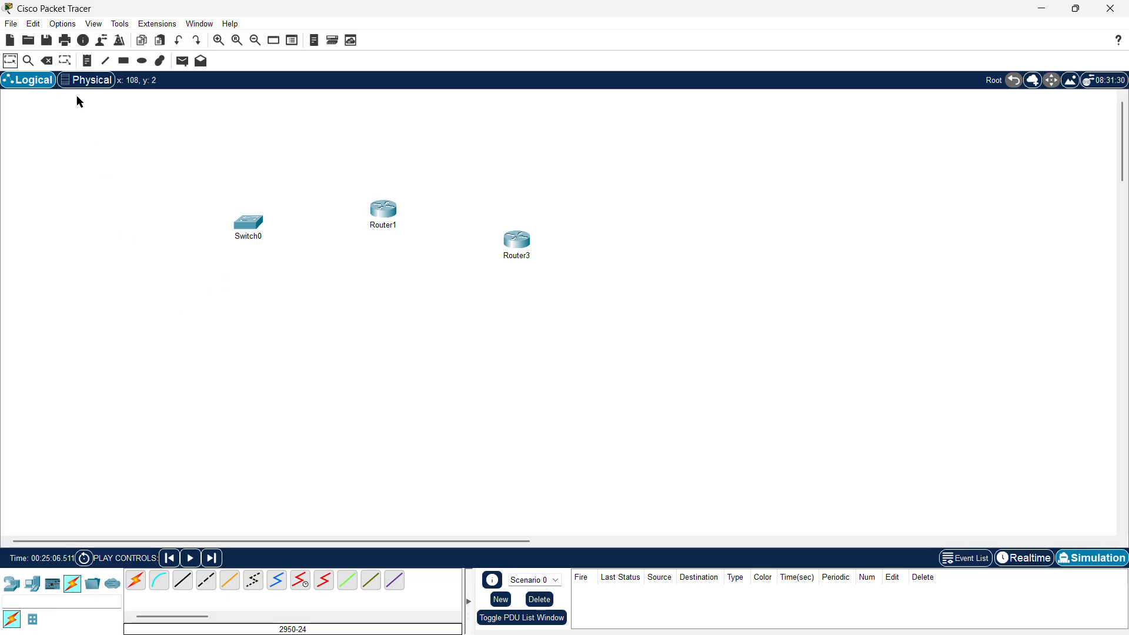
{"action": "left_click_drag", "start_coordinate": [243, 224], "coordinate": [242, 253]}
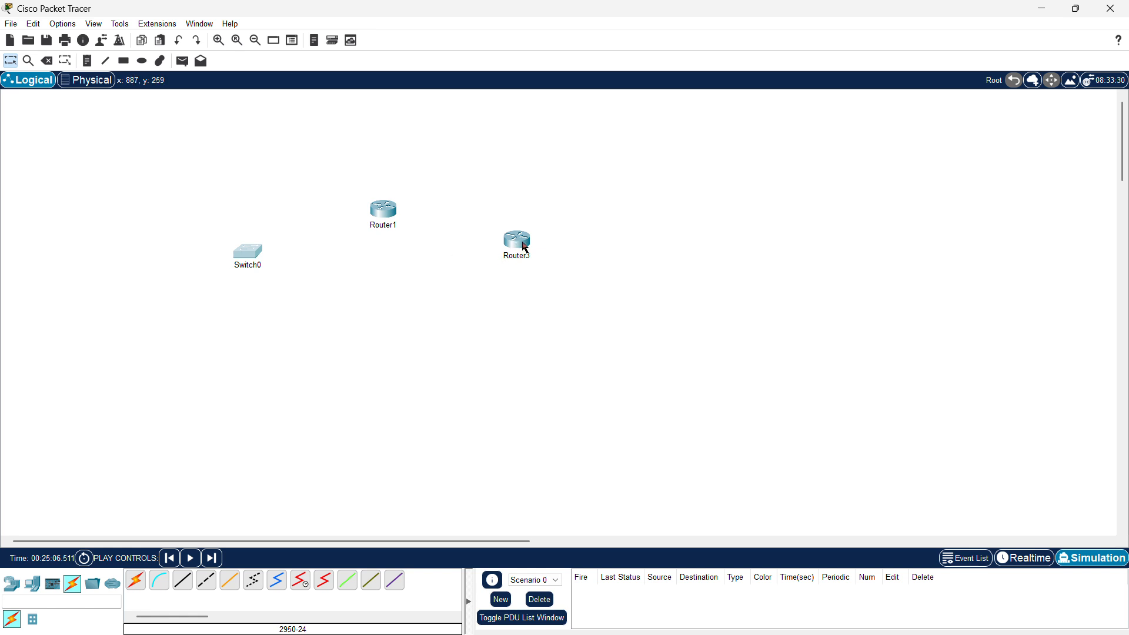
Nudge Router3 slightly downward, and connect Router1's GigabitEthernet0/0 to Switch0's FastEthernet0/1 with a Copper Straight-Through cable
{"action": "mouse_move", "coordinate": [527, 246]}
{"action": "left_mouse_down"}
{"action": "mouse_move", "coordinate": [508, 249]}
{"action": "mouse_move", "coordinate": [522, 262]}
{"action": "left_mouse_up"}
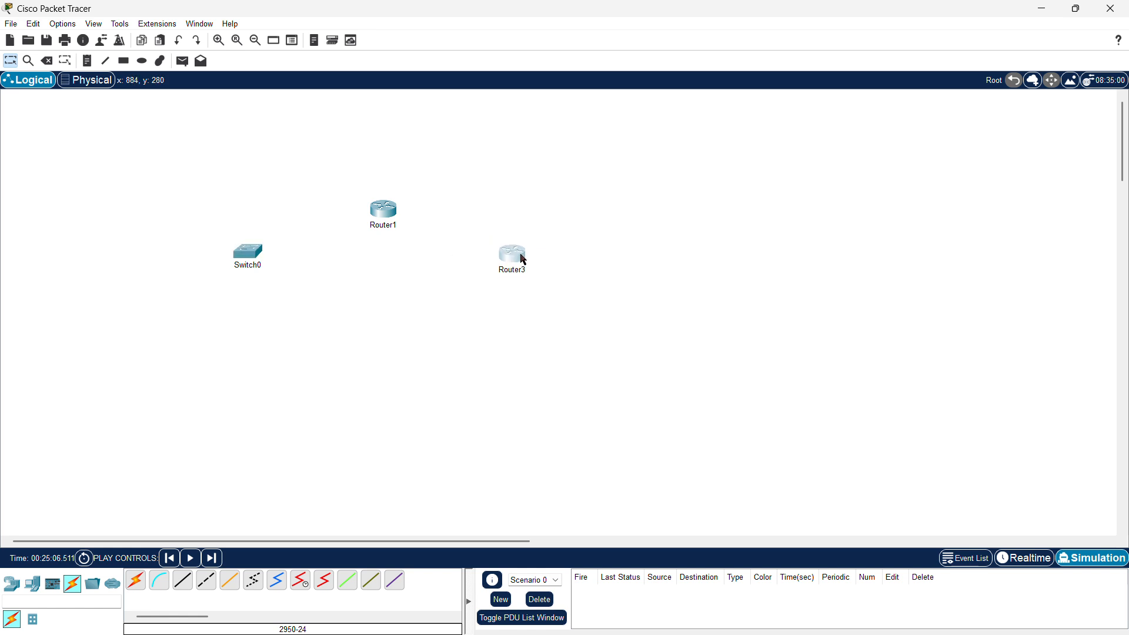
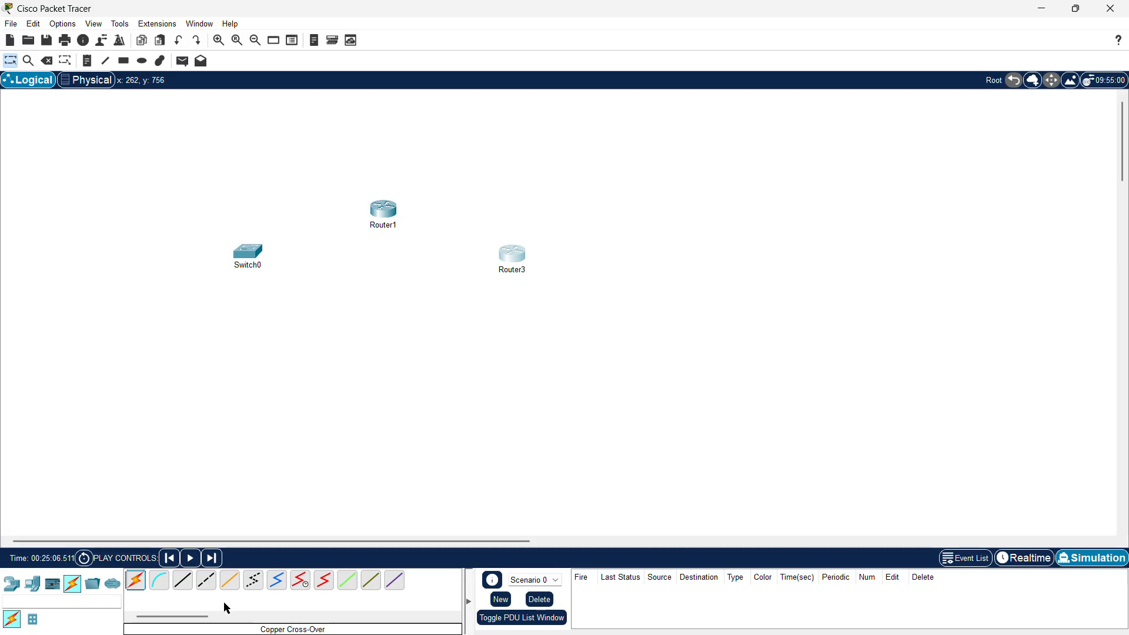
{"action": "left_click", "coordinate": [183, 581]}
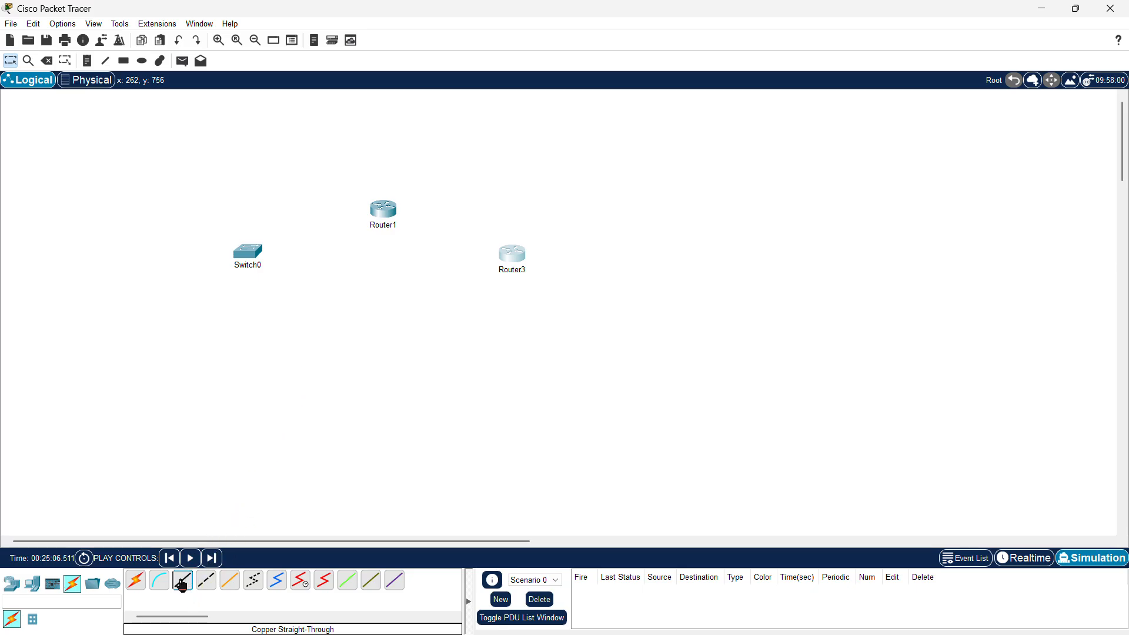
{"action": "left_click", "coordinate": [183, 585]}
{"action": "left_click", "coordinate": [385, 215]}
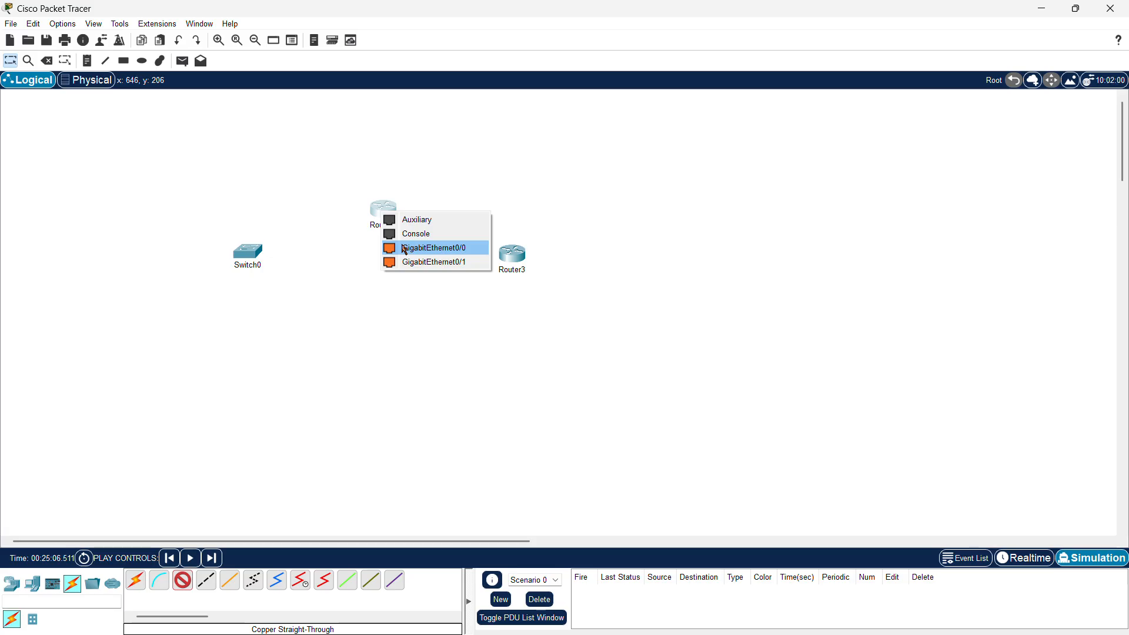
{"action": "left_click", "coordinate": [405, 249]}
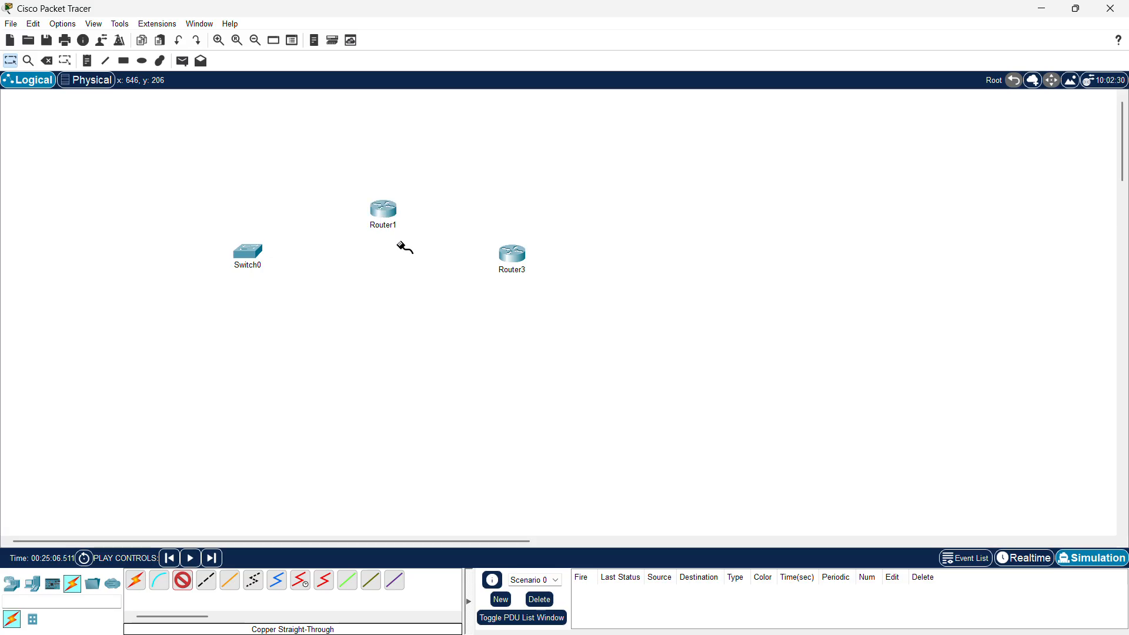
{"action": "left_click", "coordinate": [253, 260]}
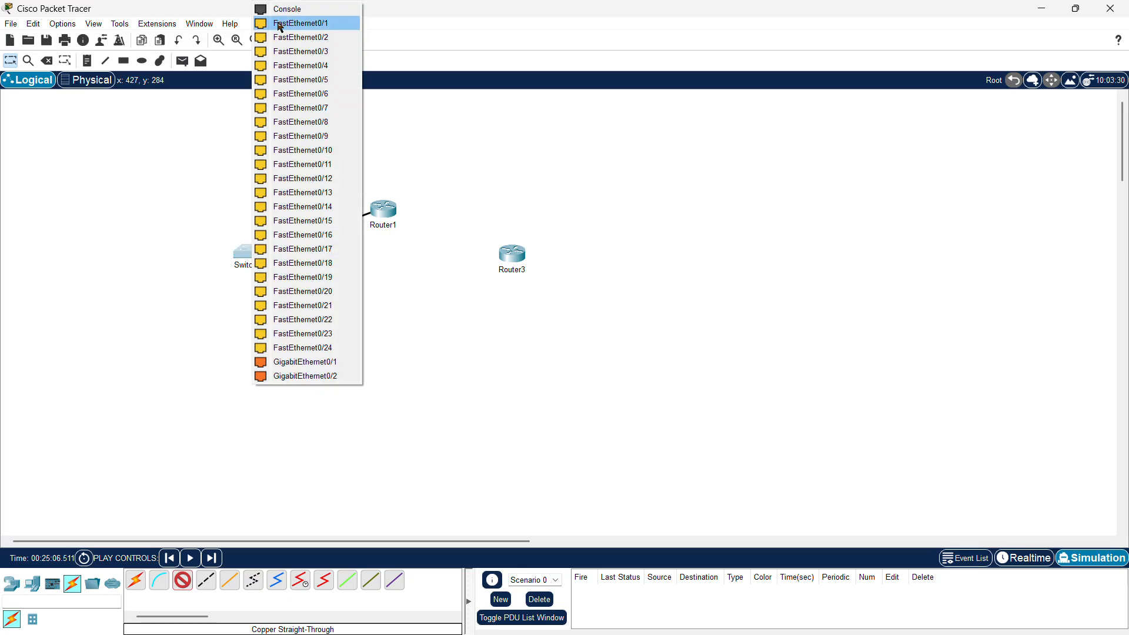
{"action": "left_click", "coordinate": [284, 24]}
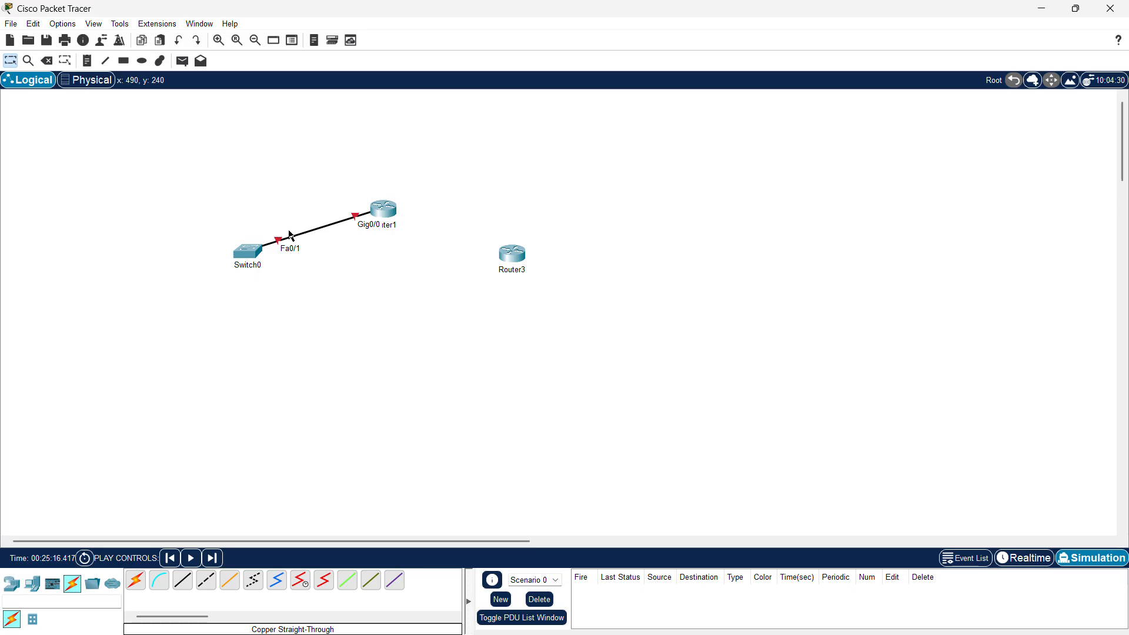
View the physical layout of Switch0 in its device window, and close the window
{"action": "left_click", "coordinate": [250, 254]}
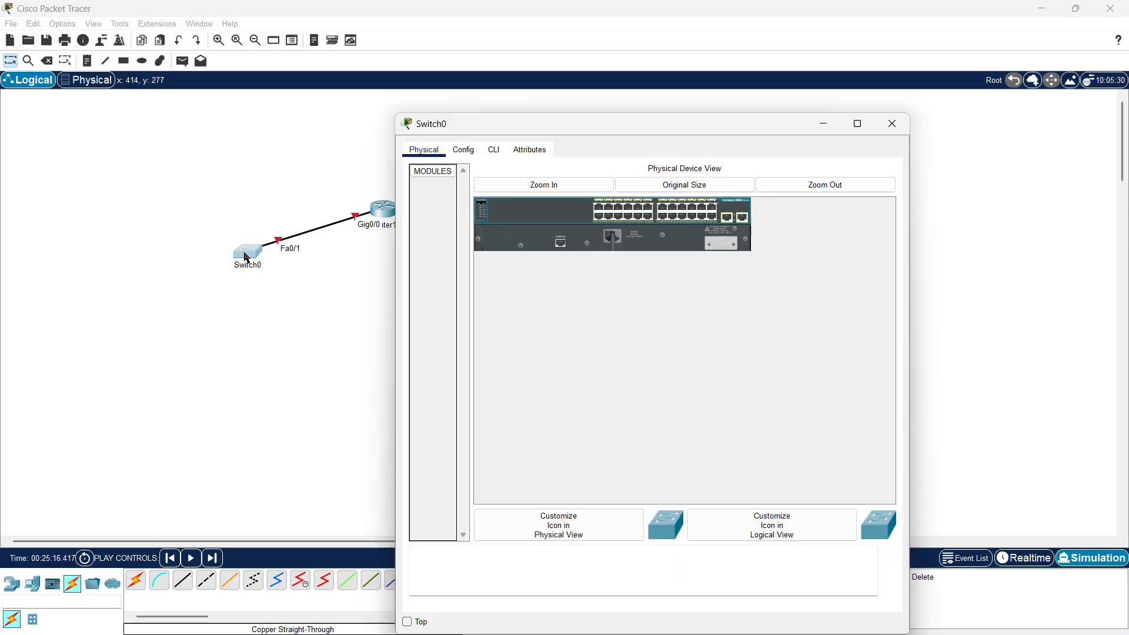
{"action": "left_click", "coordinate": [891, 121]}
{"action": "left_click", "coordinate": [252, 254]}
{"action": "left_click", "coordinate": [492, 27]}
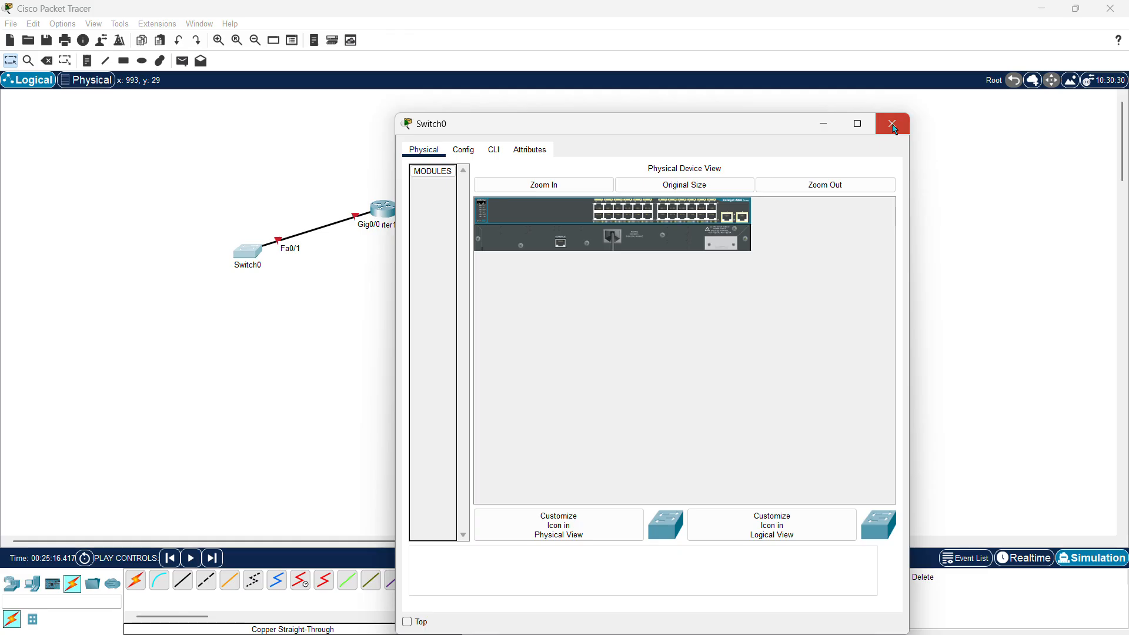
{"action": "left_click", "coordinate": [893, 125]}
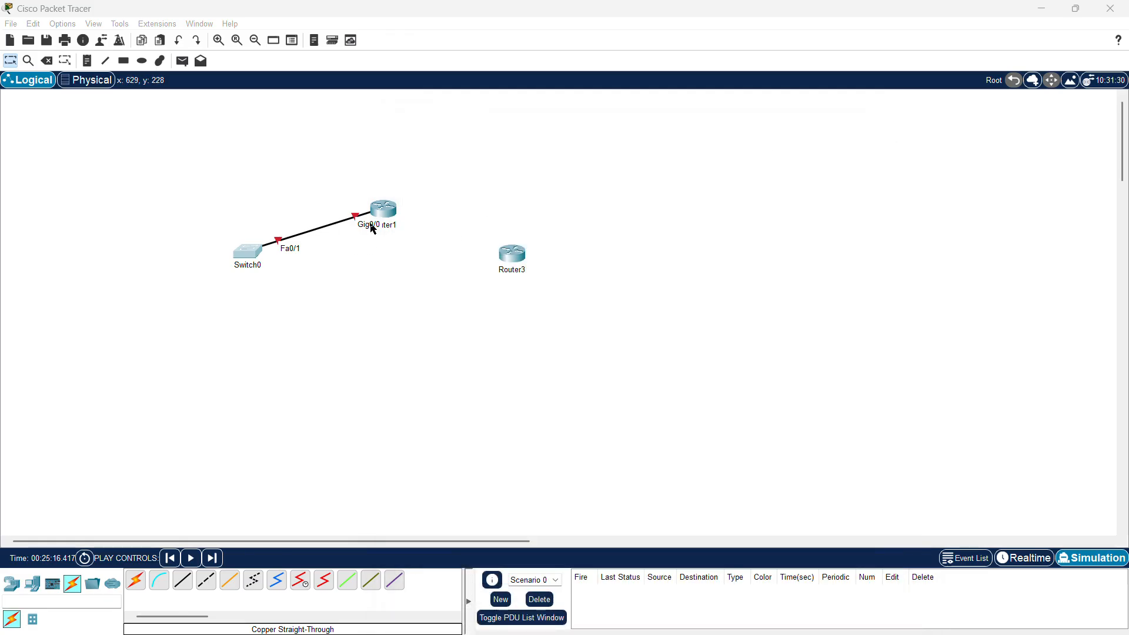
Enlarge Switch0's physical device view and examine its front-panel mode button and rear panel
{"action": "left_click", "coordinate": [261, 252]}
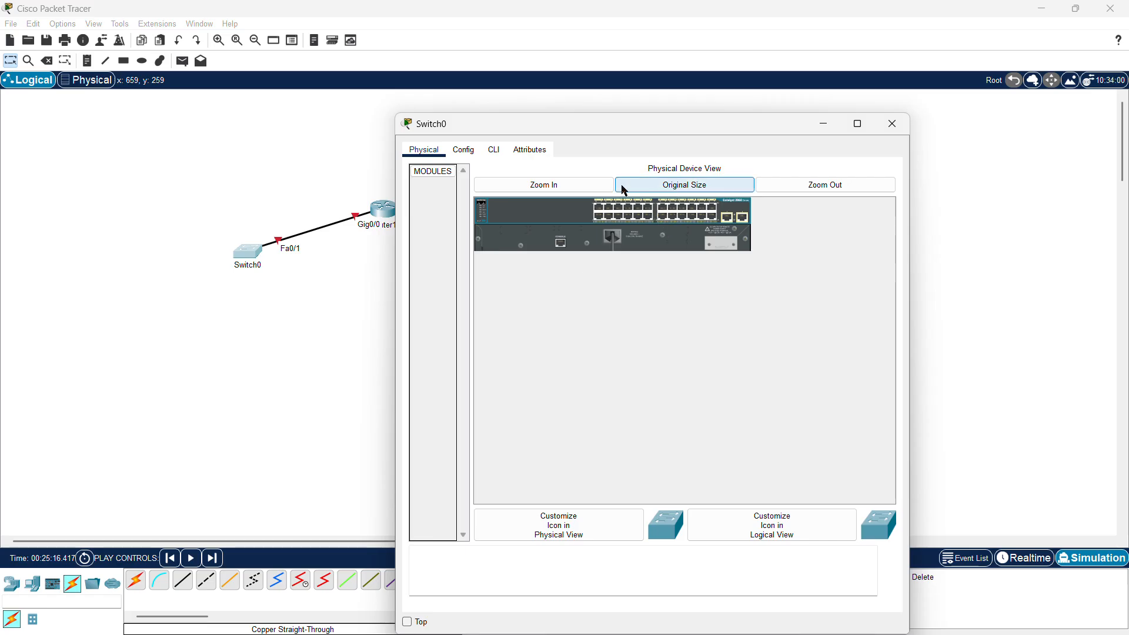
{"action": "left_click", "coordinate": [571, 189]}
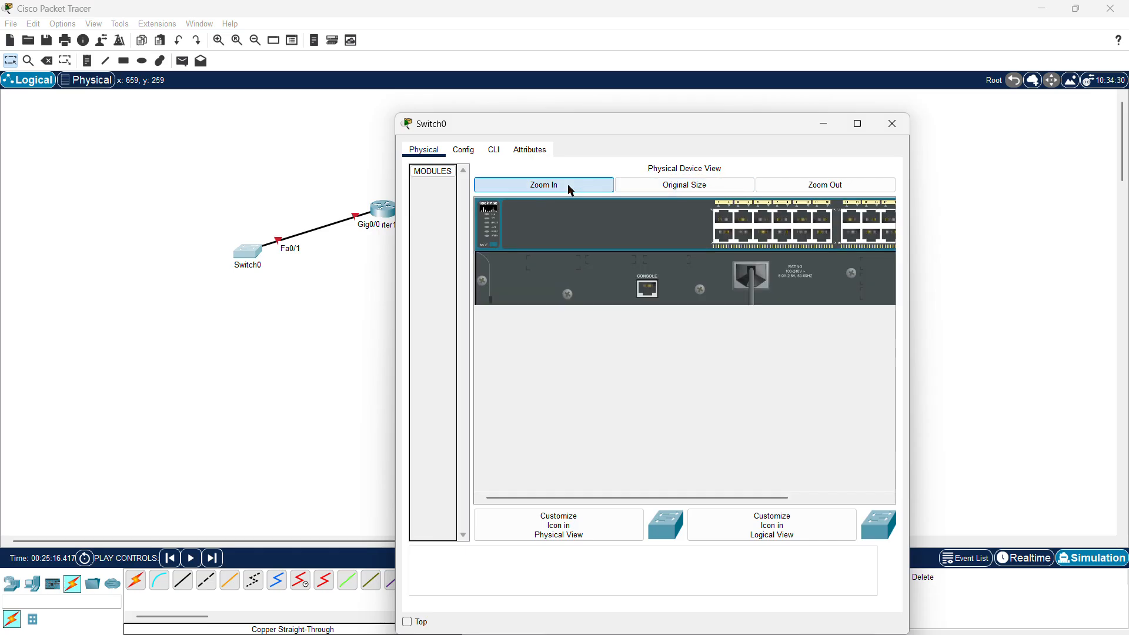
{"action": "left_click", "coordinate": [496, 242]}
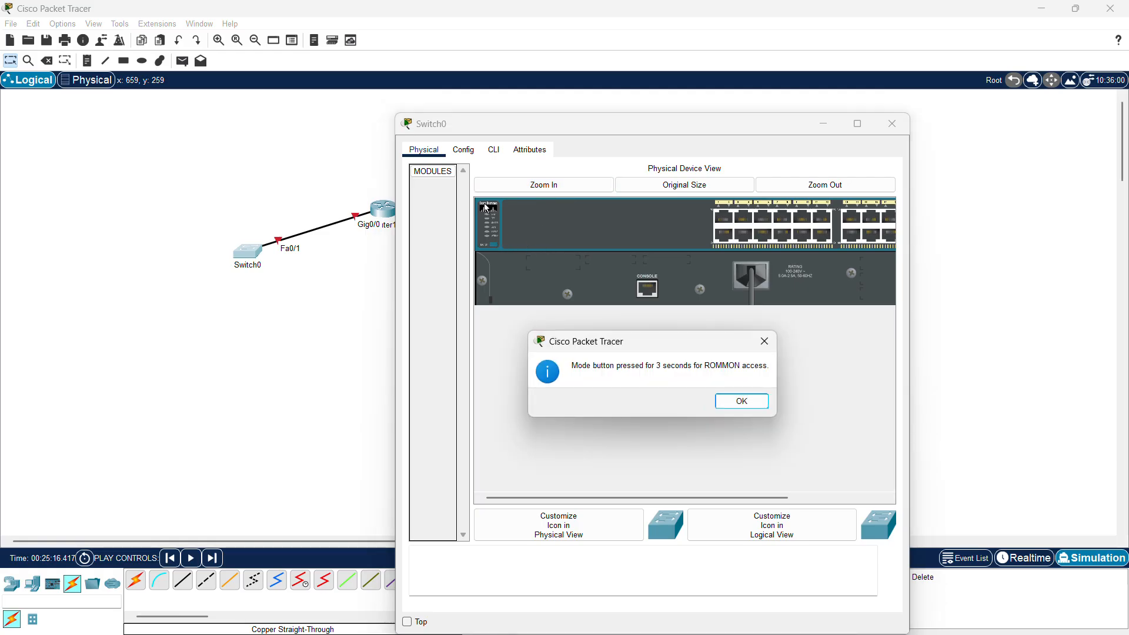
{"action": "left_click", "coordinate": [737, 403]}
{"action": "left_click", "coordinate": [421, 151]}
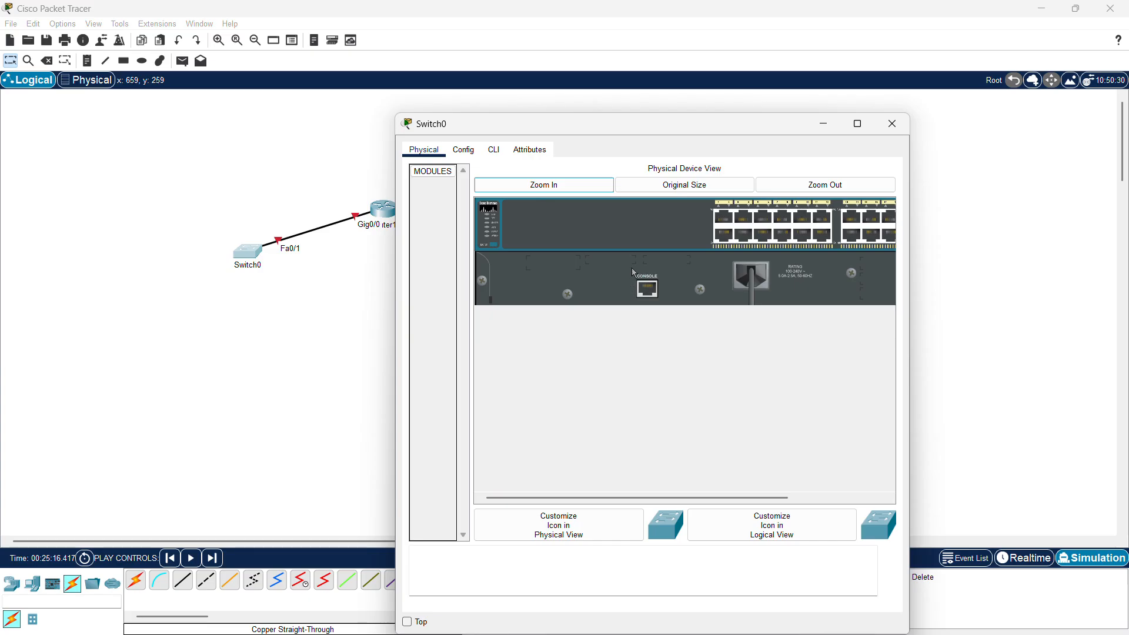
{"action": "left_click", "coordinate": [803, 279]}
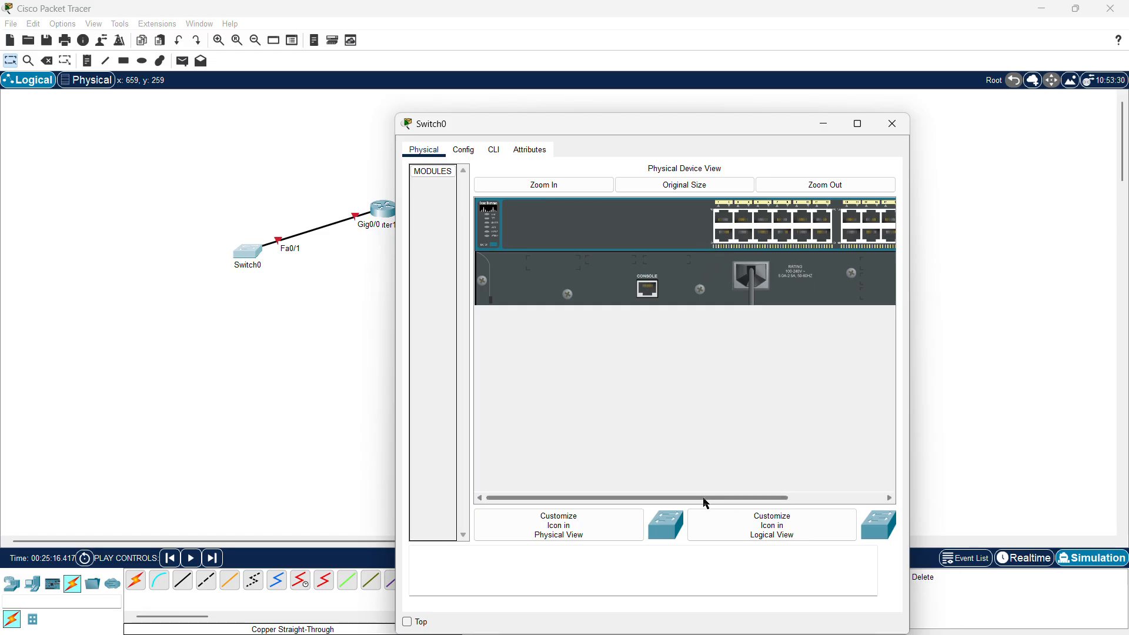
Inspect Switch0's port banks and console port, restore the physical view to original size, and close the device window
{"action": "left_click_drag", "start_coordinate": [706, 503], "coordinate": [837, 501]}
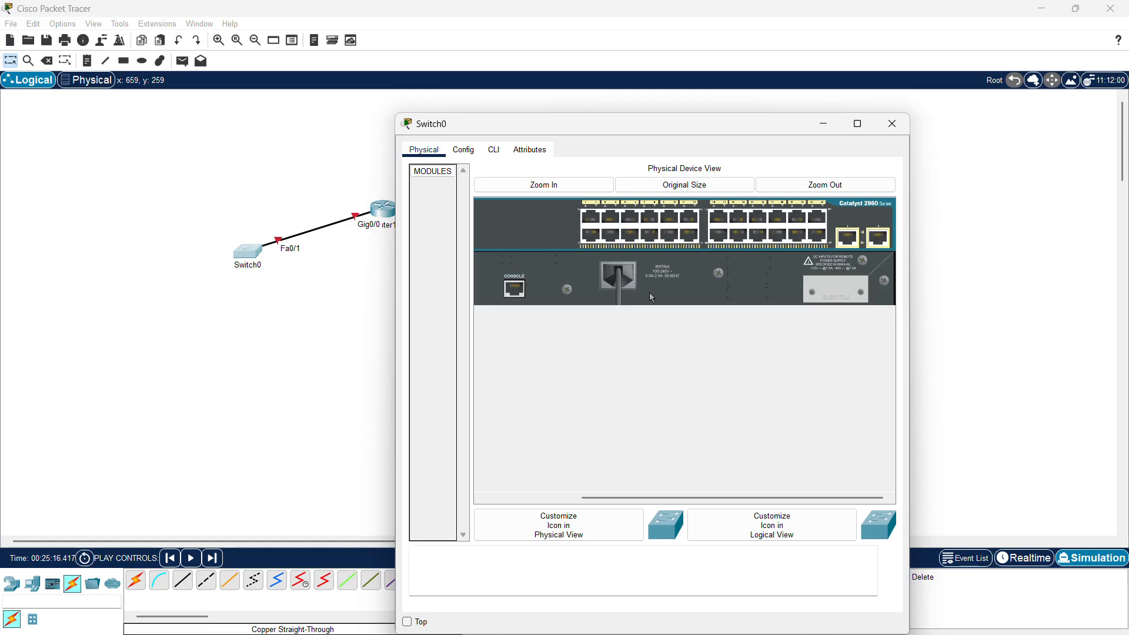
{"action": "scroll", "coordinate": [649, 293], "scroll_direction": "left", "scroll_amount": 3}
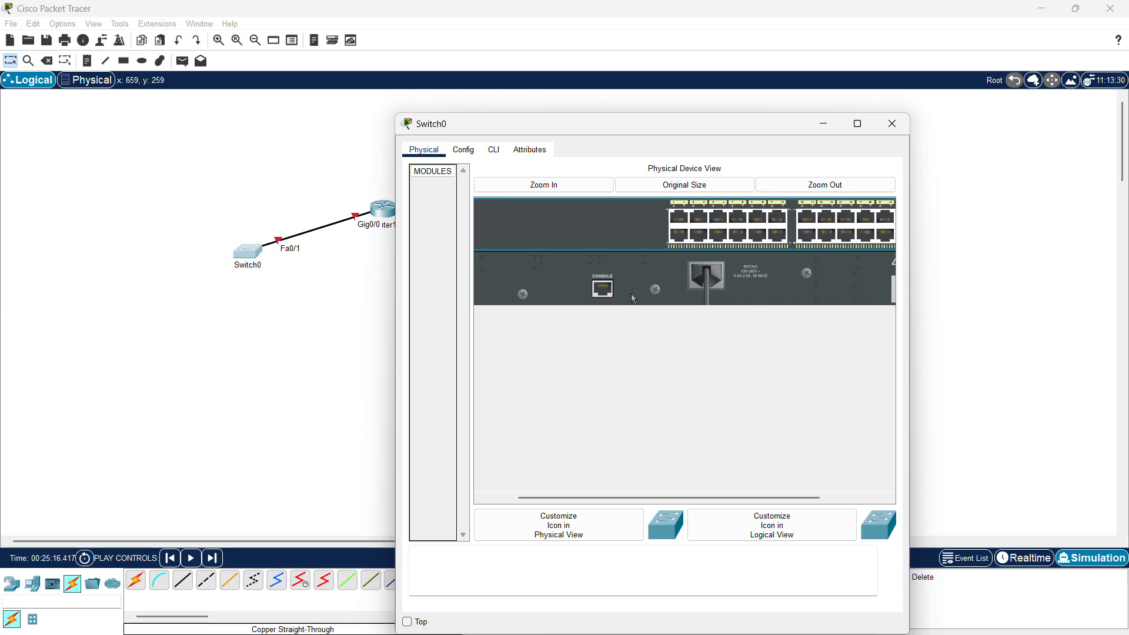
{"action": "scroll", "coordinate": [648, 259], "scroll_direction": "right", "scroll_amount": 3}
{"action": "scroll", "coordinate": [648, 259], "scroll_direction": "left", "scroll_amount": 4}
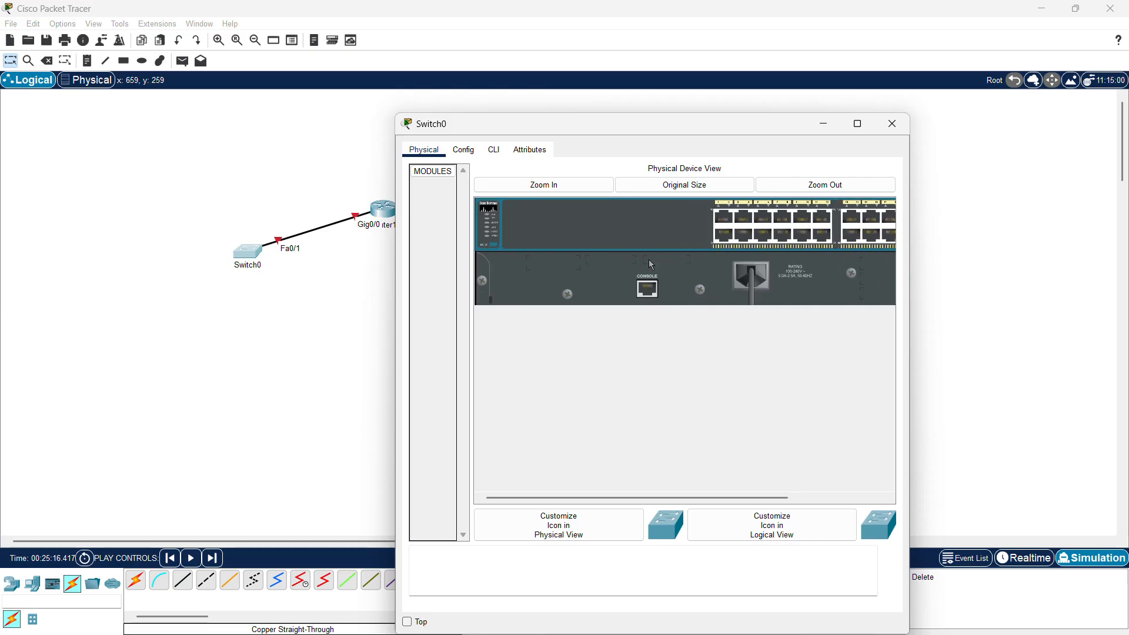
{"action": "left_click", "coordinate": [828, 191]}
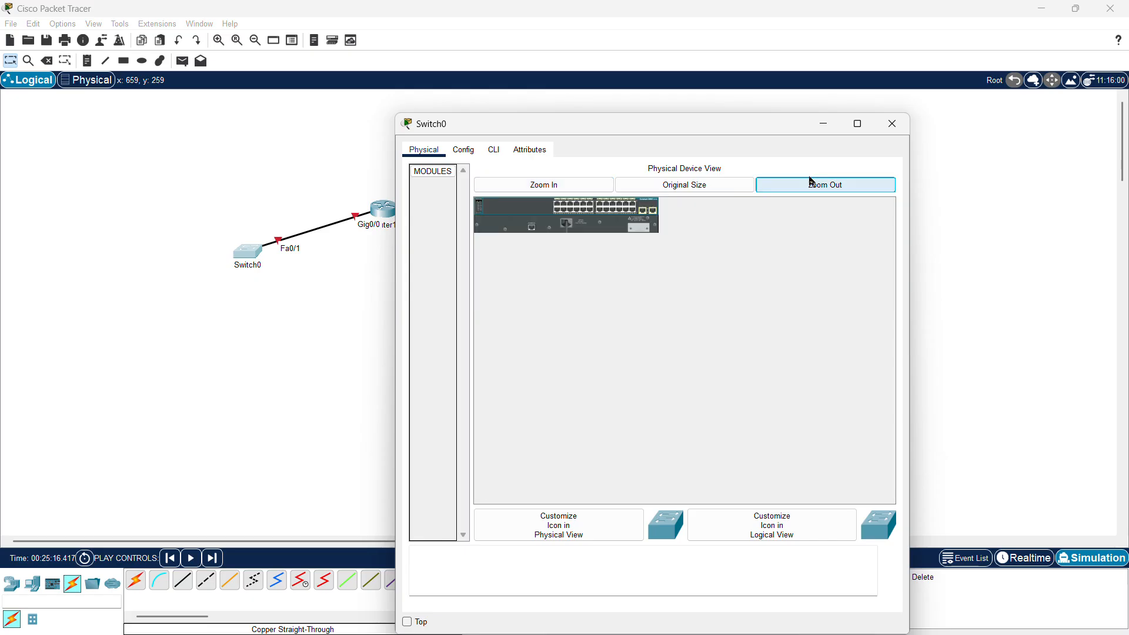
{"action": "left_click", "coordinate": [691, 197]}
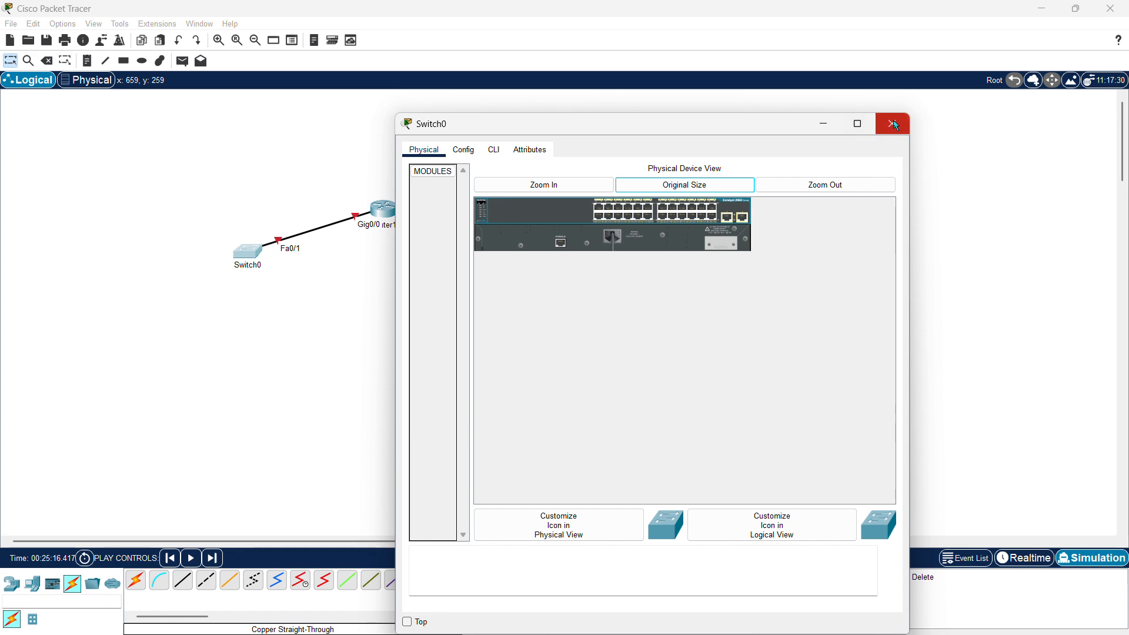
{"action": "left_click", "coordinate": [894, 124]}
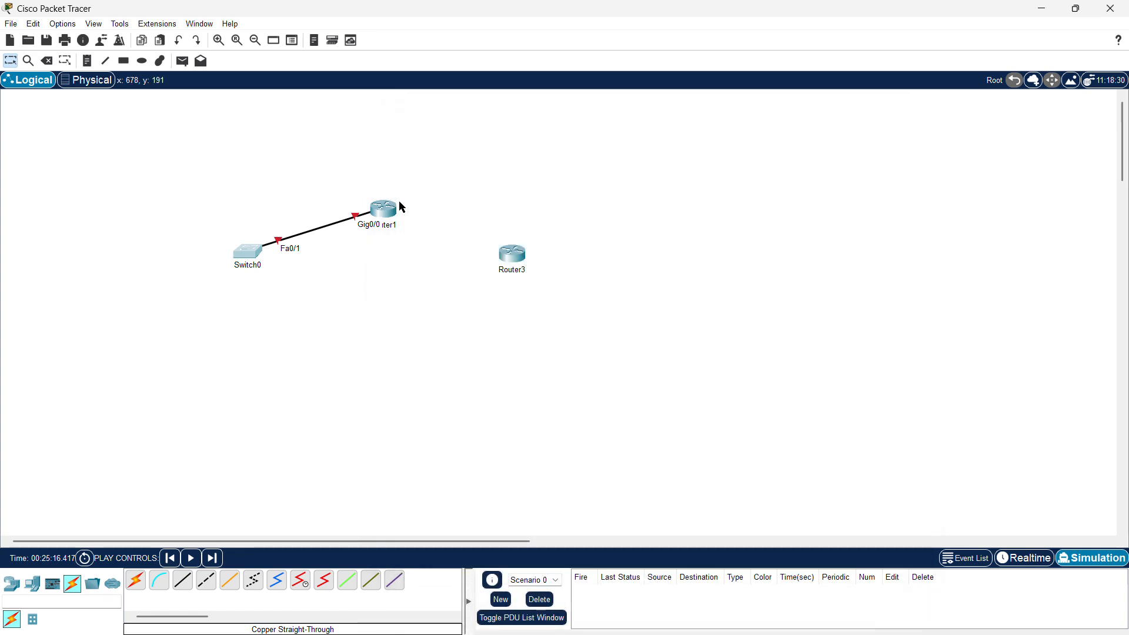
Display an enlarged physical device view of Router1
{"action": "left_click", "coordinate": [384, 213]}
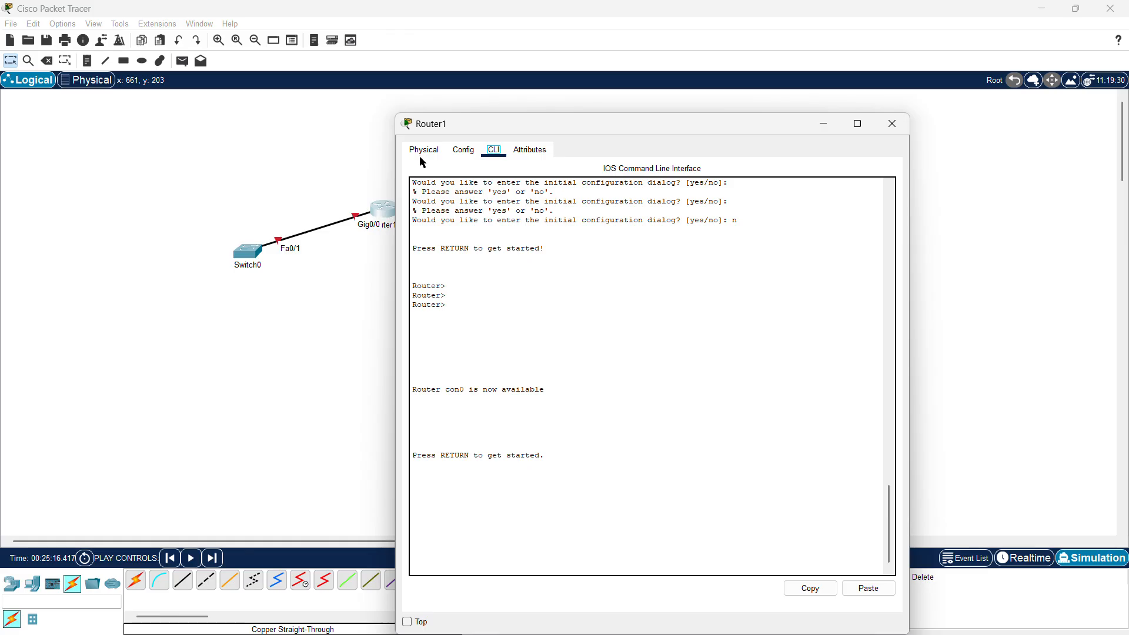
{"action": "left_click", "coordinate": [422, 153]}
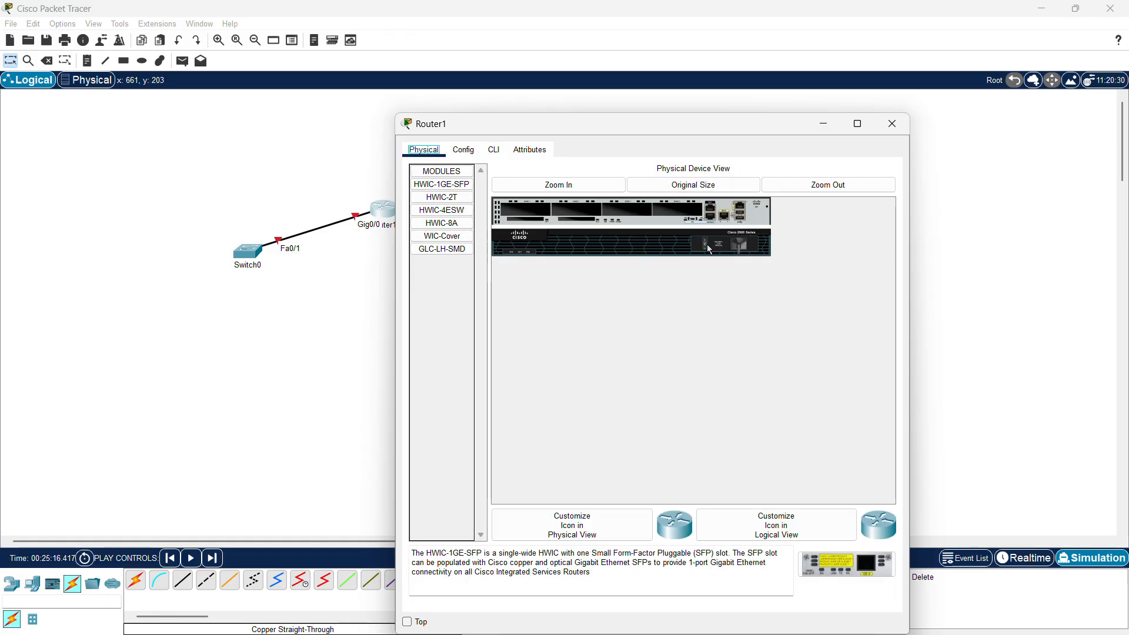
{"action": "left_click", "coordinate": [559, 185]}
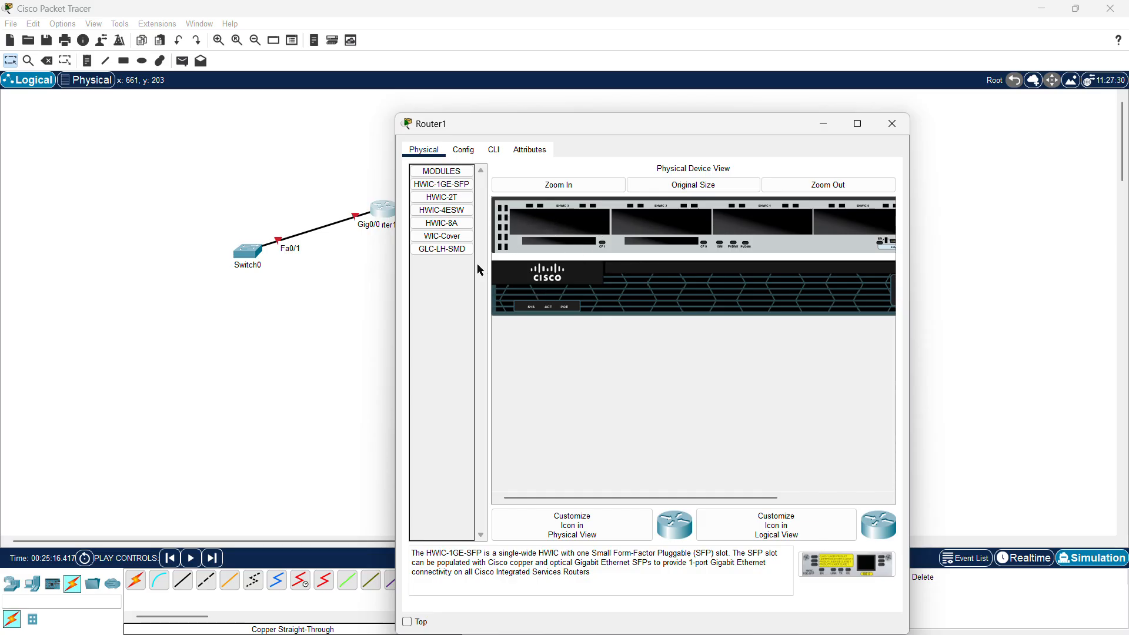
Try to install the HWIC-8A module in the leftmost empty slot of Router1
{"action": "left_click", "coordinate": [429, 227]}
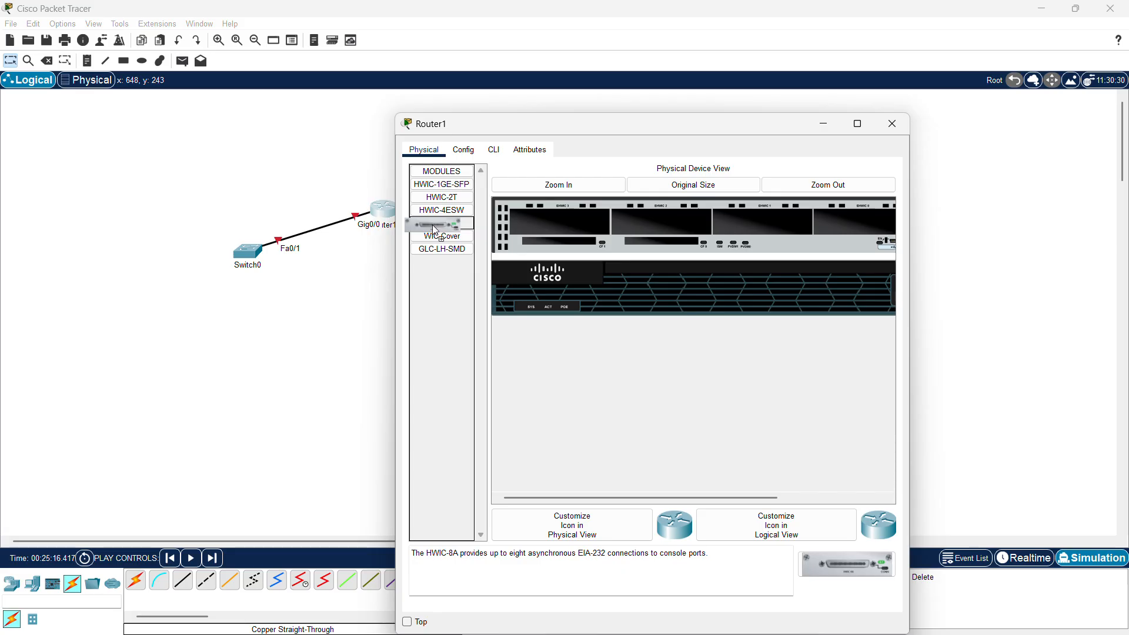
{"action": "left_click_drag", "start_coordinate": [538, 227], "coordinate": [549, 221]}
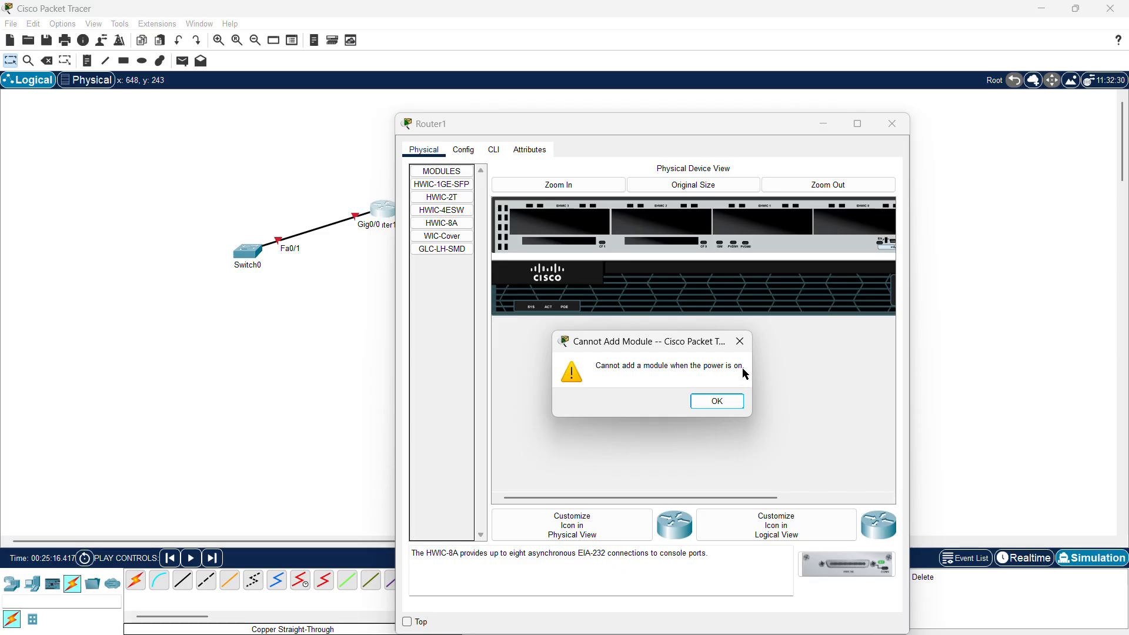
{"action": "left_click", "coordinate": [712, 400]}
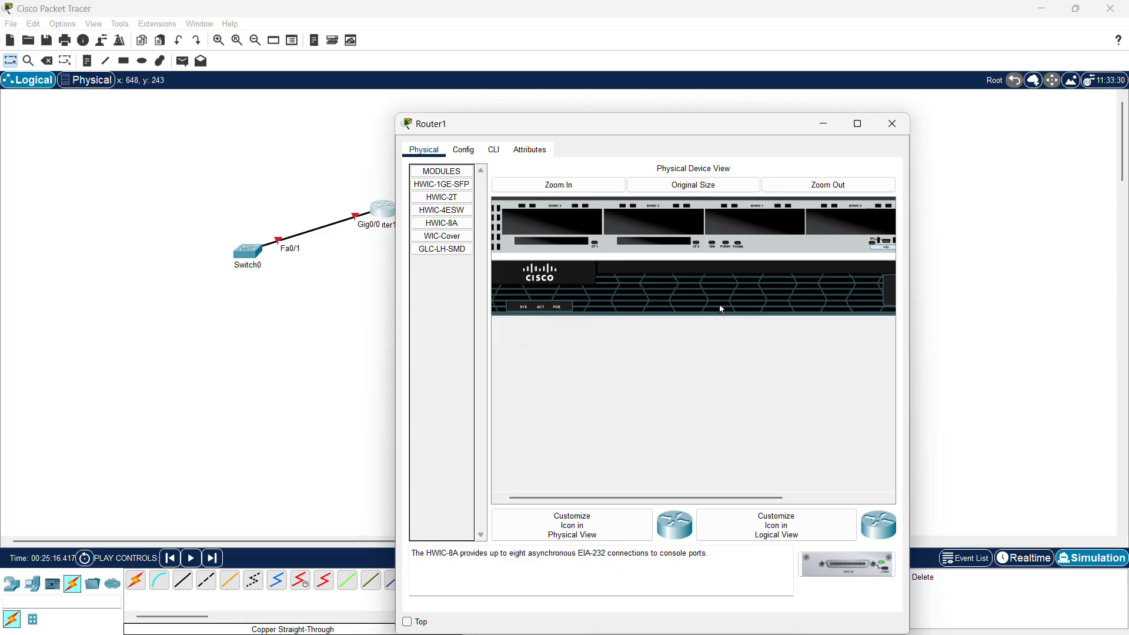
Examine Router1's expansion slots, Ethernet and console ports, and power switch in the physical view
{"action": "scroll", "coordinate": [720, 306], "scroll_direction": "right", "scroll_amount": 5}
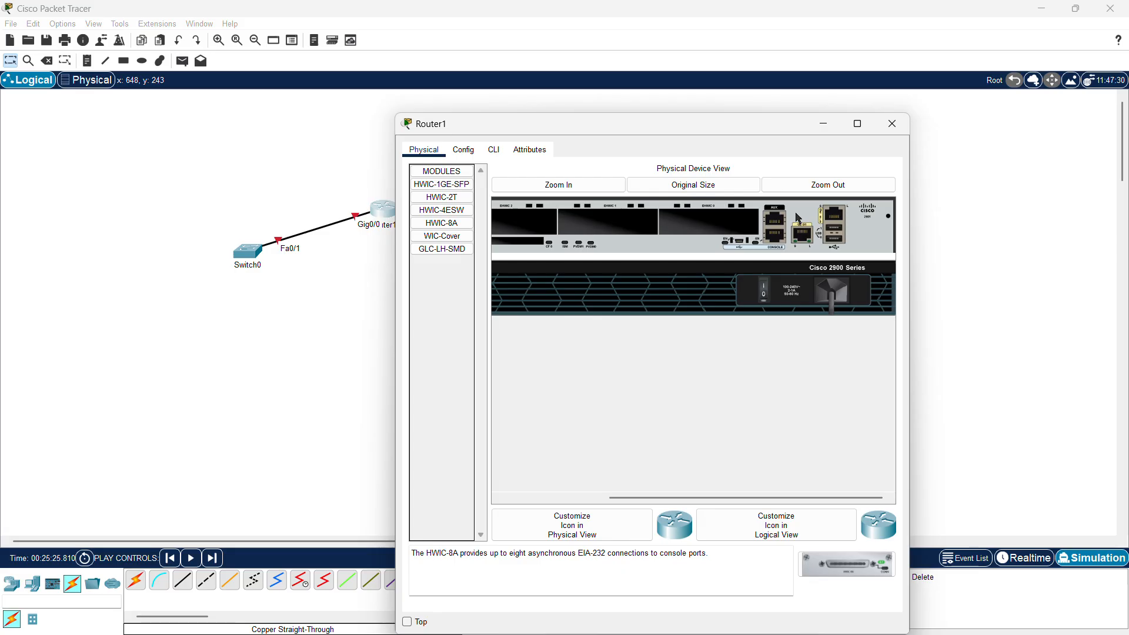
{"action": "scroll", "coordinate": [809, 222], "scroll_direction": "left", "scroll_amount": 1}
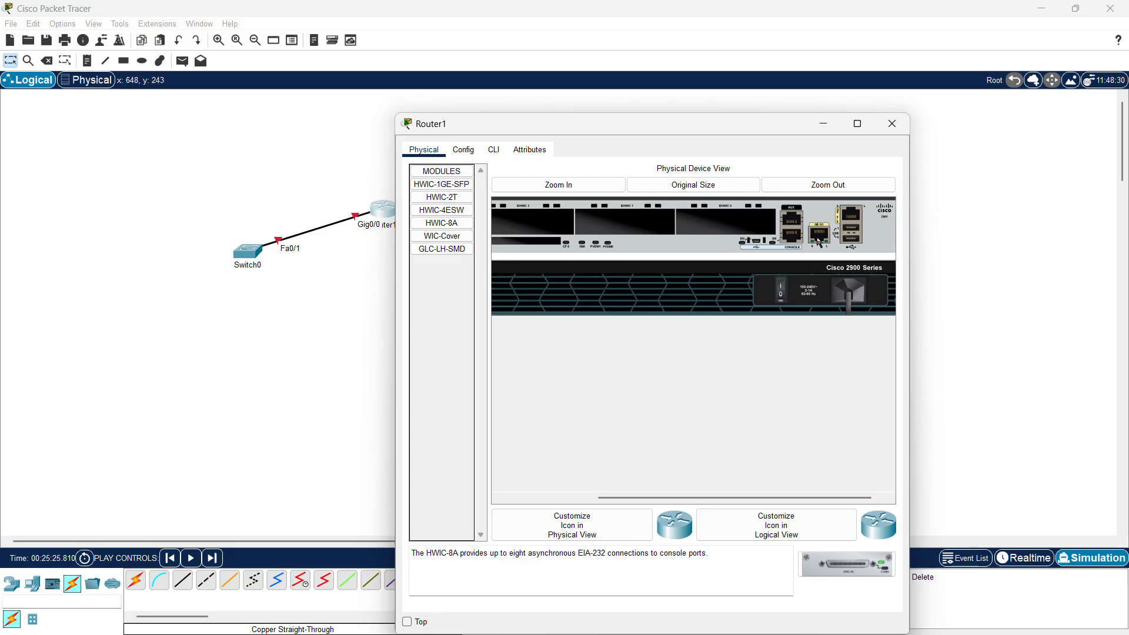
{"action": "scroll", "coordinate": [768, 223], "scroll_direction": "left", "scroll_amount": 2}
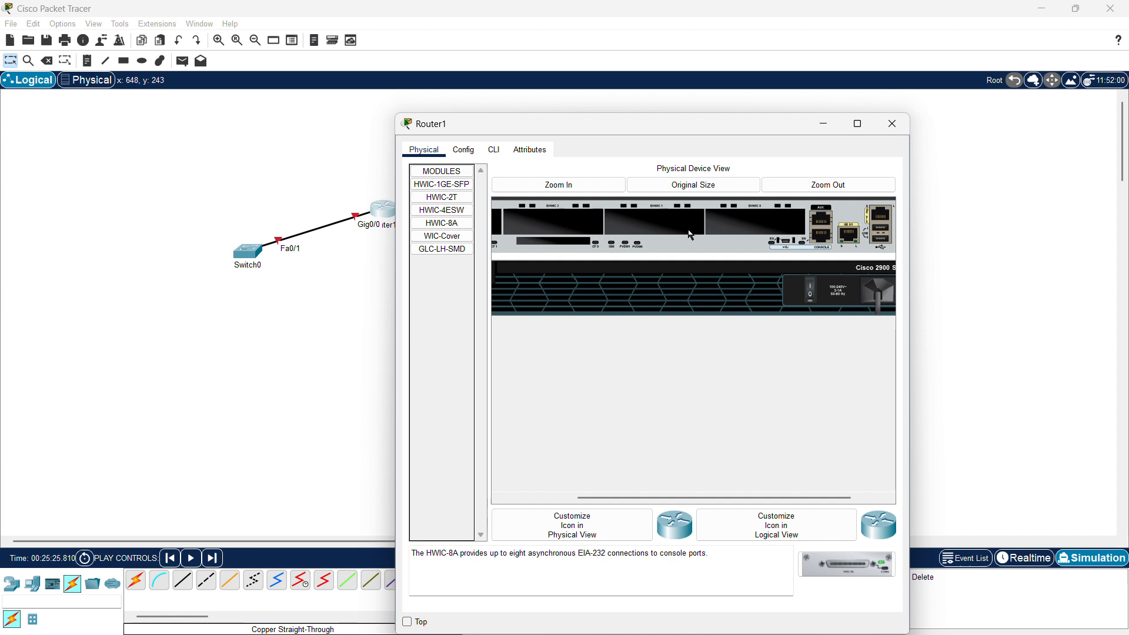
{"action": "scroll", "coordinate": [690, 247], "scroll_direction": "right", "scroll_amount": 3}
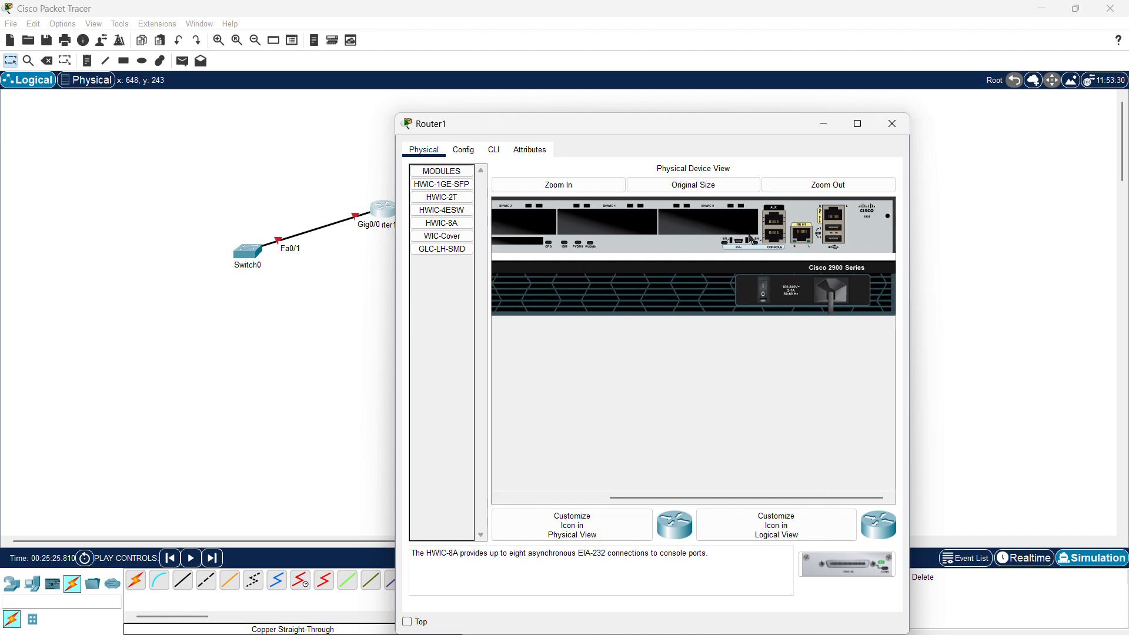
{"action": "scroll", "coordinate": [691, 255], "scroll_direction": "left", "scroll_amount": 1}
{"action": "scroll", "coordinate": [690, 254], "scroll_direction": "left", "scroll_amount": 2}
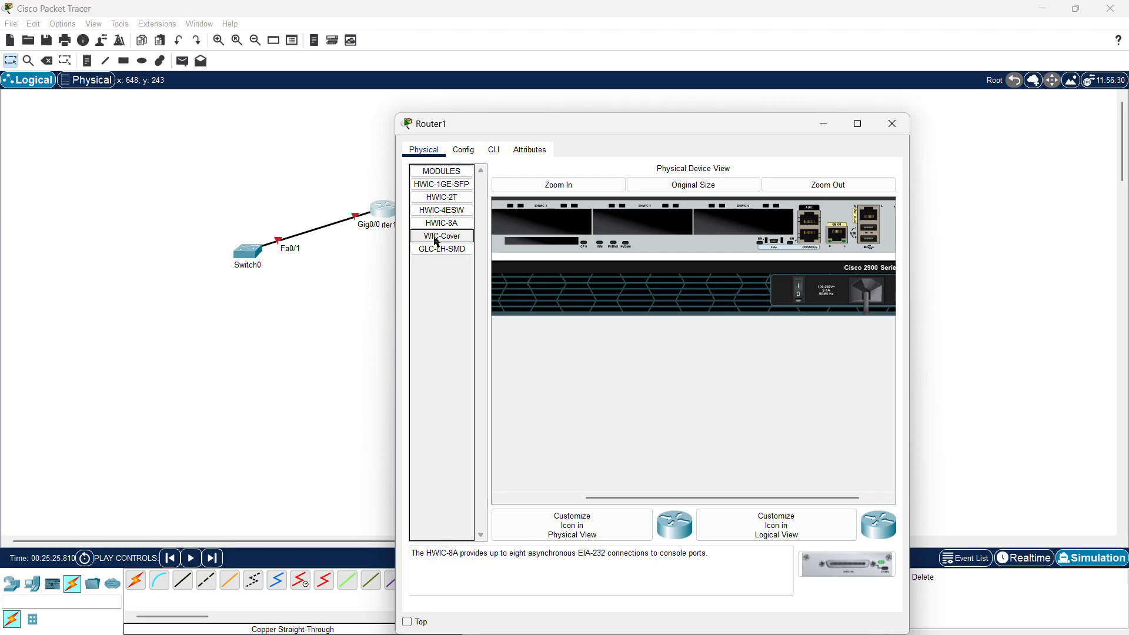
Fit a WIC-Cover over the empty slot beside Router1's Ethernet ports and remove it again
{"action": "left_click_drag", "start_coordinate": [428, 242], "coordinate": [729, 226]}
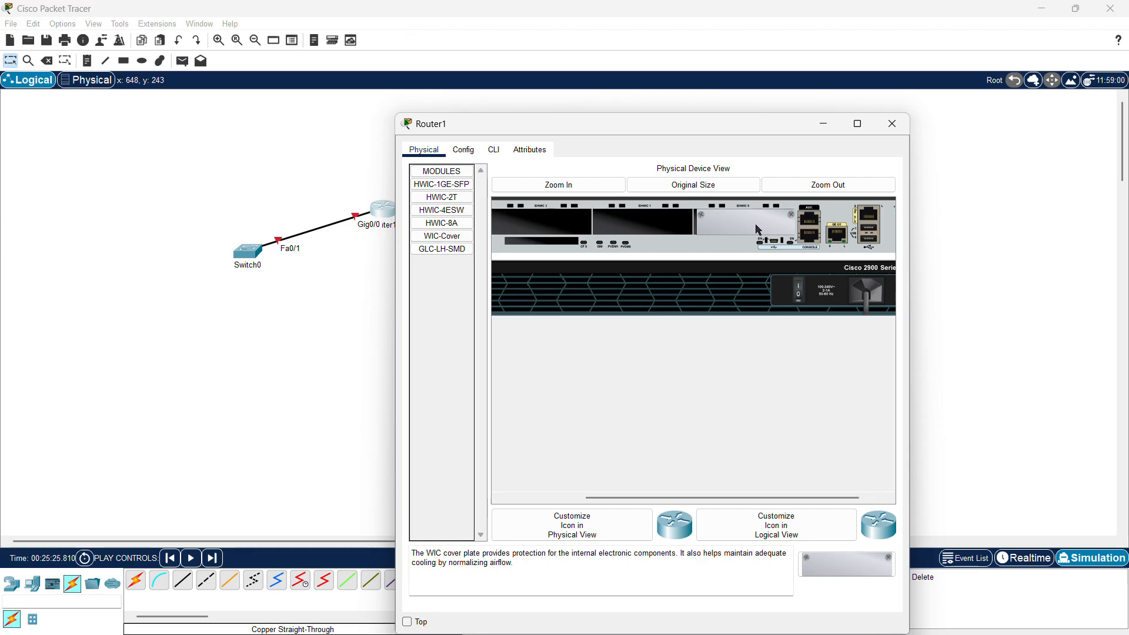
{"action": "left_click_drag", "start_coordinate": [758, 230], "coordinate": [456, 276]}
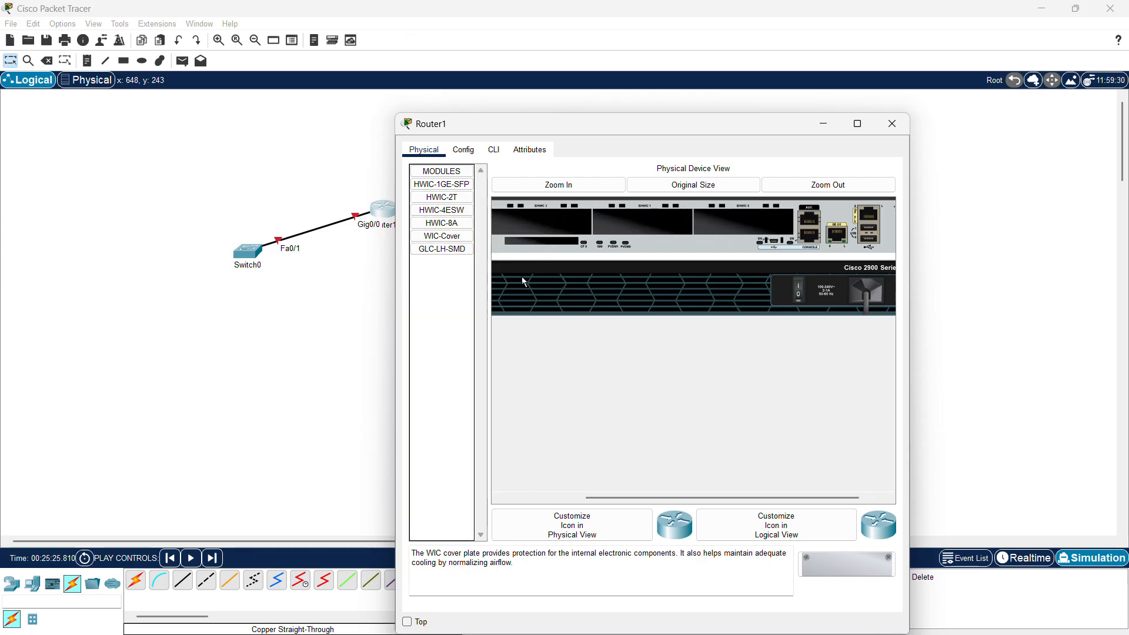
Try to fit the GLC-LH-SMD module into the empty slot beside Router1's Ethernet ports
{"action": "left_click", "coordinate": [797, 287]}
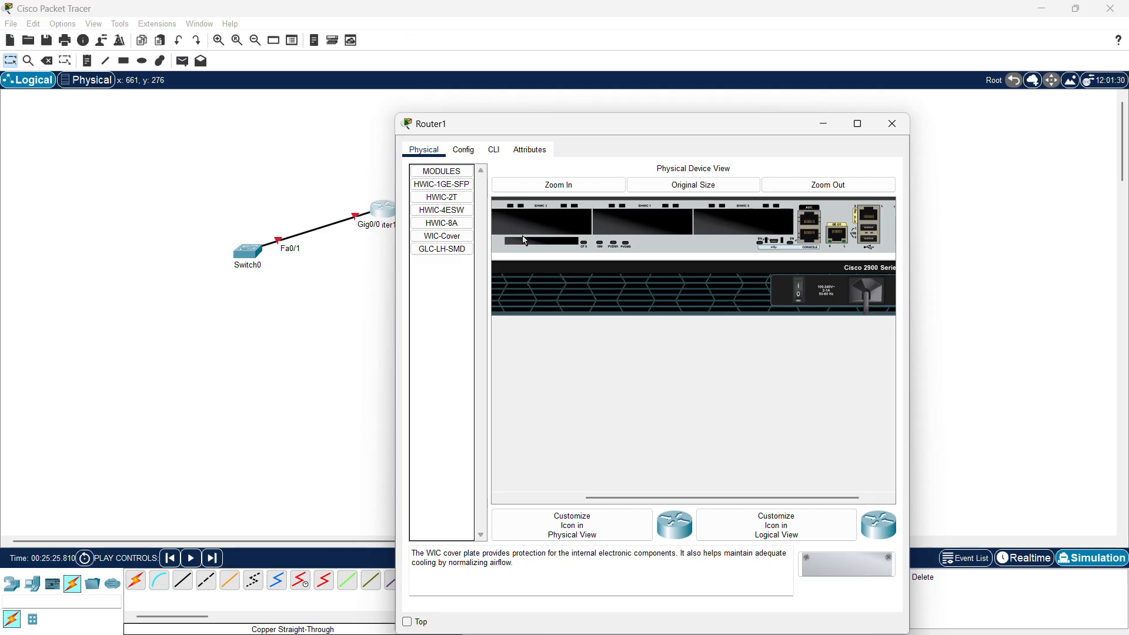
{"action": "left_click_drag", "start_coordinate": [443, 254], "coordinate": [758, 221]}
{"action": "left_click_drag", "start_coordinate": [515, 264], "coordinate": [441, 251]}
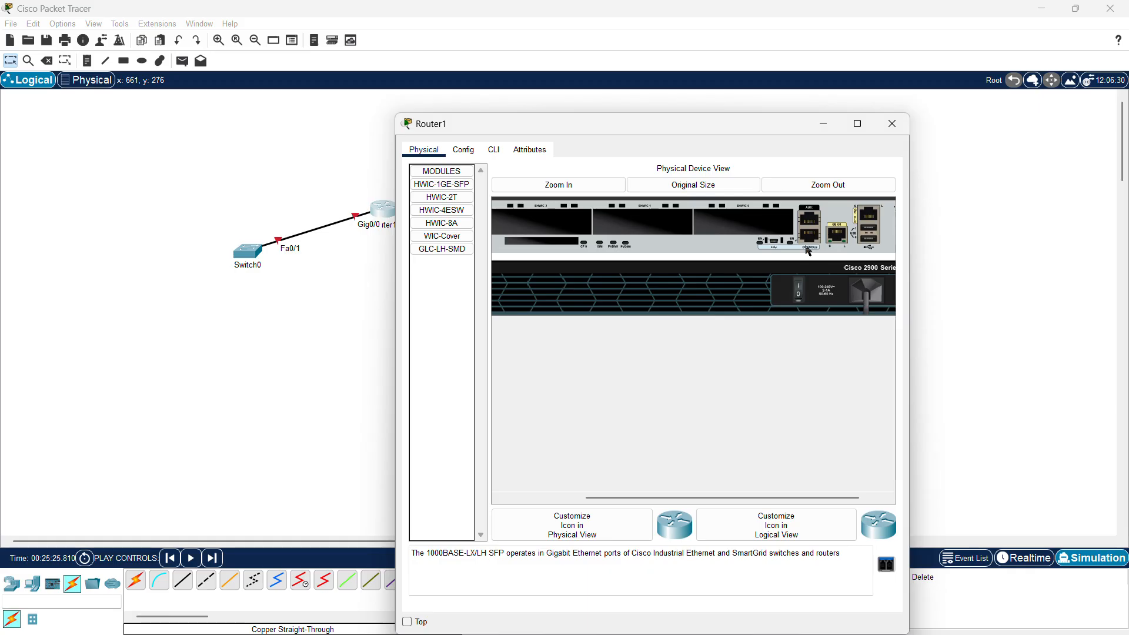
Install an HWIC-4ESW module in the empty slot nearest Router1's console ports and power the router on
{"action": "scroll", "coordinate": [647, 229], "scroll_direction": "left", "scroll_amount": 2}
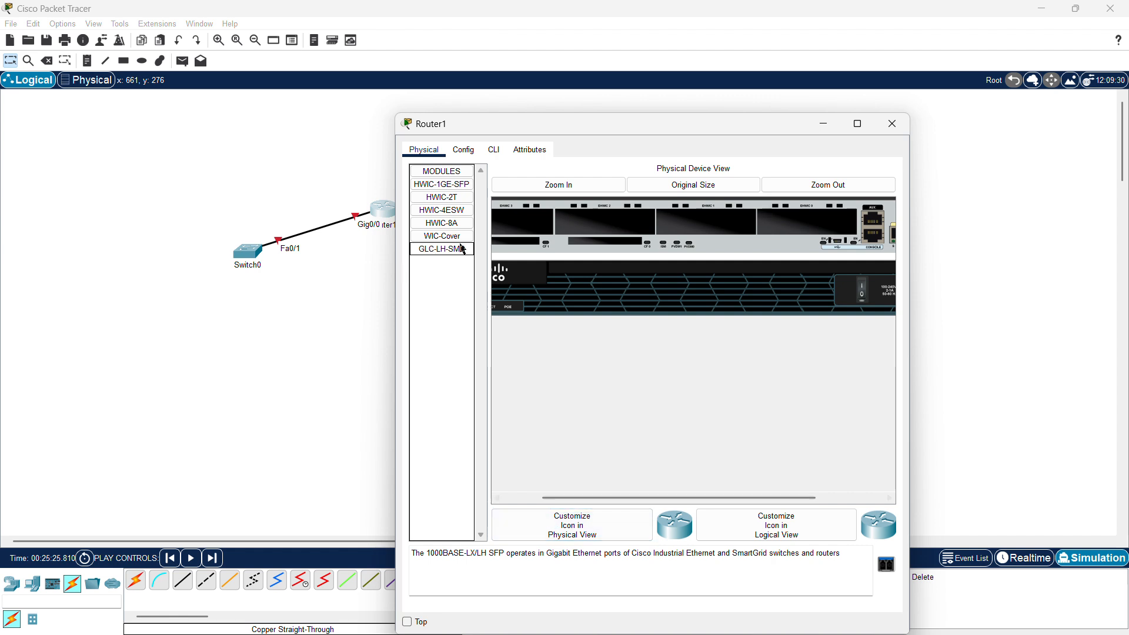
{"action": "left_click_drag", "start_coordinate": [444, 214], "coordinate": [785, 226]}
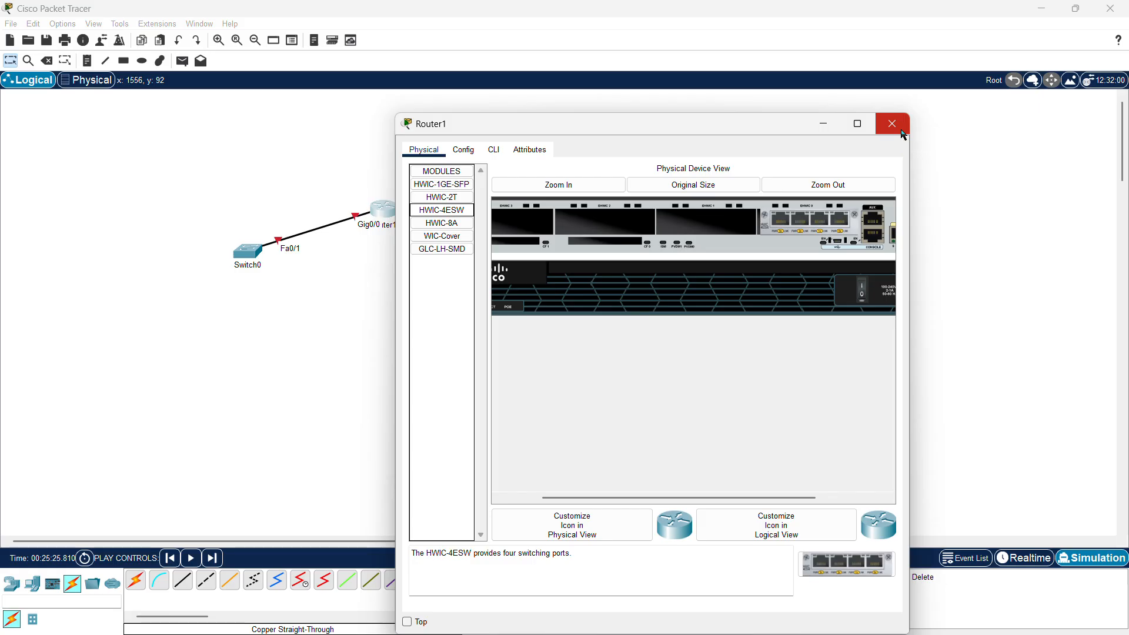
{"action": "left_click", "coordinate": [465, 154]}
{"action": "left_click", "coordinate": [584, 332]}
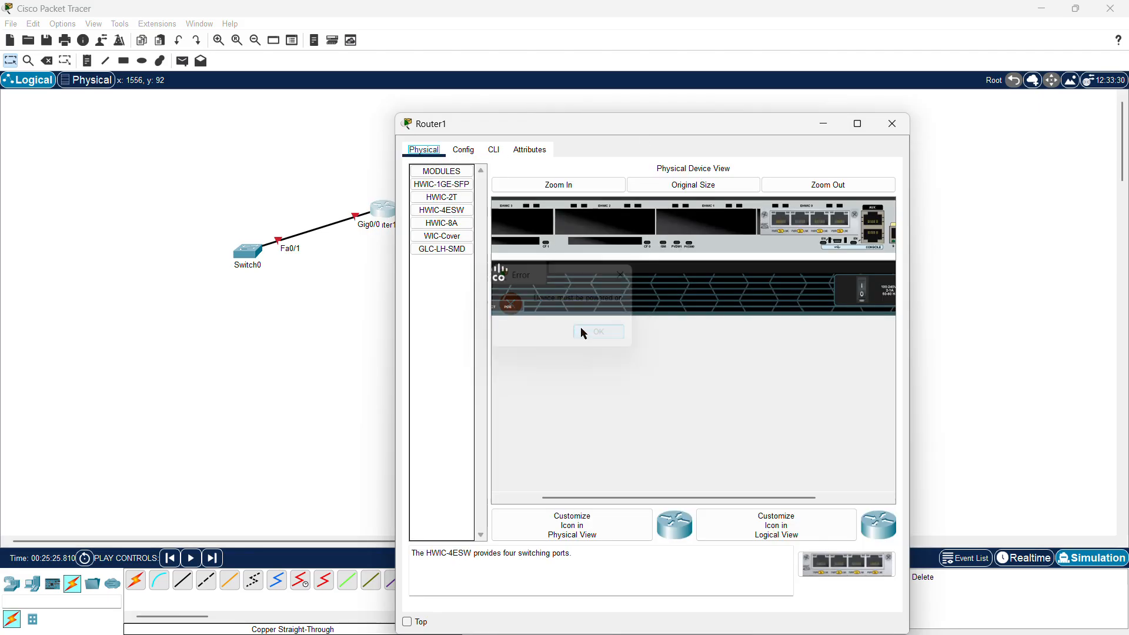
{"action": "left_click", "coordinate": [860, 298]}
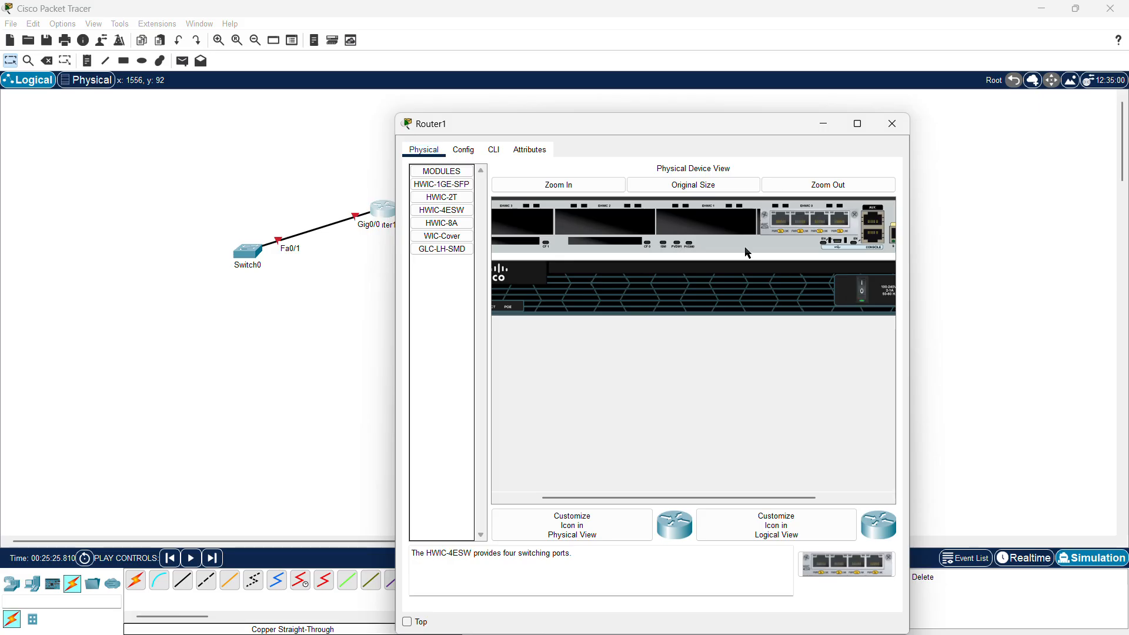
Check Router1's interface list in its configuration, and view the boot output in its command line
{"action": "left_click", "coordinate": [464, 151]}
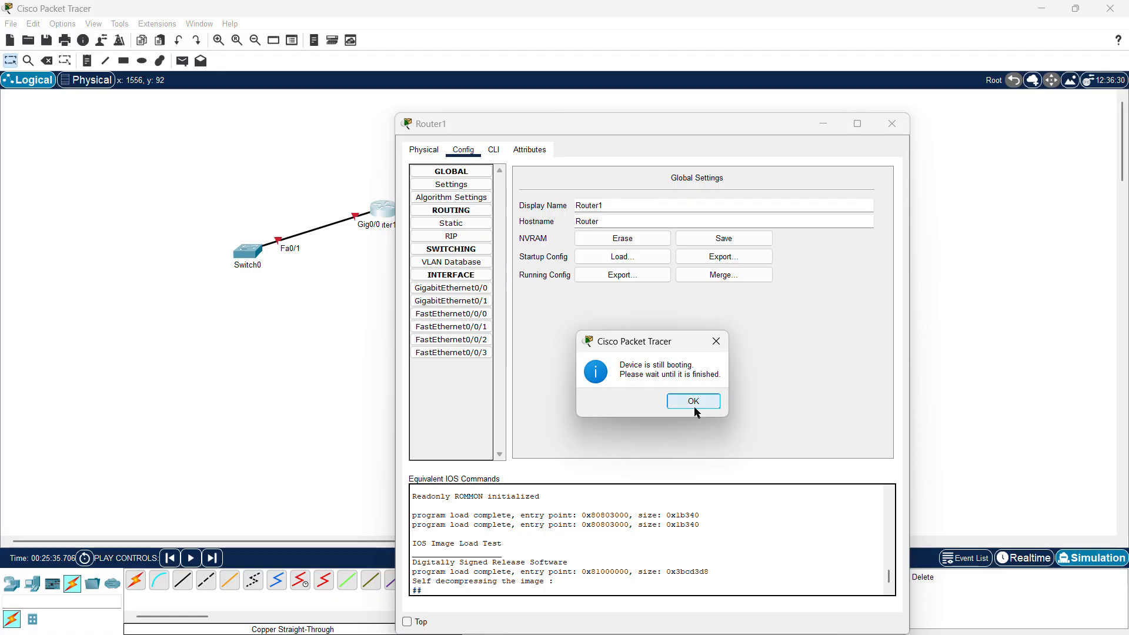
{"action": "left_click", "coordinate": [694, 402]}
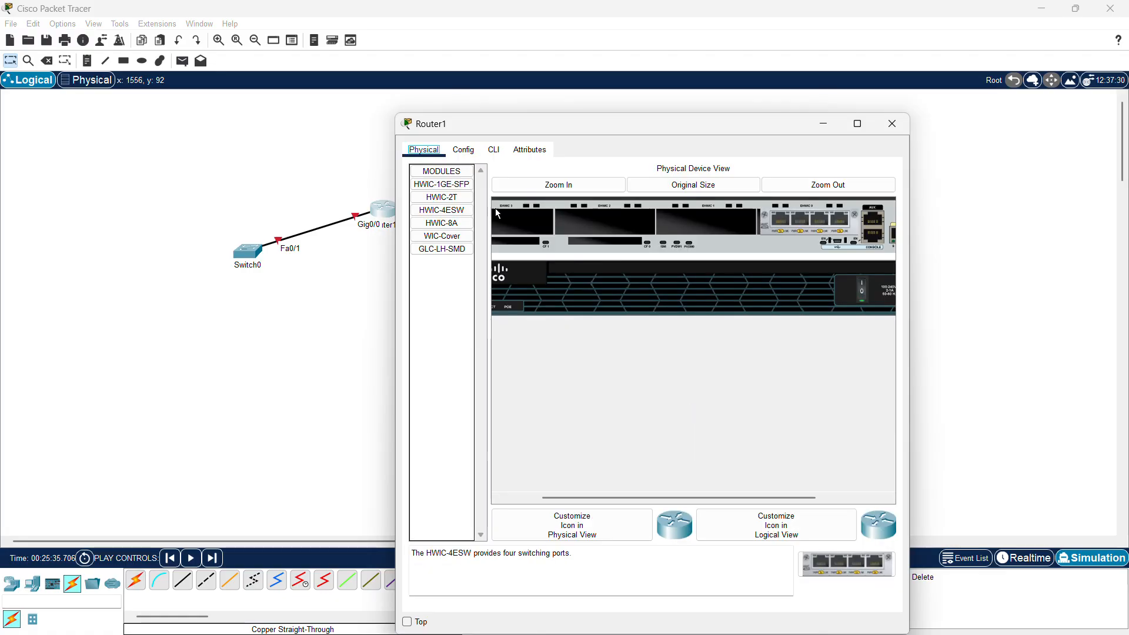
{"action": "left_click", "coordinate": [494, 150]}
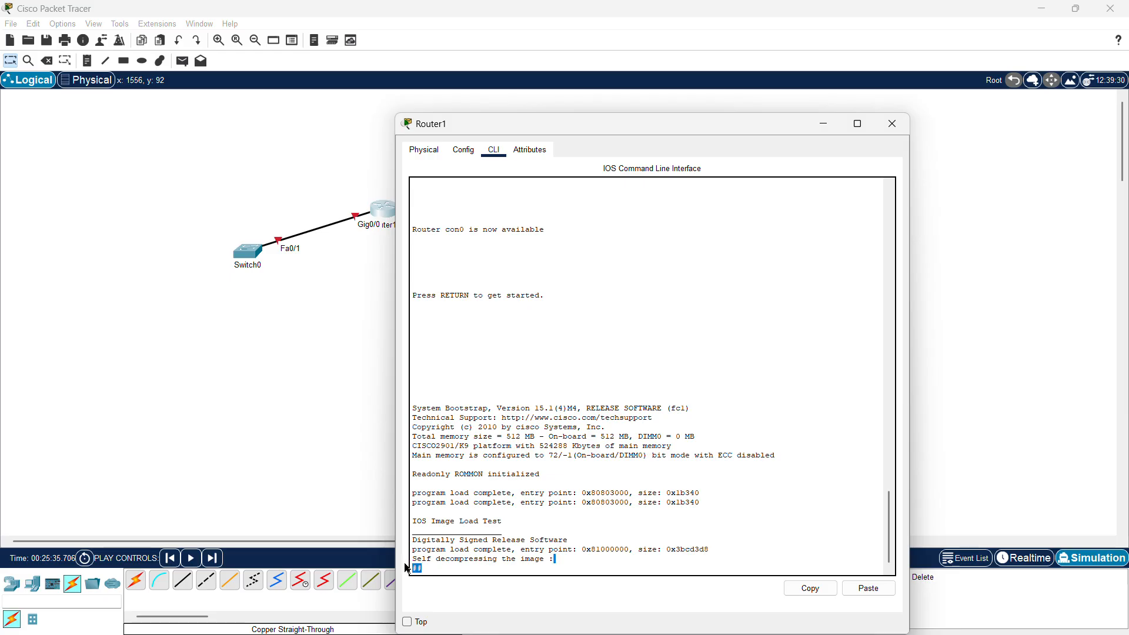
{"action": "left_click", "coordinate": [488, 25]}
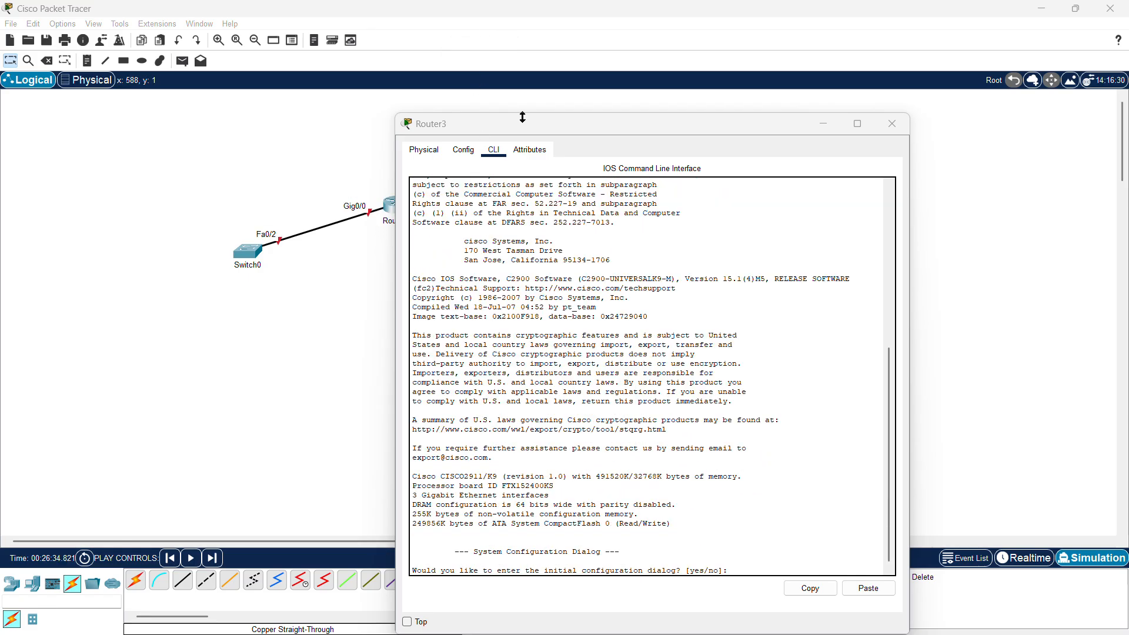
Answer n to Router3's initial configuration dialog and proceed to the user EXEC prompt
{"action": "left_click_drag", "start_coordinate": [492, 121], "coordinate": [397, 79]}
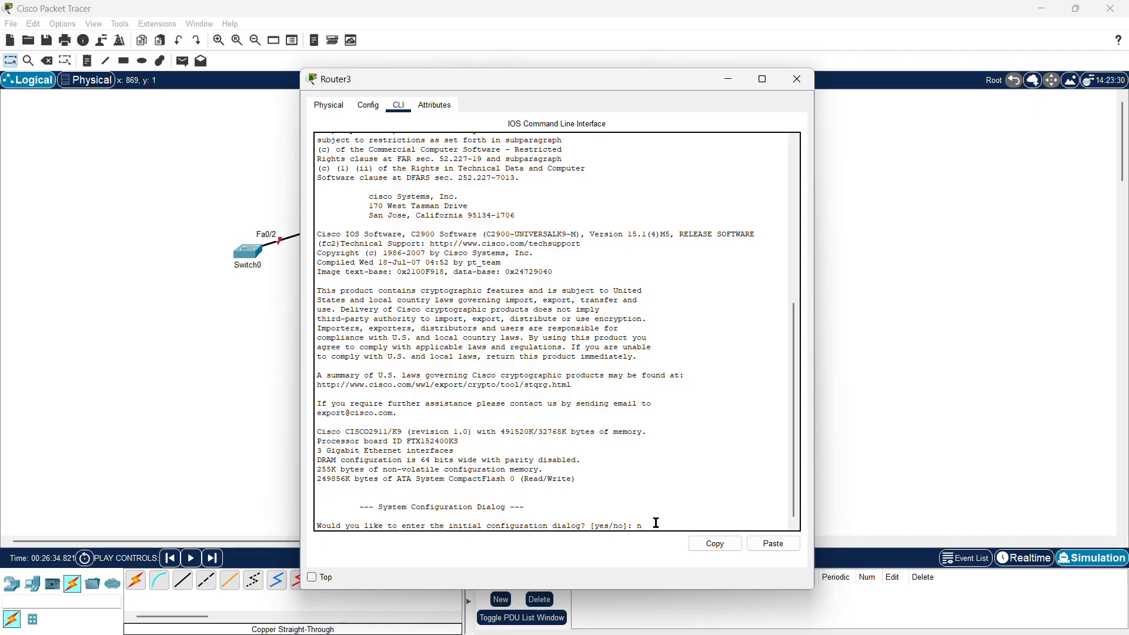
{"action": "key", "text": "Return"}
{"action": "key", "text": "Return"}
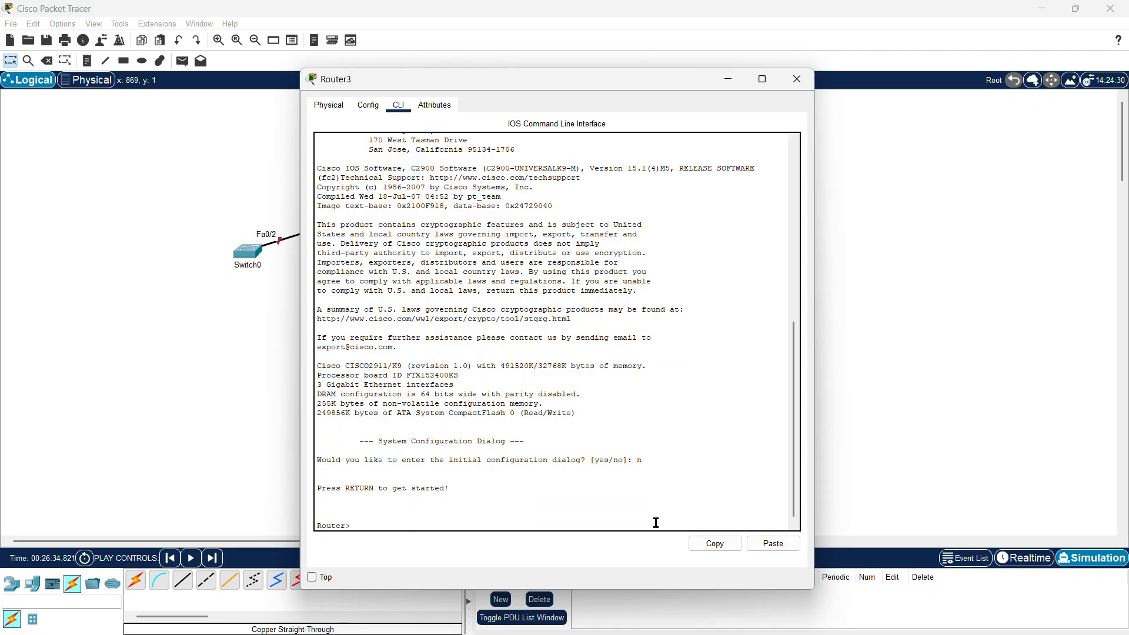
{"action": "key", "text": "Return"}
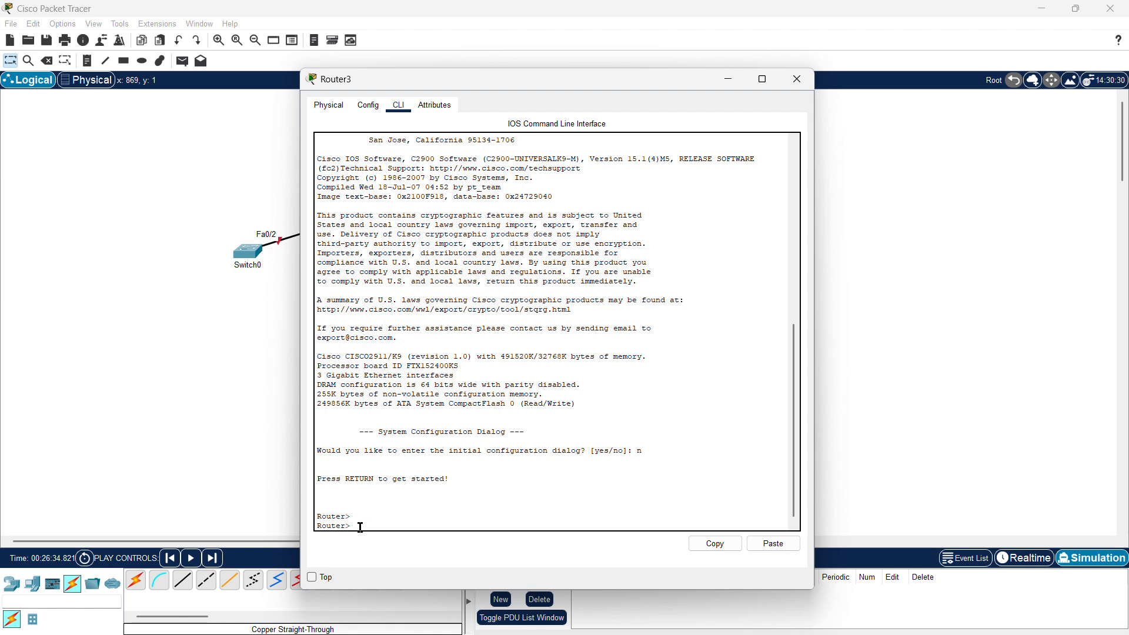
{"action": "left_click_drag", "start_coordinate": [352, 526], "coordinate": [320, 514]}
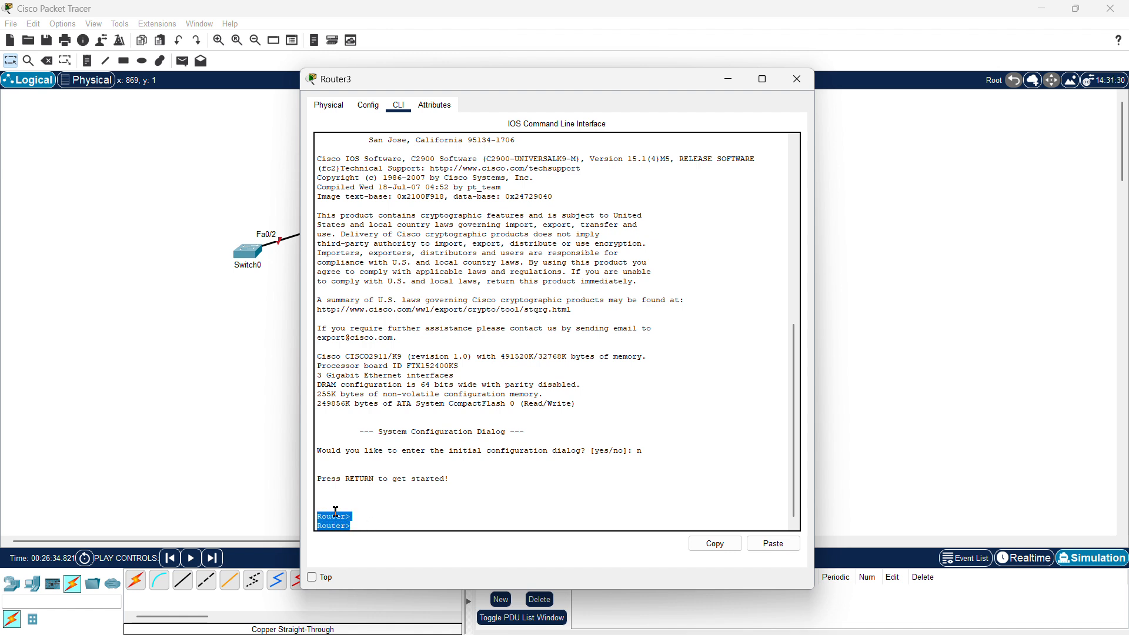
{"action": "left_click", "coordinate": [389, 503]}
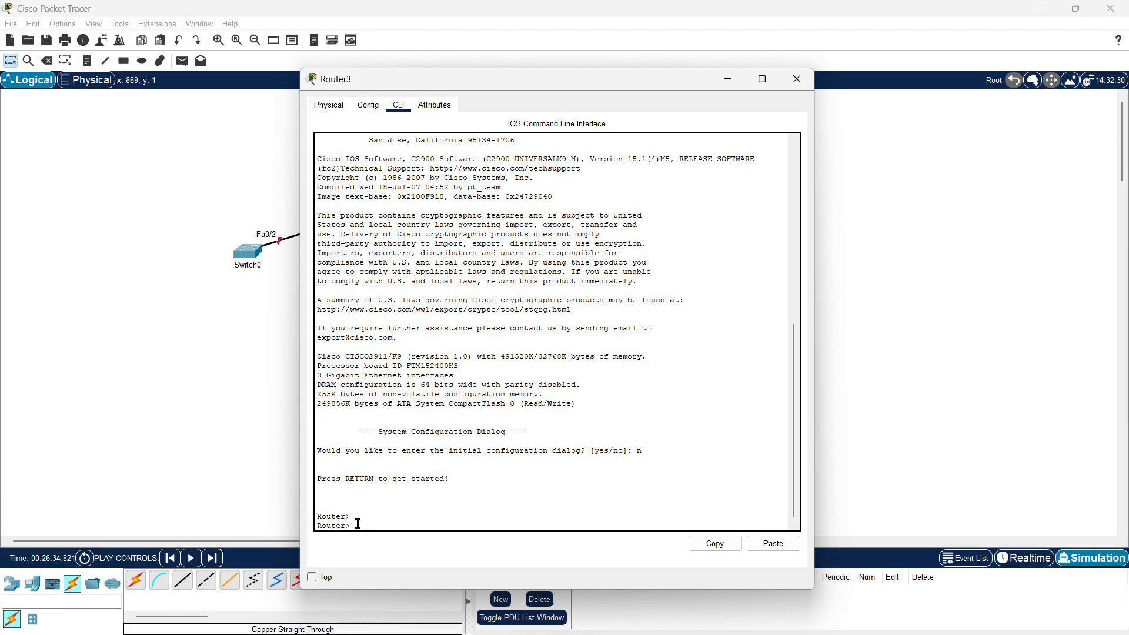
{"action": "left_click_drag", "start_coordinate": [353, 525], "coordinate": [307, 515]}
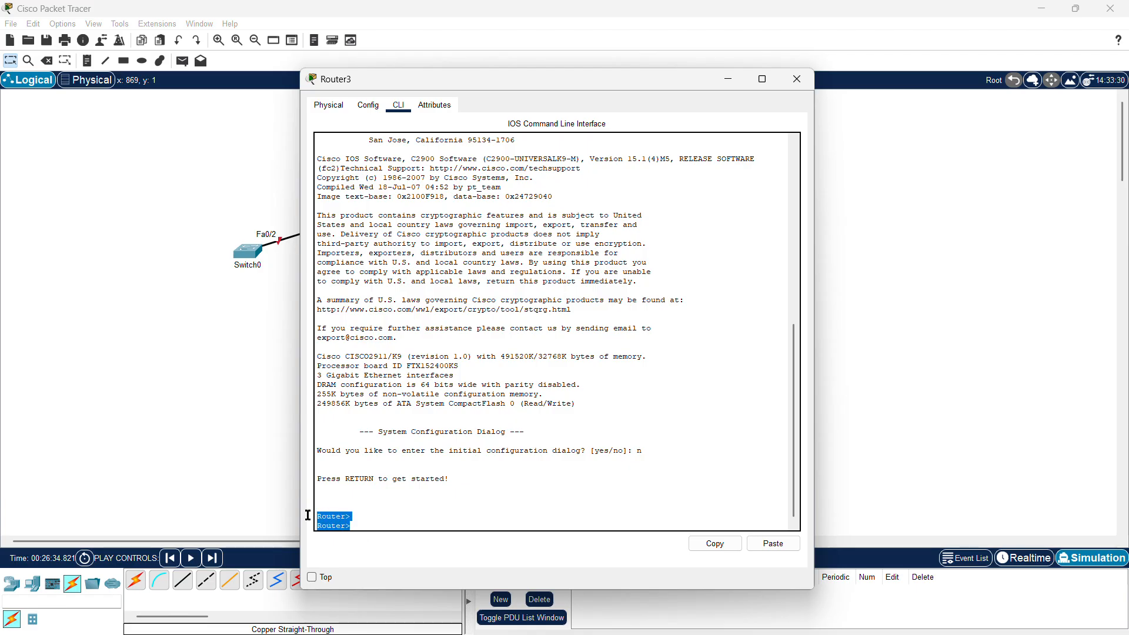
{"action": "left_click", "coordinate": [373, 512]}
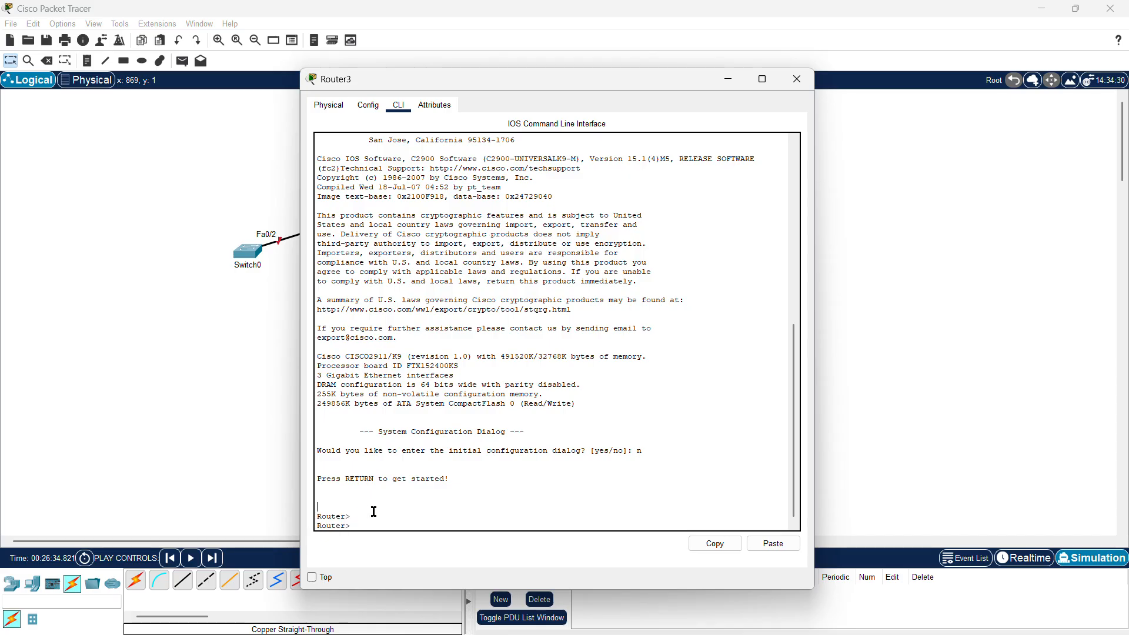
Enter privileged EXEC mode on Router3 with enable, and leave the session with exit
{"action": "left_click", "coordinate": [450, 524]}
{"action": "type", "text": "enable"}
{"action": "key", "text": "Return"}
{"action": "type", "text": "exit"}
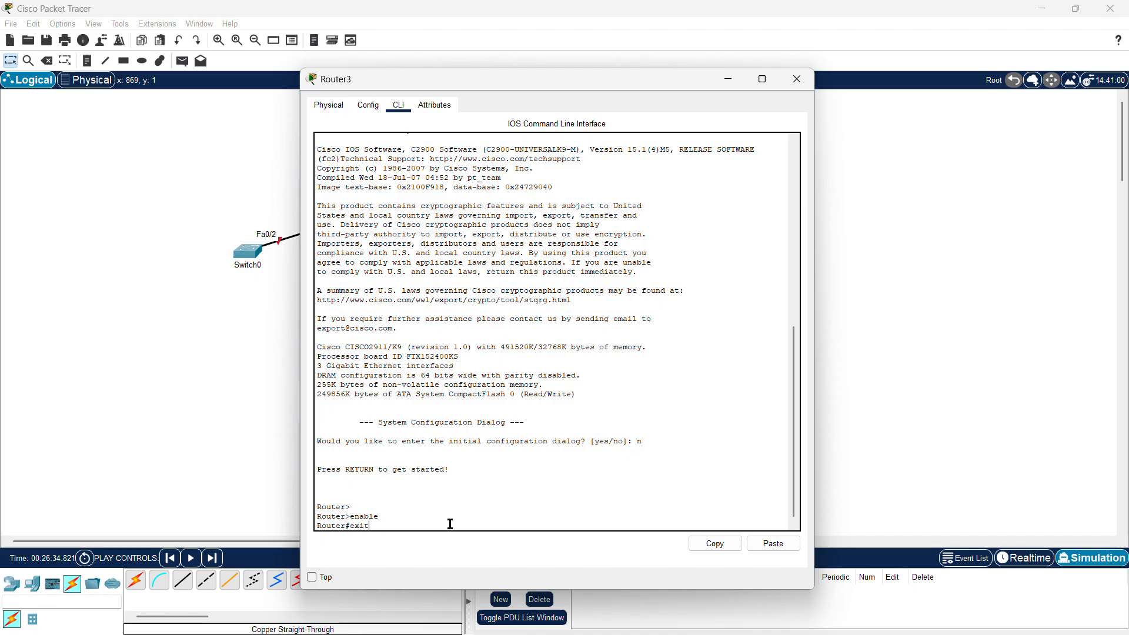
{"action": "key", "text": "Return"}
{"action": "key", "text": "Return"}
{"action": "key", "text": "Return"}
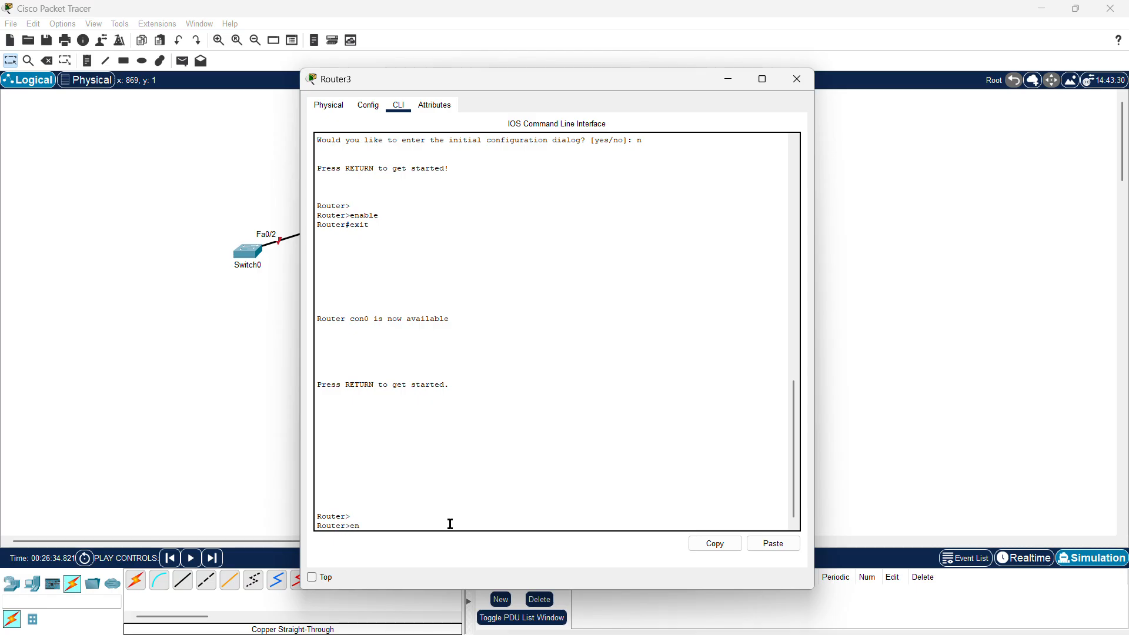
Enter privileged EXEC mode on Router3 using the abbreviated command en
{"action": "type", "text": "en"}
{"action": "key", "text": "Return"}
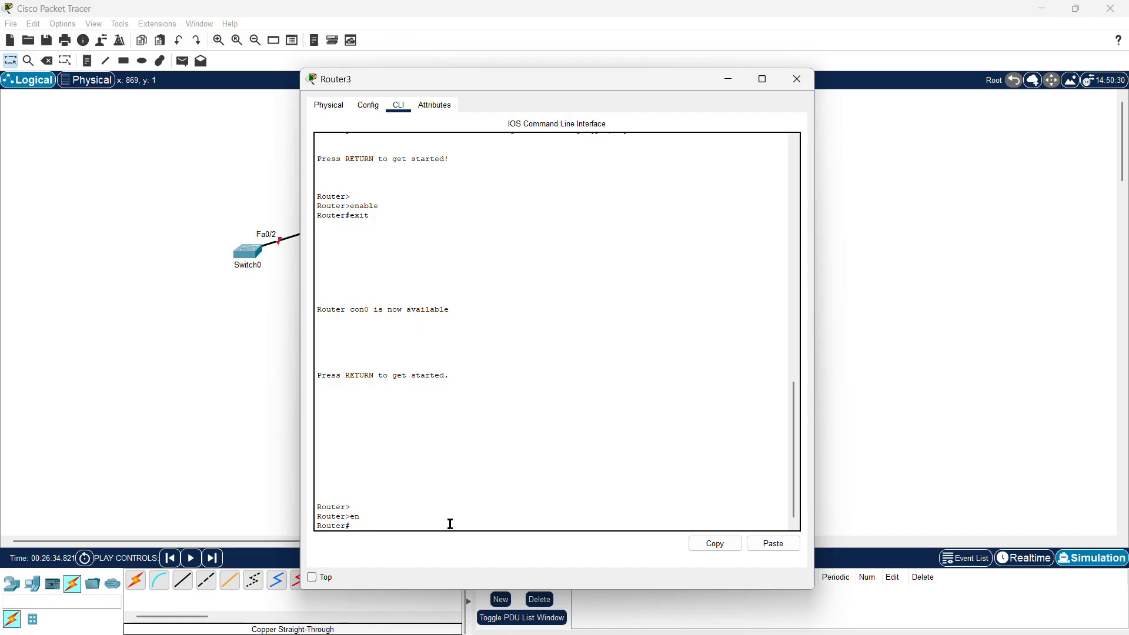
{"action": "key", "text": "Return"}
{"action": "key", "text": "Return"}
{"action": "key", "text": "Return"}
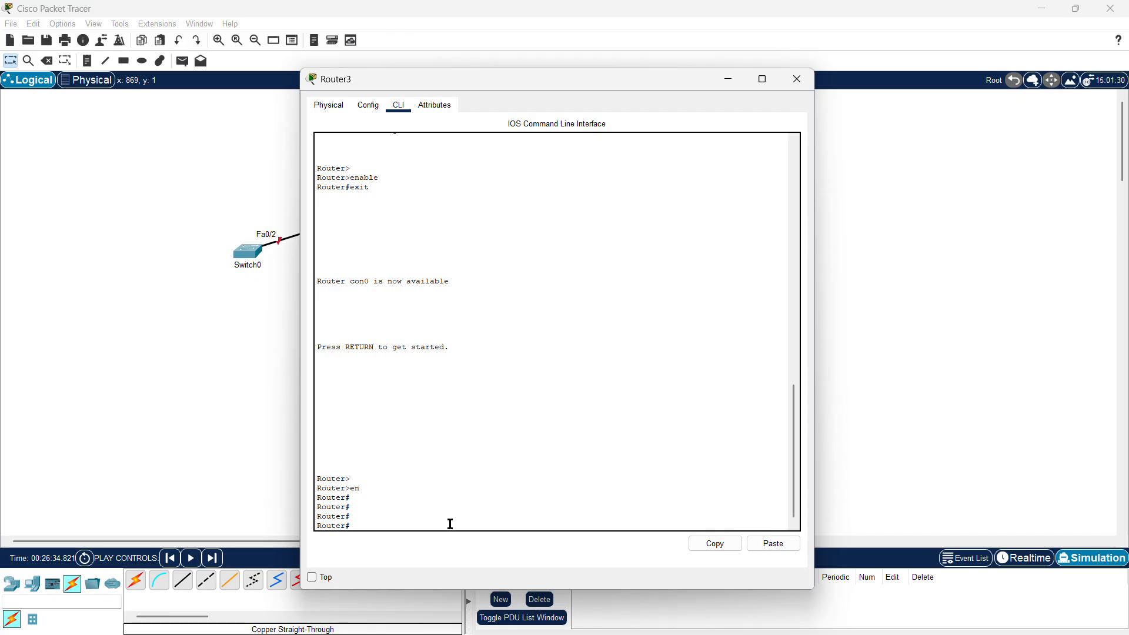
Try to enter global configuration mode with the command configuration terminal
{"action": "type", "text": "co"}
{"action": "key", "text": "BackSpace"}
{"action": "type", "text": "g"}
{"action": "key", "text": "BackSpace"}
{"action": "type", "text": "figuraation"}
{"action": "key", "text": "BackSpace"}
{"action": "key", "text": "BackSpace"}
{"action": "key", "text": "BackSpace"}
{"action": "key", "text": "BackSpace"}
{"action": "key", "text": "BackSpace"}
{"action": "type", "text": "tion terminal"}
{"action": "key", "text": "Return"}
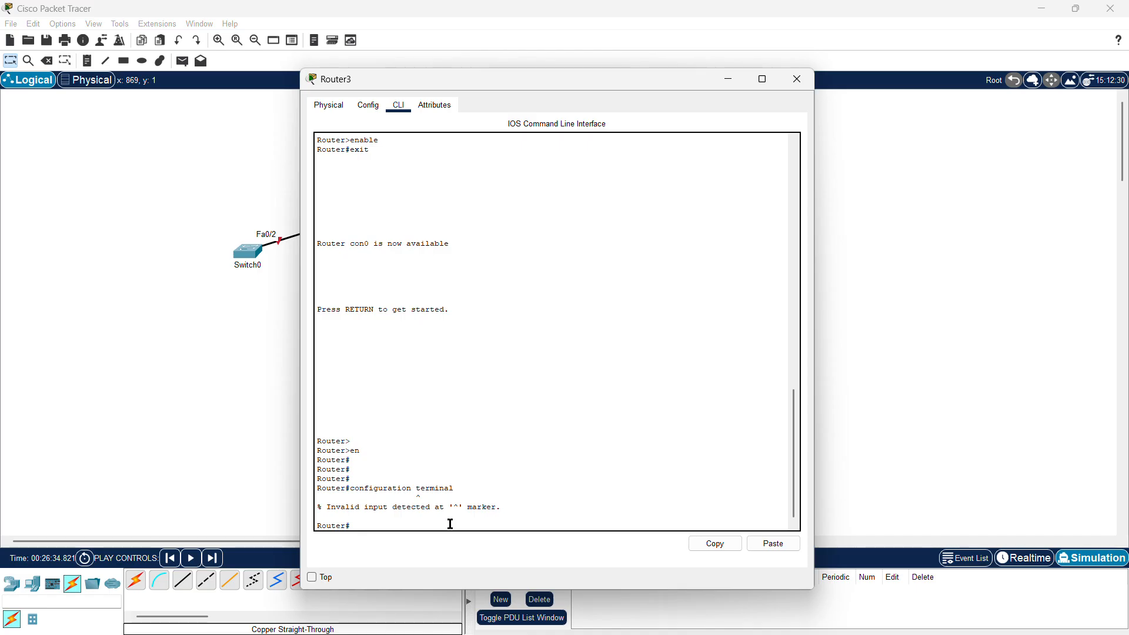
Enter global configuration mode on Router3 with the command conf t
{"action": "key", "text": "Up"}
{"action": "key", "text": "BackSpace"}
{"action": "key", "text": "BackSpace"}
{"action": "key", "text": "BackSpace"}
{"action": "key", "text": "BackSpace"}
{"action": "key", "text": "BackSpace"}
{"action": "key", "text": "BackSpace"}
{"action": "key", "text": "BackSpace"}
{"action": "key", "text": "BackSpace"}
{"action": "key", "text": "BackSpace"}
{"action": "key", "text": "BackSpace"}
{"action": "key", "text": "BackSpace"}
{"action": "key", "text": "BackSpace"}
{"action": "key", "text": "BackSpace"}
{"action": "key", "text": "BackSpace"}
{"action": "key", "text": "BackSpace"}
{"action": "key", "text": "BackSpace"}
{"action": "key", "text": "BackSpace"}
{"action": "type", "text": "t"}
{"action": "key", "text": "Return"}
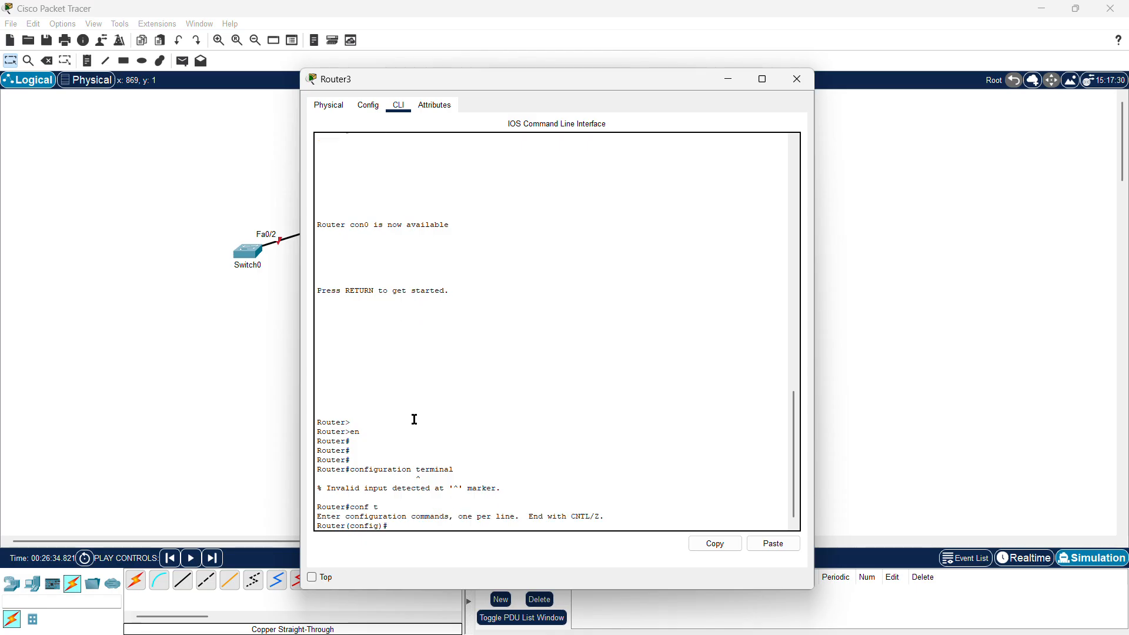
{"action": "key", "text": "Return"}
{"action": "key", "text": "Return"}
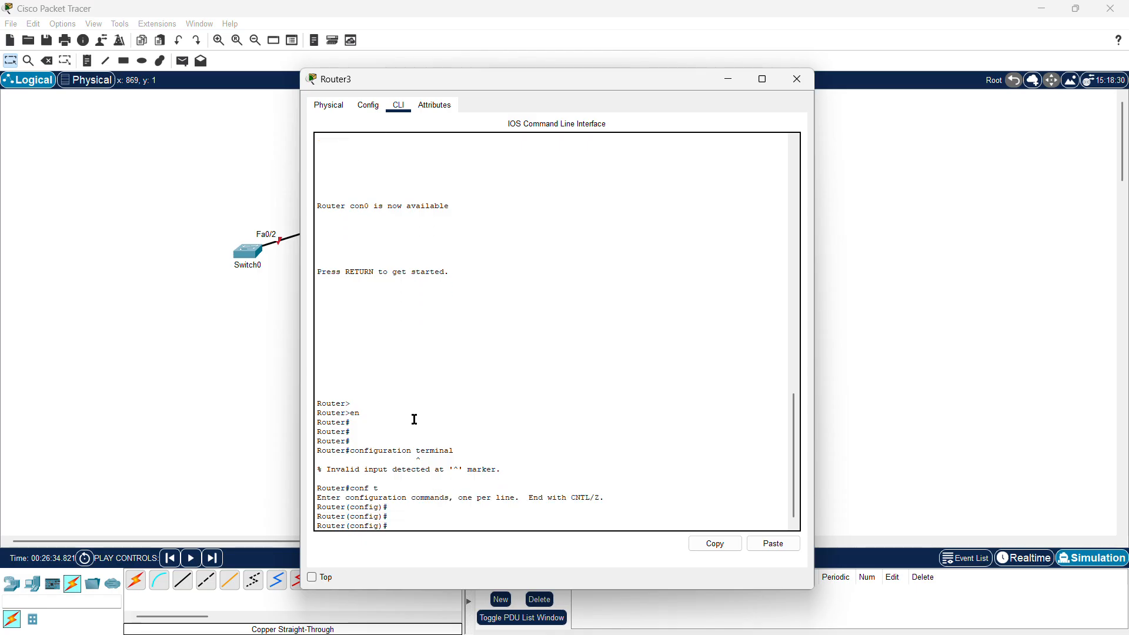
{"action": "key", "text": "Return"}
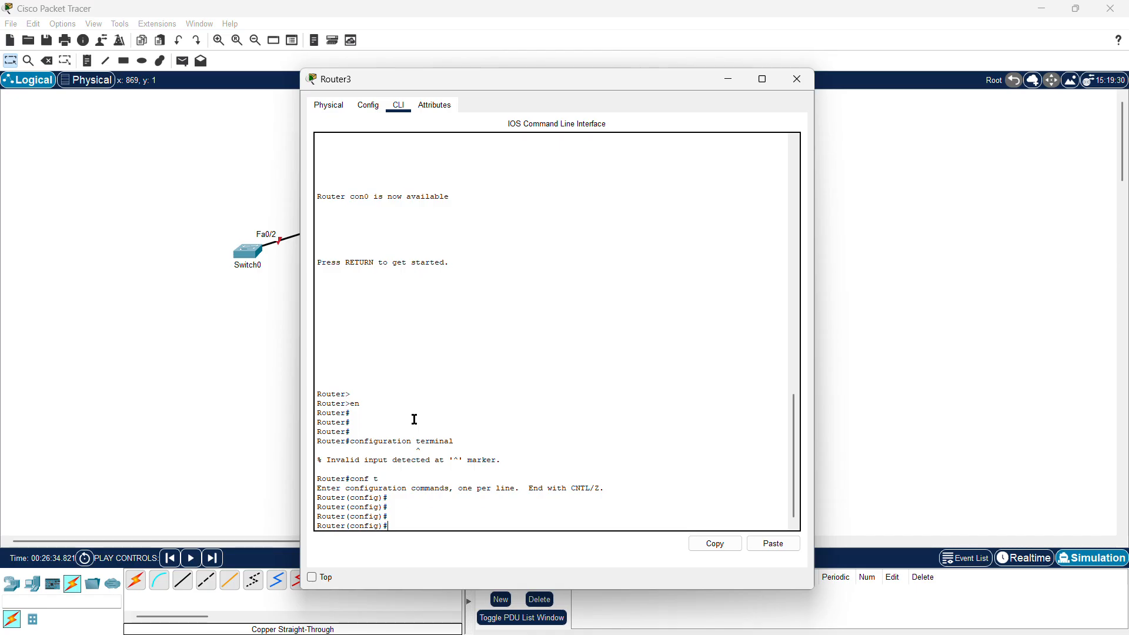
{"action": "key", "text": "Return"}
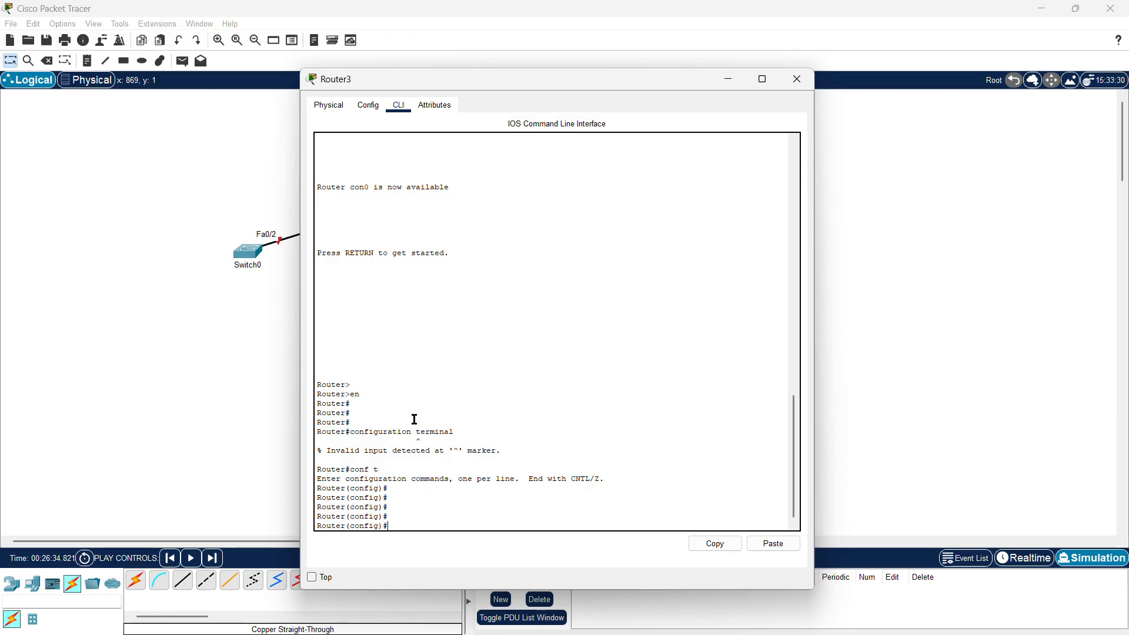
Disable DNS lookup on Router3 with the command no ip domain-lookup
{"action": "type", "text": "no ip domain-lookup"}
{"action": "key", "text": "Return"}
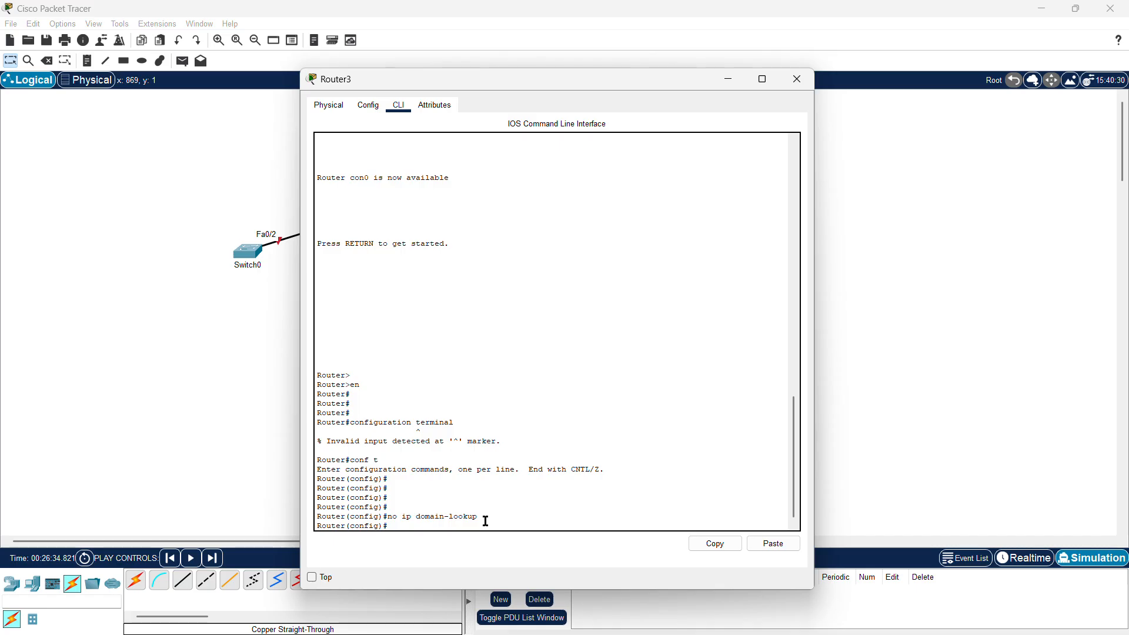
{"action": "left_click_drag", "start_coordinate": [479, 521], "coordinate": [383, 518]}
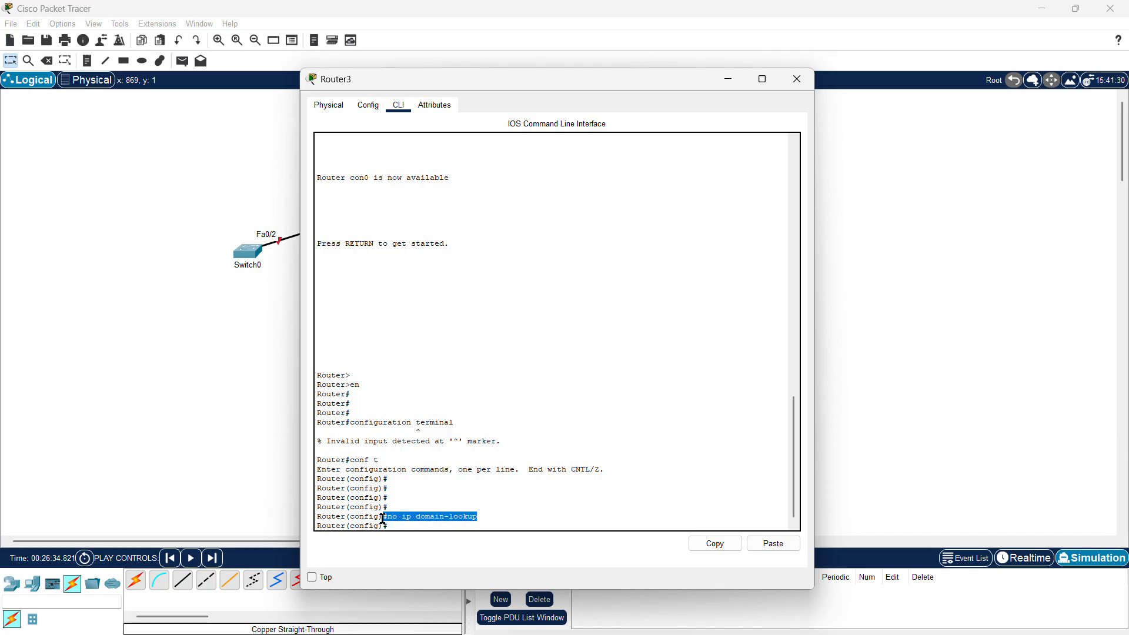
{"action": "left_click", "coordinate": [484, 515]}
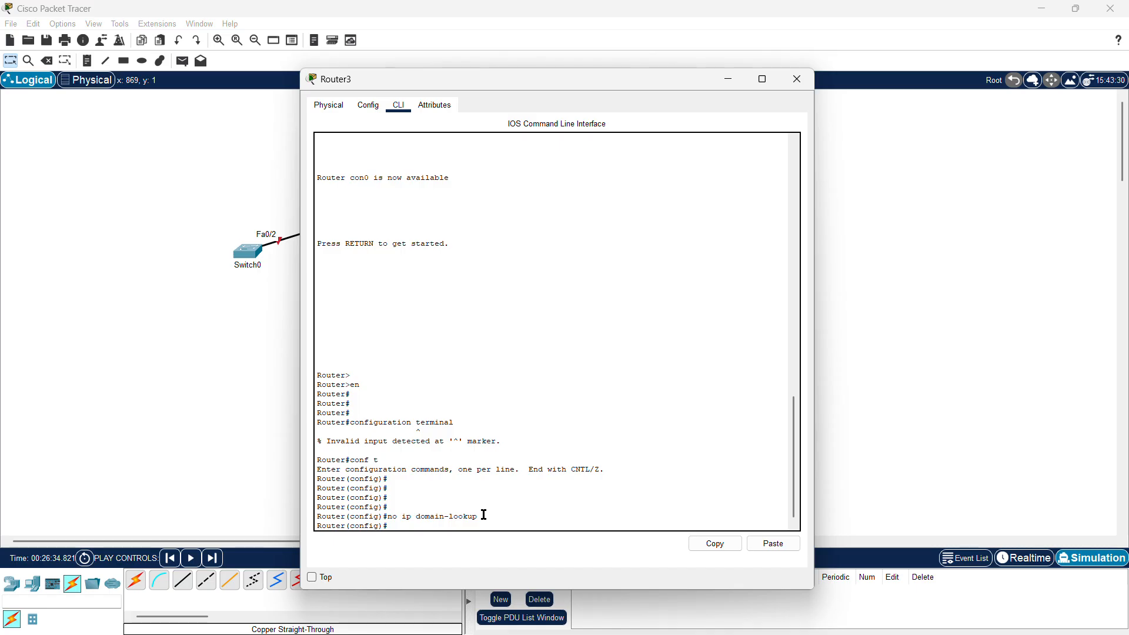
Display the available interface types with the help query interface ?
{"action": "left_click", "coordinate": [494, 511]}
{"action": "type", "text": "ip"}
{"action": "type", "text": "int"}
{"action": "type", "text": "g"}
{"action": "key", "text": "BackSpace"}
{"action": "key", "text": "BackSpace"}
{"action": "key", "text": "BackSpace"}
{"action": "key", "text": "BackSpace"}
{"action": "key", "text": "BackSpace"}
{"action": "type", "text": "rface ?"}
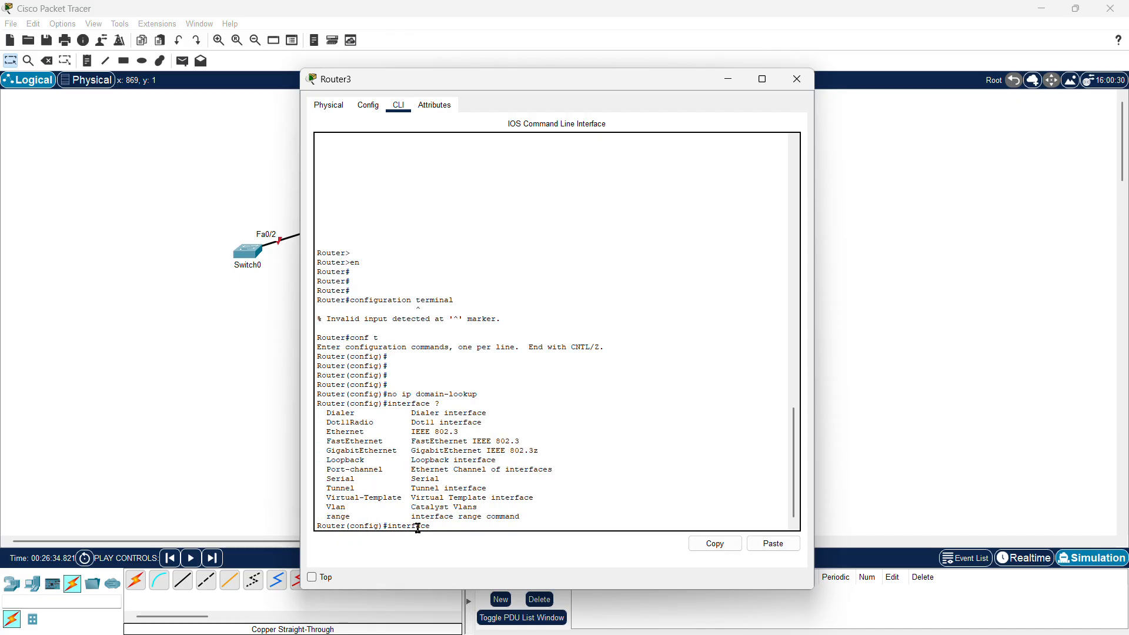
Examine the listed interface types, highlighting the FastEthernet and GigabitEthernet entries
{"action": "left_click_drag", "start_coordinate": [442, 404], "coordinate": [388, 406]}
{"action": "left_click_drag", "start_coordinate": [320, 413], "coordinate": [541, 518]}
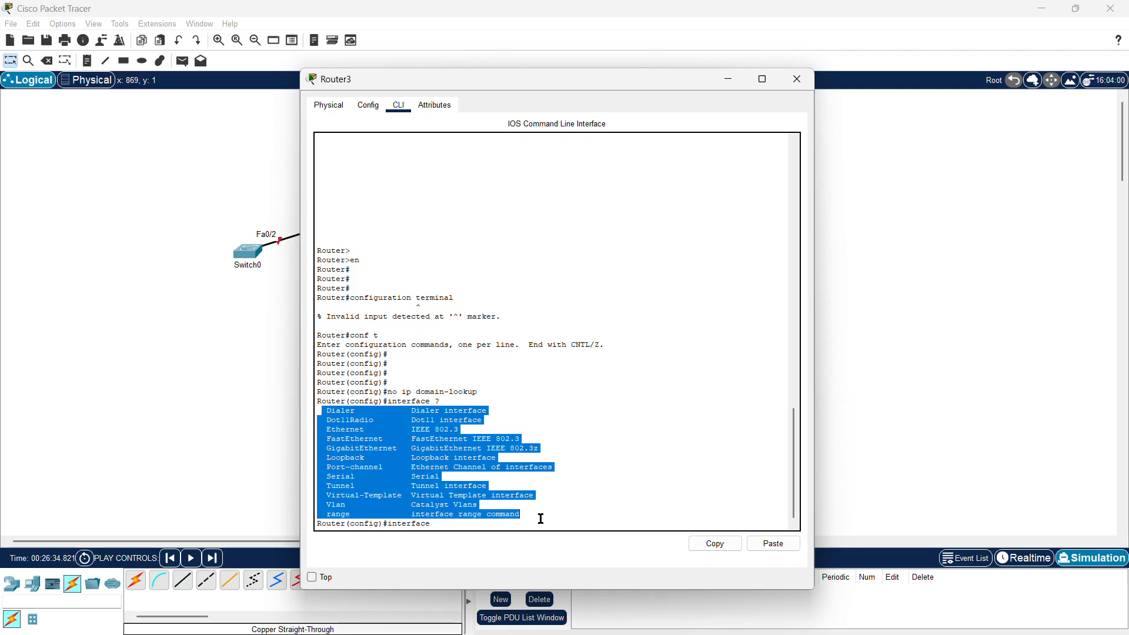
{"action": "left_click", "coordinate": [374, 474]}
{"action": "left_click_drag", "start_coordinate": [324, 439], "coordinate": [398, 447]}
{"action": "left_click", "coordinate": [350, 454]}
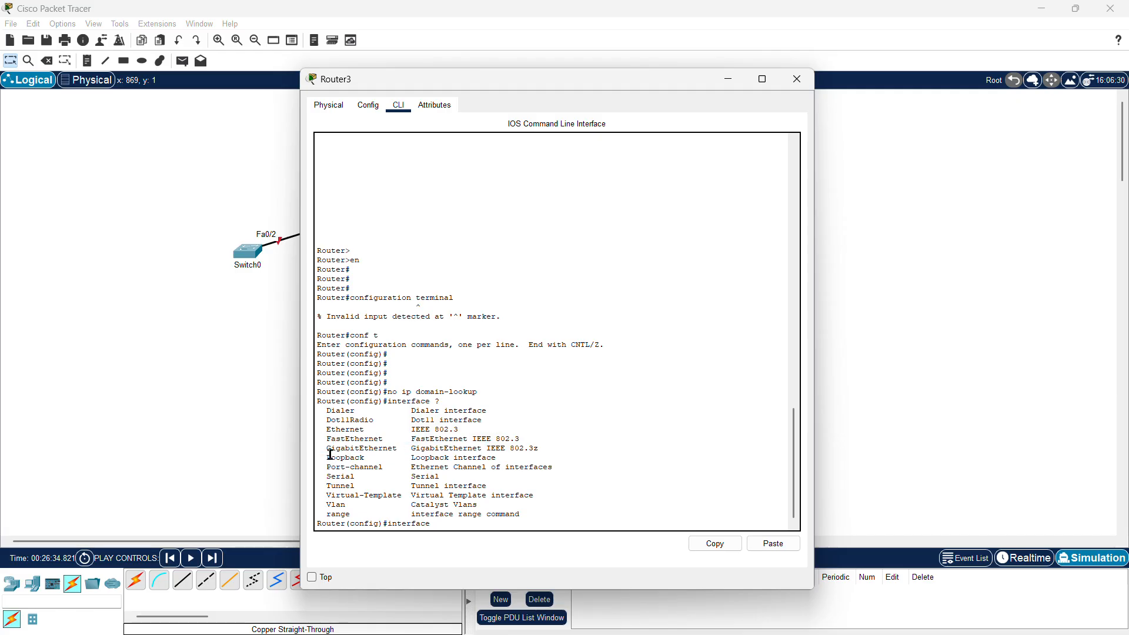
{"action": "left_click_drag", "start_coordinate": [325, 456], "coordinate": [324, 410]}
{"action": "left_click", "coordinate": [360, 489]}
{"action": "left_click", "coordinate": [407, 440]}
Clear the unfinished interface command and display the global configuration commands with the help query ?
{"action": "key", "text": "BackSpace"}
{"action": "key", "text": "BackSpace"}
{"action": "key", "text": "BackSpace"}
{"action": "key", "text": "BackSpace"}
{"action": "key", "text": "BackSpace"}
{"action": "key", "text": "BackSpace"}
{"action": "key", "text": "BackSpace"}
{"action": "key", "text": "BackSpace"}
{"action": "key", "text": "BackSpace"}
{"action": "key", "text": "BackSpace"}
{"action": "type", "text": "?"}
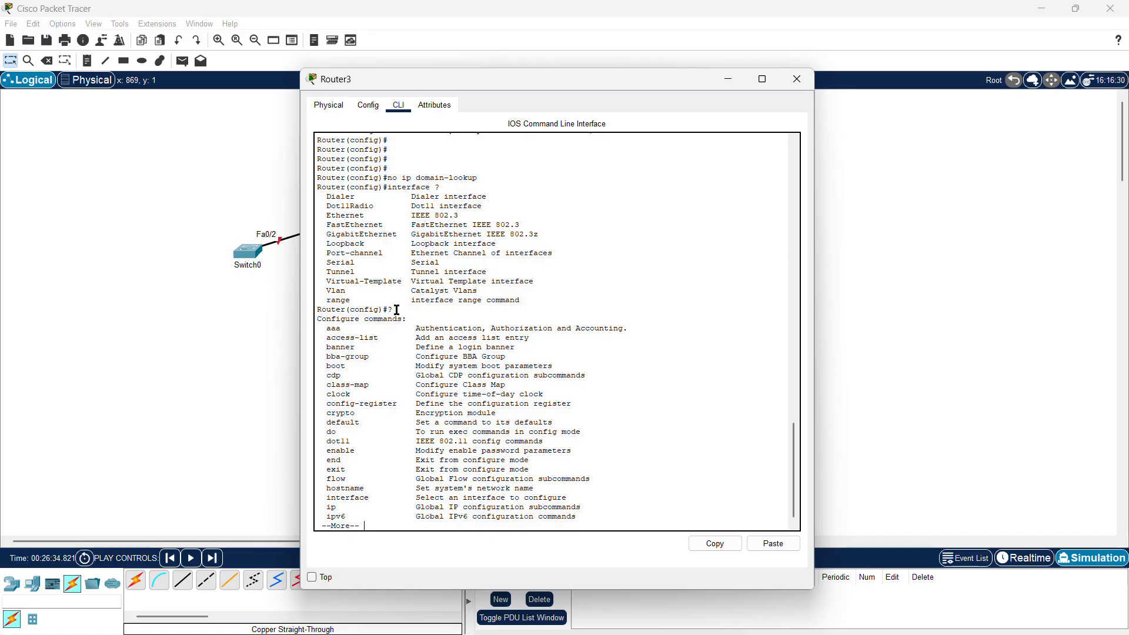
{"action": "left_click_drag", "start_coordinate": [397, 309], "coordinate": [374, 307]}
{"action": "left_click", "coordinate": [352, 377]}
{"action": "scroll", "coordinate": [323, 338], "scroll_direction": "down", "scroll_amount": 1}
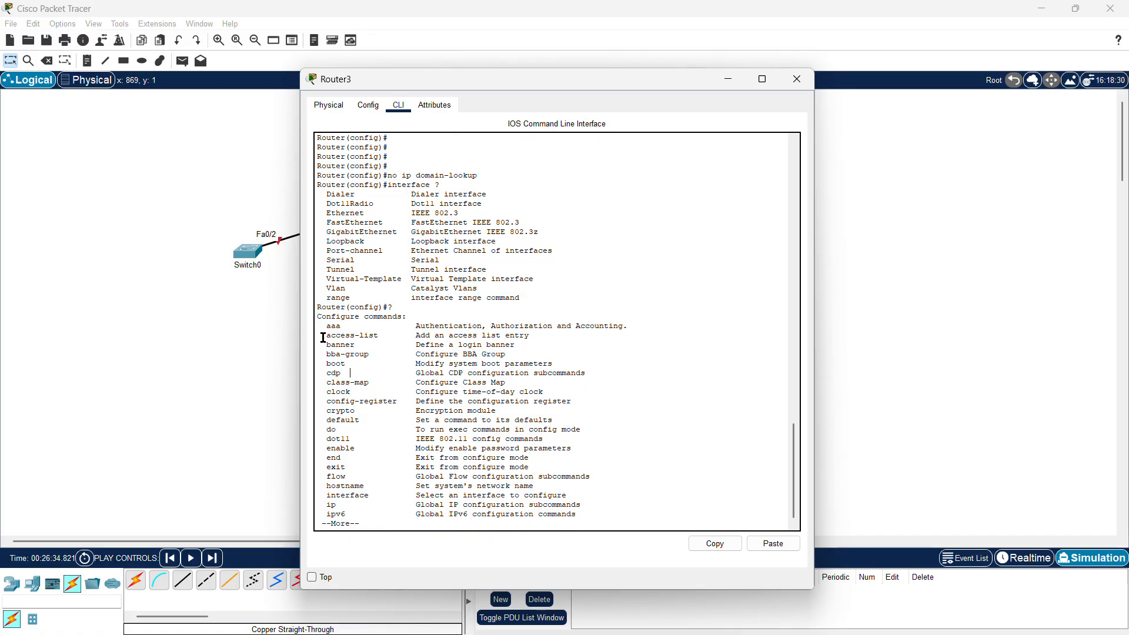
Page through the remaining global configuration commands to the end, and review the list from its beginning
{"action": "key", "text": "Return"}
{"action": "key", "text": "Return"}
{"action": "key", "text": "Return"}
{"action": "key", "text": "Return"}
{"action": "key", "text": "Return"}
{"action": "key", "text": "Return"}
{"action": "key", "text": "Return"}
{"action": "key", "text": "Return"}
{"action": "key", "text": "Return"}
{"action": "key", "text": "Return"}
{"action": "key", "text": "Return"}
{"action": "key", "text": "Return"}
{"action": "key", "text": "Return"}
{"action": "key", "text": "Return"}
{"action": "key", "text": "Return"}
{"action": "key", "text": "Return"}
{"action": "key", "text": "Return"}
{"action": "key", "text": "Return"}
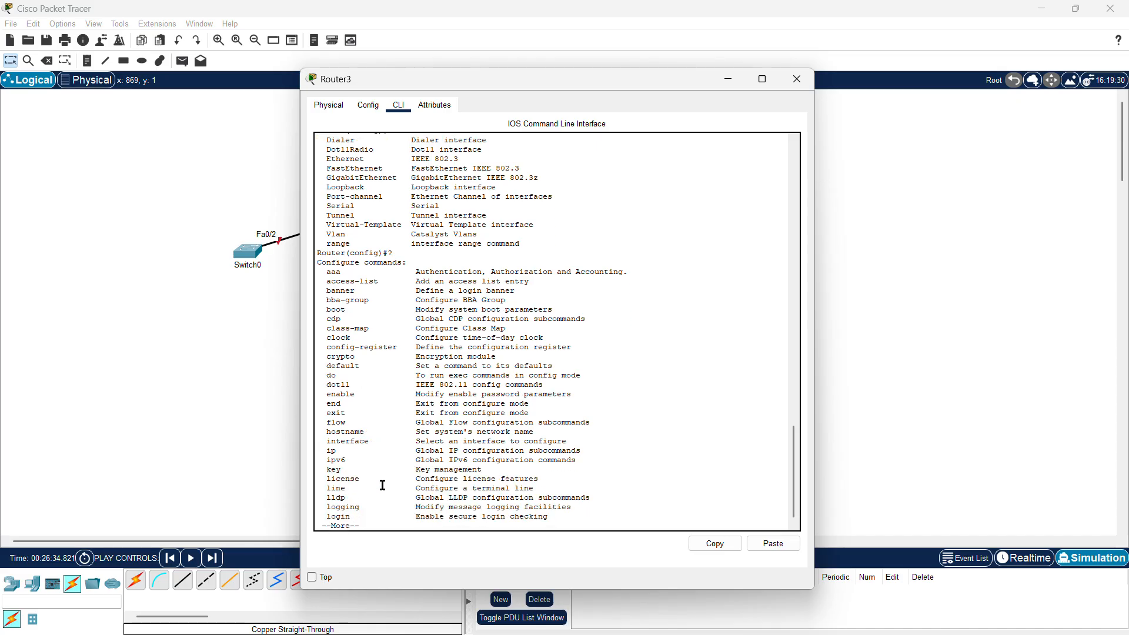
{"action": "key", "text": "Return"}
{"action": "key", "text": "Return"}
{"action": "key", "text": "Return"}
{"action": "key", "text": "Return"}
{"action": "key", "text": "Return"}
{"action": "key", "text": "Return"}
{"action": "key", "text": "Return"}
{"action": "key", "text": "Return"}
{"action": "key", "text": "Return"}
{"action": "key", "text": "Return"}
{"action": "key", "text": "Return"}
{"action": "key", "text": "Return"}
{"action": "key", "text": "Return"}
{"action": "key", "text": "Return"}
{"action": "key", "text": "Return"}
{"action": "key", "text": "Return"}
{"action": "key", "text": "Return"}
{"action": "key", "text": "Return"}
{"action": "scroll", "coordinate": [383, 485], "scroll_direction": "up", "scroll_amount": 10}
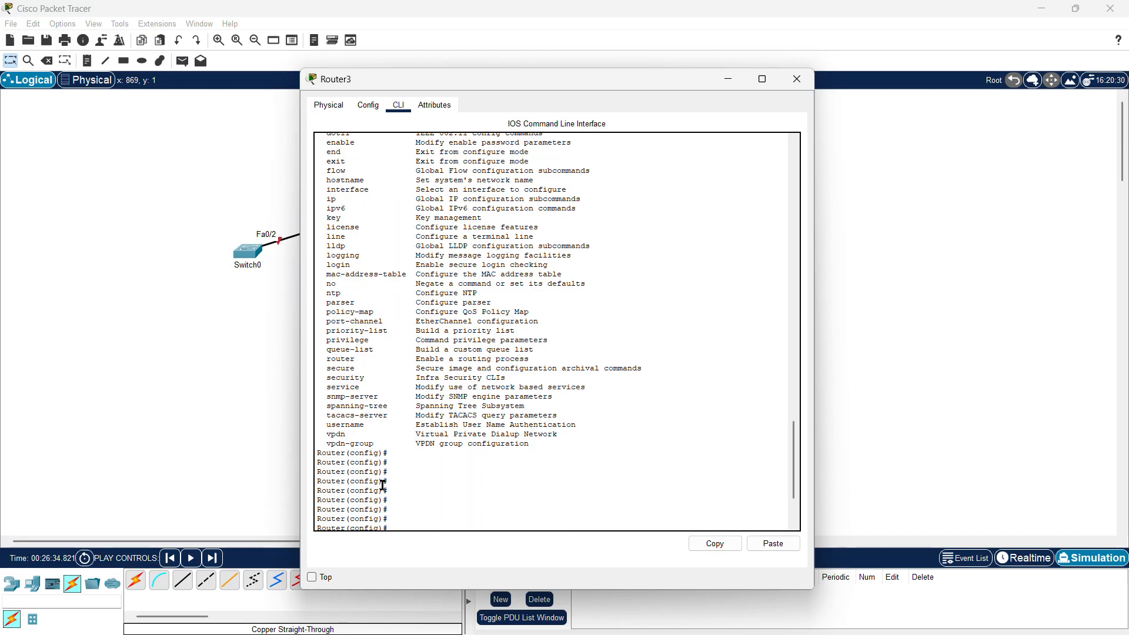
{"action": "scroll", "coordinate": [383, 485], "scroll_direction": "up", "scroll_amount": 4}
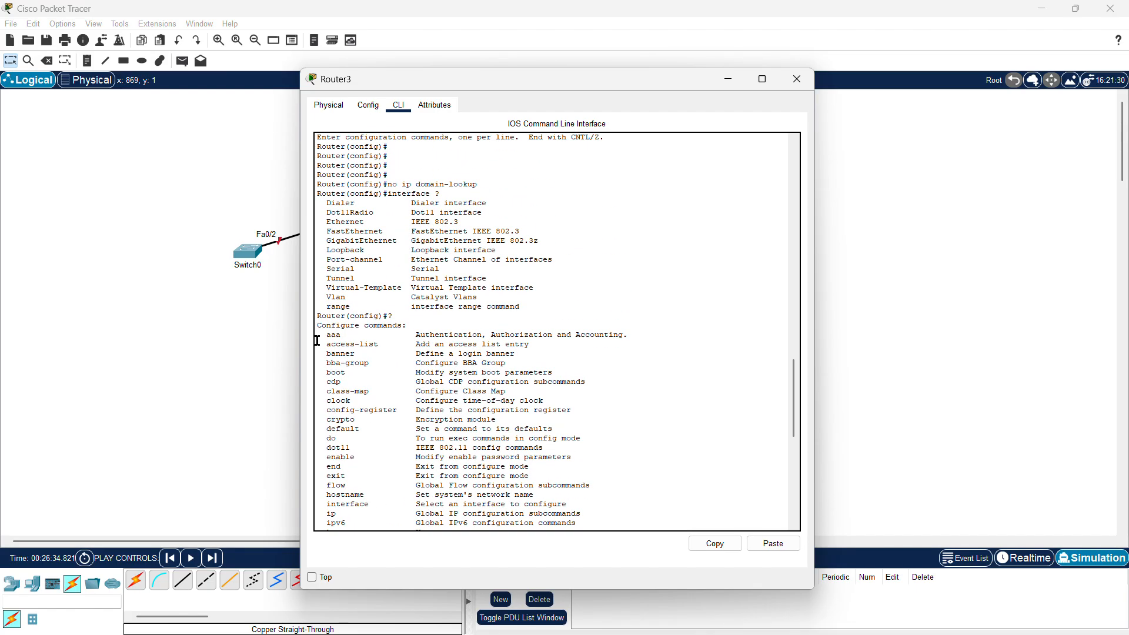
Enter interface configuration mode for the second Gigabit port with the command interface g0/1
{"action": "left_click_drag", "start_coordinate": [318, 333], "coordinate": [565, 347]}
{"action": "left_click", "coordinate": [419, 443]}
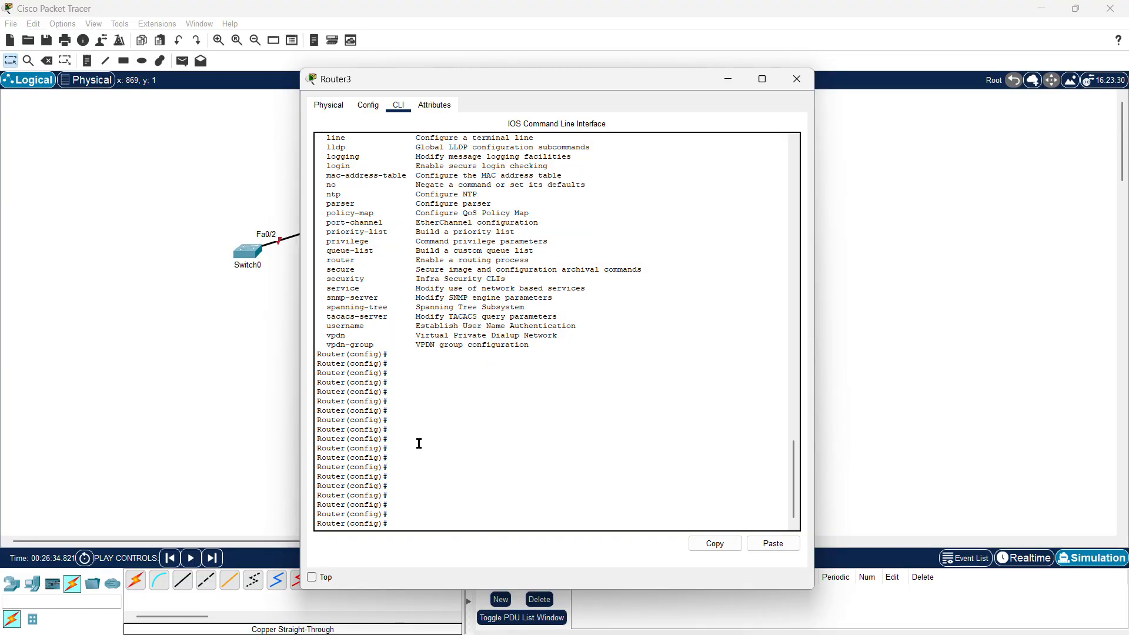
{"action": "scroll", "coordinate": [421, 502], "scroll_direction": "up", "scroll_amount": 15}
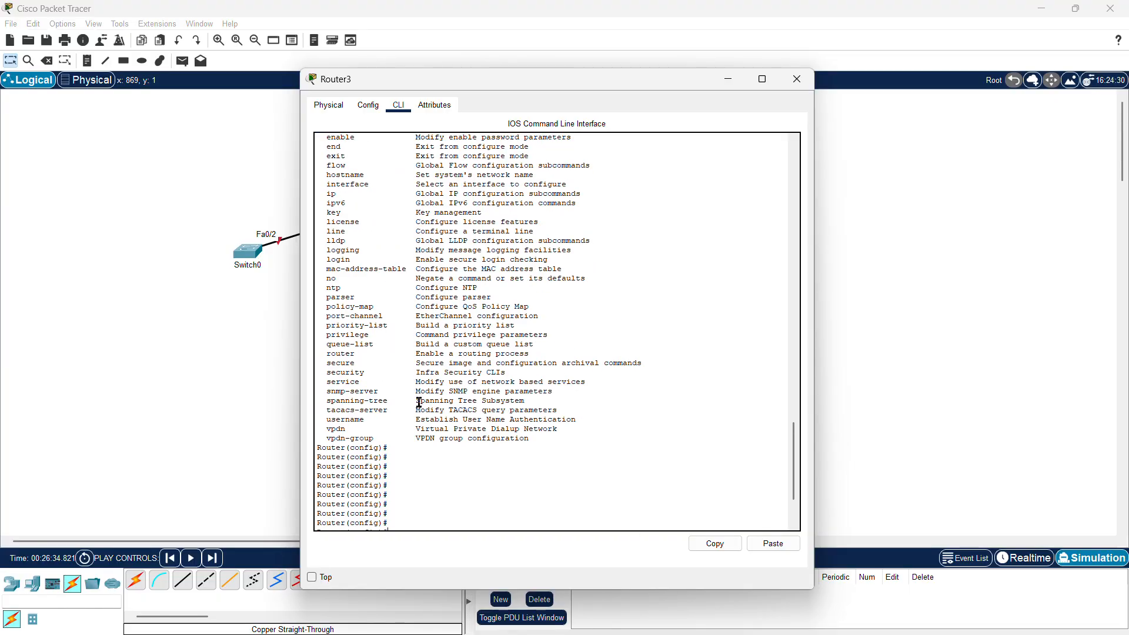
{"action": "scroll", "coordinate": [419, 403], "scroll_direction": "down", "scroll_amount": 15}
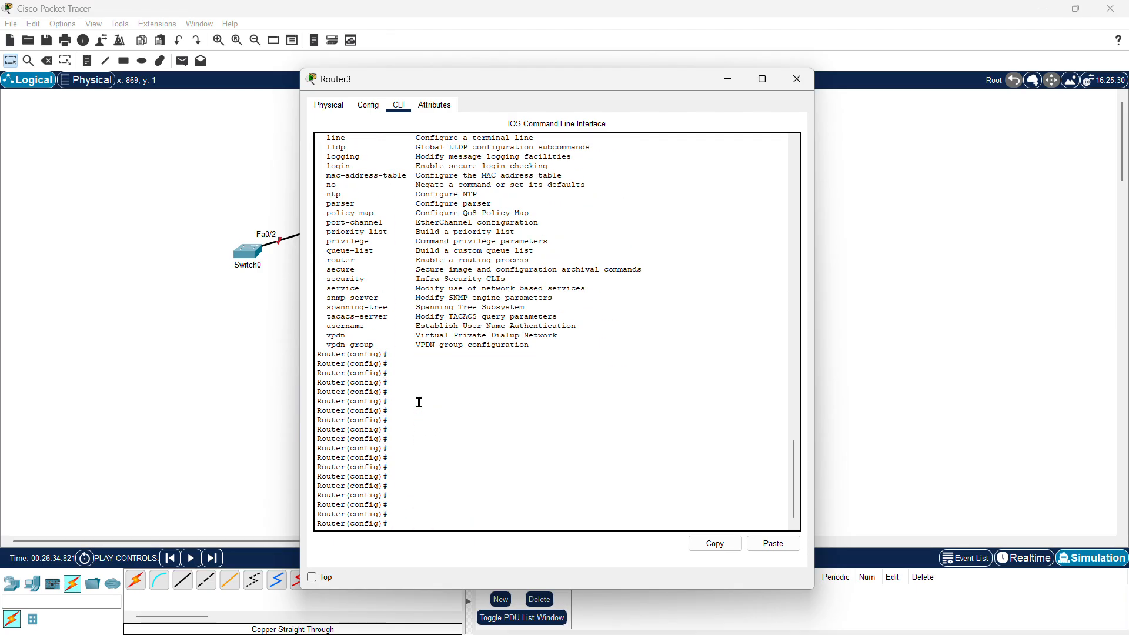
{"action": "type", "text": "int"}
{"action": "type", "text": "ace"}
{"action": "type", "text": " gi"}
{"action": "key", "text": "BackSpace"}
{"action": "key", "text": "BackSpace"}
{"action": "type", "text": "0"}
{"action": "type", "text": "/1"}
{"action": "key", "text": "Return"}
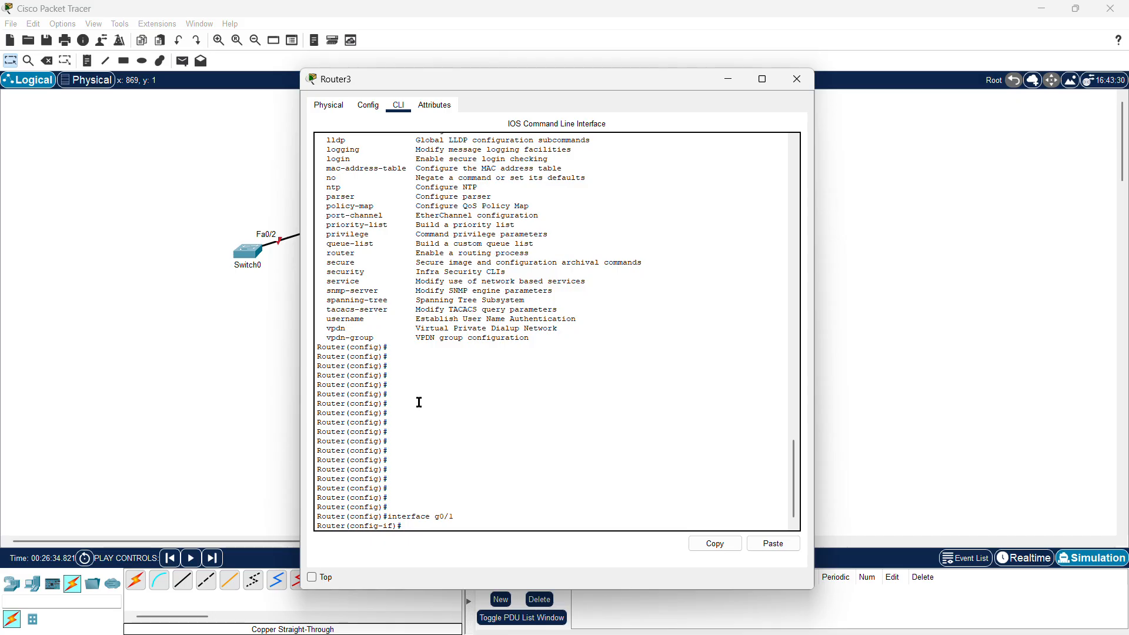
Display the interface configuration commands with the help query ? and examine the list, highlighting the ip and ipv6 entries
{"action": "type", "text": "?"}
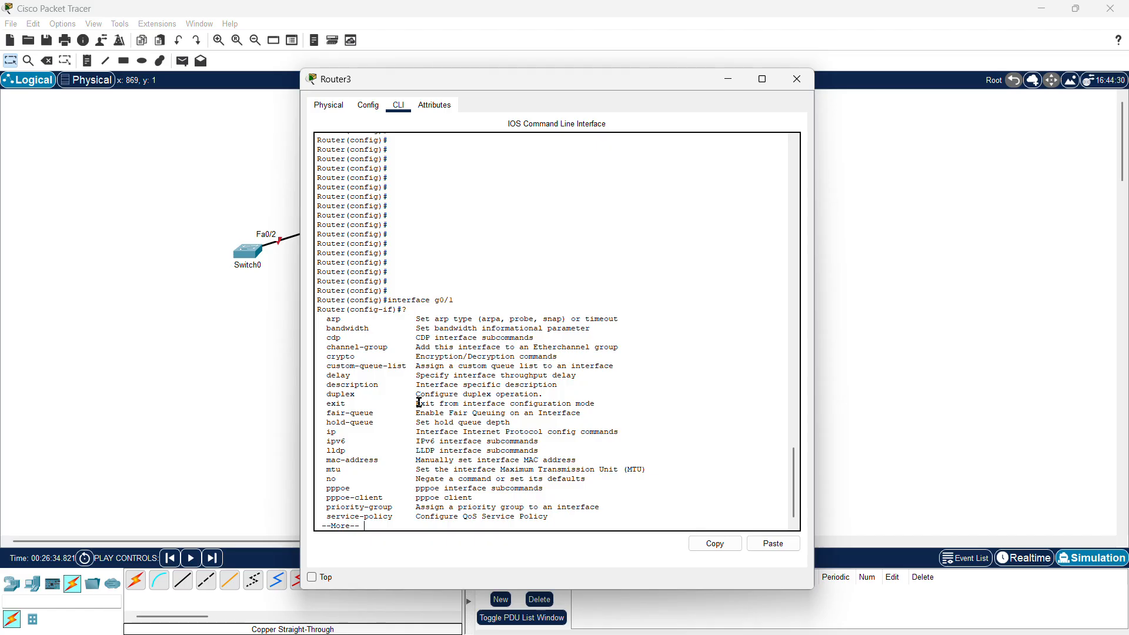
{"action": "left_click_drag", "start_coordinate": [406, 309], "coordinate": [322, 305]}
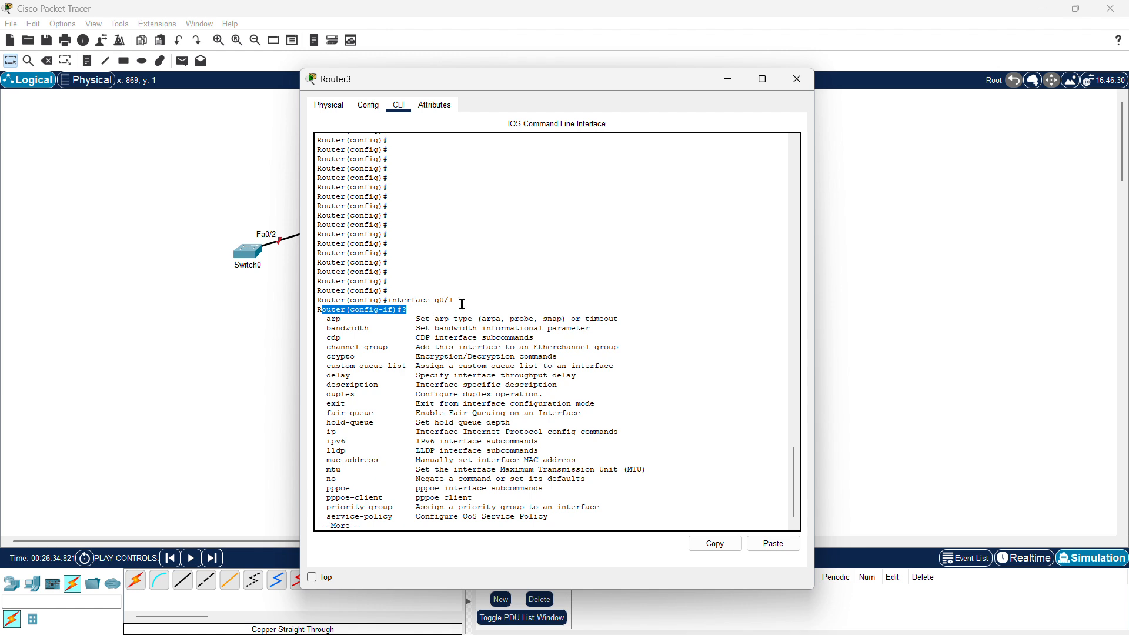
{"action": "left_click_drag", "start_coordinate": [454, 300], "coordinate": [379, 349]}
{"action": "left_click", "coordinate": [333, 315]}
{"action": "left_click", "coordinate": [373, 328]}
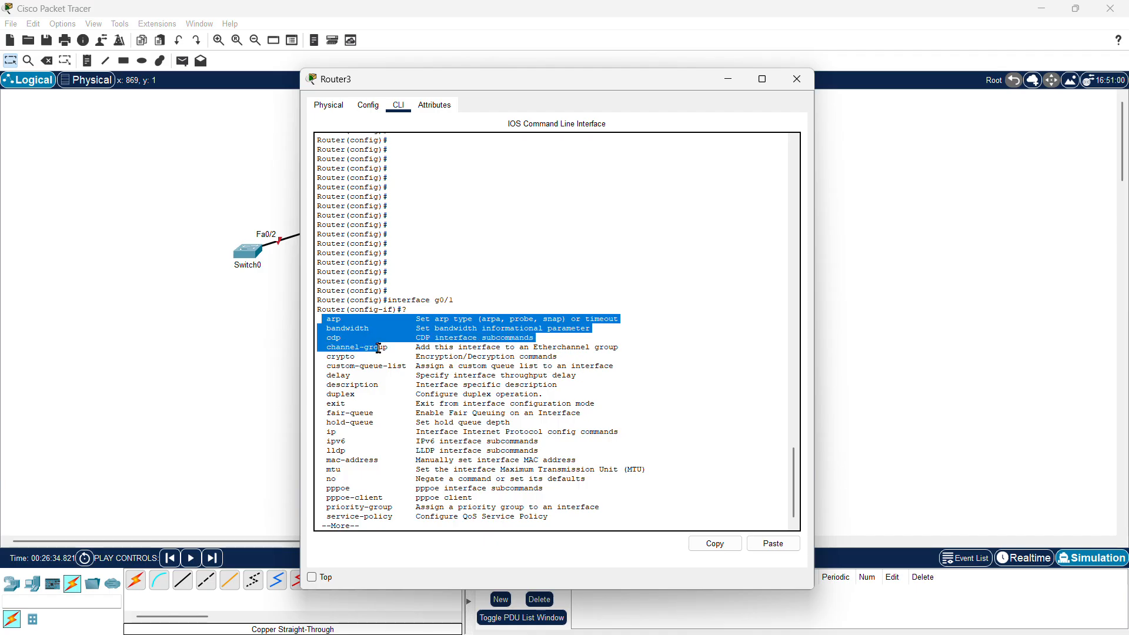
{"action": "left_click", "coordinate": [370, 379]}
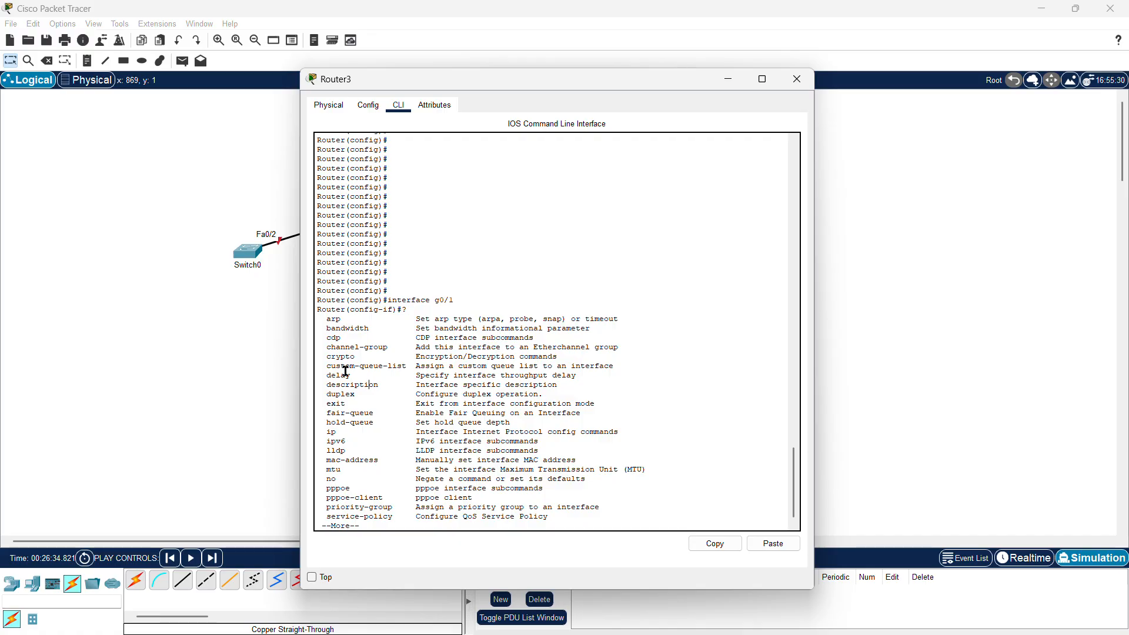
{"action": "left_click_drag", "start_coordinate": [320, 321], "coordinate": [402, 517]}
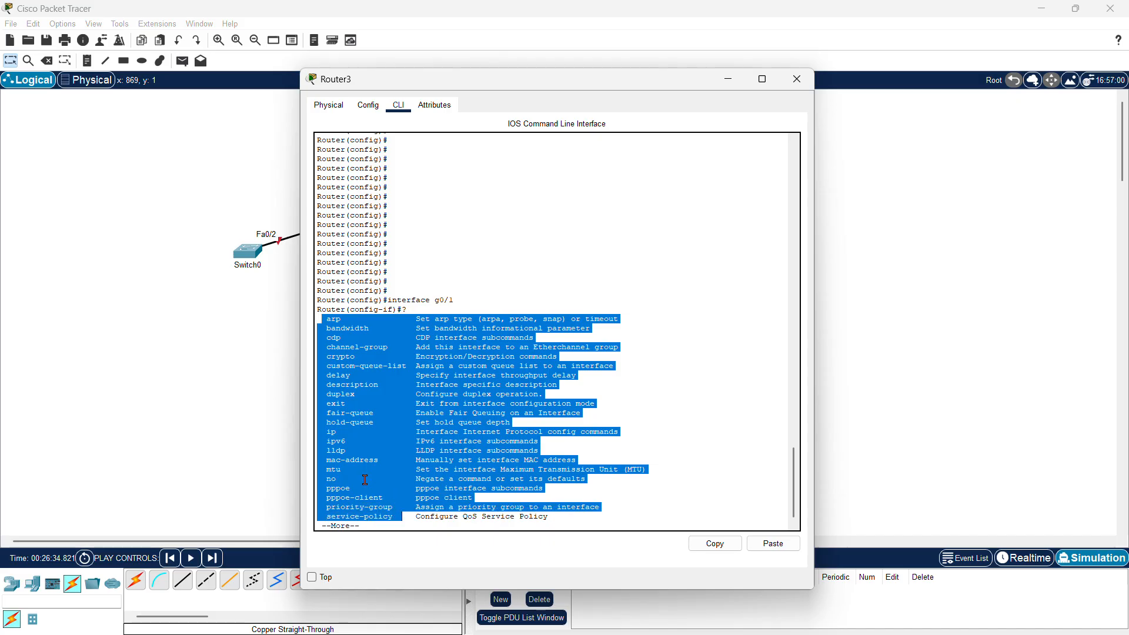
{"action": "left_click", "coordinate": [345, 430]}
{"action": "left_click_drag", "start_coordinate": [346, 431], "coordinate": [320, 431]}
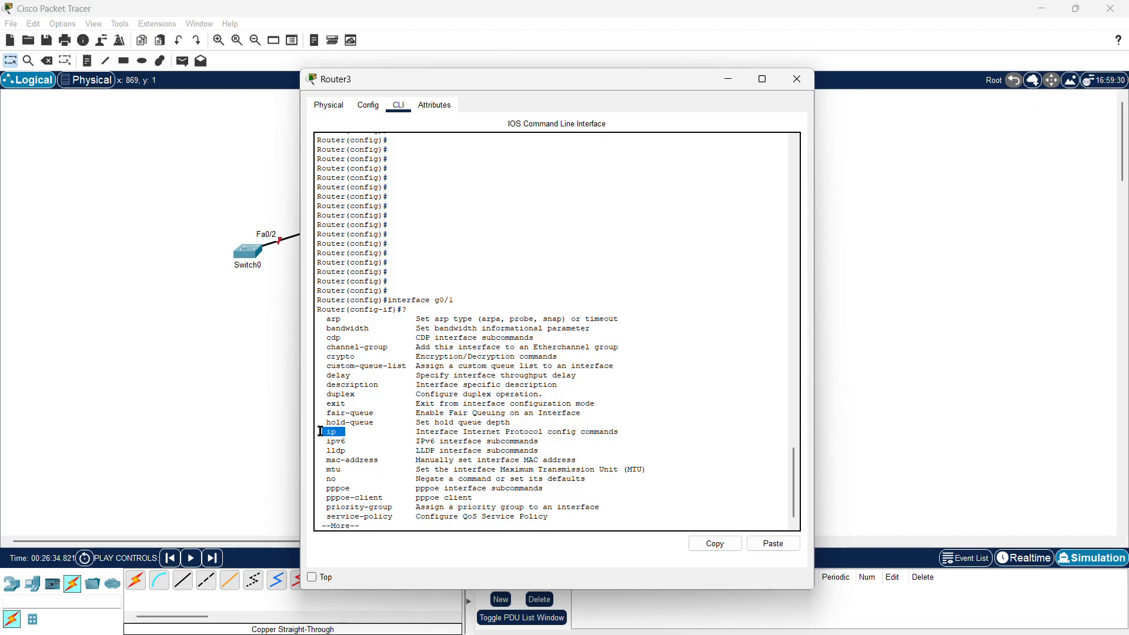
{"action": "left_click", "coordinate": [337, 456]}
{"action": "left_click_drag", "start_coordinate": [355, 440], "coordinate": [327, 441]}
{"action": "left_click", "coordinate": [356, 478]}
{"action": "mouse_move", "coordinate": [346, 432]}
{"action": "left_mouse_down"}
{"action": "mouse_move", "coordinate": [322, 432]}
{"action": "mouse_move", "coordinate": [332, 441]}
{"action": "mouse_move", "coordinate": [325, 430]}
{"action": "left_mouse_up"}
{"action": "left_click", "coordinate": [339, 430]}
Page through the remaining interface configuration commands to the end and highlight the list for review
{"action": "key", "text": "Return"}
{"action": "key", "text": "Return"}
{"action": "key", "text": "Return"}
{"action": "key", "text": "Return"}
{"action": "key", "text": "Return"}
{"action": "key", "text": "Return"}
{"action": "key", "text": "Return"}
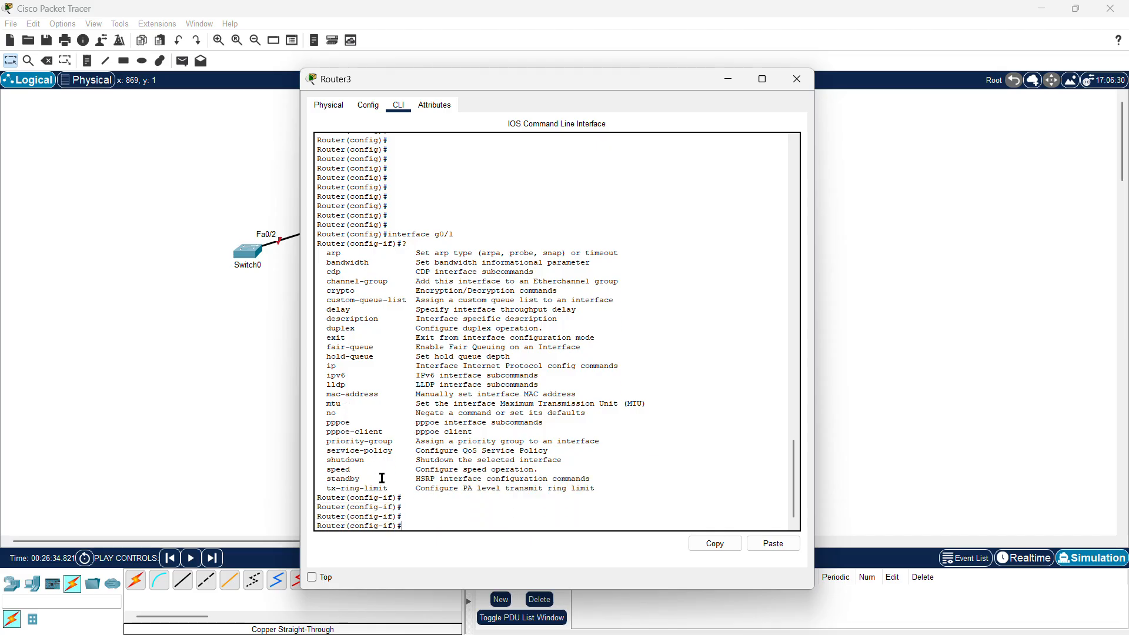
{"action": "left_click_drag", "start_coordinate": [396, 490], "coordinate": [317, 225]}
{"action": "left_click", "coordinate": [354, 421]}
Display the interface's IP subcommands with the help query ip ? and examine the listed entries
{"action": "type", "text": "ip address"}
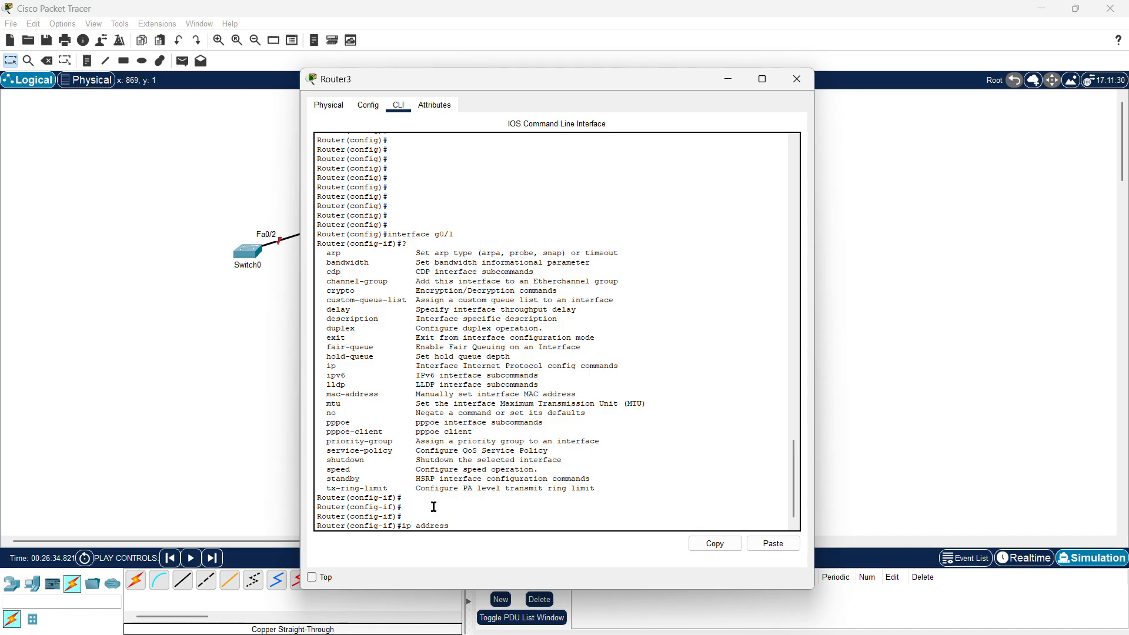
{"action": "key", "text": "BackSpace"}
{"action": "key", "text": "BackSpace"}
{"action": "key", "text": "BackSpace"}
{"action": "key", "text": "BackSpace"}
{"action": "key", "text": "BackSpace"}
{"action": "key", "text": "BackSpace"}
{"action": "key", "text": "BackSpace"}
{"action": "type", "text": "?"}
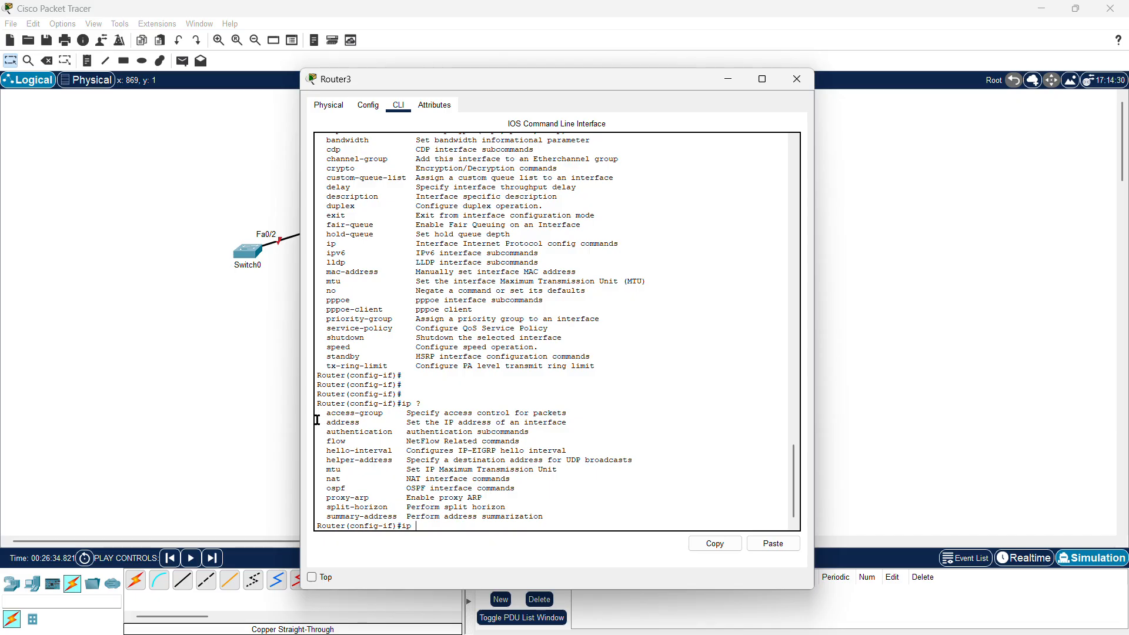
{"action": "left_click_drag", "start_coordinate": [322, 414], "coordinate": [381, 440]}
{"action": "left_click", "coordinate": [323, 442]}
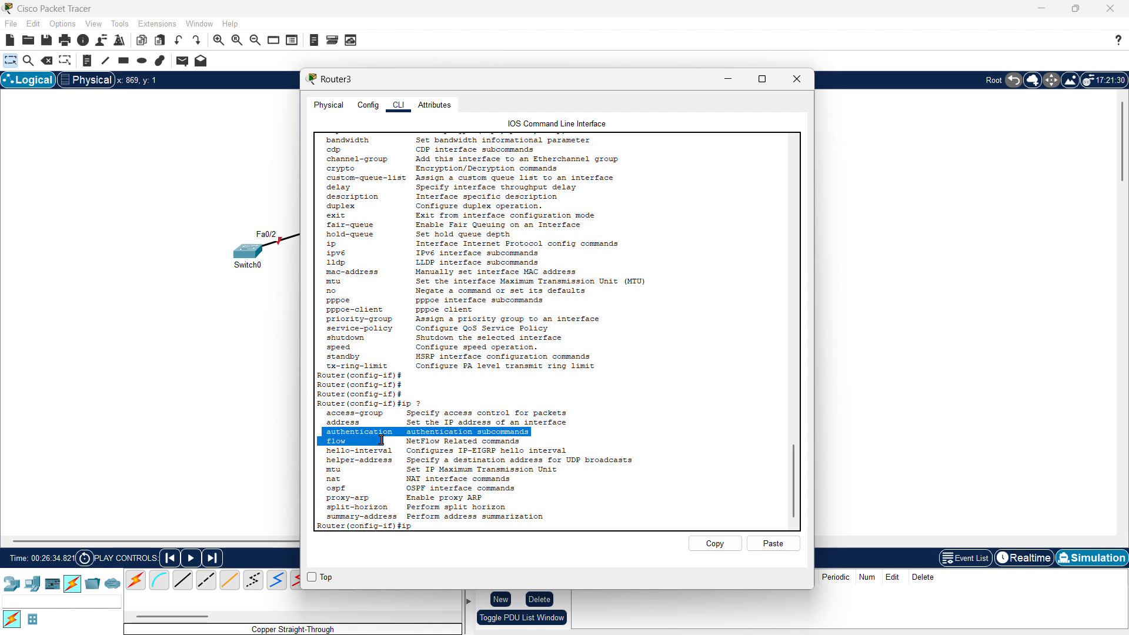
{"action": "left_click", "coordinate": [396, 445]}
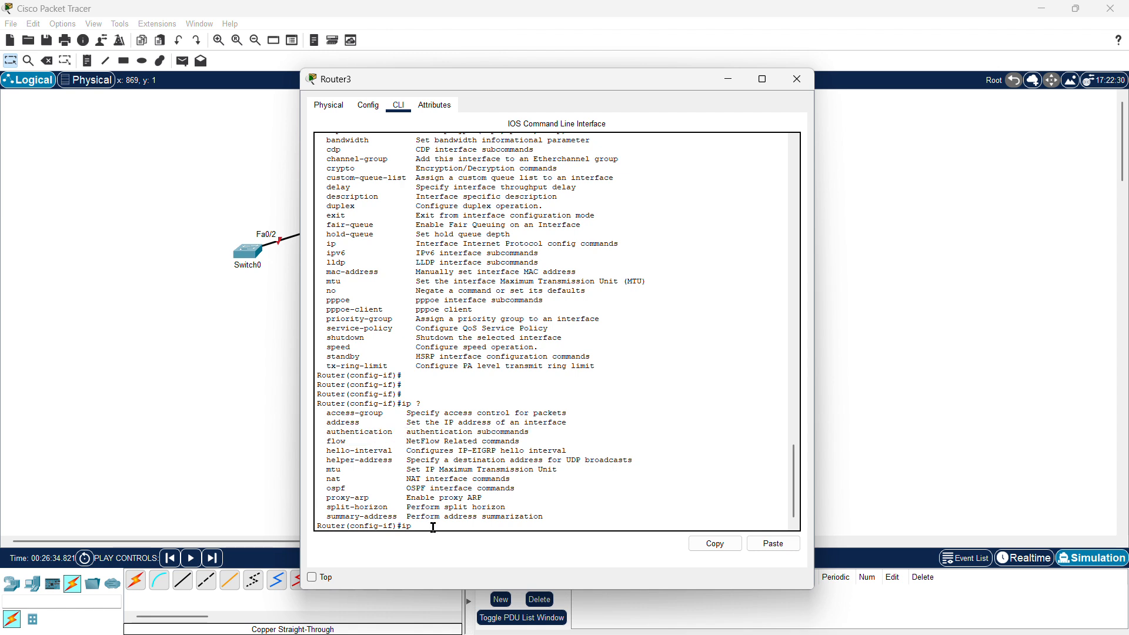
Extend the command to the help query ip address ? and highlight the A.B.C.D IP address option
{"action": "type", "text": "address ?"}
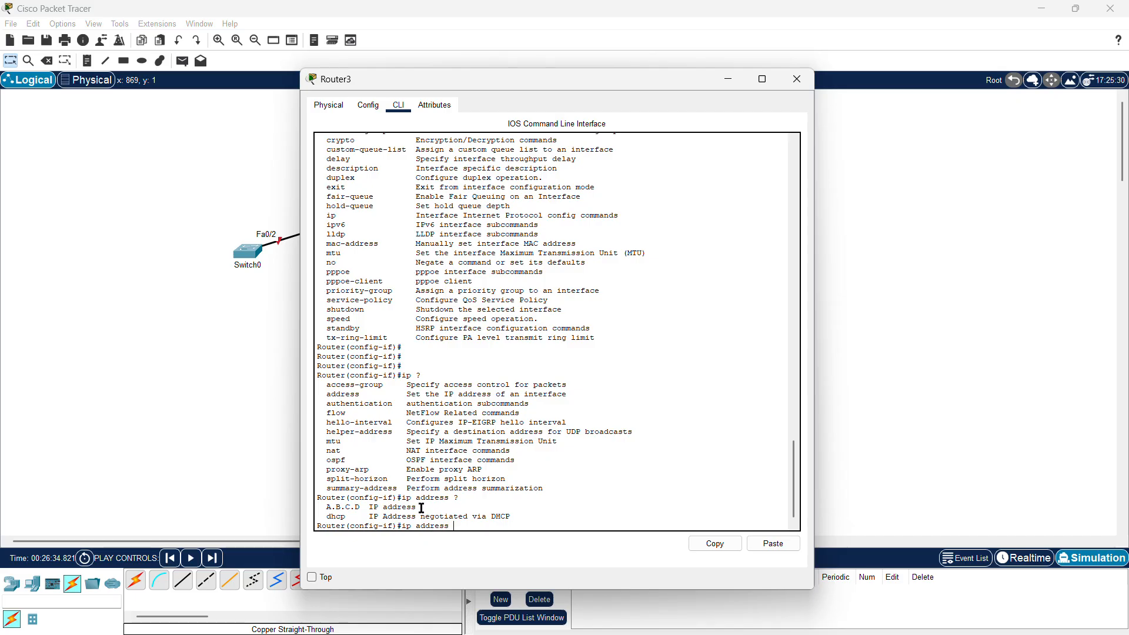
{"action": "left_click_drag", "start_coordinate": [418, 507], "coordinate": [321, 506]}
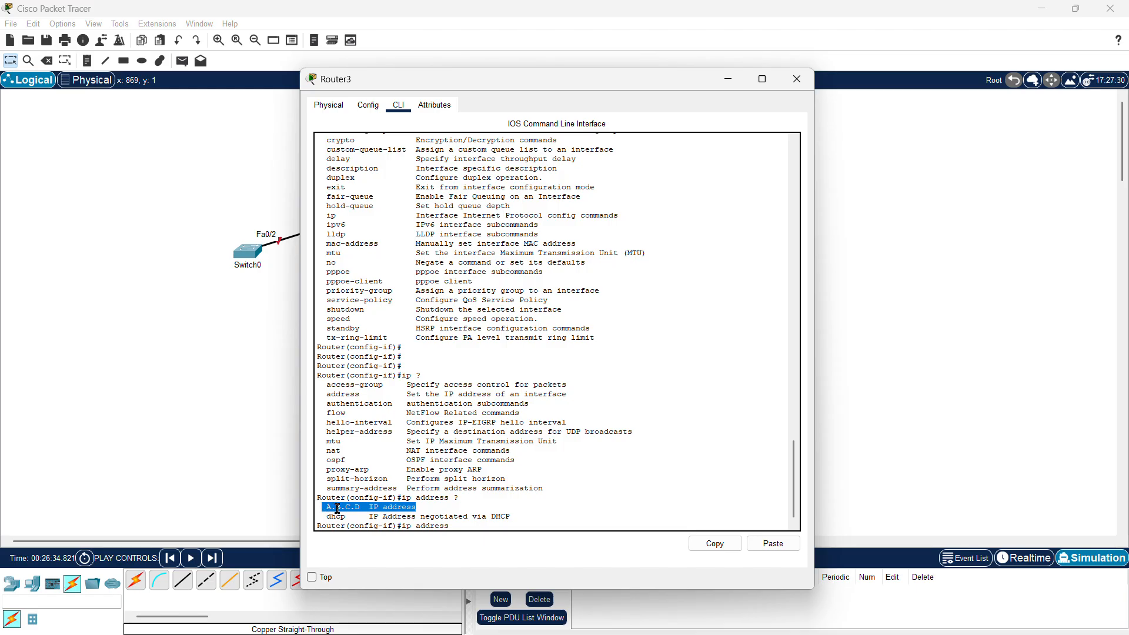
{"action": "left_click", "coordinate": [363, 508]}
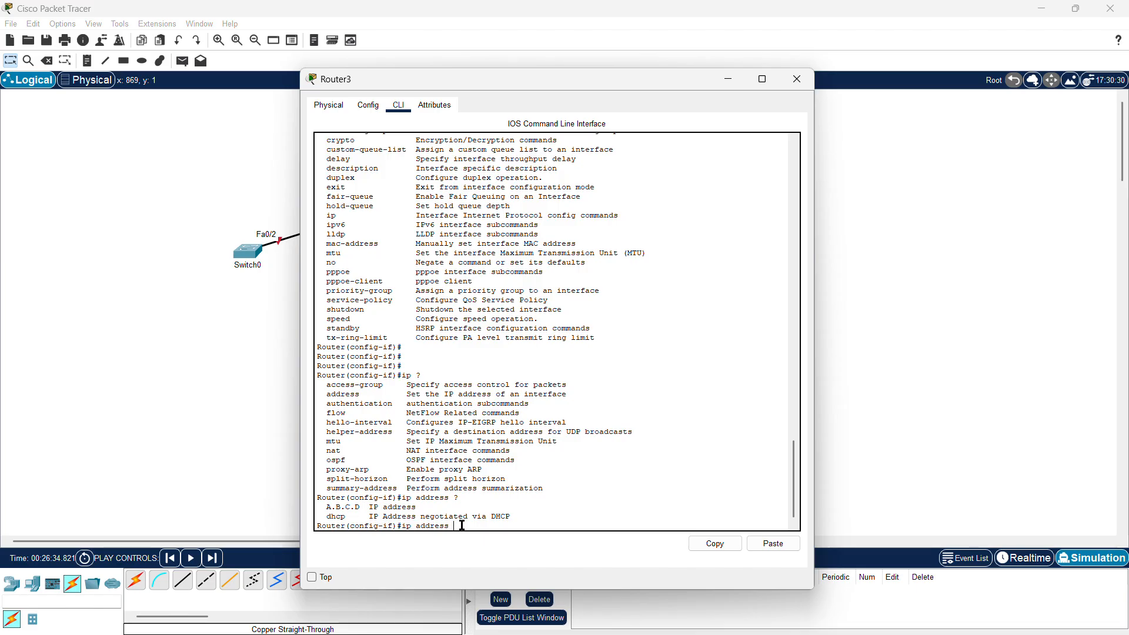
Add 192.168.10.1 as the interface address and query the next parameter with ?, highlighting the subnet mask option
{"action": "type", "text": "192.168.10.1"}
{"action": "left_click_drag", "start_coordinate": [512, 525], "coordinate": [488, 523]}
{"action": "left_click", "coordinate": [522, 524]}
{"action": "type", "text": "?"}
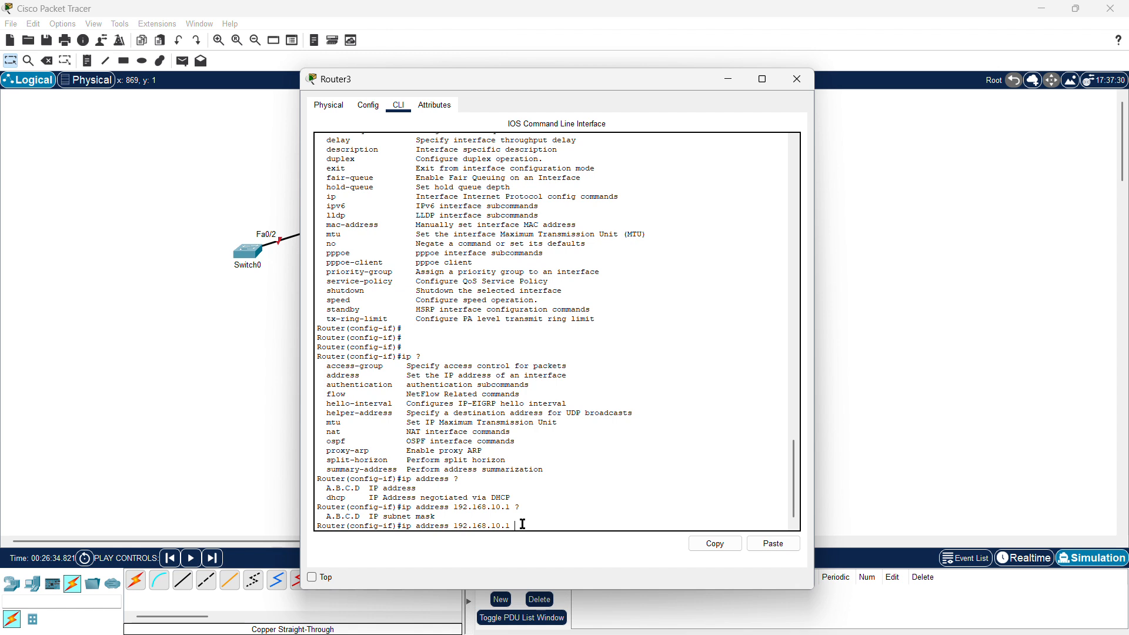
{"action": "left_click_drag", "start_coordinate": [436, 517], "coordinate": [322, 516]}
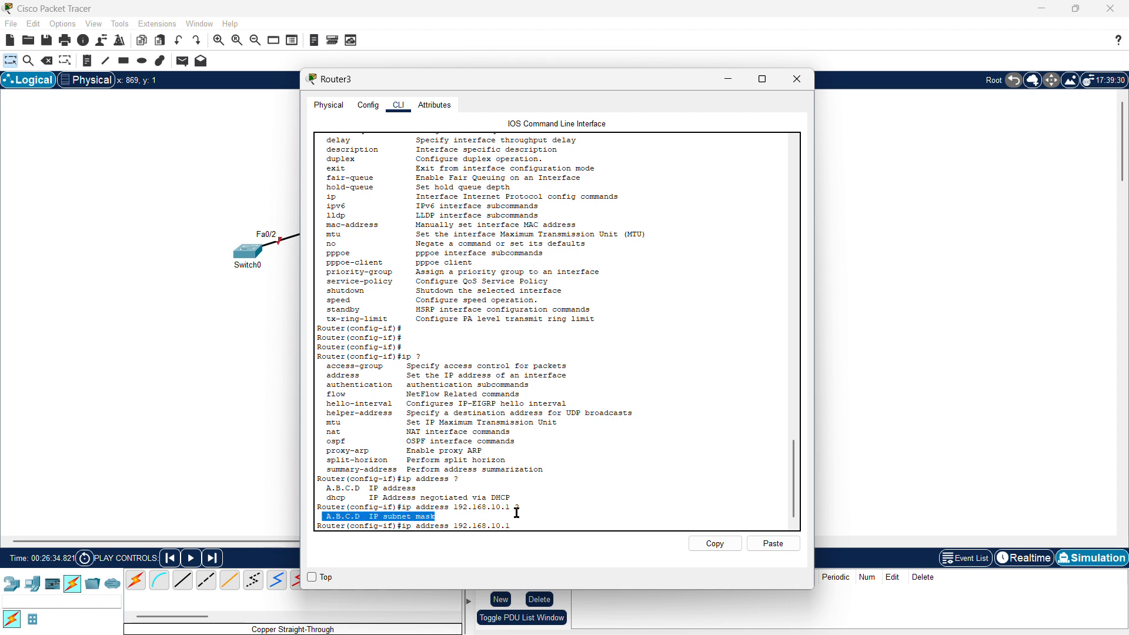
{"action": "left_click", "coordinate": [543, 510]}
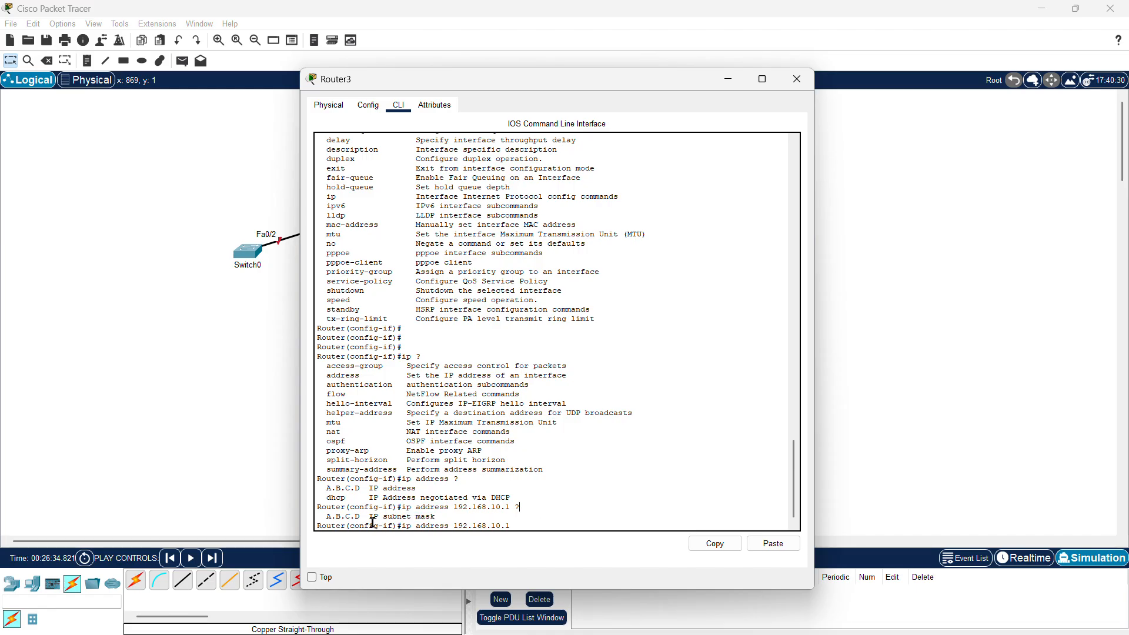
Complete the ip address 192.168.10.1 command with the subnet mask 255.255.255.0 and apply it to the interface
{"action": "left_click", "coordinate": [523, 521]}
{"action": "type", "text": "255.255.255.0"}
{"action": "mouse_move", "coordinate": [575, 526]}
{"action": "left_mouse_down"}
{"action": "mouse_move", "coordinate": [561, 527]}
{"action": "mouse_move", "coordinate": [571, 526]}
{"action": "left_mouse_up"}
{"action": "left_click", "coordinate": [603, 517]}
{"action": "left_click_drag", "start_coordinate": [406, 422], "coordinate": [357, 457]}
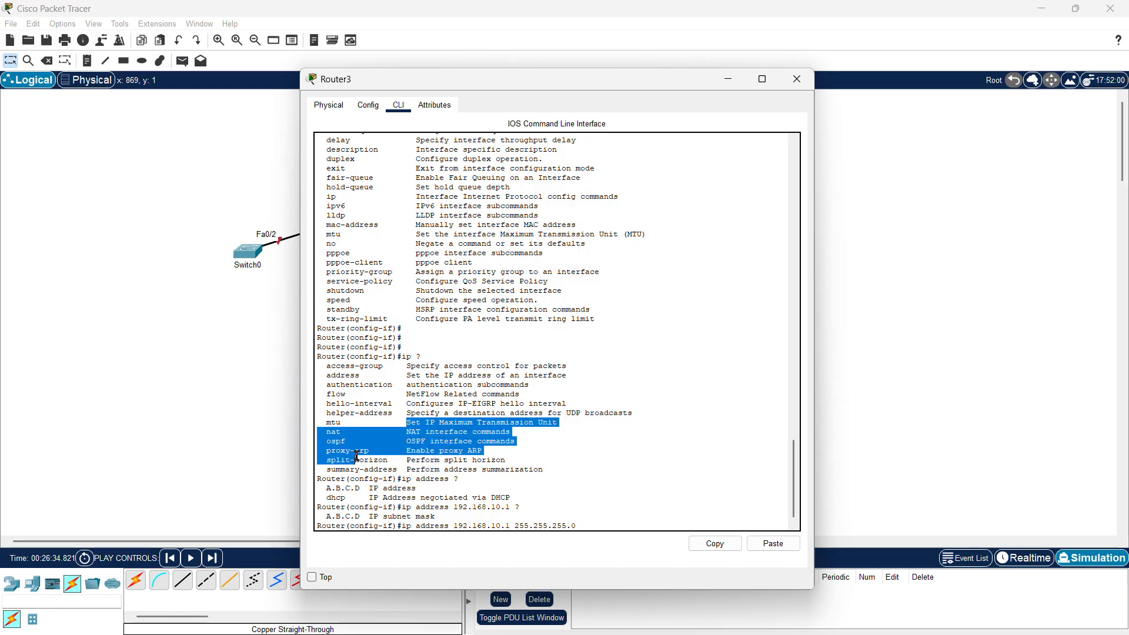
{"action": "left_click", "coordinate": [592, 469]}
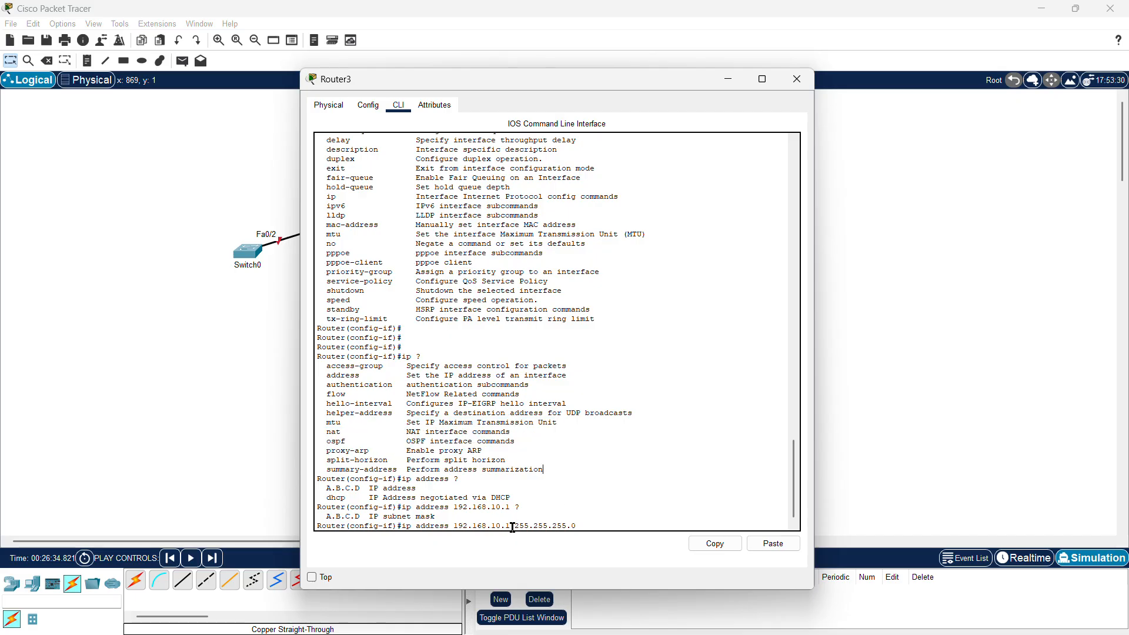
{"action": "left_click_drag", "start_coordinate": [513, 527], "coordinate": [577, 527]}
{"action": "left_click", "coordinate": [573, 496]}
{"action": "mouse_move", "coordinate": [577, 526]}
{"action": "left_mouse_down"}
{"action": "mouse_move", "coordinate": [546, 525]}
{"action": "mouse_move", "coordinate": [574, 525]}
{"action": "left_mouse_up"}
{"action": "left_click", "coordinate": [611, 500]}
{"action": "key", "text": "Return"}
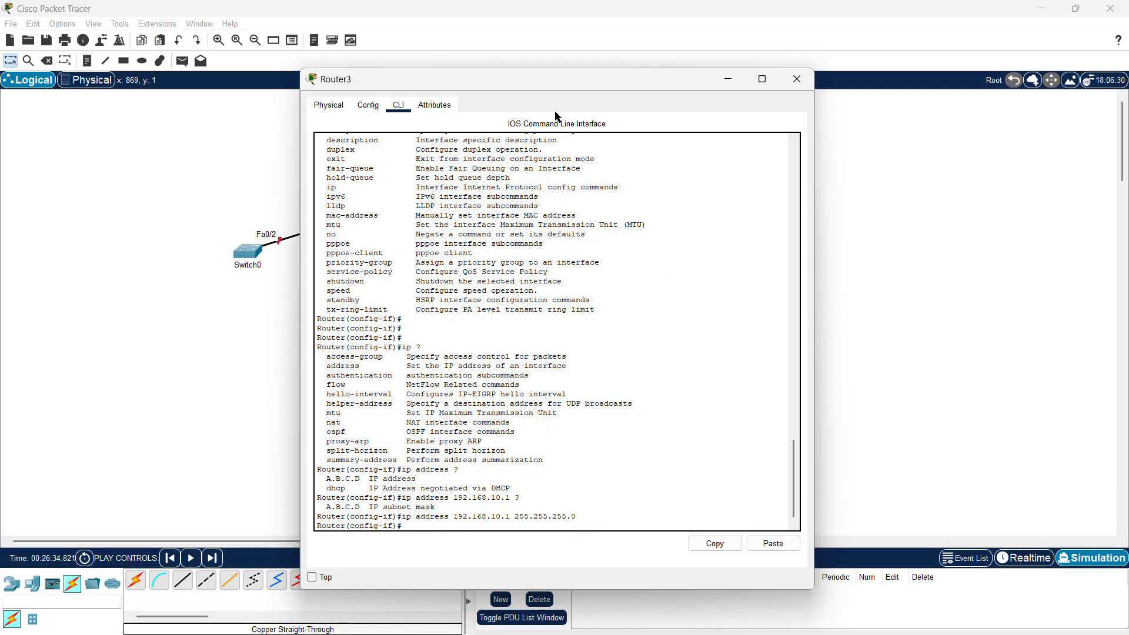
Move the router's window out of the way and reposition Router3 on the workspace, lower than Router4
{"action": "left_click_drag", "start_coordinate": [545, 91], "coordinate": [815, 103]}
{"action": "left_click_drag", "start_coordinate": [513, 258], "coordinate": [484, 254]}
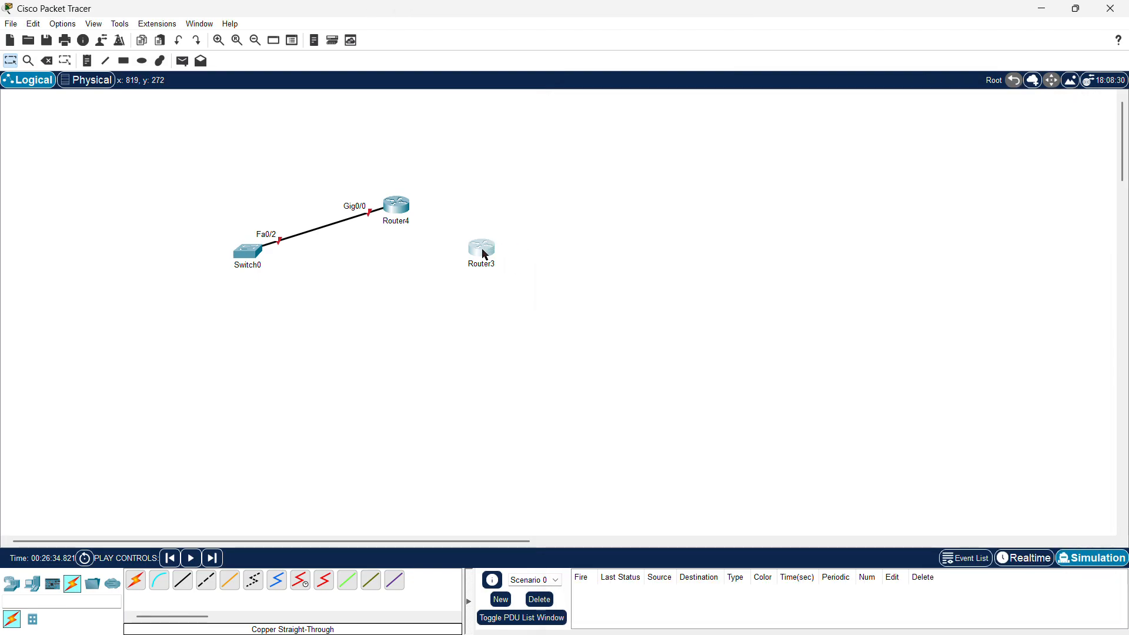
{"action": "left_click", "coordinate": [427, 240]}
{"action": "left_click_drag", "start_coordinate": [478, 303], "coordinate": [446, 184]}
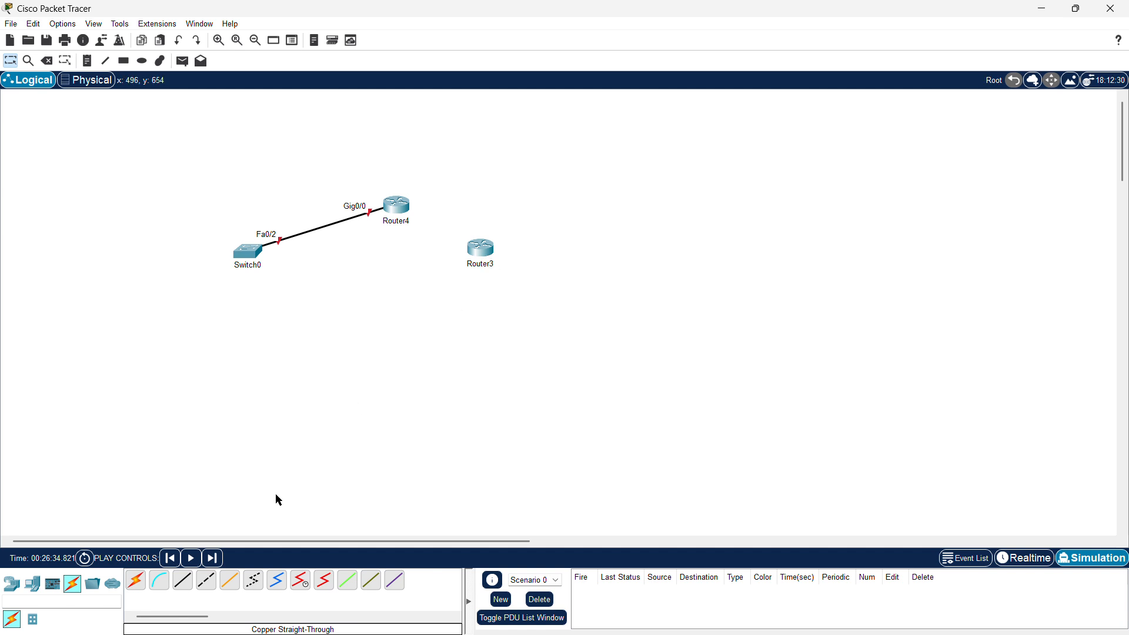
Place a PC end device on the workspace to the right of Router3
{"action": "left_click", "coordinate": [12, 584]}
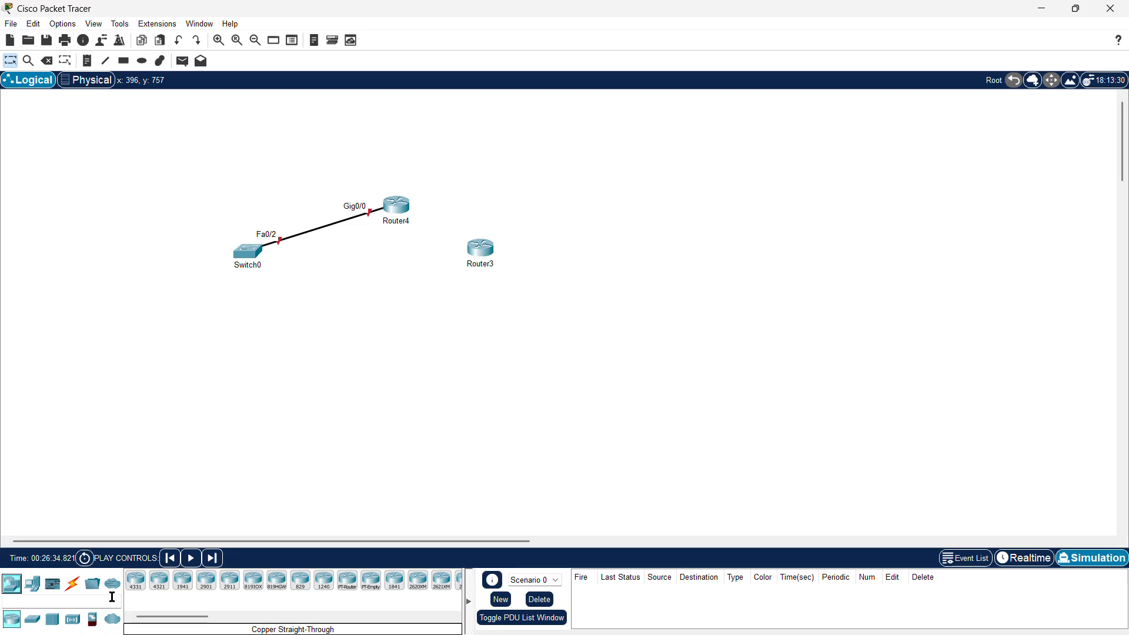
{"action": "left_click", "coordinate": [33, 585]}
{"action": "scroll", "coordinate": [154, 585], "scroll_direction": "left", "scroll_amount": 3}
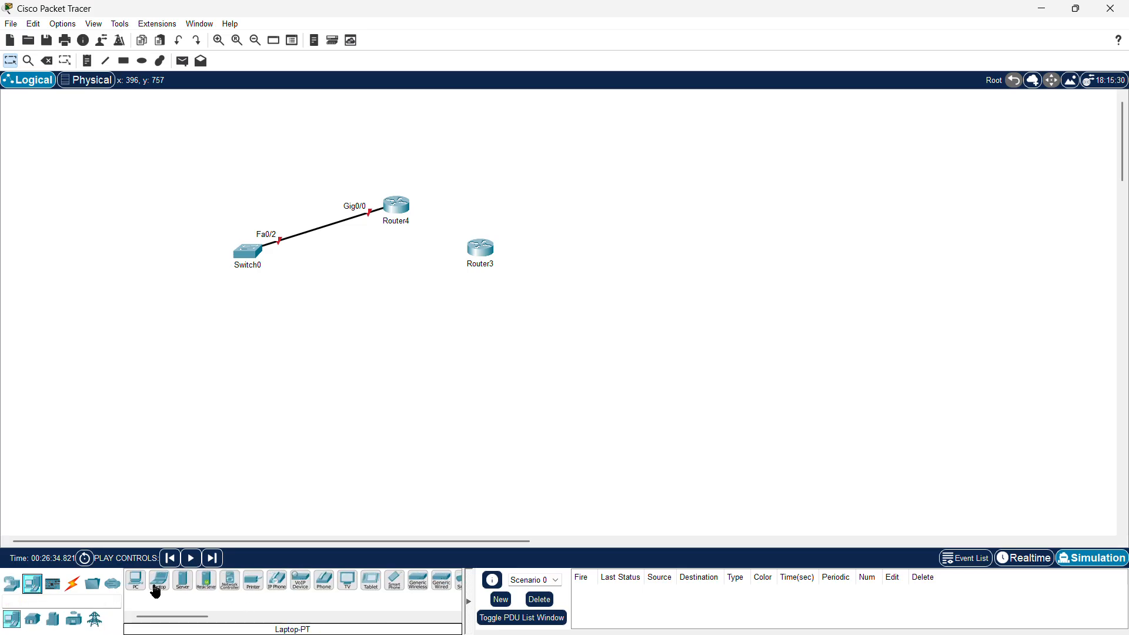
{"action": "left_click", "coordinate": [136, 582]}
{"action": "left_click", "coordinate": [607, 263]}
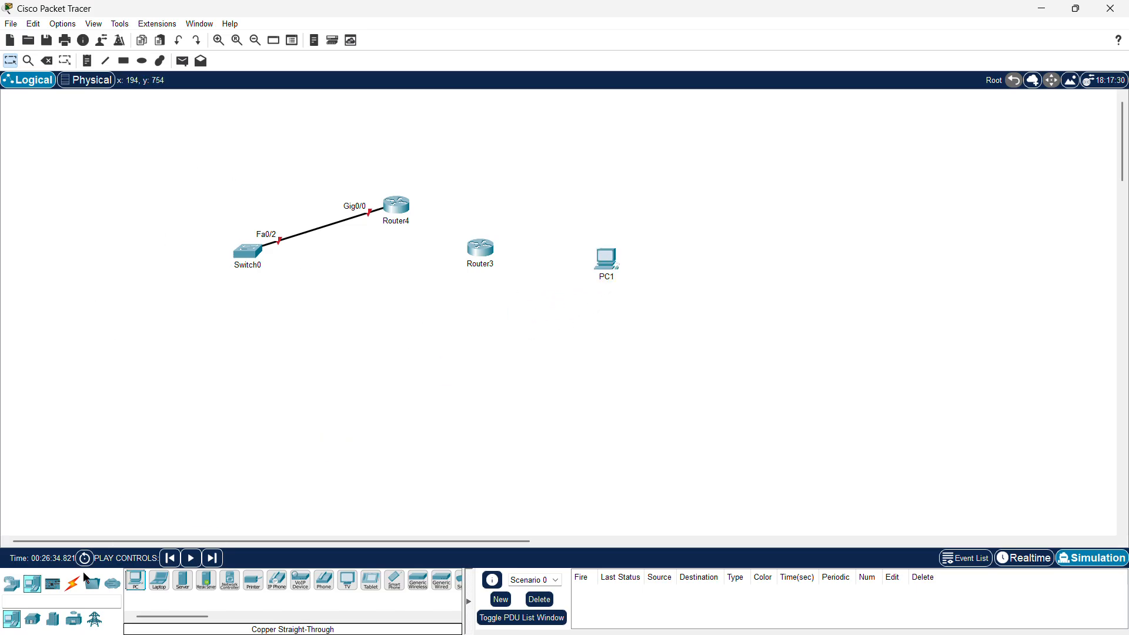
Connect PC1's FastEthernet0 port to Router3's GigabitEthernet0/0 port with a copper straight-through cable
{"action": "left_click", "coordinate": [76, 588]}
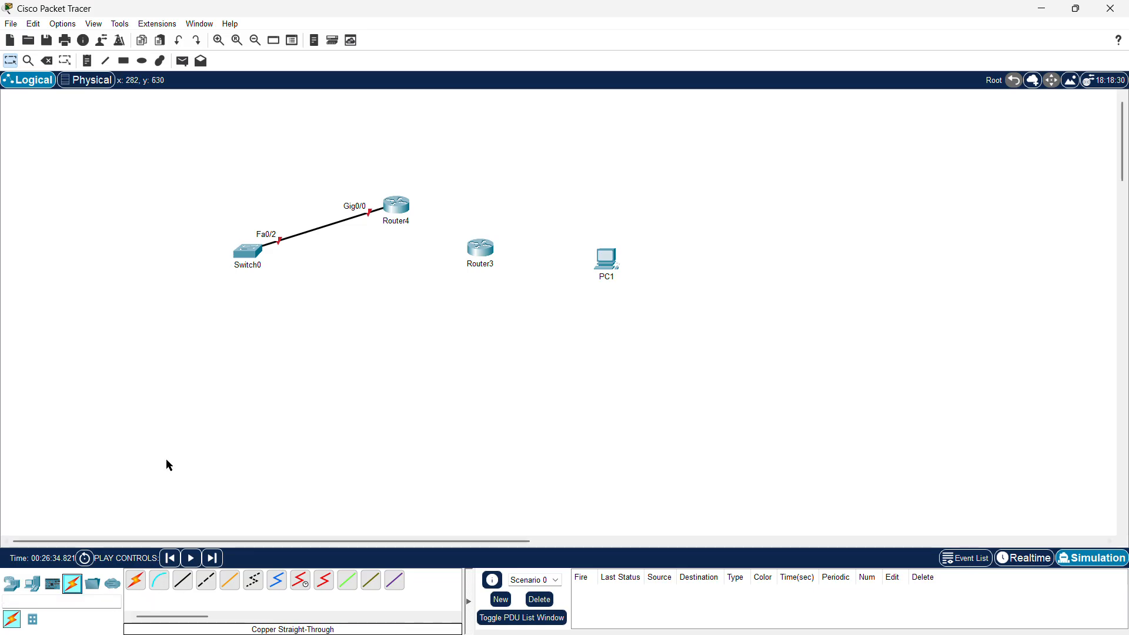
{"action": "left_click", "coordinate": [182, 581]}
{"action": "left_click", "coordinate": [611, 264]}
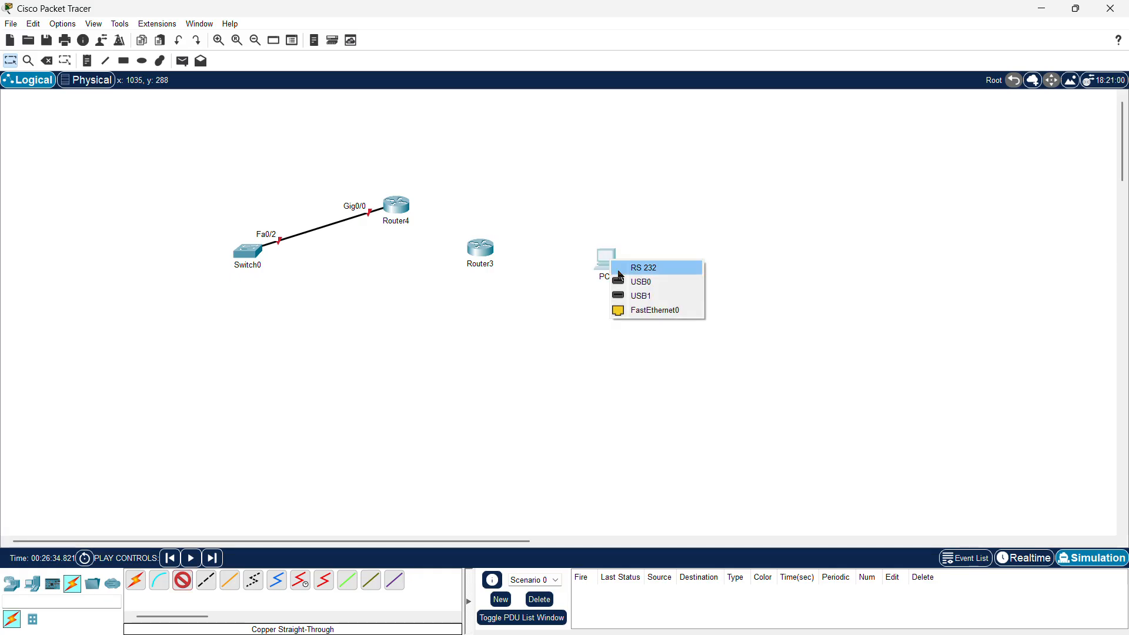
{"action": "left_click", "coordinate": [643, 319]}
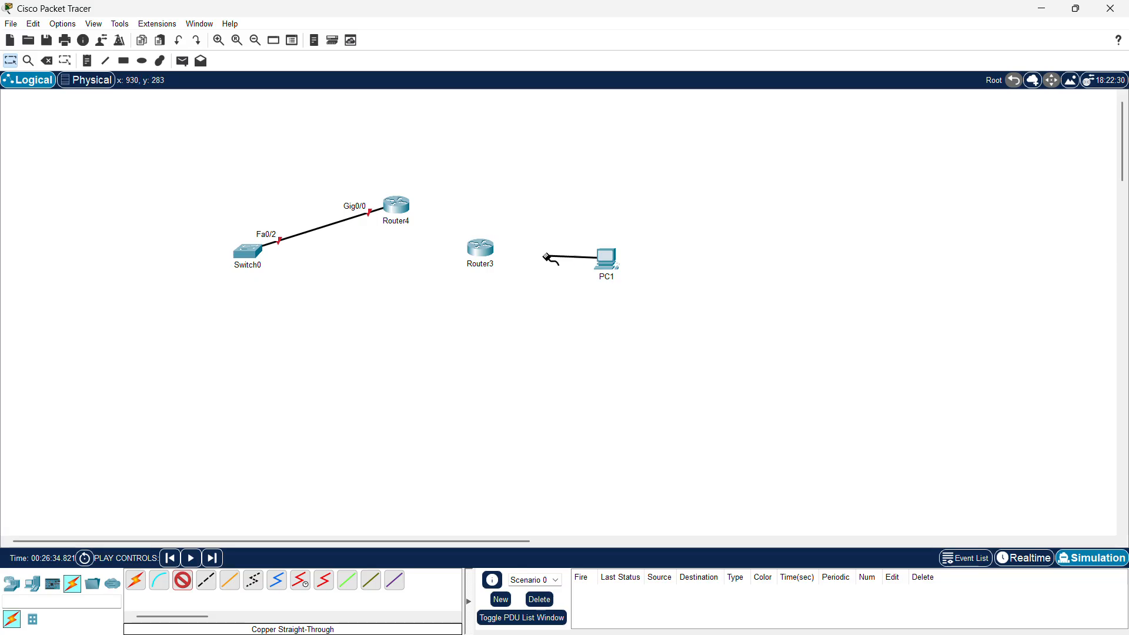
{"action": "left_click", "coordinate": [490, 249]}
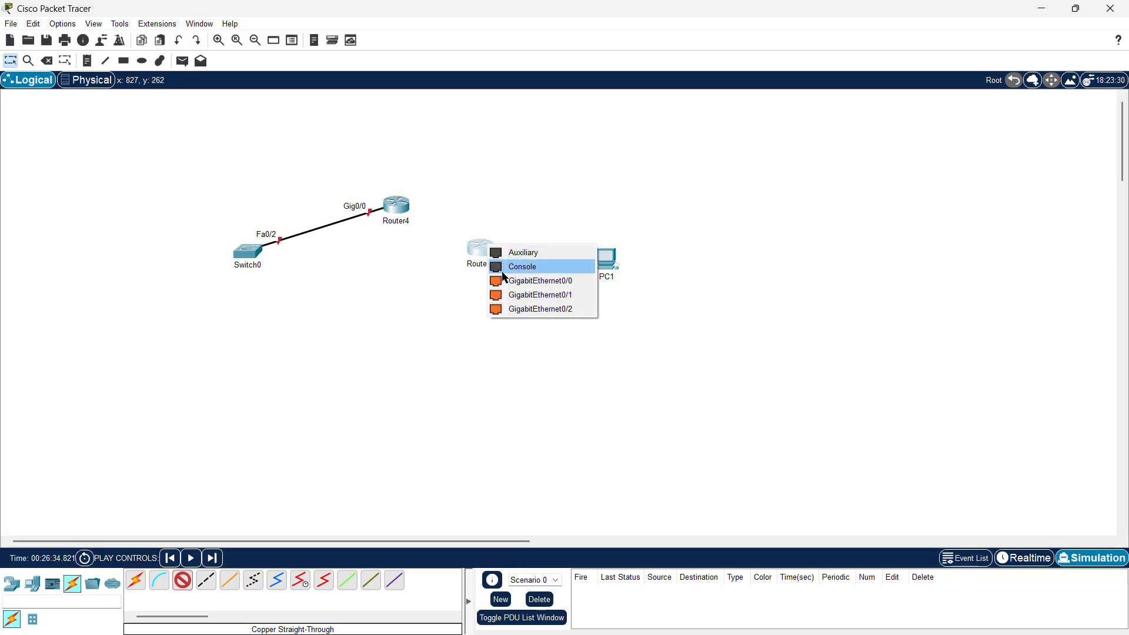
{"action": "left_click", "coordinate": [539, 281]}
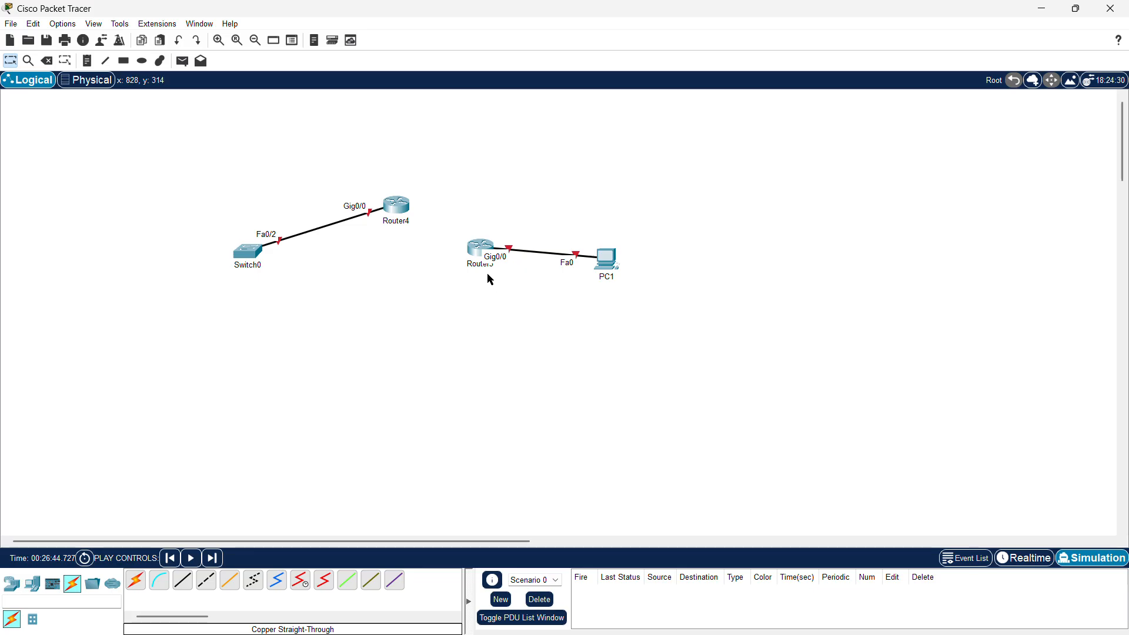
Check in Router3's CLI history which interface was entered before the IP address was configured
{"action": "left_click", "coordinate": [478, 250]}
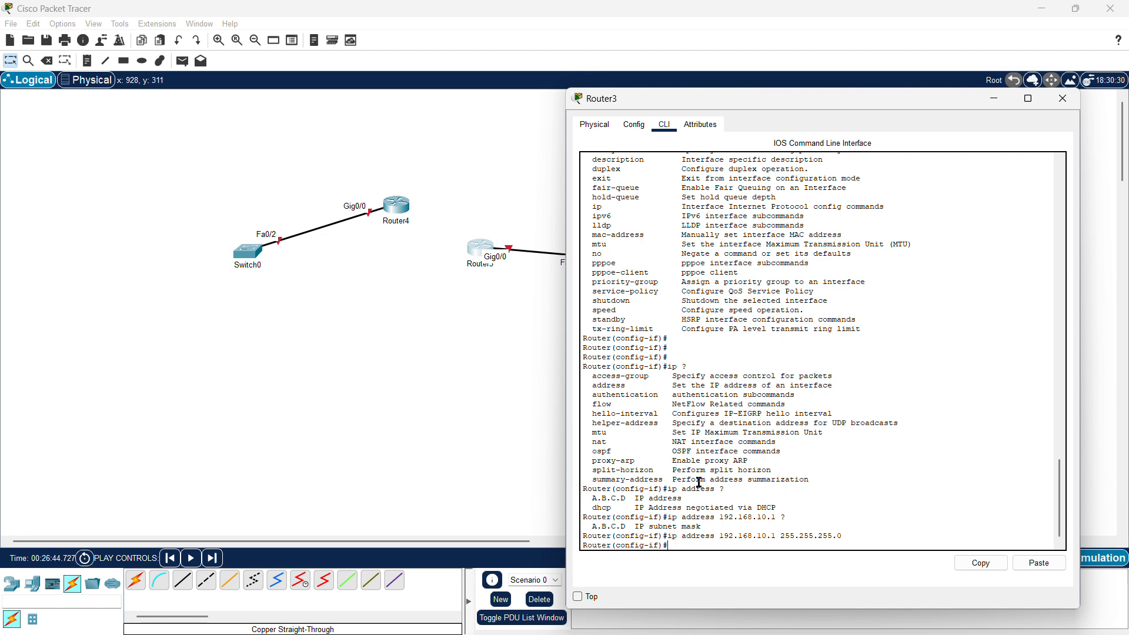
{"action": "scroll", "coordinate": [699, 482], "scroll_direction": "up", "scroll_amount": 8}
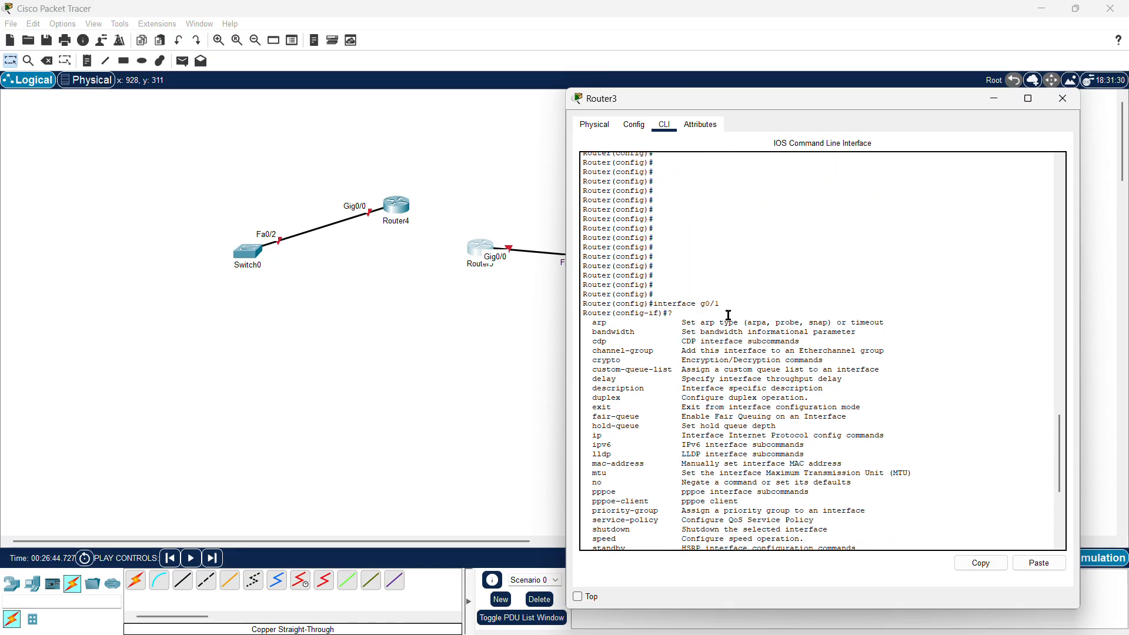
{"action": "left_click_drag", "start_coordinate": [720, 303], "coordinate": [640, 304]}
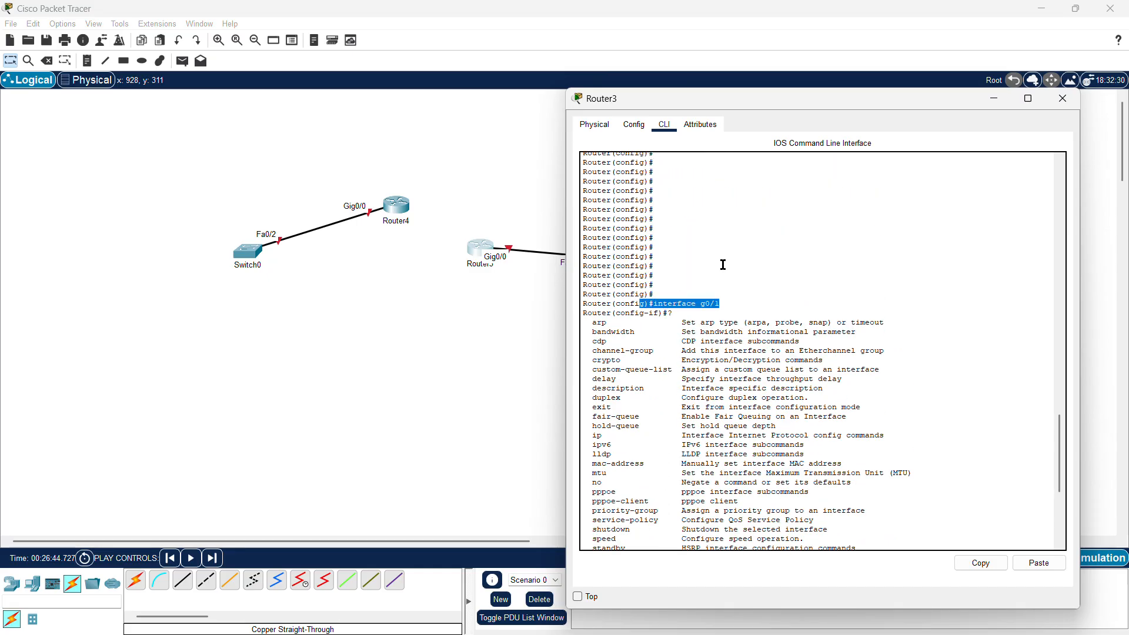
{"action": "left_click", "coordinate": [994, 99]}
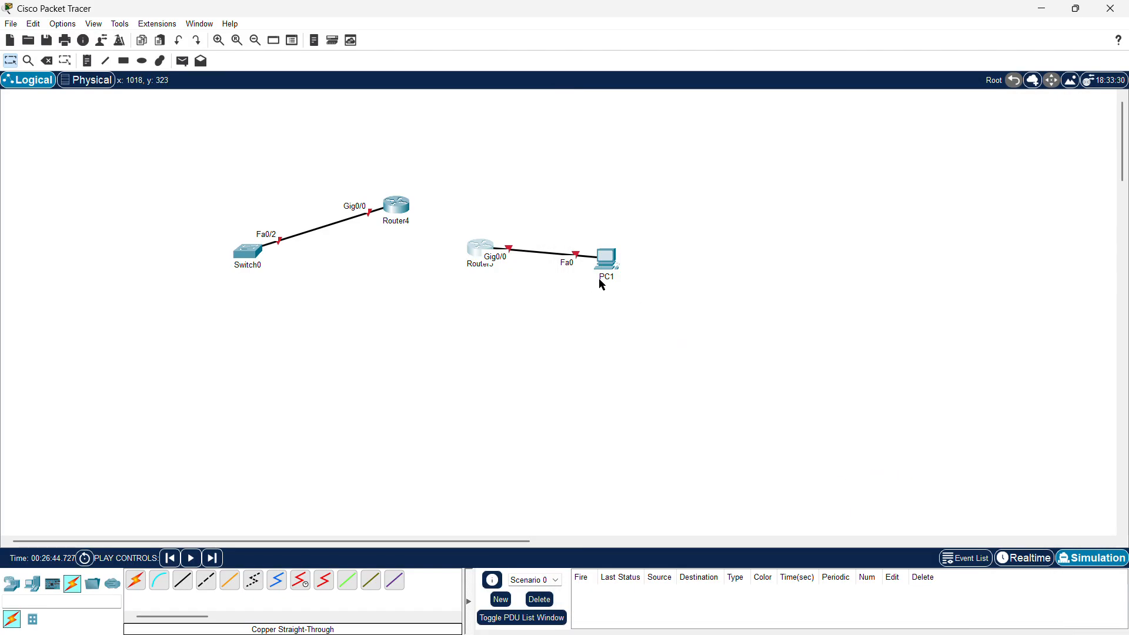
Enable the current interface in Router3's CLI with the abbreviated command no shut
{"action": "left_click", "coordinate": [482, 254]}
{"action": "scroll", "coordinate": [721, 488], "scroll_direction": "down", "scroll_amount": 2}
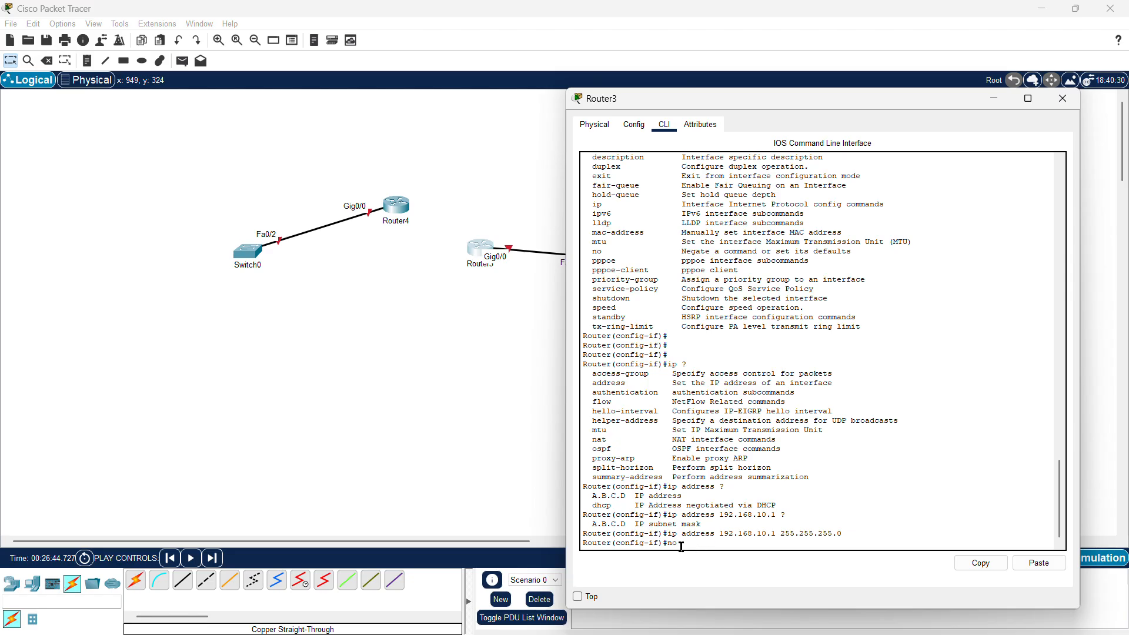
{"action": "type", "text": "shut"}
{"action": "key", "text": "Return"}
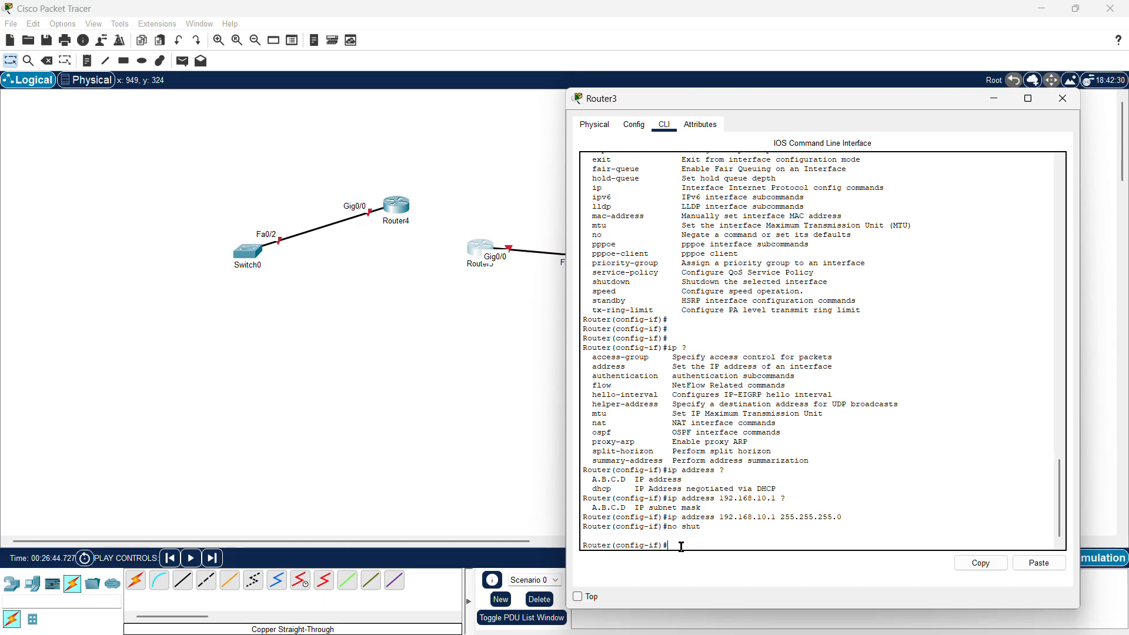
Expand the abbreviation no shutd to the full no shutdown command and run it on the interface
{"action": "type", "text": "no shut"}
{"action": "type", "text": "d"}
{"action": "type", "text": "iwn"}
{"action": "key", "text": "BackSpace"}
{"action": "key", "text": "BackSpace"}
{"action": "key", "text": "Tab"}
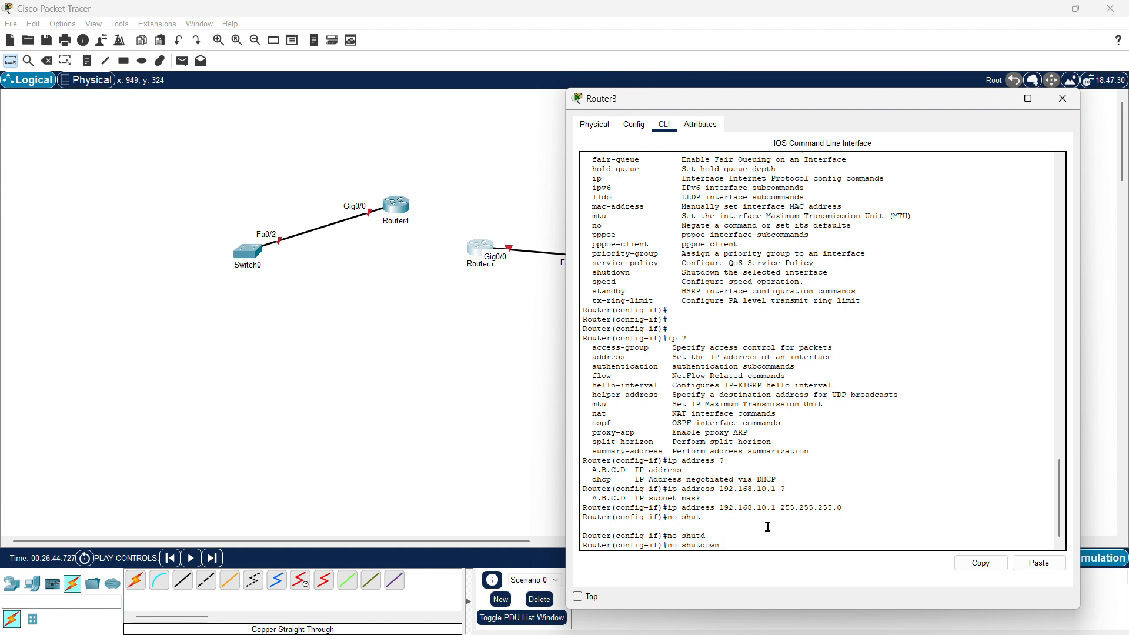
{"action": "key", "text": "Return"}
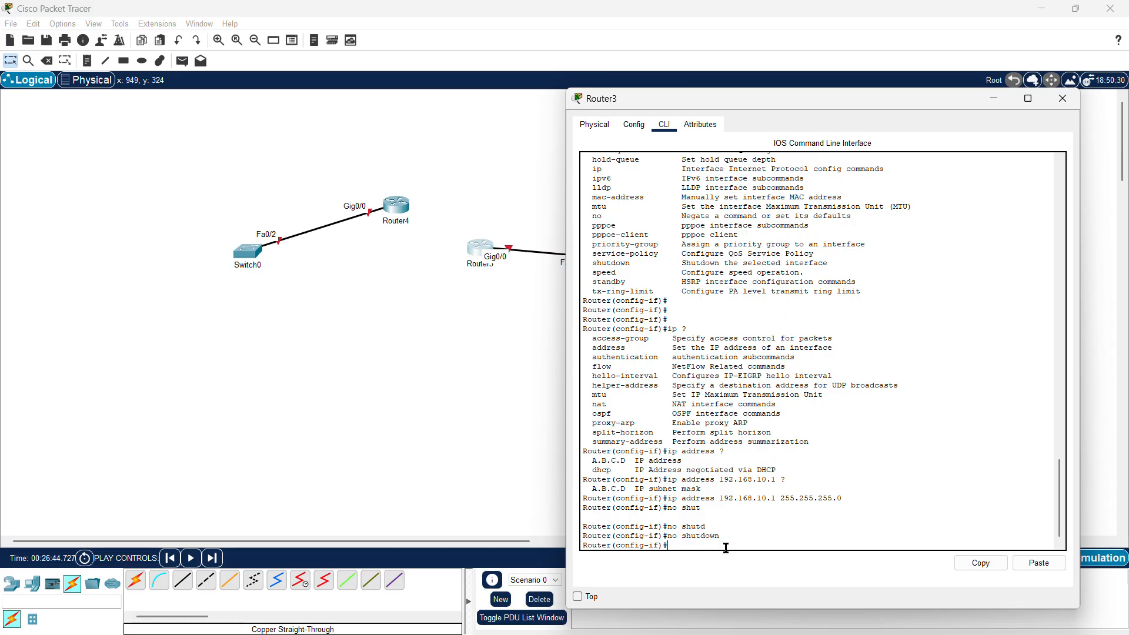
Minimize Router3's window and reposition Router3 on the workspace, below Router4 and farther from PC1
{"action": "mouse_move", "coordinate": [729, 95]}
{"action": "left_mouse_down"}
{"action": "mouse_move", "coordinate": [221, 113]}
{"action": "mouse_move", "coordinate": [877, 156]}
{"action": "mouse_move", "coordinate": [803, 91]}
{"action": "mouse_move", "coordinate": [748, 104]}
{"action": "left_mouse_up"}
{"action": "left_click", "coordinate": [1014, 109]}
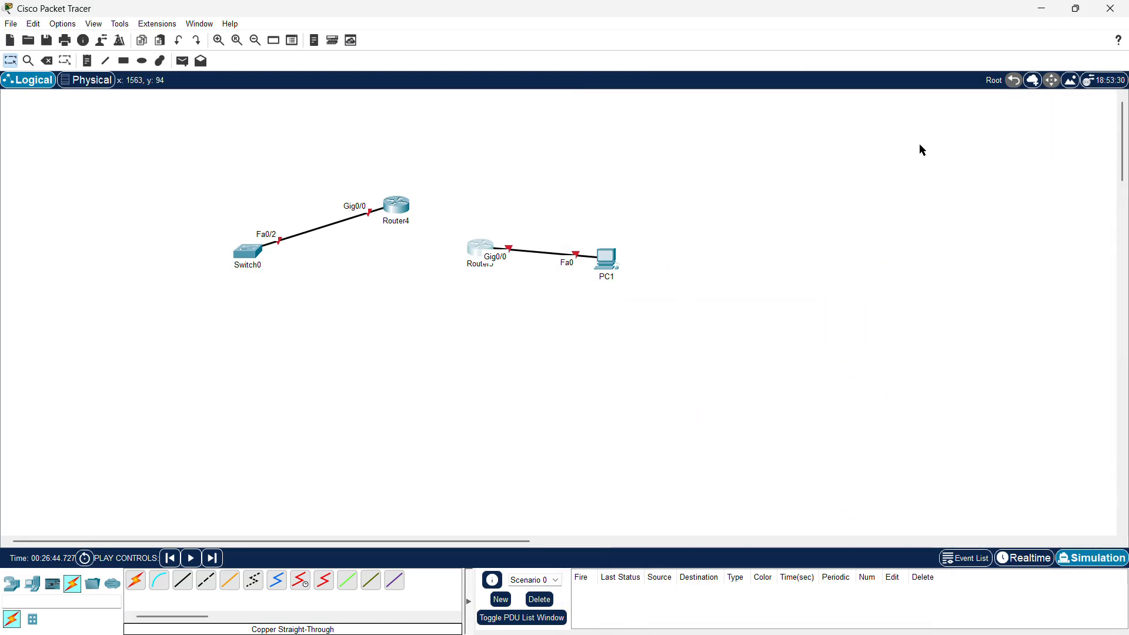
{"action": "left_click_drag", "start_coordinate": [468, 202], "coordinate": [645, 313]}
{"action": "left_click", "coordinate": [445, 306]}
{"action": "left_click_drag", "start_coordinate": [474, 249], "coordinate": [377, 317]}
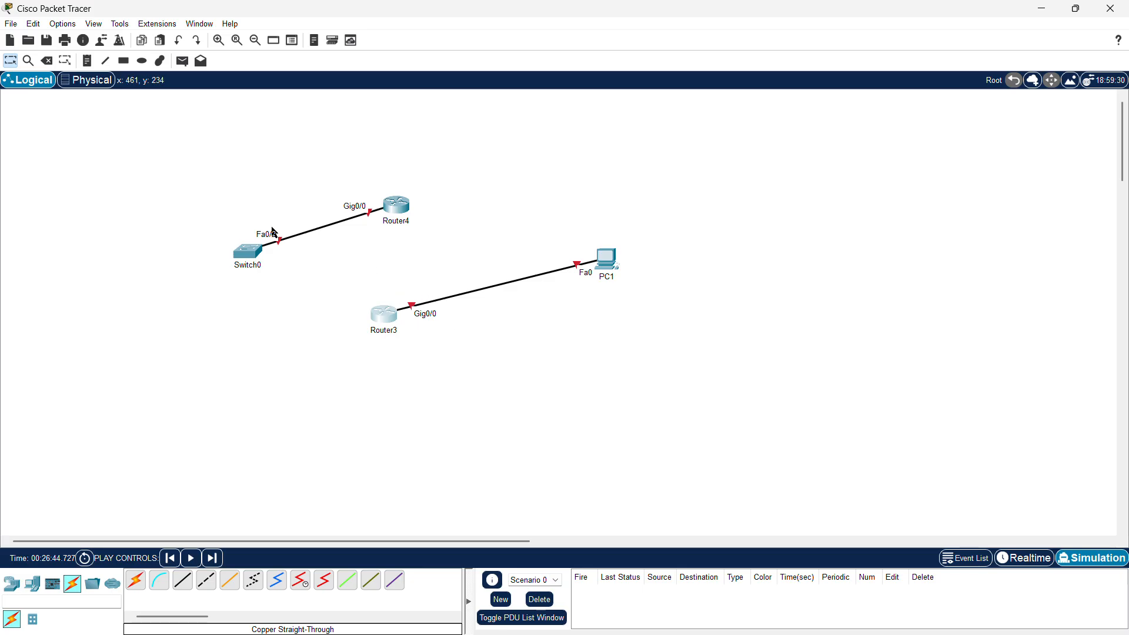
Delete Switch0 and Router4 from the workspace, keeping Router3 and PC1
{"action": "key", "text": "Delete"}
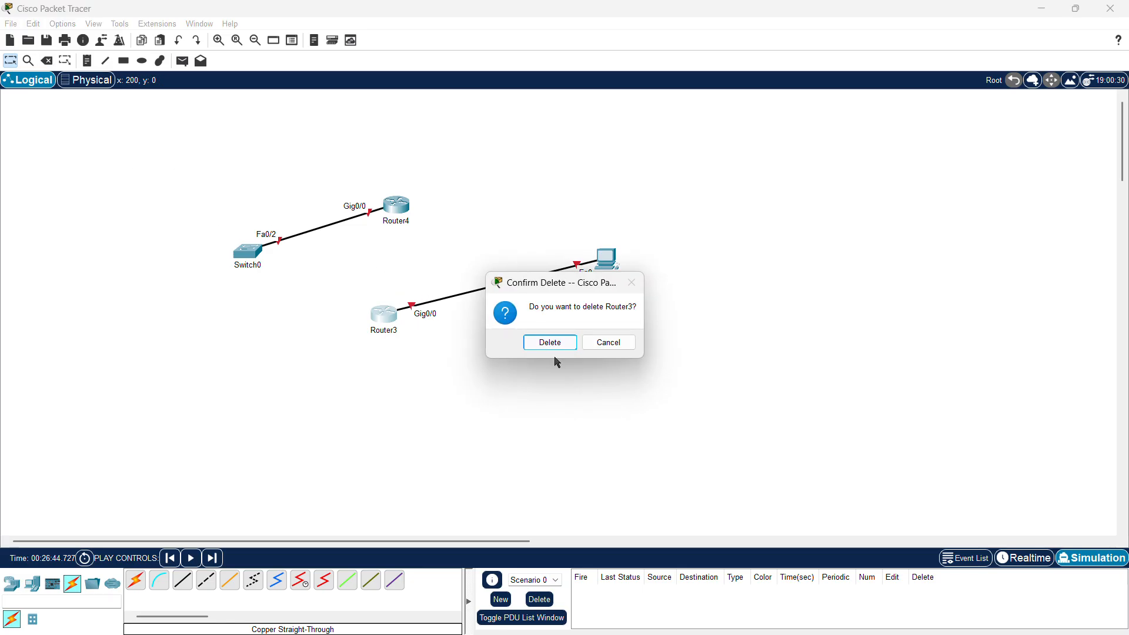
{"action": "left_click", "coordinate": [617, 343]}
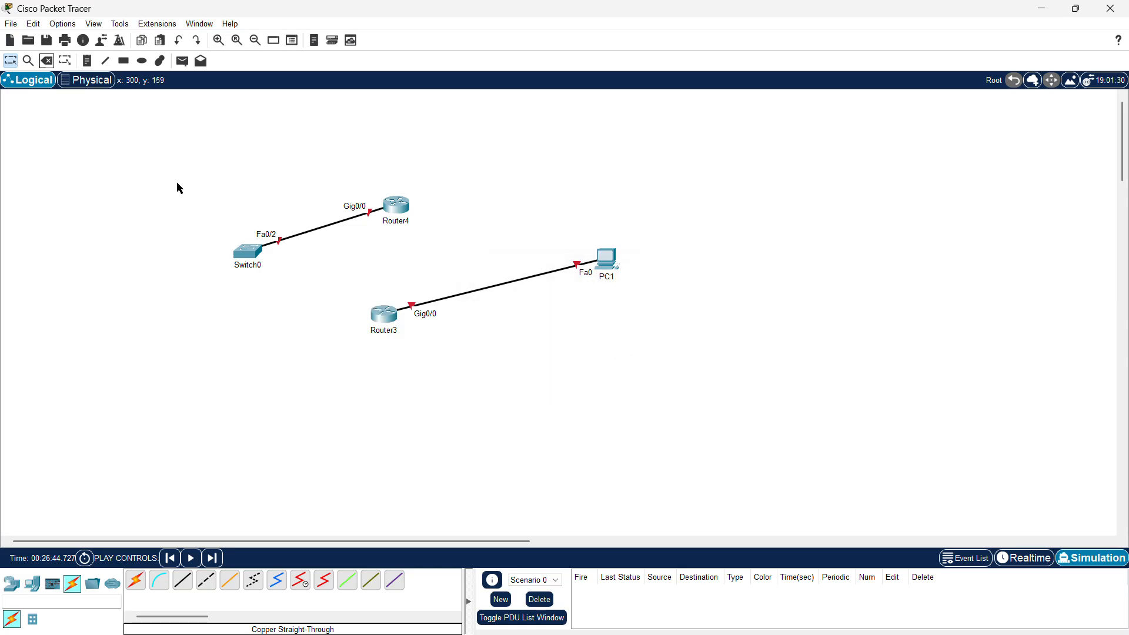
{"action": "left_click_drag", "start_coordinate": [151, 200], "coordinate": [447, 263]}
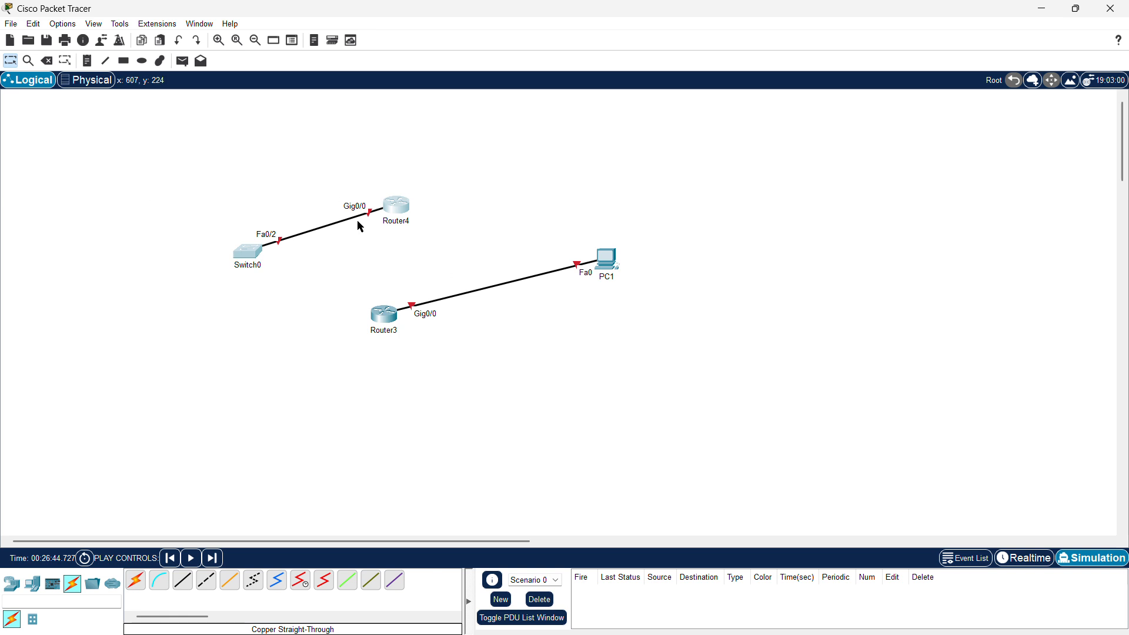
{"action": "left_click", "coordinate": [48, 60]}
{"action": "left_click", "coordinate": [565, 342]}
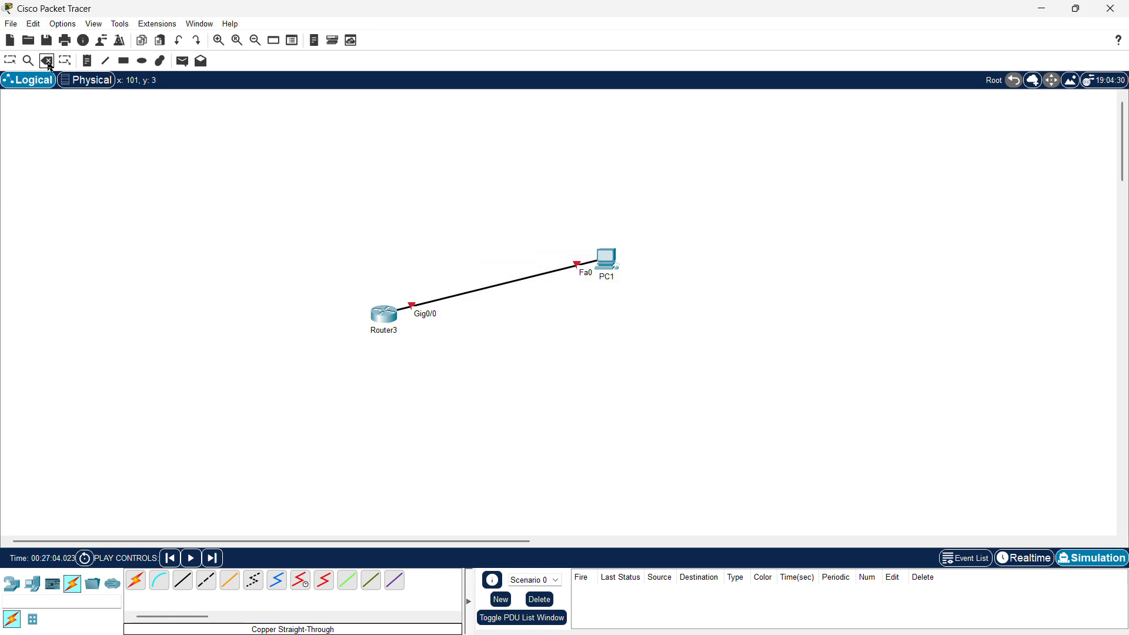
{"action": "key", "text": "Escape"}
{"action": "left_click_drag", "start_coordinate": [323, 294], "coordinate": [684, 230]}
{"action": "left_click", "coordinate": [314, 264]}
{"action": "left_click_drag", "start_coordinate": [339, 299], "coordinate": [703, 261]}
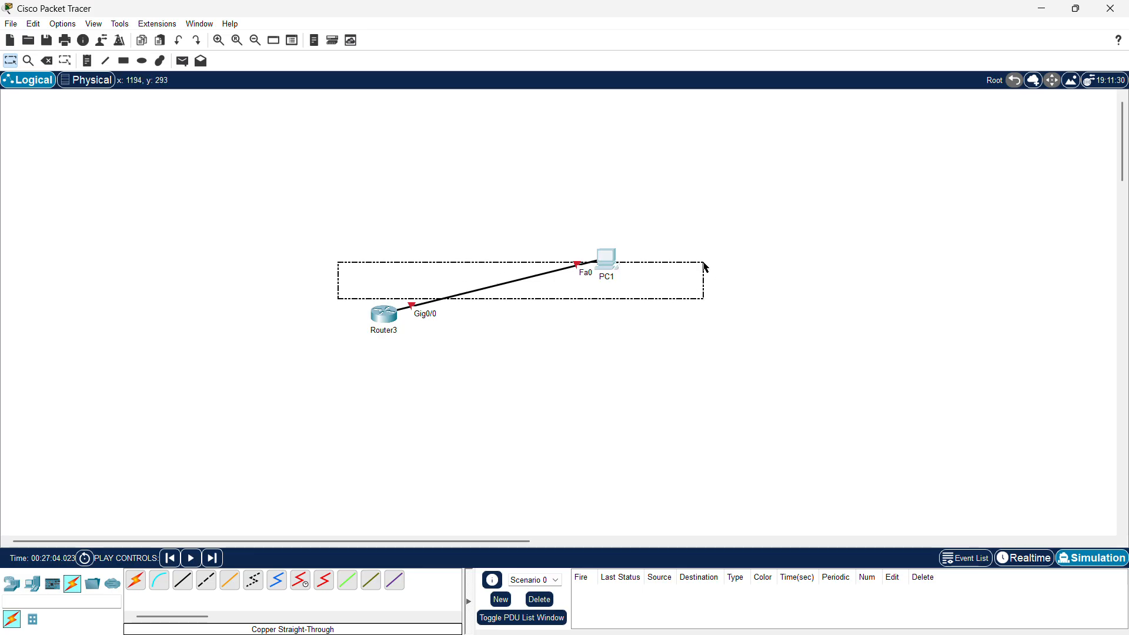
Open Router3's CLI at a fresh prompt and enter configuration mode for interface g0/0
{"action": "left_click", "coordinate": [384, 316]}
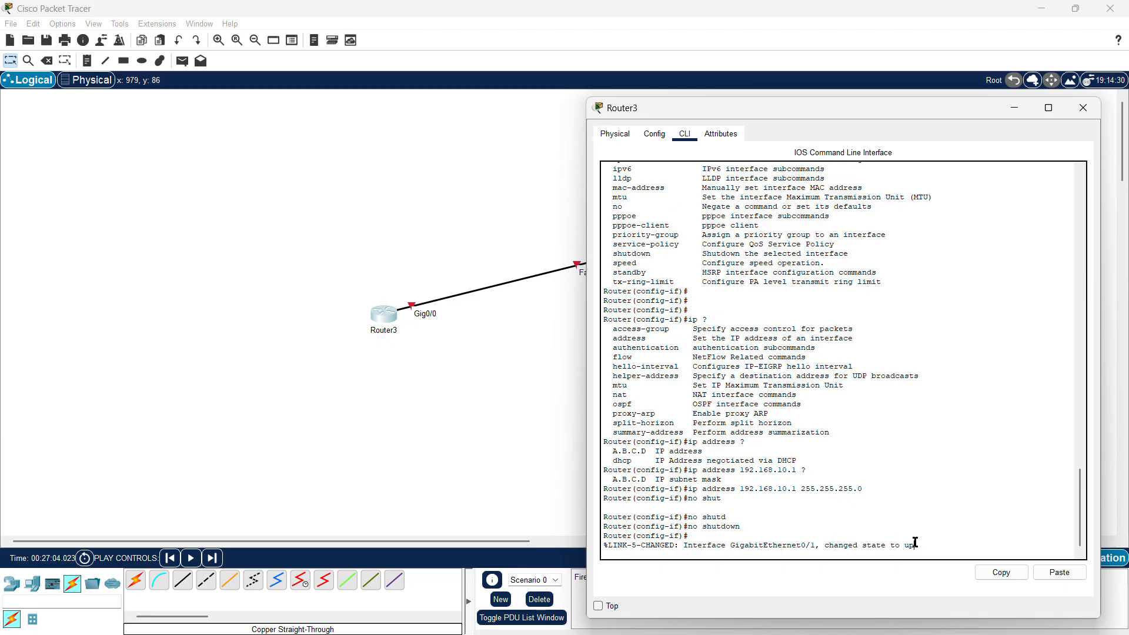
{"action": "key", "text": "Return"}
{"action": "key", "text": "Return"}
{"action": "key", "text": "Return"}
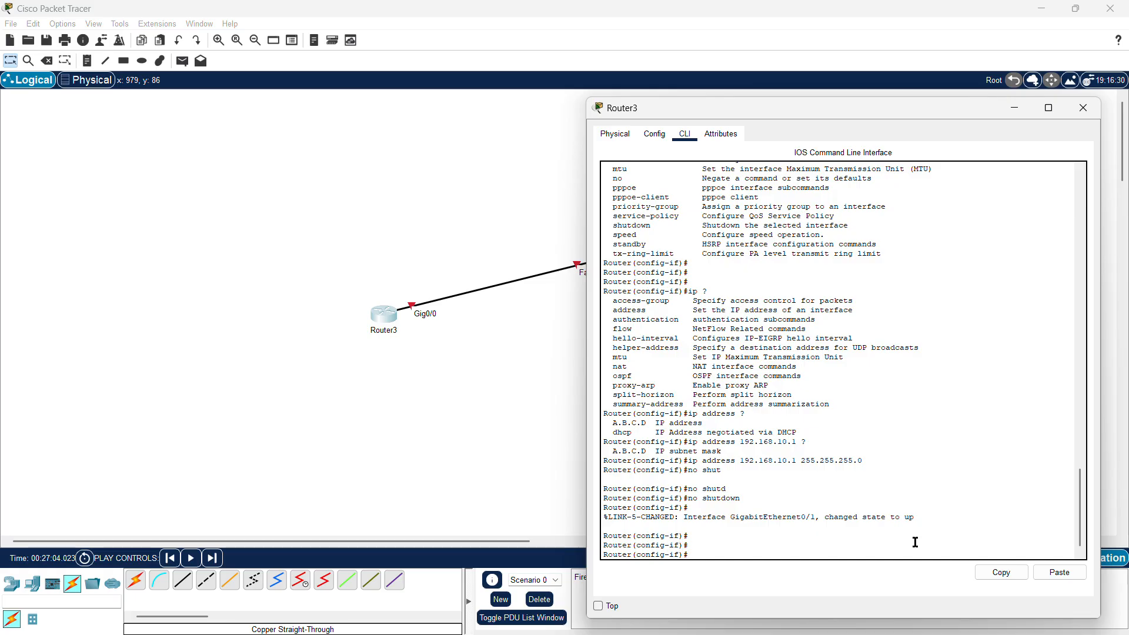
{"action": "type", "text": "int g0/0"}
{"action": "key", "text": "Return"}
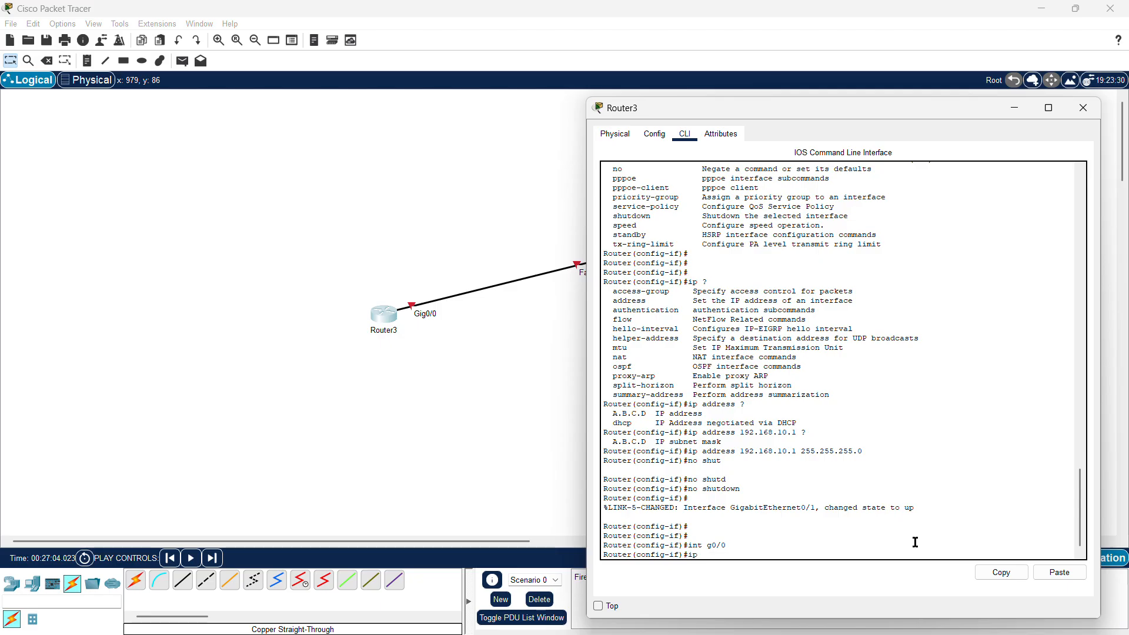
Try to assign IP address 192.168.10.1 with subnet mask 255.255.255.252 to interface g0/0
{"action": "type", "text": "ip address 192.168.10.1 255.255.255.2"}
{"action": "left_click_drag", "start_coordinate": [868, 452], "coordinate": [803, 452]}
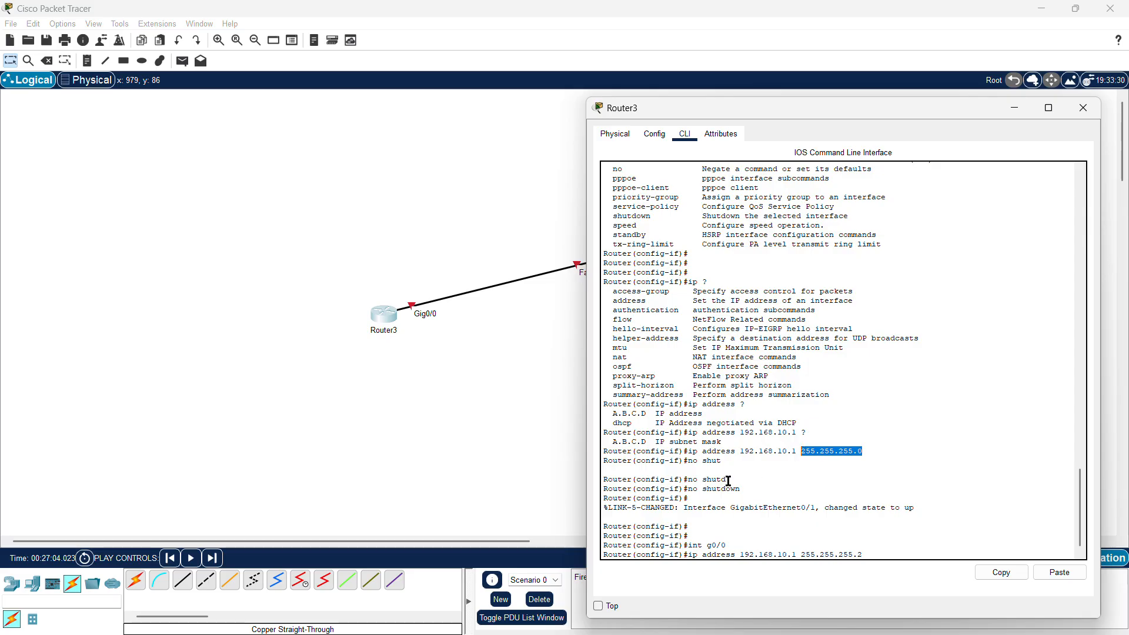
{"action": "left_click_drag", "start_coordinate": [727, 469], "coordinate": [751, 516]}
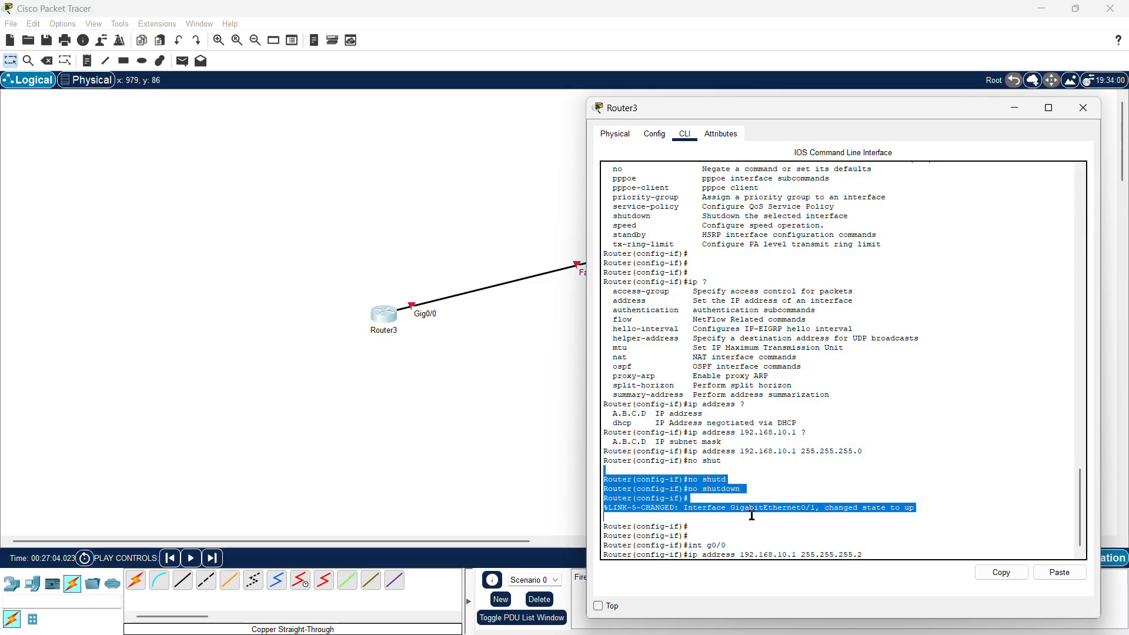
{"action": "left_click", "coordinate": [859, 516]}
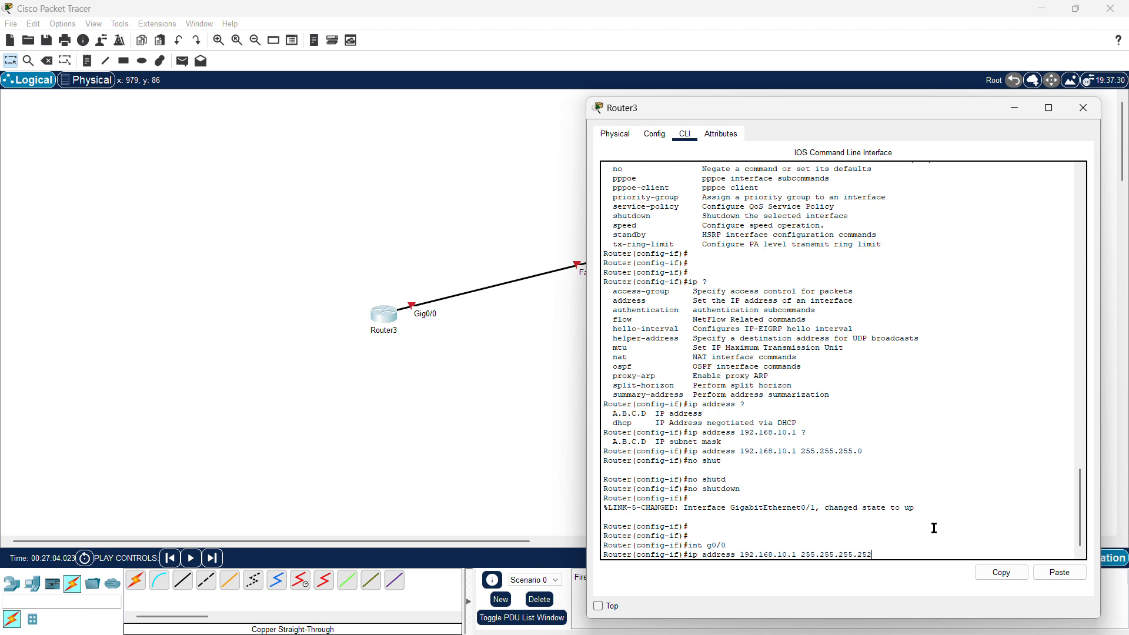
{"action": "key", "text": "Return"}
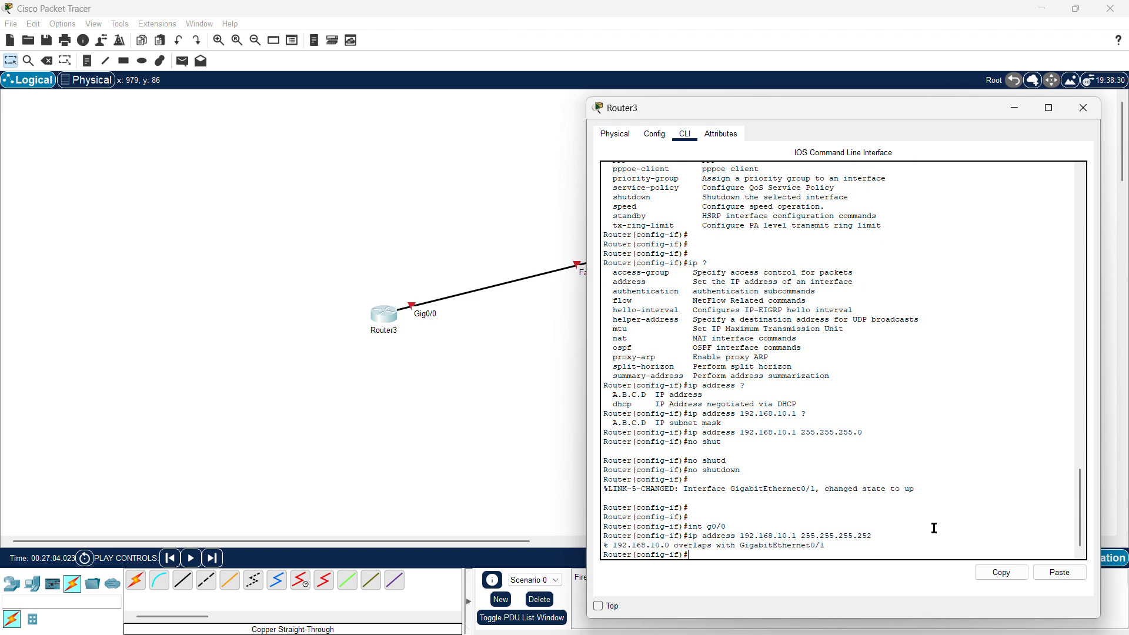
Recall the ip address command and try 192.168.10.2 with mask 255.255.255.252 on g0/0
{"action": "key", "text": "Up"}
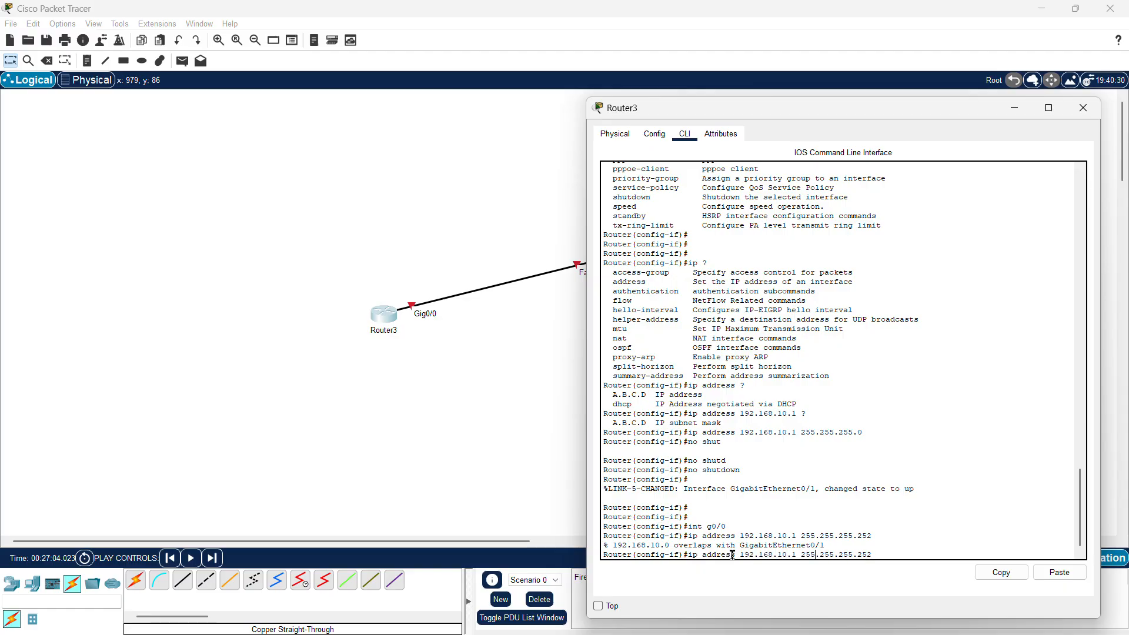
{"action": "key", "text": "Left"}
{"action": "key", "text": "Left"}
{"action": "key", "text": "BackSpace"}
{"action": "type", "text": "2"}
{"action": "key", "text": "Return"}
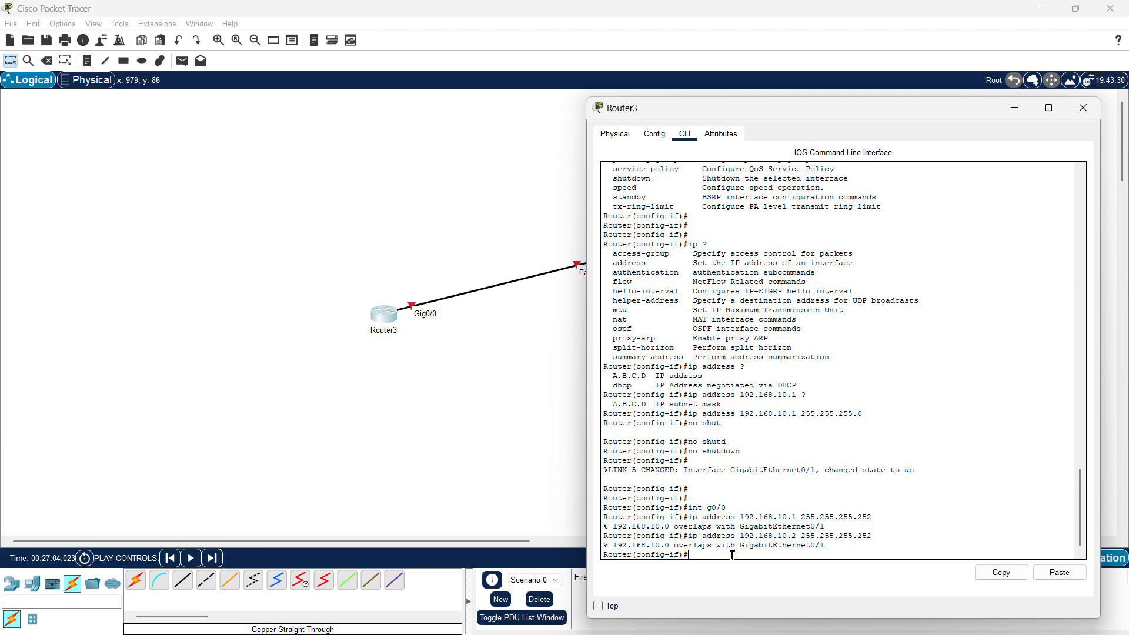
Assign IP address 192.168.20.2 with mask 255.255.255.252 to g0/0 and review the entered command
{"action": "key", "text": "Up"}
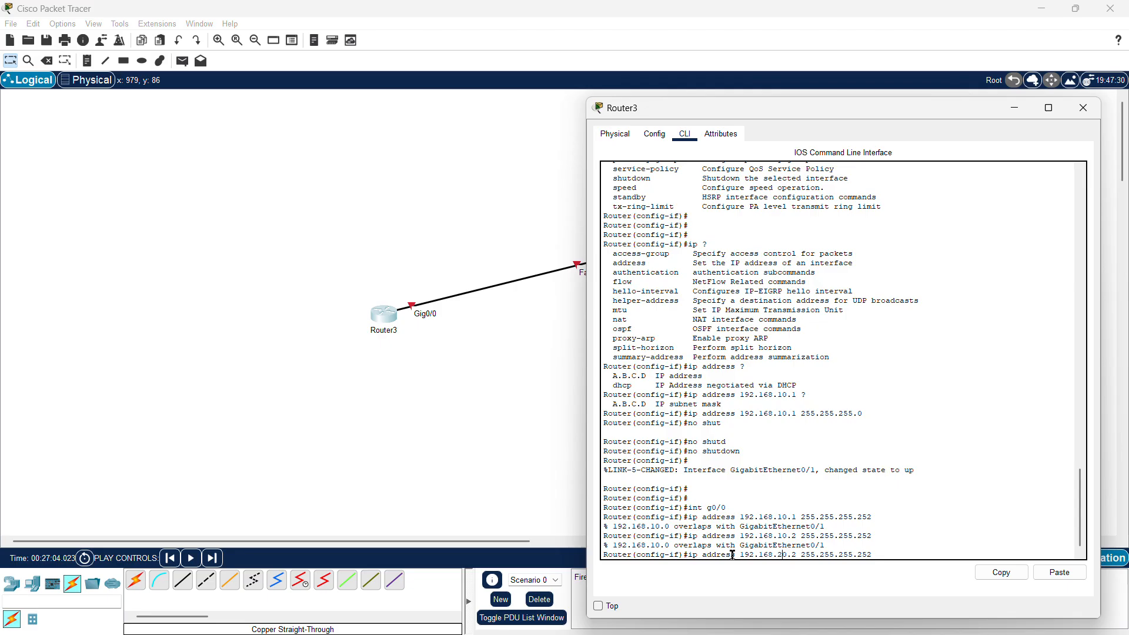
{"action": "key", "text": "Return"}
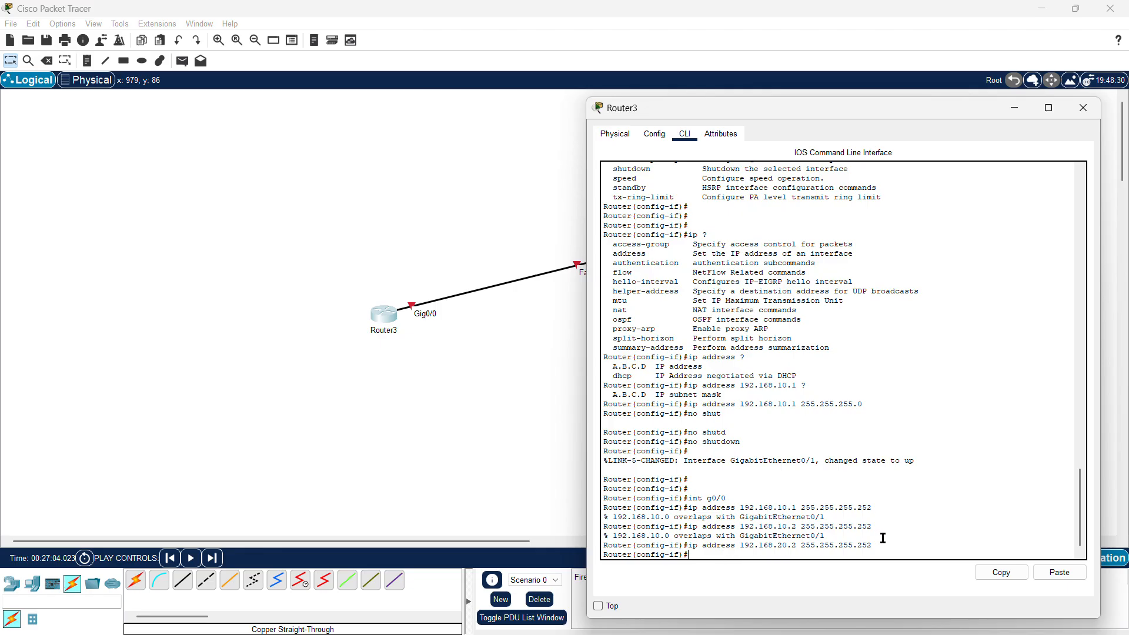
{"action": "left_click_drag", "start_coordinate": [873, 546], "coordinate": [666, 545]}
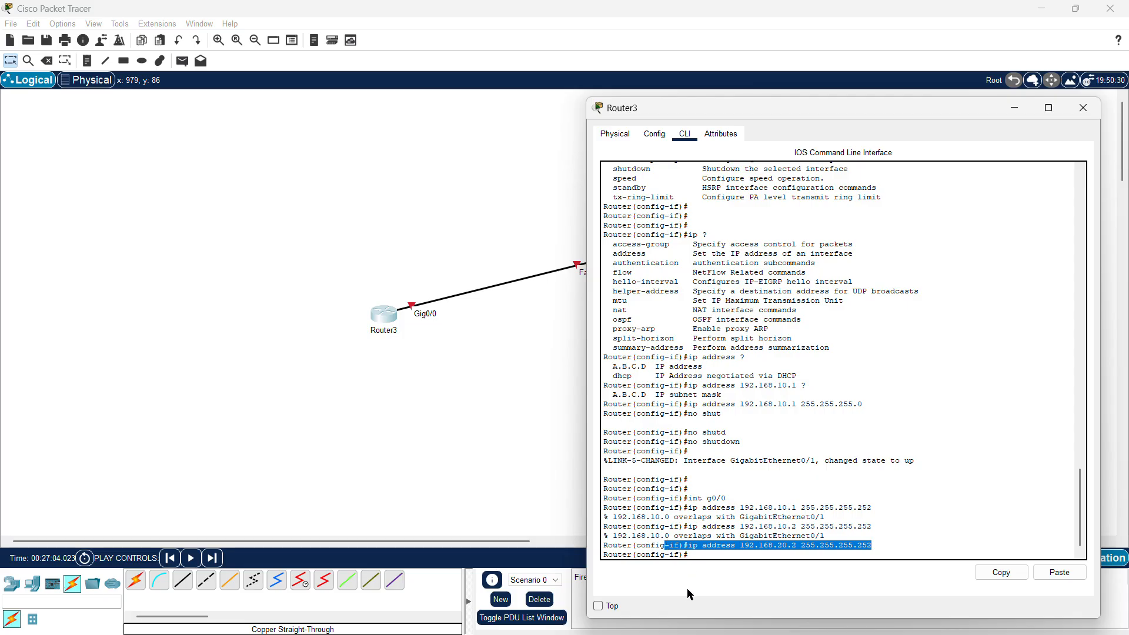
{"action": "left_click", "coordinate": [699, 558]}
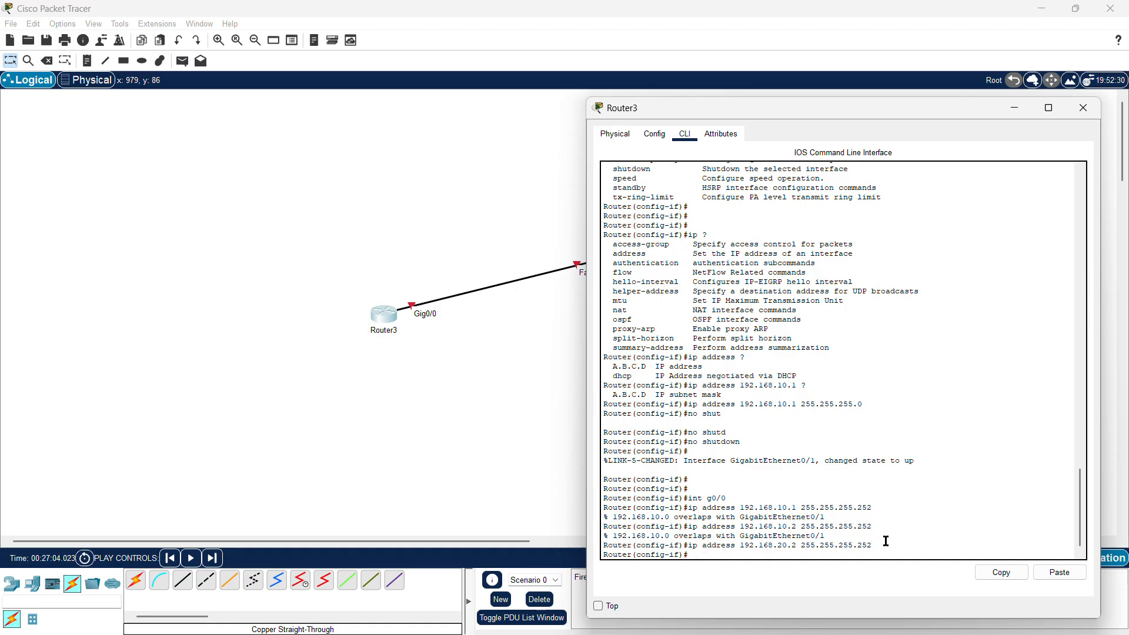
{"action": "left_click_drag", "start_coordinate": [888, 554], "coordinate": [857, 542]}
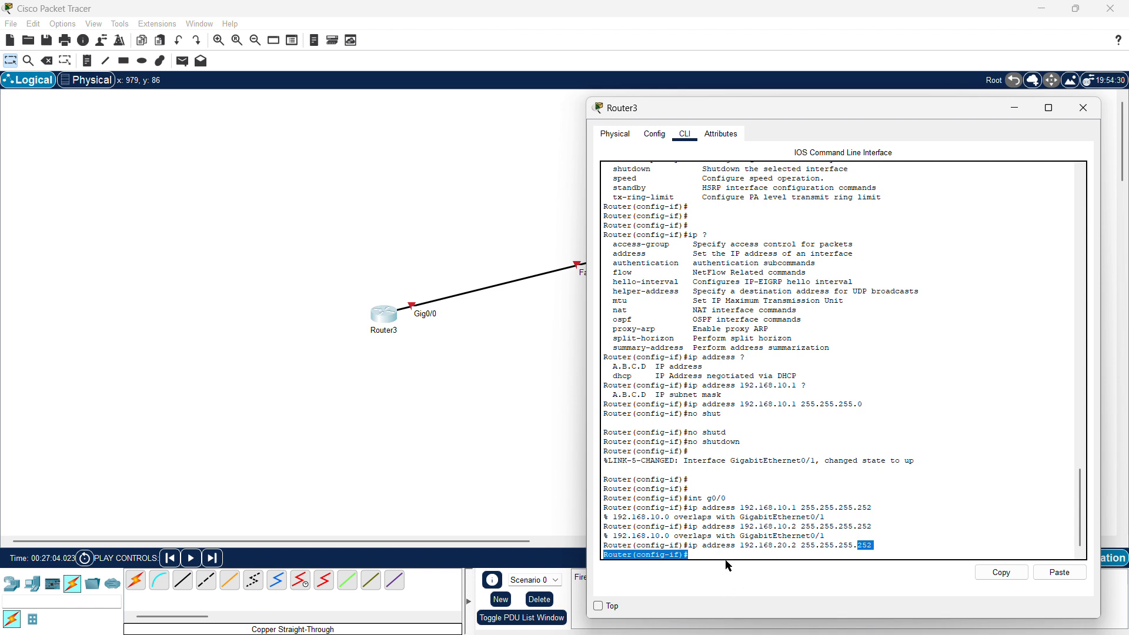
{"action": "left_click", "coordinate": [710, 551]}
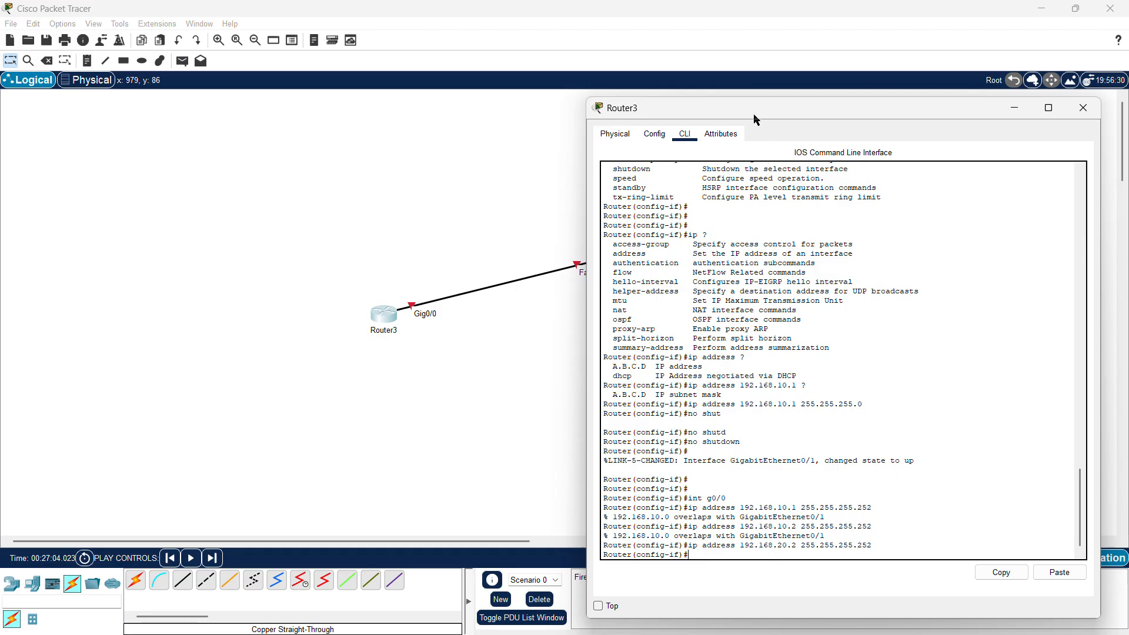
{"action": "left_click_drag", "start_coordinate": [753, 111], "coordinate": [706, 76]}
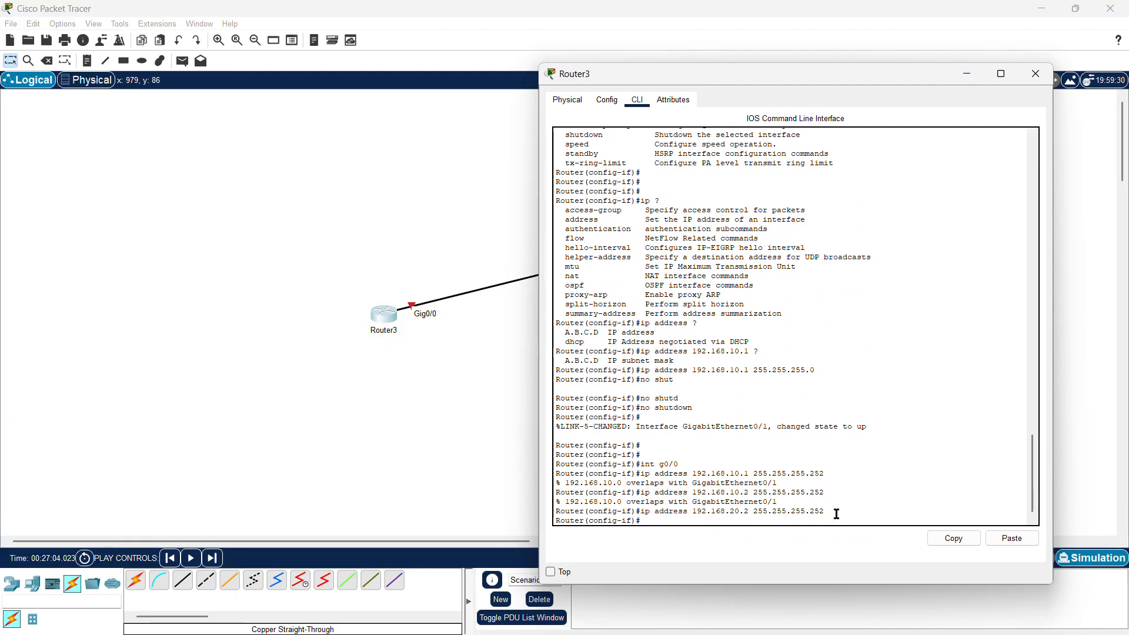
{"action": "left_click_drag", "start_coordinate": [823, 514], "coordinate": [810, 514]}
{"action": "left_click", "coordinate": [880, 447]}
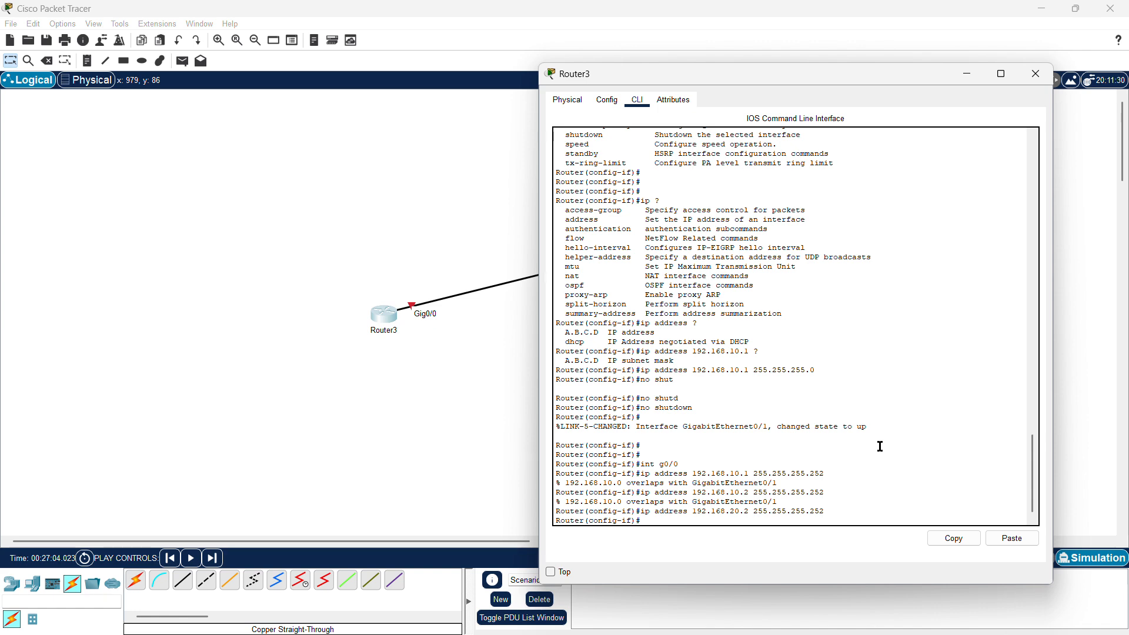
Enable Router3's interface g0/0 with the no shut command and check its link to PC1 in the workspace
{"action": "left_click_drag", "start_coordinate": [873, 78], "coordinate": [858, 298]}
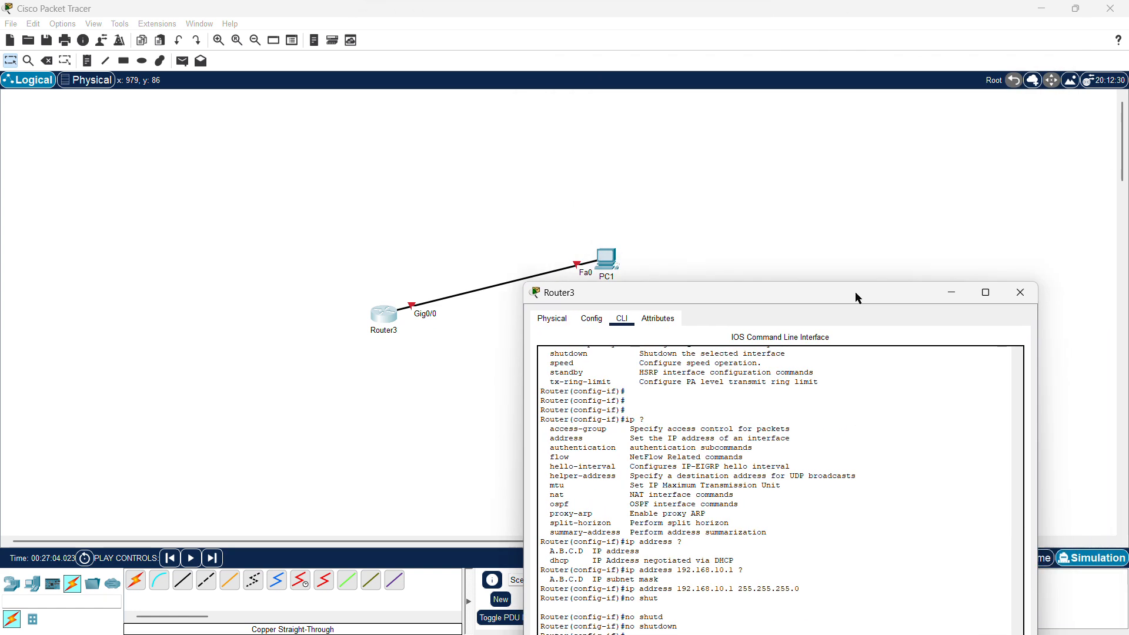
{"action": "left_click_drag", "start_coordinate": [555, 214], "coordinate": [641, 314]}
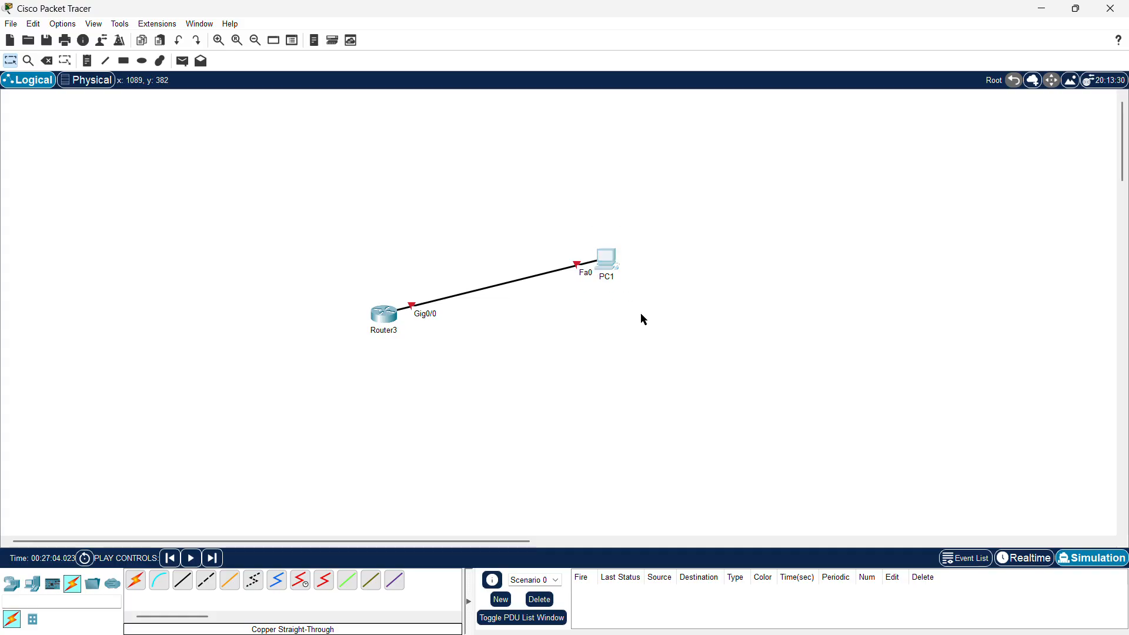
{"action": "left_click", "coordinate": [471, 382]}
{"action": "left_click", "coordinate": [379, 317]}
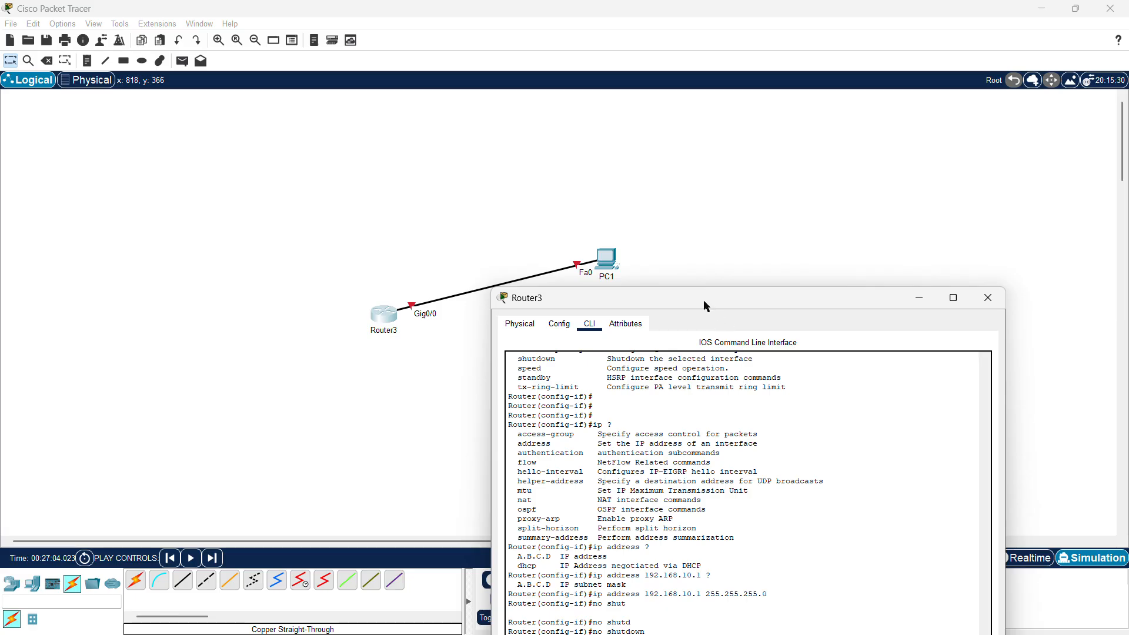
{"action": "left_click_drag", "start_coordinate": [704, 300], "coordinate": [666, 101]}
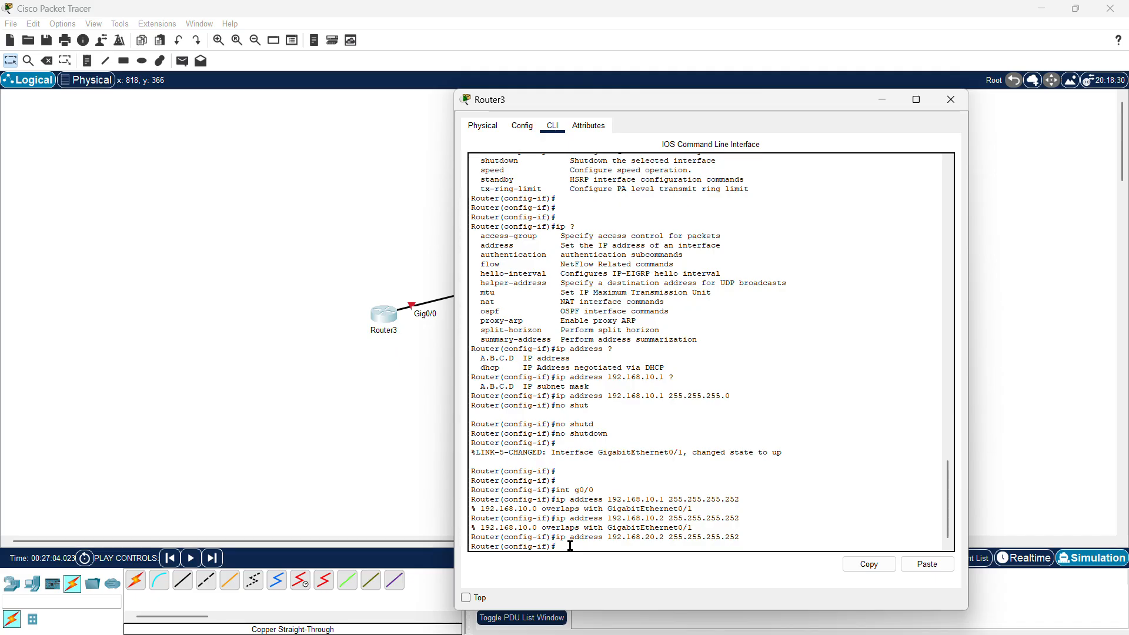
{"action": "type", "text": "shut"}
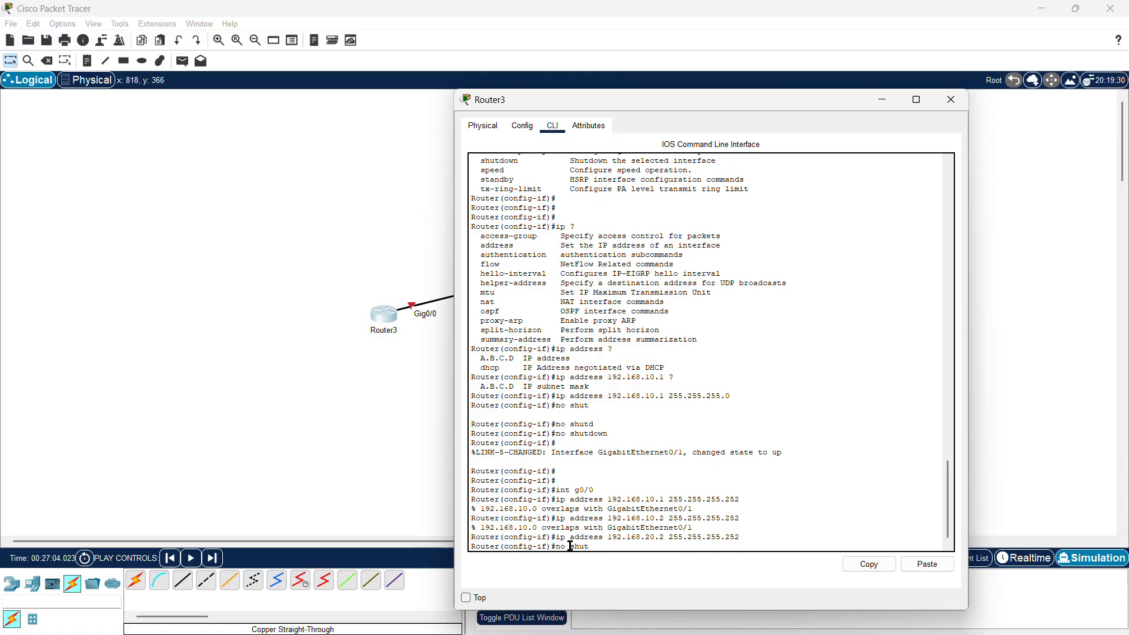
{"action": "key", "text": "Return"}
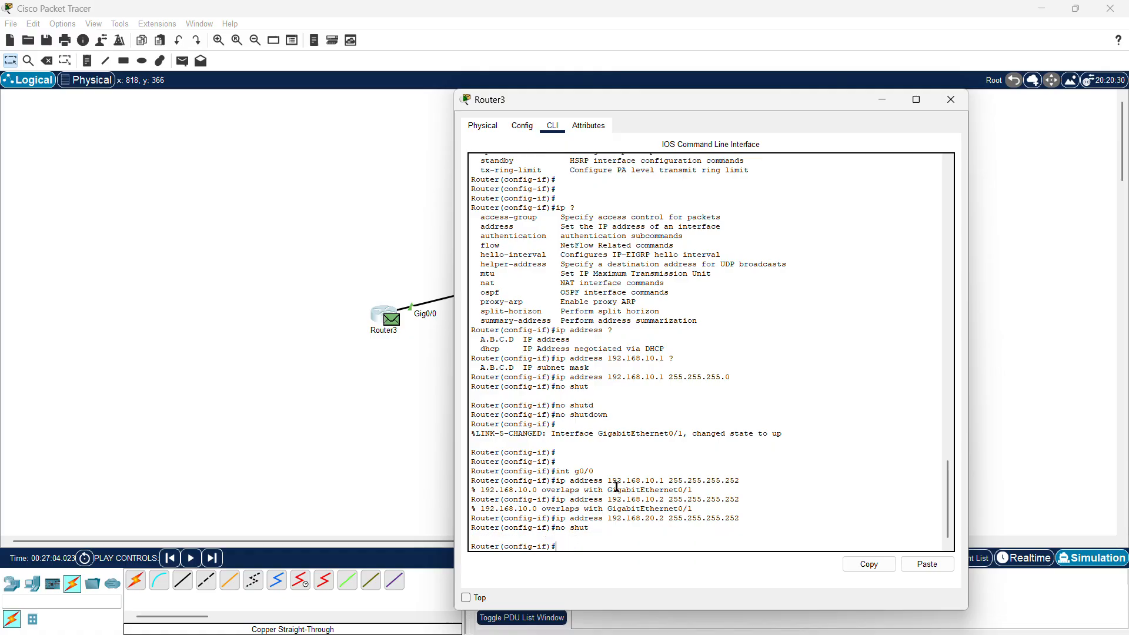
{"action": "left_click_drag", "start_coordinate": [677, 99], "coordinate": [784, 293]}
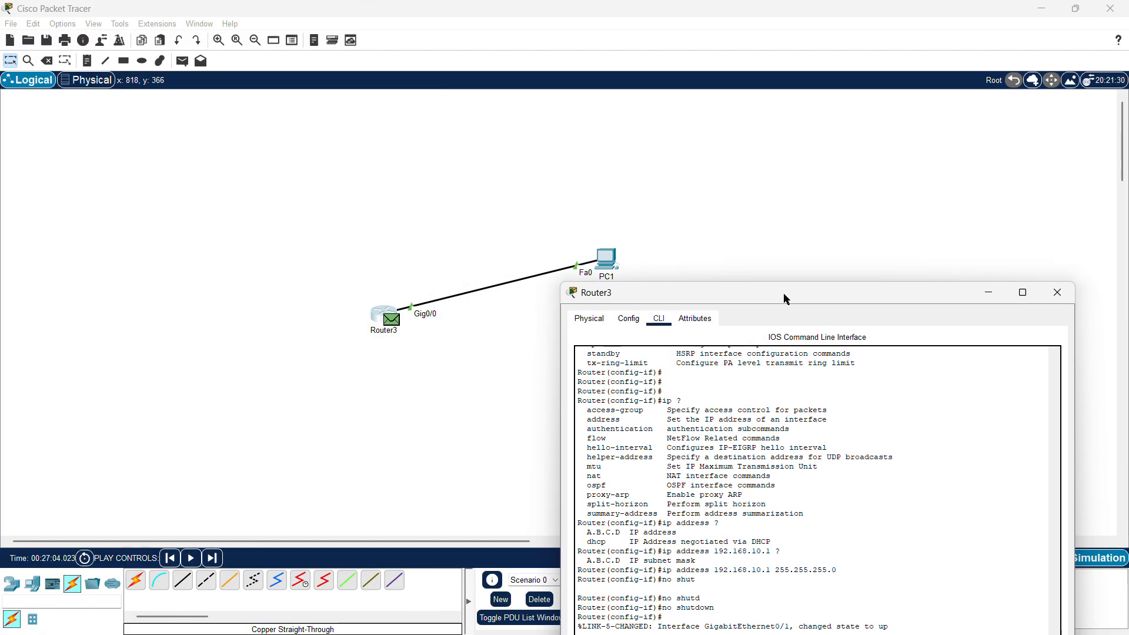
{"action": "left_click_drag", "start_coordinate": [320, 285], "coordinate": [679, 312]}
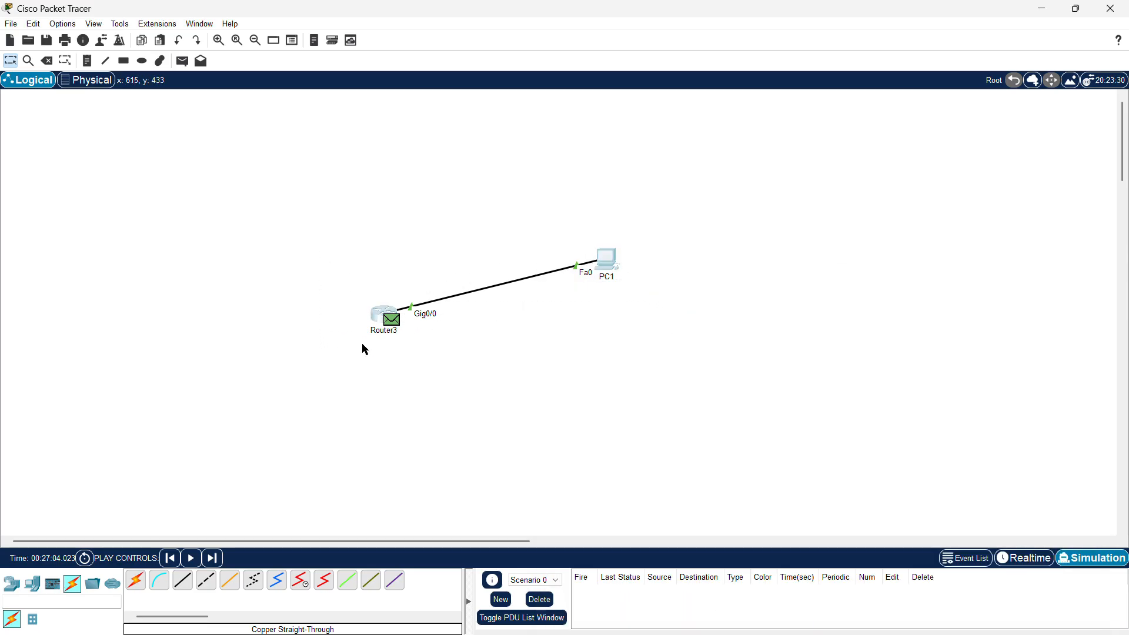
Open PC1's desktop applications, view its IP Configuration and try the Dial-up application
{"action": "left_click", "coordinate": [610, 269]}
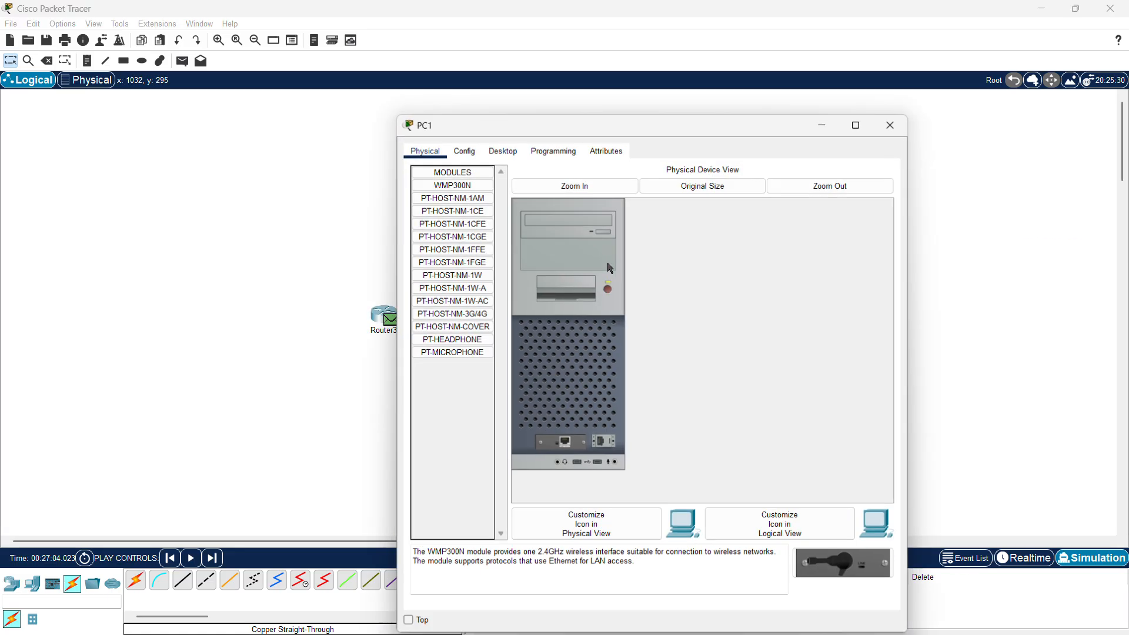
{"action": "left_click", "coordinate": [497, 151]}
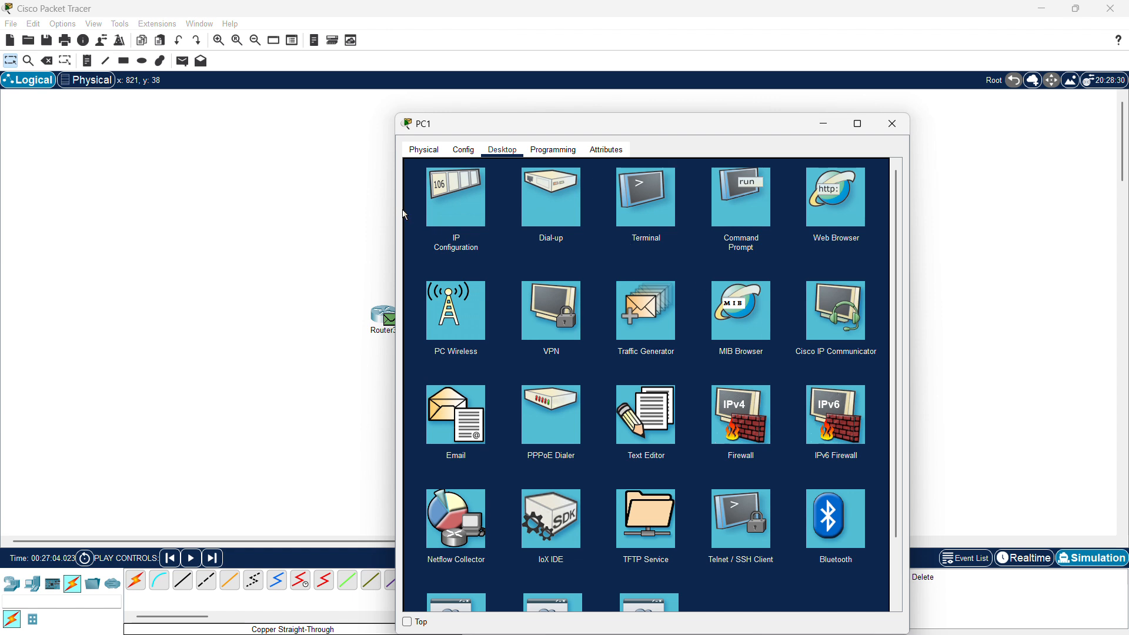
{"action": "left_click", "coordinate": [454, 205]}
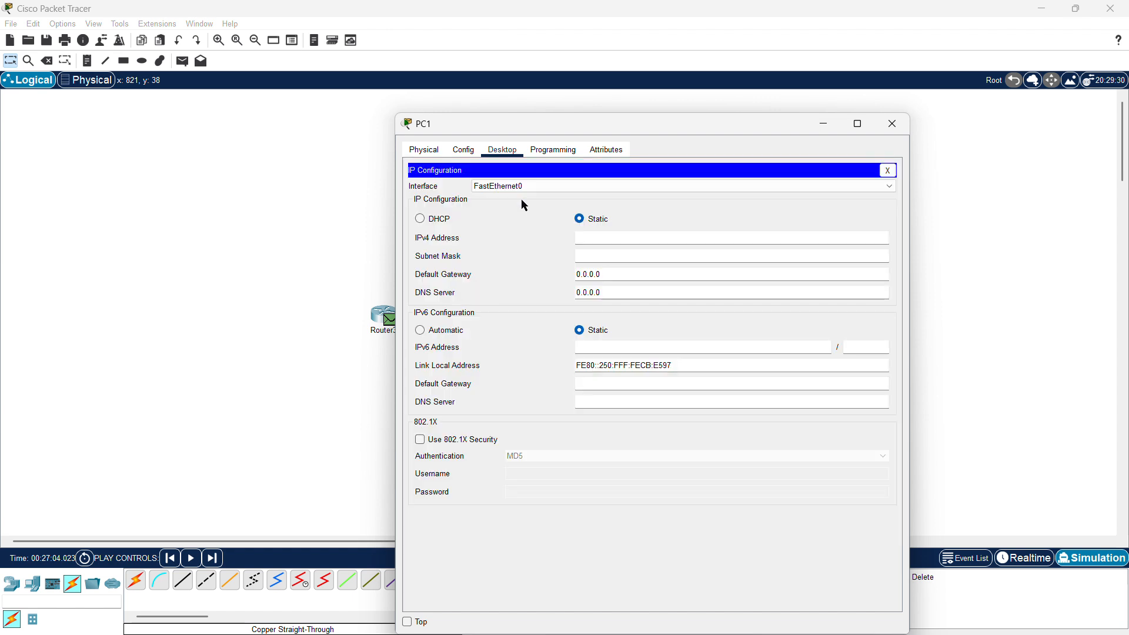
{"action": "left_click", "coordinate": [888, 170]}
{"action": "left_click", "coordinate": [570, 204]}
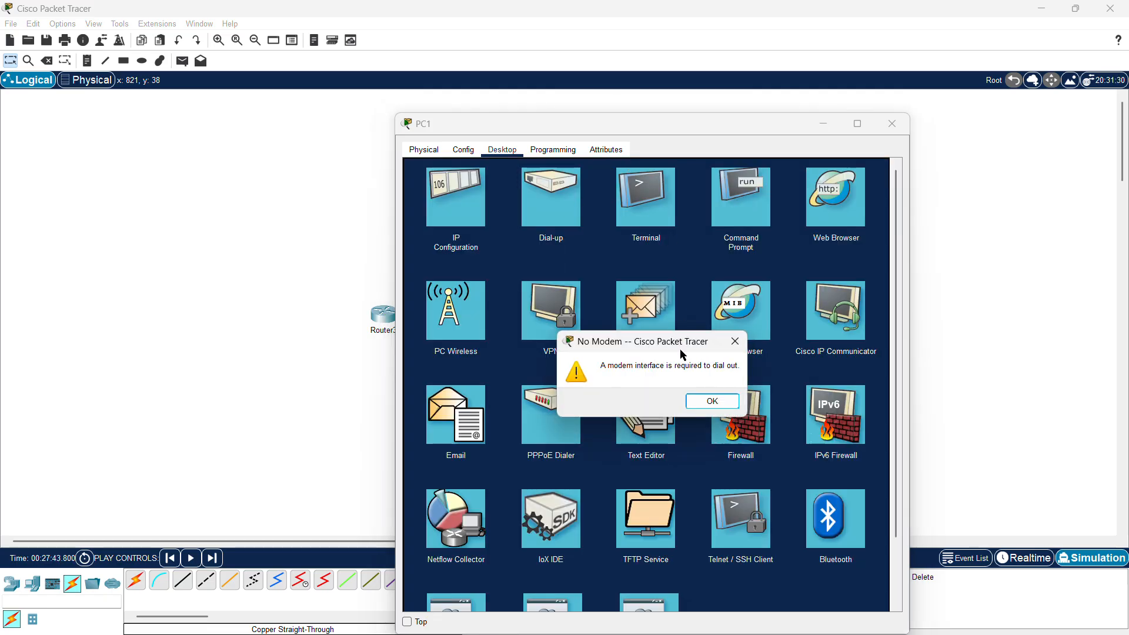
{"action": "left_click", "coordinate": [705, 400]}
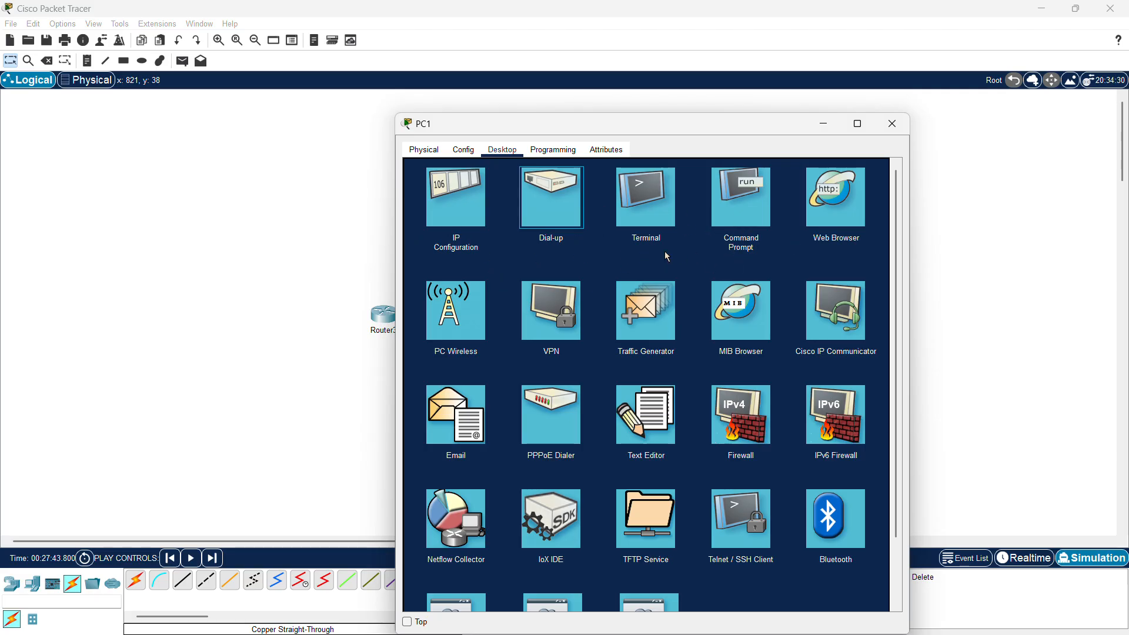
Give PC1 the static IPv4 address 192.168.20.1 with subnet mask 255.255.255.0 in its IP Configuration
{"action": "left_click", "coordinate": [447, 222]}
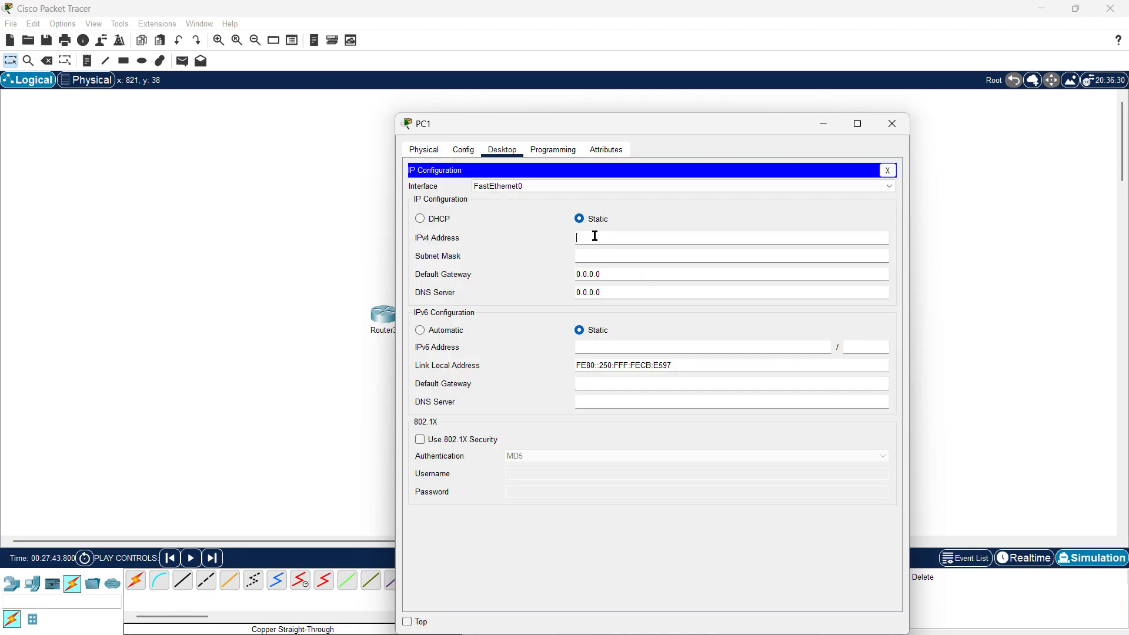
{"action": "type", "text": "192."}
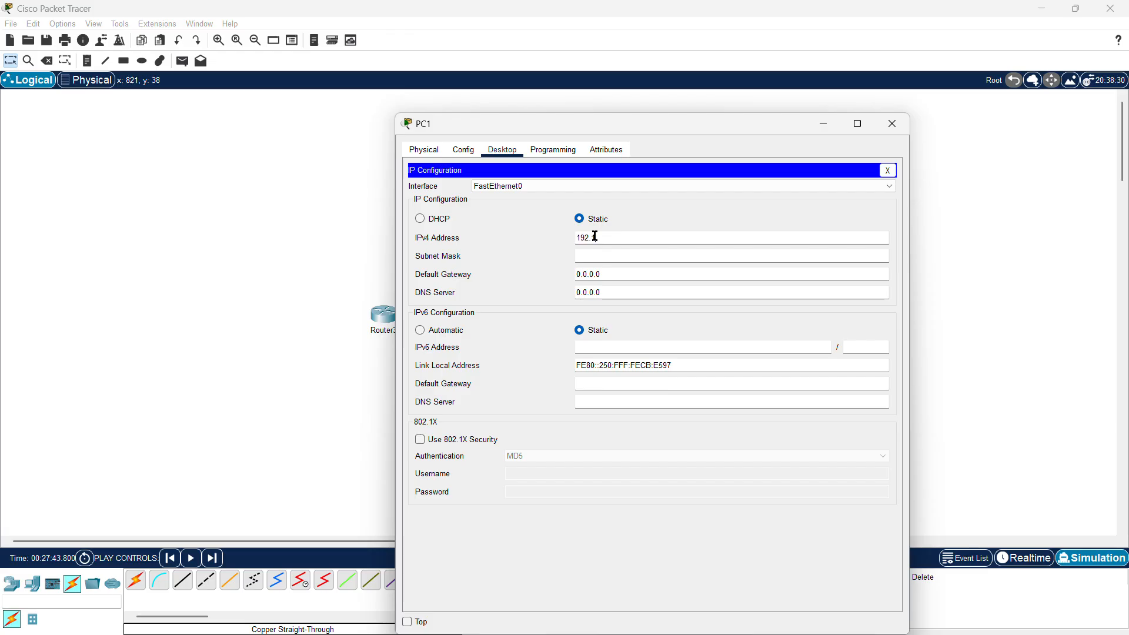
{"action": "type", "text": "168.20.1"}
{"action": "left_click", "coordinate": [606, 257]}
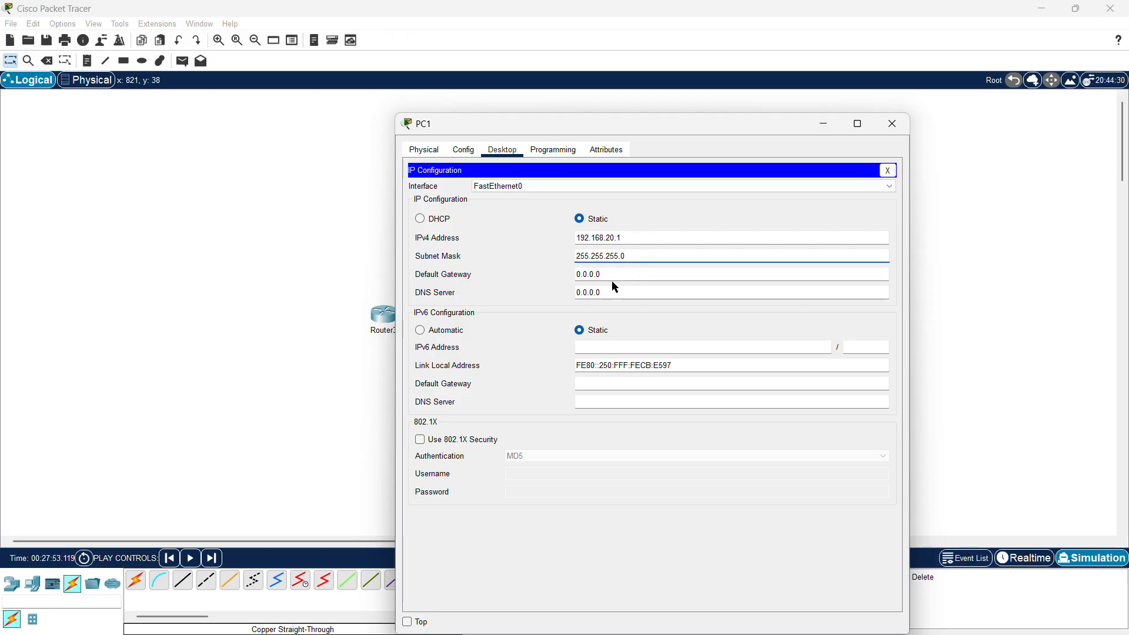
Clear PC1's default gateway and change its IPv4 address to 192.168.20.2
{"action": "left_click", "coordinate": [612, 275]}
{"action": "key", "text": "BackSpace"}
{"action": "key", "text": "BackSpace"}
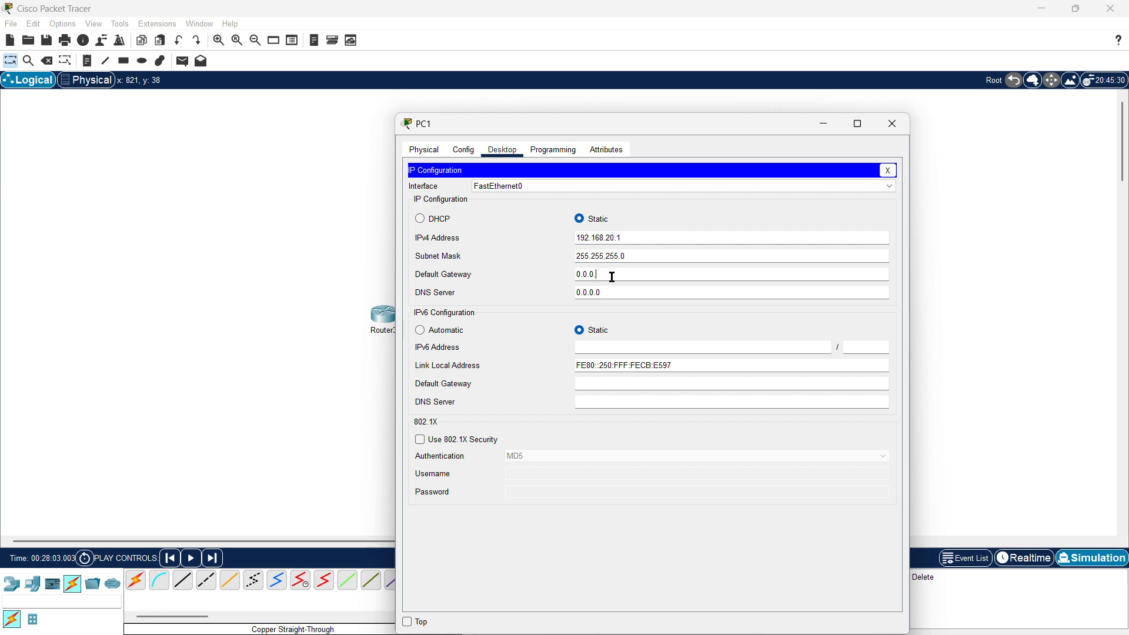
{"action": "left_click", "coordinate": [635, 238]}
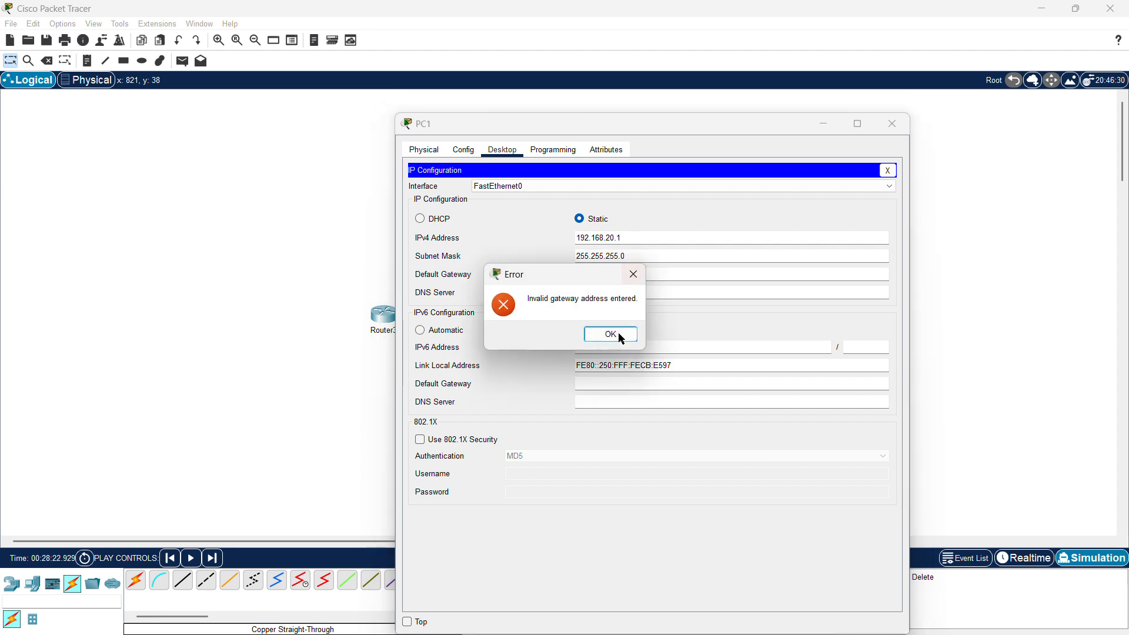
{"action": "left_click", "coordinate": [609, 335]}
{"action": "left_click", "coordinate": [628, 239]}
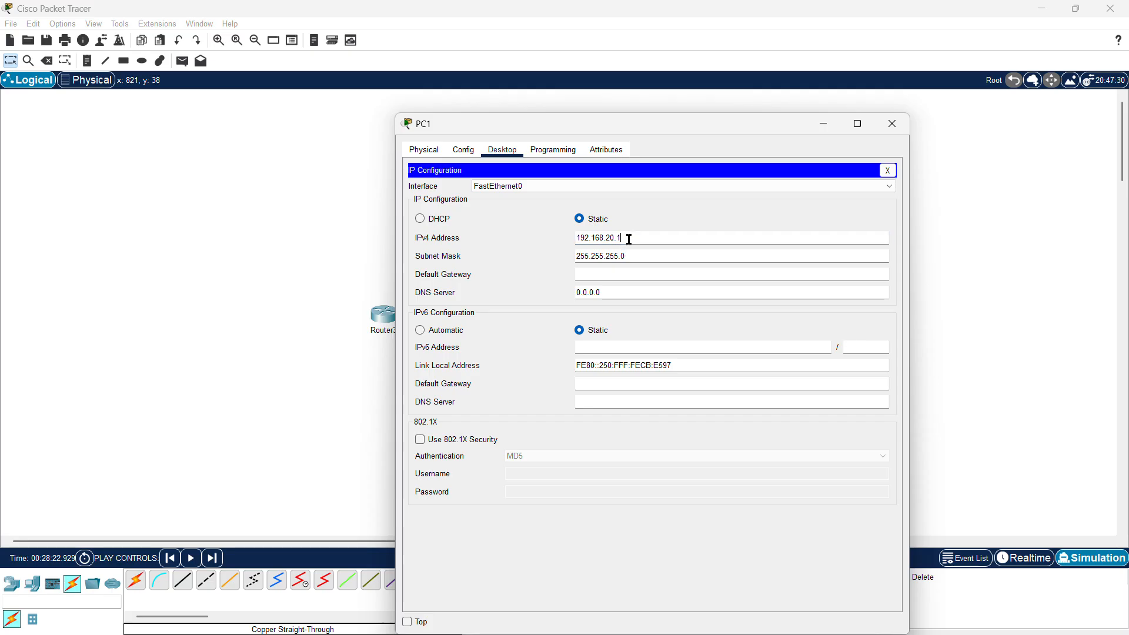
{"action": "key", "text": "BackSpace"}
{"action": "type", "text": "2"}
Set PC1's default gateway to 192.168.20.1 and apply the entry
{"action": "left_click", "coordinate": [618, 275]}
{"action": "type", "text": "192.1"}
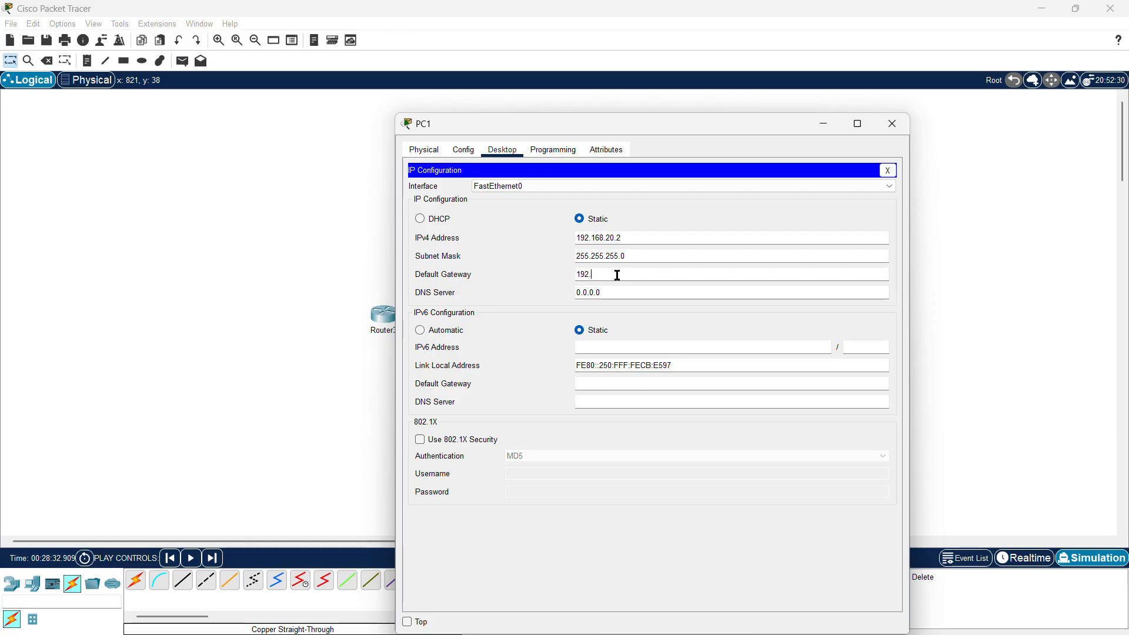
{"action": "type", "text": "68.20.1"}
{"action": "left_click_drag", "start_coordinate": [631, 275], "coordinate": [567, 273]}
{"action": "left_click", "coordinate": [559, 294]}
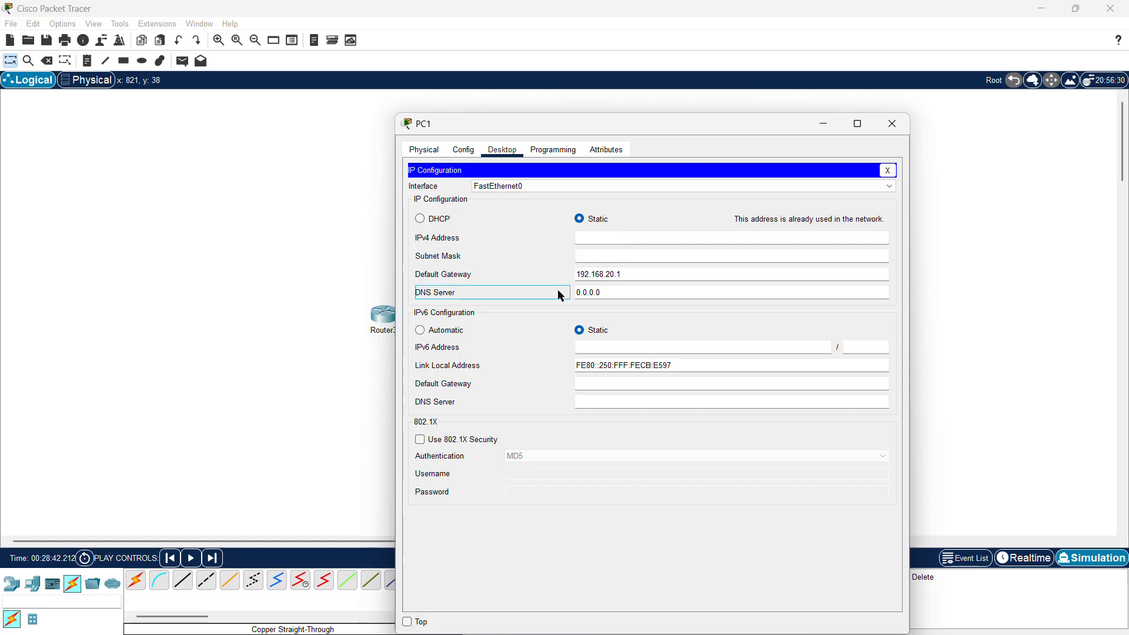
Change PC1's default gateway to 192.168.20.2
{"action": "left_click", "coordinate": [627, 239]}
{"action": "left_click", "coordinate": [631, 273]}
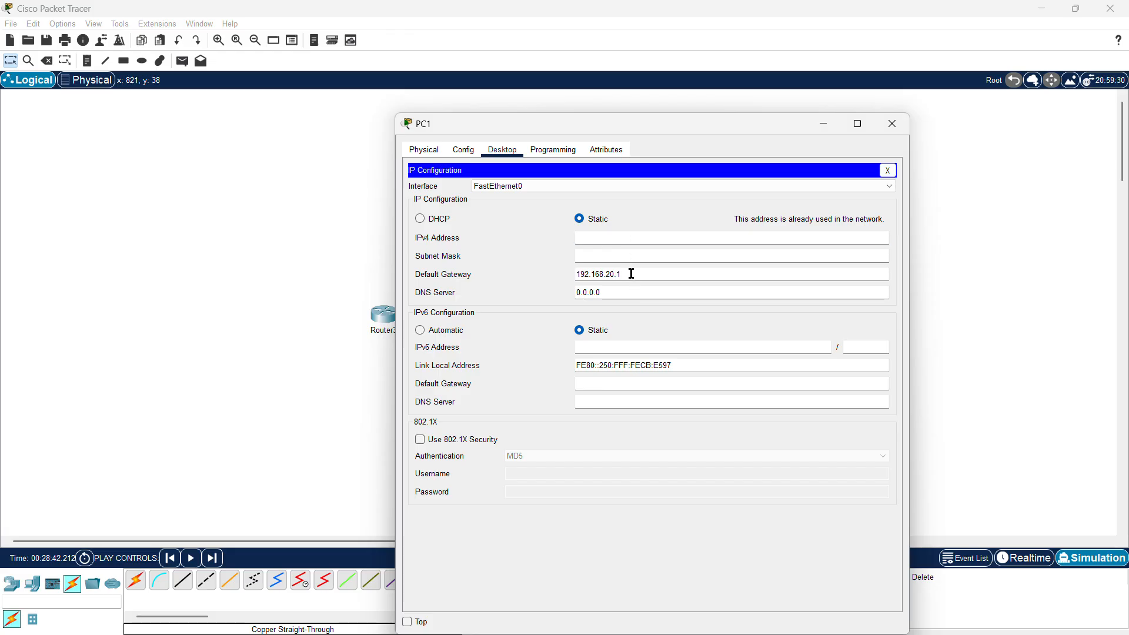
{"action": "type", "text": "2"}
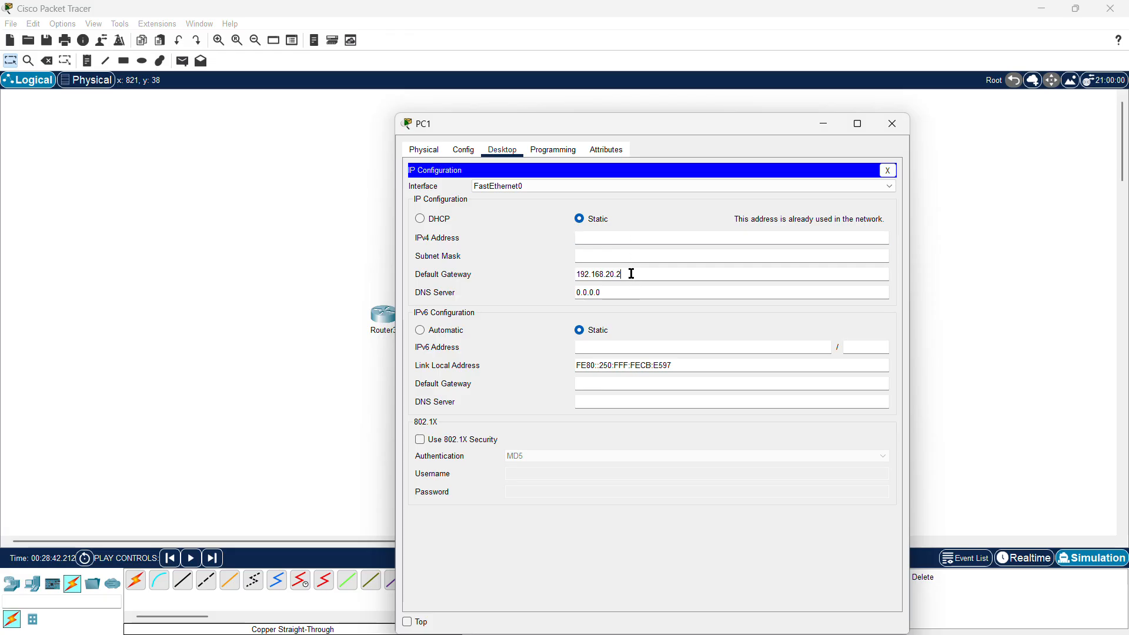
Assign PC1 the IPv4 address 192.168.20.3 with subnet mask 255.255.255.0 and review the default gateway entry
{"action": "left_click", "coordinate": [597, 239]}
{"action": "type", "text": "192."}
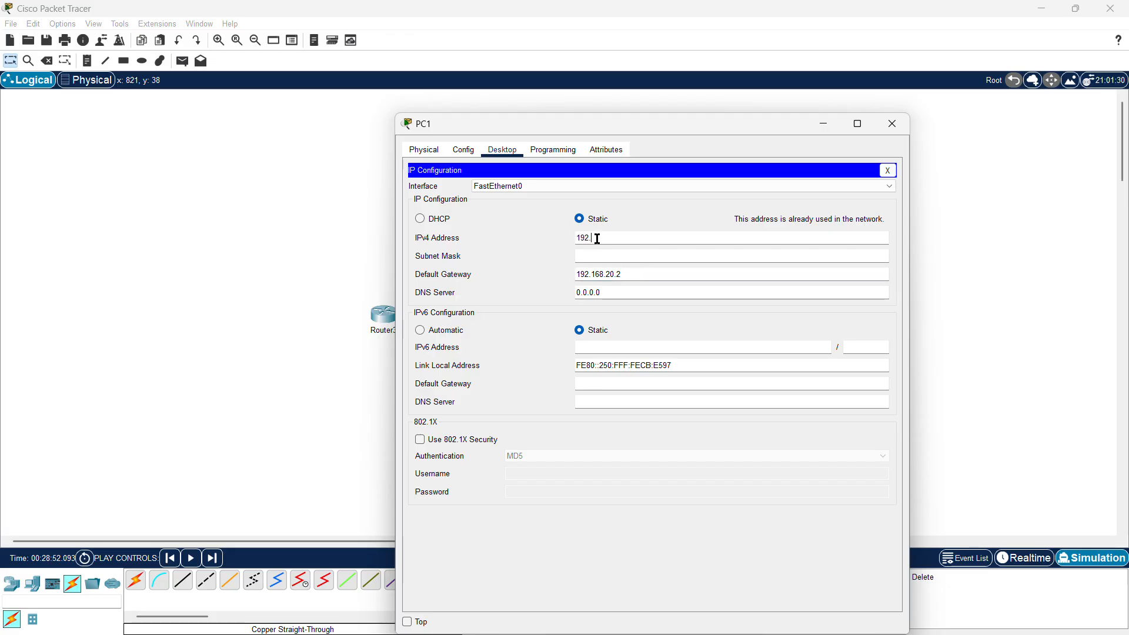
{"action": "type", "text": "168.20.3"}
{"action": "left_click", "coordinate": [609, 257]}
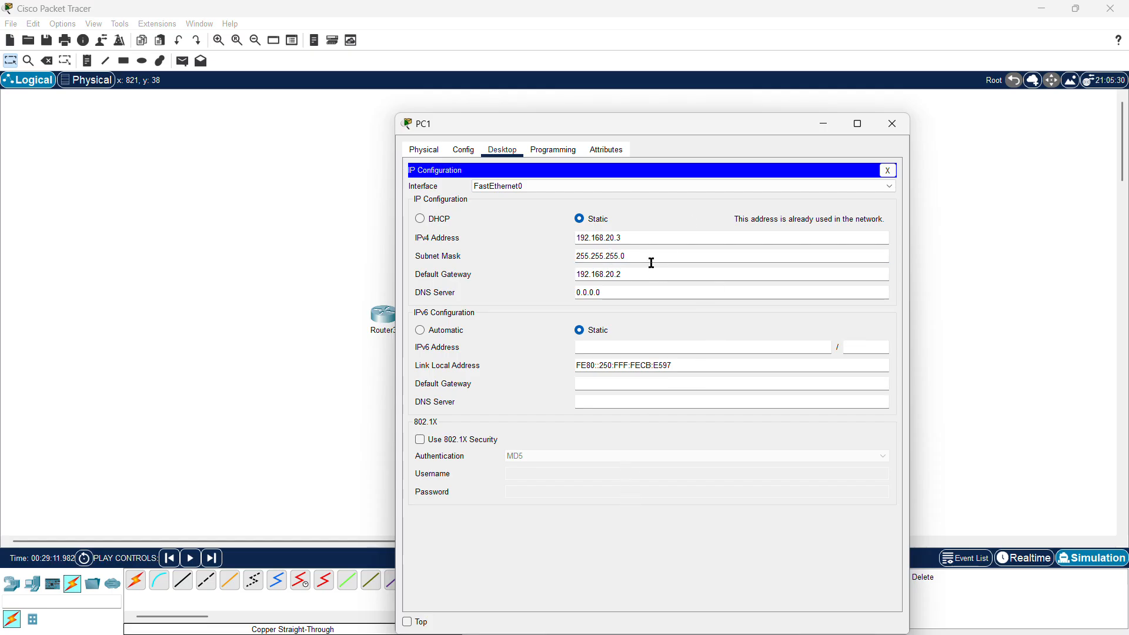
{"action": "left_click", "coordinate": [631, 277]}
{"action": "left_click_drag", "start_coordinate": [630, 277], "coordinate": [572, 277]}
{"action": "left_click", "coordinate": [531, 321]}
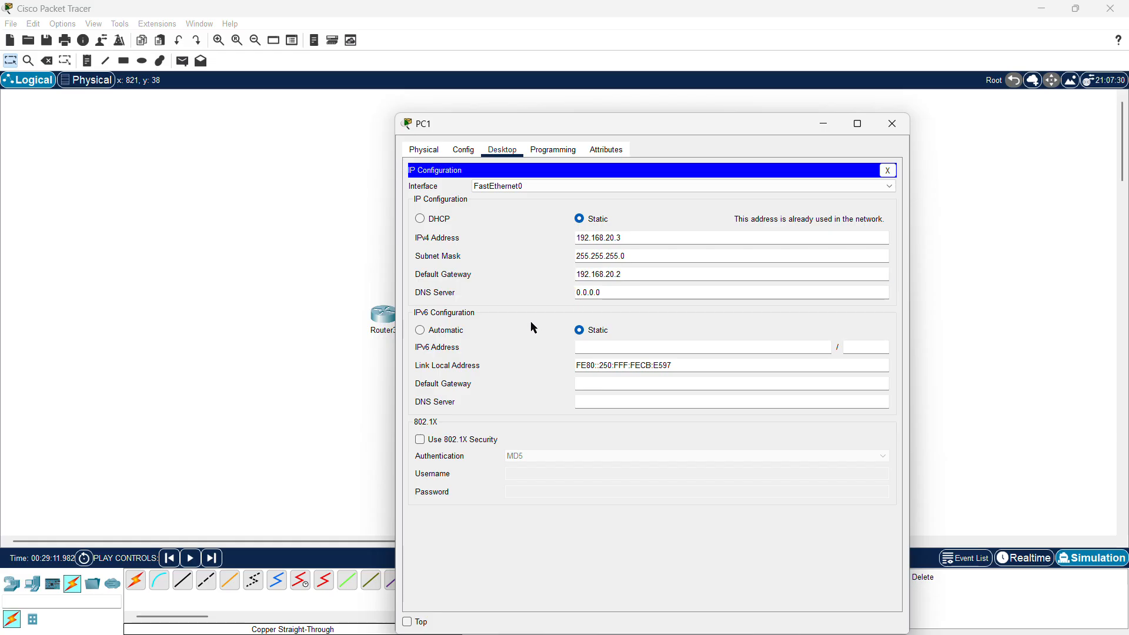
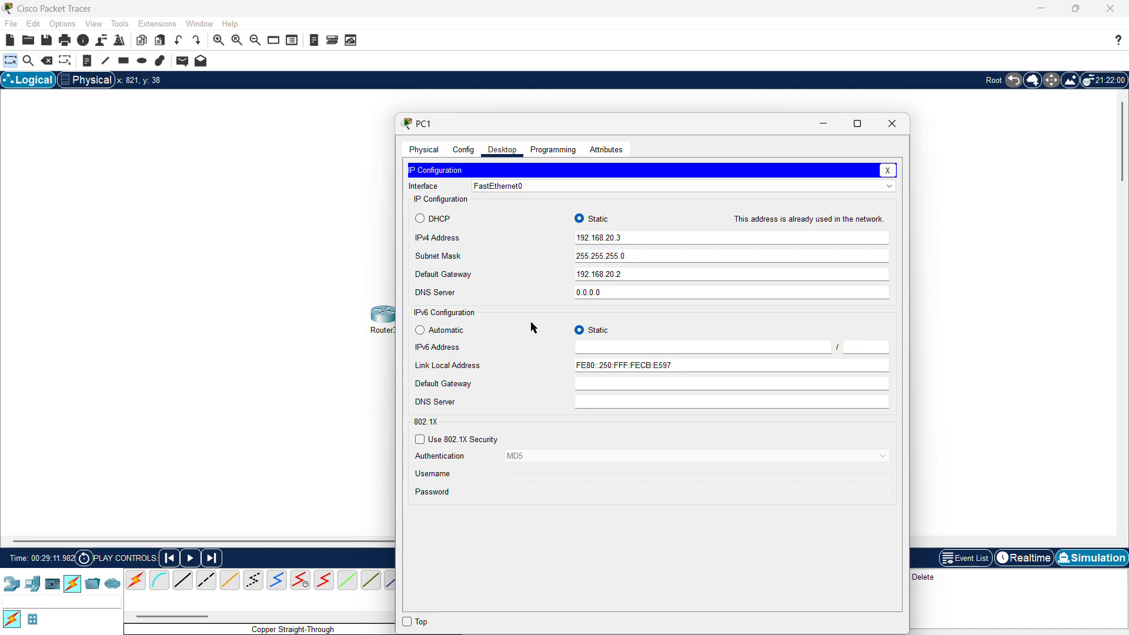
Close and reopen PC1's IP Configuration to check the saved address settings, then leave it
{"action": "left_click", "coordinate": [888, 170]}
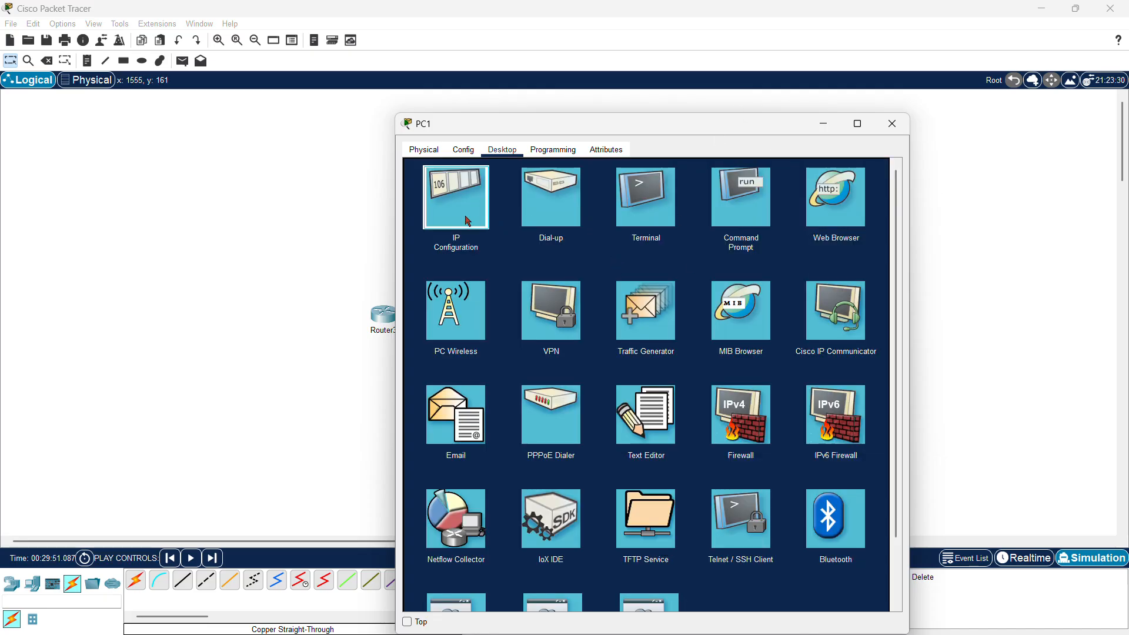
{"action": "left_click", "coordinate": [455, 194]}
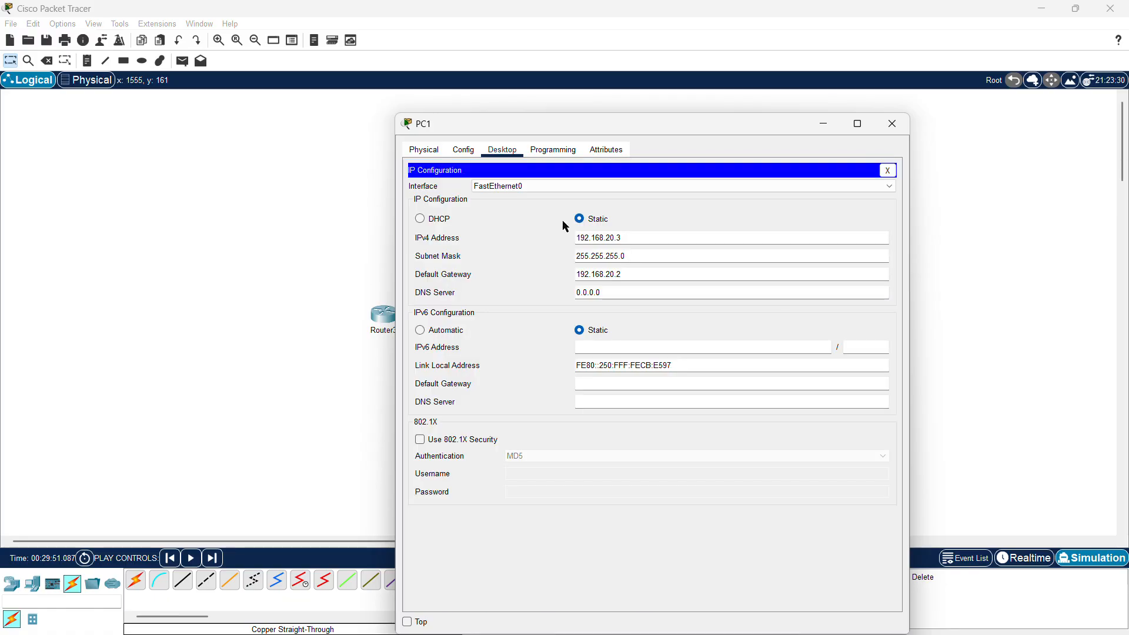
{"action": "left_click", "coordinate": [888, 170]}
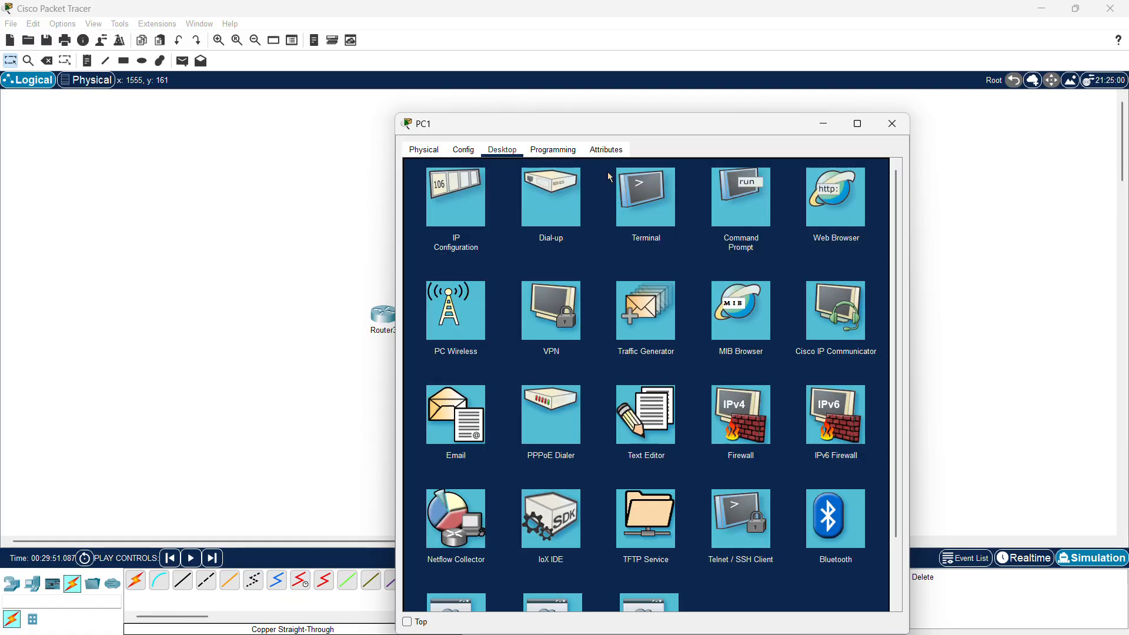
Ping the router interface at 192.168.20.2 from PC1's Command Prompt
{"action": "left_click", "coordinate": [734, 192]}
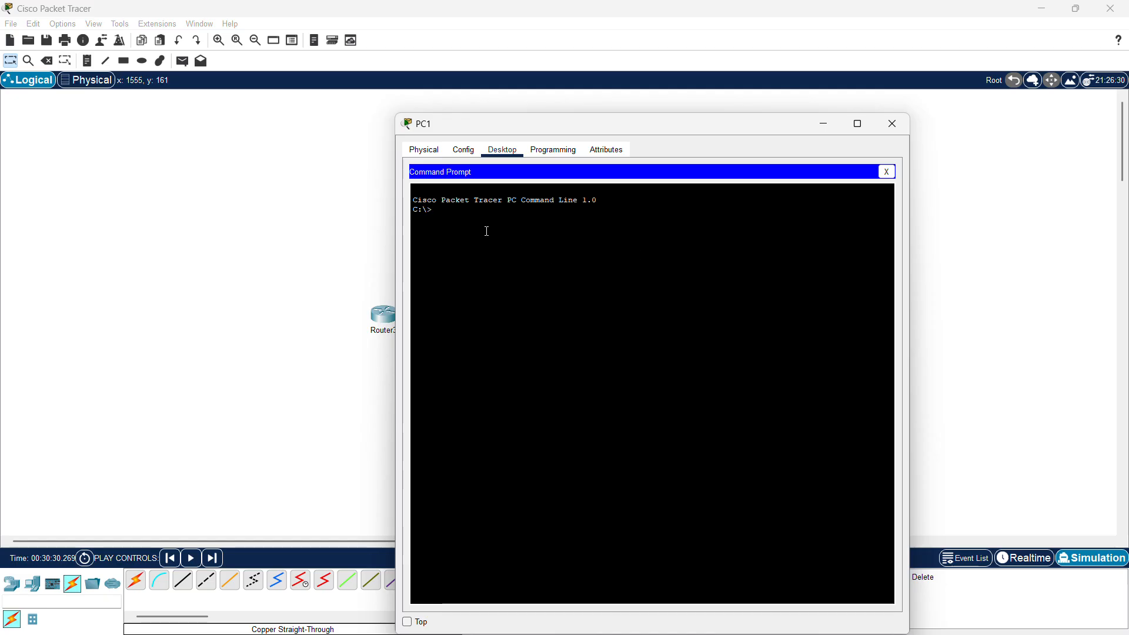
{"action": "type", "text": "ping"}
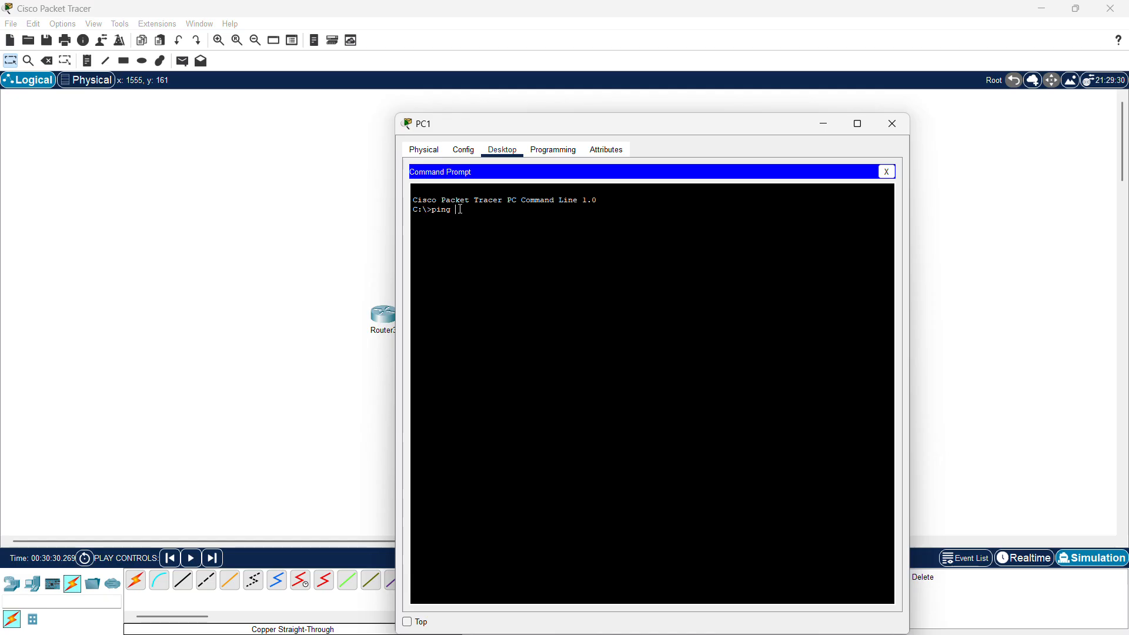
{"action": "mouse_move", "coordinate": [461, 210]}
{"action": "left_mouse_down"}
{"action": "mouse_move", "coordinate": [424, 210]}
{"action": "mouse_move", "coordinate": [469, 221]}
{"action": "left_mouse_up"}
{"action": "type", "text": "192.1"}
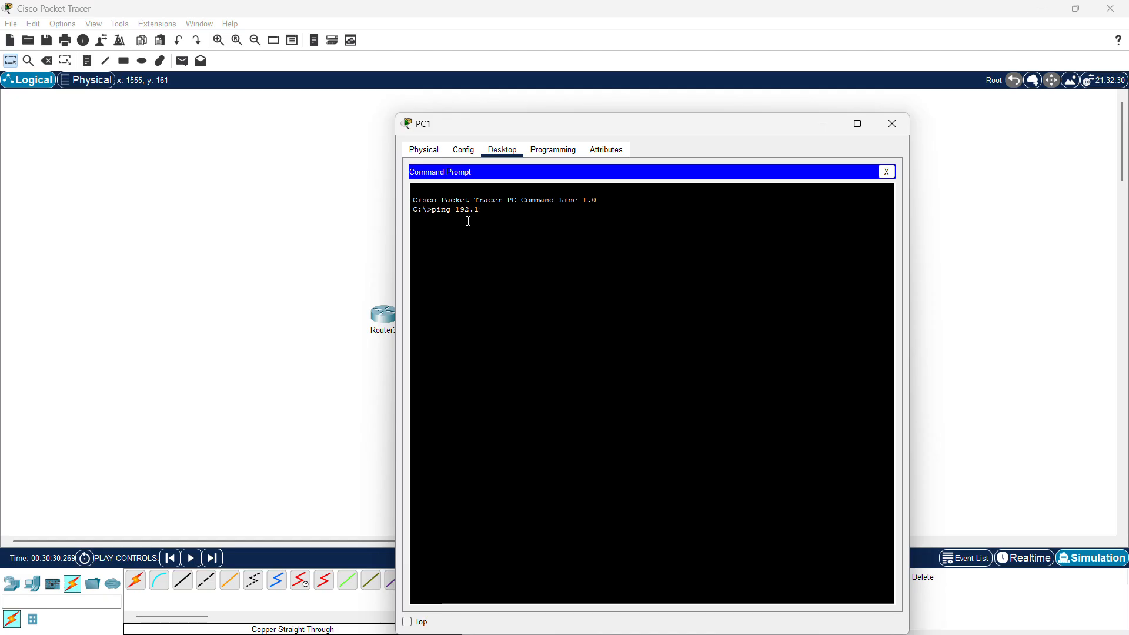
{"action": "type", "text": "68.20.2"}
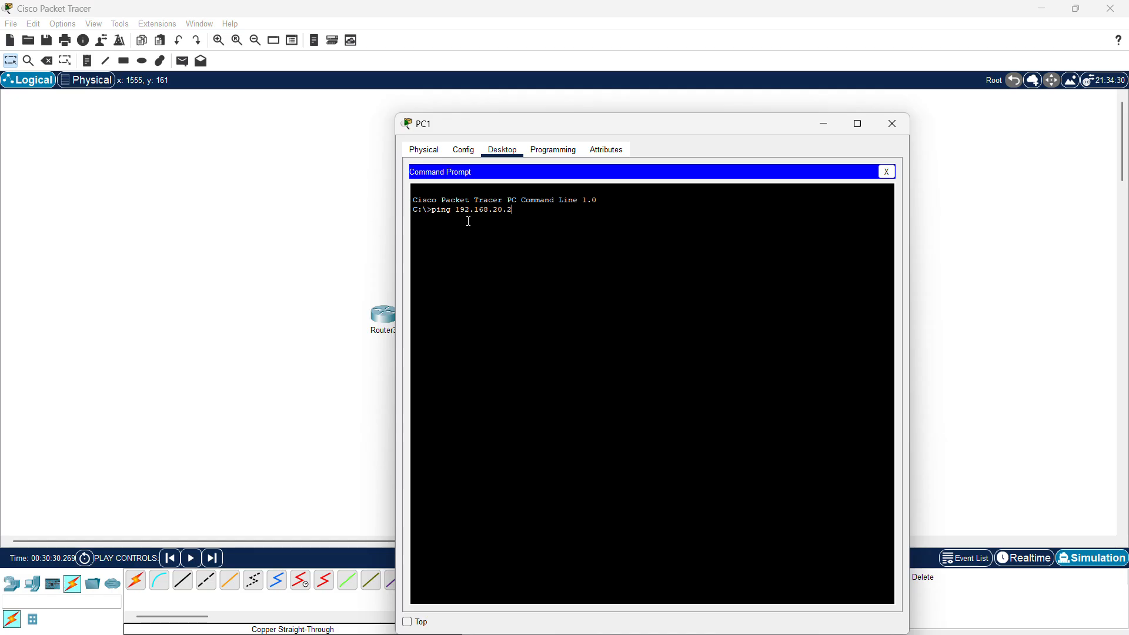
{"action": "key", "text": "Return"}
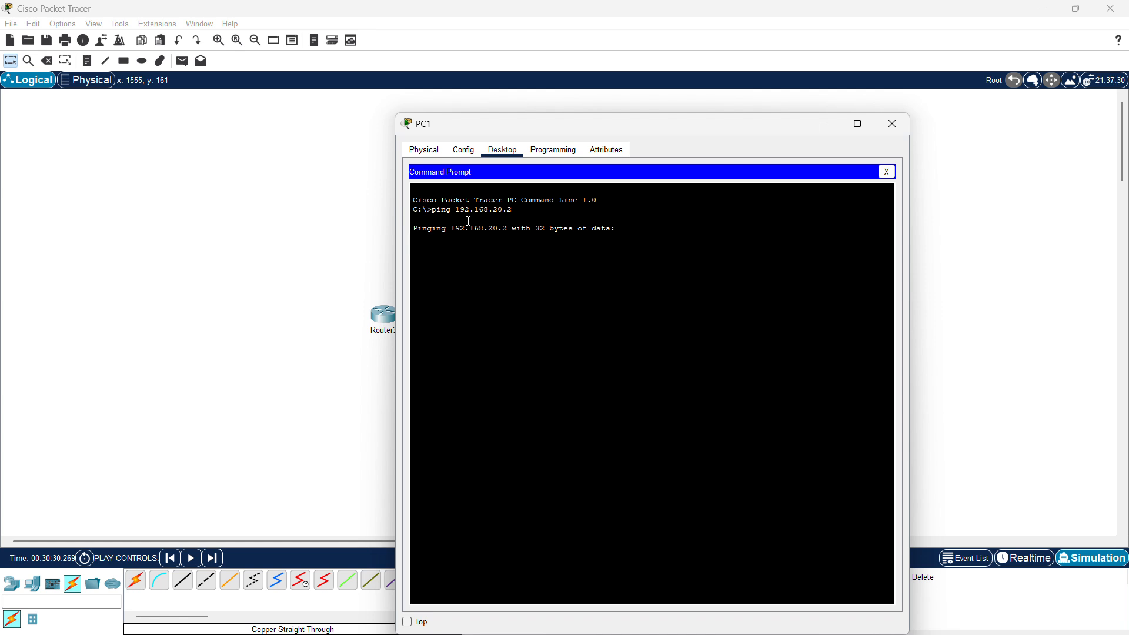
Review the IP address commands entered for the g0/0 interface in Router3's CLI, then close the router window
{"action": "left_click", "coordinate": [824, 124]}
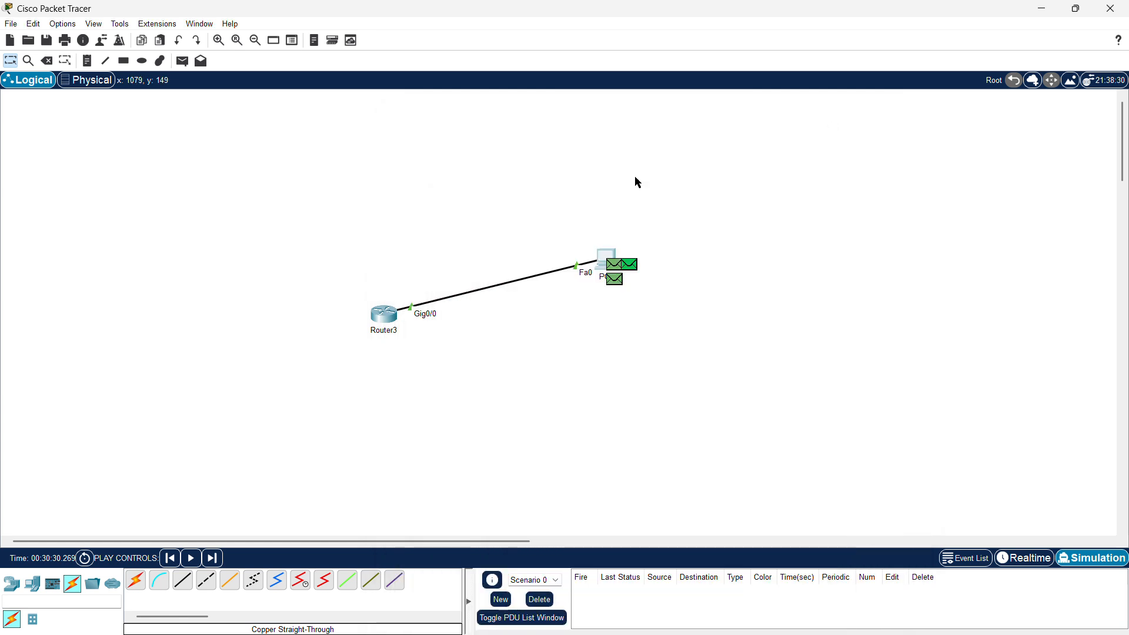
{"action": "left_click", "coordinate": [383, 321]}
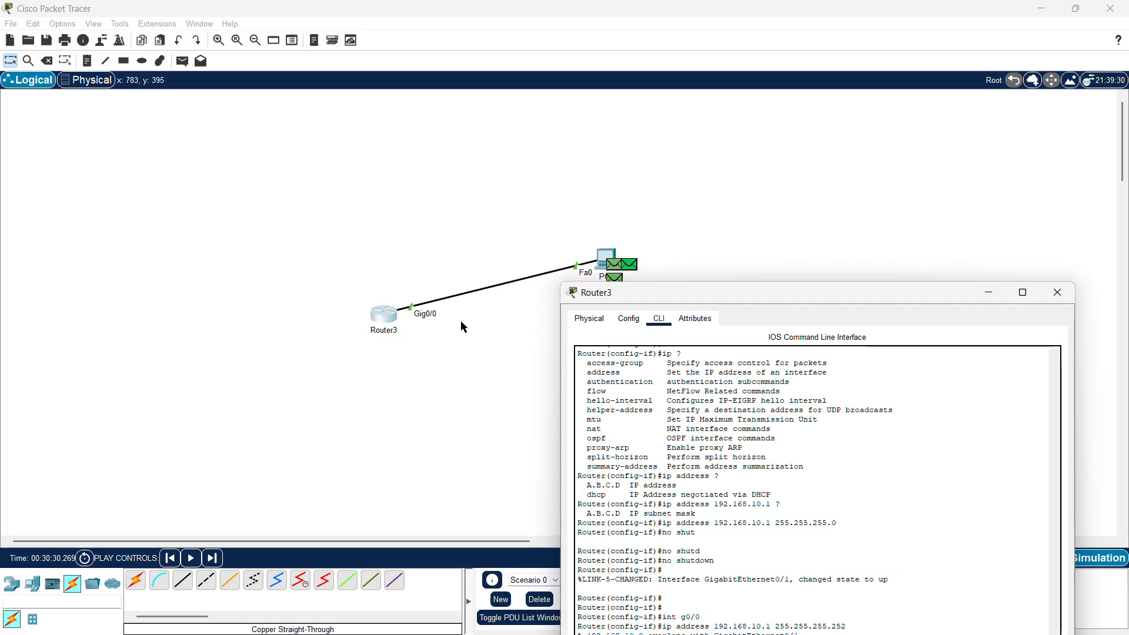
{"action": "left_click_drag", "start_coordinate": [729, 303], "coordinate": [599, 126]}
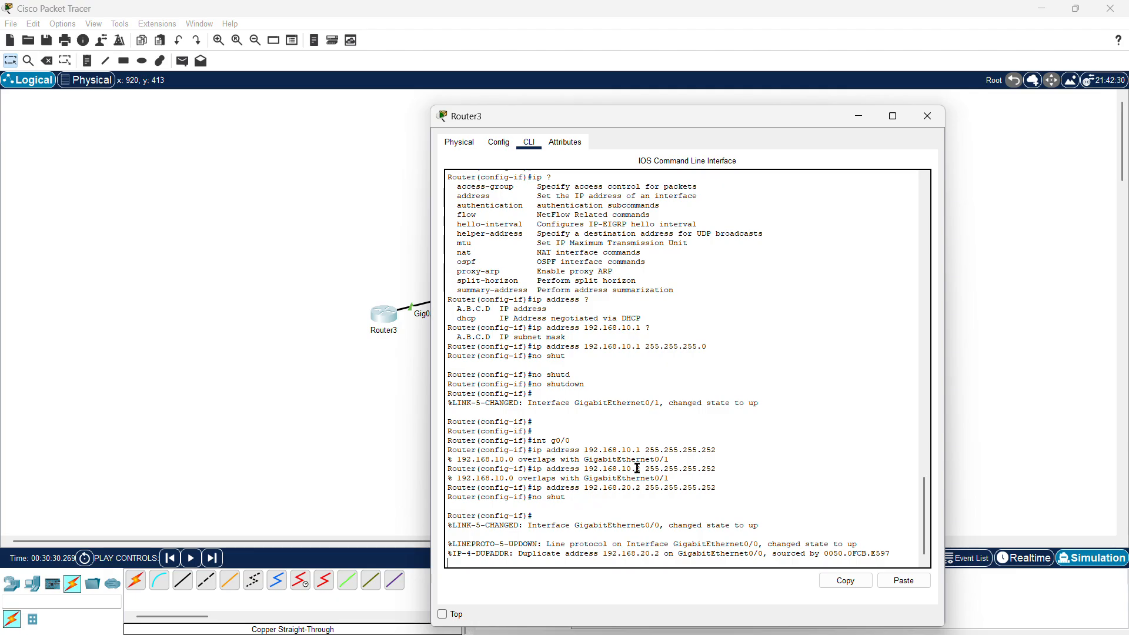
{"action": "left_click_drag", "start_coordinate": [642, 489], "coordinate": [532, 489]}
{"action": "left_click", "coordinate": [641, 498]}
{"action": "left_click", "coordinate": [927, 116]}
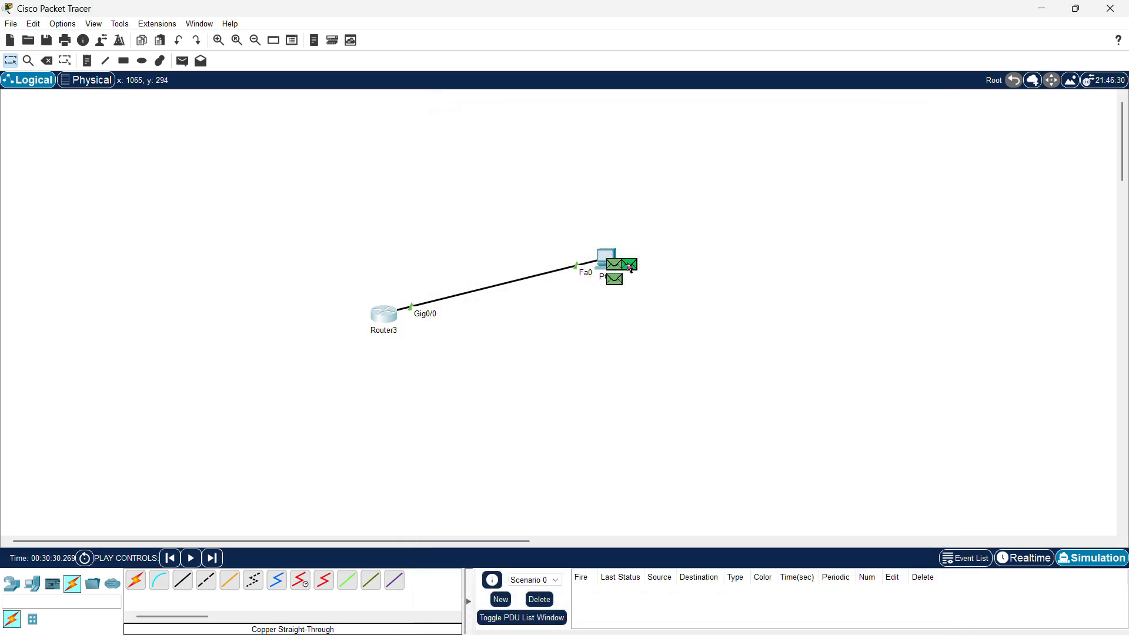
Inspect the PDU information of the packet queued at PC1 and exit PC1's Command Prompt
{"action": "left_click", "coordinate": [631, 268]}
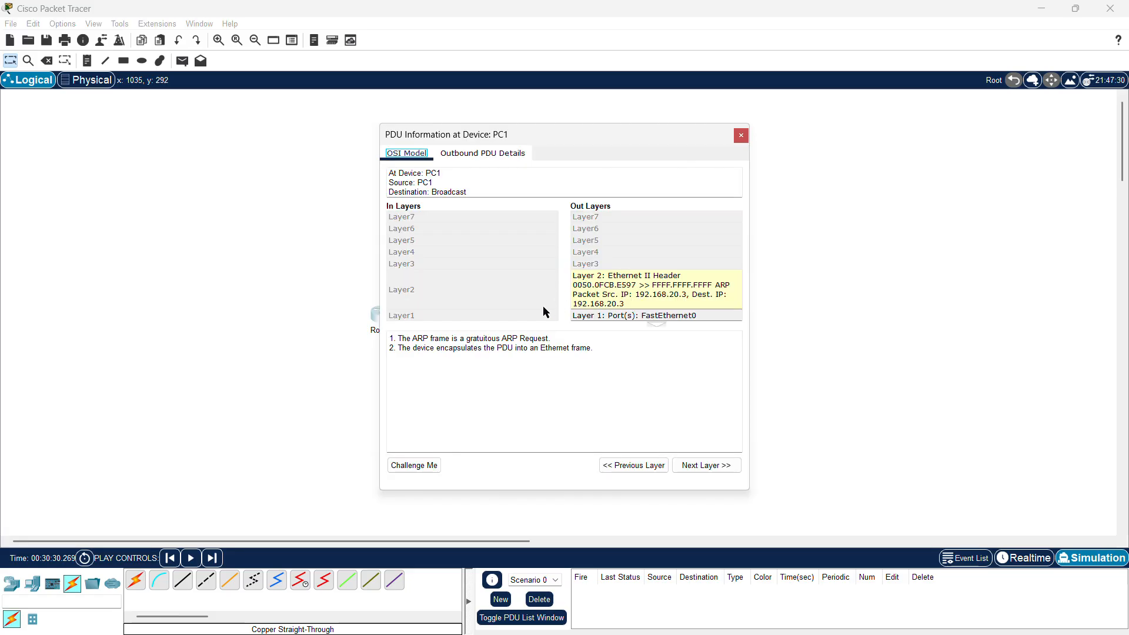
{"action": "left_click", "coordinate": [738, 136]}
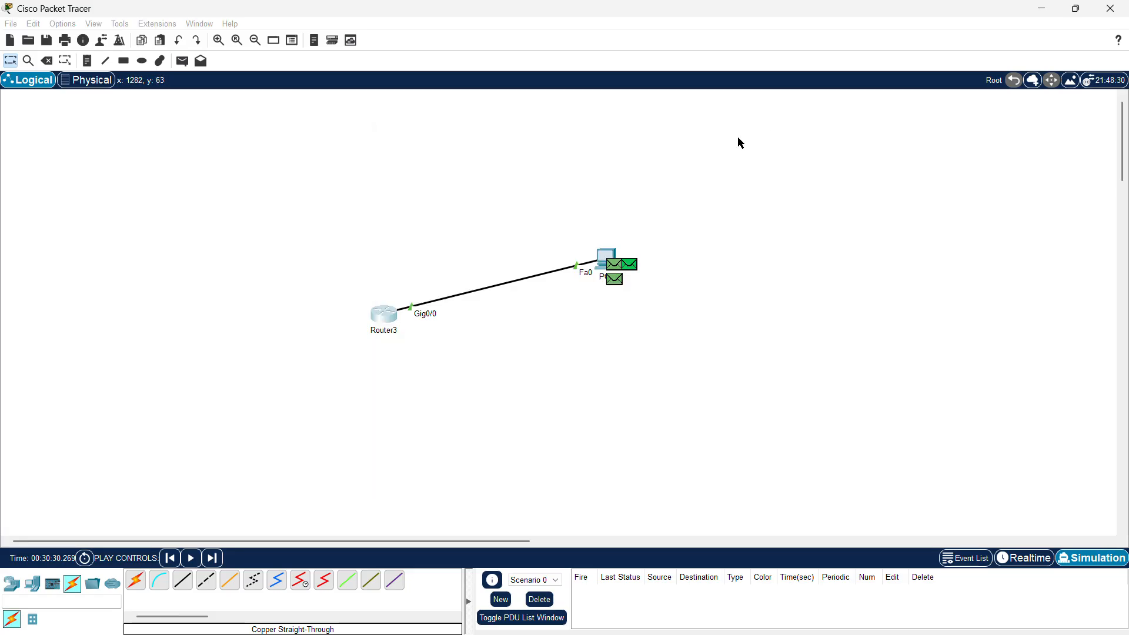
{"action": "left_click", "coordinate": [604, 256]}
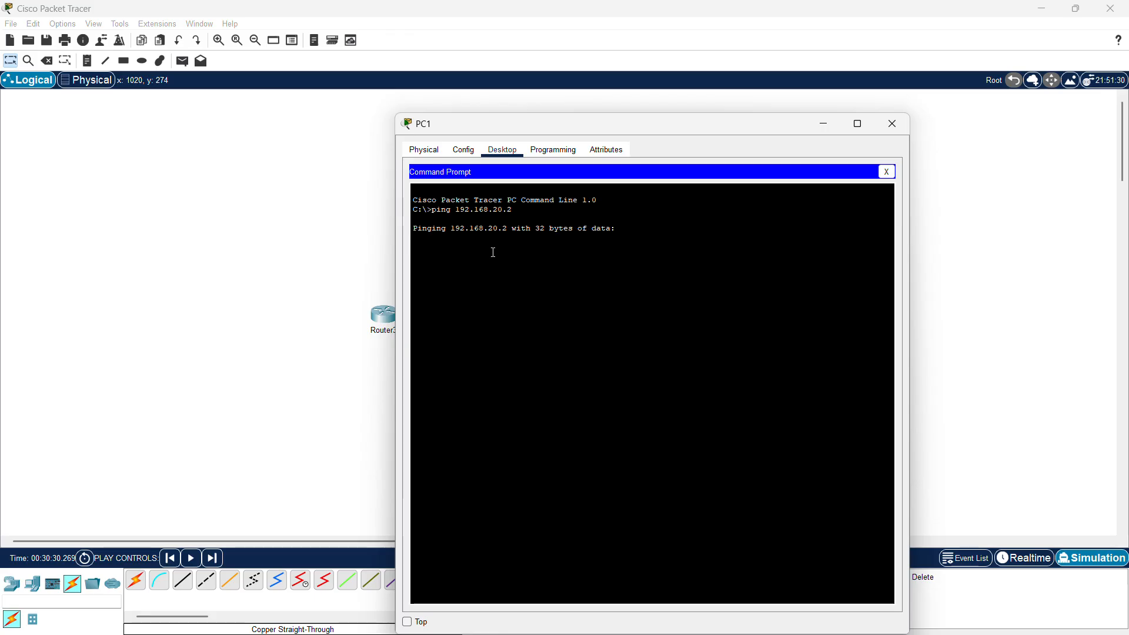
{"action": "left_click", "coordinate": [886, 171]}
{"action": "left_click", "coordinate": [831, 124]}
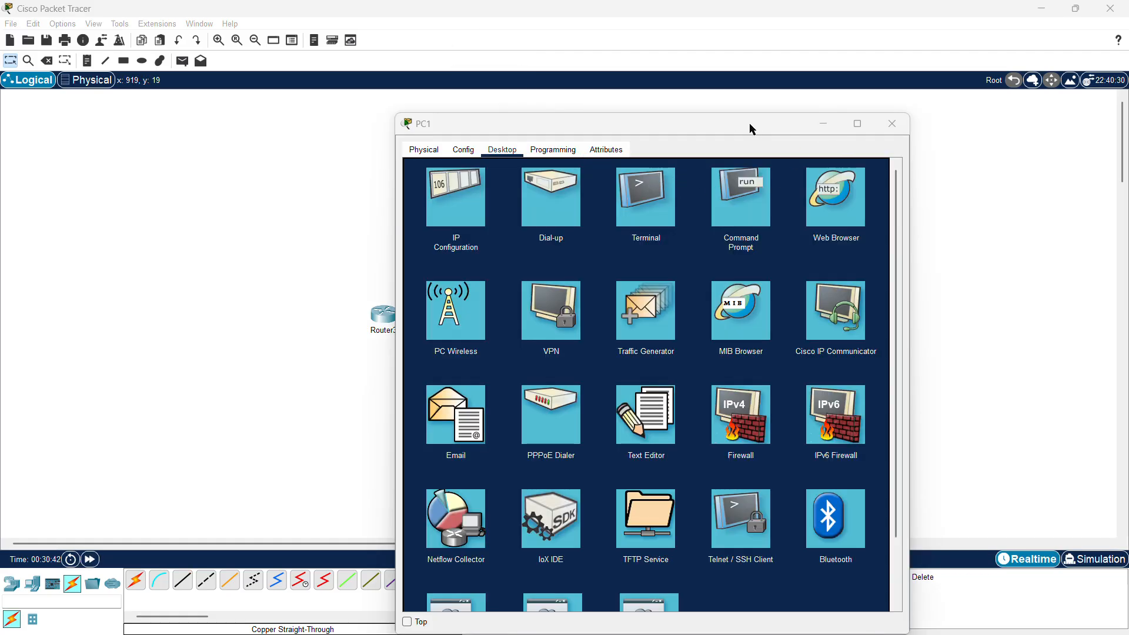
Ping 192.168.20.2 repeatedly from PC1's Command Prompt in Realtime mode and highlight the latest ping output
{"action": "left_click", "coordinate": [743, 199]}
{"action": "left_click", "coordinate": [742, 199]}
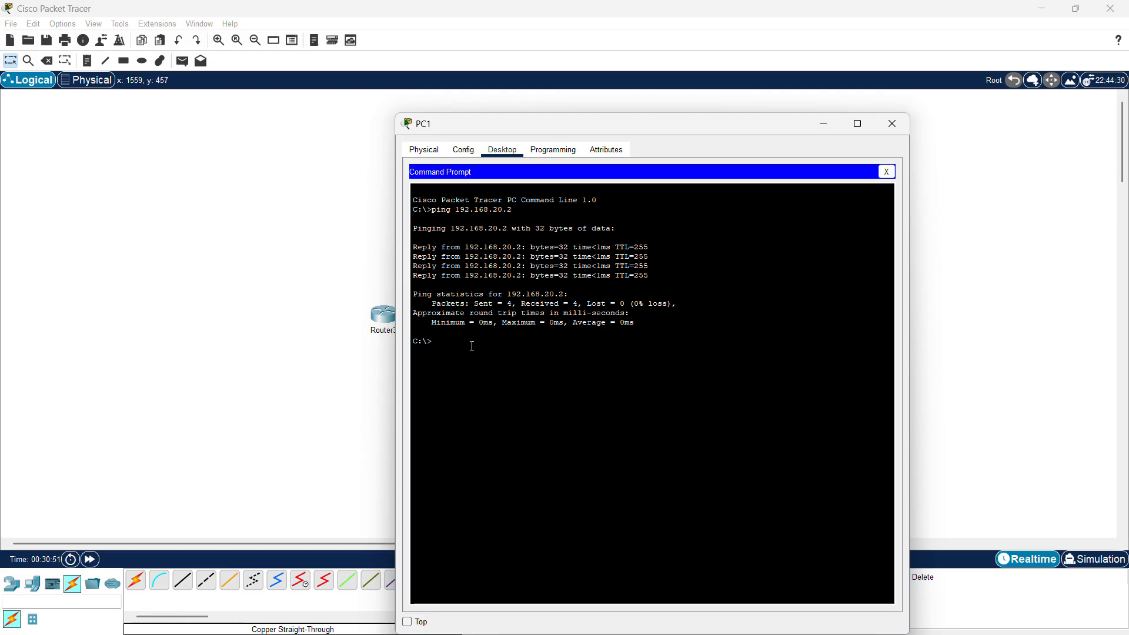
{"action": "key", "text": "Up"}
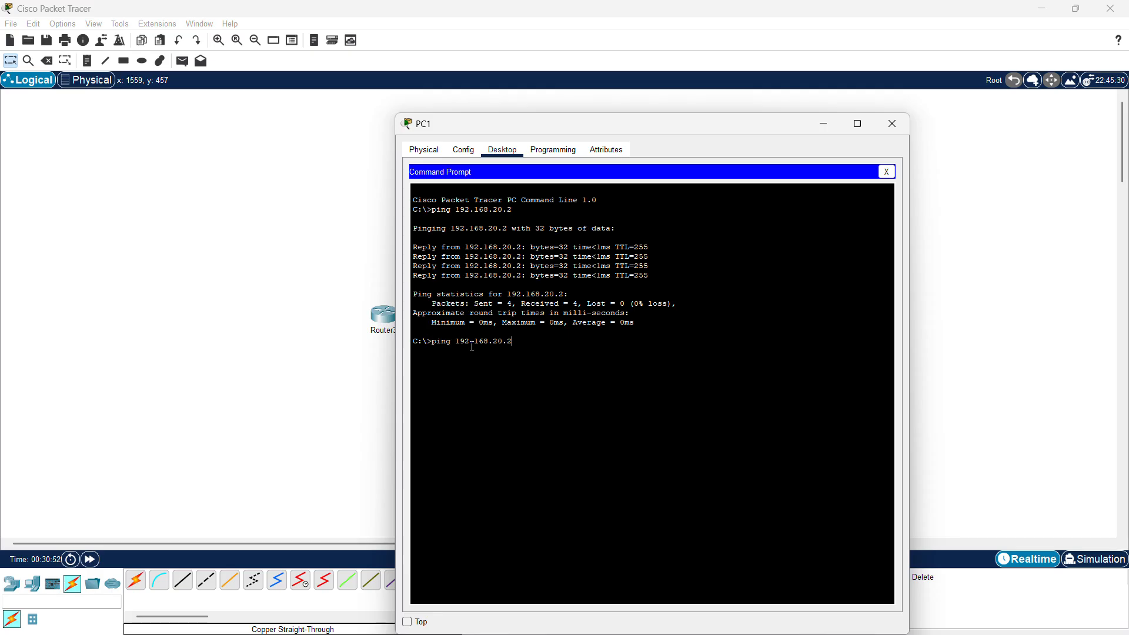
{"action": "key", "text": "Return"}
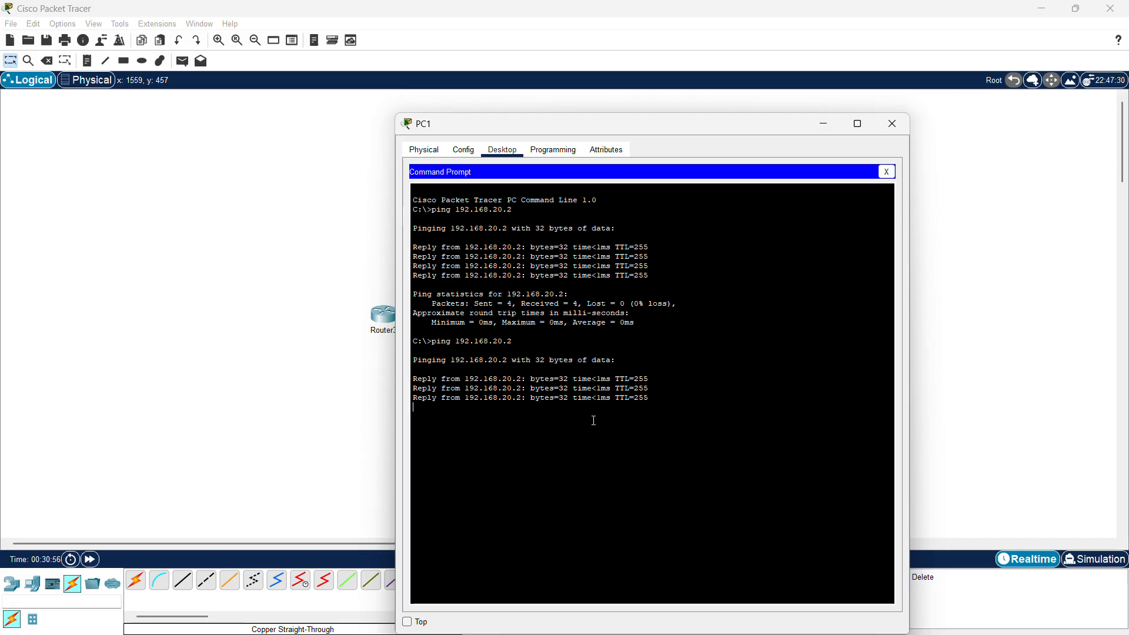
{"action": "left_click_drag", "start_coordinate": [643, 469], "coordinate": [466, 333]}
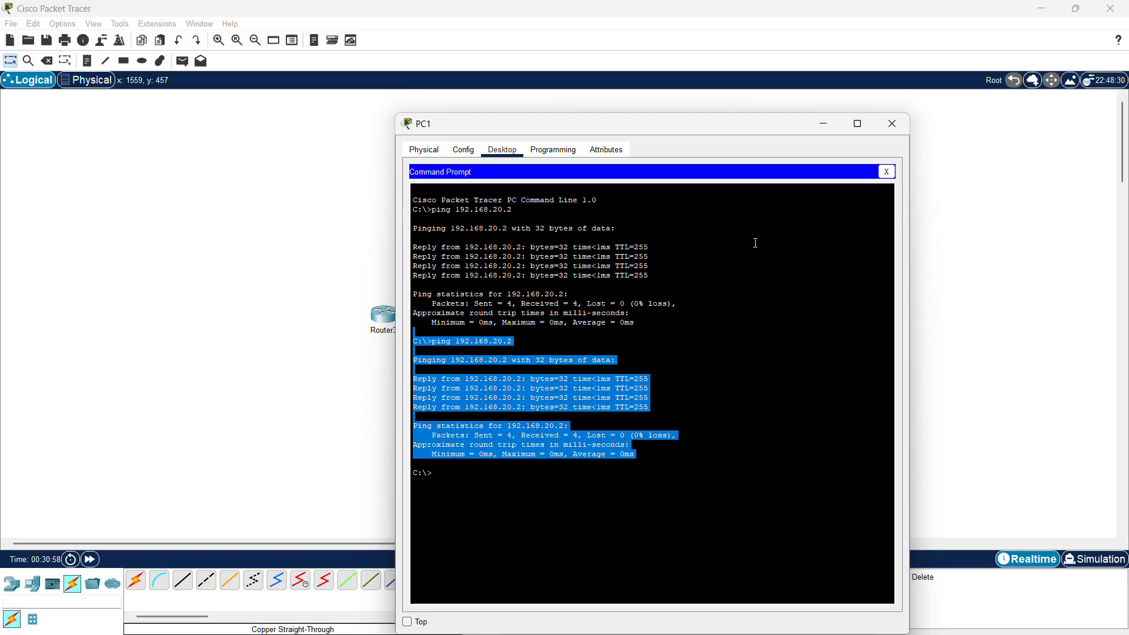
Exit configuration mode in Router3's CLI, ping 192.168.20.2, and recall the ping command
{"action": "left_click", "coordinate": [823, 125]}
{"action": "left_click", "coordinate": [386, 319]}
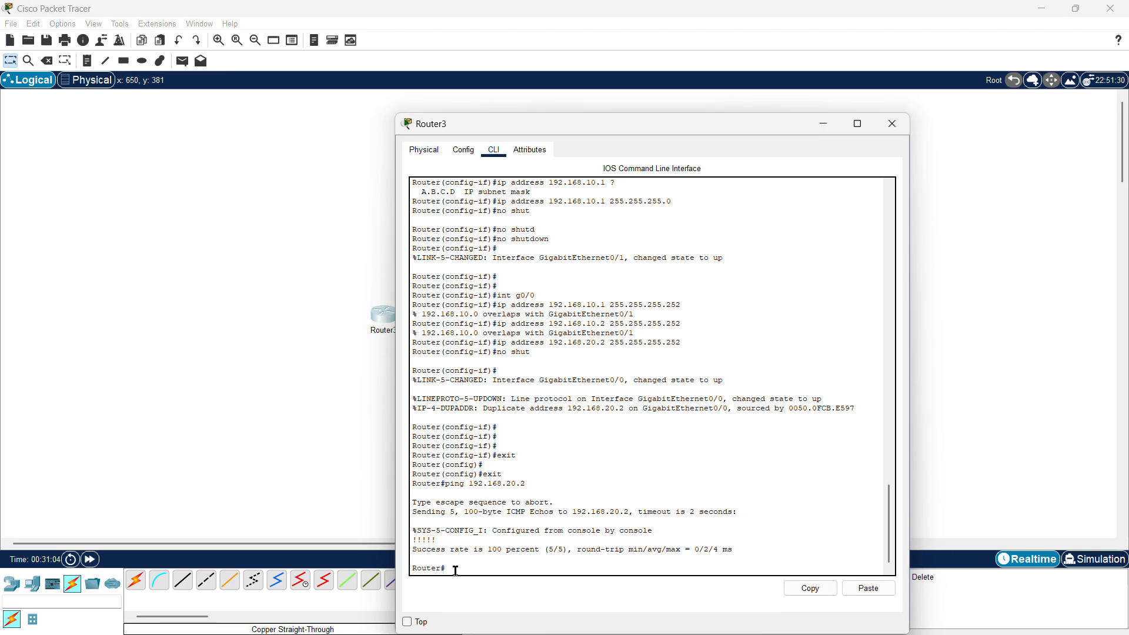
{"action": "key", "text": "Up"}
{"action": "left_click_drag", "start_coordinate": [533, 568], "coordinate": [452, 568]}
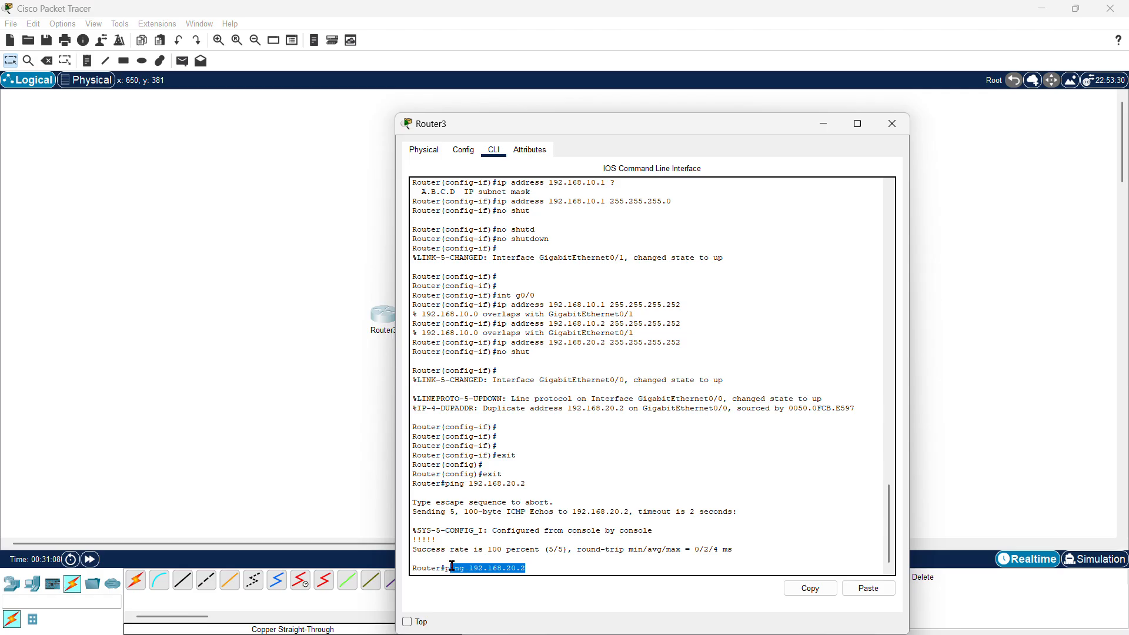
Clear the recalled ping command and enter Router3's global configuration mode with conf t
{"action": "left_click", "coordinate": [540, 568]}
{"action": "key", "text": "BackSpace"}
{"action": "key", "text": "BackSpace"}
{"action": "key", "text": "BackSpace"}
{"action": "key", "text": "BackSpace"}
{"action": "key", "text": "BackSpace"}
{"action": "key", "text": "BackSpace"}
{"action": "key", "text": "BackSpace"}
{"action": "key", "text": "BackSpace"}
{"action": "key", "text": "BackSpace"}
{"action": "key", "text": "BackSpace"}
{"action": "key", "text": "BackSpace"}
{"action": "key", "text": "BackSpace"}
{"action": "key", "text": "BackSpace"}
{"action": "key", "text": "BackSpace"}
{"action": "key", "text": "BackSpace"}
{"action": "type", "text": "conf t"}
{"action": "key", "text": "Return"}
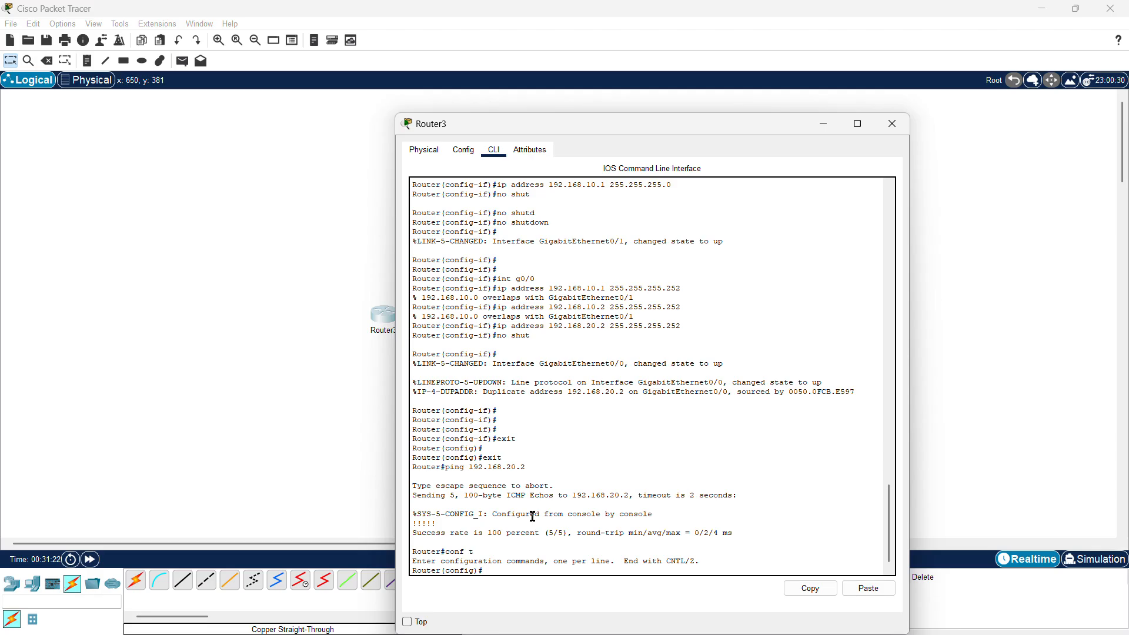
Point out the earlier interface configuration prompts and exit global configuration mode back to privileged EXEC mode
{"action": "left_click_drag", "start_coordinate": [502, 336], "coordinate": [404, 303]}
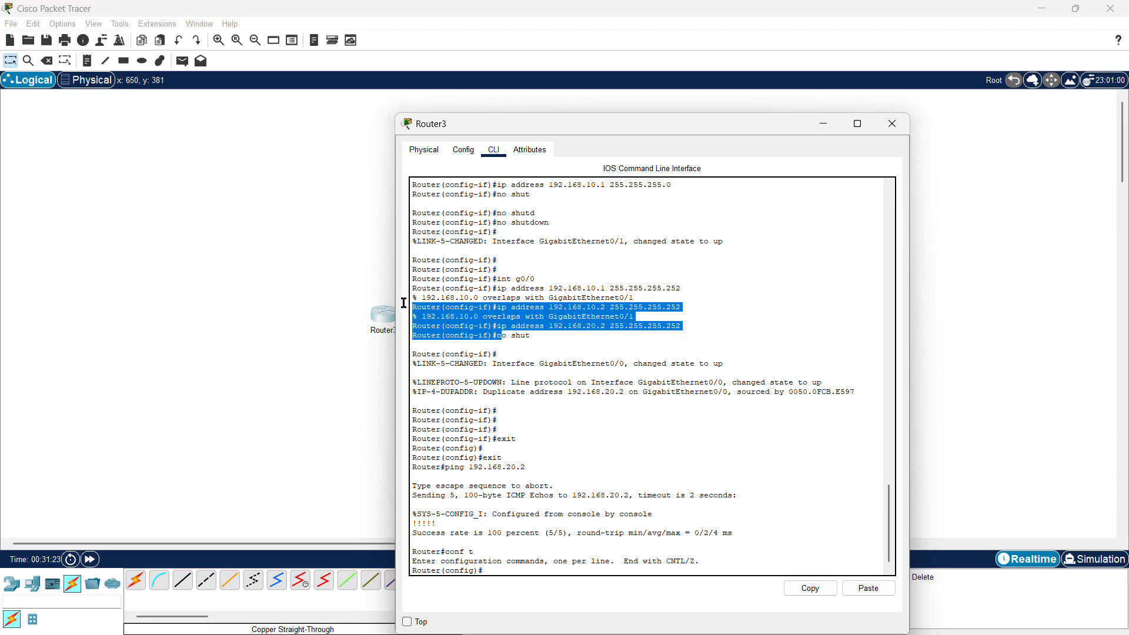
{"action": "left_click", "coordinate": [475, 326]}
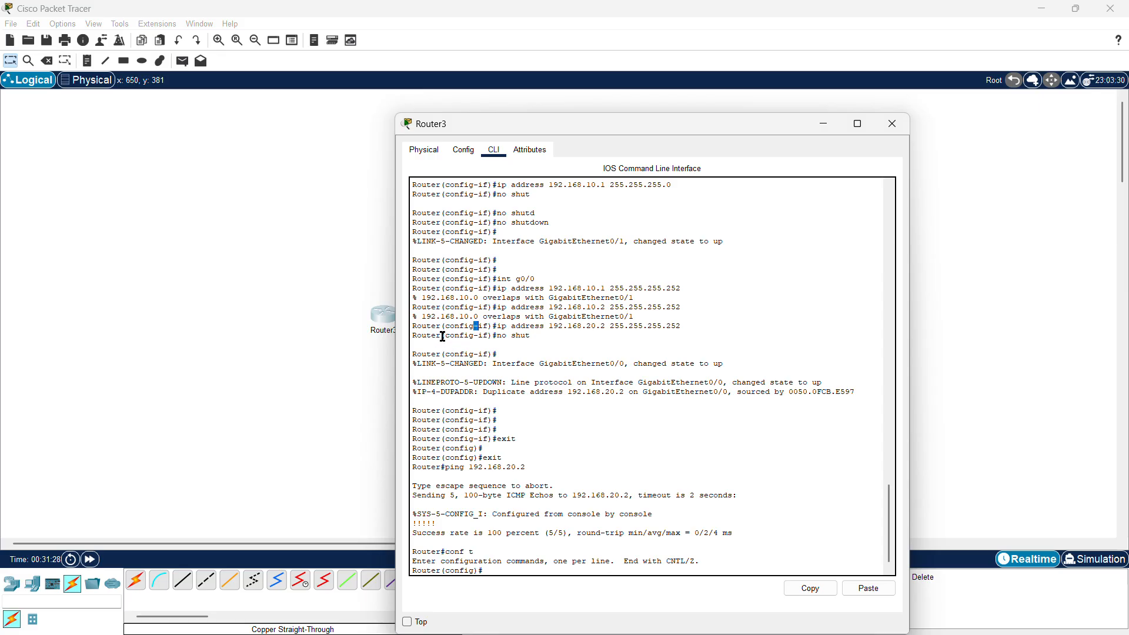
{"action": "left_click_drag", "start_coordinate": [445, 337], "coordinate": [488, 336]}
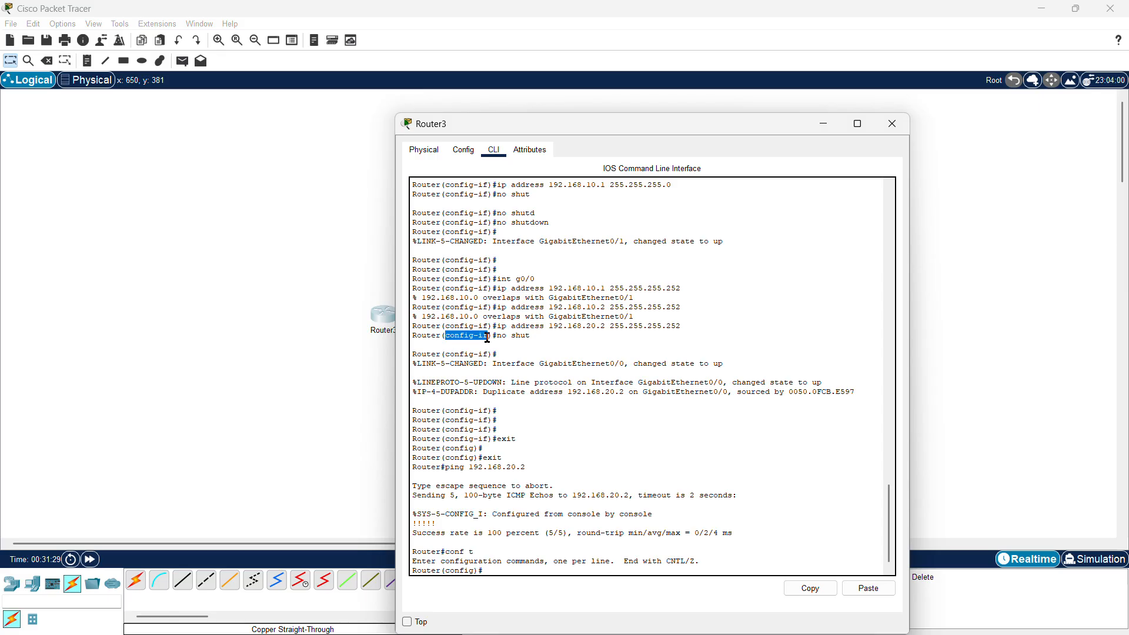
{"action": "left_click", "coordinate": [532, 400]}
{"action": "type", "text": "exit"}
{"action": "key", "text": "Return"}
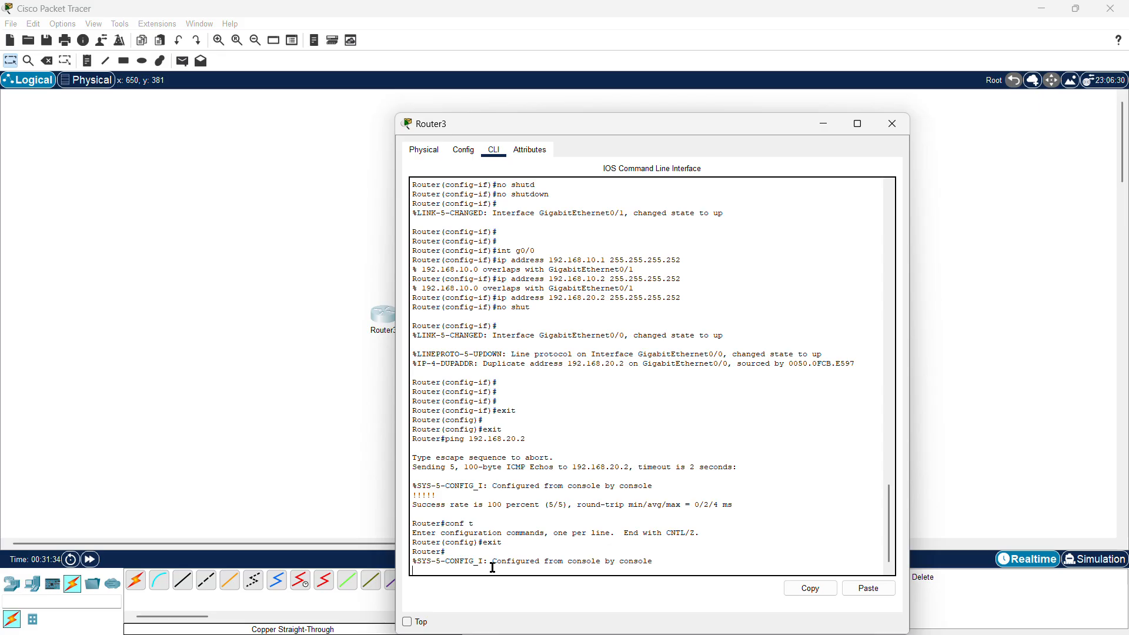
{"action": "key", "text": "Return"}
{"action": "key", "text": "Return"}
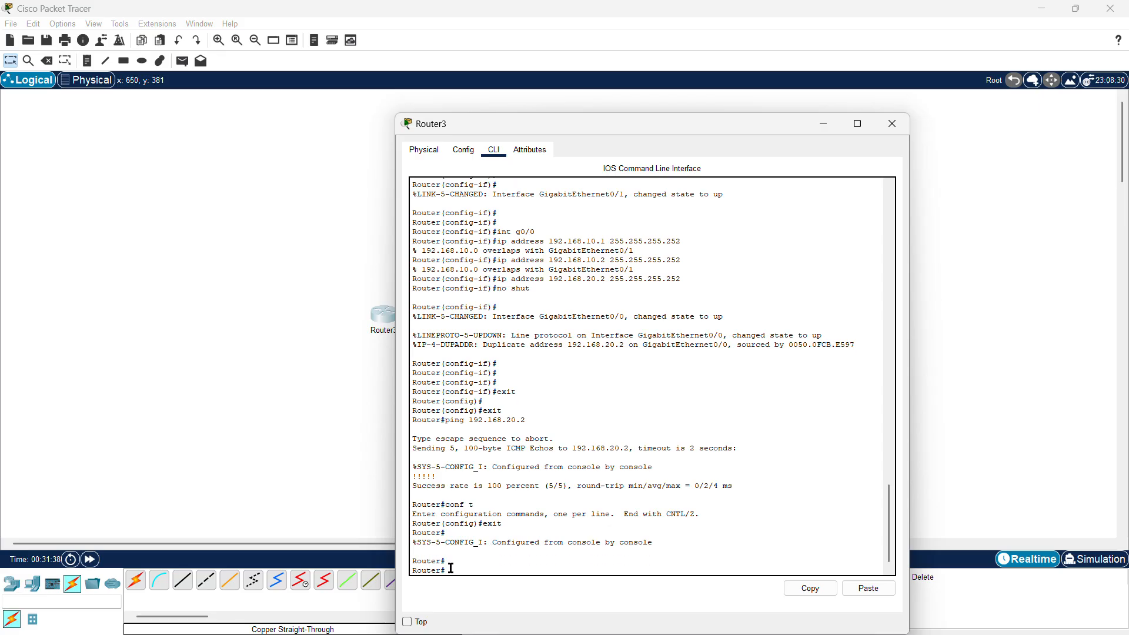
Ping 192.168.20.2 from Router3's privileged EXEC prompt and highlight the success rate line
{"action": "left_click_drag", "start_coordinate": [447, 569], "coordinate": [414, 567]}
{"action": "left_click", "coordinate": [474, 569]}
{"action": "left_click_drag", "start_coordinate": [446, 130], "coordinate": [415, 134]}
{"action": "left_click_drag", "start_coordinate": [529, 123], "coordinate": [525, 84]}
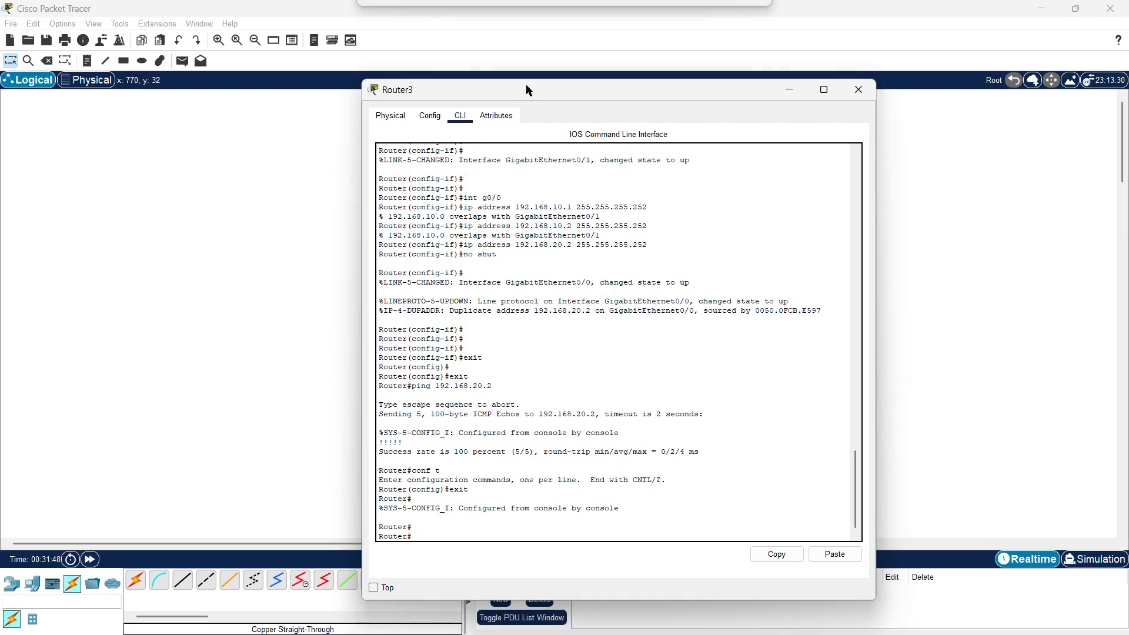
{"action": "type", "text": "ping"}
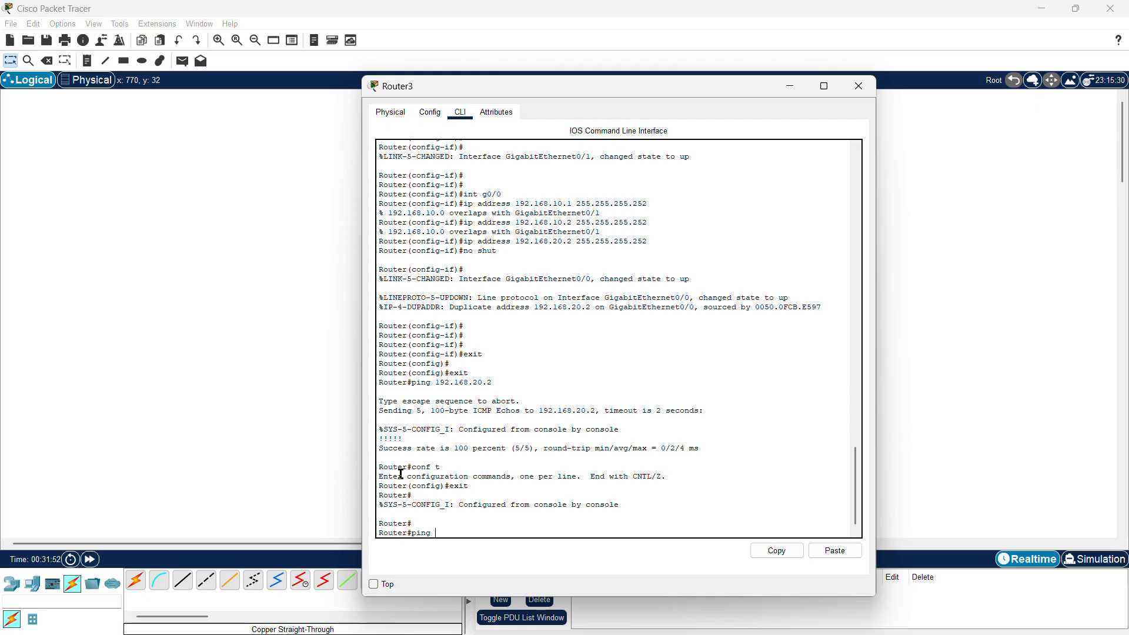
{"action": "type", "text": " 192.168.20.2"}
{"action": "key", "text": "Return"}
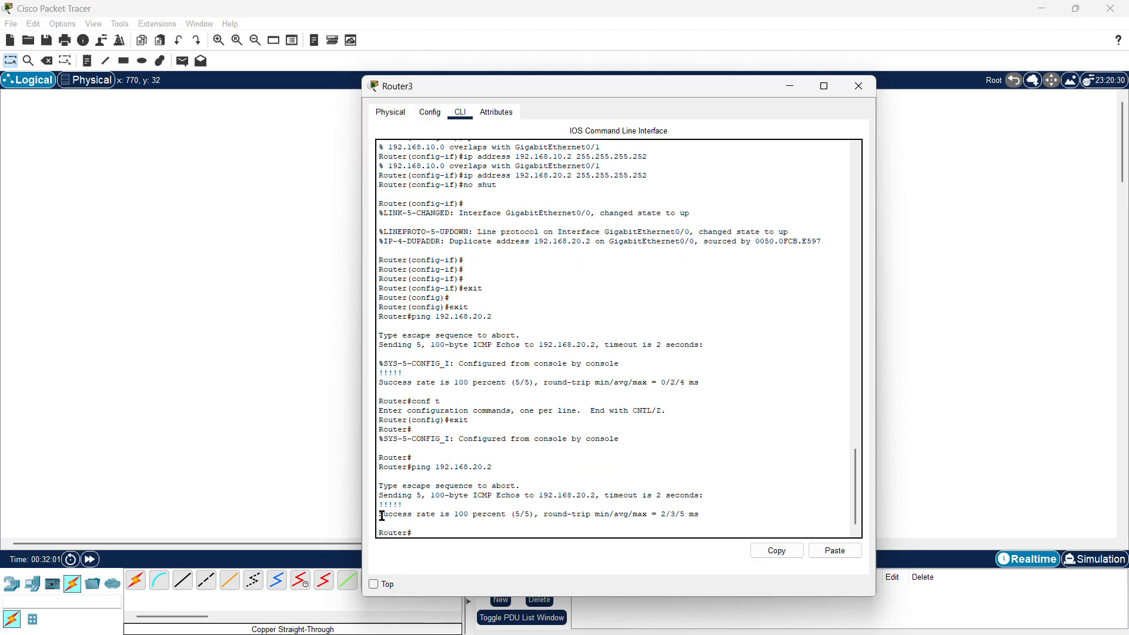
{"action": "left_click_drag", "start_coordinate": [379, 515], "coordinate": [550, 515]}
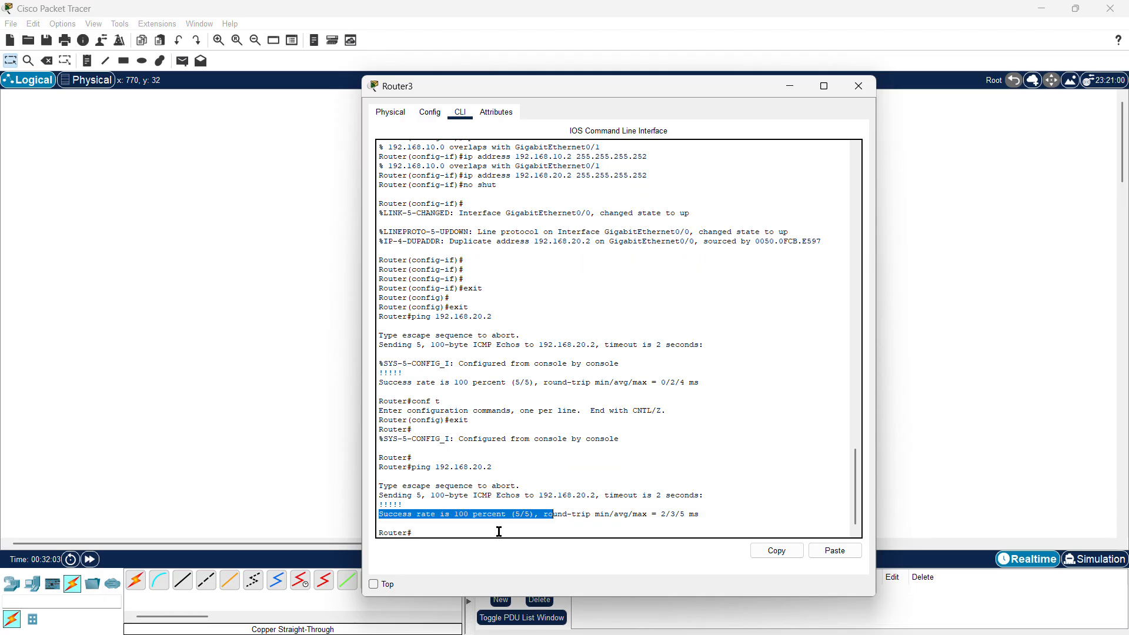
Ping 192.168.20.1 from Router3 and compare its success rate with the previous ping
{"action": "left_click", "coordinate": [436, 533]}
{"action": "key", "text": "Up"}
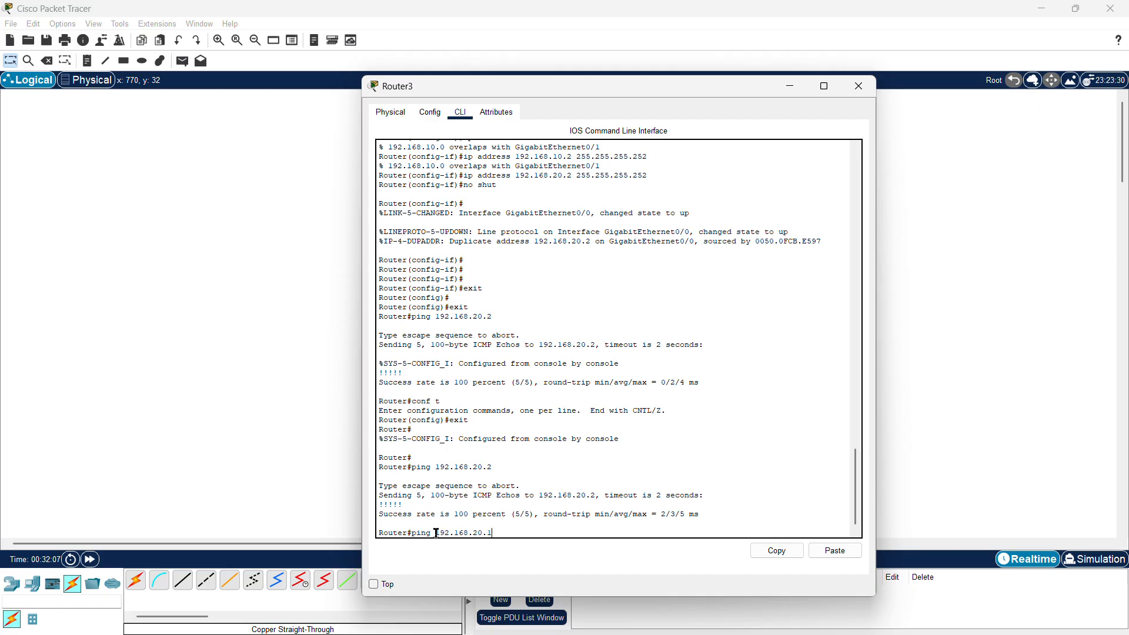
{"action": "key", "text": "Return"}
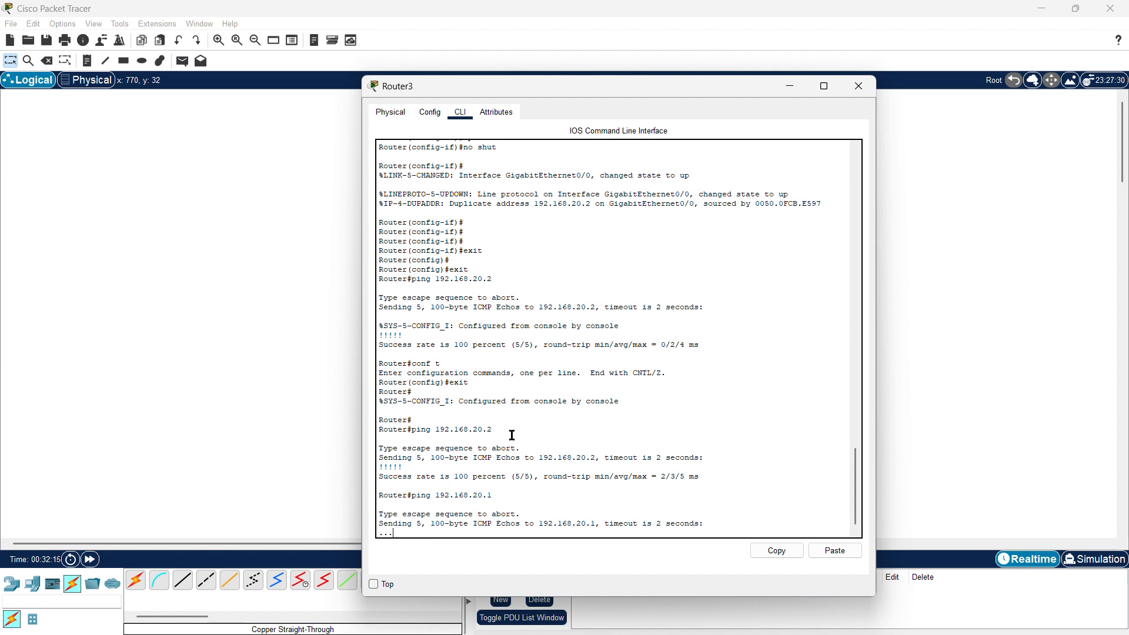
{"action": "left_click_drag", "start_coordinate": [494, 429], "coordinate": [449, 430]}
{"action": "left_click_drag", "start_coordinate": [498, 495], "coordinate": [544, 510]}
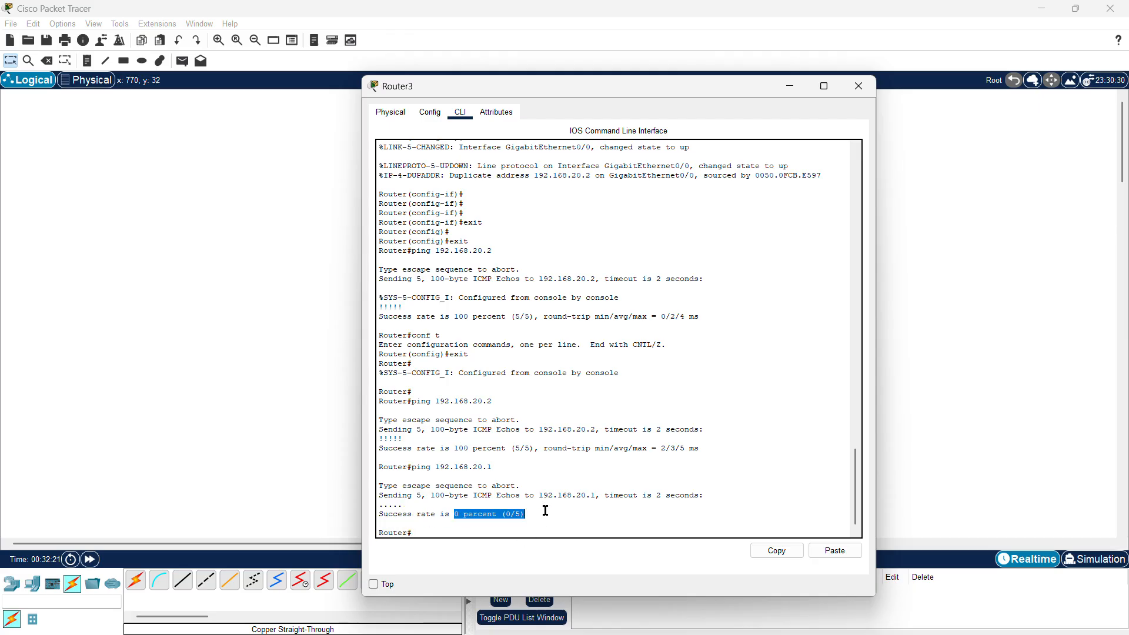
Ping PC1's address 192.168.20.3 from Router3, review the replies, and close the router window
{"action": "left_click", "coordinate": [447, 537]}
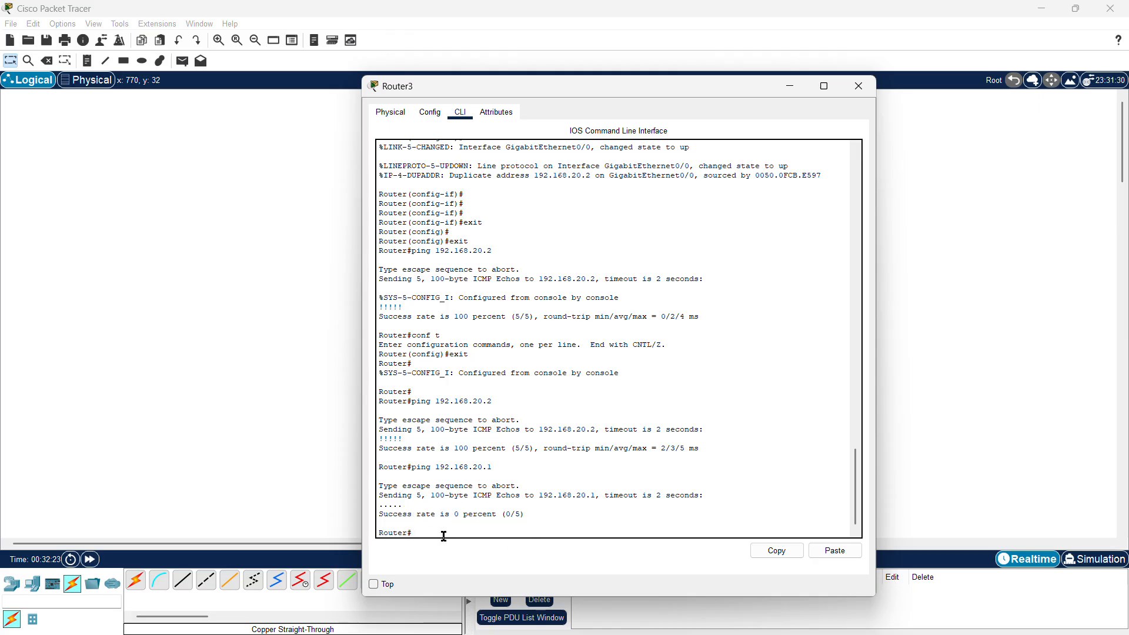
{"action": "key", "text": "Up"}
{"action": "key", "text": "Return"}
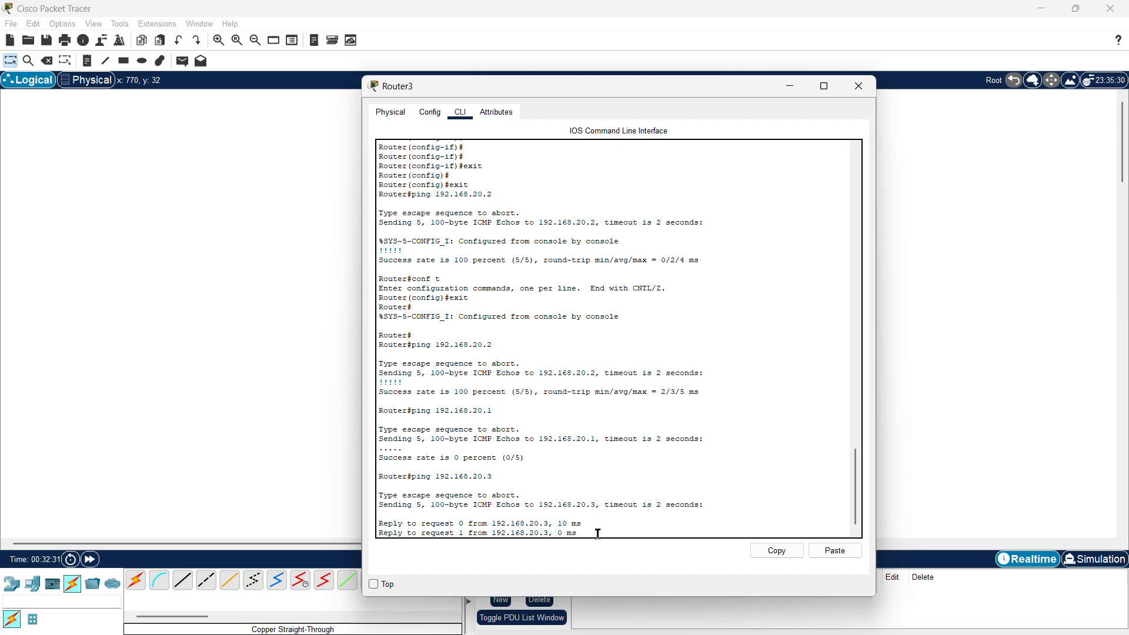
{"action": "left_click_drag", "start_coordinate": [598, 532], "coordinate": [382, 511]}
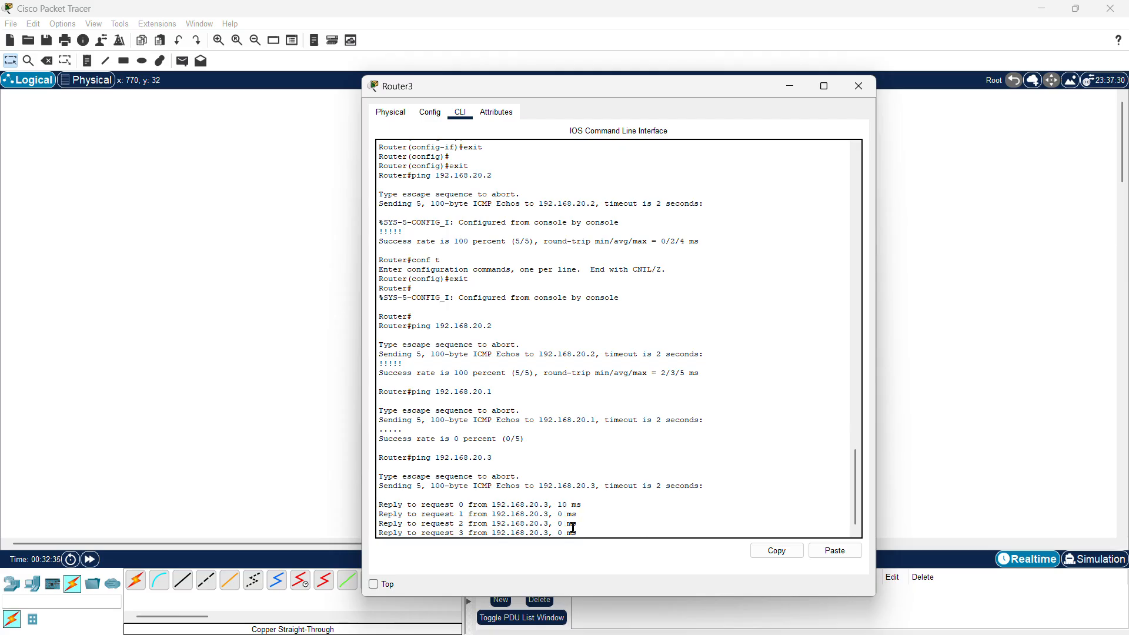
{"action": "left_click_drag", "start_coordinate": [562, 535], "coordinate": [557, 477]}
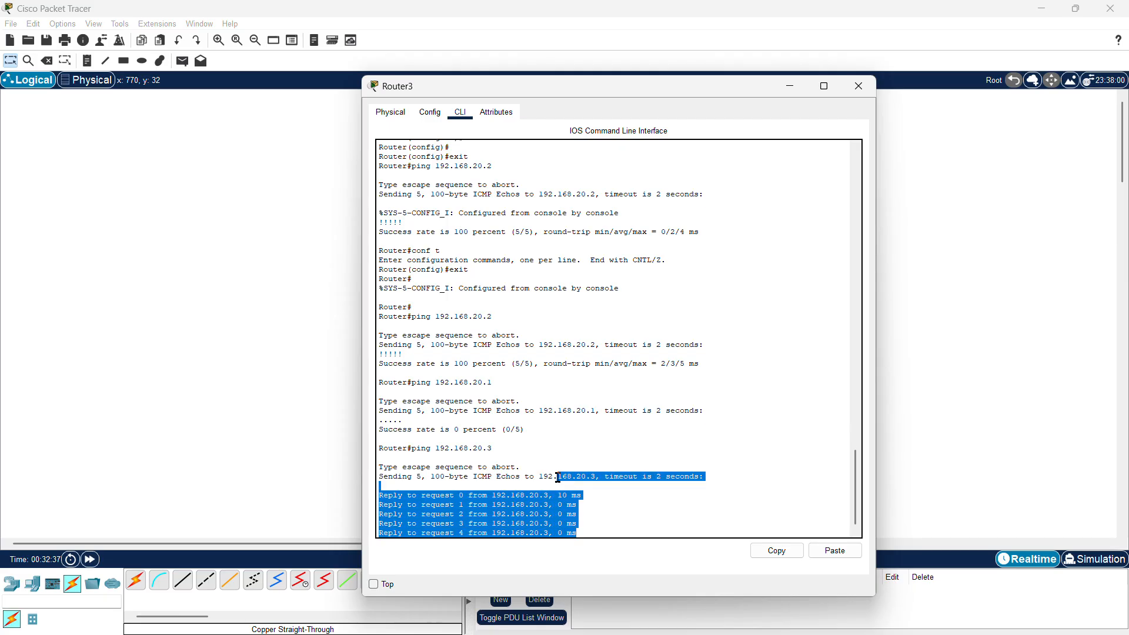
{"action": "left_click", "coordinate": [639, 529]}
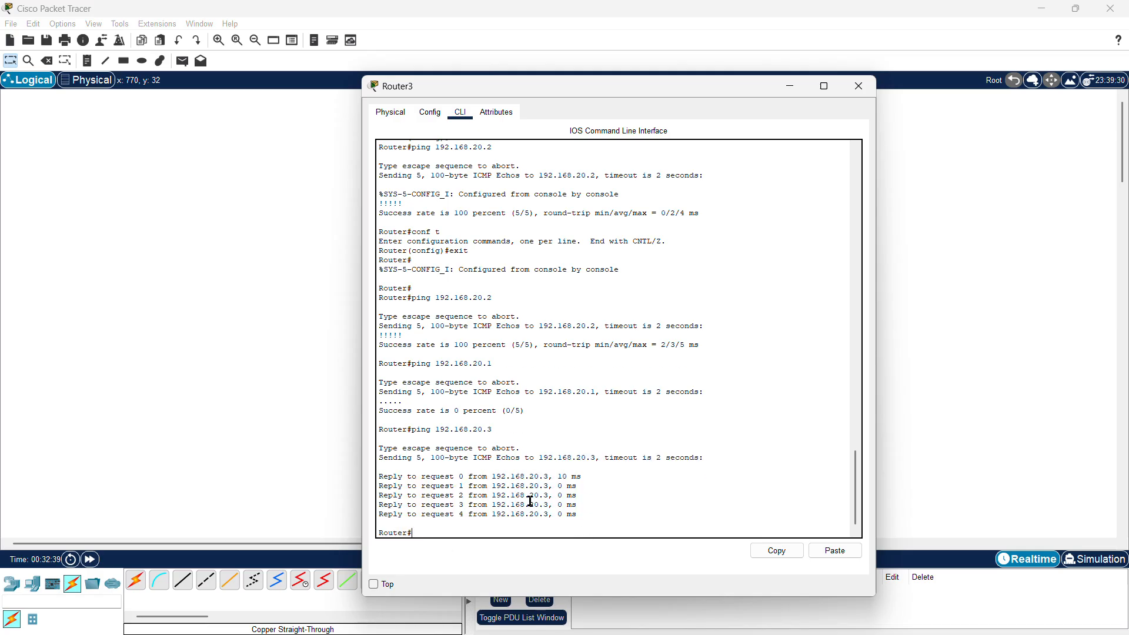
{"action": "left_click_drag", "start_coordinate": [594, 521], "coordinate": [380, 468]}
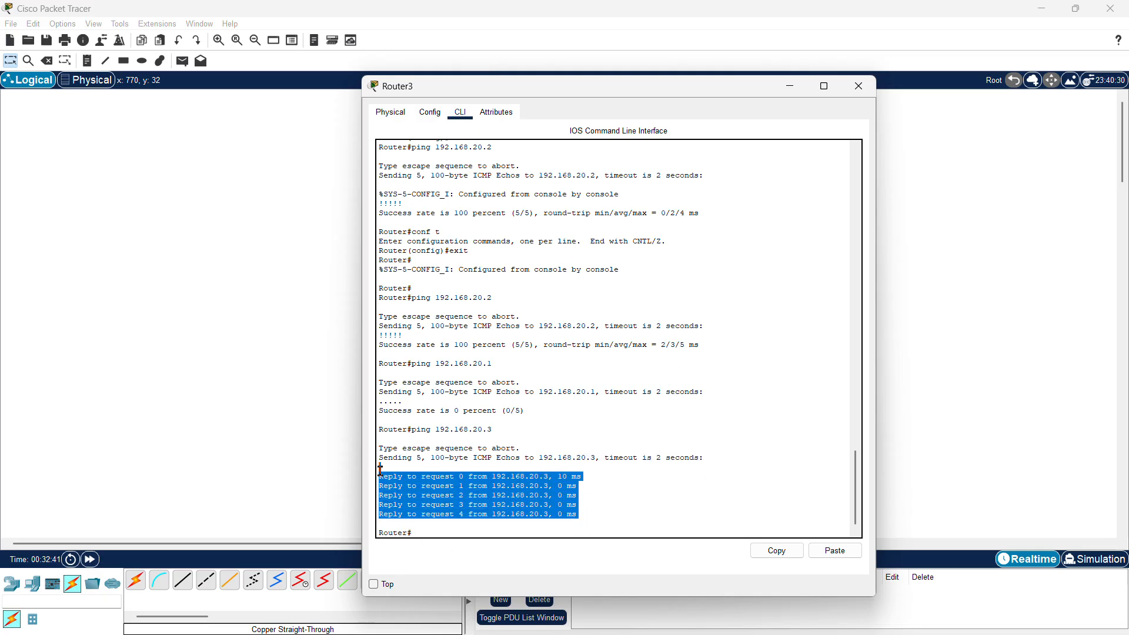
{"action": "left_click", "coordinate": [430, 531]}
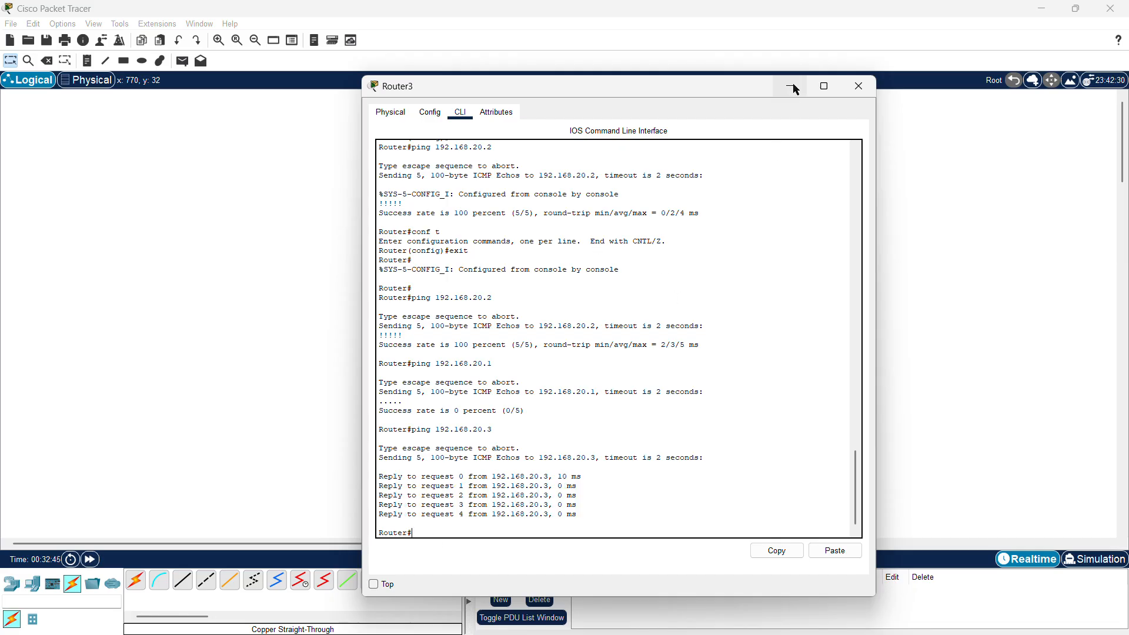
{"action": "left_click", "coordinate": [854, 87]}
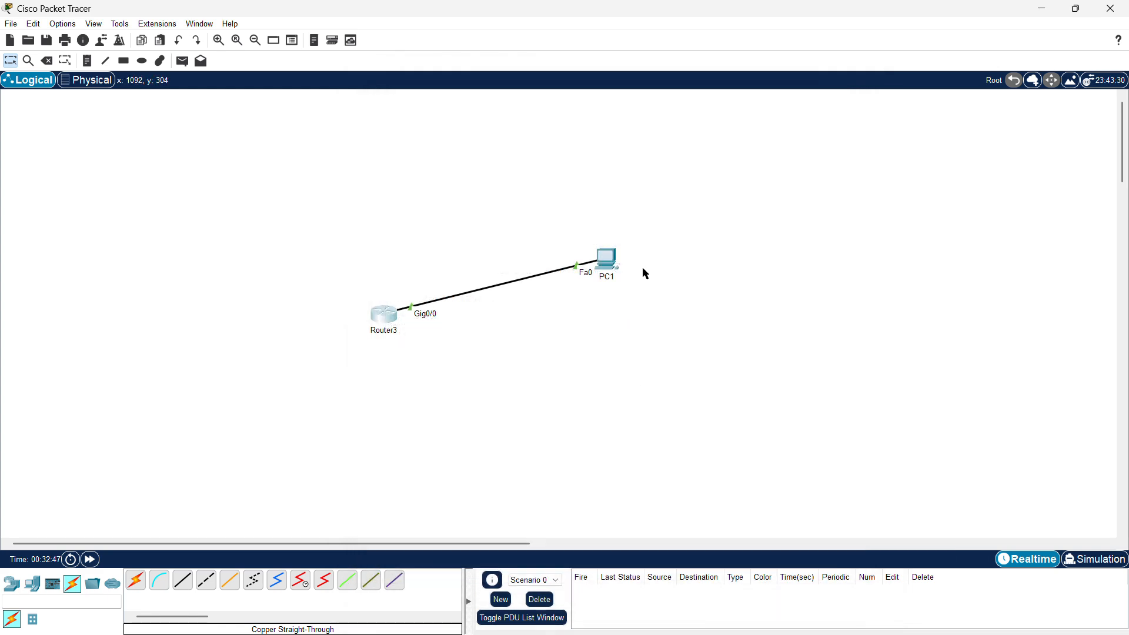
Rearrange the topology so Router3 sits level with PC1, and bring PC1 closer to the router
{"action": "left_click_drag", "start_coordinate": [643, 268], "coordinate": [315, 332]}
{"action": "left_click", "coordinate": [165, 195]}
{"action": "left_click_drag", "start_coordinate": [309, 289], "coordinate": [664, 340]}
{"action": "left_click_drag", "start_coordinate": [378, 321], "coordinate": [339, 251]}
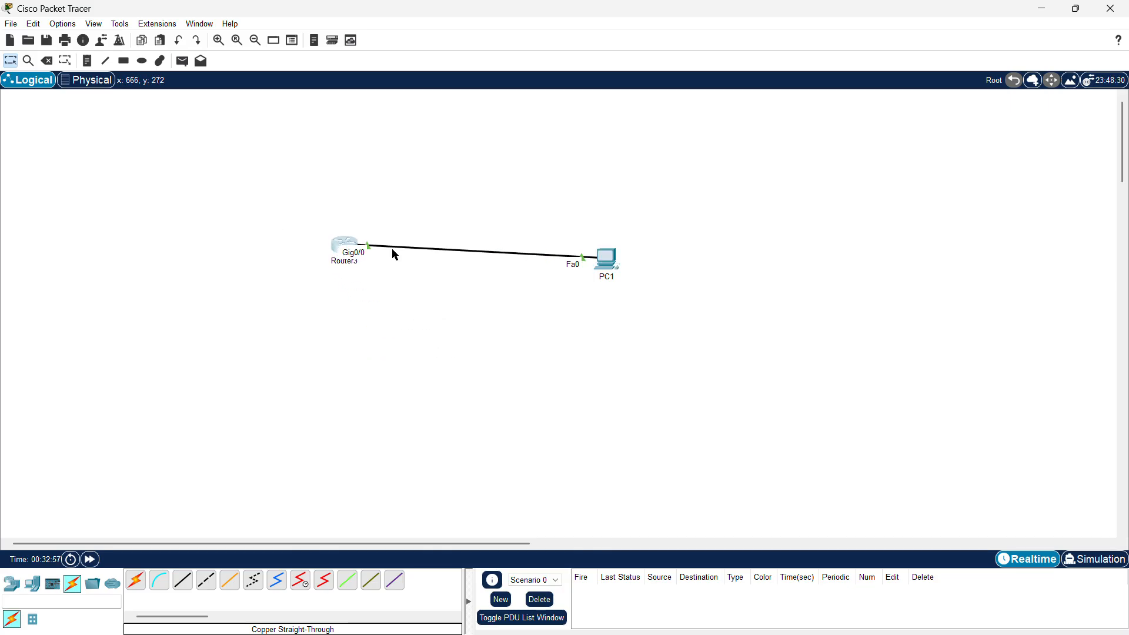
{"action": "left_click_drag", "start_coordinate": [616, 269], "coordinate": [564, 254]}
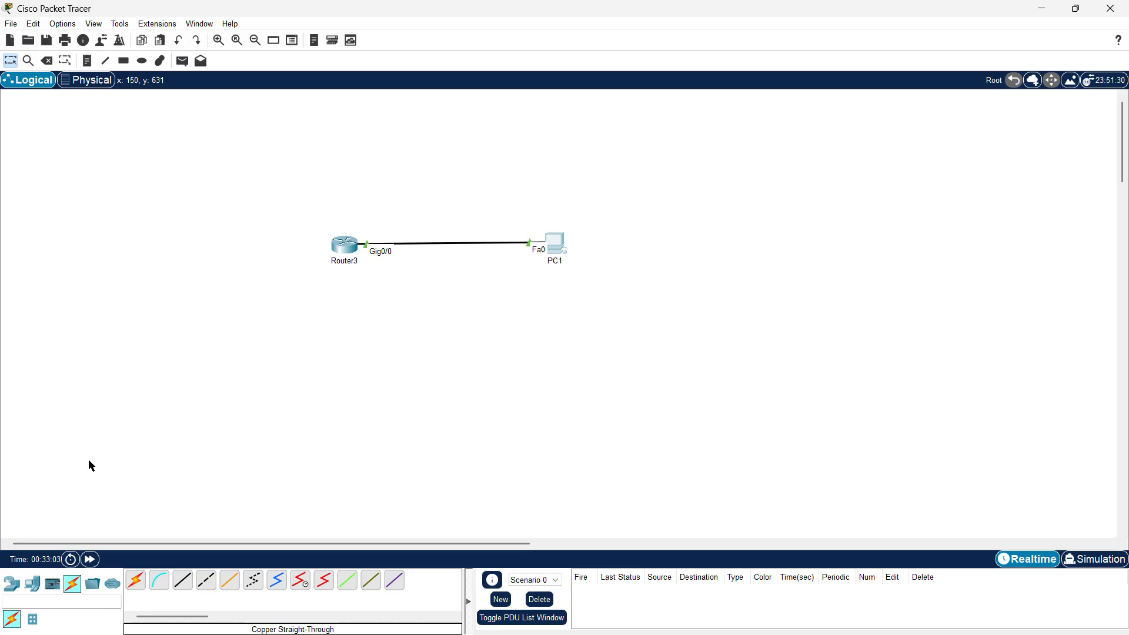
Open Router3's physical device view and examine the enlarged chassis, its empty module slots and its built-in ports
{"action": "left_click", "coordinate": [345, 250]}
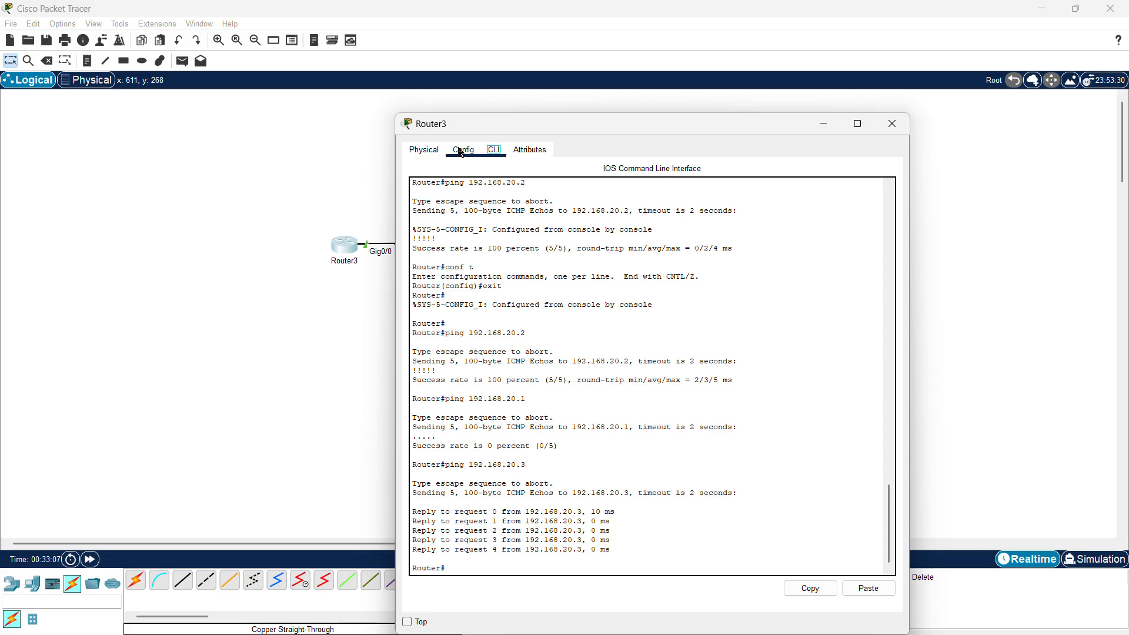
{"action": "left_click", "coordinate": [462, 150]}
{"action": "left_click", "coordinate": [427, 151]}
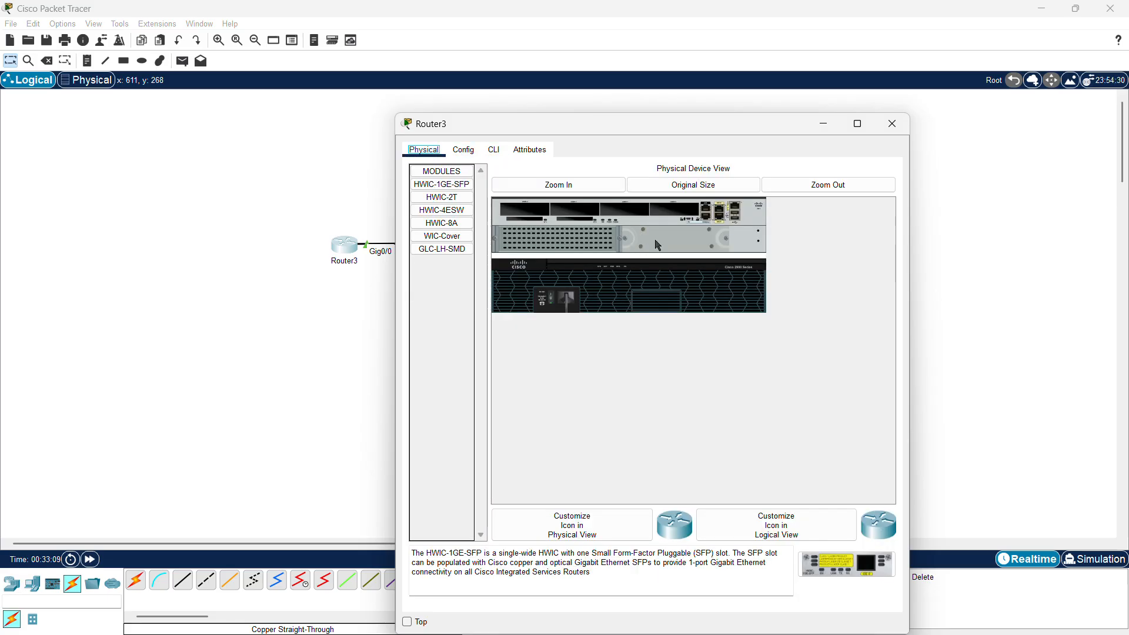
{"action": "left_click", "coordinate": [562, 189]}
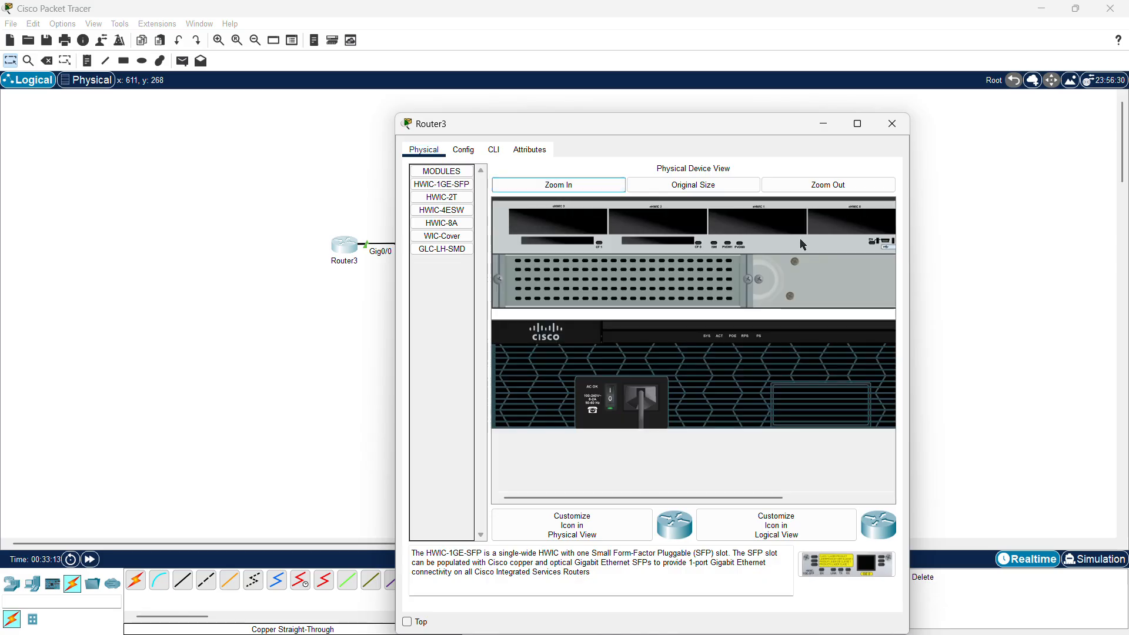
{"action": "left_click_drag", "start_coordinate": [696, 500], "coordinate": [864, 497]}
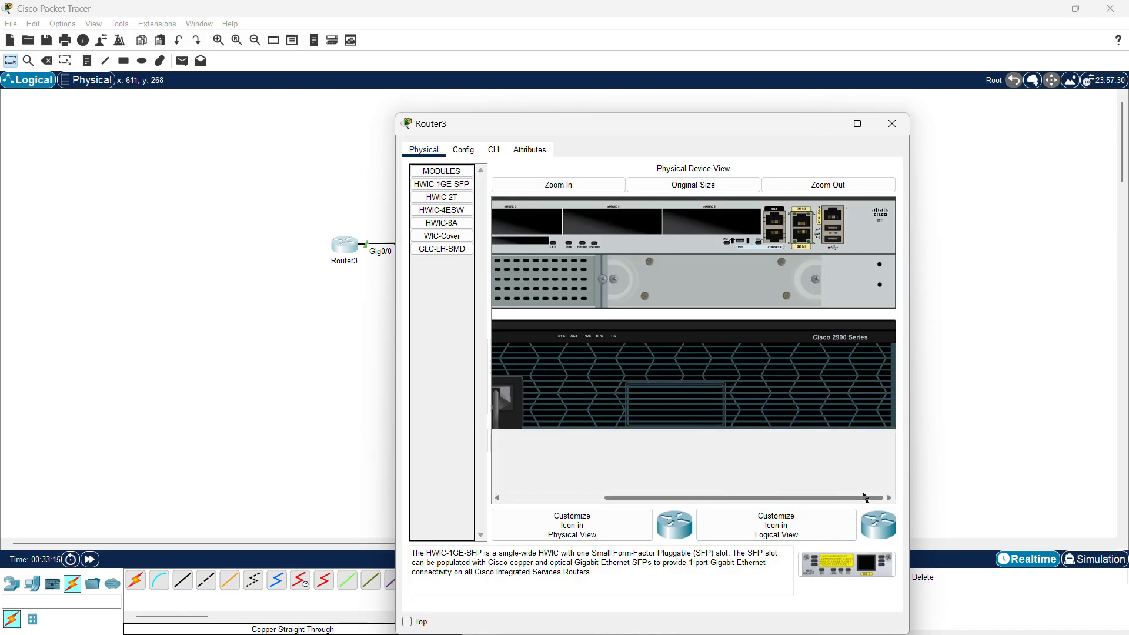
Try to install an HWIC-4ESW module in the slot beside the built-in ports while Router3 is powered on
{"action": "left_click", "coordinate": [442, 222]}
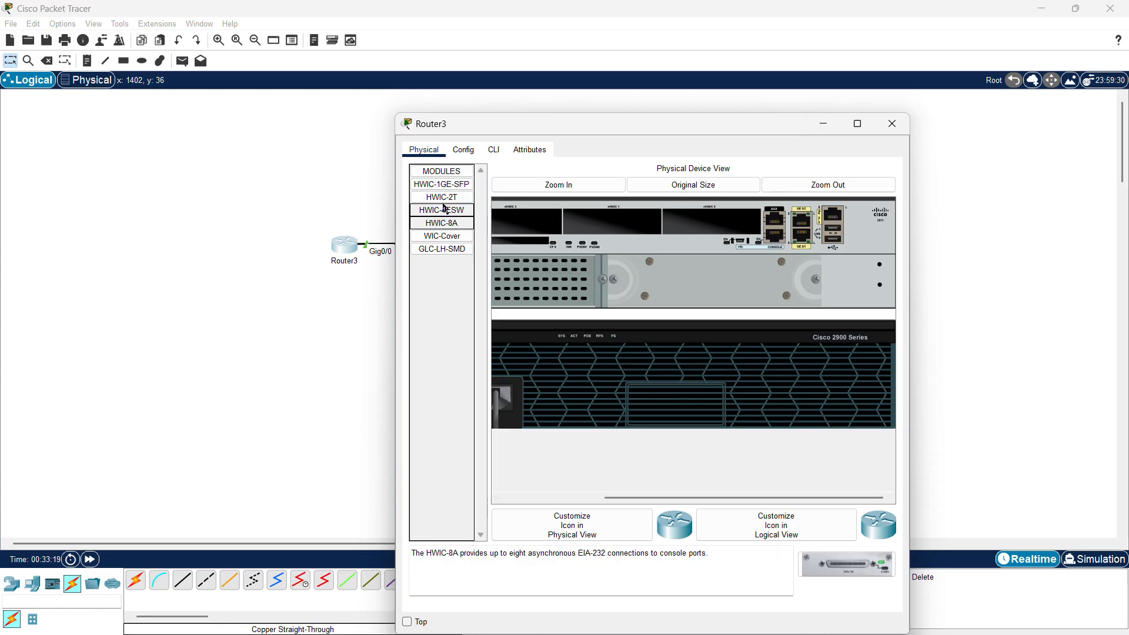
{"action": "left_click_drag", "start_coordinate": [441, 210], "coordinate": [701, 222]}
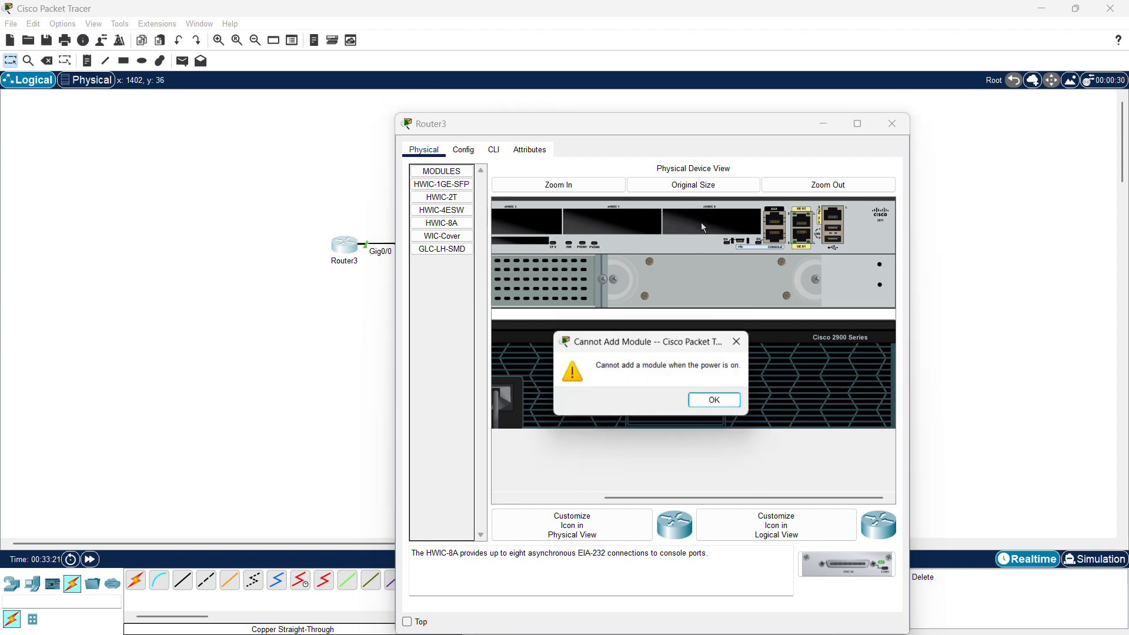
{"action": "left_click", "coordinate": [716, 401]}
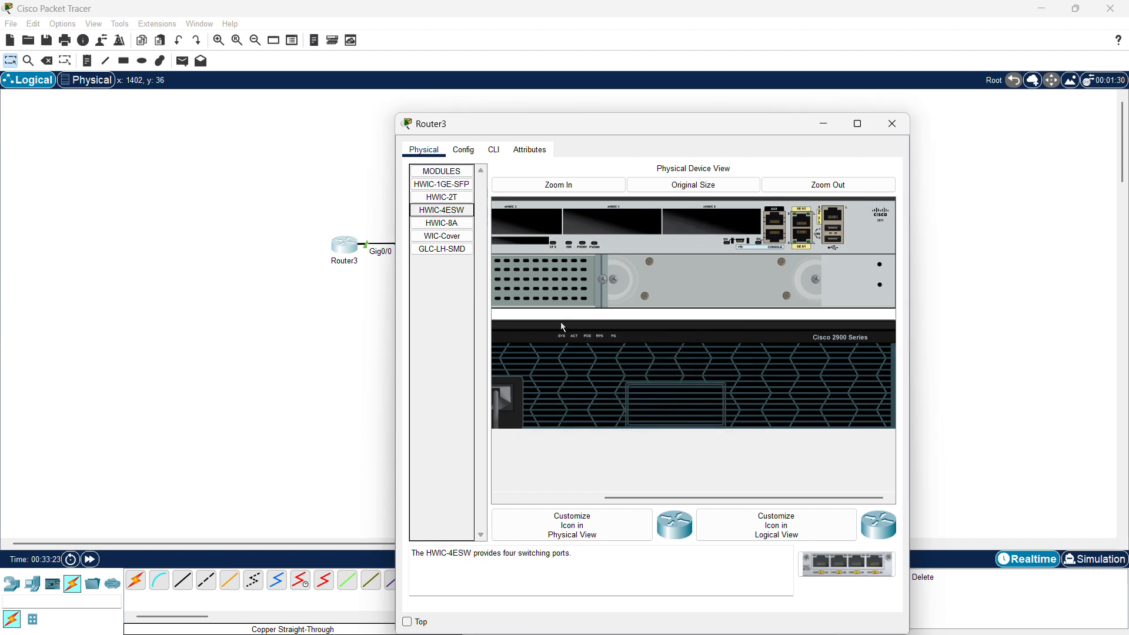
Power off Router3 at its chassis power switch
{"action": "scroll", "coordinate": [560, 322], "scroll_direction": "left", "scroll_amount": 3}
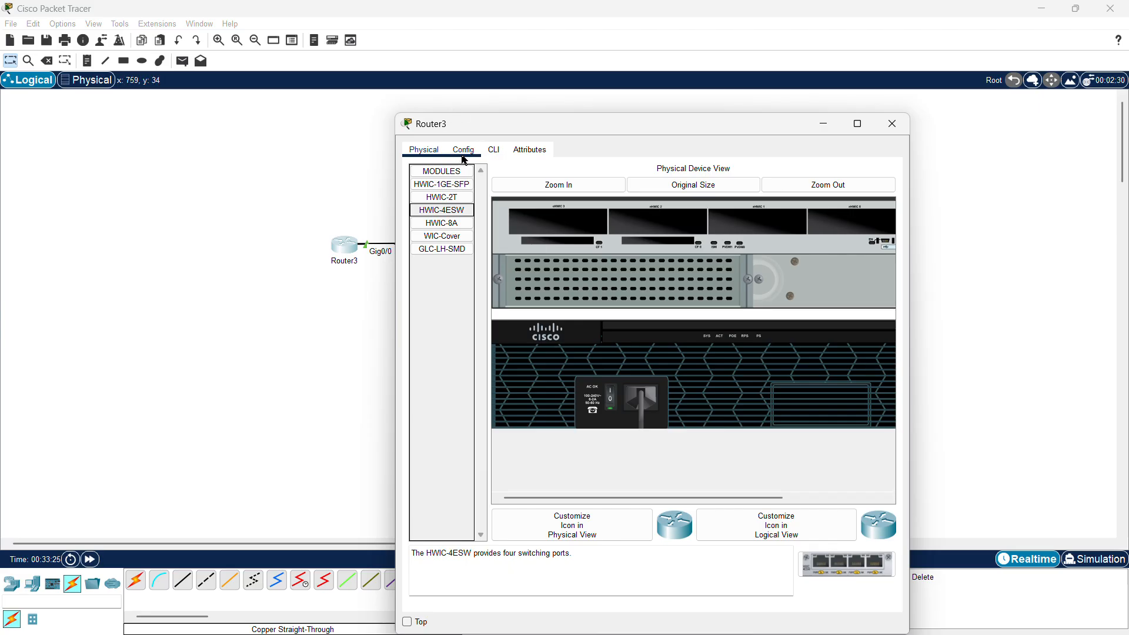
{"action": "left_click", "coordinate": [608, 405]}
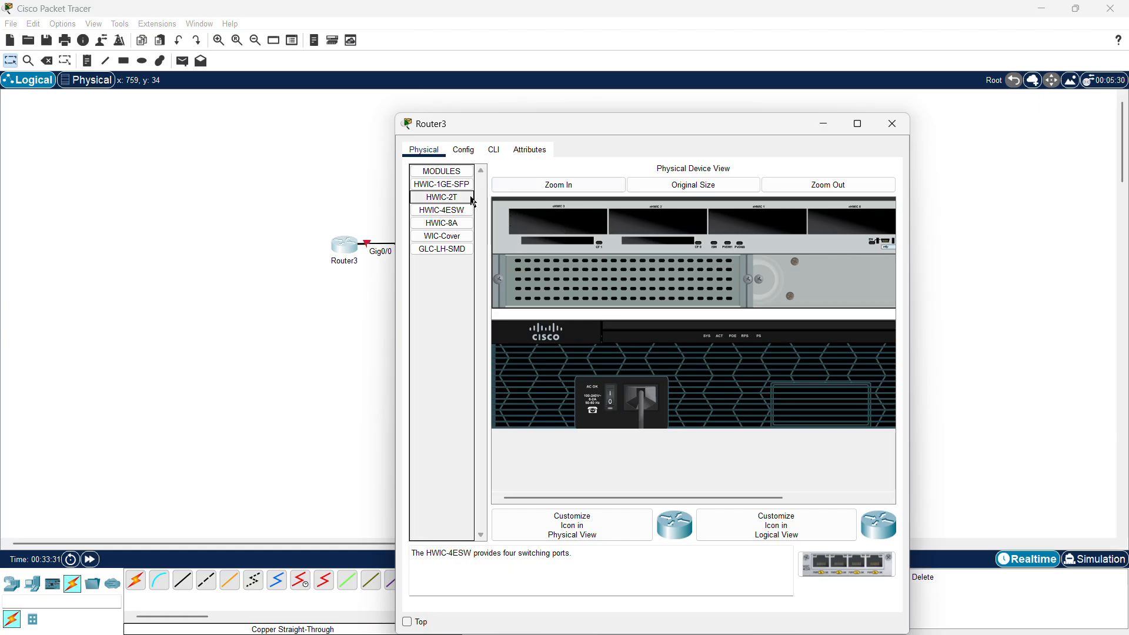
Install HWIC-8A, HWIC-4ESW and HWIC-2T modules in Router3's first three empty slots, in that order
{"action": "left_click_drag", "start_coordinate": [434, 216], "coordinate": [571, 229]}
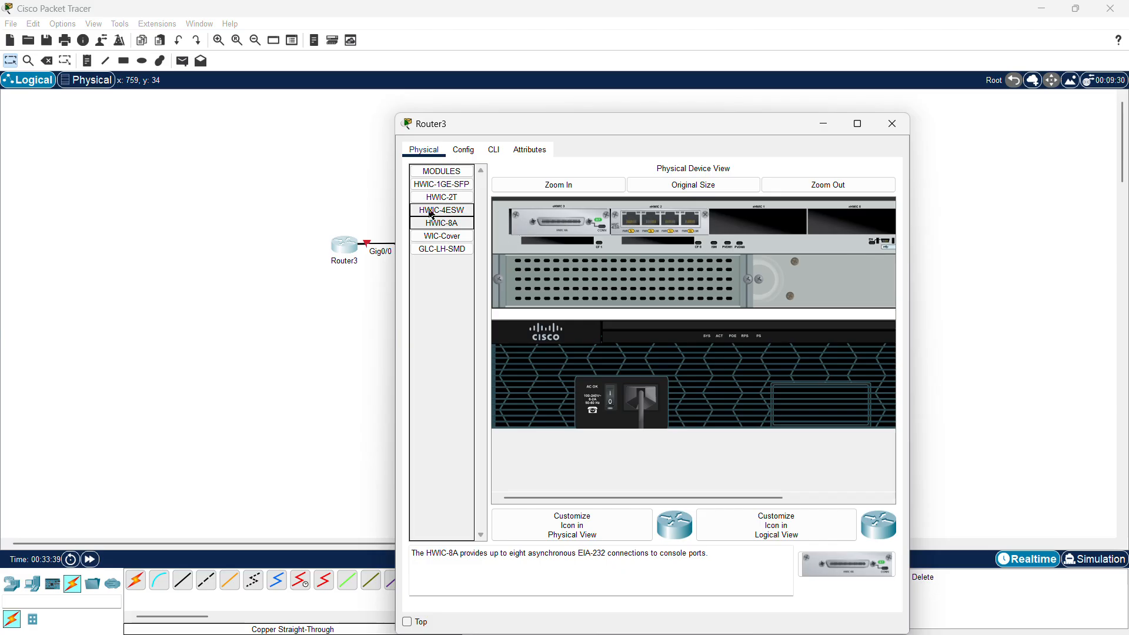
{"action": "left_click_drag", "start_coordinate": [429, 200], "coordinate": [662, 210]}
{"action": "left_click_drag", "start_coordinate": [758, 221], "coordinate": [758, 222]}
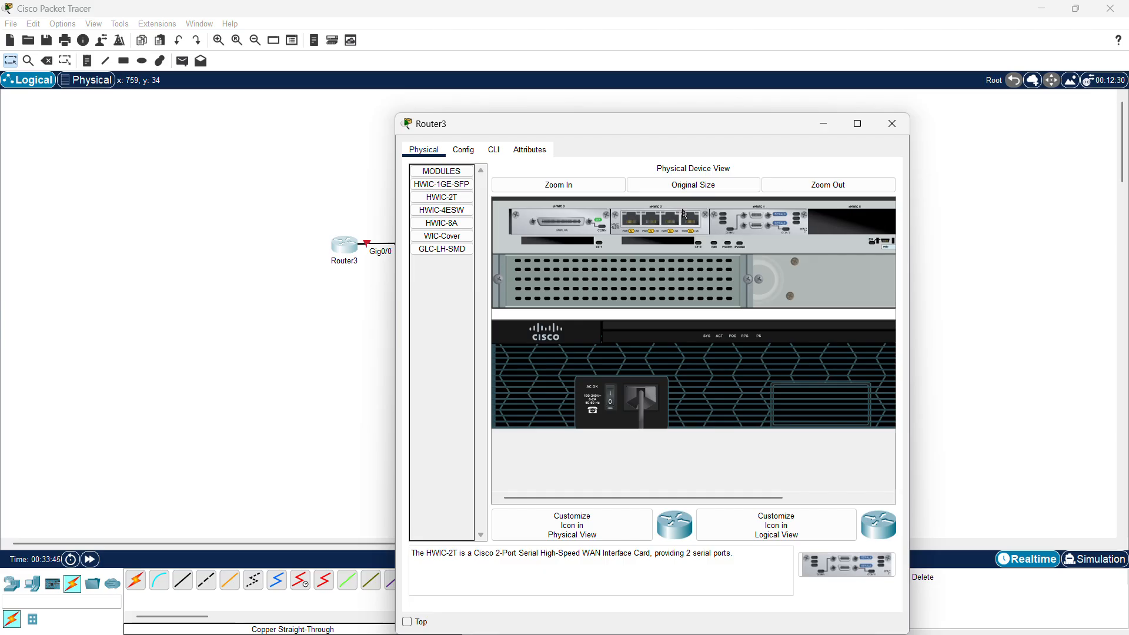
Install an HWIC-1GE-SFP module in the remaining empty slot and fit a GLC-LH-SMD transceiver into it
{"action": "left_click", "coordinate": [441, 200]}
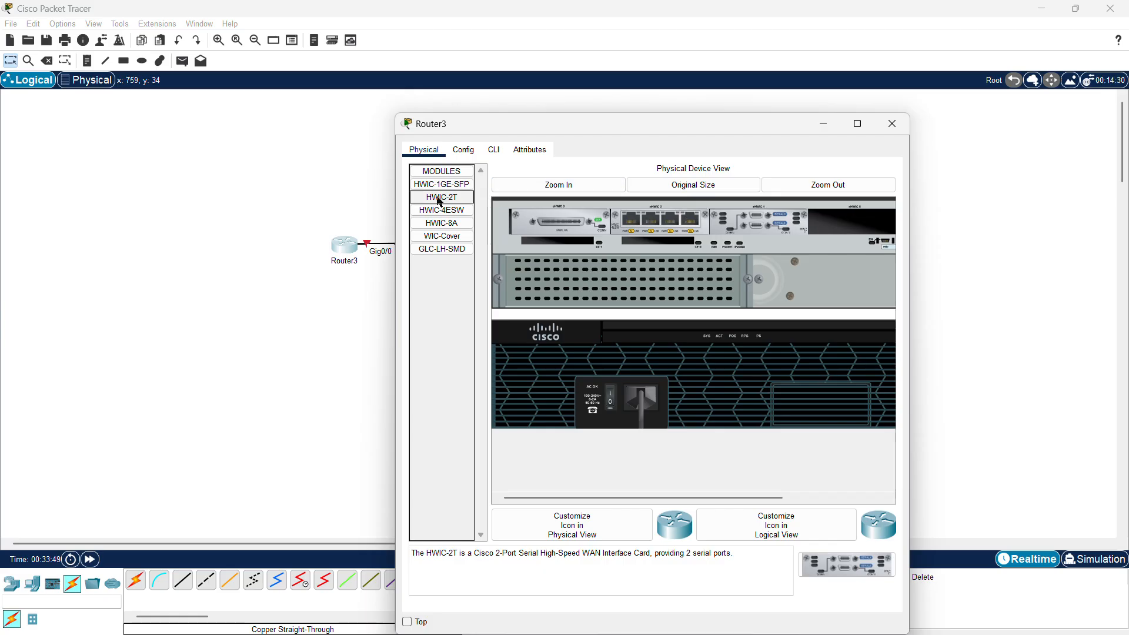
{"action": "left_click", "coordinate": [426, 184]}
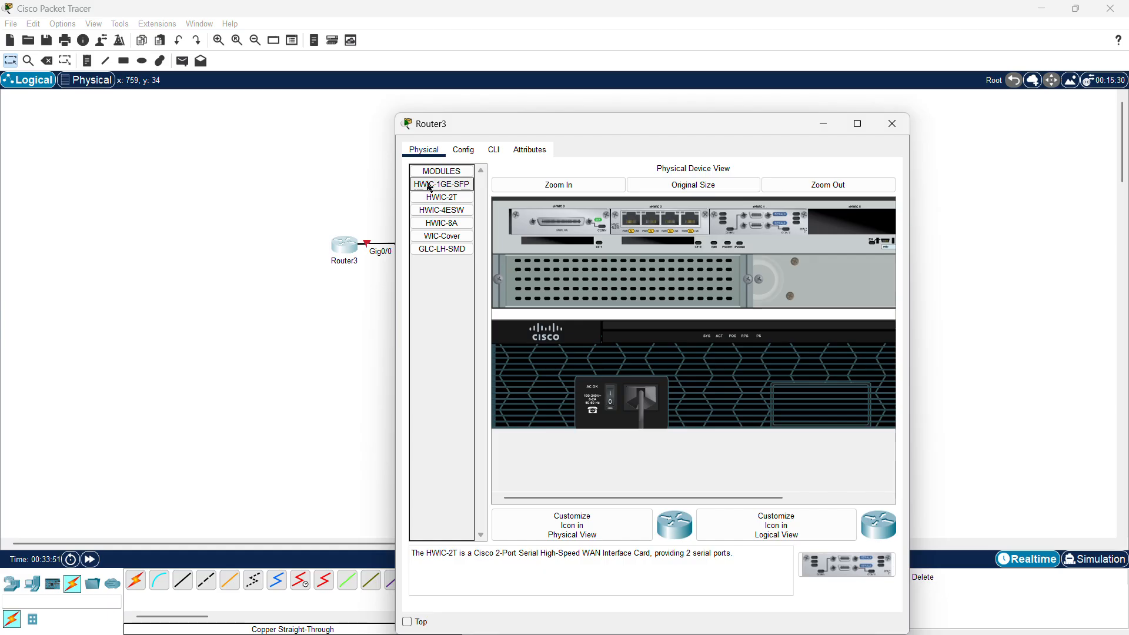
{"action": "left_click_drag", "start_coordinate": [428, 188], "coordinate": [848, 224]}
{"action": "scroll", "coordinate": [806, 256], "scroll_direction": "right", "scroll_amount": 2}
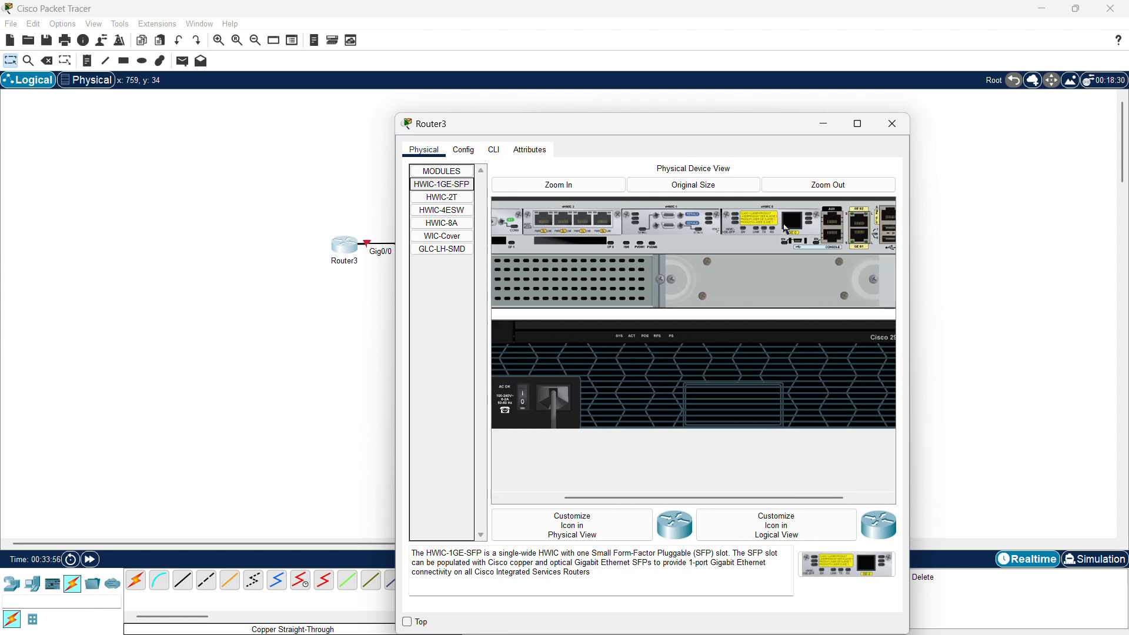
{"action": "left_click_drag", "start_coordinate": [424, 250], "coordinate": [792, 226]}
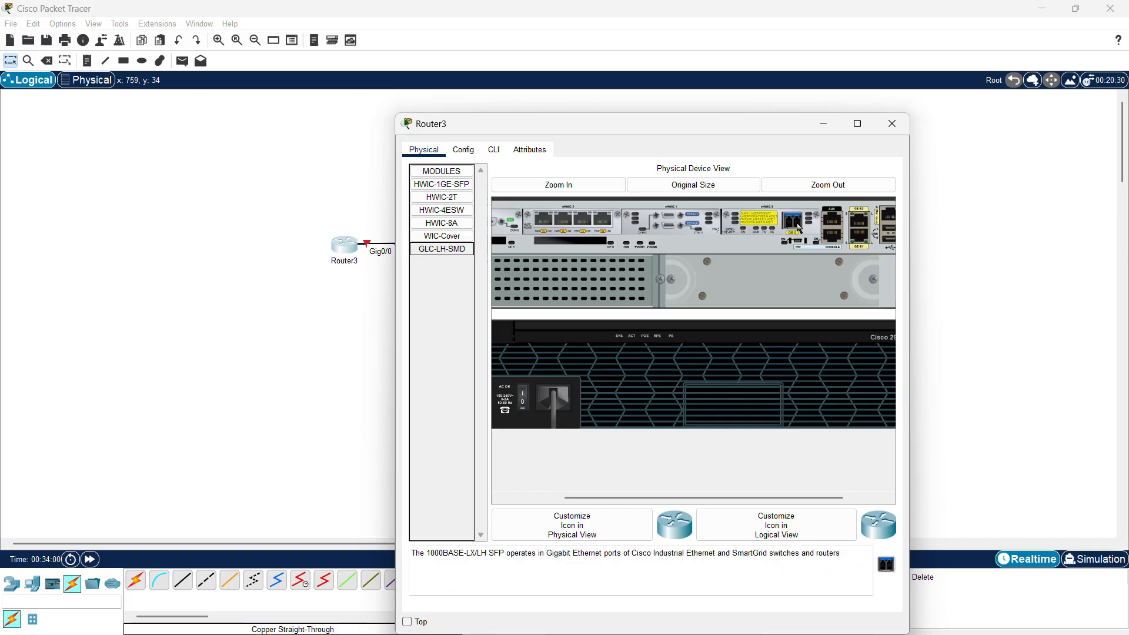
Remove the GLC-LH-SMD transceiver from the HWIC-1GE-SFP module and fit it again
{"action": "left_click", "coordinate": [555, 184]}
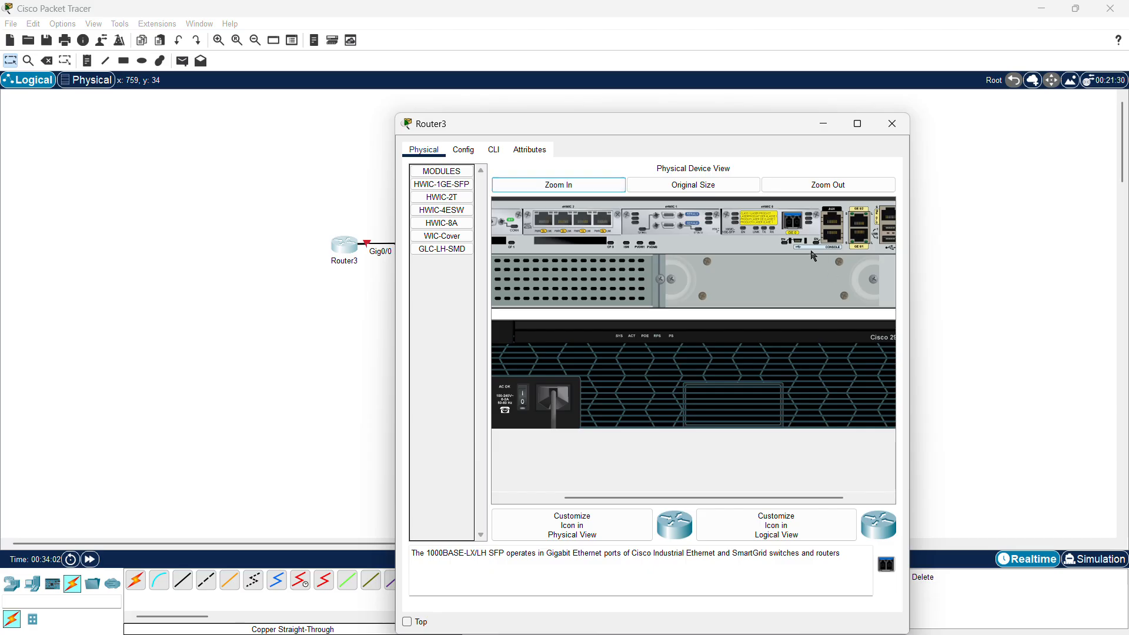
{"action": "mouse_move", "coordinate": [808, 237]}
{"action": "left_mouse_down"}
{"action": "mouse_move", "coordinate": [792, 225]}
{"action": "mouse_move", "coordinate": [798, 231]}
{"action": "left_mouse_up"}
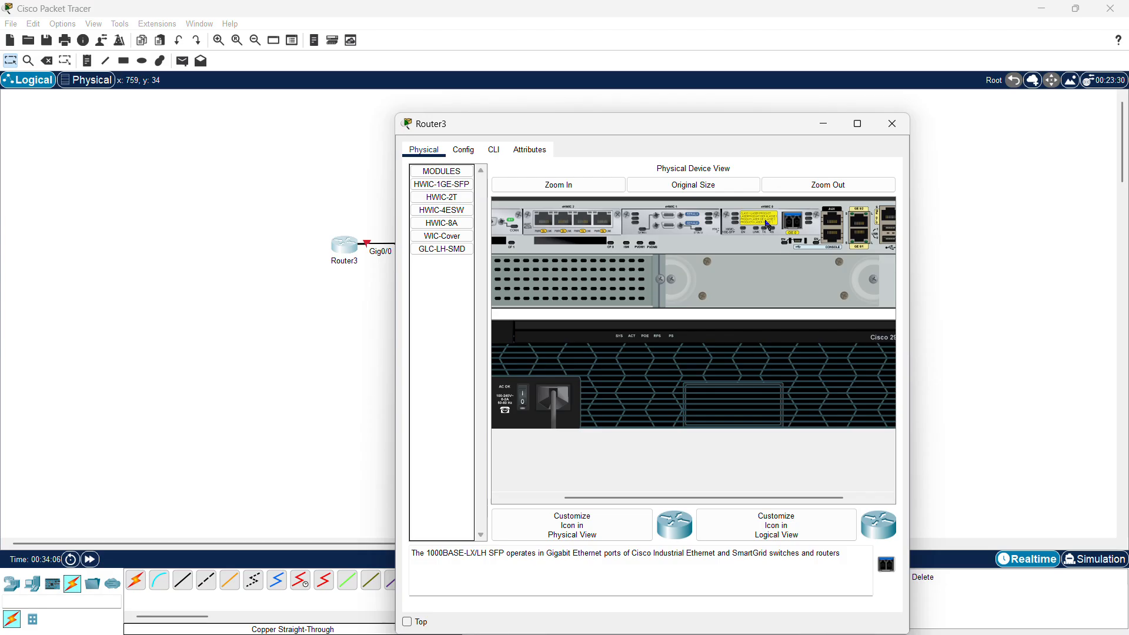
{"action": "left_click_drag", "start_coordinate": [781, 226], "coordinate": [457, 252]}
{"action": "left_click_drag", "start_coordinate": [442, 250], "coordinate": [793, 227]}
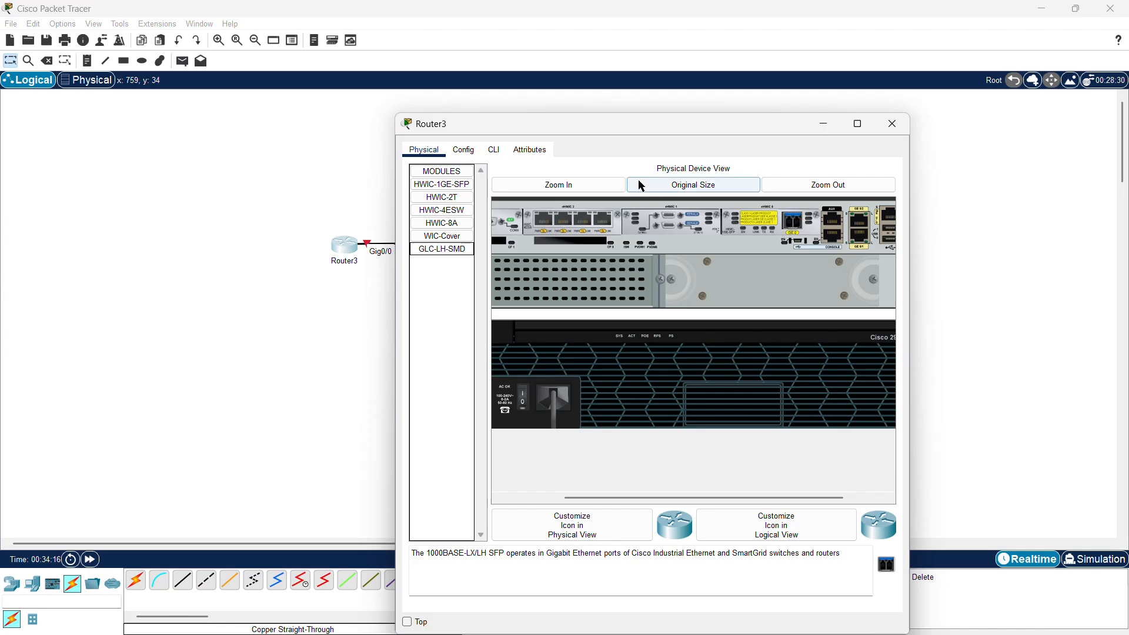
Examine the installed modules and the built-in ports along Router3's enlarged chassis
{"action": "left_click", "coordinate": [578, 187]}
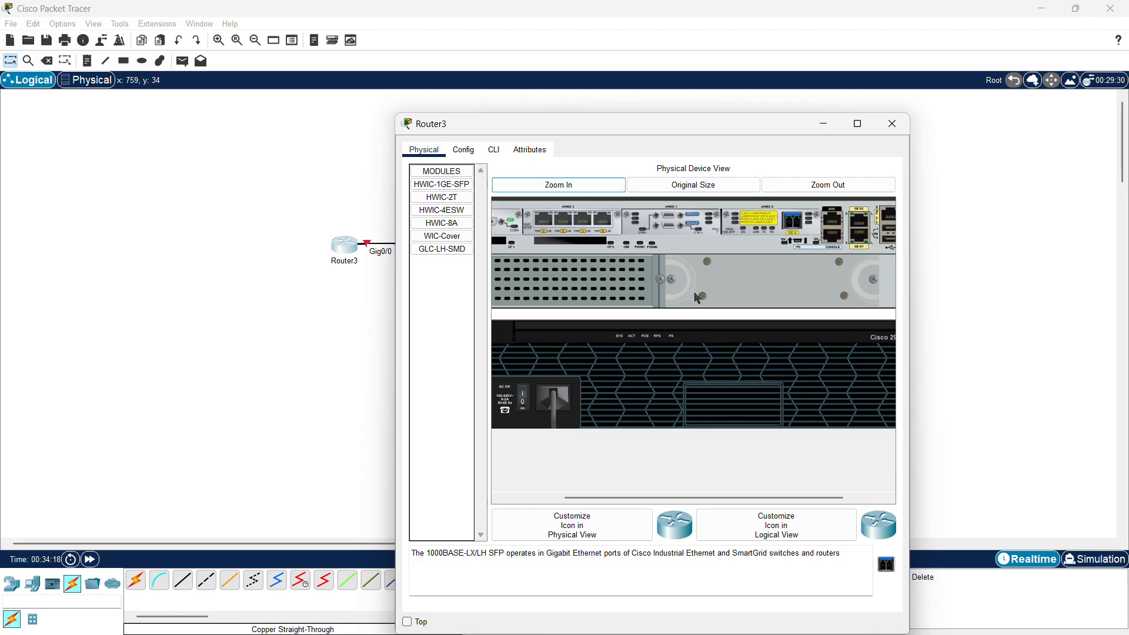
{"action": "scroll", "coordinate": [647, 278], "scroll_direction": "left", "scroll_amount": 3}
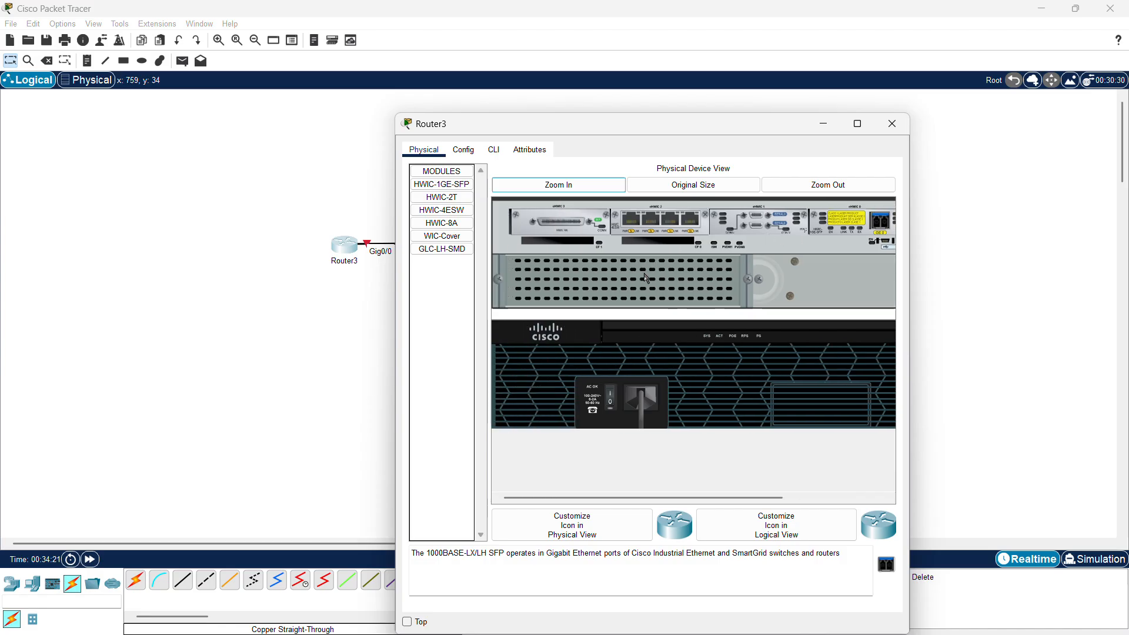
{"action": "scroll", "coordinate": [647, 278], "scroll_direction": "right", "scroll_amount": 3}
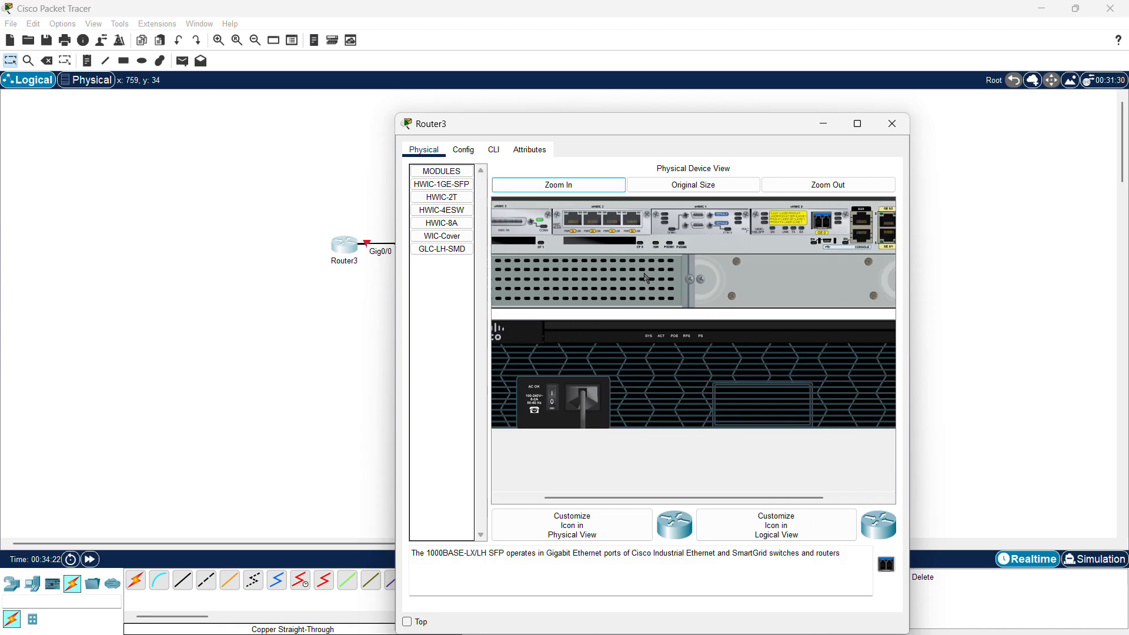
{"action": "scroll", "coordinate": [647, 278], "scroll_direction": "left", "scroll_amount": 3}
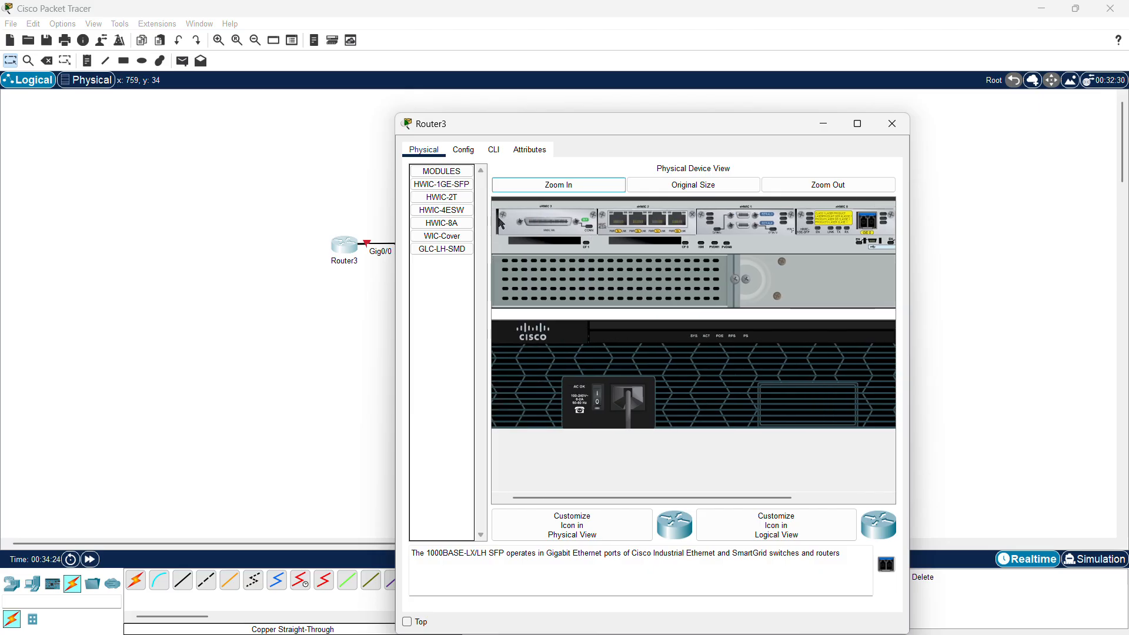
{"action": "scroll", "coordinate": [606, 259], "scroll_direction": "right", "scroll_amount": 4}
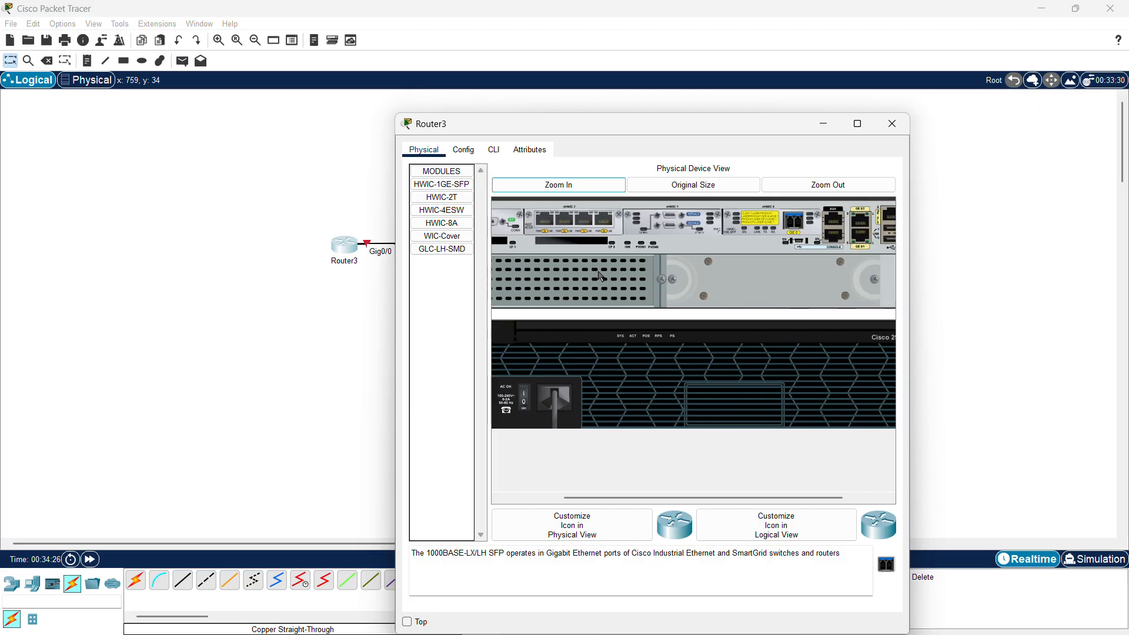
{"action": "scroll", "coordinate": [601, 276], "scroll_direction": "right", "scroll_amount": 2}
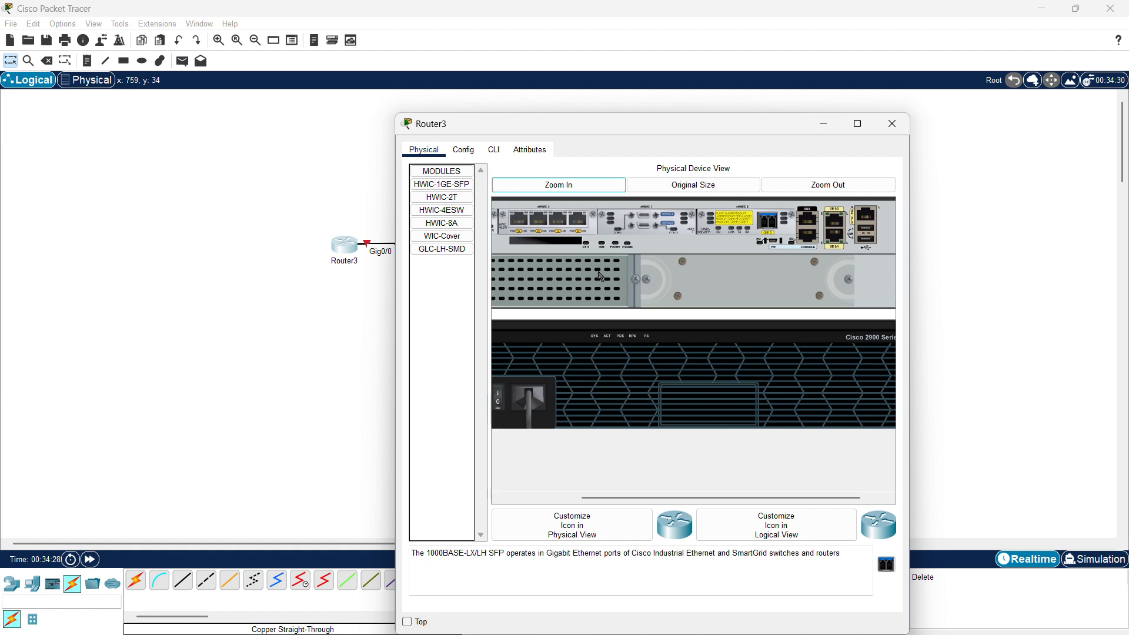
Remove all four installed modules from Router3's slots and close the router window
{"action": "left_click_drag", "start_coordinate": [718, 220], "coordinate": [423, 247]}
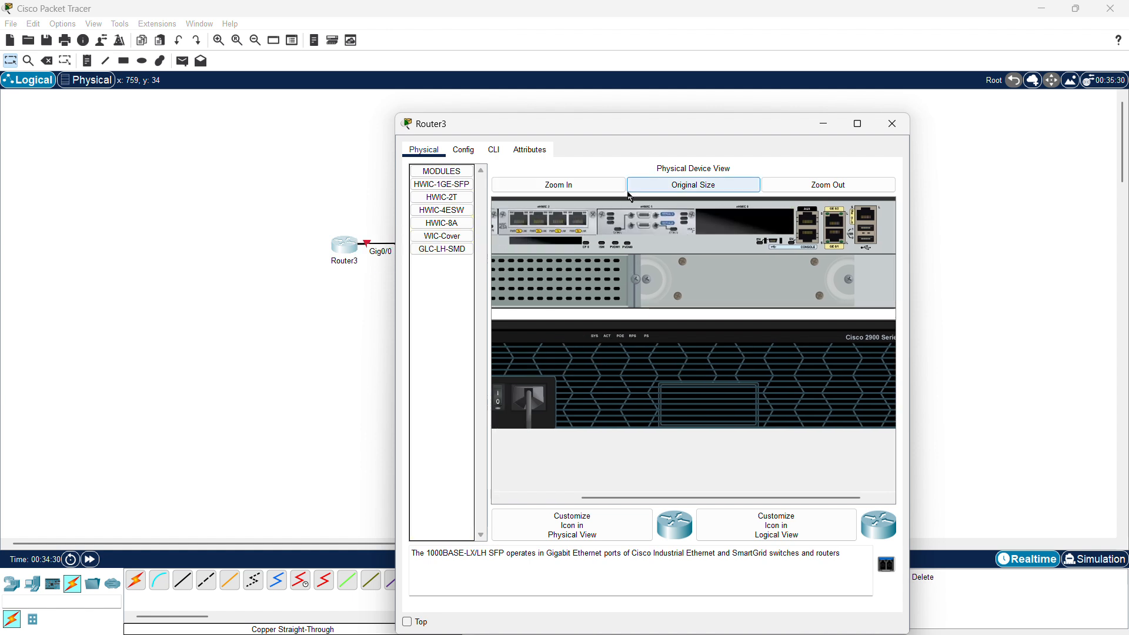
{"action": "left_click_drag", "start_coordinate": [646, 218], "coordinate": [458, 267]}
{"action": "left_click_drag", "start_coordinate": [530, 228], "coordinate": [444, 289]}
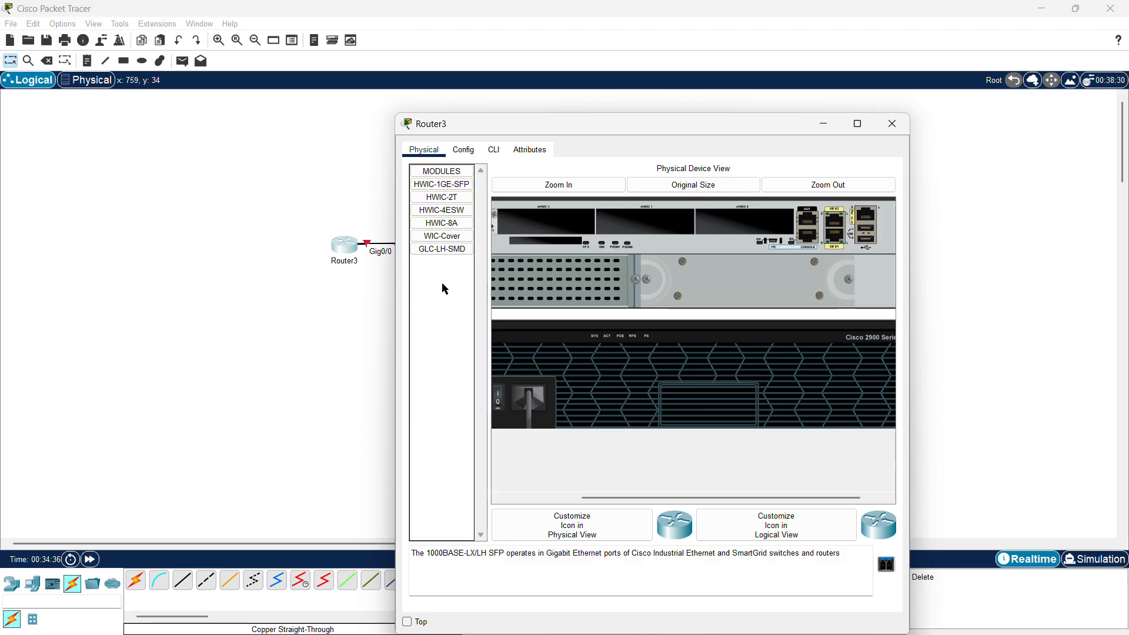
{"action": "scroll", "coordinate": [572, 279], "scroll_direction": "left", "scroll_amount": 3}
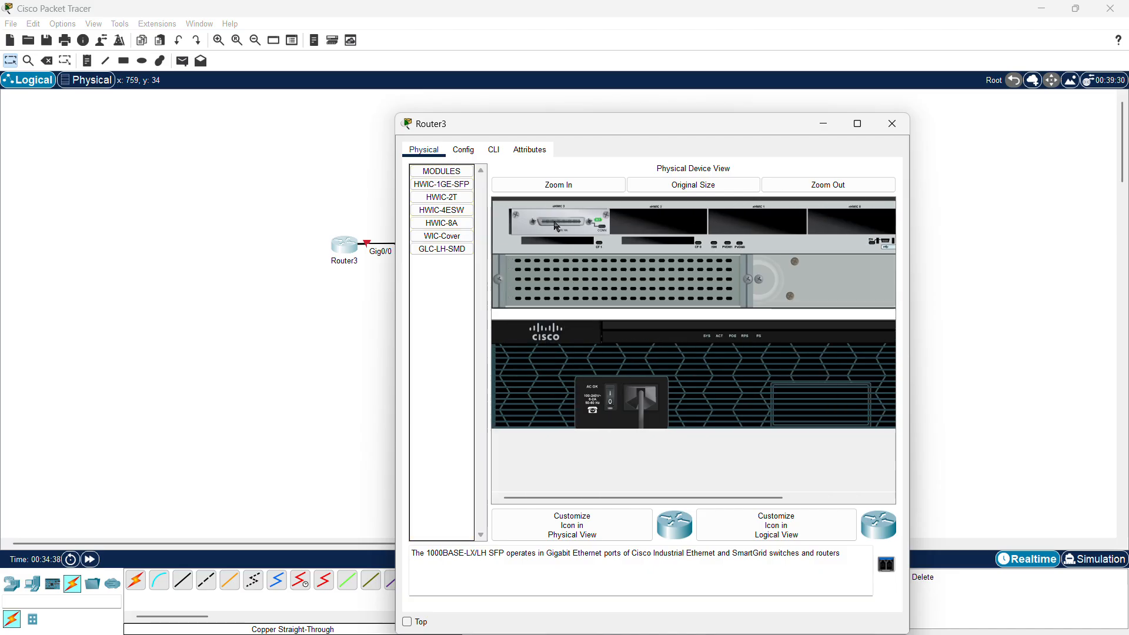
{"action": "left_click_drag", "start_coordinate": [557, 227], "coordinate": [443, 275]}
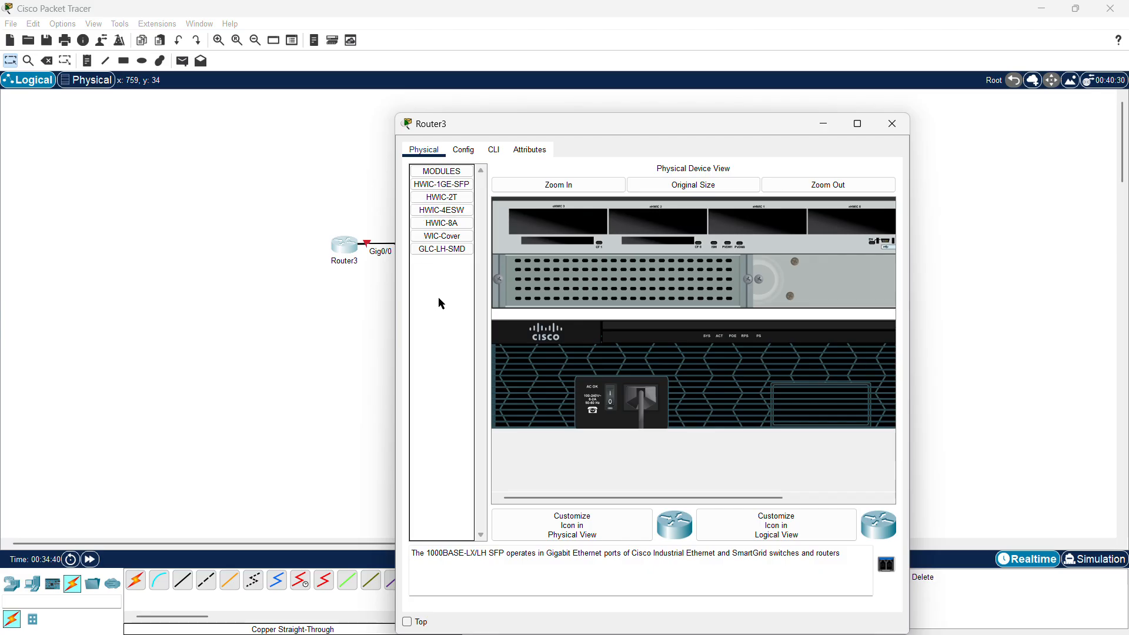
{"action": "left_click", "coordinate": [894, 126]}
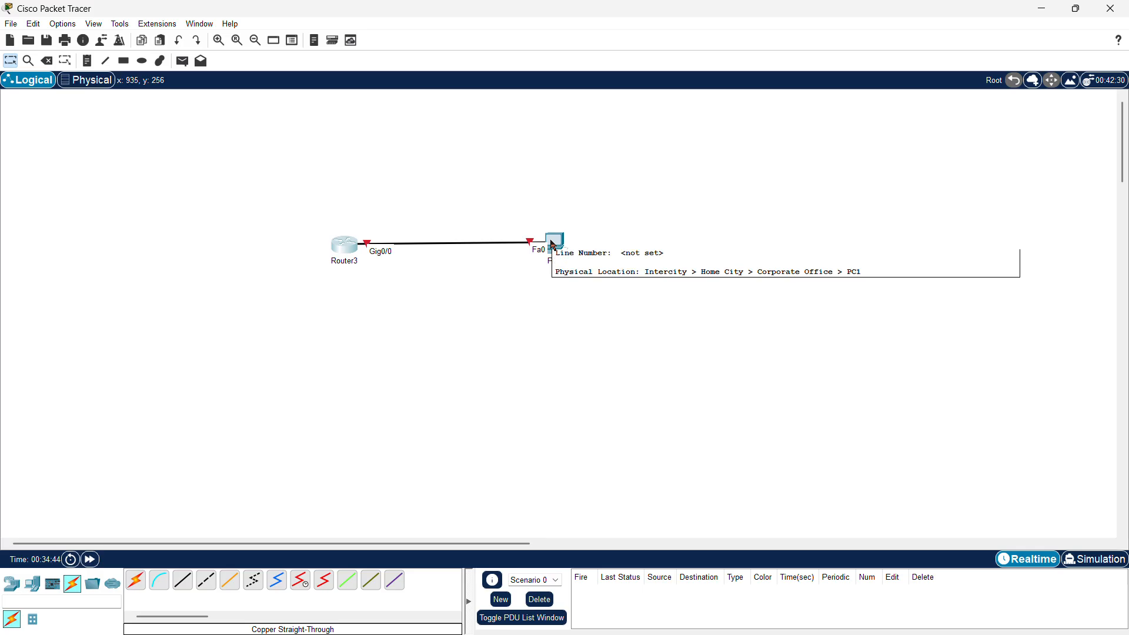
Move Router3 to a position above and slightly to the right of PC1 in the workspace
{"action": "left_click_drag", "start_coordinate": [471, 164], "coordinate": [623, 361]}
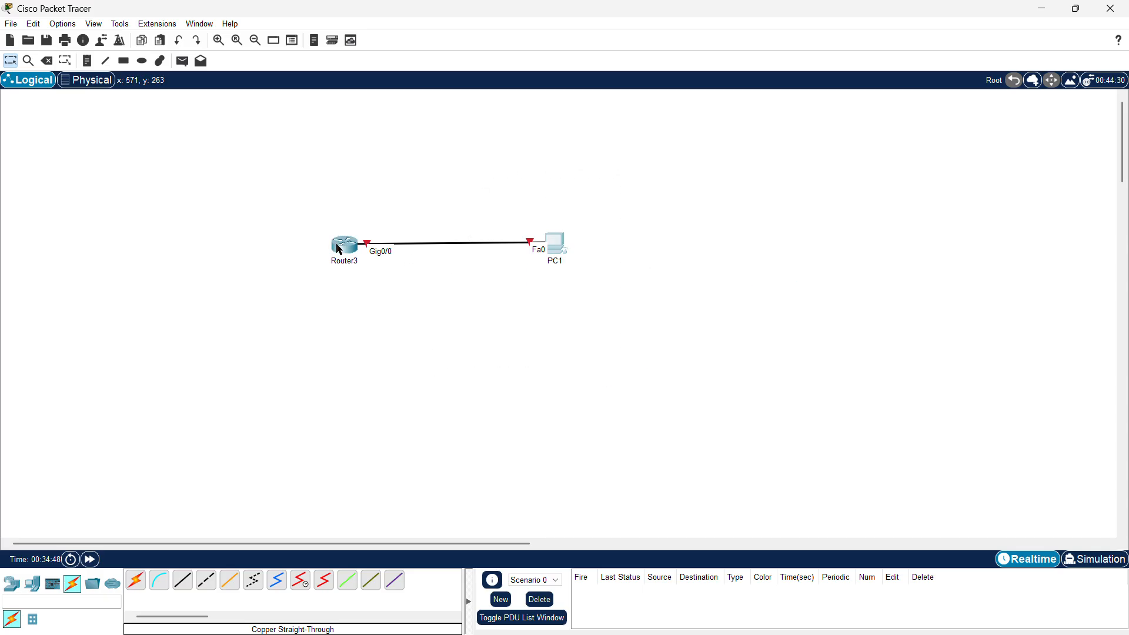
{"action": "left_click_drag", "start_coordinate": [340, 250], "coordinate": [608, 148]}
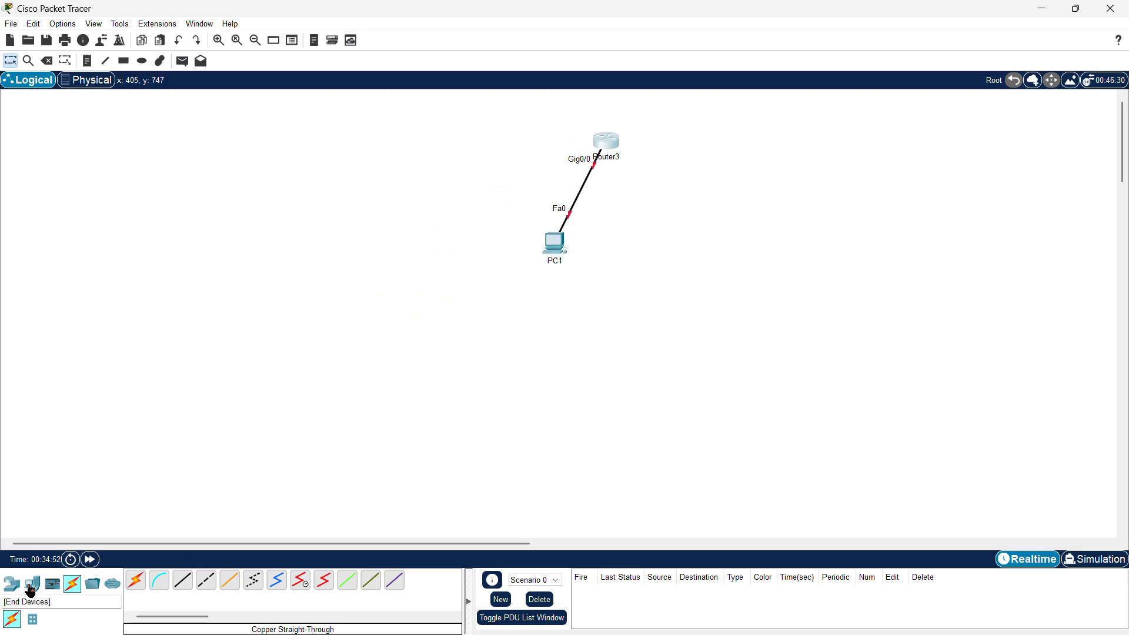
Add a 2960 switch to the workspace, left of PC1
{"action": "left_click", "coordinate": [31, 591]}
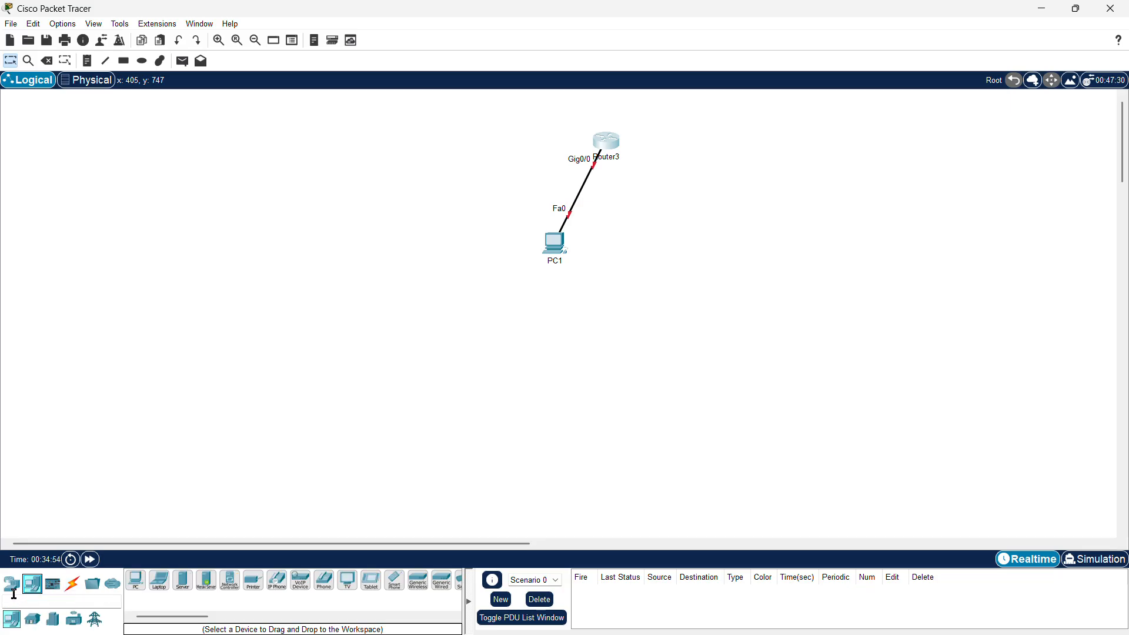
{"action": "left_click", "coordinate": [11, 584]}
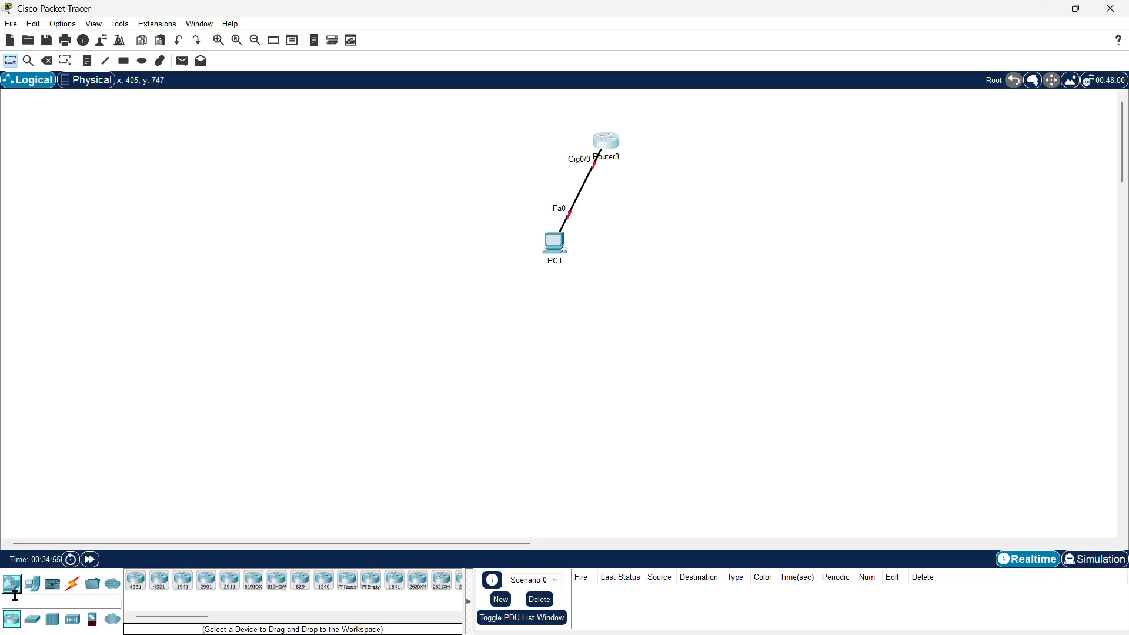
{"action": "left_click", "coordinate": [32, 624]}
{"action": "left_click", "coordinate": [136, 587]}
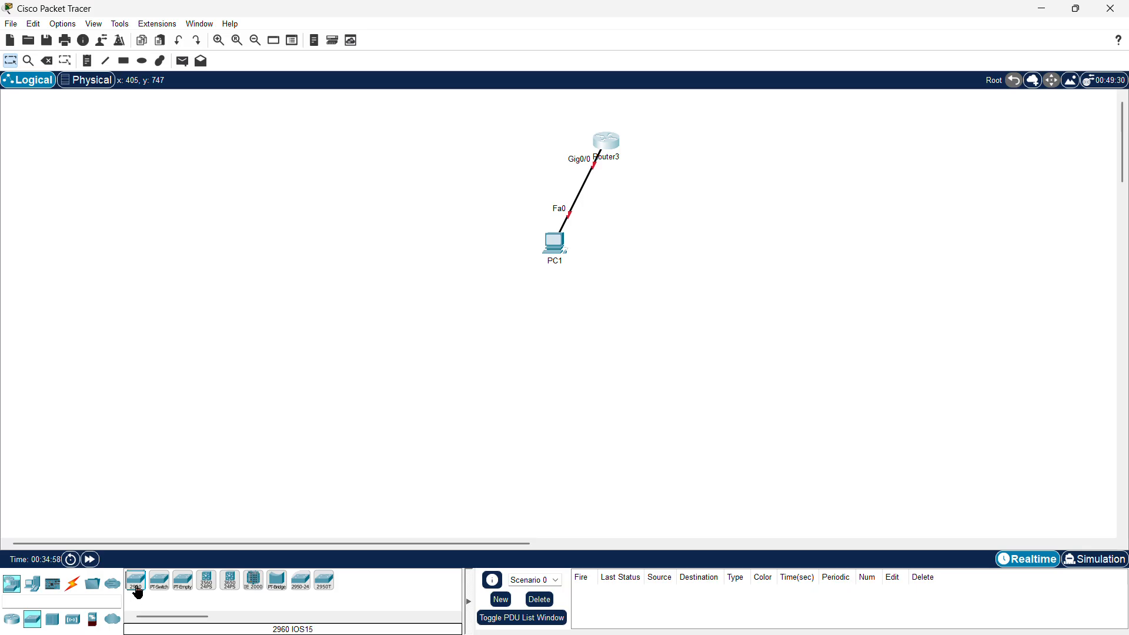
{"action": "left_click", "coordinate": [335, 225]}
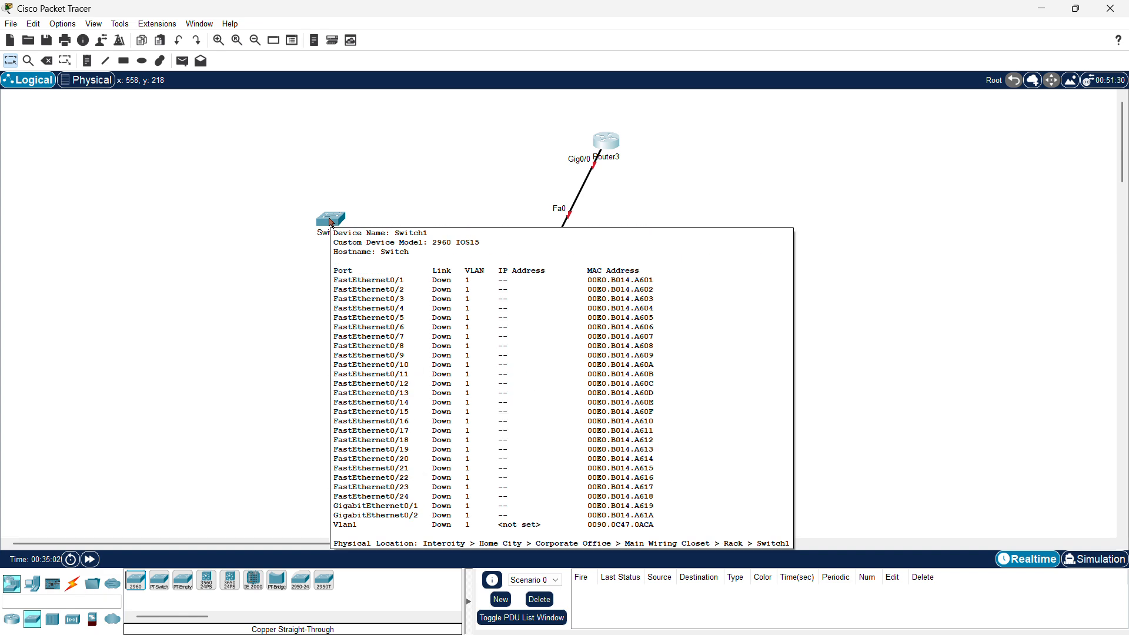
Examine Switch1's FastEthernet, GigabitEthernet and console ports in the enlarged physical view and close its window
{"action": "left_click", "coordinate": [333, 224]}
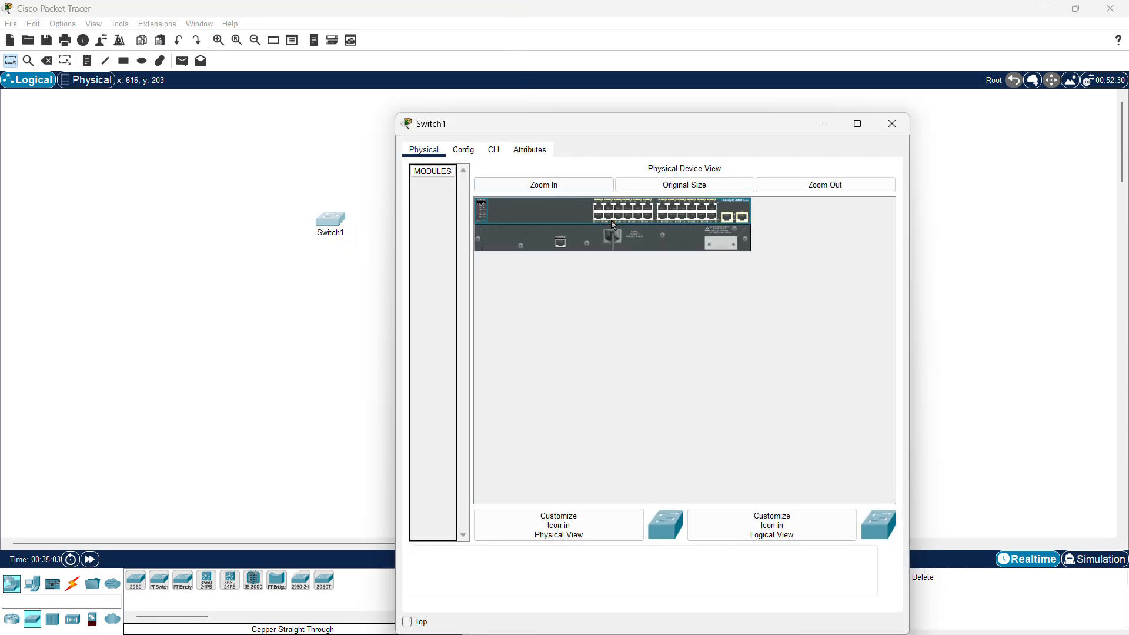
{"action": "left_click", "coordinate": [569, 189]}
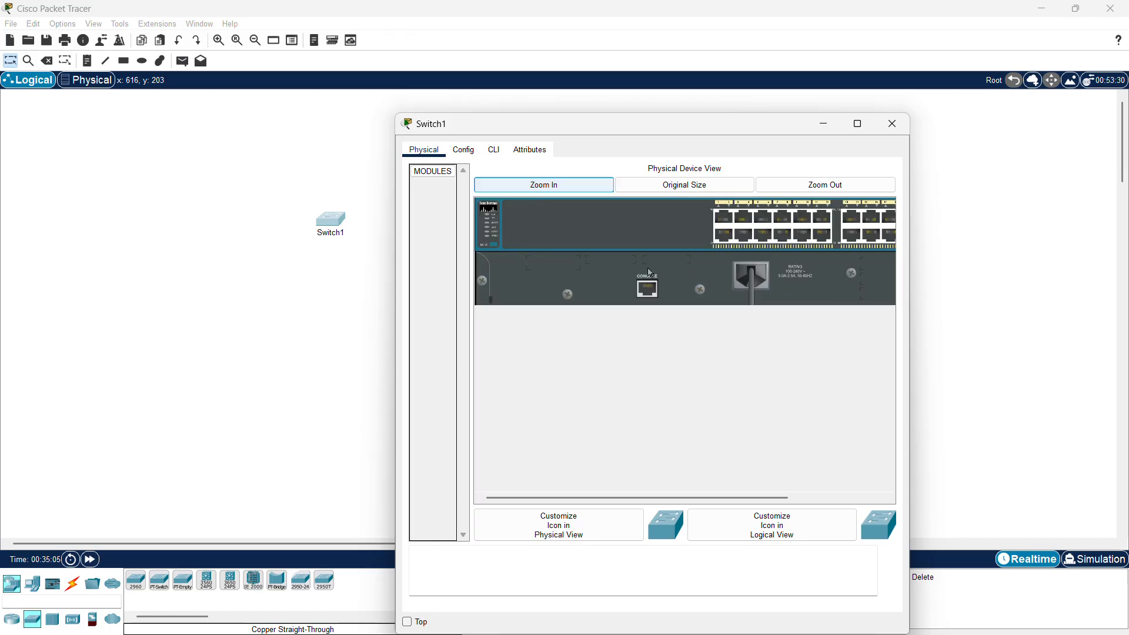
{"action": "left_click_drag", "start_coordinate": [706, 498], "coordinate": [809, 498]}
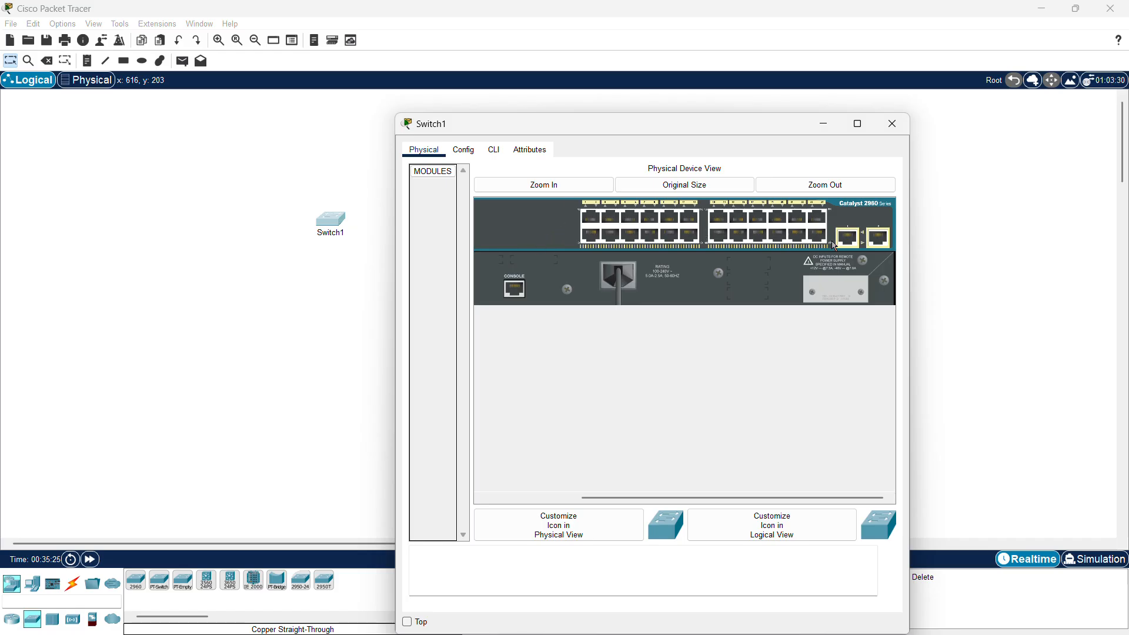
{"action": "left_click", "coordinate": [892, 123]}
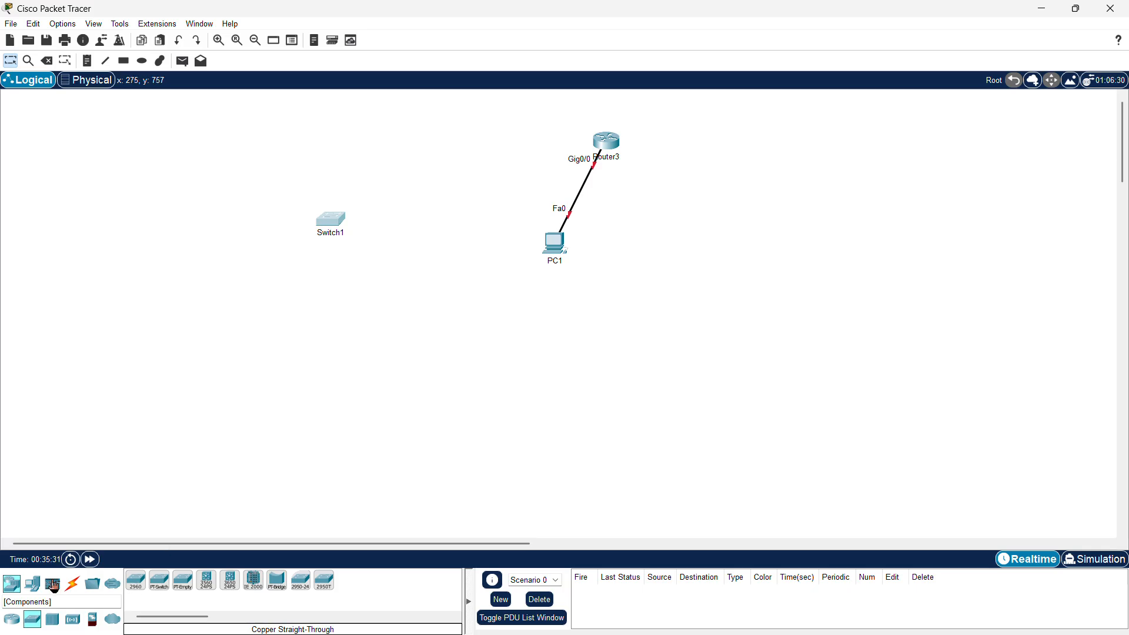
Add two PCs side by side to the right of PC1
{"action": "left_click", "coordinate": [33, 584]}
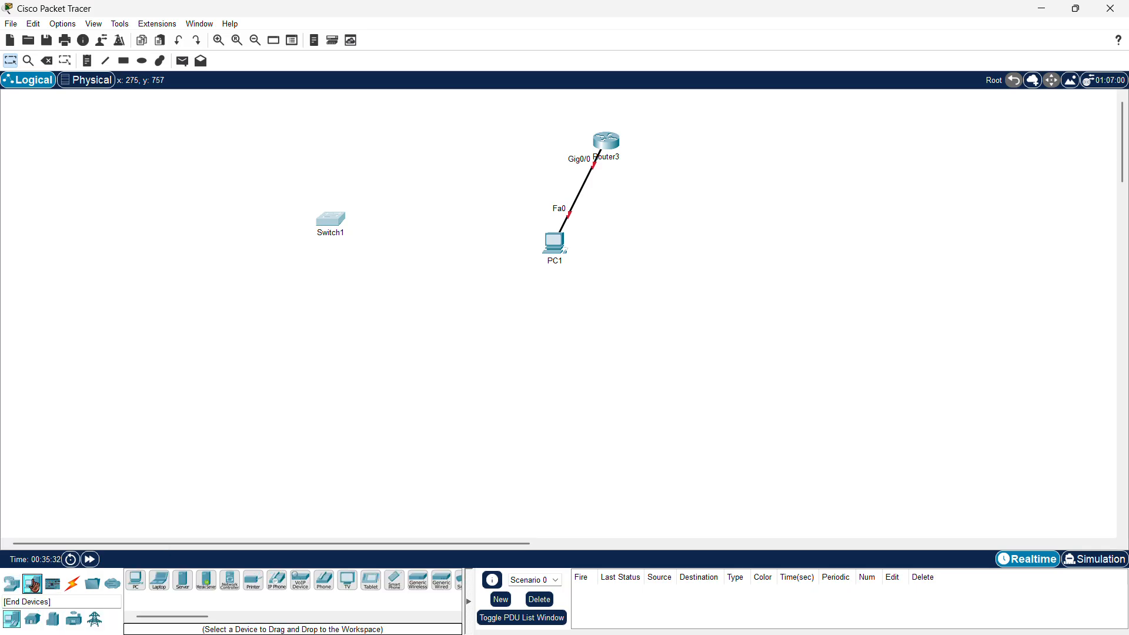
{"action": "left_click", "coordinate": [136, 581]}
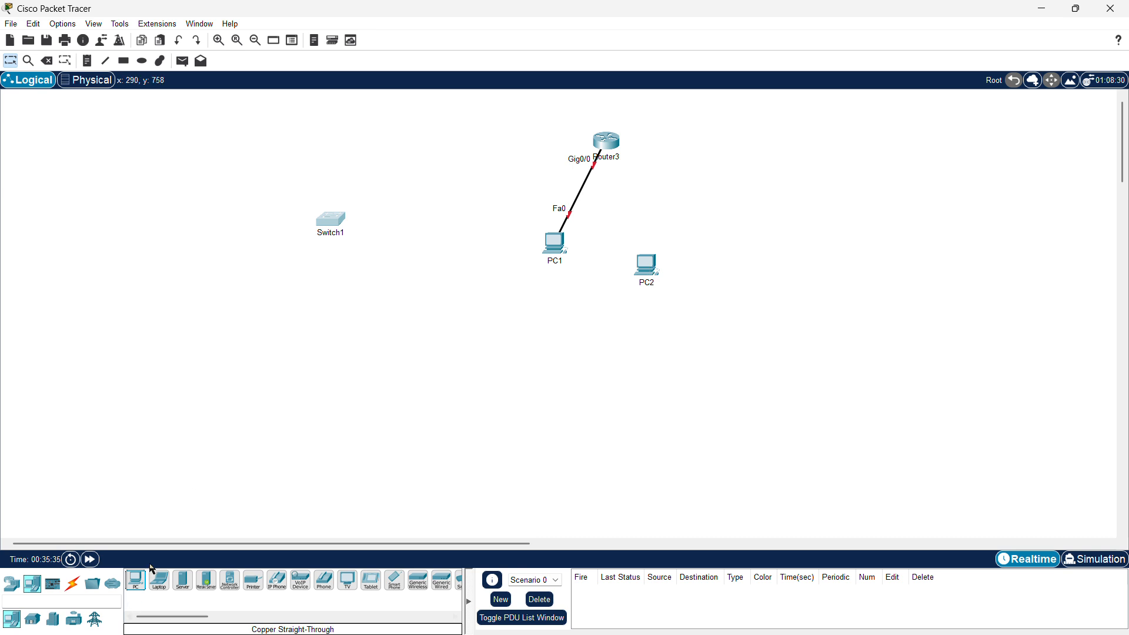
{"action": "left_click", "coordinate": [736, 267]}
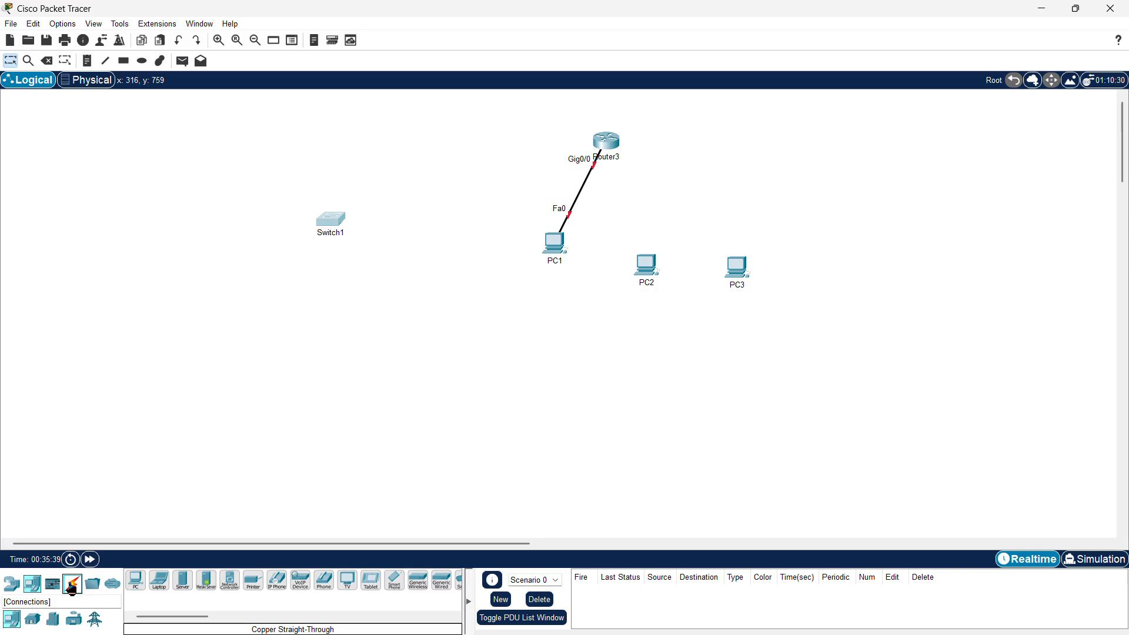
Connect PC2's FastEthernet0 port to Router3's GigabitEthernet0/1 port with a copper straight-through cable
{"action": "left_click", "coordinate": [72, 584]}
{"action": "left_click", "coordinate": [183, 581]}
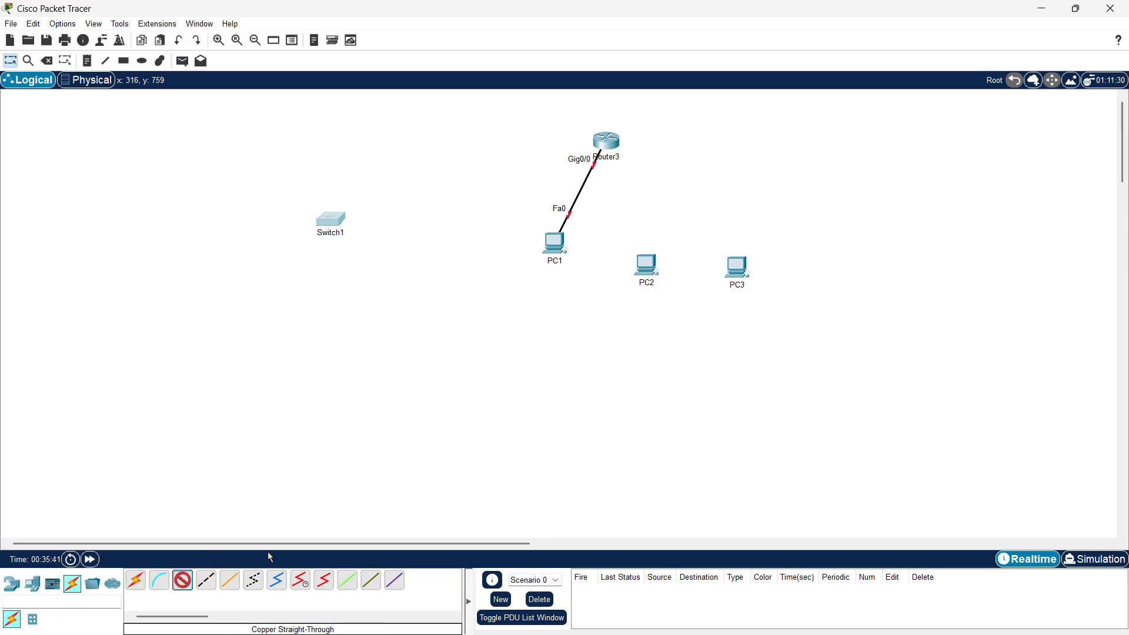
{"action": "left_click", "coordinate": [647, 264]}
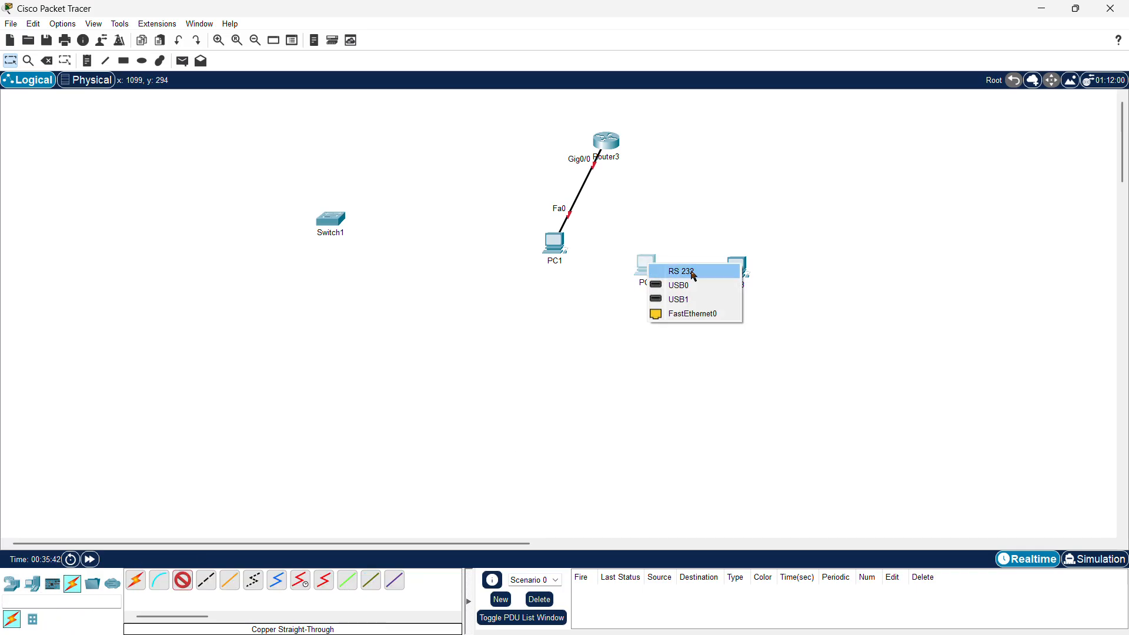
{"action": "left_click", "coordinate": [682, 316]}
{"action": "left_click", "coordinate": [612, 145]}
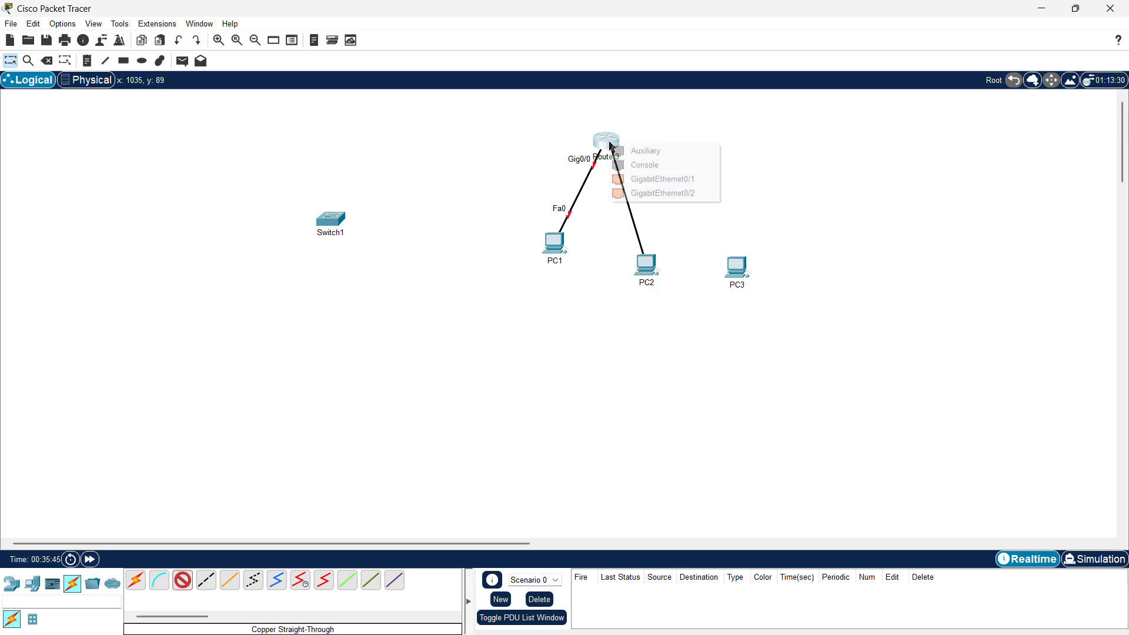
{"action": "left_click", "coordinate": [634, 179]}
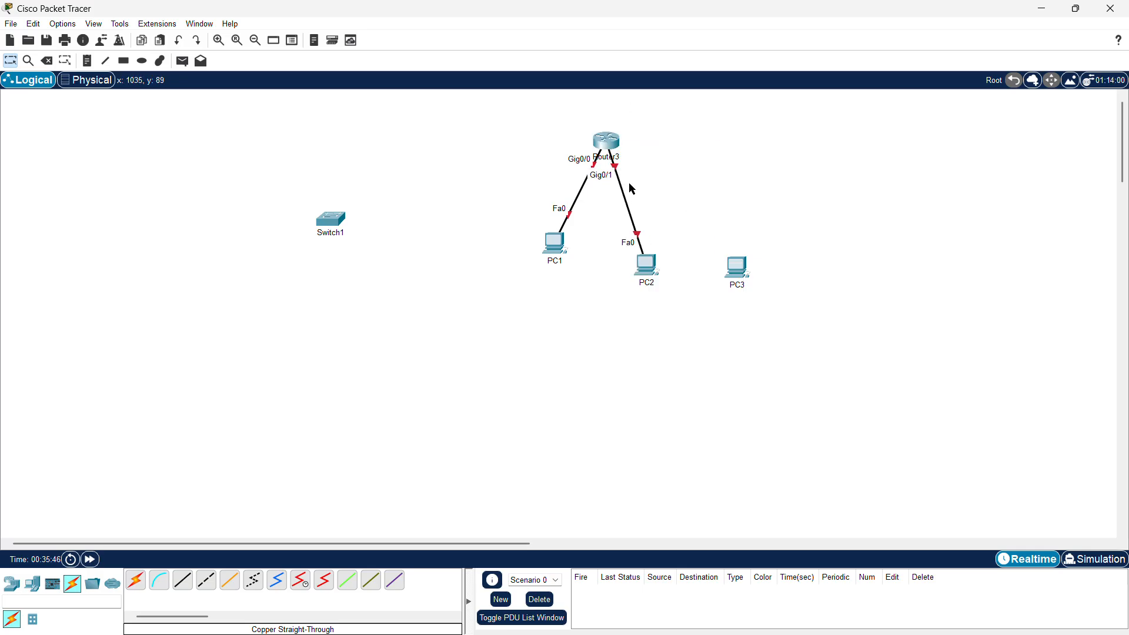
Connect PC3 to Router3 using the automatically chosen connection type
{"action": "left_click", "coordinate": [136, 581]}
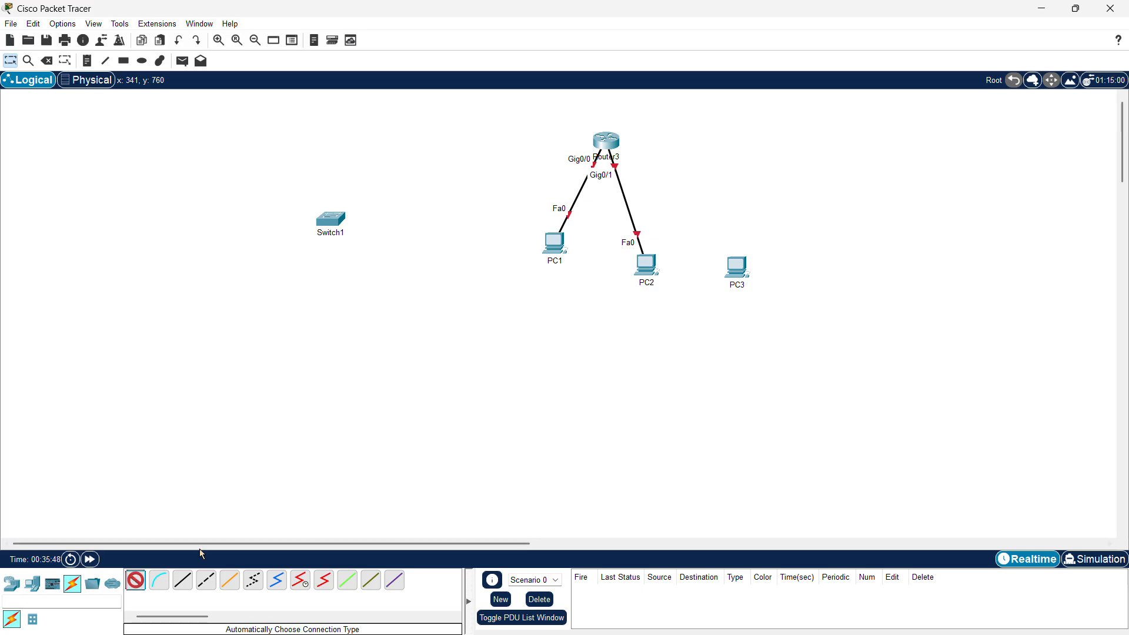
{"action": "left_click", "coordinate": [738, 264]}
{"action": "left_click", "coordinate": [630, 343]}
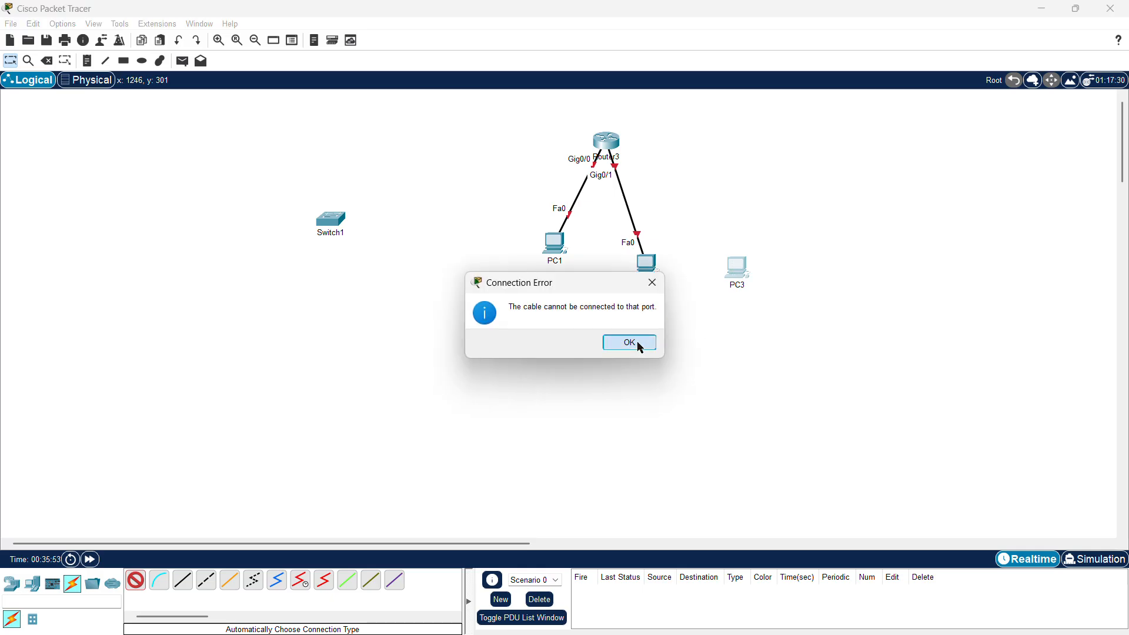
{"action": "left_click", "coordinate": [605, 143]}
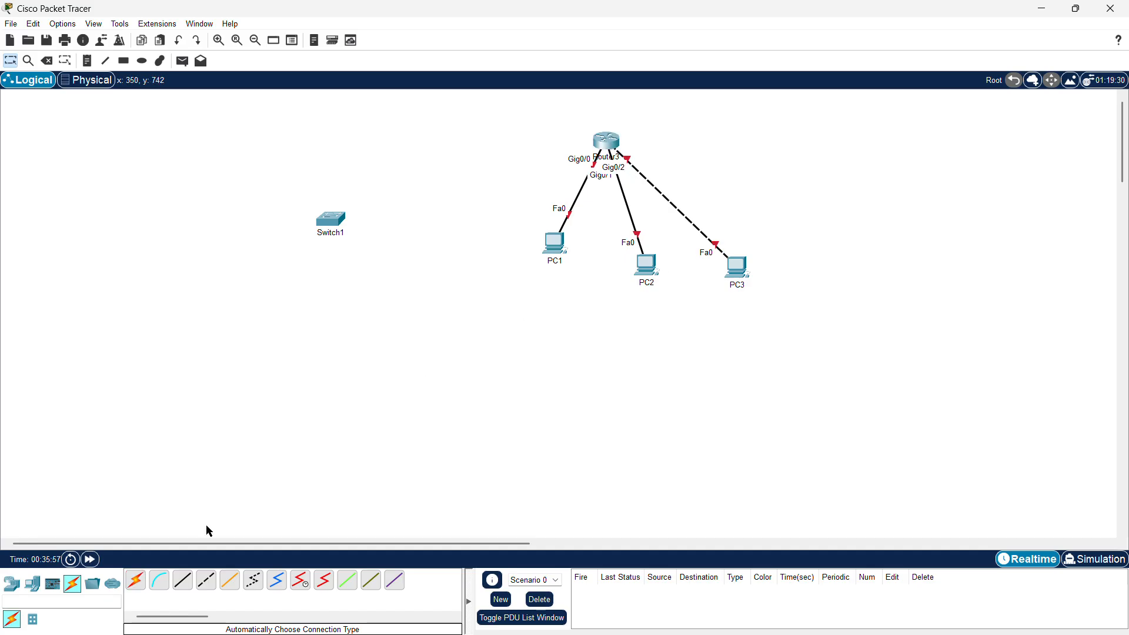
Add two more PCs between Switch1 and Router3, one above the other
{"action": "left_click", "coordinate": [31, 594]}
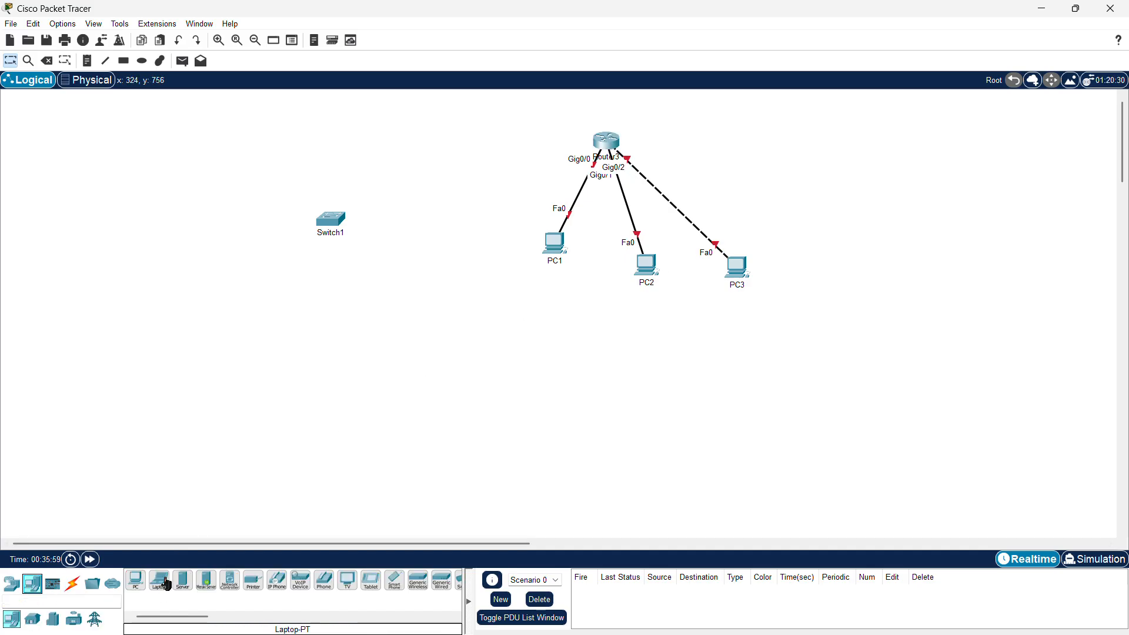
{"action": "left_click_drag", "start_coordinate": [137, 591], "coordinate": [464, 224]}
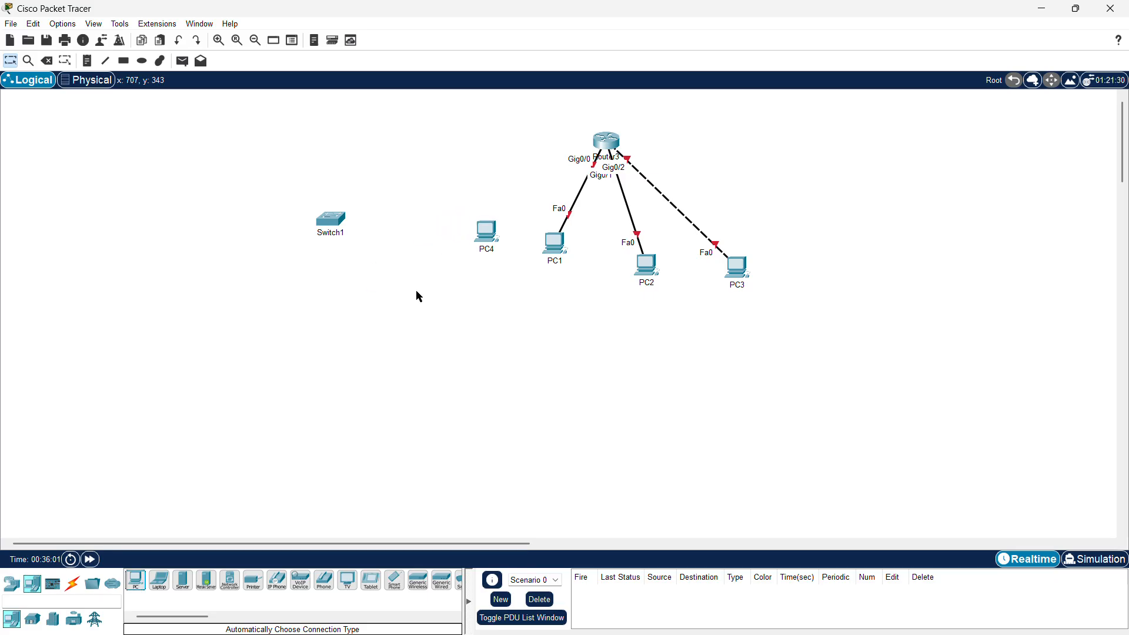
{"action": "mouse_move", "coordinate": [134, 593]}
{"action": "left_mouse_down"}
{"action": "mouse_move", "coordinate": [471, 357]}
{"action": "mouse_move", "coordinate": [476, 184]}
{"action": "left_mouse_up"}
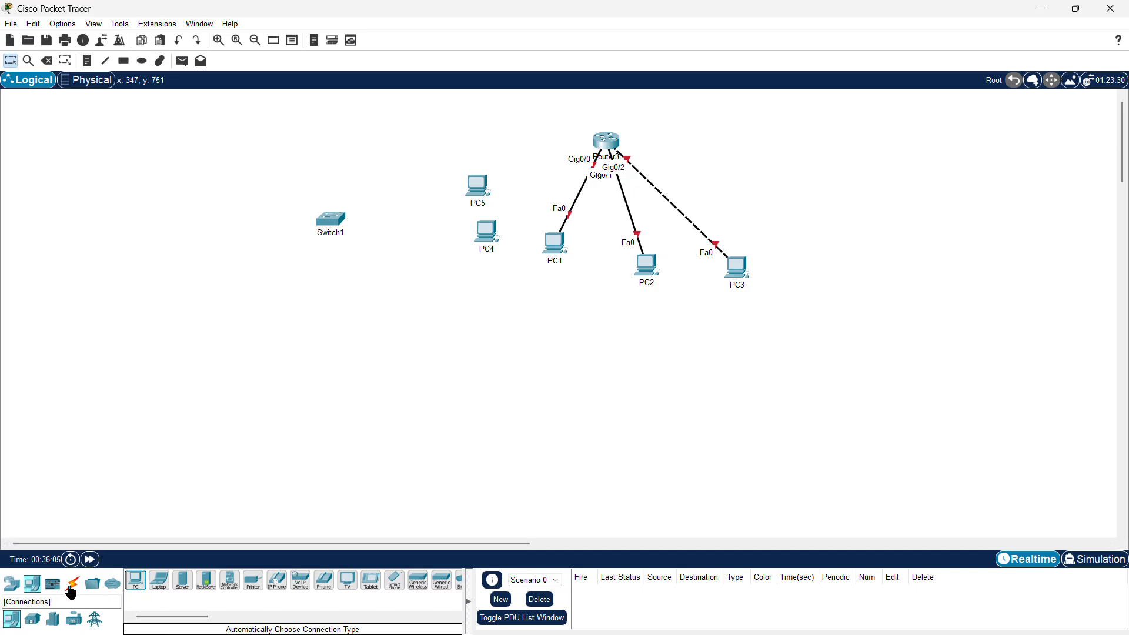
Connect PC5's FastEthernet0 port to Router3's Console port with a copper straight-through cable
{"action": "left_click", "coordinate": [70, 590]}
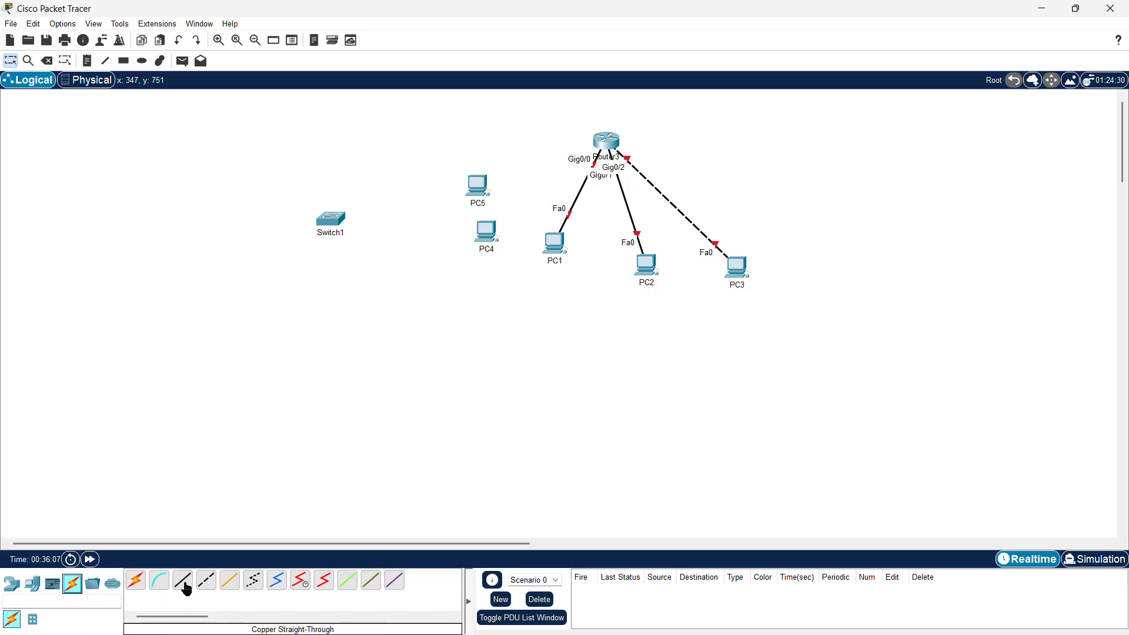
{"action": "left_click", "coordinate": [180, 588]}
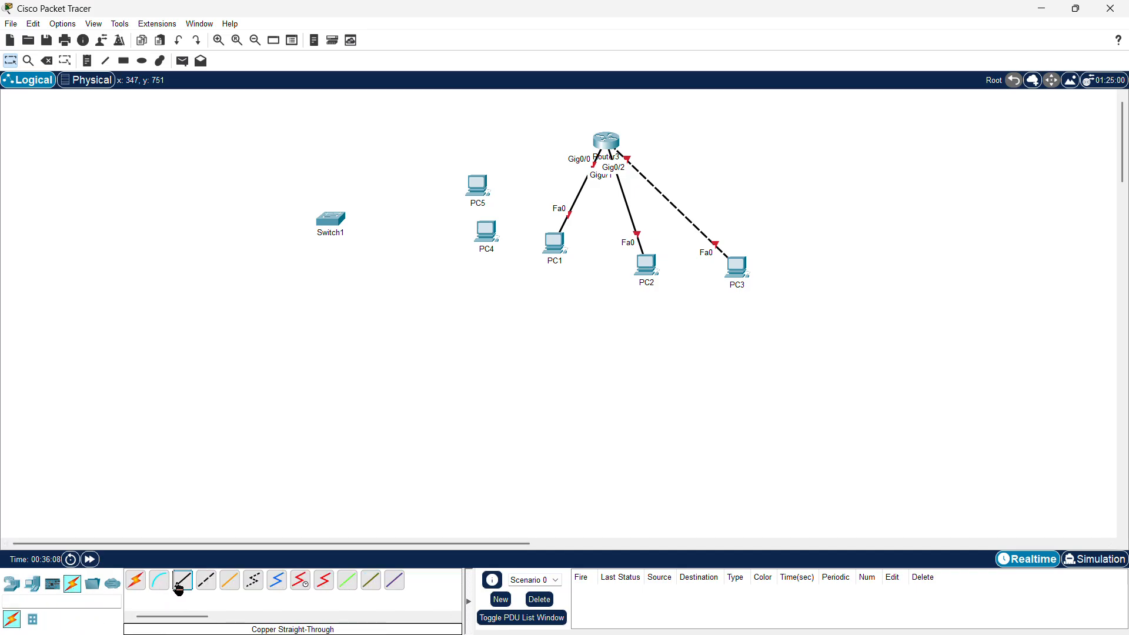
{"action": "left_click", "coordinate": [484, 189]}
{"action": "left_click", "coordinate": [511, 238]}
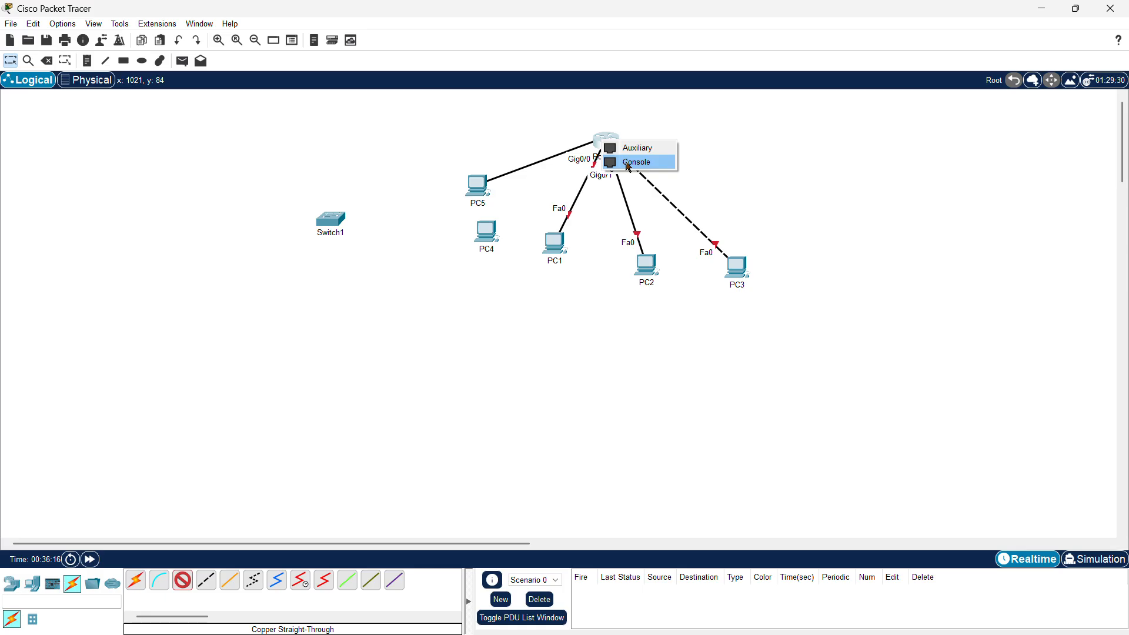
{"action": "left_click", "coordinate": [629, 168]}
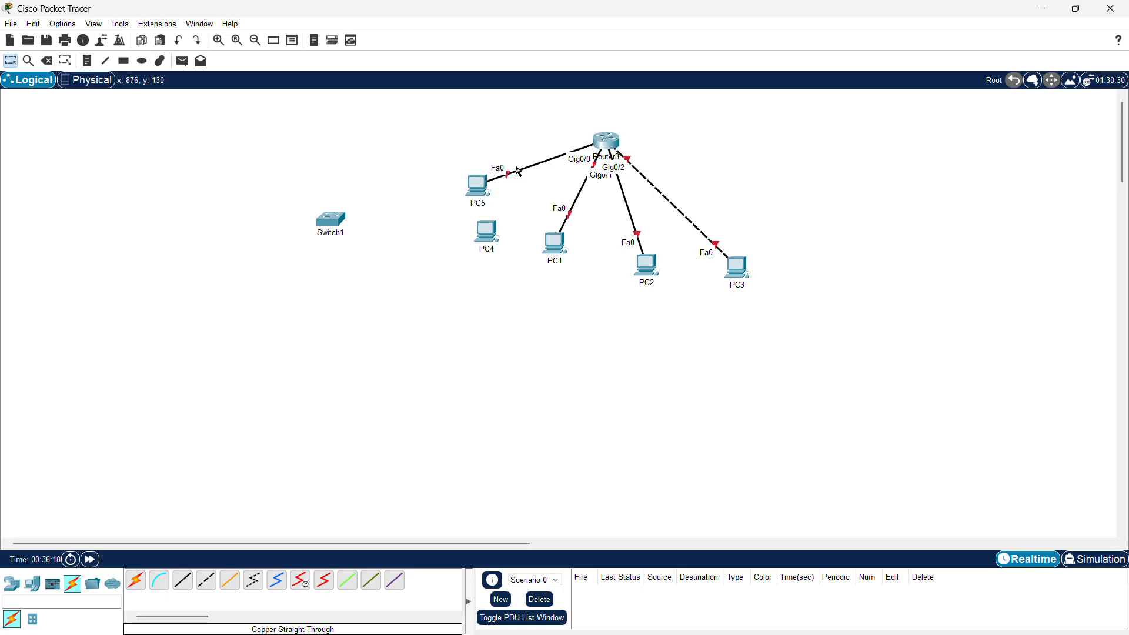
Move PC5 up to the upper left of Router3 and place PC4 just below it
{"action": "left_click_drag", "start_coordinate": [484, 195], "coordinate": [479, 123]}
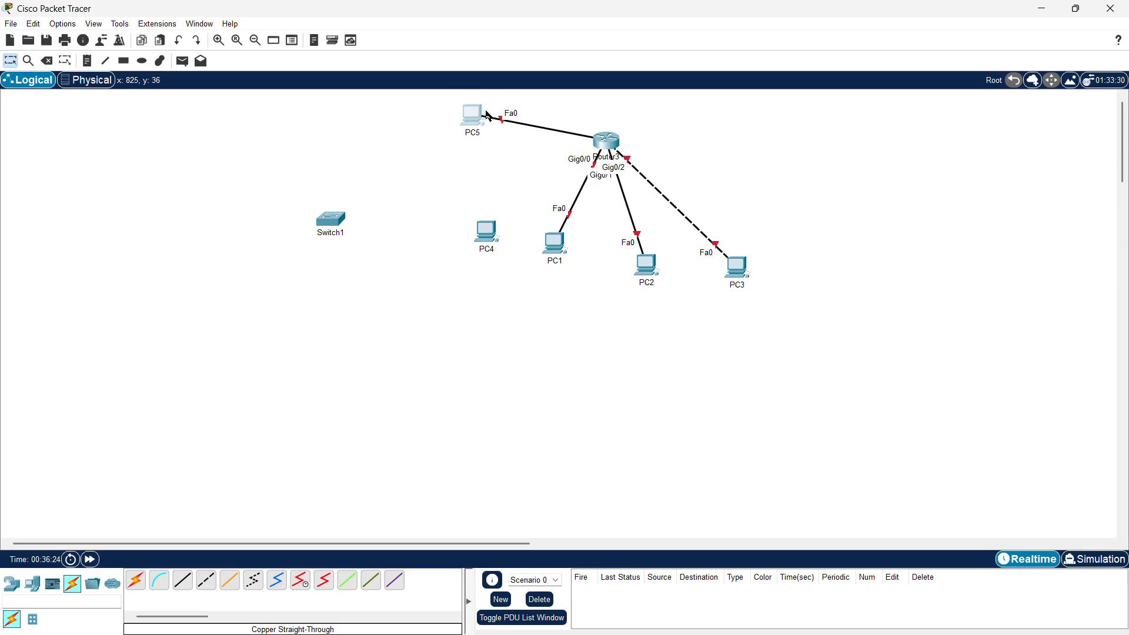
{"action": "left_click_drag", "start_coordinate": [434, 113], "coordinate": [564, 159]}
{"action": "left_click", "coordinate": [491, 170]}
{"action": "left_click_drag", "start_coordinate": [490, 243], "coordinate": [468, 193]}
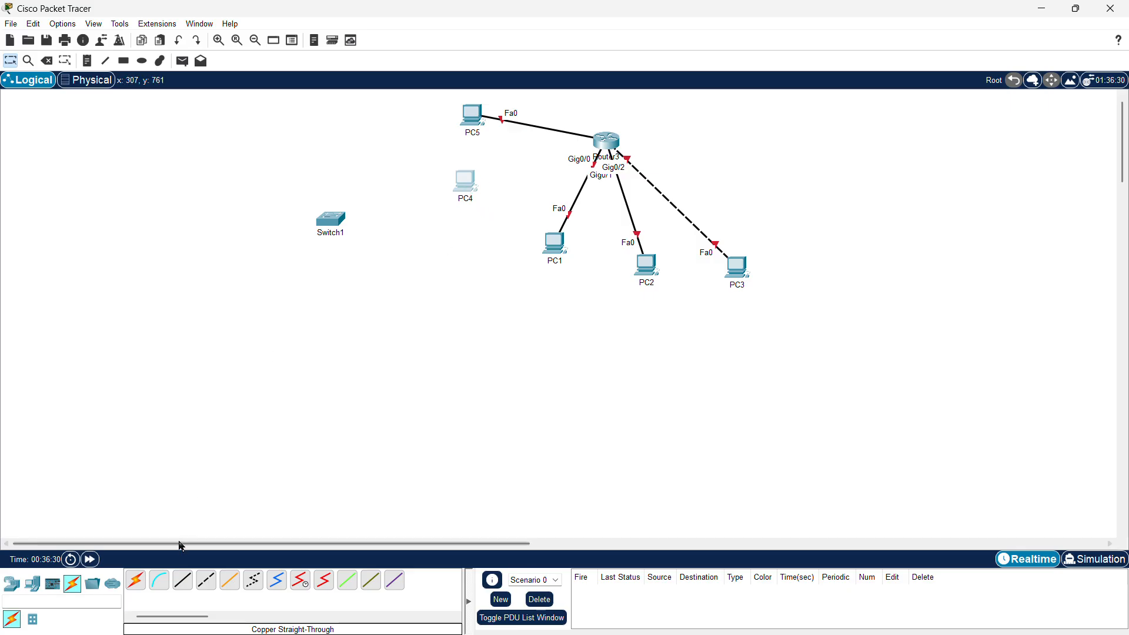
Connect PC4's FastEthernet0 port to Router3's Auxiliary port with a copper straight-through cable
{"action": "left_click", "coordinate": [181, 581]}
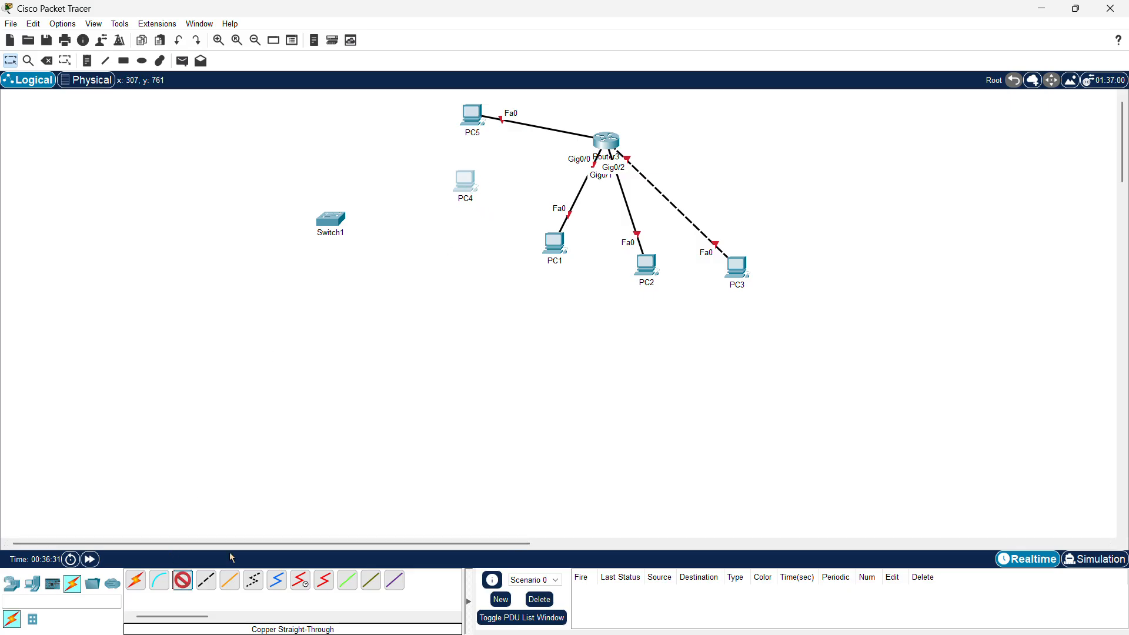
{"action": "left_click", "coordinate": [463, 176]}
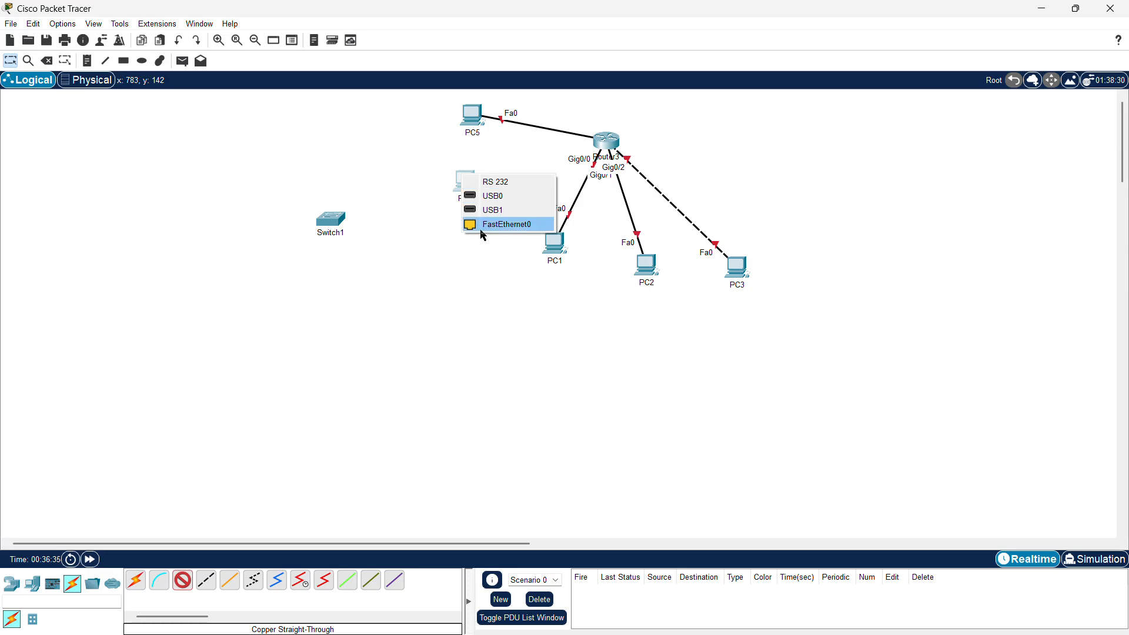
{"action": "left_click", "coordinate": [500, 225]}
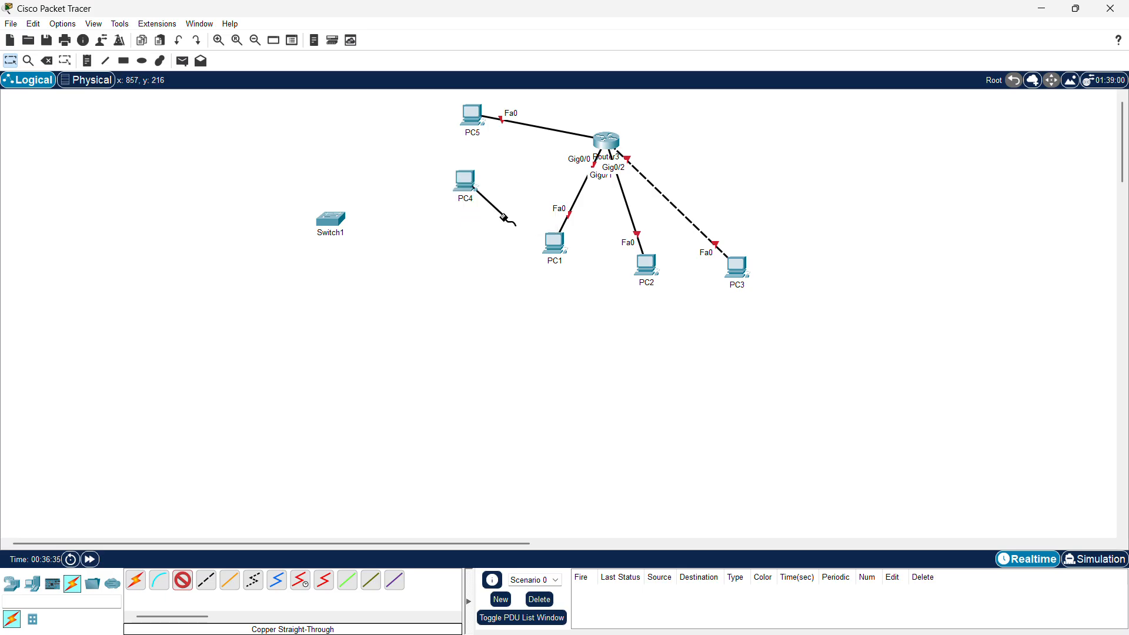
{"action": "left_click", "coordinate": [607, 142]}
{"action": "left_click", "coordinate": [627, 154]}
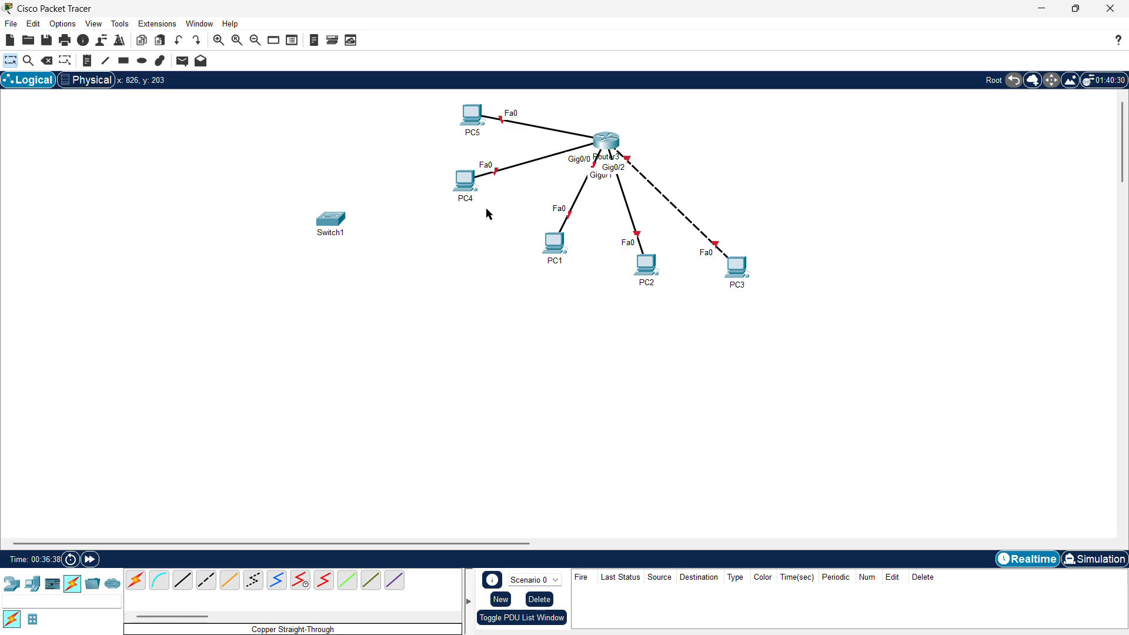
Add another PC to the right of Router3, above PC3
{"action": "left_click_drag", "start_coordinate": [367, 149], "coordinate": [505, 210]}
{"action": "left_click", "coordinate": [30, 584]}
{"action": "left_click_drag", "start_coordinate": [136, 581], "coordinate": [393, 525]}
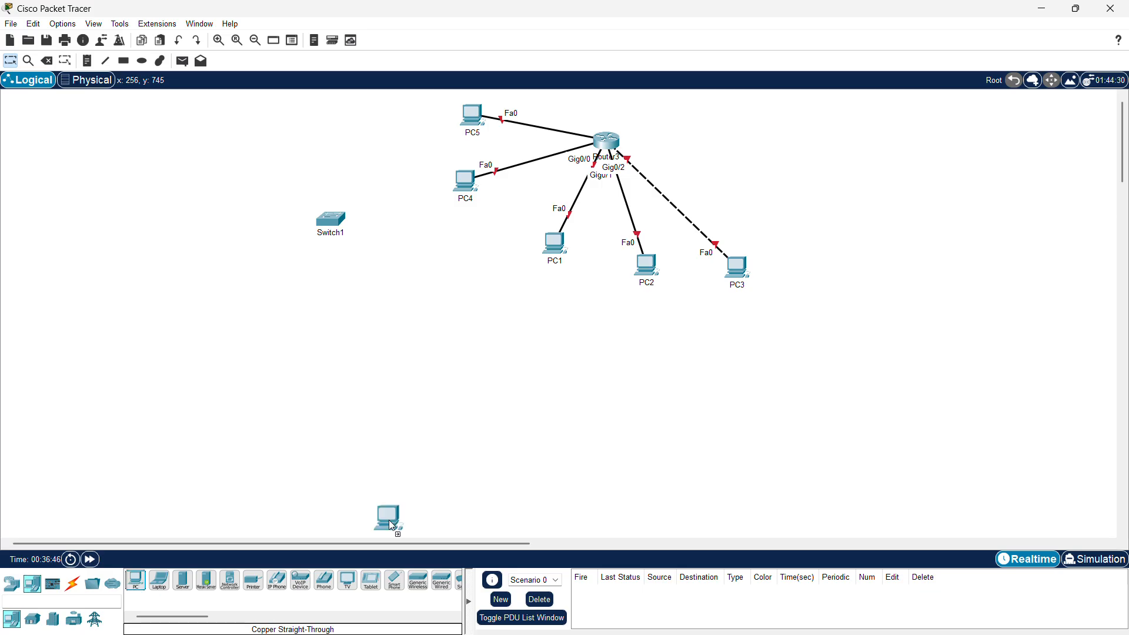
{"action": "left_click_drag", "start_coordinate": [729, 249], "coordinate": [742, 154]}
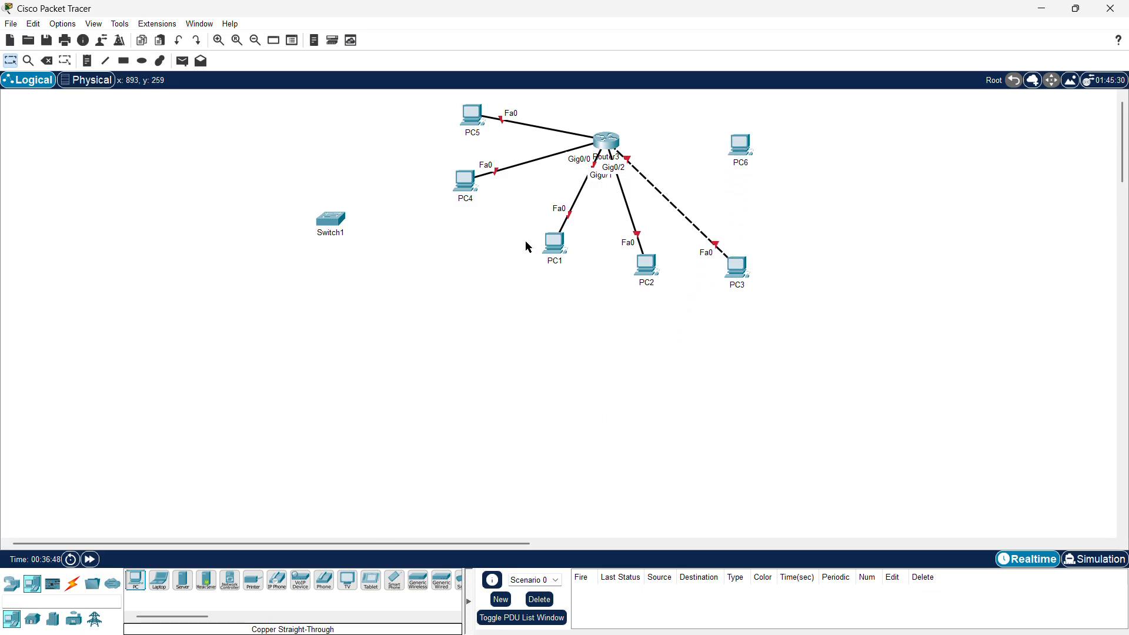
Select PC1, PC2 and PC3 as one group, and PC4 and PC5 as another
{"action": "left_click_drag", "start_coordinate": [491, 226], "coordinate": [785, 302]}
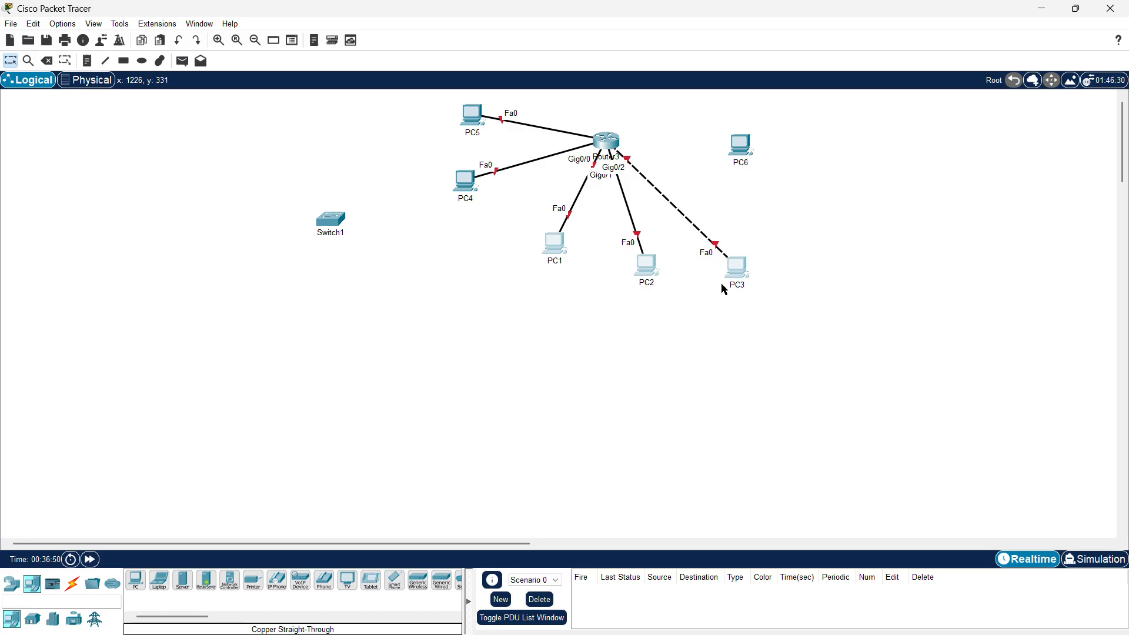
{"action": "left_click_drag", "start_coordinate": [501, 212], "coordinate": [445, 101]}
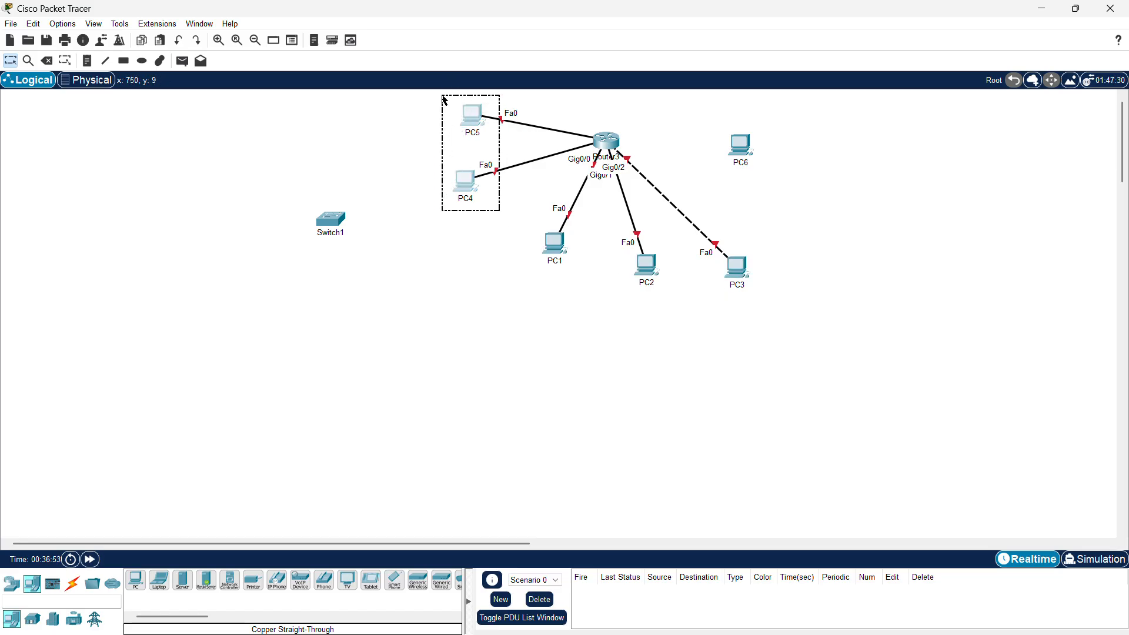
Clear the selection and add another PC below PC6, to the right of Router3
{"action": "left_click", "coordinate": [379, 157]}
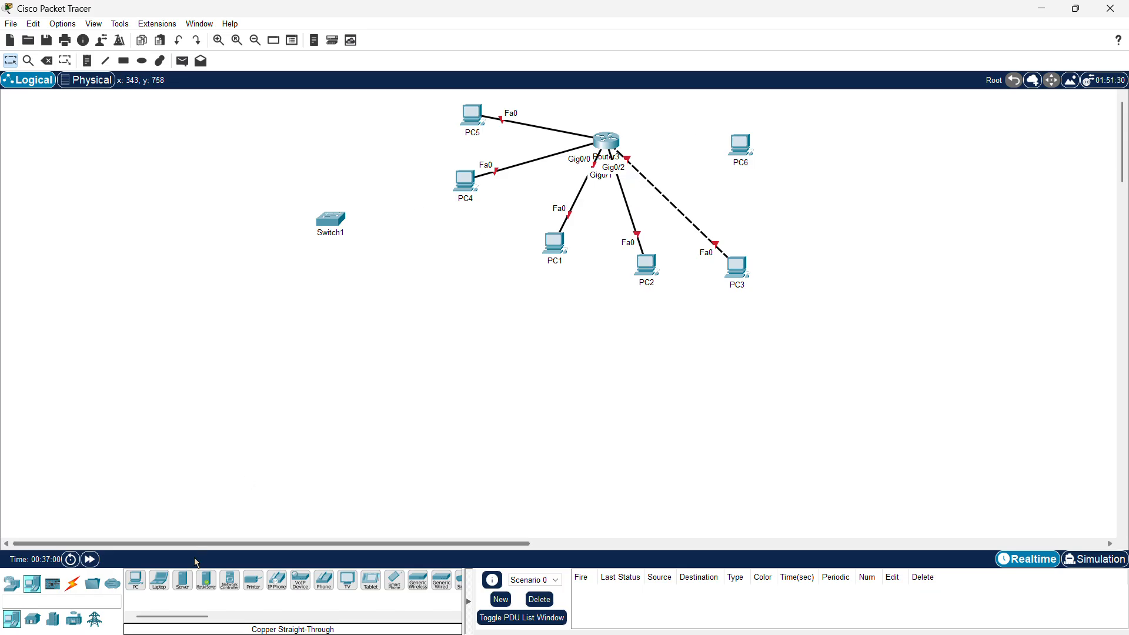
{"action": "left_click", "coordinate": [142, 585]}
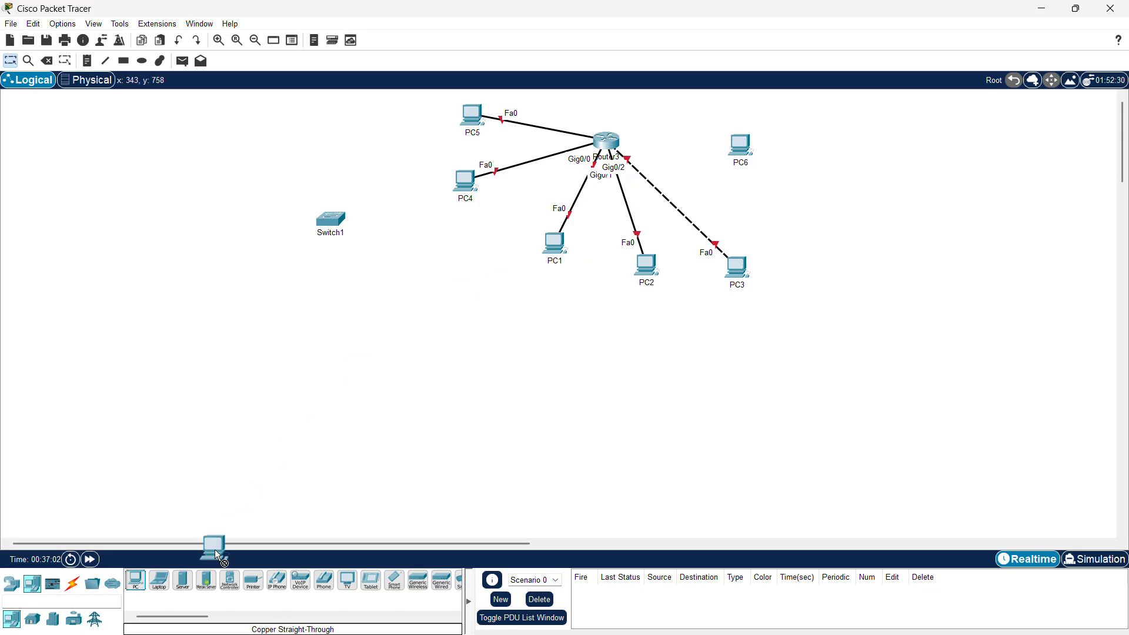
{"action": "left_click", "coordinate": [764, 216]}
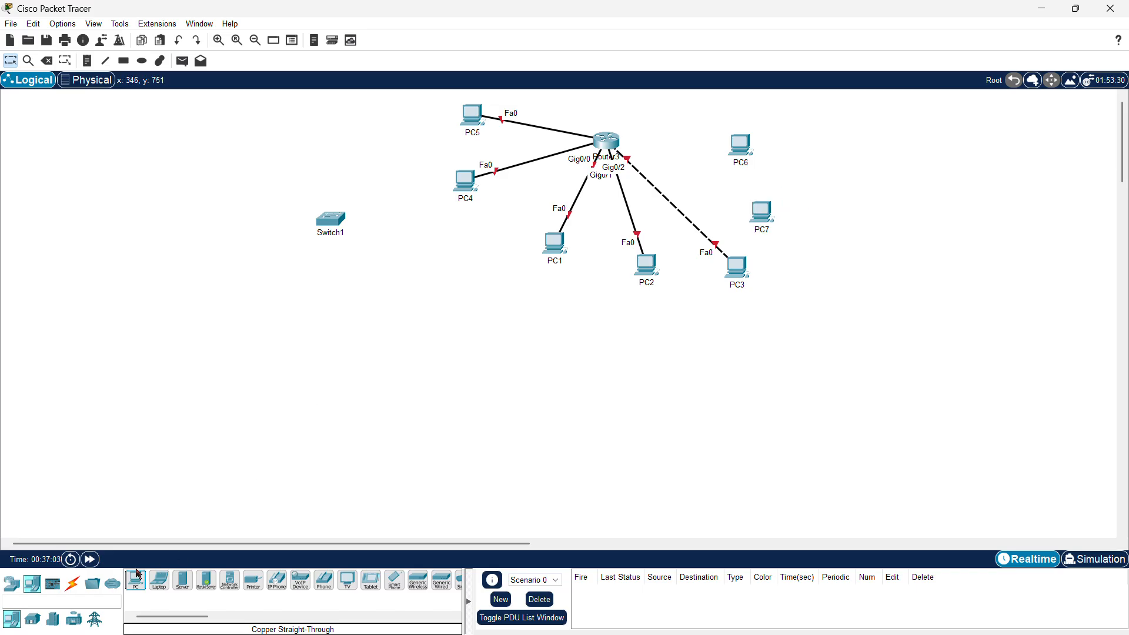
Try to connect PC6's FastEthernet0 port to Router3 with a copper straight-through cable
{"action": "left_click", "coordinate": [80, 584]}
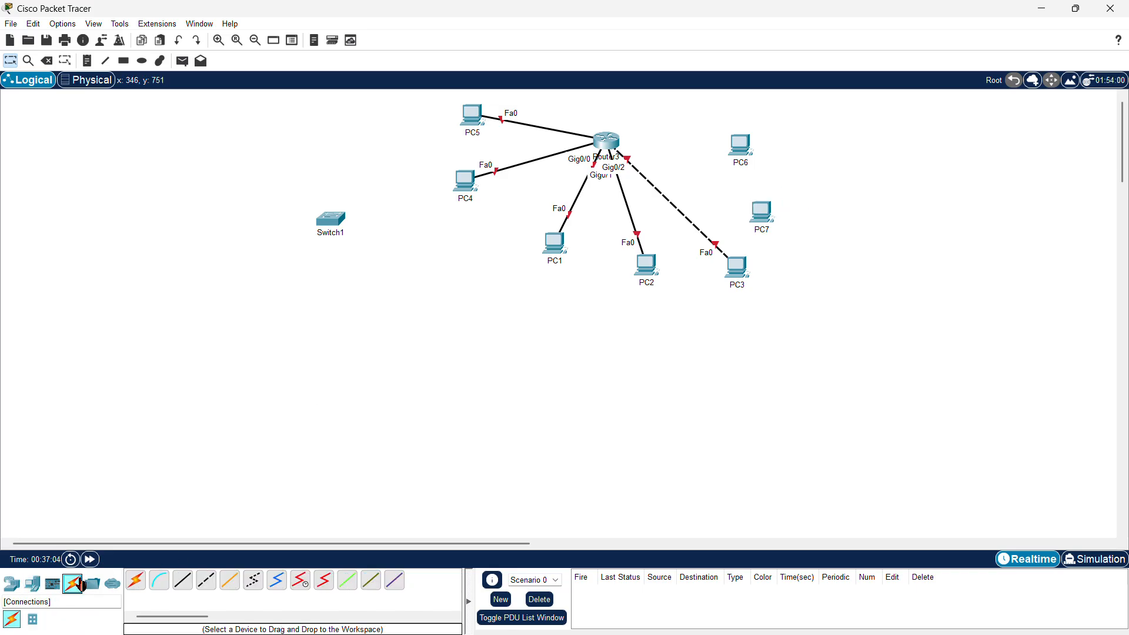
{"action": "left_click", "coordinate": [183, 582]}
{"action": "left_click", "coordinate": [742, 146]}
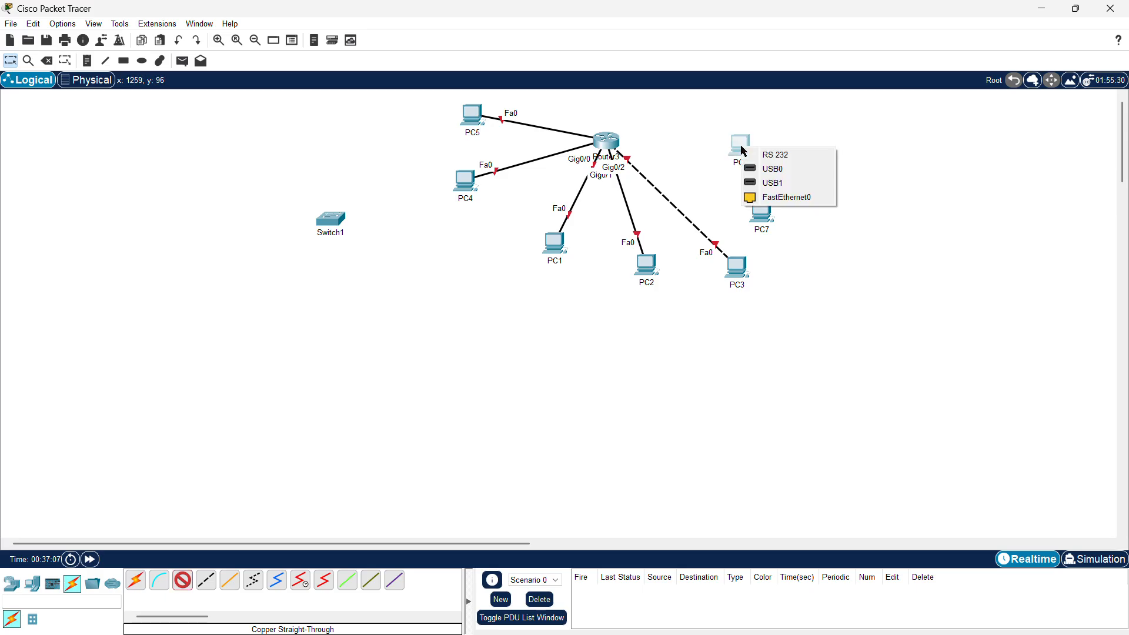
{"action": "left_click", "coordinate": [760, 200]}
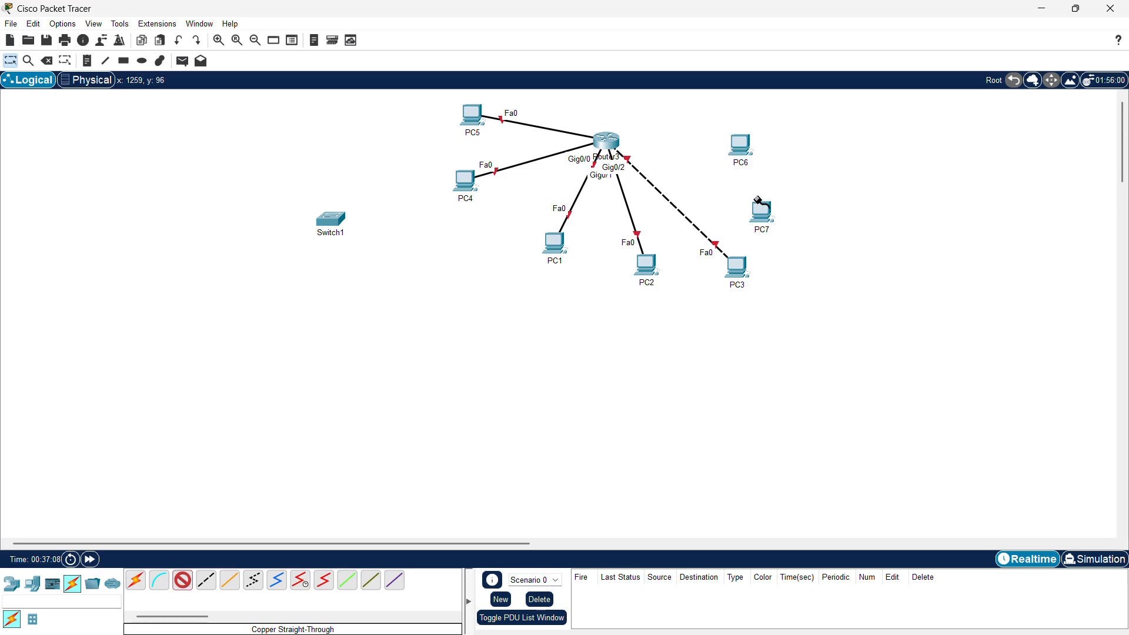
{"action": "left_click", "coordinate": [609, 142]}
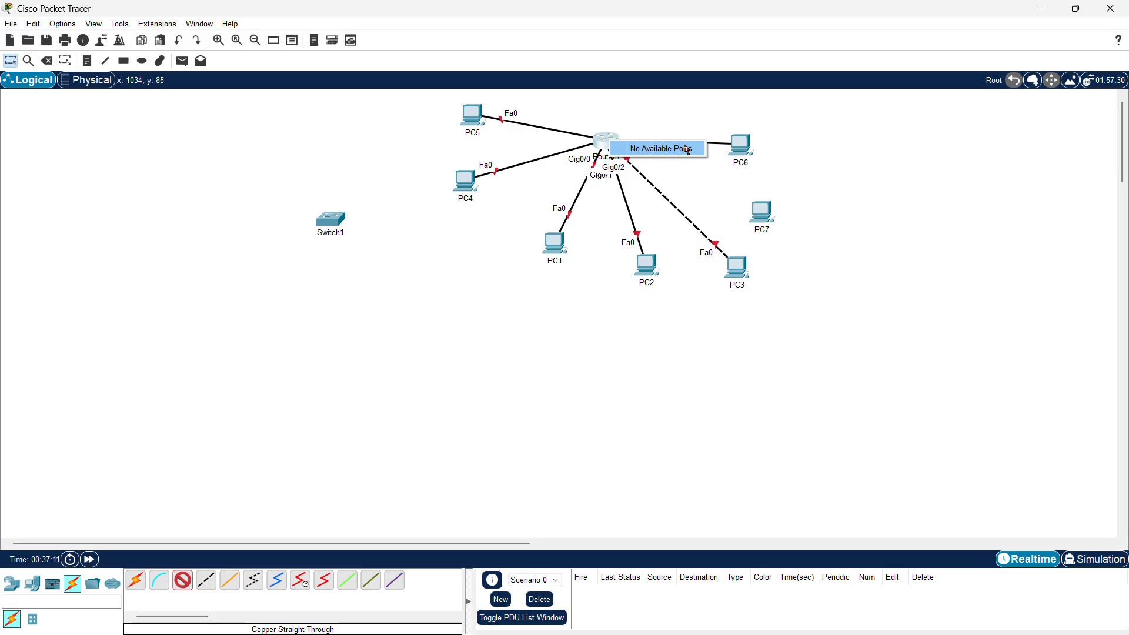
{"action": "left_click", "coordinate": [545, 294]}
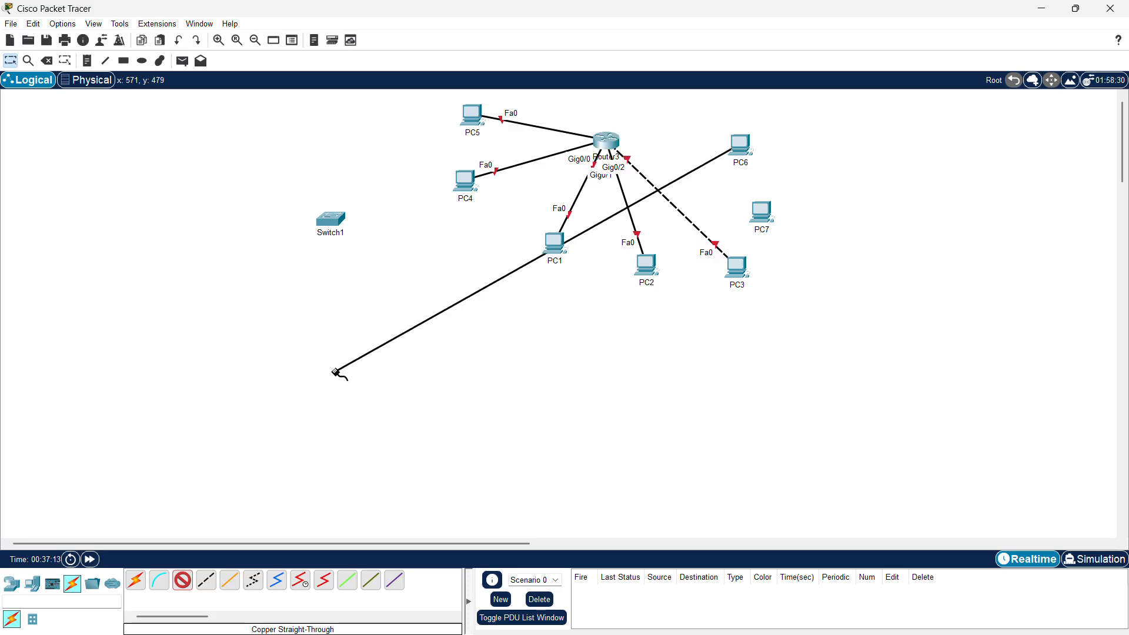
{"action": "left_click", "coordinate": [183, 581]}
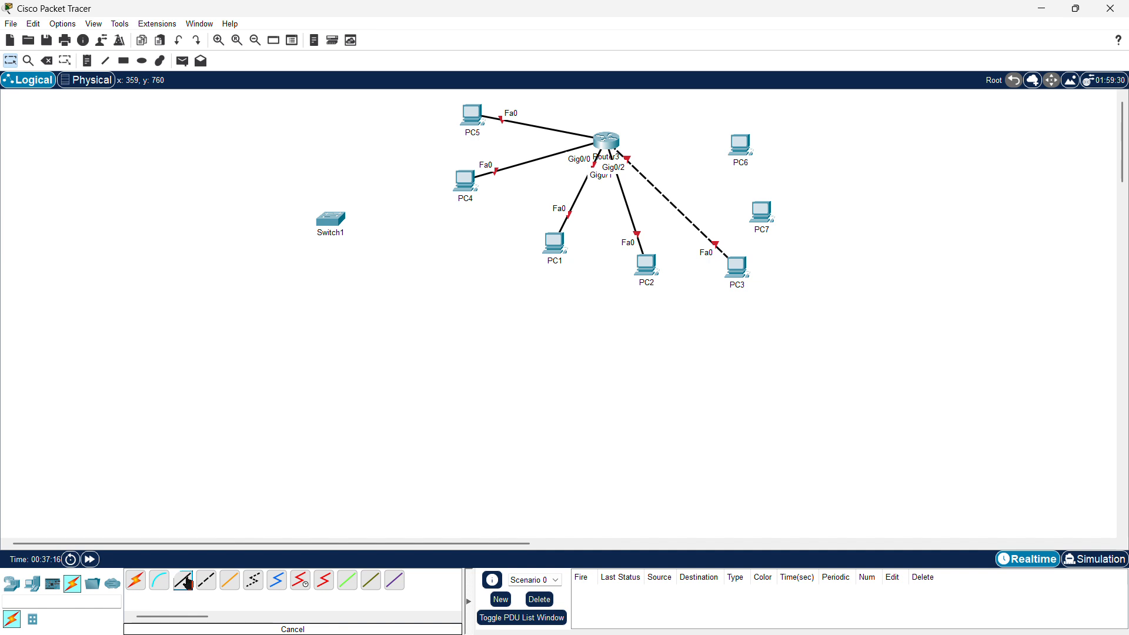
Move PC6 and PC7 side by side below Switch1 and undo the last change
{"action": "left_click_drag", "start_coordinate": [744, 144], "coordinate": [372, 329]}
{"action": "left_click_drag", "start_coordinate": [776, 212], "coordinate": [302, 315]}
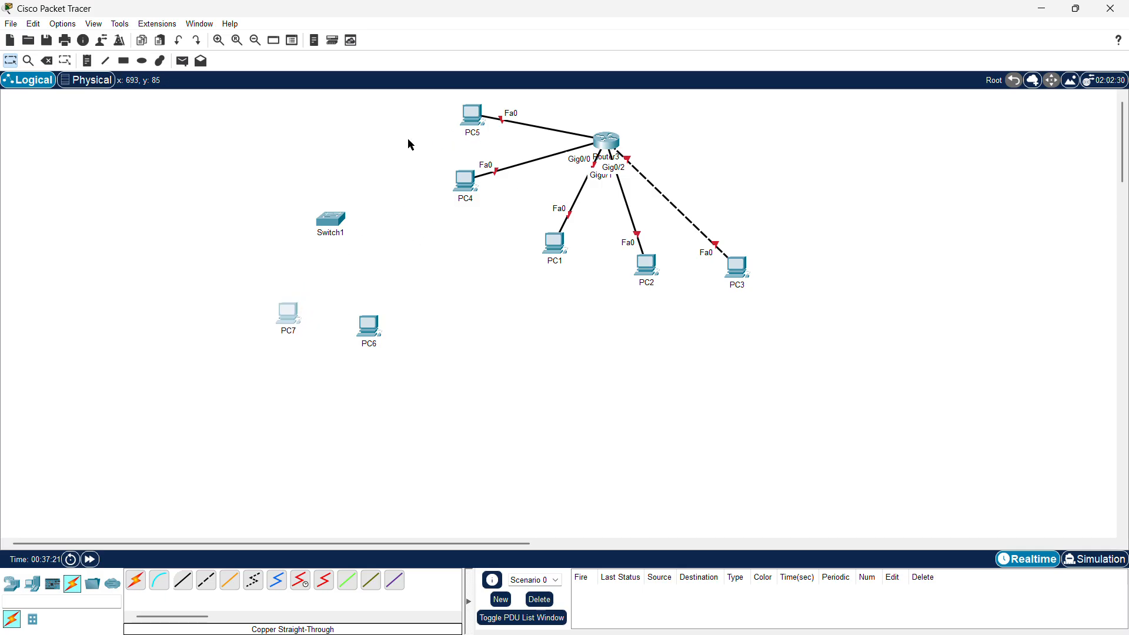
{"action": "left_click", "coordinate": [179, 41]}
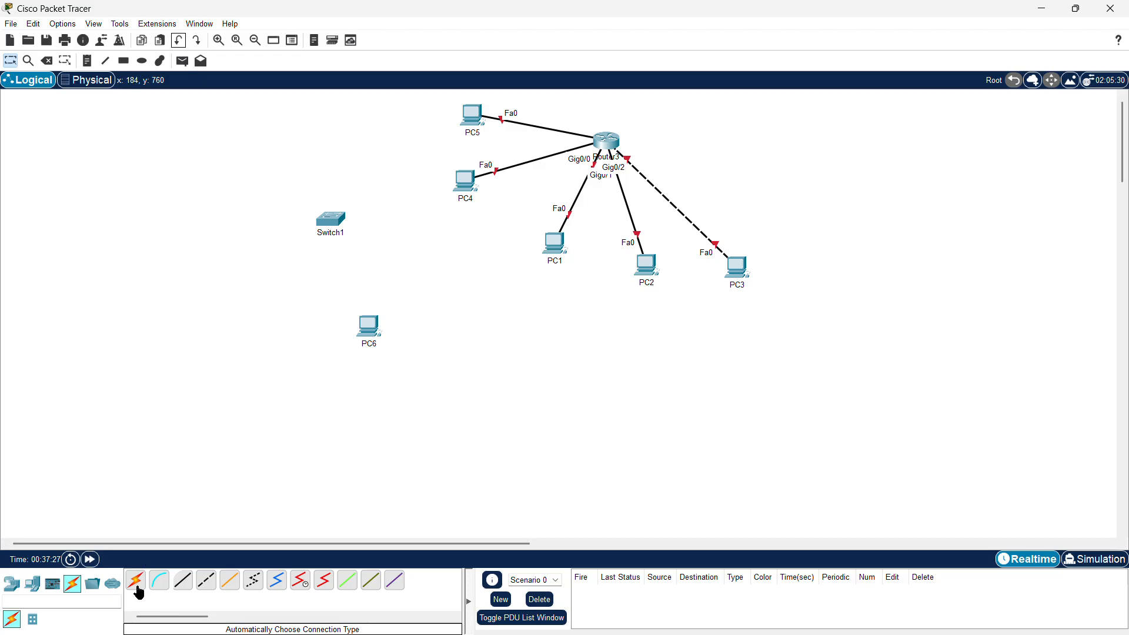
Add a replacement PC to the left of PC6, below Switch1
{"action": "left_click", "coordinate": [32, 584]}
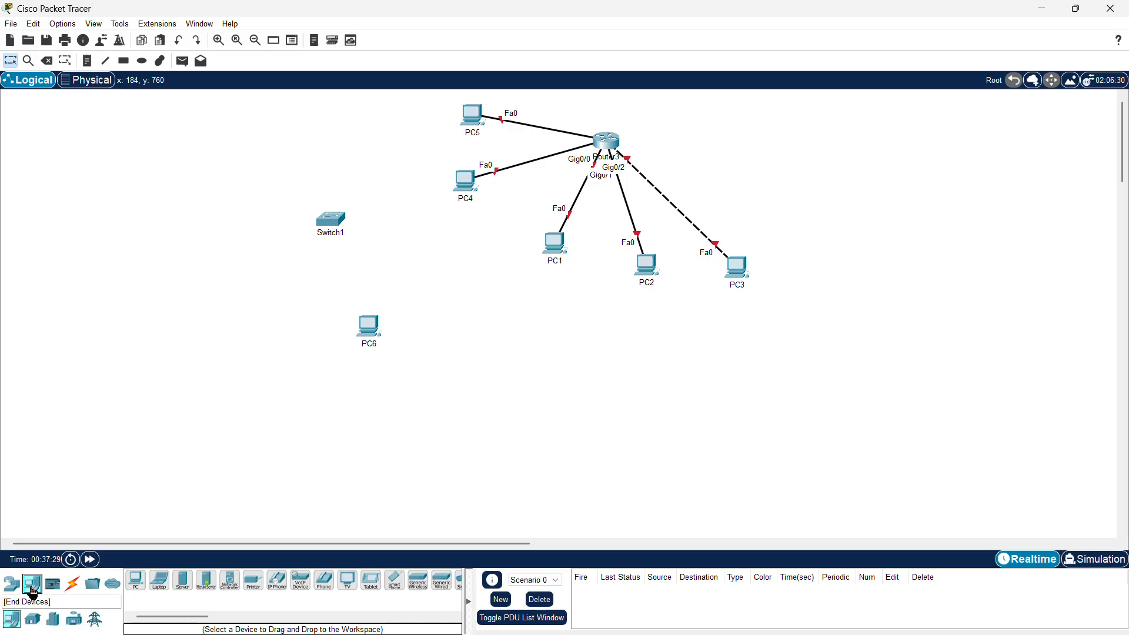
{"action": "left_click", "coordinate": [134, 592]}
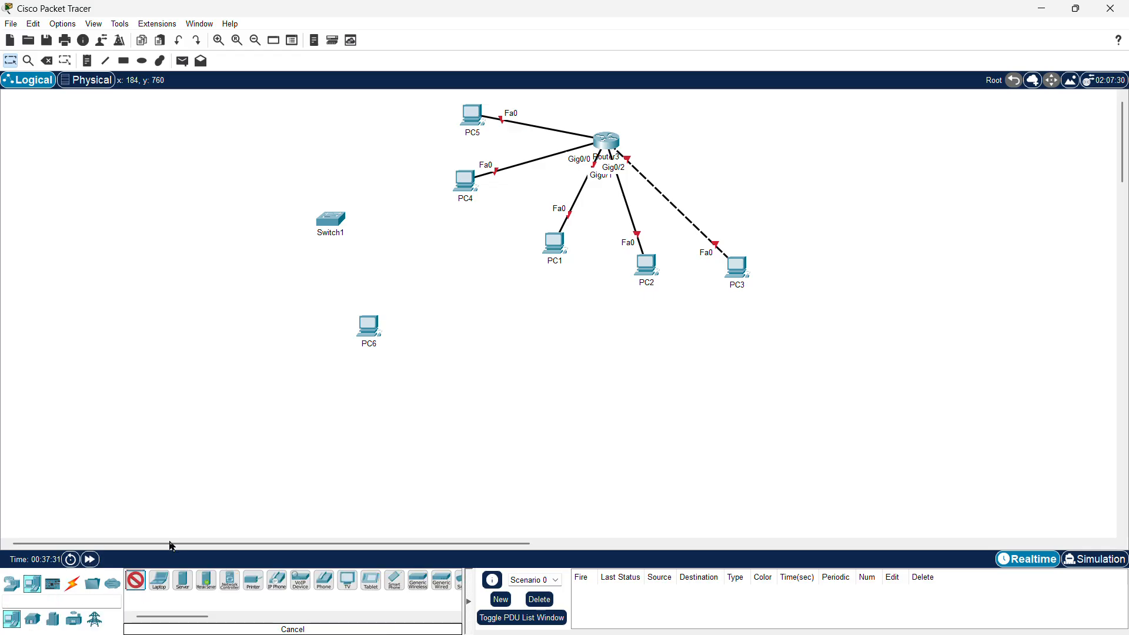
{"action": "left_click", "coordinate": [284, 323]}
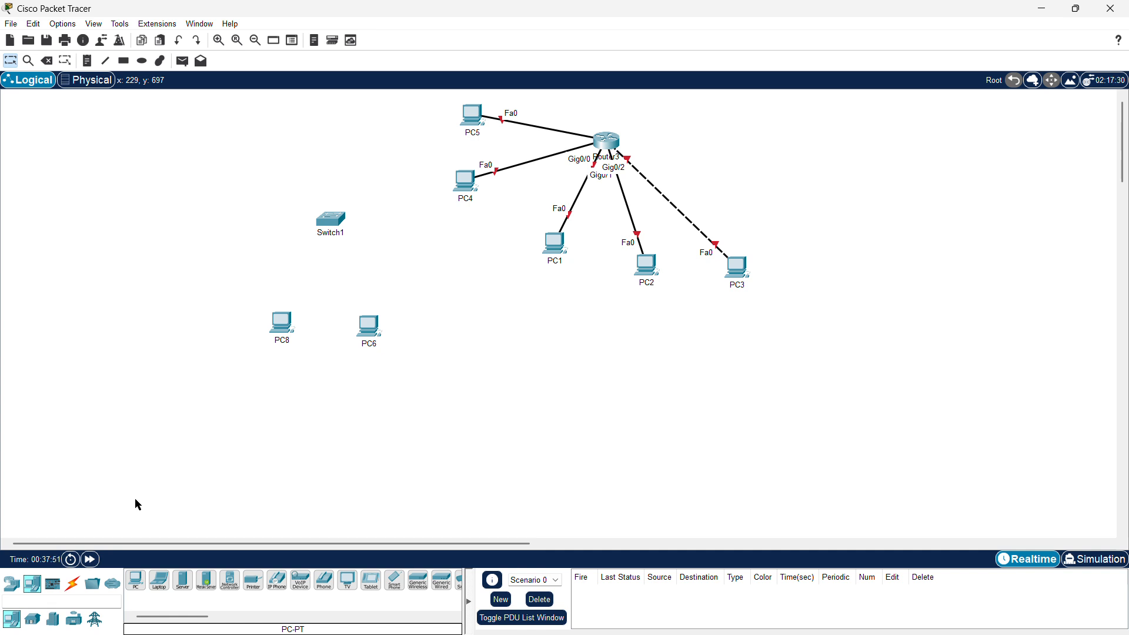
Add six more PCs around Switch1: five in an arc along its left side and one to the right of PC6
{"action": "left_click", "coordinate": [138, 582]}
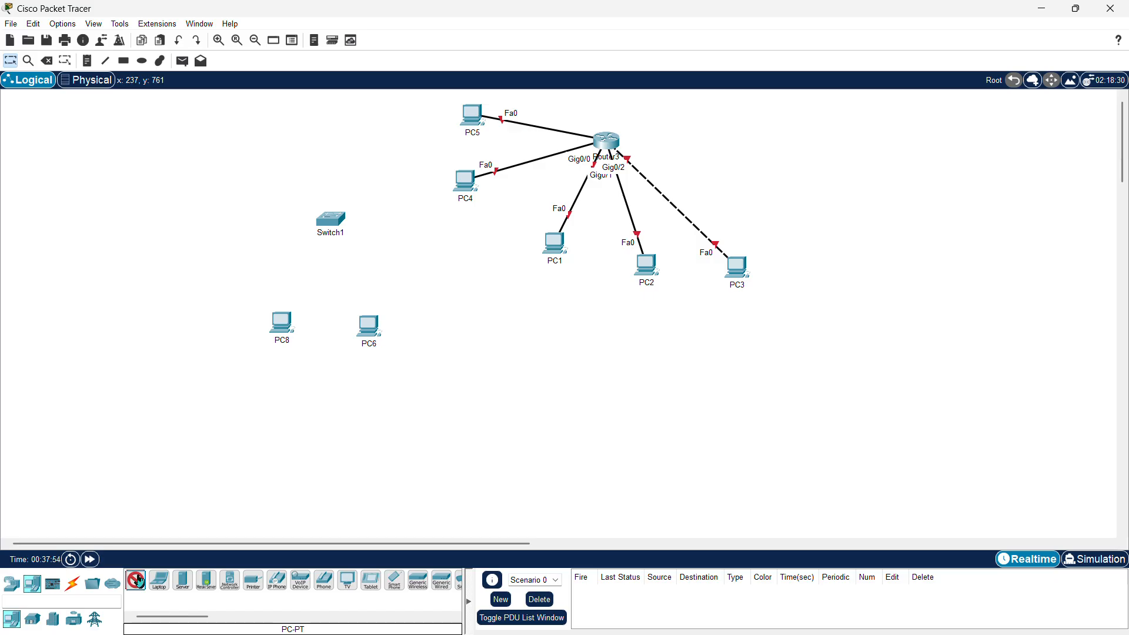
{"action": "left_click", "coordinate": [221, 305]}
{"action": "left_click", "coordinate": [177, 270]}
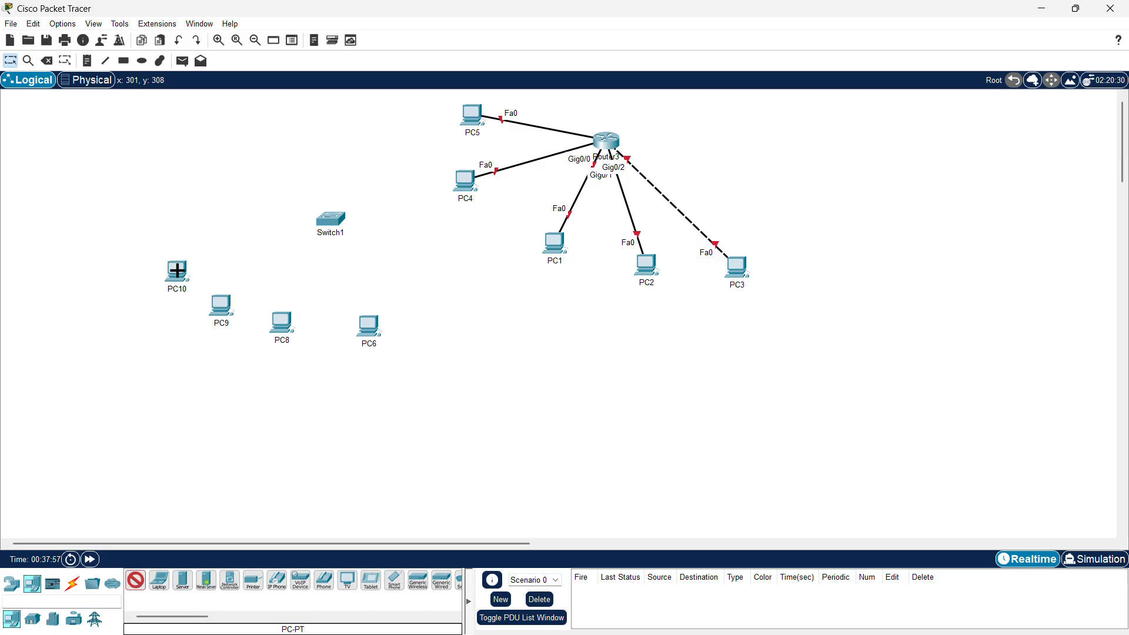
{"action": "left_click", "coordinate": [158, 207]}
{"action": "left_click", "coordinate": [159, 158]}
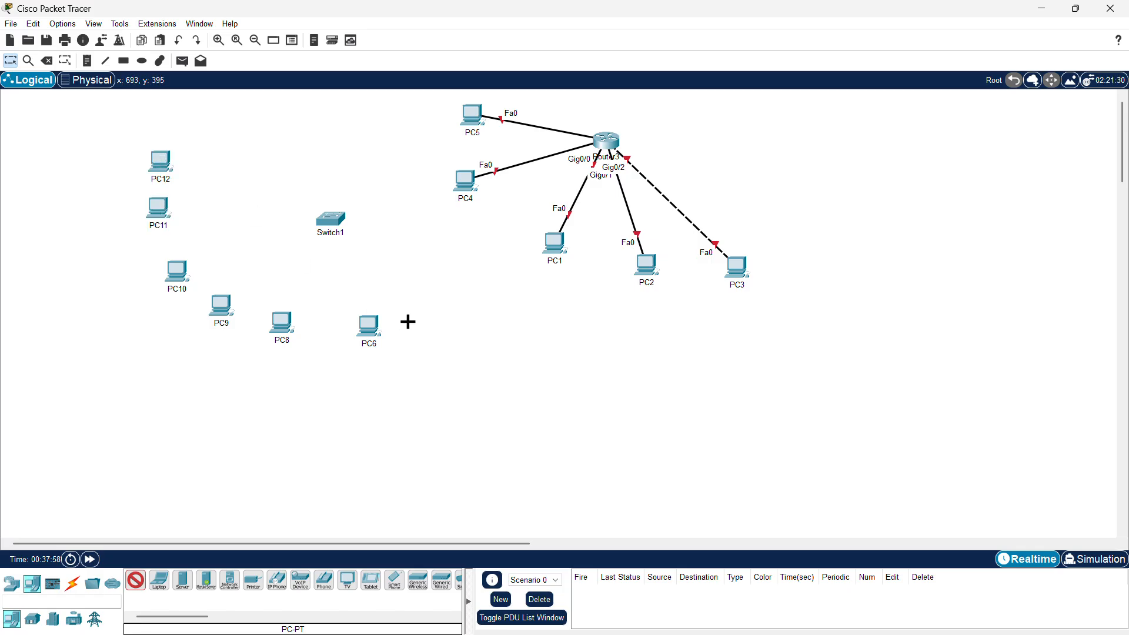
{"action": "left_click", "coordinate": [429, 328]}
{"action": "left_click", "coordinate": [209, 130]}
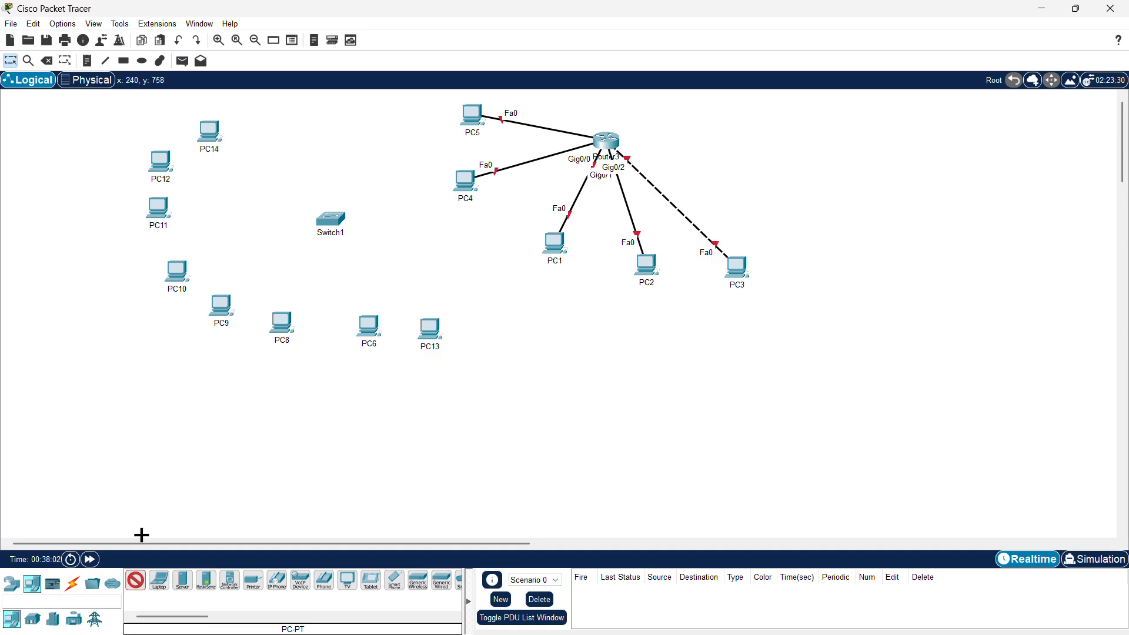
{"action": "left_click", "coordinate": [139, 585]}
Connect PC14's FastEthernet0 port to Switch1's FastEthernet0/1 port with a copper straight-through cable
{"action": "left_click", "coordinate": [71, 585]}
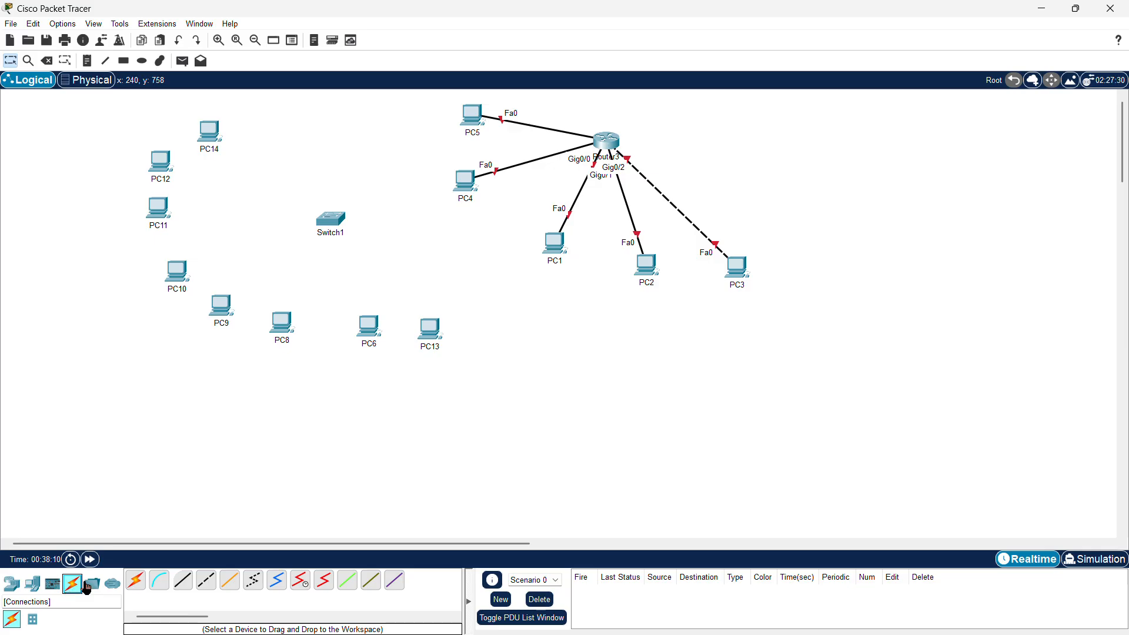
{"action": "left_click", "coordinate": [183, 582]}
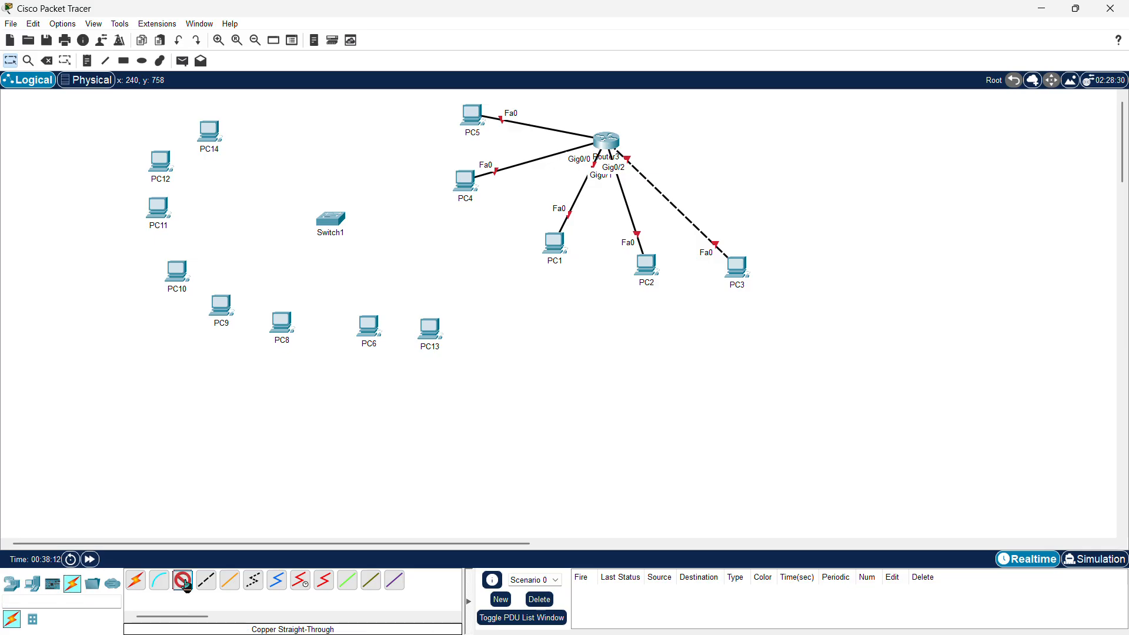
{"action": "left_click", "coordinate": [214, 141]}
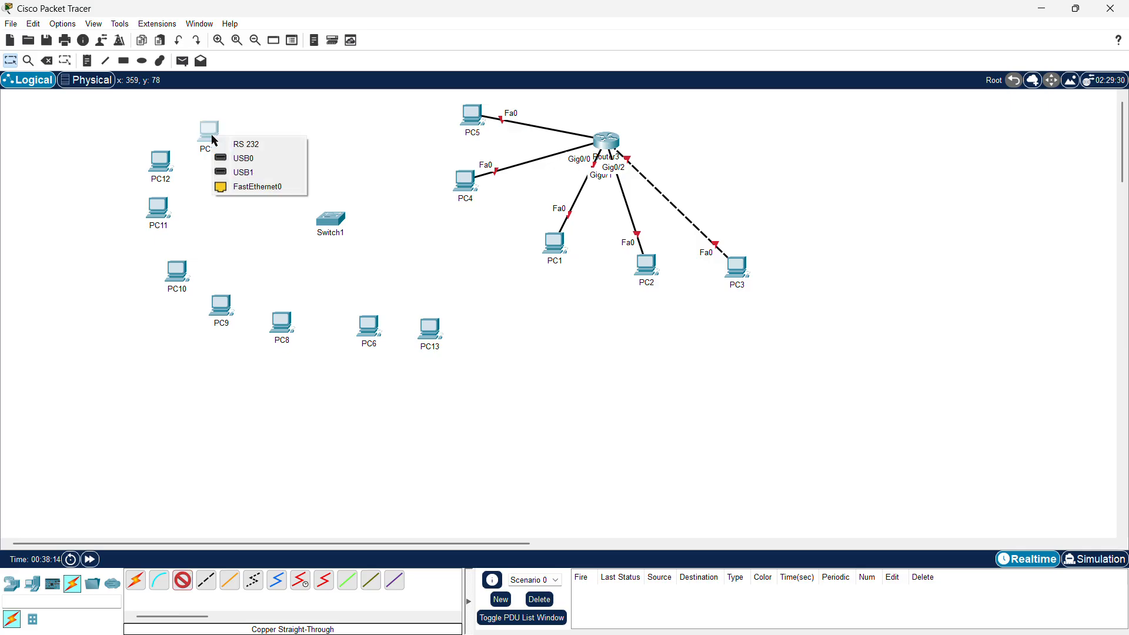
{"action": "left_click", "coordinate": [238, 186]}
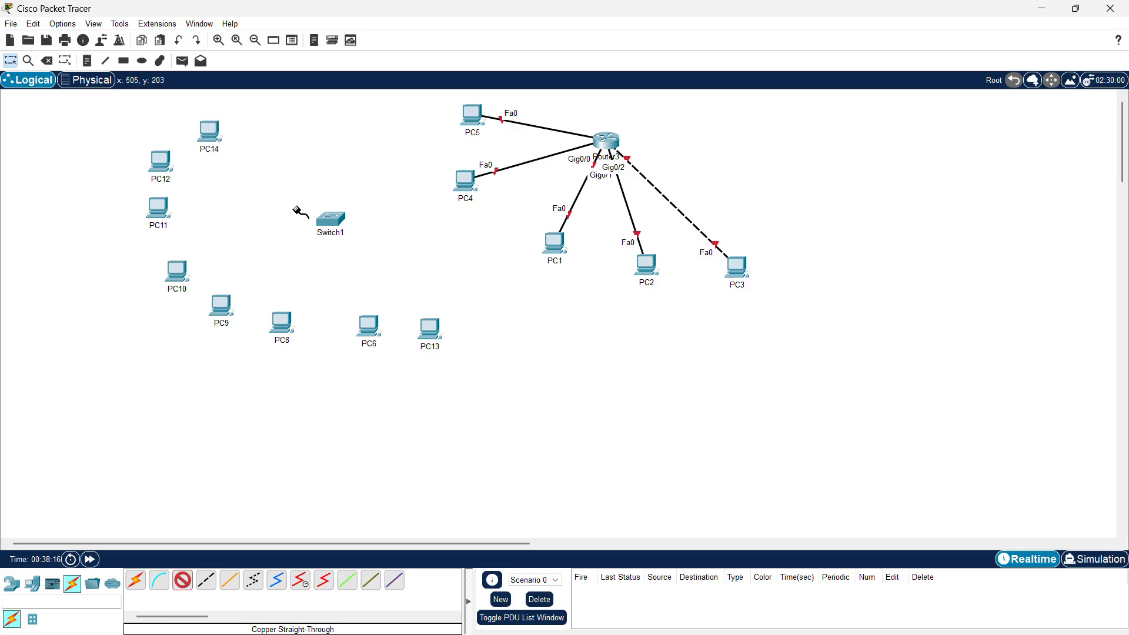
{"action": "left_click", "coordinate": [329, 219]}
{"action": "left_click", "coordinate": [351, 241]}
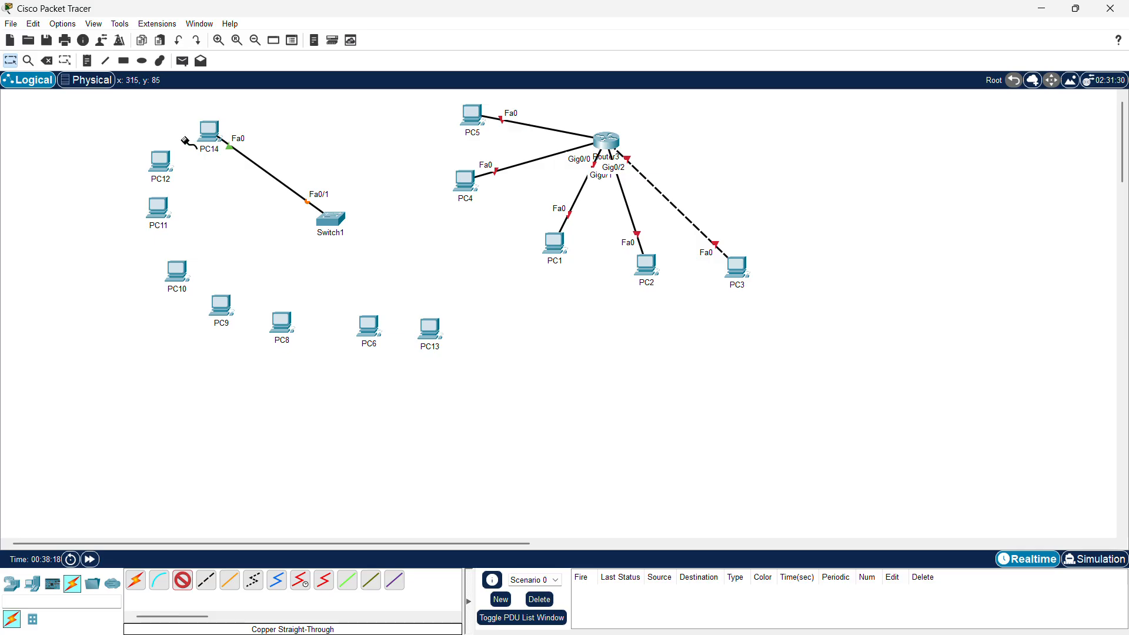
Connect PC12's FastEthernet0 port to Switch1's FastEthernet0/2 port with a copper straight-through cable
{"action": "left_click", "coordinate": [161, 159]}
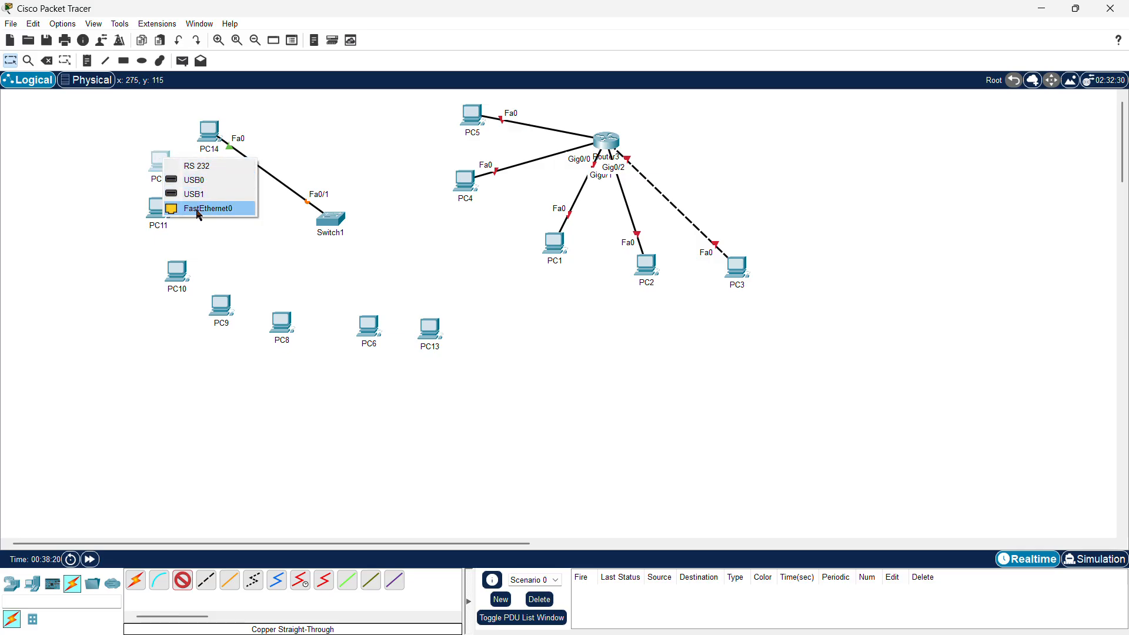
{"action": "left_click", "coordinate": [200, 209]}
{"action": "left_click", "coordinate": [327, 222]}
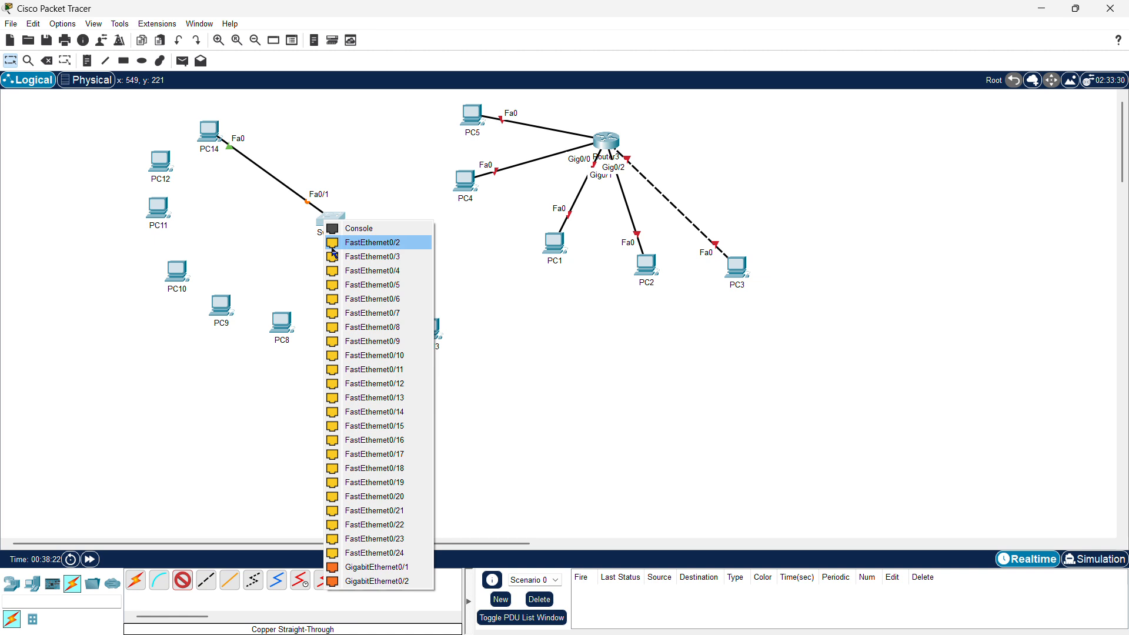
{"action": "left_click", "coordinate": [333, 247]}
Connect PC11's FastEthernet0 port to Switch1's FastEthernet0/3 port with a copper straight-through cable
{"action": "left_click", "coordinate": [158, 212]}
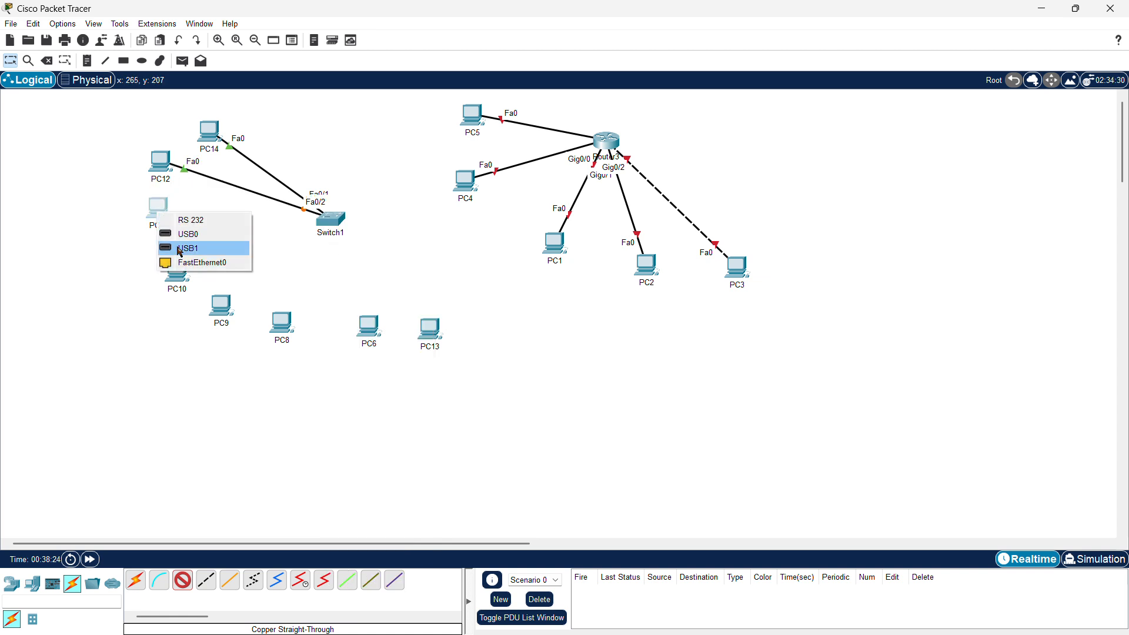
{"action": "left_click", "coordinate": [180, 263]}
{"action": "left_click", "coordinate": [335, 227]}
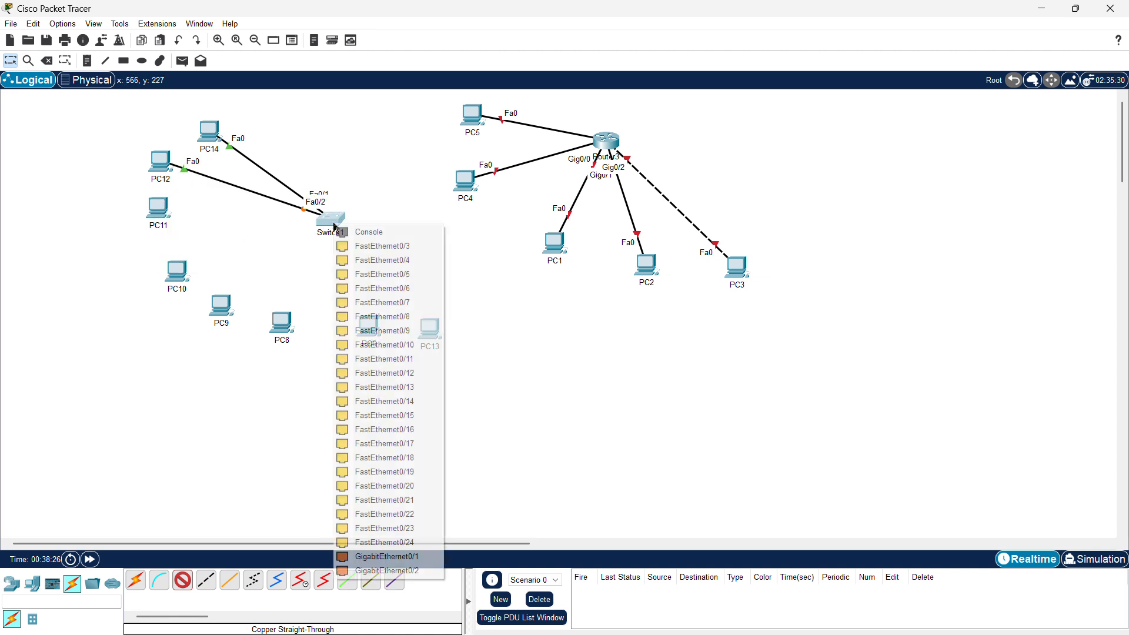
{"action": "left_click", "coordinate": [352, 251]}
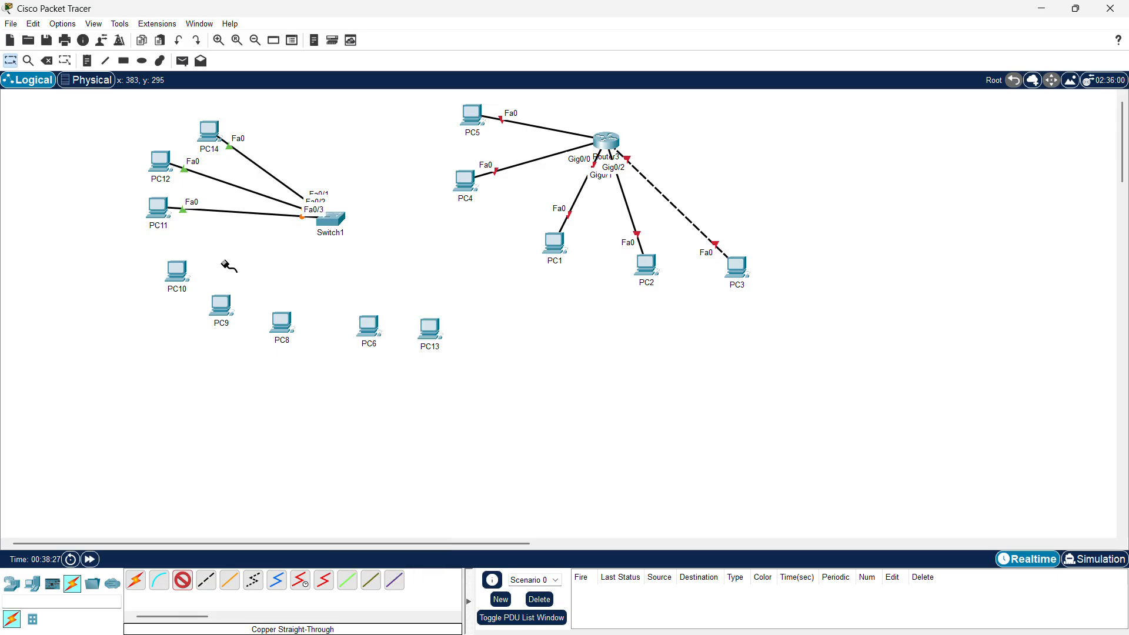
Connect PC10's FastEthernet0 port to Switch1's FastEthernet0/4 port with a copper straight-through cable
{"action": "left_click", "coordinate": [177, 271]}
{"action": "left_click", "coordinate": [215, 322]}
{"action": "left_click", "coordinate": [333, 224]}
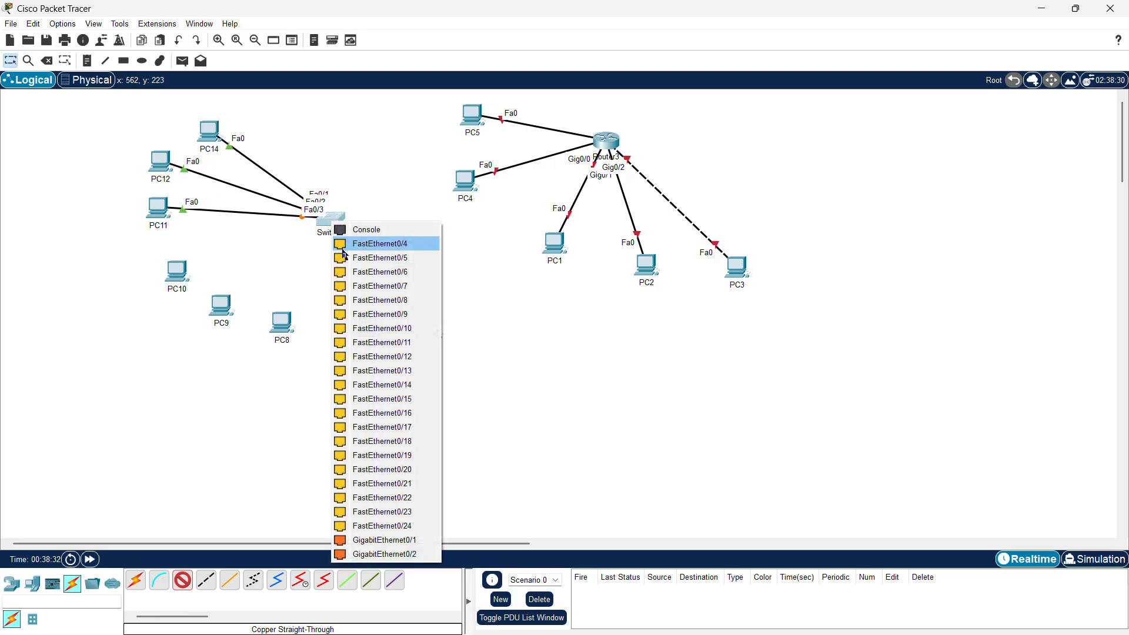
{"action": "left_click", "coordinate": [364, 243]}
Connect PC9's FastEthernet0 port to Switch1's FastEthernet0/5 port with a copper straight-through cable
{"action": "left_click", "coordinate": [231, 303]}
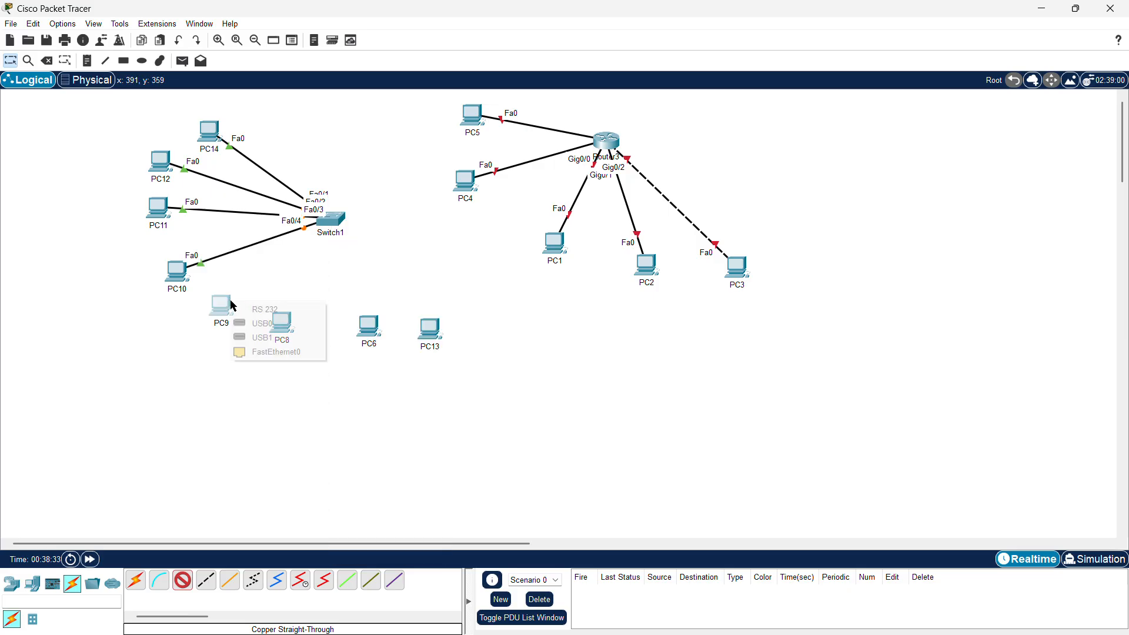
{"action": "left_click", "coordinate": [271, 352]}
{"action": "left_click", "coordinate": [330, 222]}
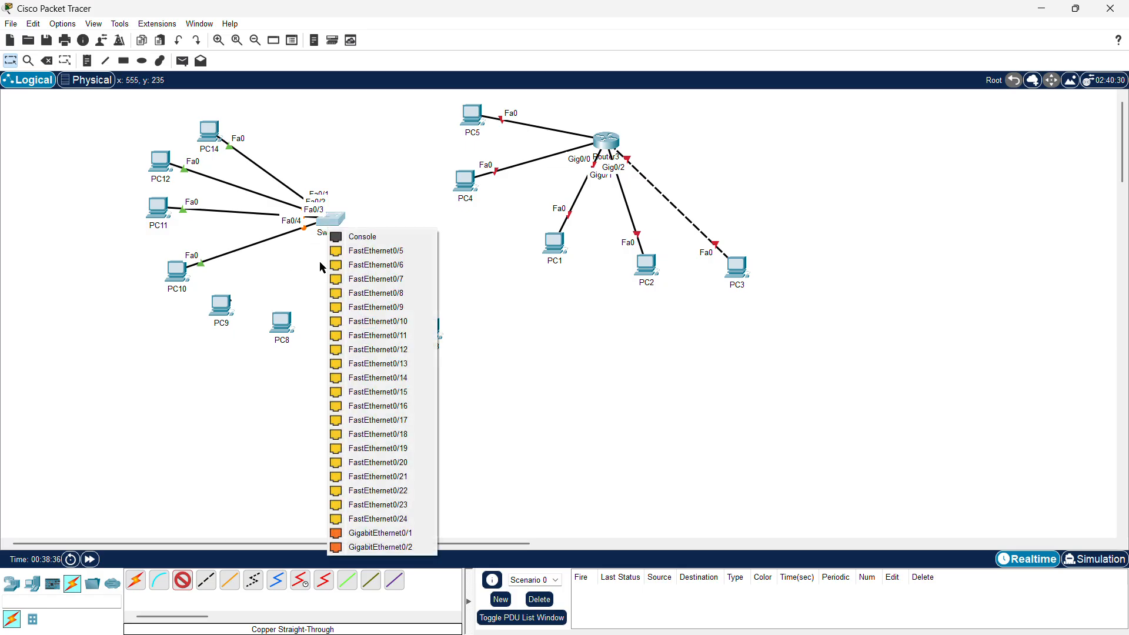
{"action": "left_click", "coordinate": [359, 255]}
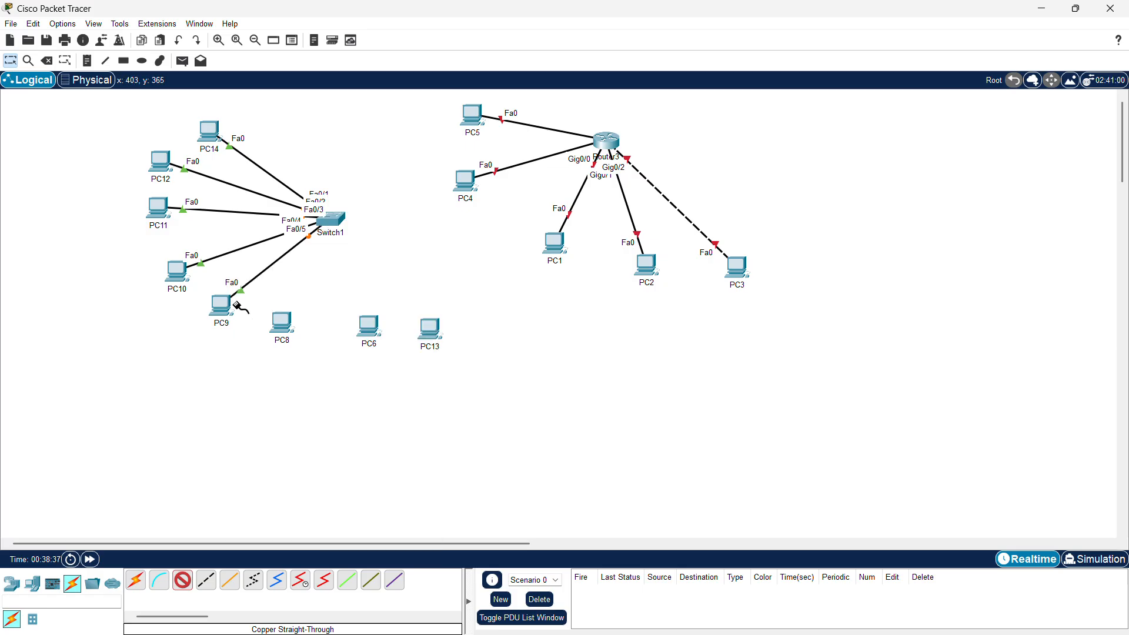
Connect PC8's FastEthernet0 port to Switch1's FastEthernet0/6 port with a copper straight-through cable
{"action": "left_click", "coordinate": [281, 323]}
{"action": "left_click", "coordinate": [307, 374]}
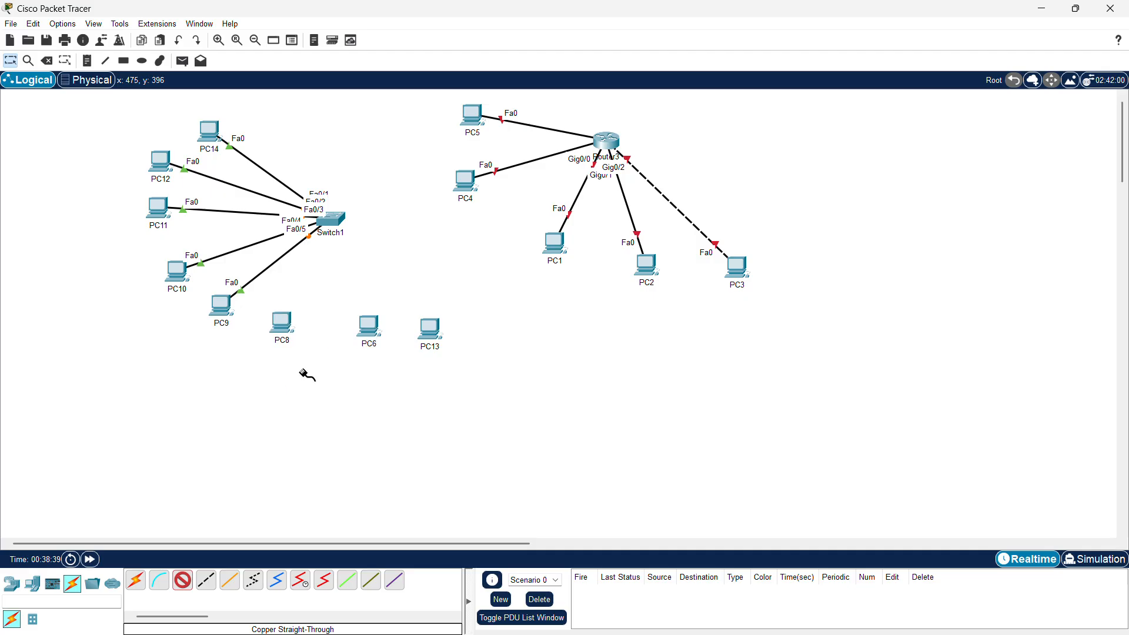
{"action": "left_click", "coordinate": [335, 230]}
{"action": "left_click", "coordinate": [347, 242]}
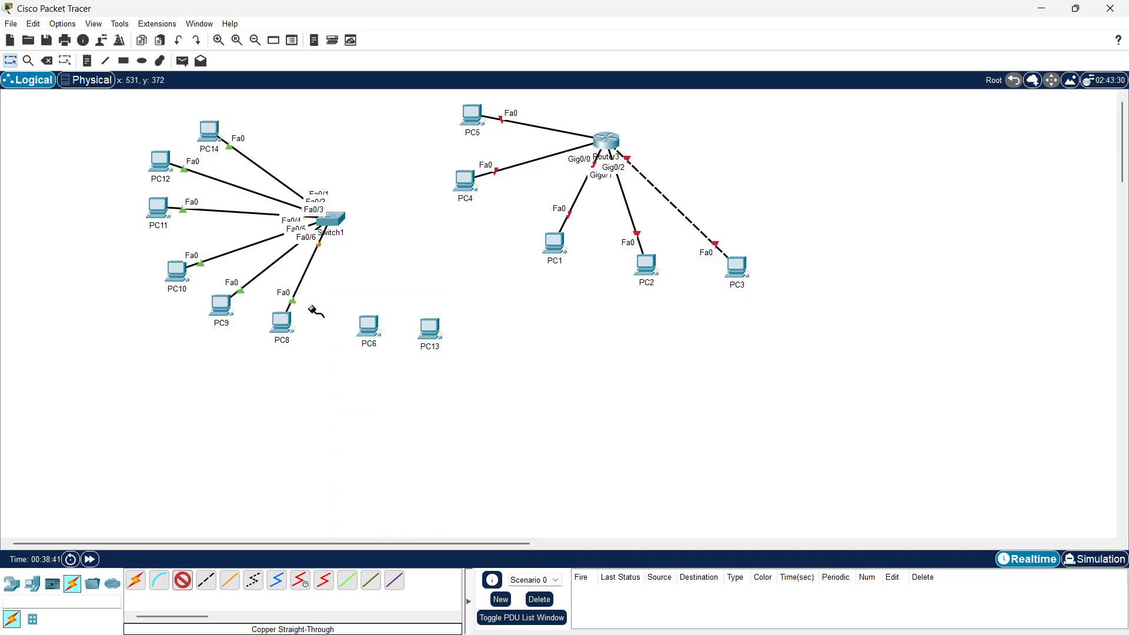
Start a copper straight-through cable connection from PC6
{"action": "left_click", "coordinate": [364, 327]}
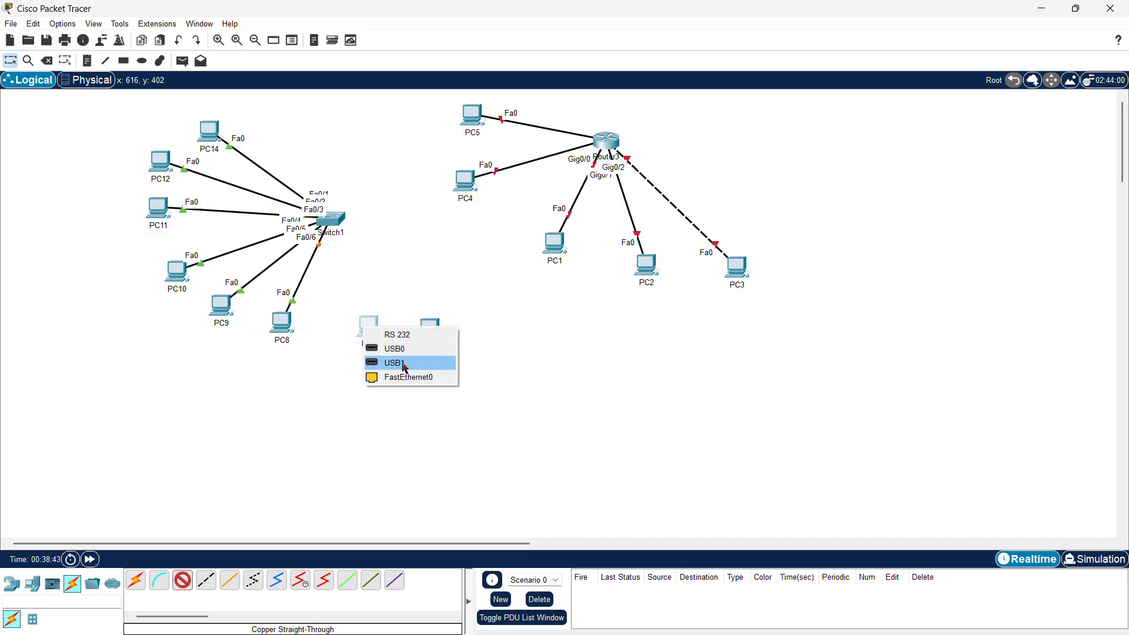
Connect the FastEthernet0 ports of PC6 and PC13 to Switch1's FastEthernet0/7 and FastEthernet0/8 with copper straight-through cables
{"action": "left_click", "coordinate": [397, 380]}
{"action": "left_click", "coordinate": [331, 221]}
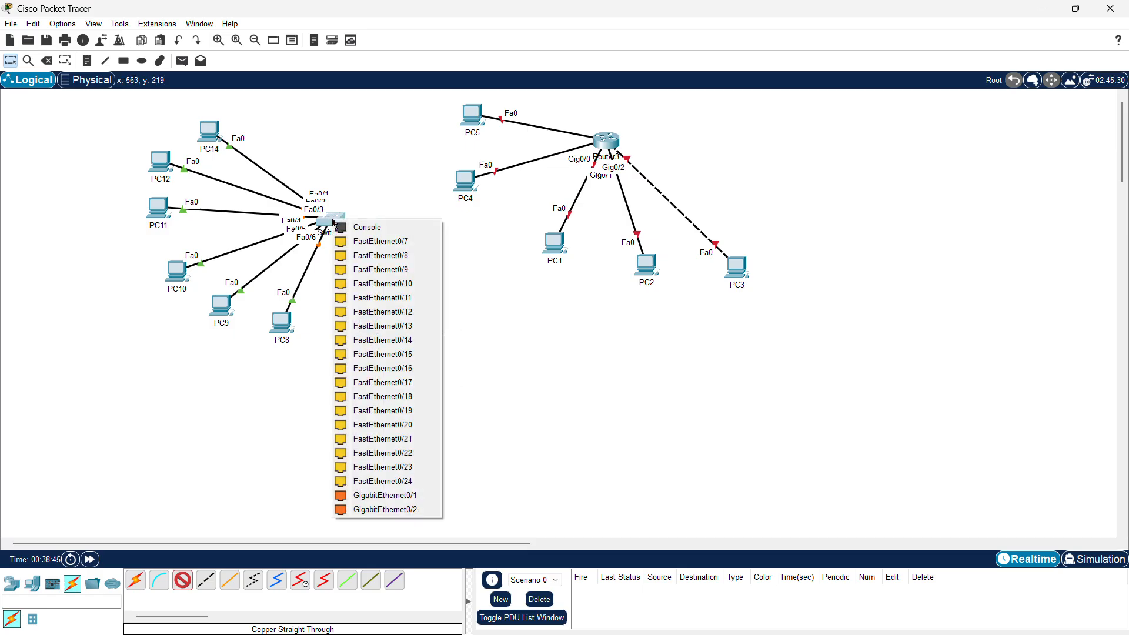
{"action": "left_click", "coordinate": [357, 249]}
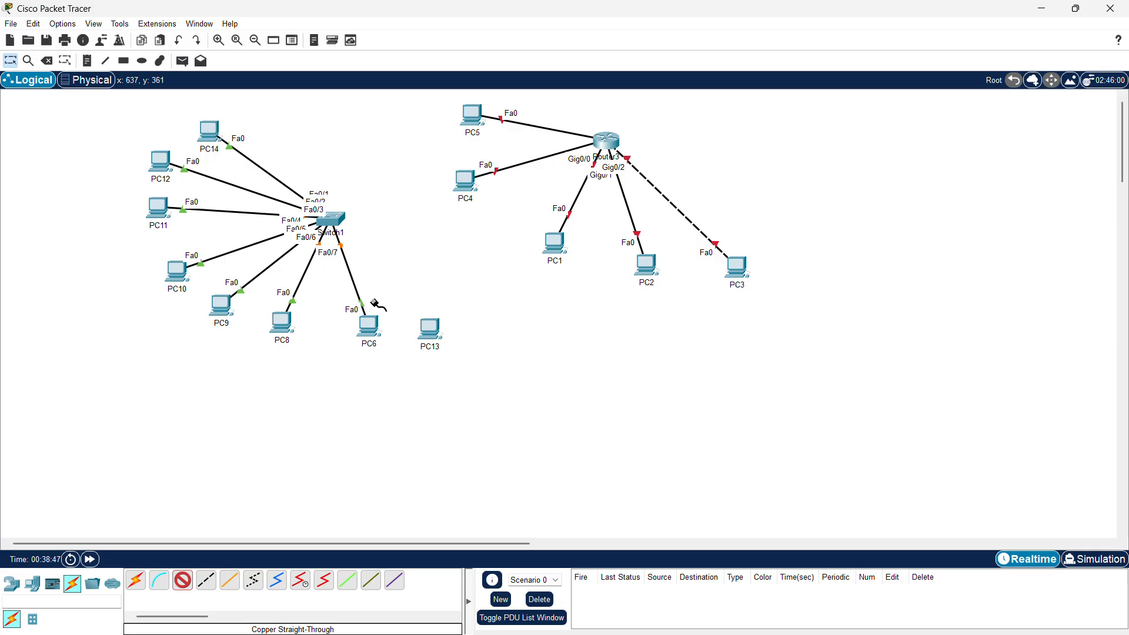
{"action": "left_click", "coordinate": [430, 327]}
{"action": "left_click", "coordinate": [447, 380]}
{"action": "left_click", "coordinate": [330, 221]}
{"action": "left_click", "coordinate": [344, 241]}
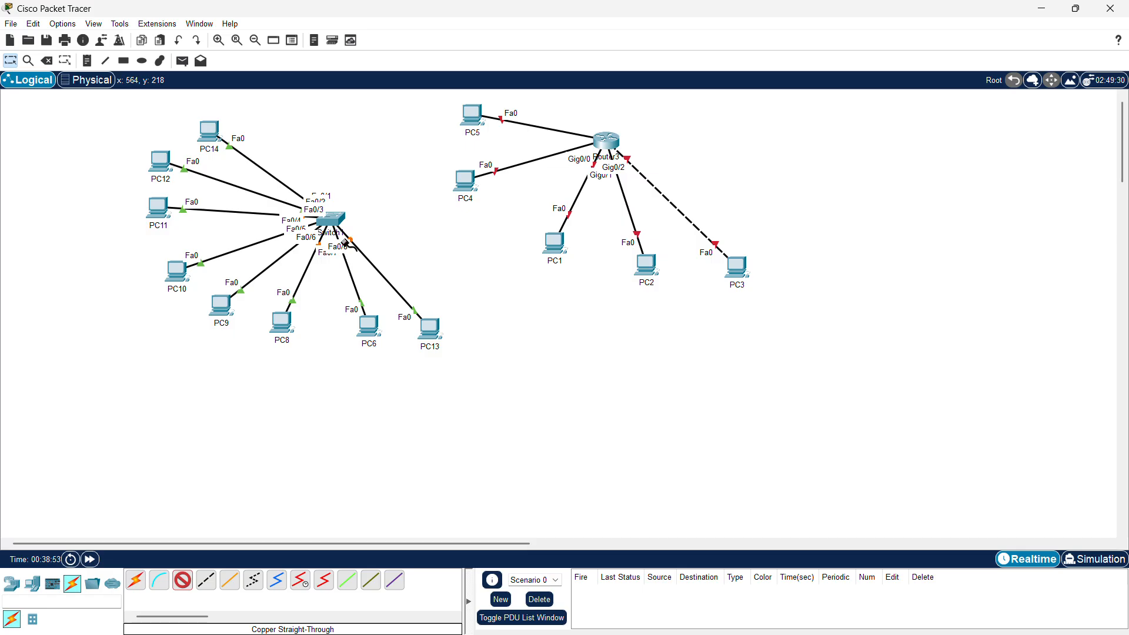
{"action": "left_click", "coordinate": [183, 583]}
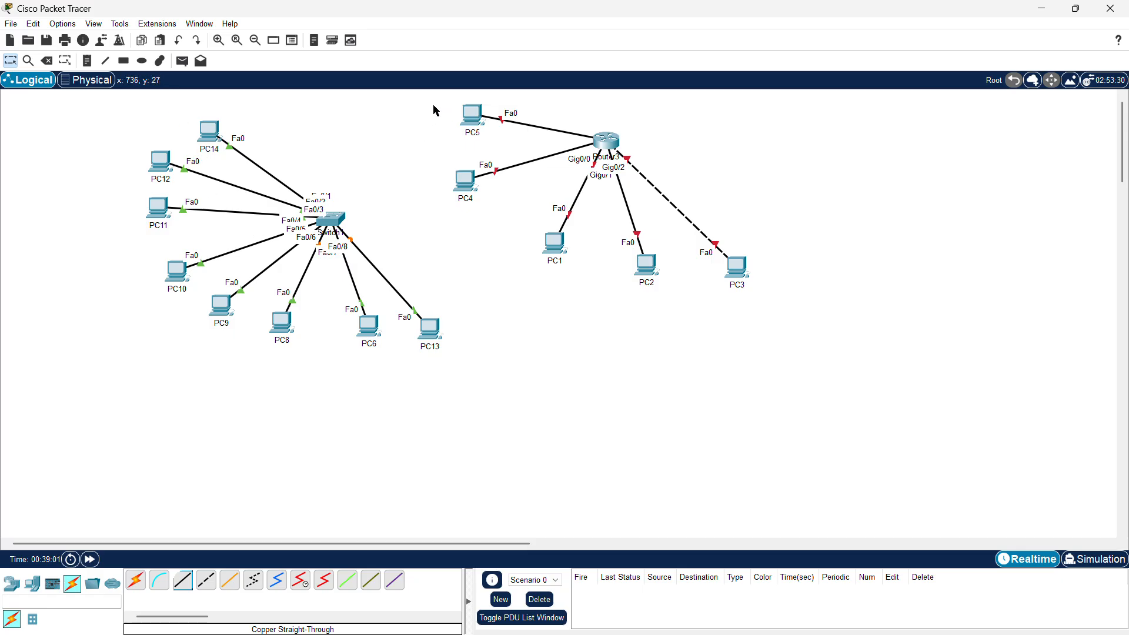
{"action": "left_click_drag", "start_coordinate": [830, 295], "coordinate": [442, 93]}
{"action": "left_click", "coordinate": [407, 200]}
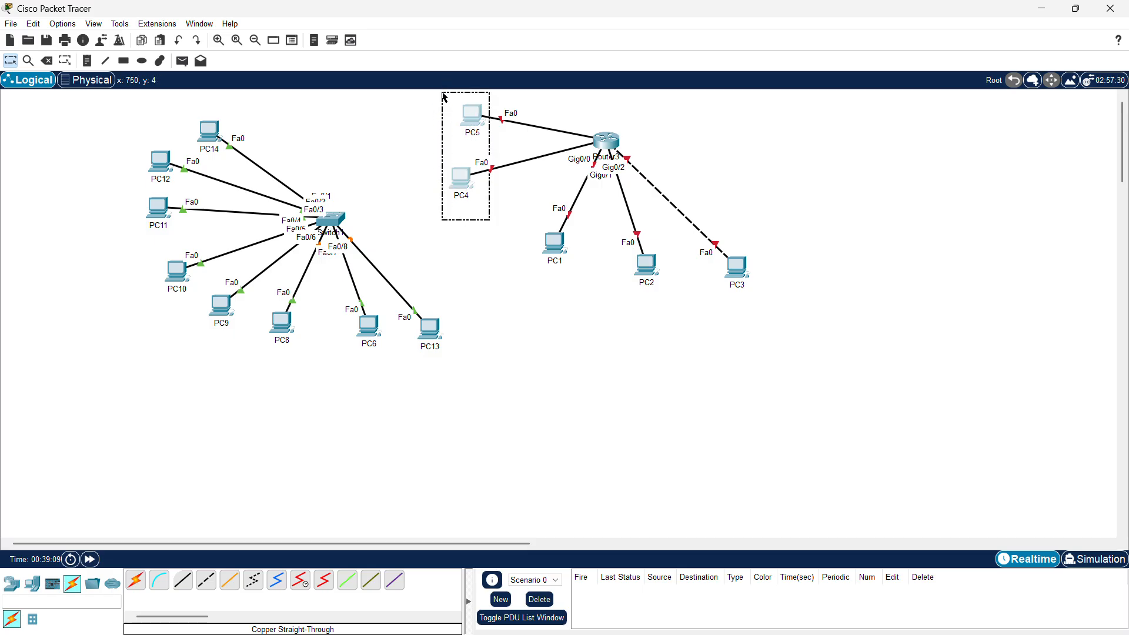
{"action": "left_click", "coordinate": [365, 136]}
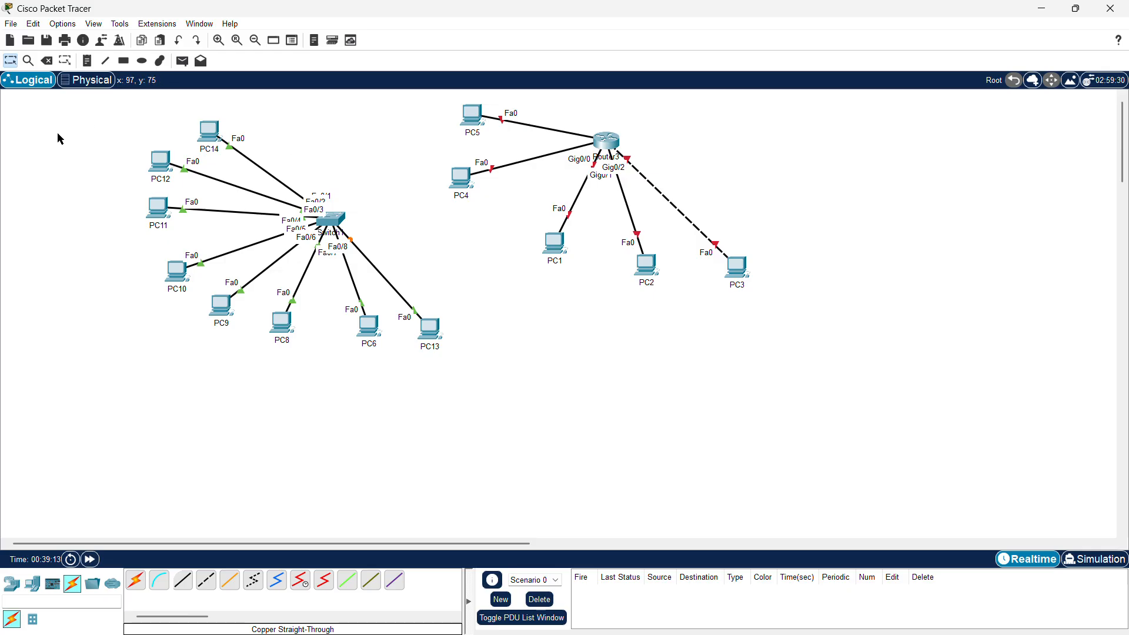
{"action": "left_click_drag", "start_coordinate": [57, 132], "coordinate": [459, 471]}
Delete PC5, PC4, PC3, PC2 and PC1, the computers attached to Router3
{"action": "left_click", "coordinate": [47, 61]}
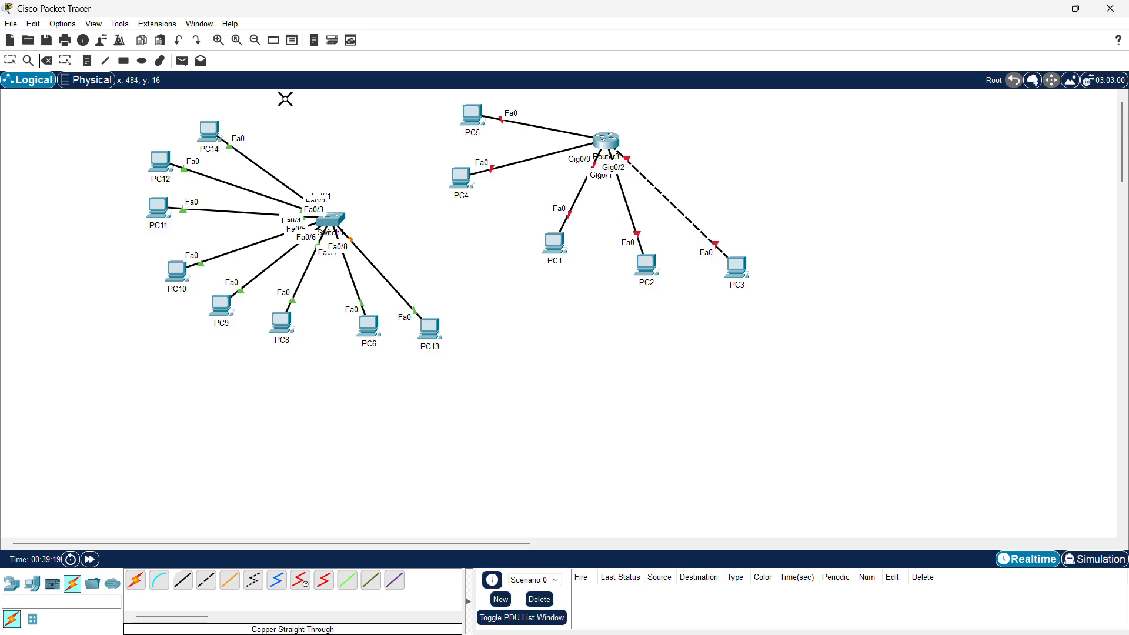
{"action": "left_click", "coordinate": [474, 117]}
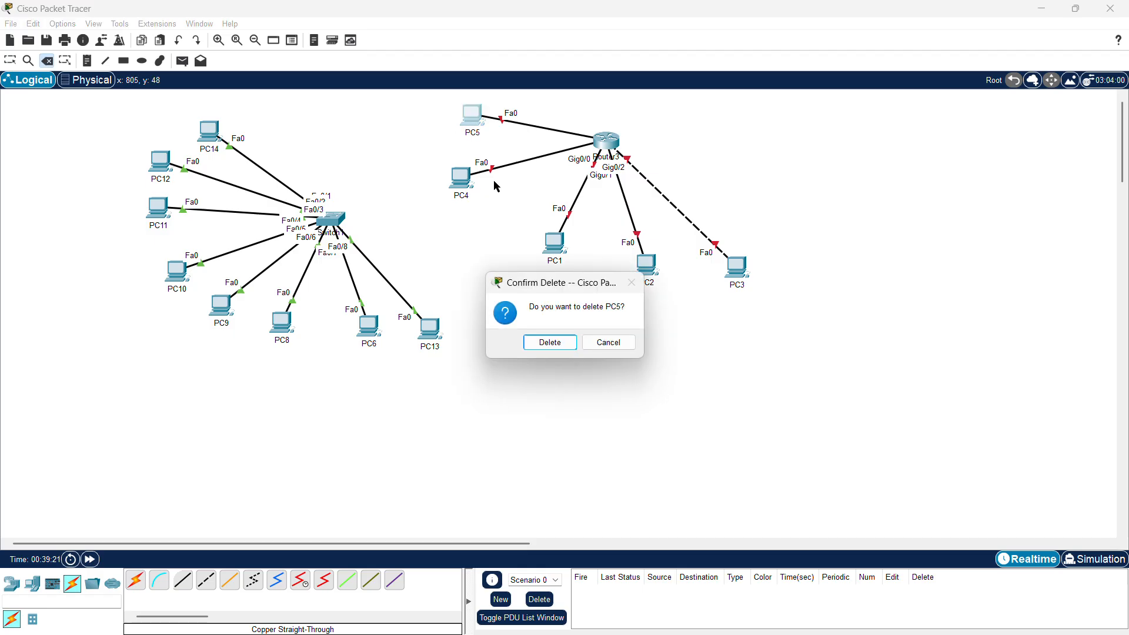
{"action": "left_click", "coordinate": [550, 343]}
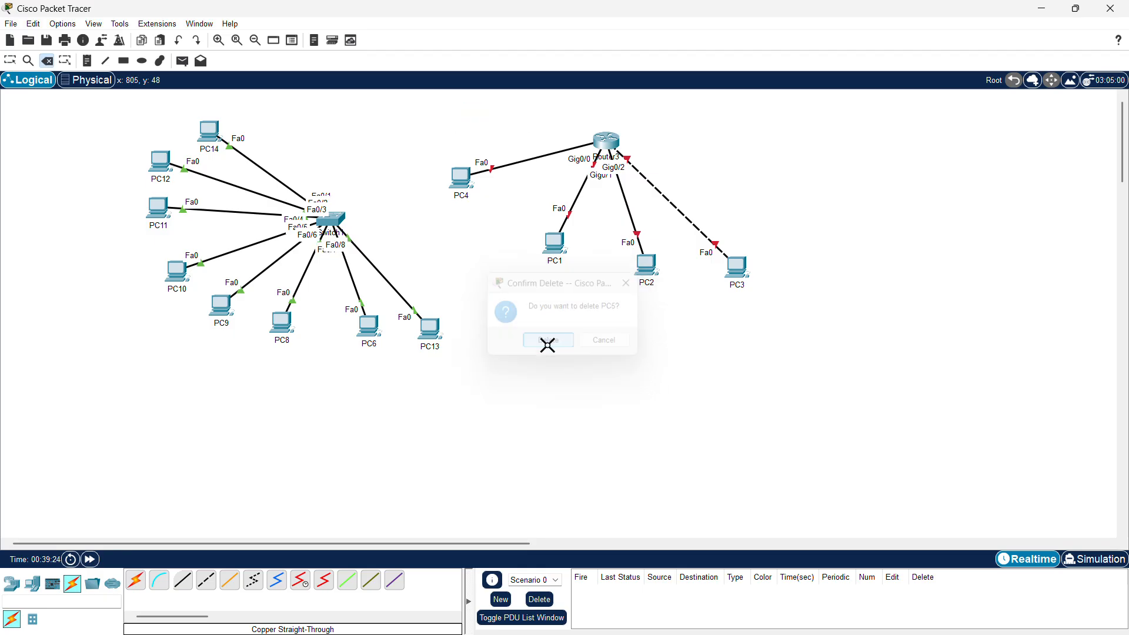
{"action": "left_click", "coordinate": [465, 183]}
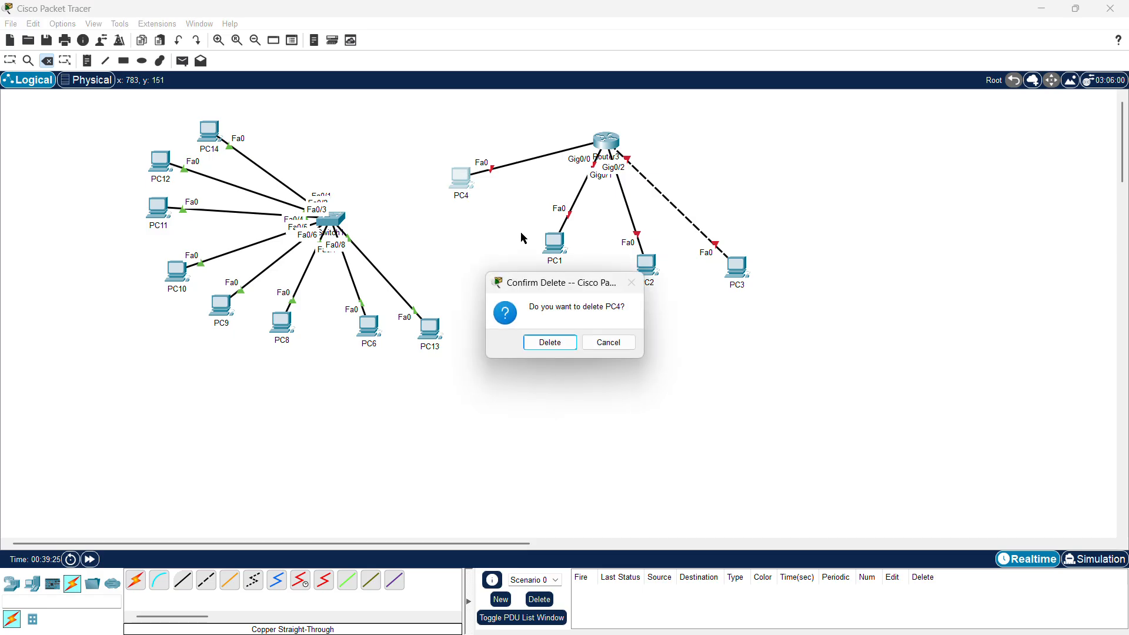
{"action": "left_click", "coordinate": [552, 341]}
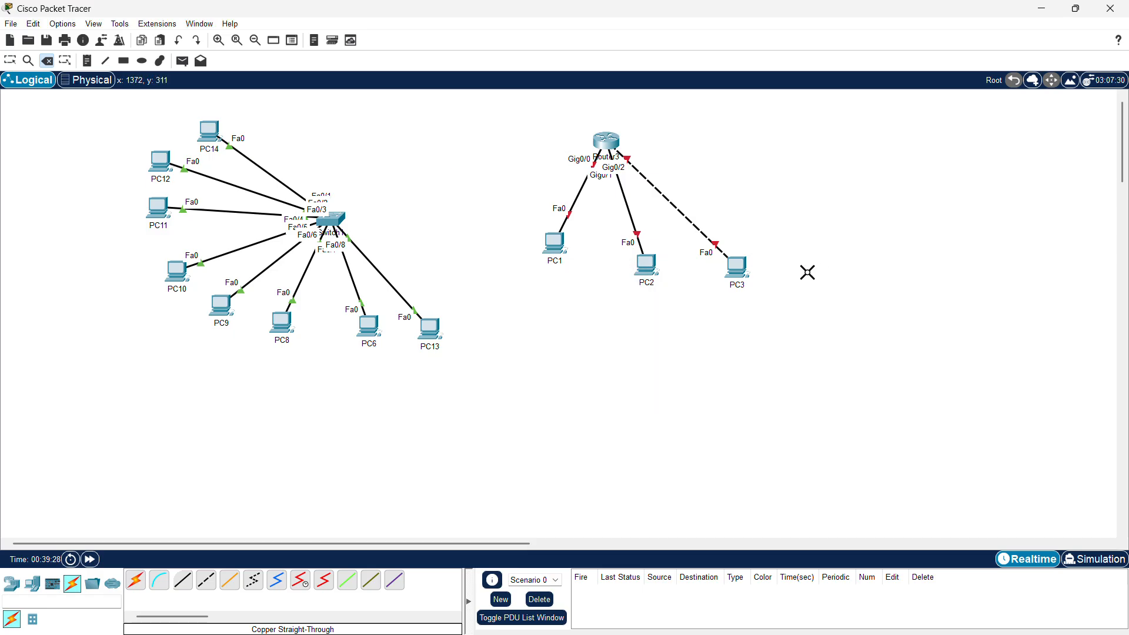
{"action": "left_click", "coordinate": [733, 271]}
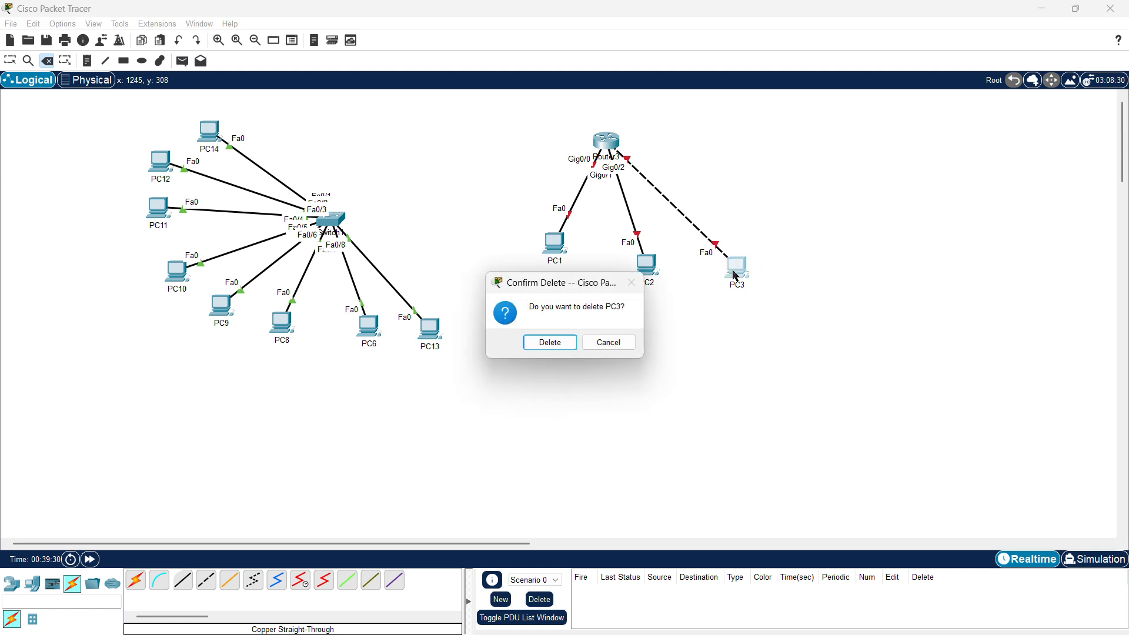
{"action": "left_click", "coordinate": [556, 347]}
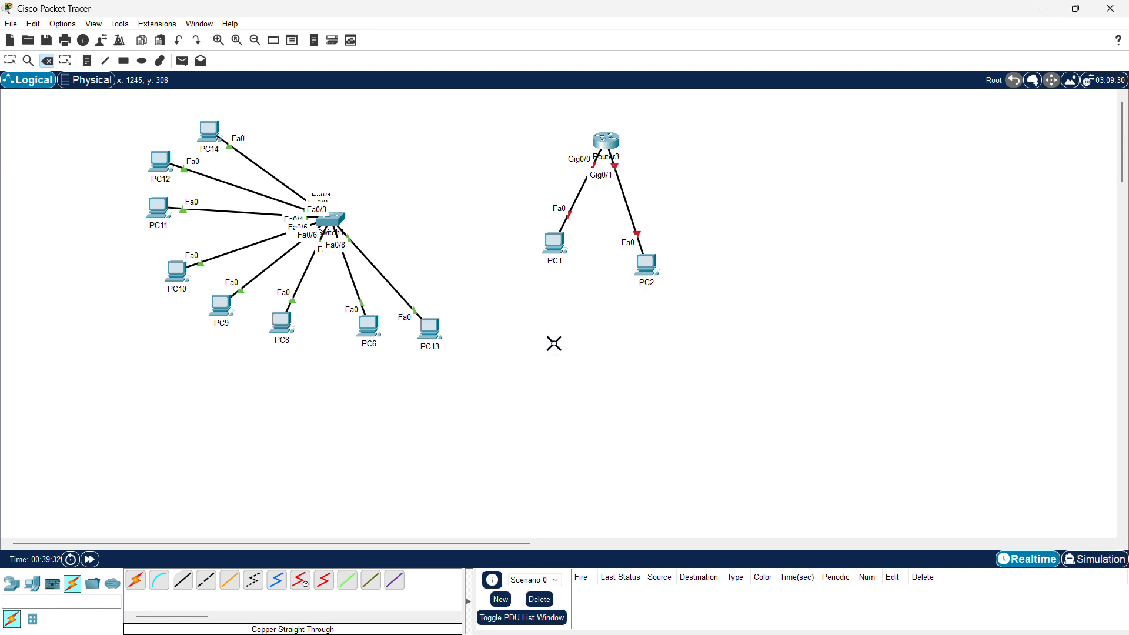
{"action": "left_click", "coordinate": [645, 269]}
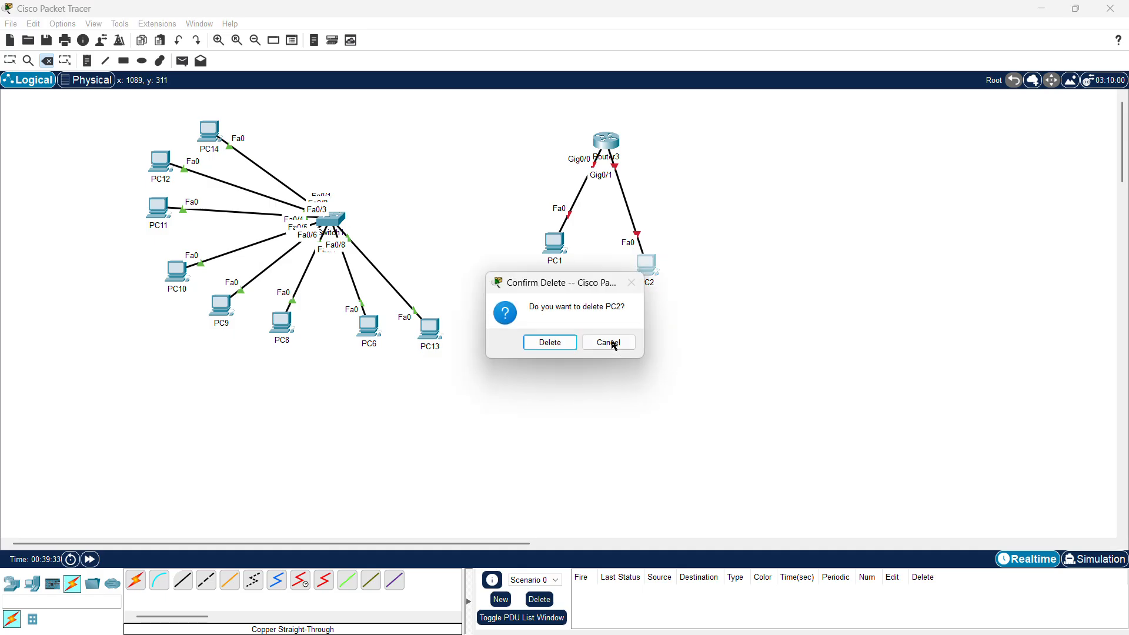
{"action": "left_click", "coordinate": [542, 341]}
{"action": "left_click", "coordinate": [554, 250]}
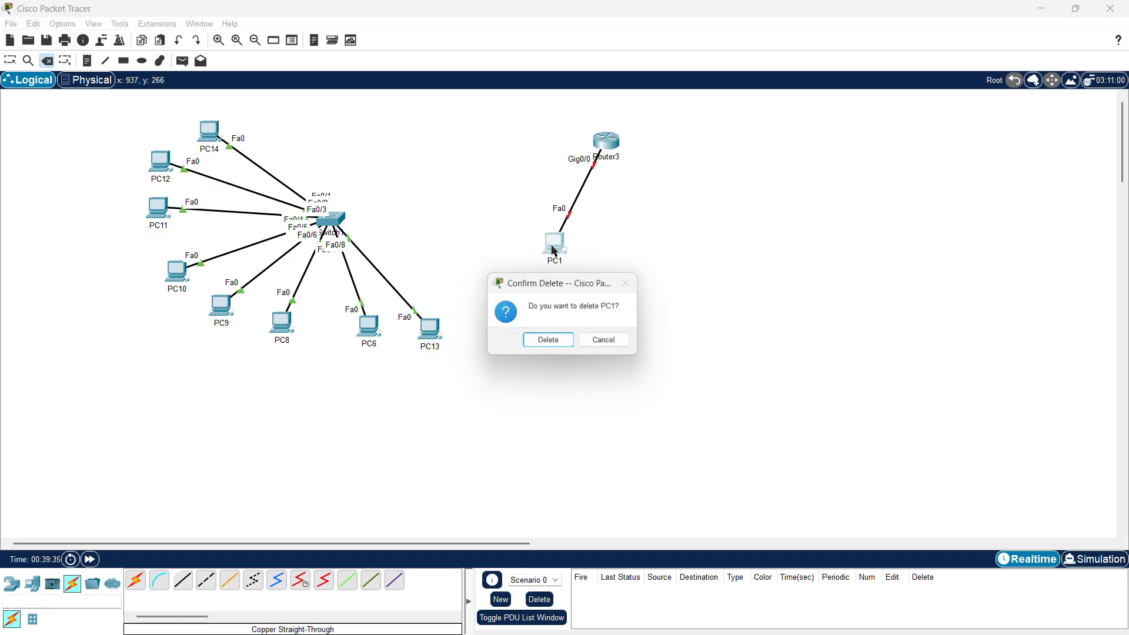
{"action": "left_click", "coordinate": [539, 341]}
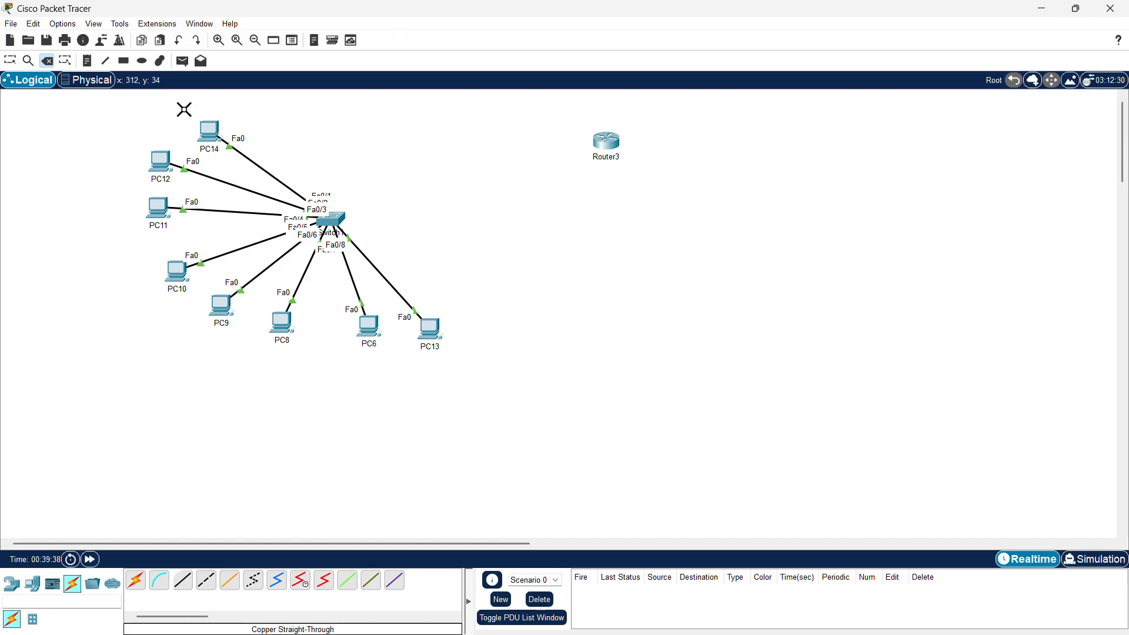
Move Router3 closer to Switch1 and link its GigabitEthernet0/0 to the switch's GigabitEthernet0/1 with a copper straight-through cable
{"action": "left_click", "coordinate": [7, 62]}
{"action": "left_click_drag", "start_coordinate": [608, 144], "coordinate": [458, 172]}
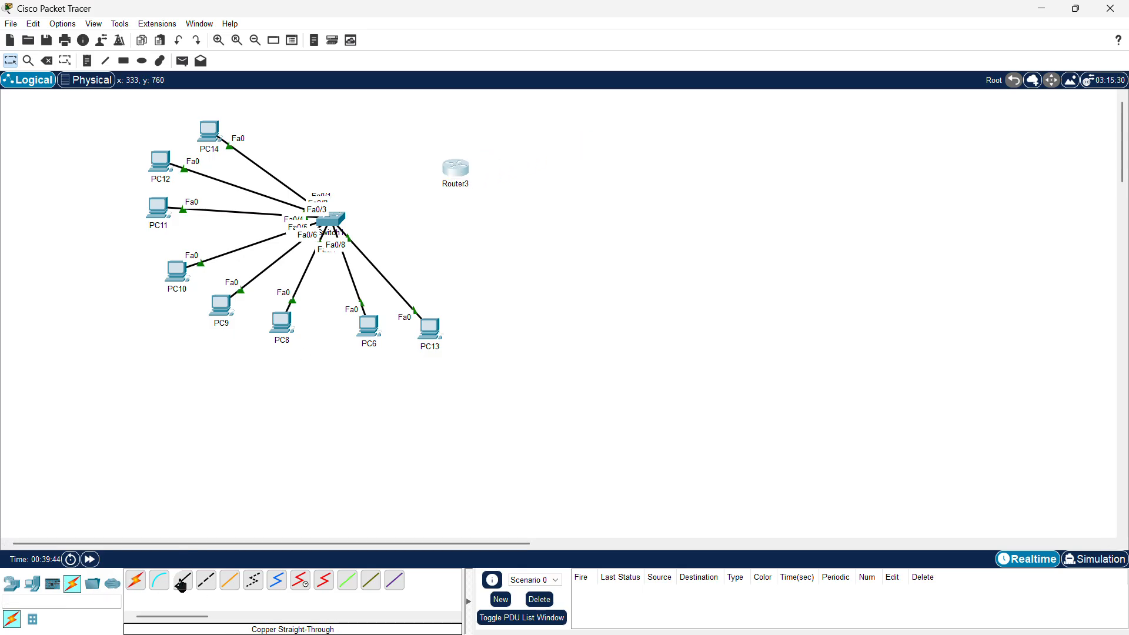
{"action": "left_click", "coordinate": [185, 582]}
{"action": "left_click", "coordinate": [337, 216]}
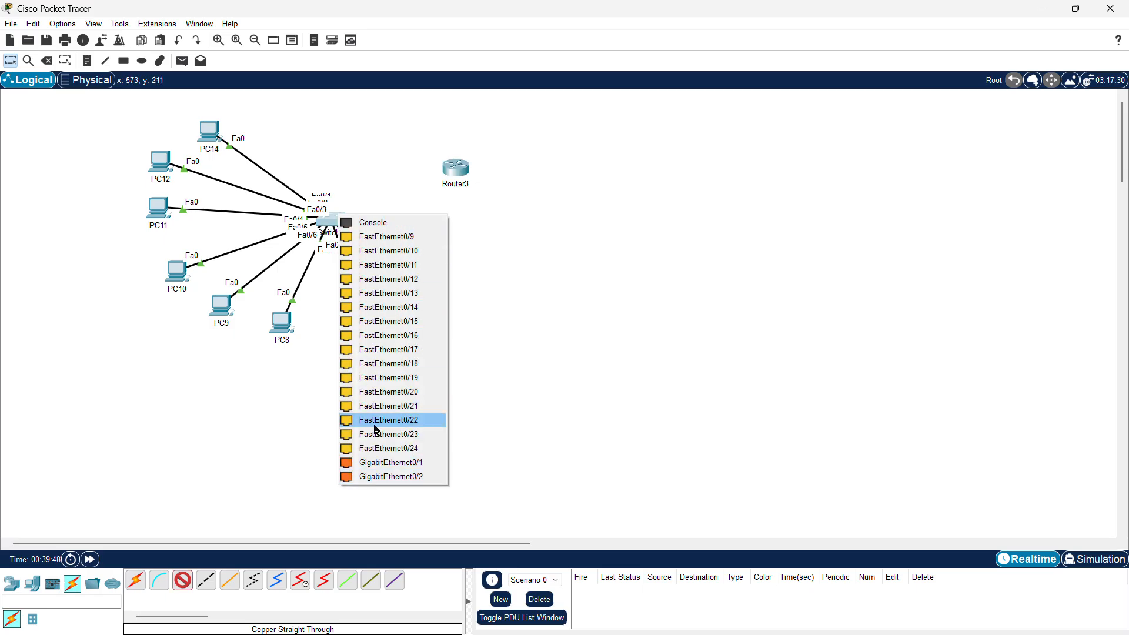
{"action": "left_click", "coordinate": [372, 463]}
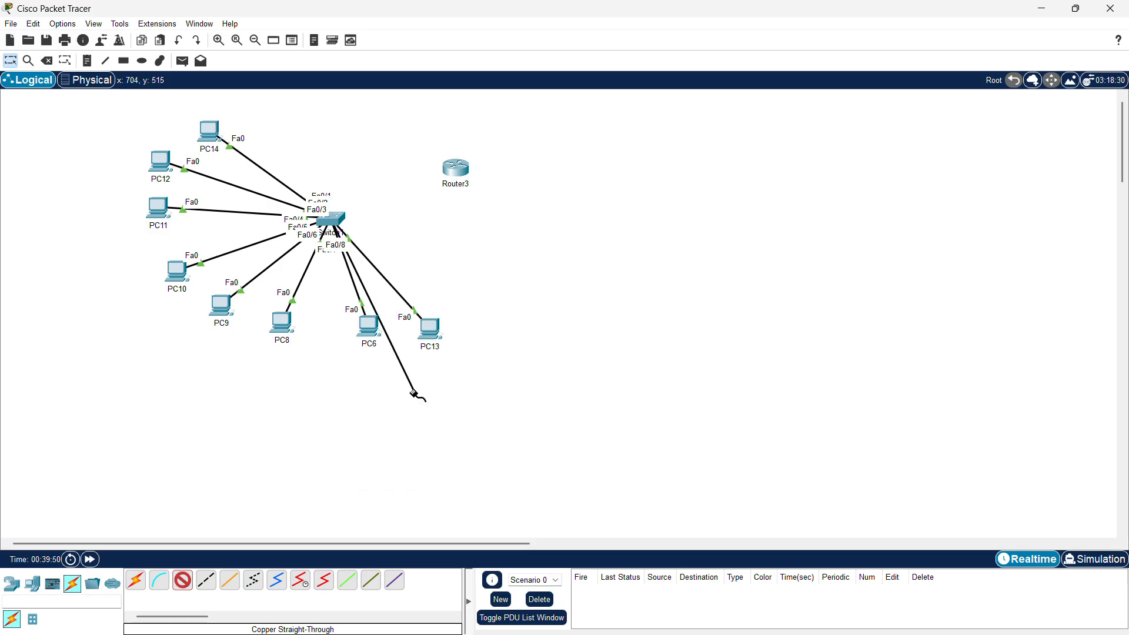
{"action": "left_click", "coordinate": [452, 170]}
{"action": "left_click", "coordinate": [487, 210]}
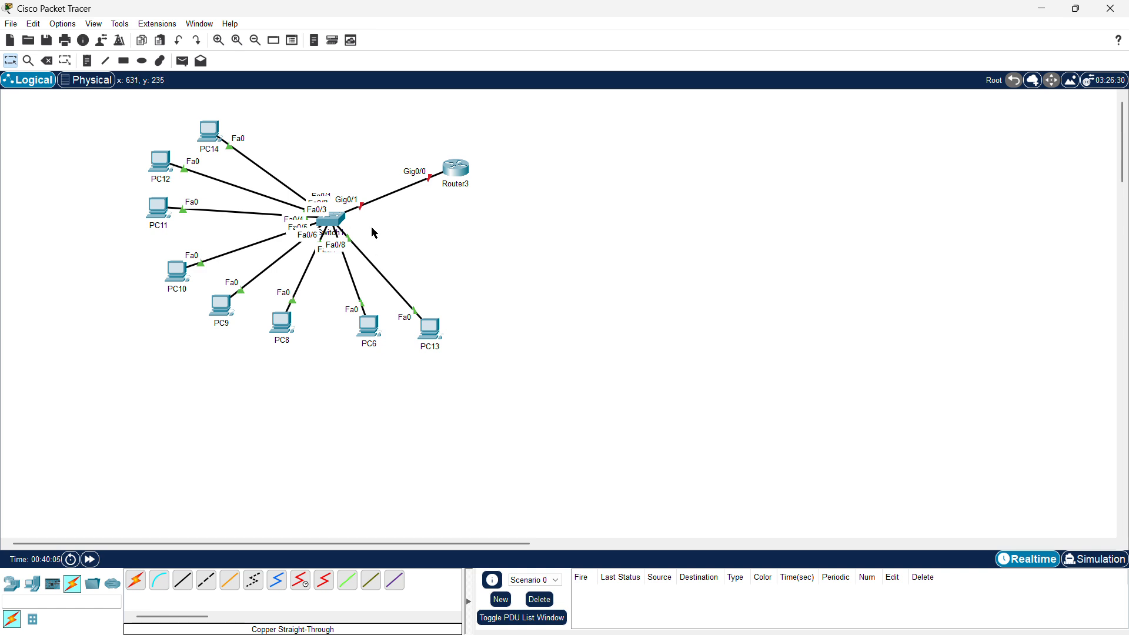
{"action": "left_click_drag", "start_coordinate": [278, 152], "coordinate": [180, 105]}
{"action": "left_click", "coordinate": [96, 128]}
{"action": "left_click_drag", "start_coordinate": [310, 146], "coordinate": [445, 224]}
{"action": "left_click_drag", "start_coordinate": [313, 168], "coordinate": [459, 229]}
{"action": "left_click_drag", "start_coordinate": [274, 125], "coordinate": [508, 252]}
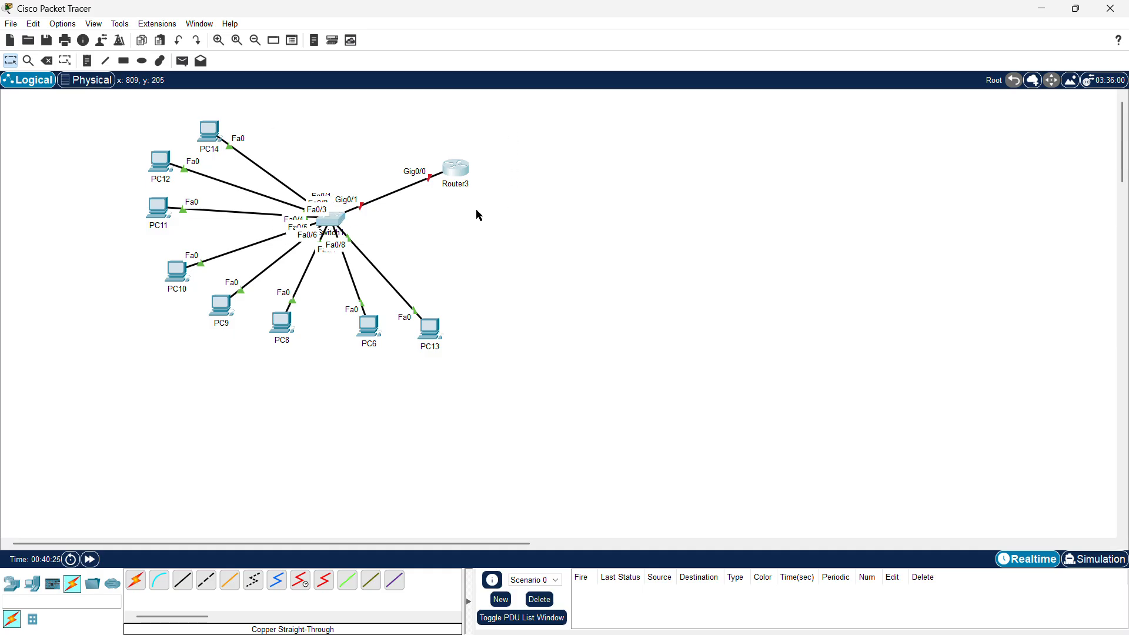
{"action": "left_click_drag", "start_coordinate": [297, 142], "coordinate": [515, 246]}
Power on Router3 in its physical device view and close the device window
{"action": "left_click", "coordinate": [458, 179]}
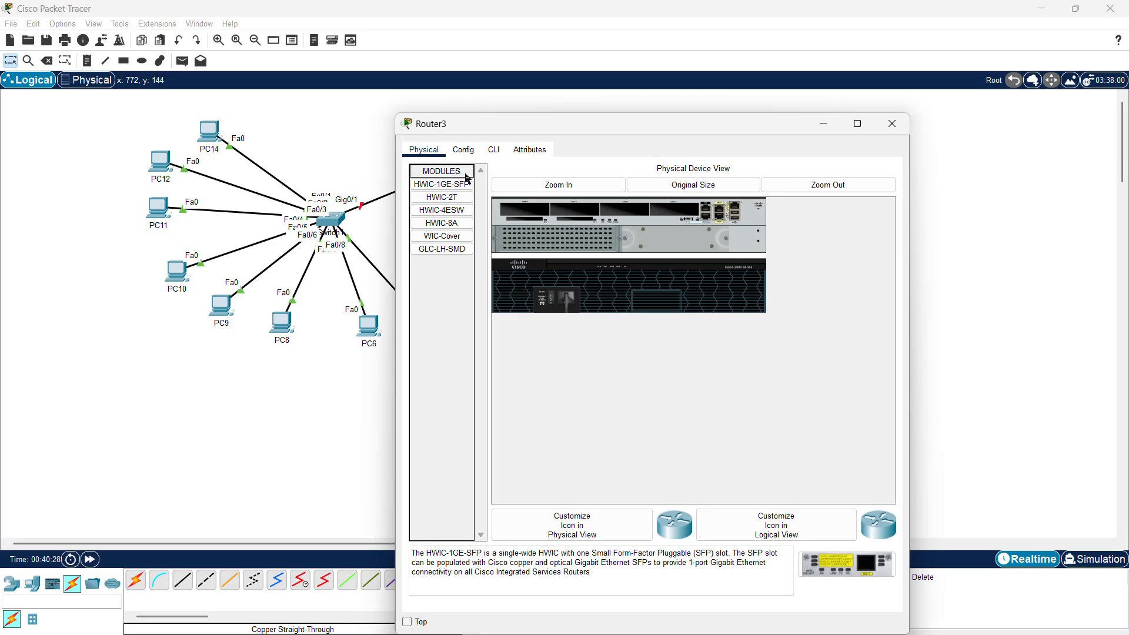
{"action": "left_click", "coordinate": [494, 151]}
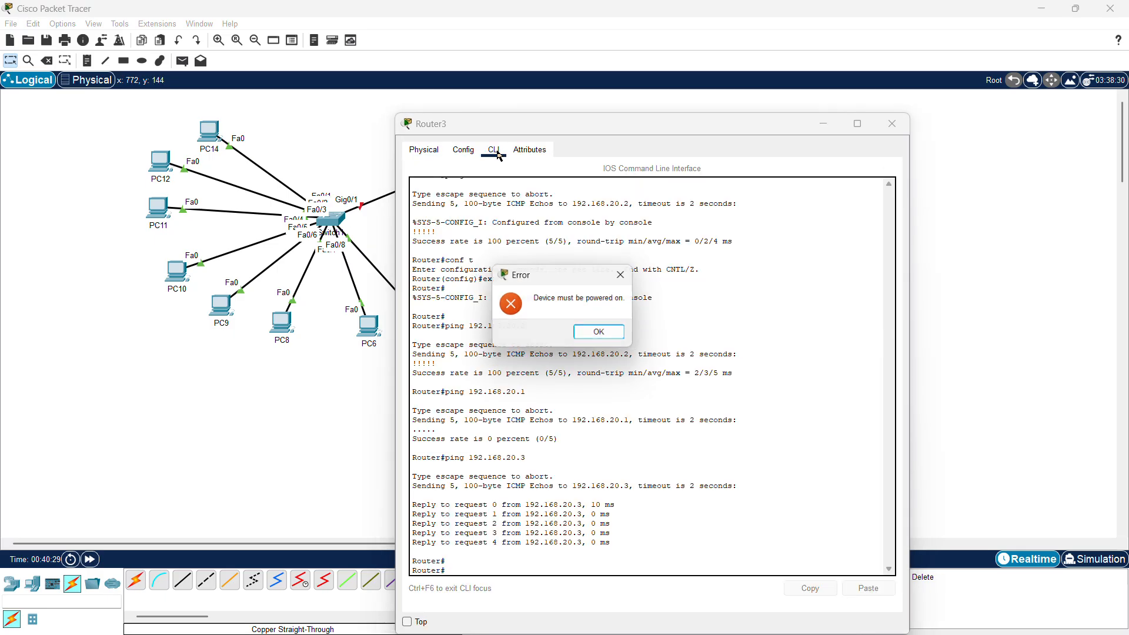
{"action": "left_click", "coordinate": [603, 335]}
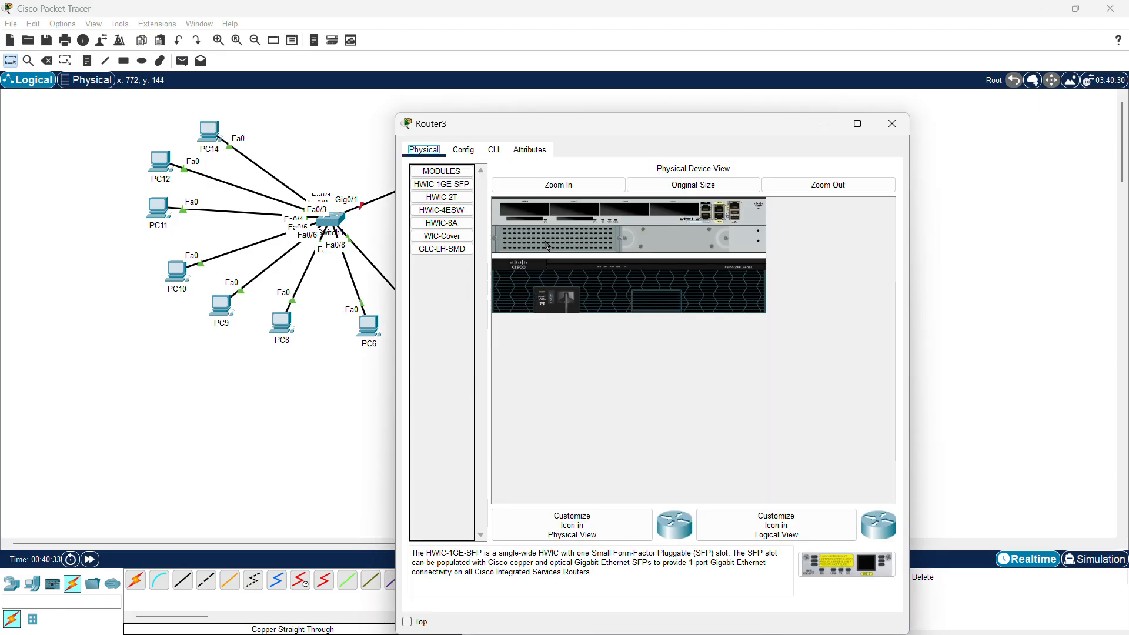
{"action": "left_click", "coordinate": [550, 302]}
{"action": "left_click_drag", "start_coordinate": [331, 169], "coordinate": [477, 226]}
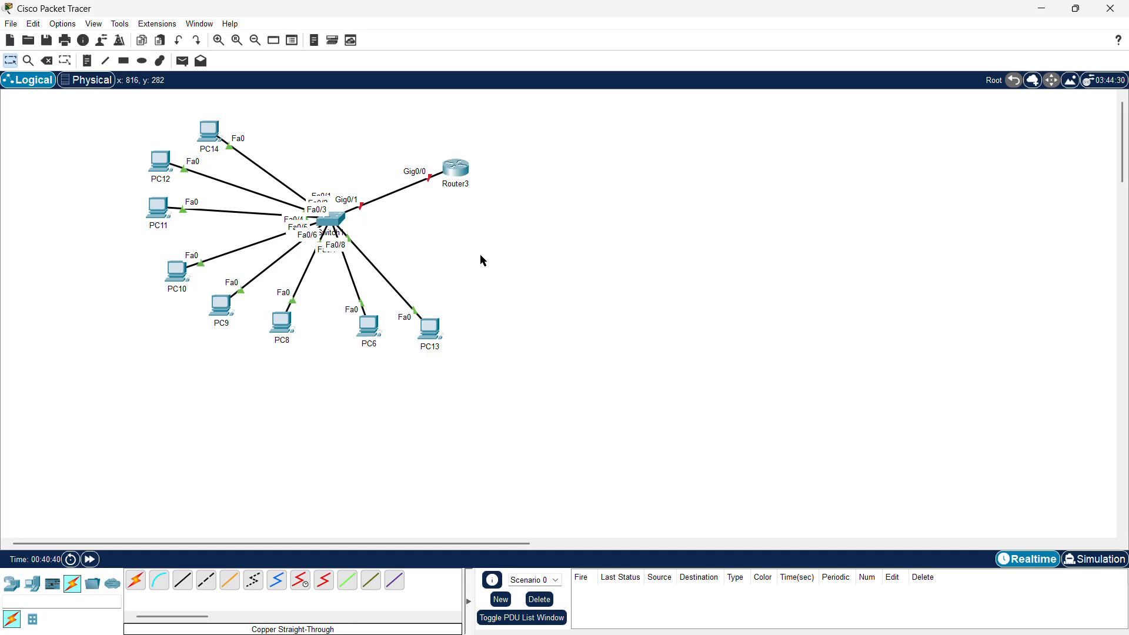
Open Router3's command line and decline the initial configuration dialog to reach the user prompt
{"action": "left_click", "coordinate": [461, 171]}
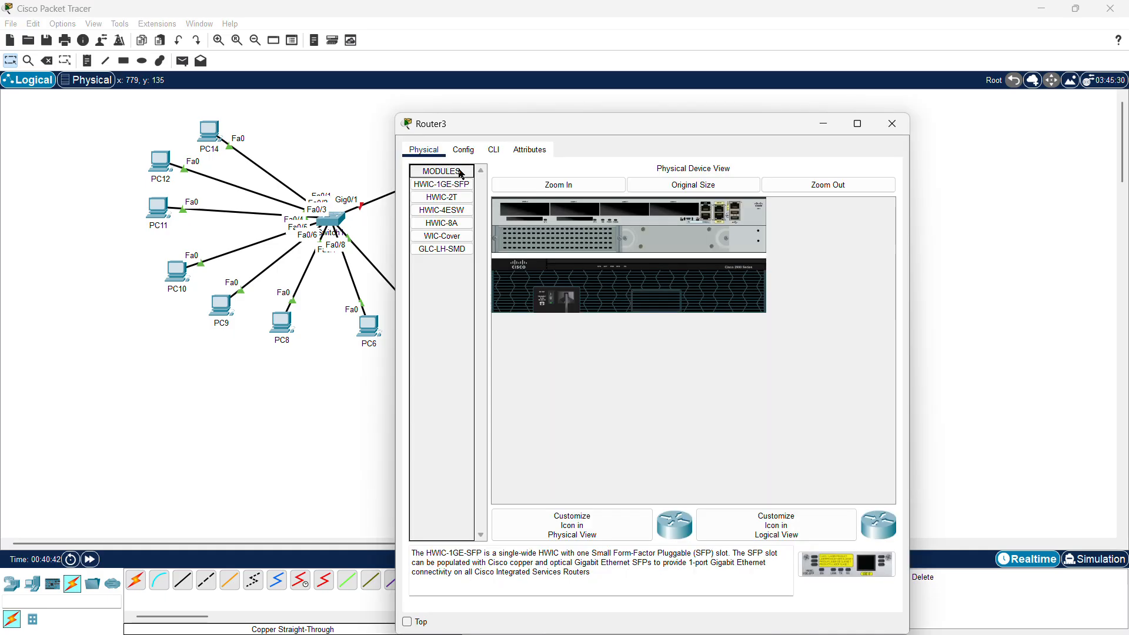
{"action": "left_click", "coordinate": [494, 150]}
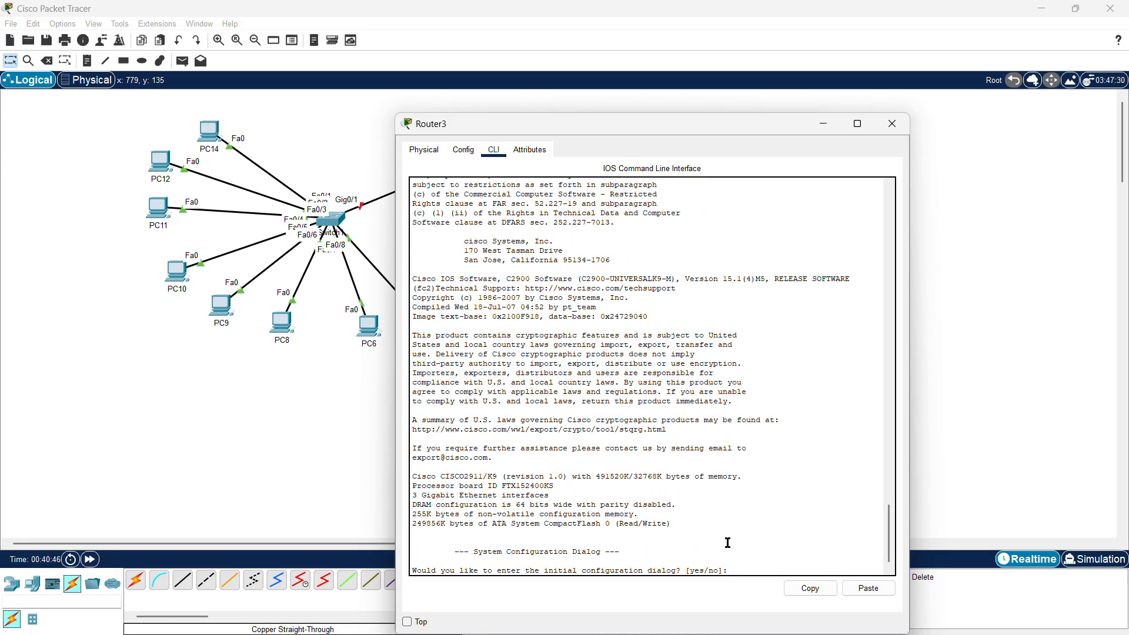
{"action": "type", "text": "n"}
{"action": "key", "text": "Return"}
{"action": "key", "text": "Return"}
{"action": "key", "text": "Return"}
{"action": "key", "text": "Return"}
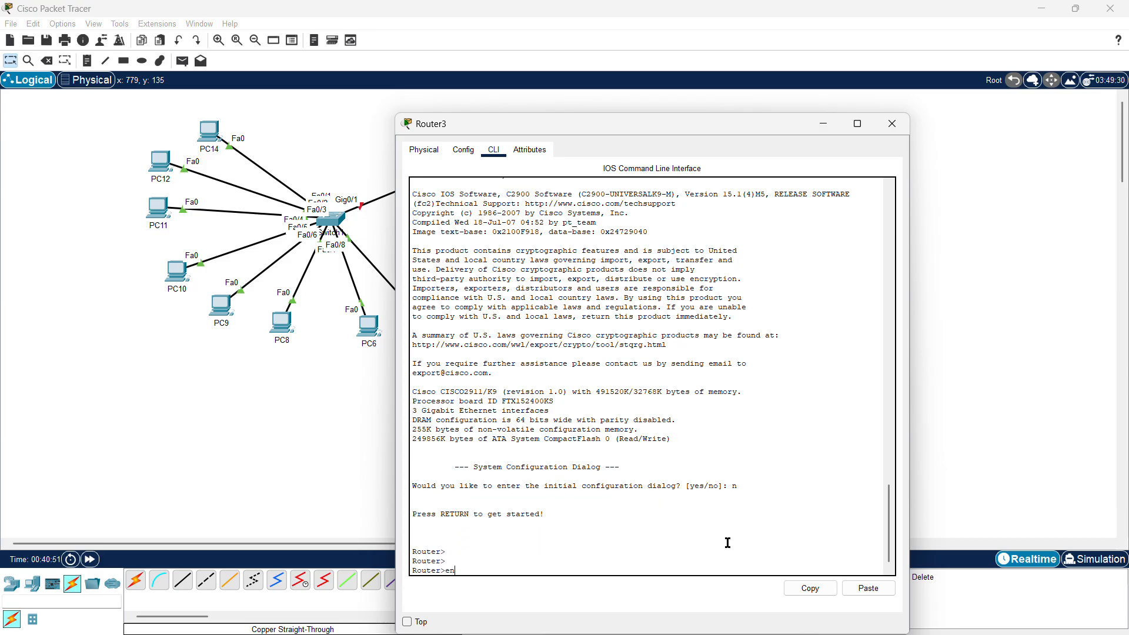
Enter privileged mode on Router3 and list its interfaces with "sh ip int br"
{"action": "type", "text": "en"}
{"action": "key", "text": "Return"}
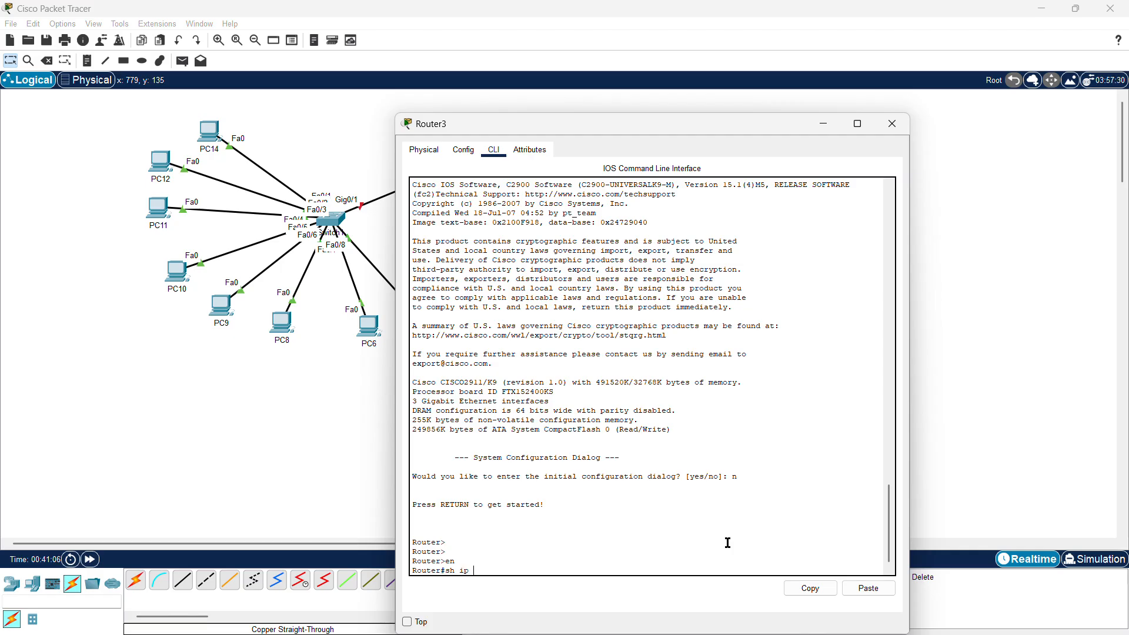
{"action": "type", "text": "int br"}
{"action": "key", "text": "Return"}
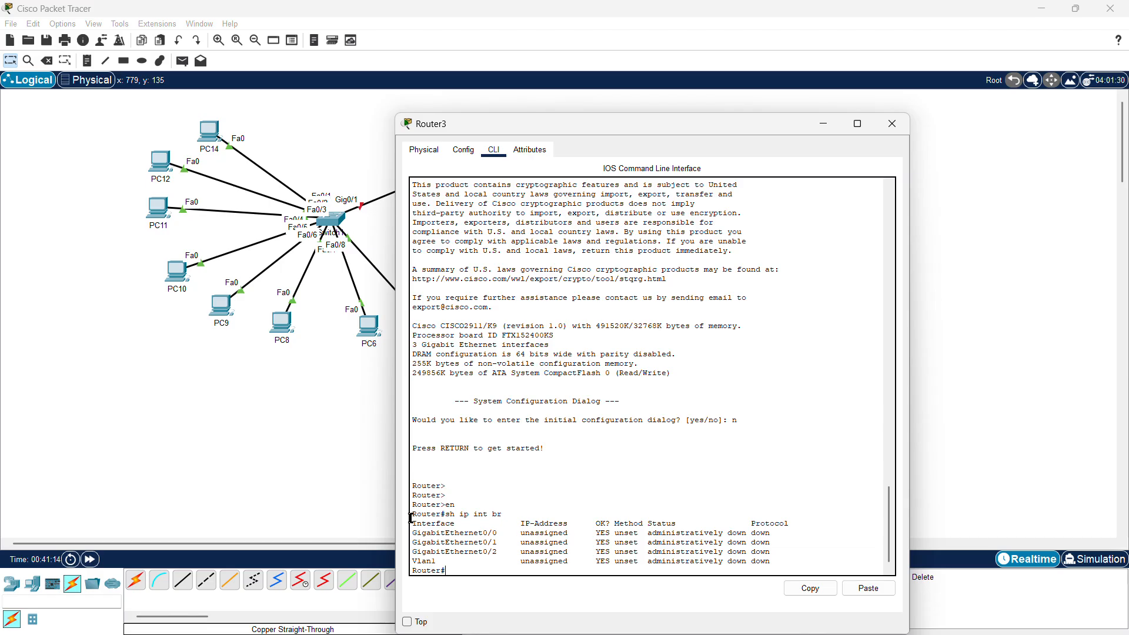
Examine the IP address, status and protocol of Router3's GigabitEthernet interfaces in the summary table
{"action": "left_click_drag", "start_coordinate": [417, 514], "coordinate": [497, 549]}
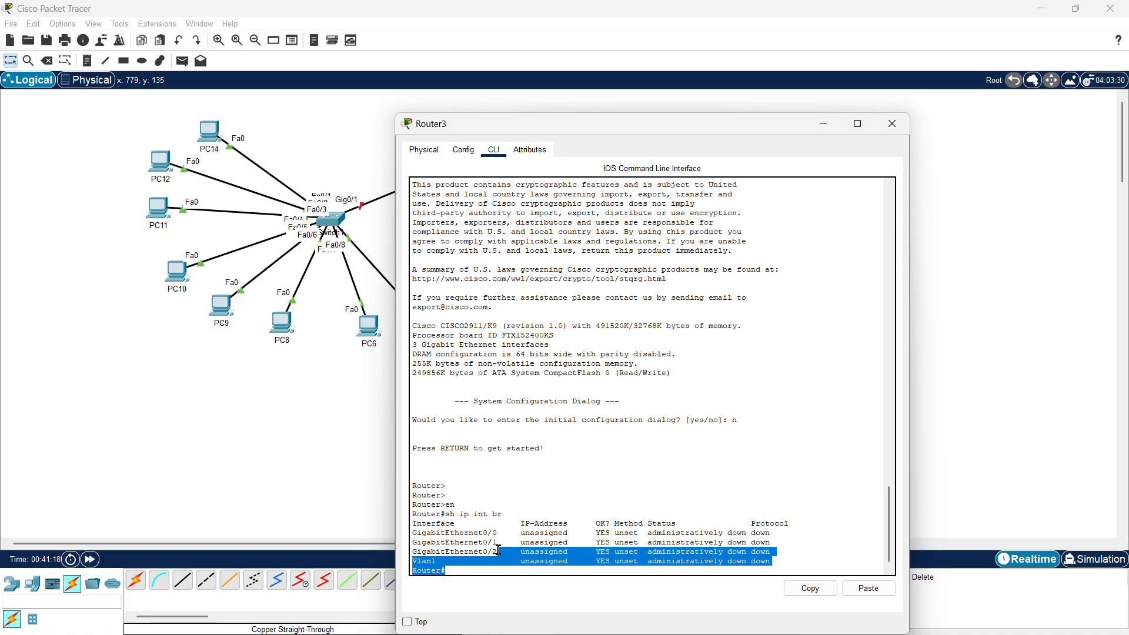
{"action": "left_click", "coordinate": [492, 484]}
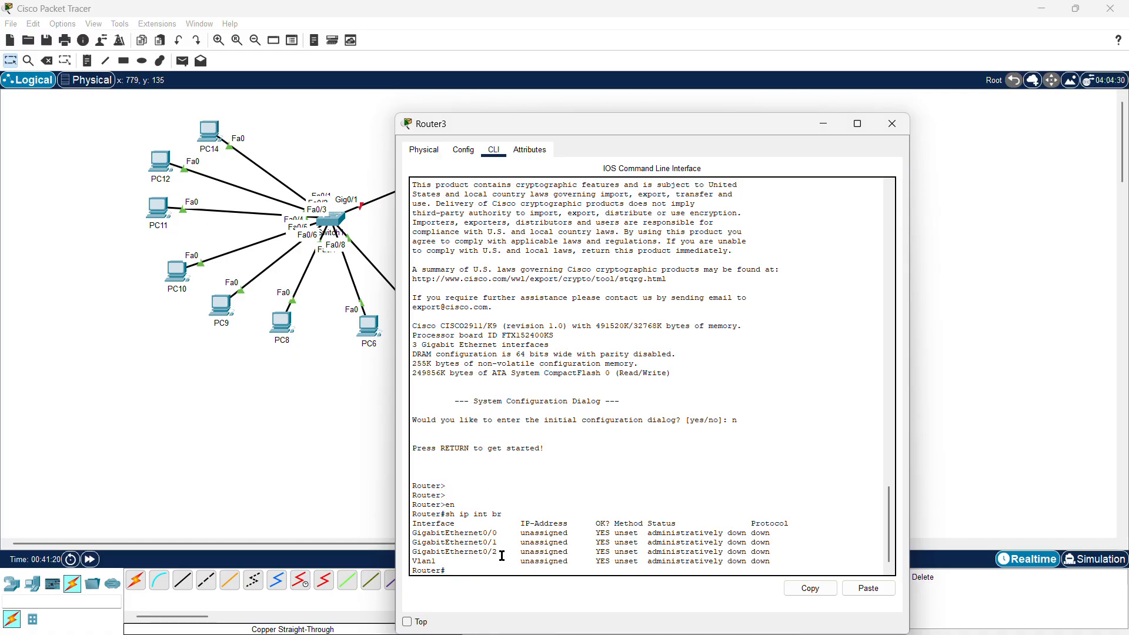
{"action": "left_click_drag", "start_coordinate": [497, 551], "coordinate": [414, 530]}
{"action": "left_click", "coordinate": [498, 497]}
{"action": "left_click_drag", "start_coordinate": [515, 534], "coordinate": [569, 551]}
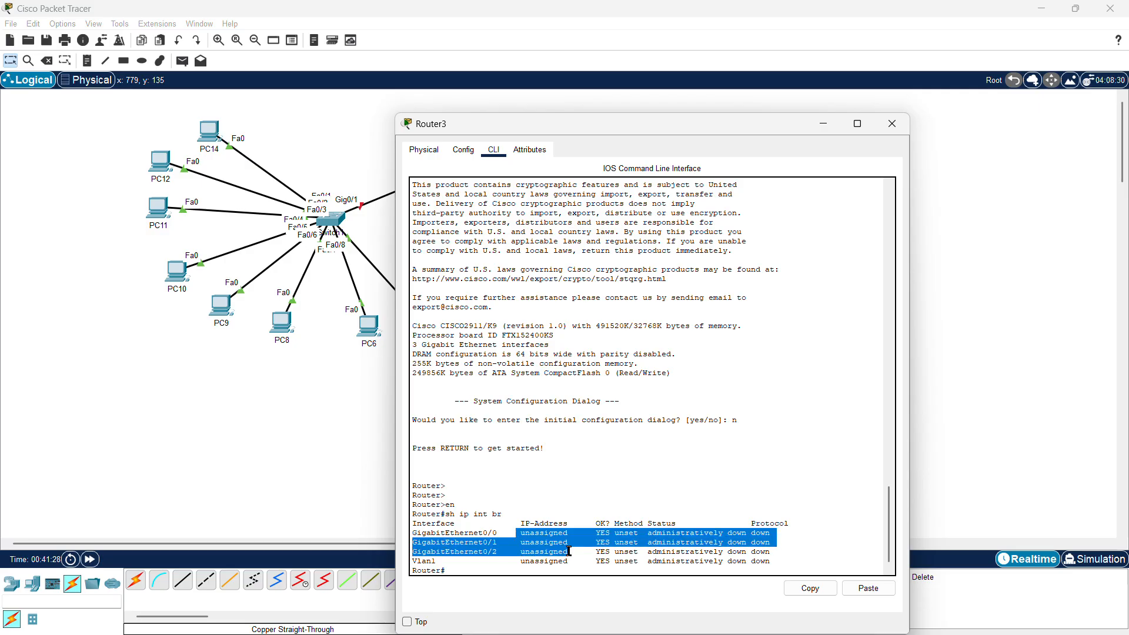
{"action": "left_click", "coordinate": [574, 549]}
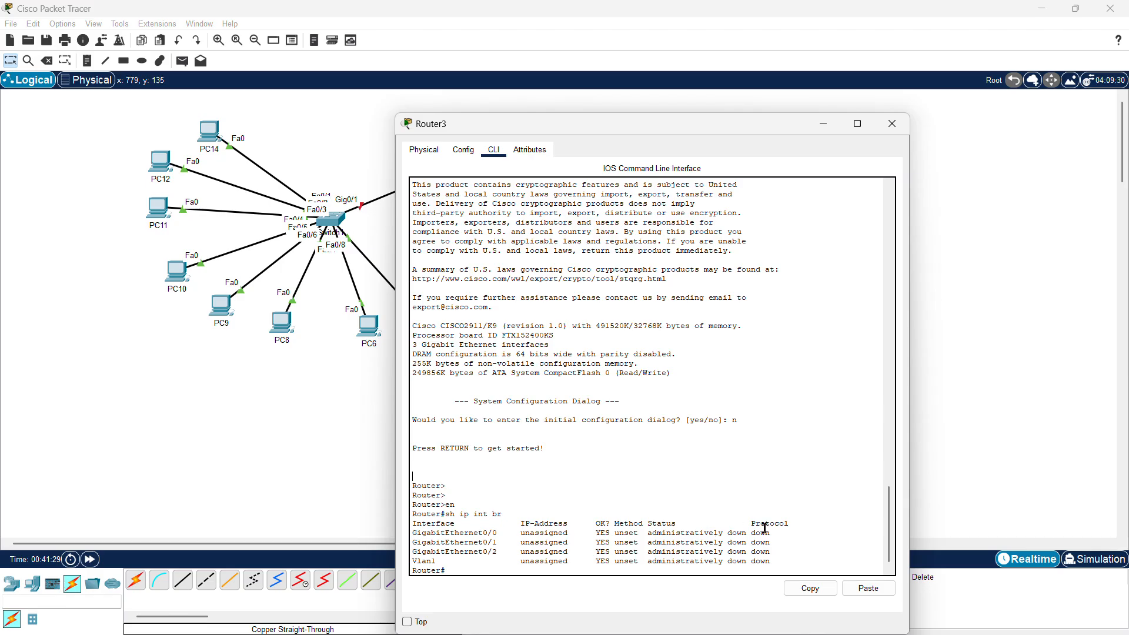
{"action": "left_click_drag", "start_coordinate": [781, 534], "coordinate": [704, 524]}
{"action": "left_click", "coordinate": [706, 508]}
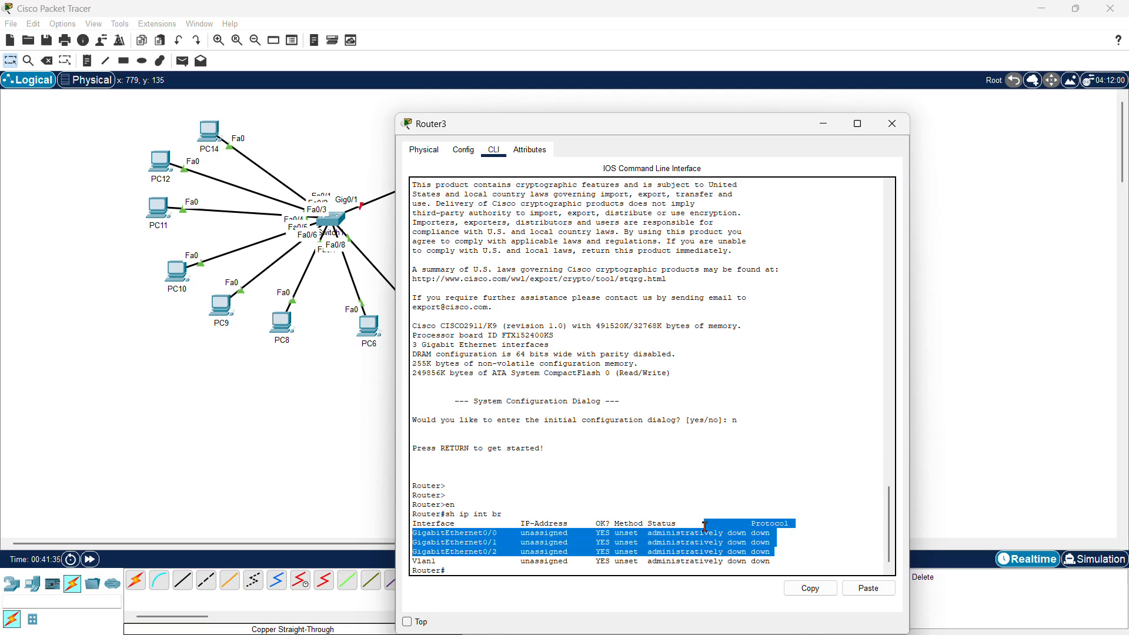
Move the Router3 window clear of the network topology and enter global configuration mode with "conf t"
{"action": "left_click", "coordinate": [653, 492]}
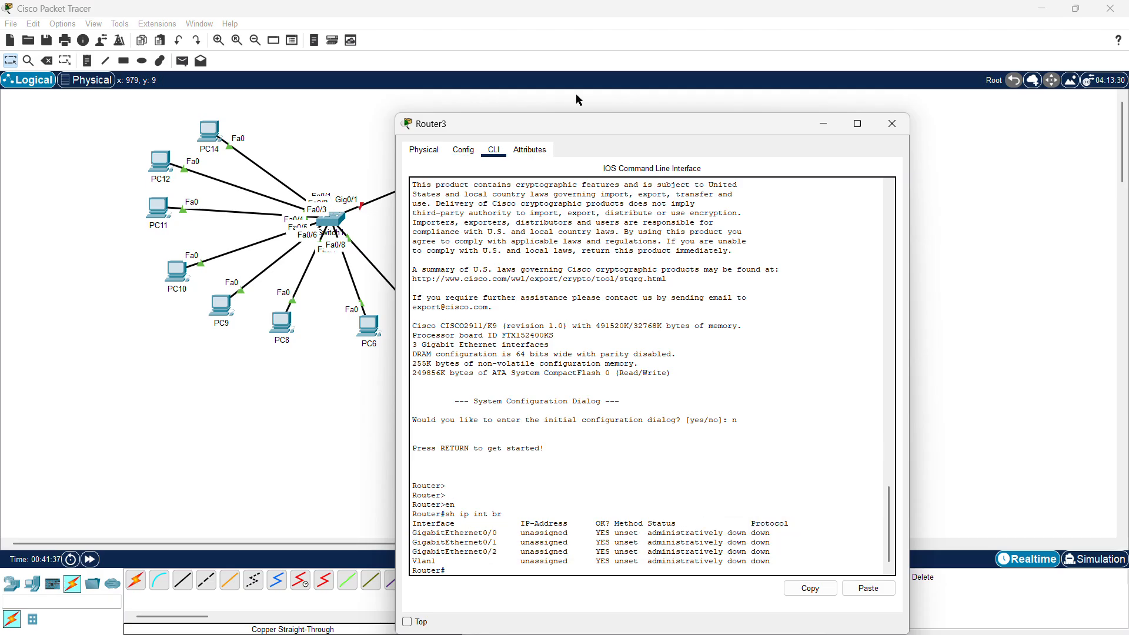
{"action": "left_click_drag", "start_coordinate": [575, 113], "coordinate": [706, 89]}
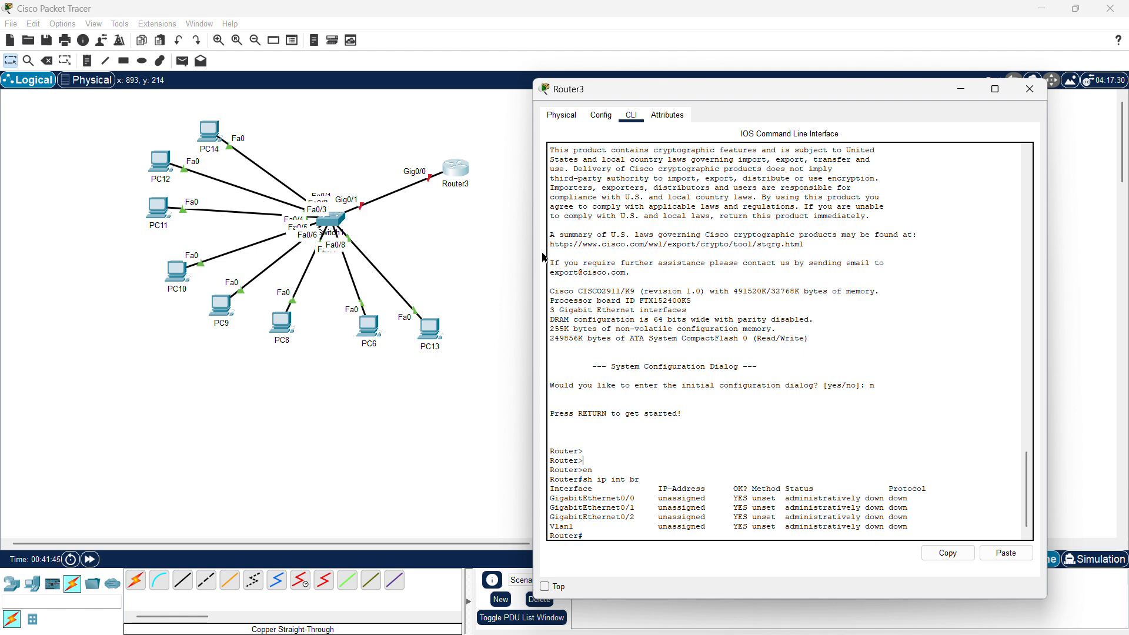
{"action": "left_click", "coordinate": [602, 538]}
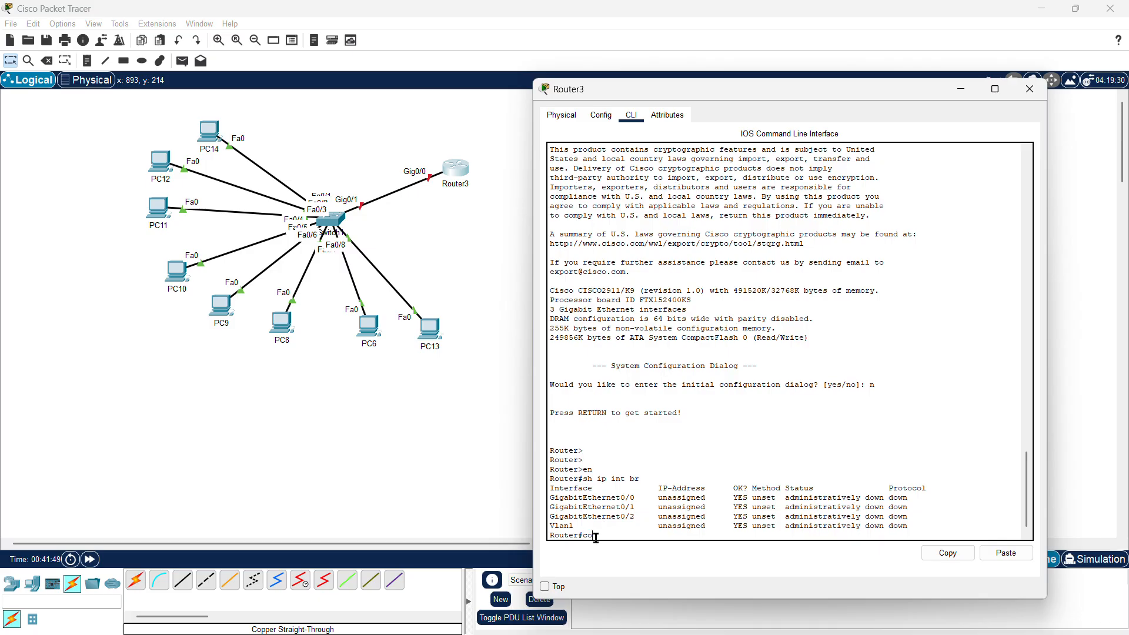
{"action": "type", "text": "conf"}
{"action": "type", "text": " t"}
{"action": "key", "text": "Return"}
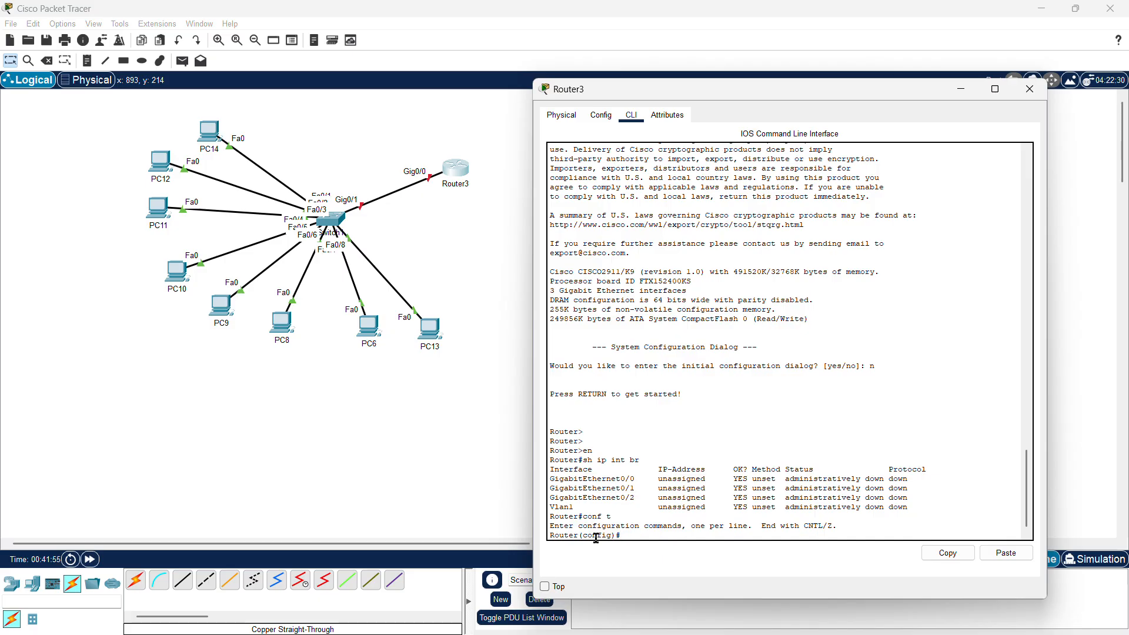
Select interface g0/0 on Router3 and enable it with "no shutdown"
{"action": "type", "text": "int g0/0"}
{"action": "key", "text": "Return"}
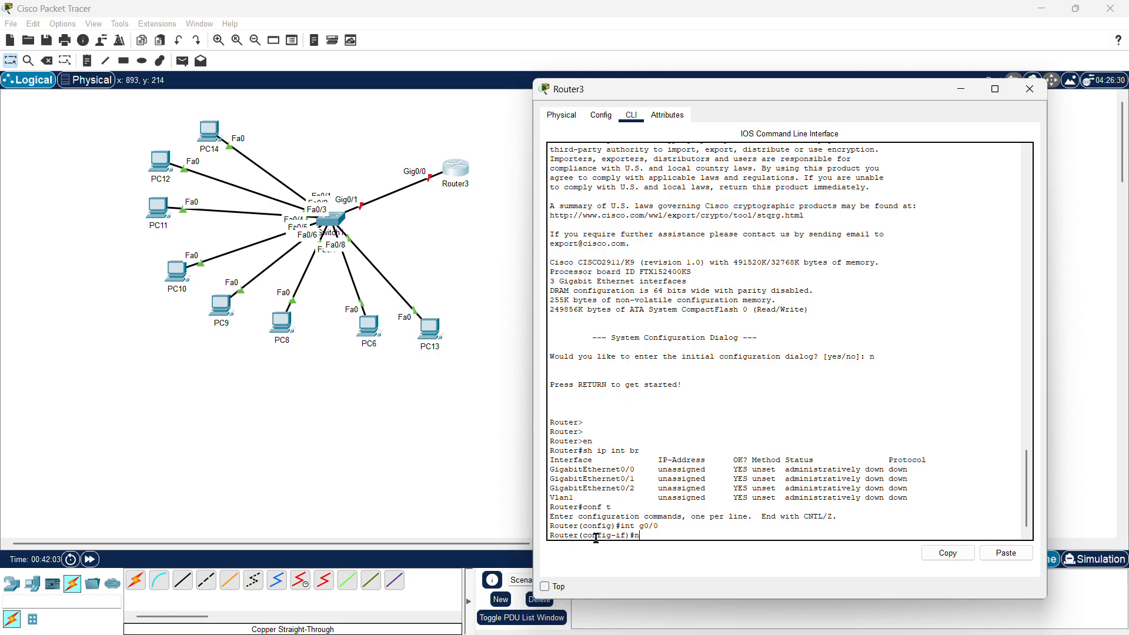
{"action": "type", "text": "no shut"}
{"action": "key", "text": "Tab"}
{"action": "key", "text": "Return"}
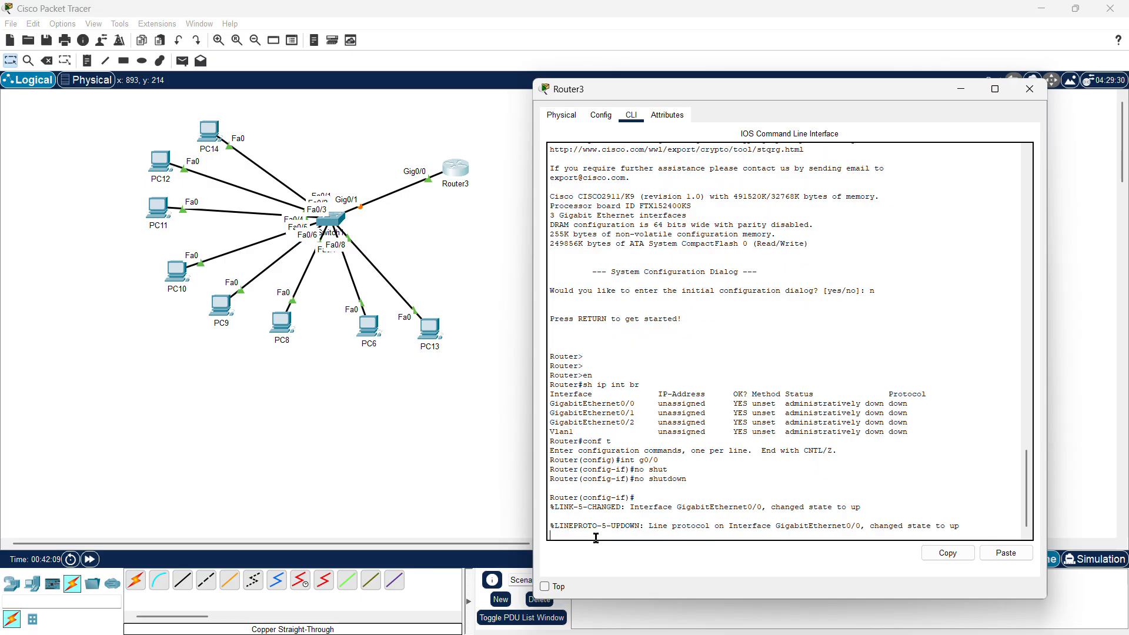
{"action": "key", "text": "Return"}
{"action": "key", "text": "Return"}
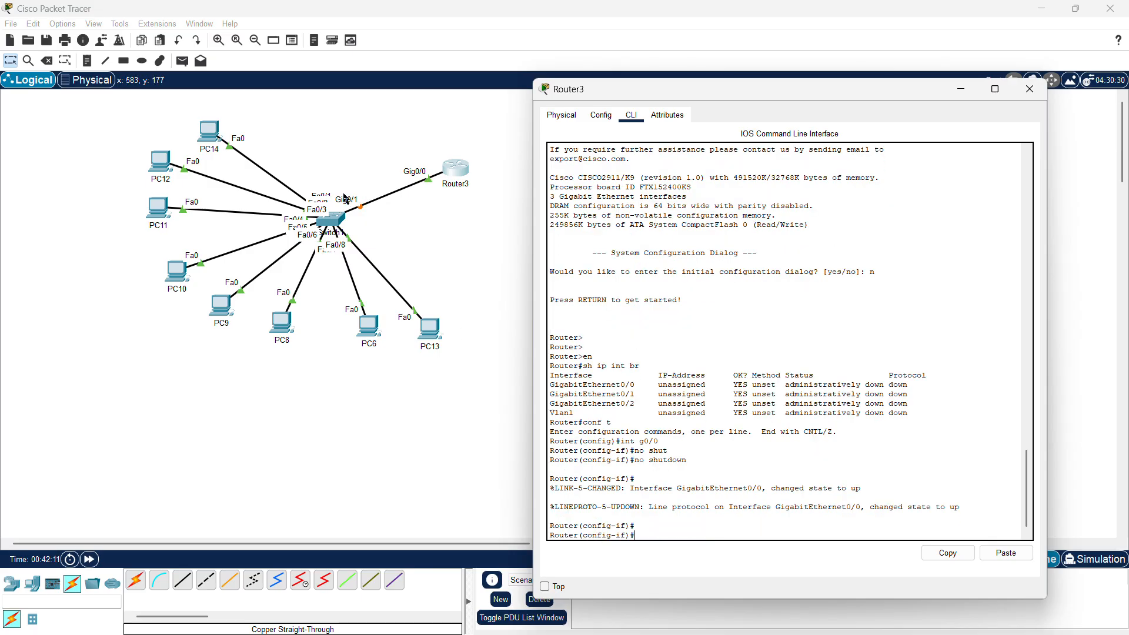
{"action": "left_click_drag", "start_coordinate": [440, 217], "coordinate": [333, 163]}
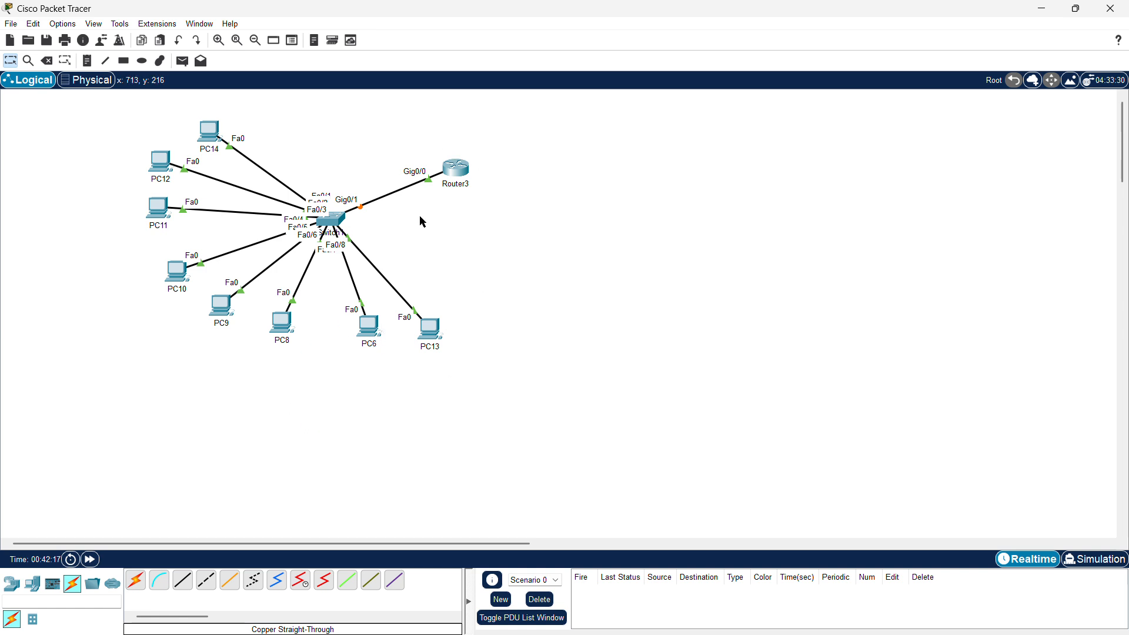
{"action": "left_click_drag", "start_coordinate": [410, 234], "coordinate": [346, 193]}
{"action": "left_click", "coordinate": [449, 256]}
{"action": "left_click_drag", "start_coordinate": [313, 159], "coordinate": [420, 282]}
Assign IP address 192.168.10.1 with mask 255.255.255.0 to Router3's g0/0 interface and issue "no shut"
{"action": "left_click", "coordinate": [454, 169]}
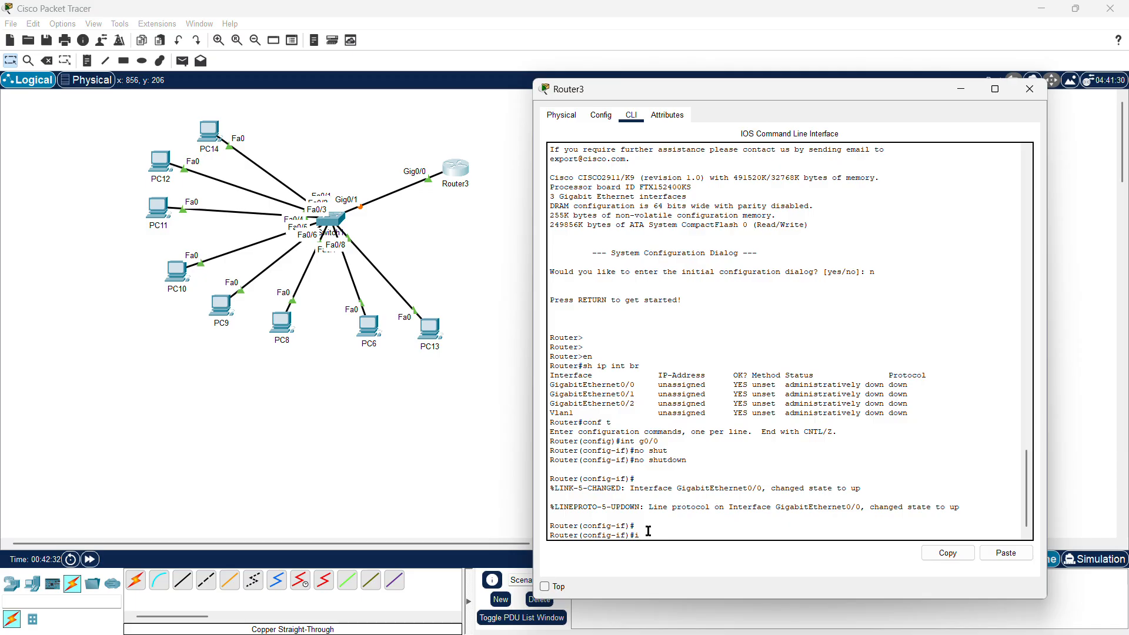
{"action": "type", "text": "ip address 192.168.10.1 25"}
{"action": "type", "text": "5.255.255."}
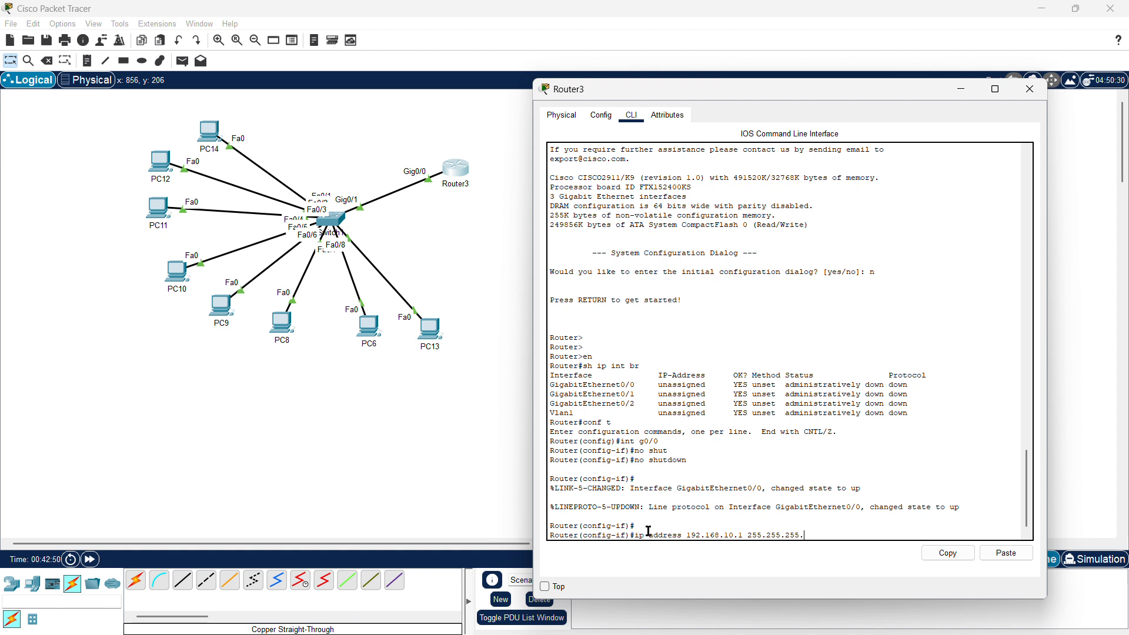
{"action": "type", "text": "0"}
{"action": "key", "text": "Return"}
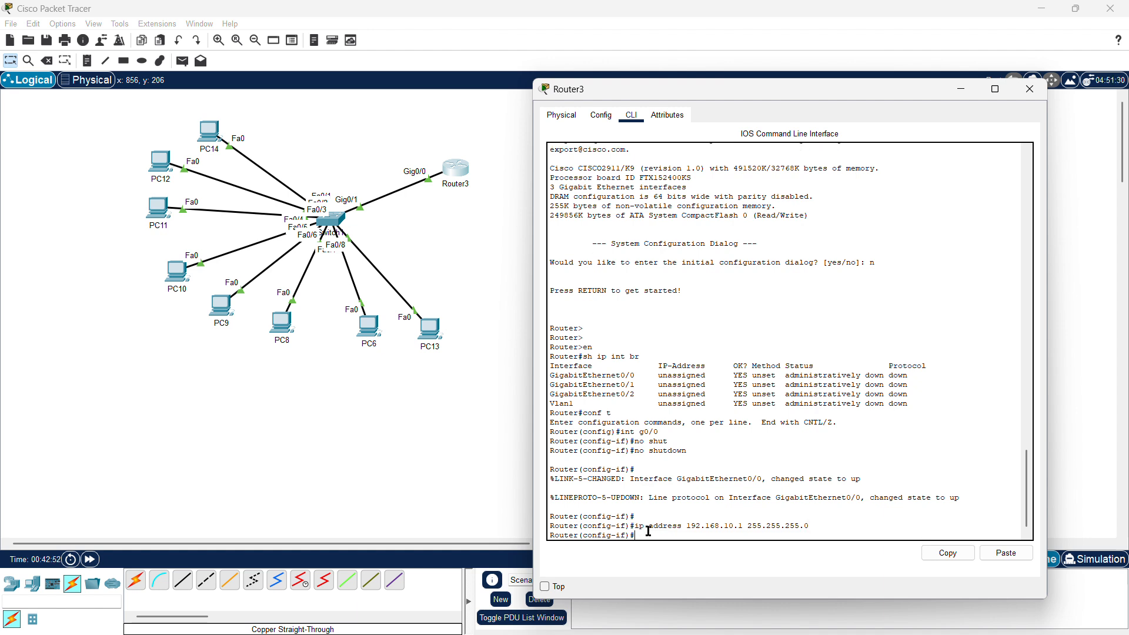
{"action": "type", "text": "no shut"}
{"action": "key", "text": "Return"}
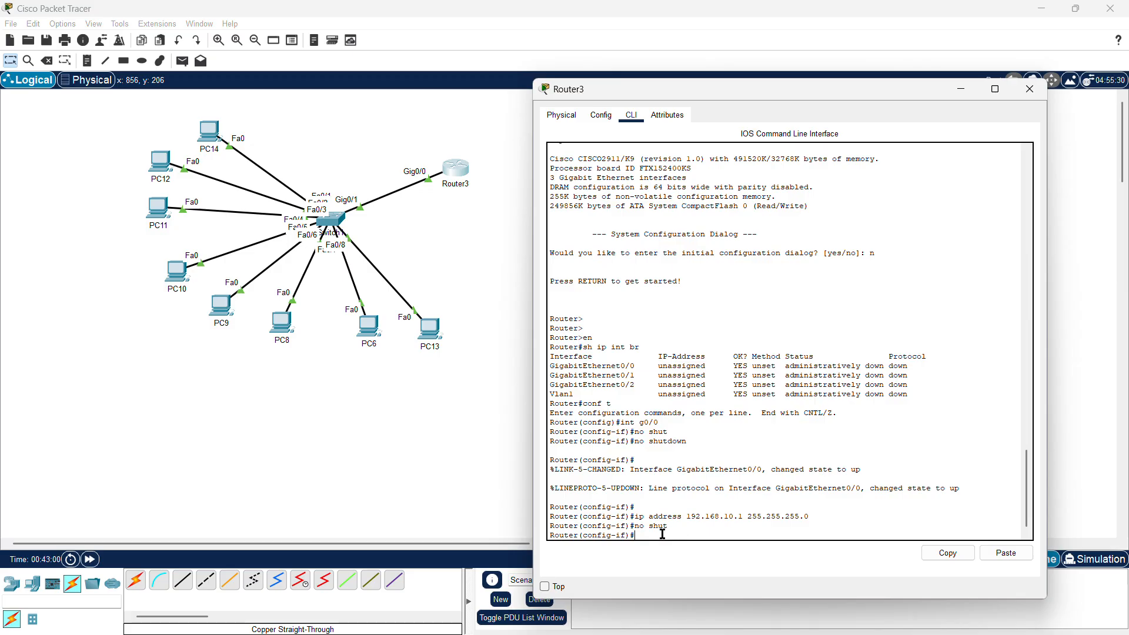
Try to list Router3's interfaces from interface configuration mode with "show ip interface brief"
{"action": "left_click_drag", "start_coordinate": [662, 533], "coordinate": [593, 438]}
{"action": "left_click", "coordinate": [727, 456]}
{"action": "left_click", "coordinate": [645, 527]}
{"action": "type", "text": "h "}
{"action": "type", "text": "ip int br"}
{"action": "key", "text": "BackSpace"}
{"action": "key", "text": "BackSpace"}
{"action": "key", "text": "BackSpace"}
{"action": "key", "text": "BackSpace"}
{"action": "key", "text": "BackSpace"}
{"action": "key", "text": "BackSpace"}
{"action": "key", "text": "BackSpace"}
{"action": "key", "text": "BackSpace"}
{"action": "key", "text": "BackSpace"}
{"action": "type", "text": "ow ip interface br"}
{"action": "left_click_drag", "start_coordinate": [744, 533], "coordinate": [638, 537]}
{"action": "left_click", "coordinate": [754, 537]}
{"action": "left_click_drag", "start_coordinate": [917, 395], "coordinate": [547, 348]}
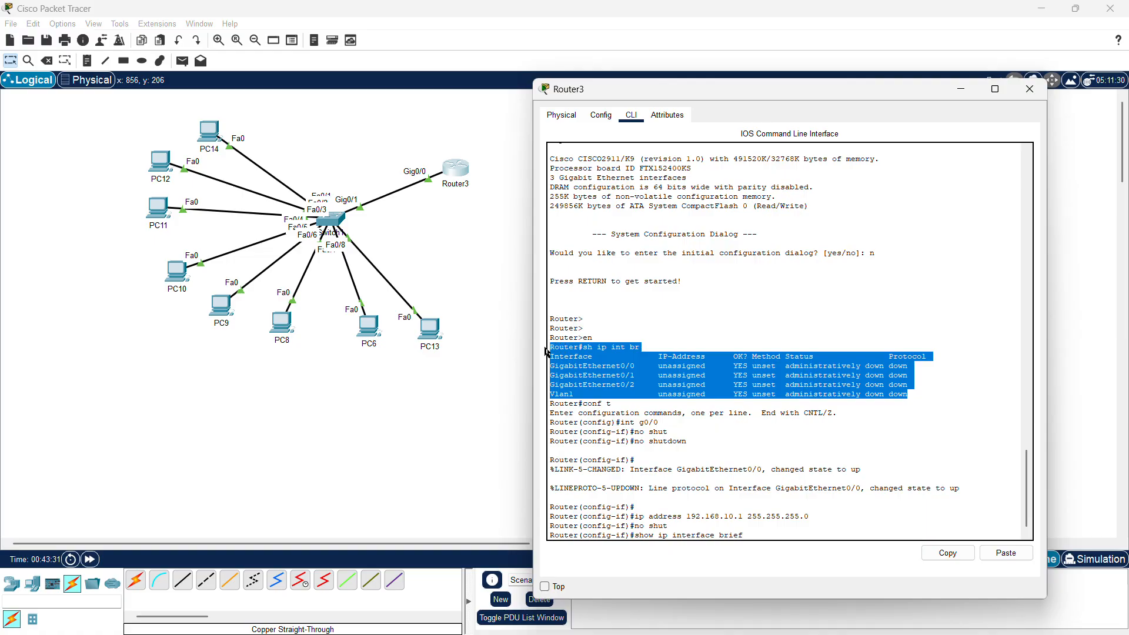
{"action": "left_click", "coordinate": [697, 329]}
{"action": "left_click", "coordinate": [770, 531]}
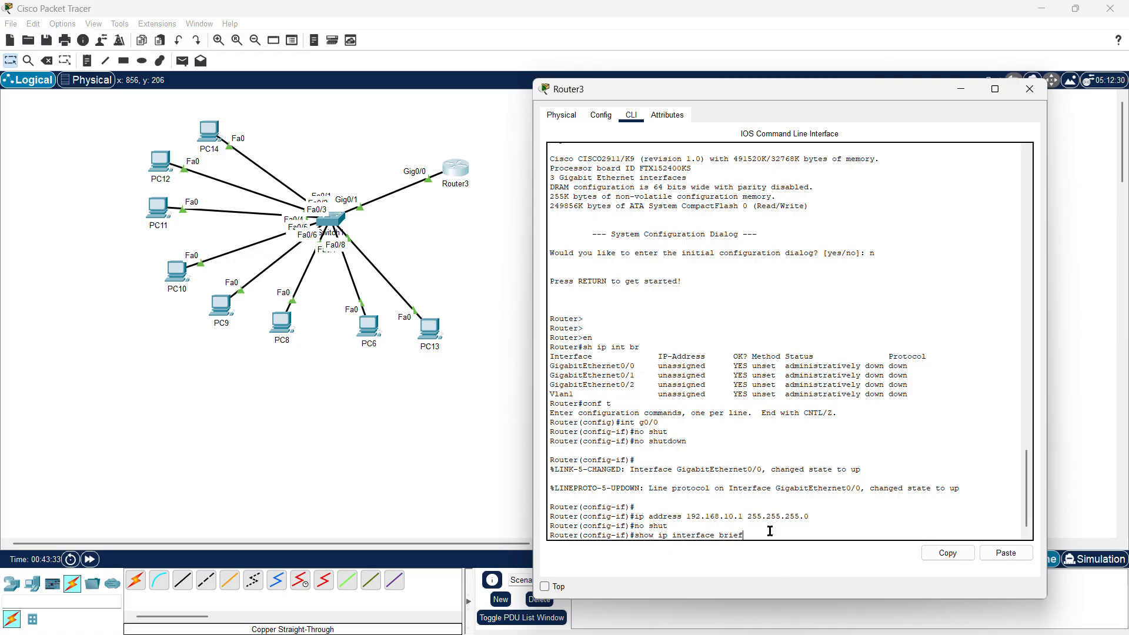
{"action": "key", "text": "Return"}
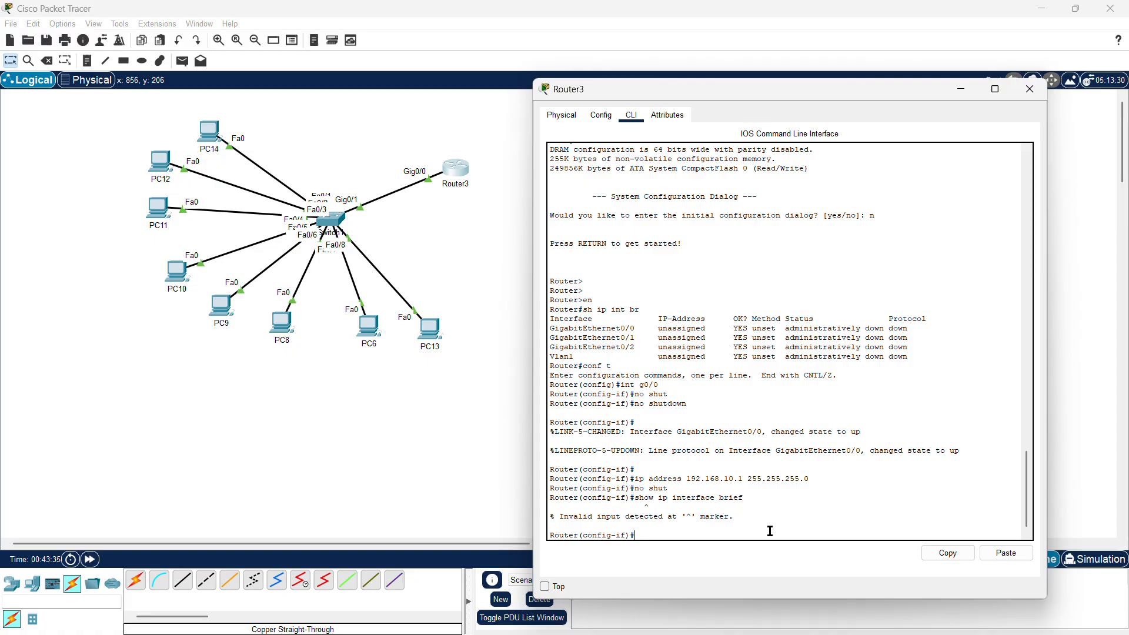
{"action": "mouse_move", "coordinate": [737, 517]}
{"action": "left_mouse_down"}
{"action": "mouse_move", "coordinate": [621, 523]}
{"action": "mouse_move", "coordinate": [559, 508]}
{"action": "left_mouse_up"}
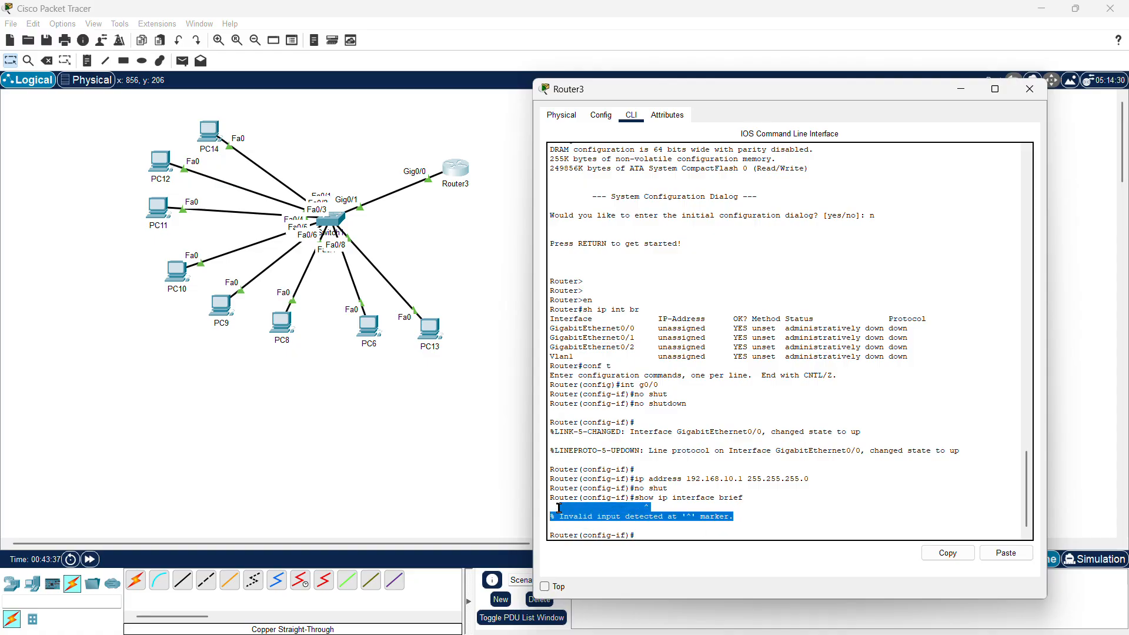
{"action": "left_click", "coordinate": [764, 512]}
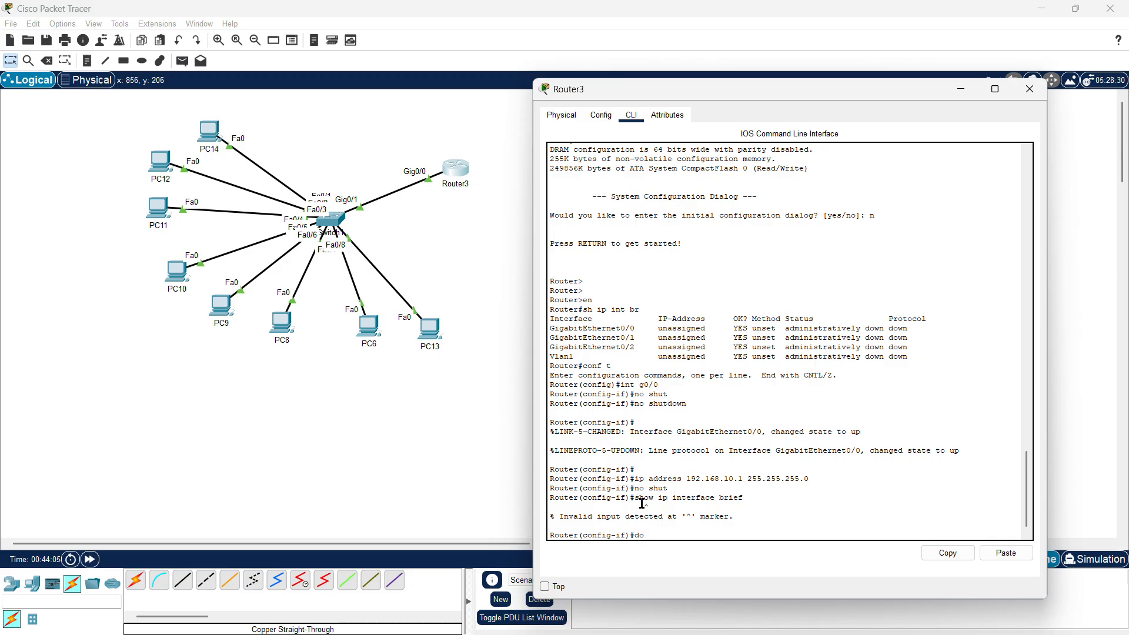
List Router3's interfaces from interface configuration mode with "do show ip interface brief"
{"action": "type", "text": "show ip interface brief"}
{"action": "key", "text": "Return"}
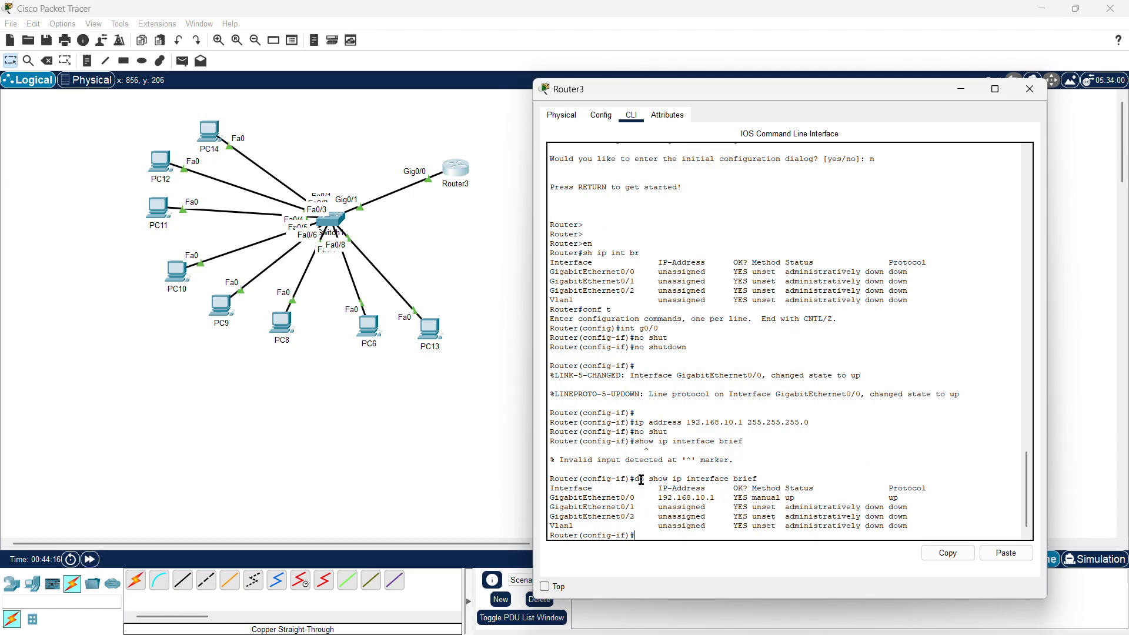
{"action": "left_click_drag", "start_coordinate": [635, 478], "coordinate": [645, 478]}
{"action": "left_click", "coordinate": [798, 476]}
Compare the earlier and new interface summaries, checking GigabitEthernet0/0's IP address against the address command
{"action": "scroll", "coordinate": [683, 508], "scroll_direction": "up", "scroll_amount": 2}
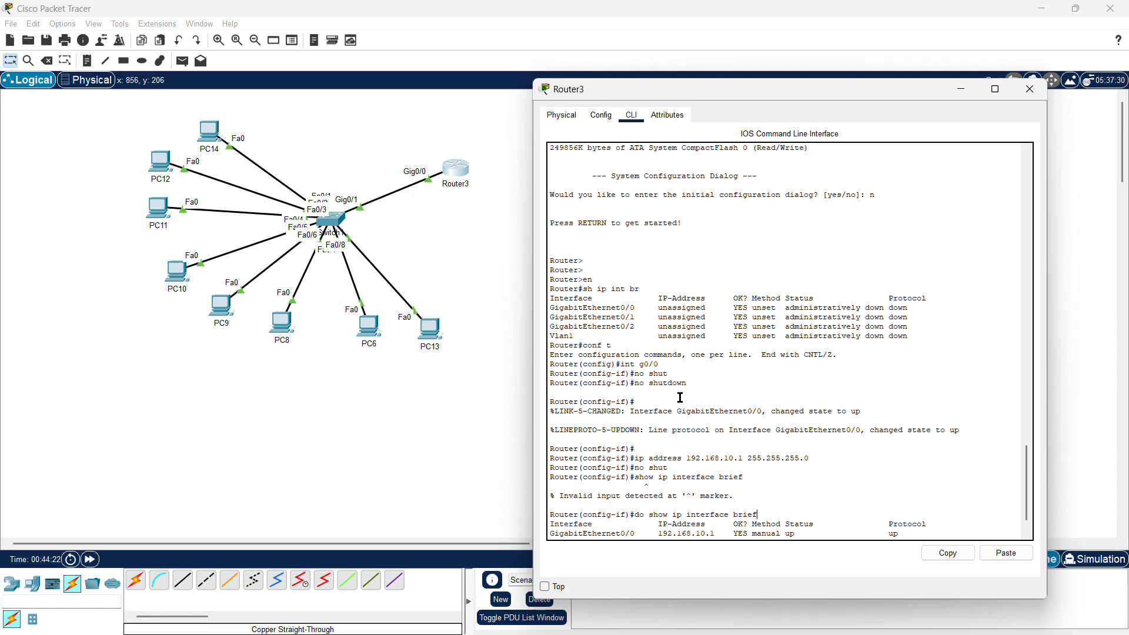
{"action": "scroll", "coordinate": [670, 424], "scroll_direction": "down", "scroll_amount": 2}
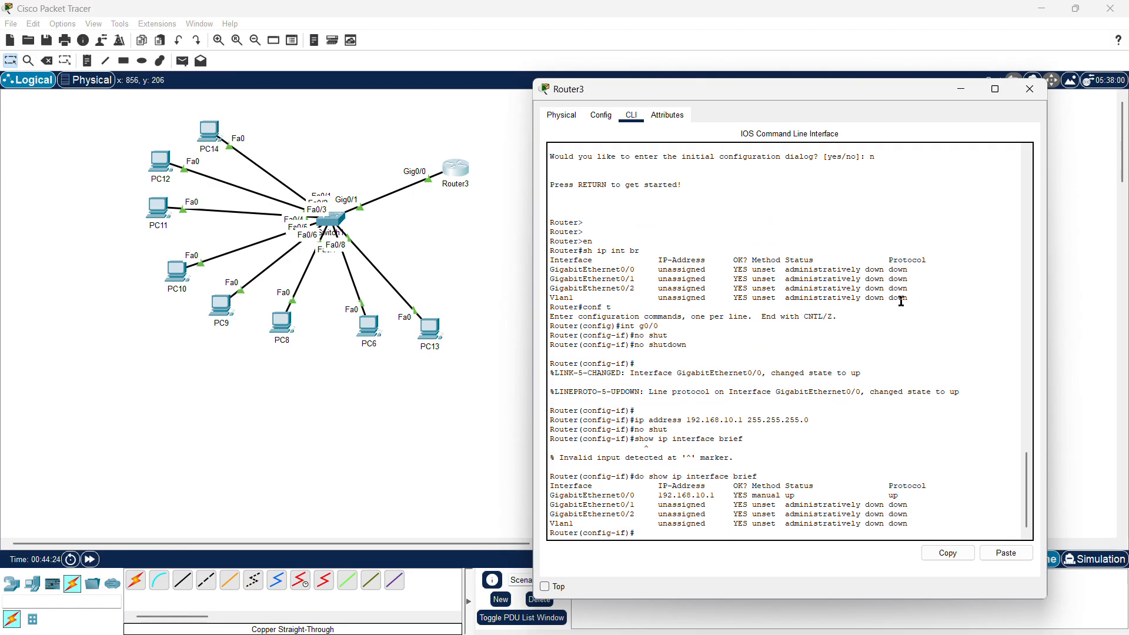
{"action": "left_click_drag", "start_coordinate": [917, 298], "coordinate": [547, 262]}
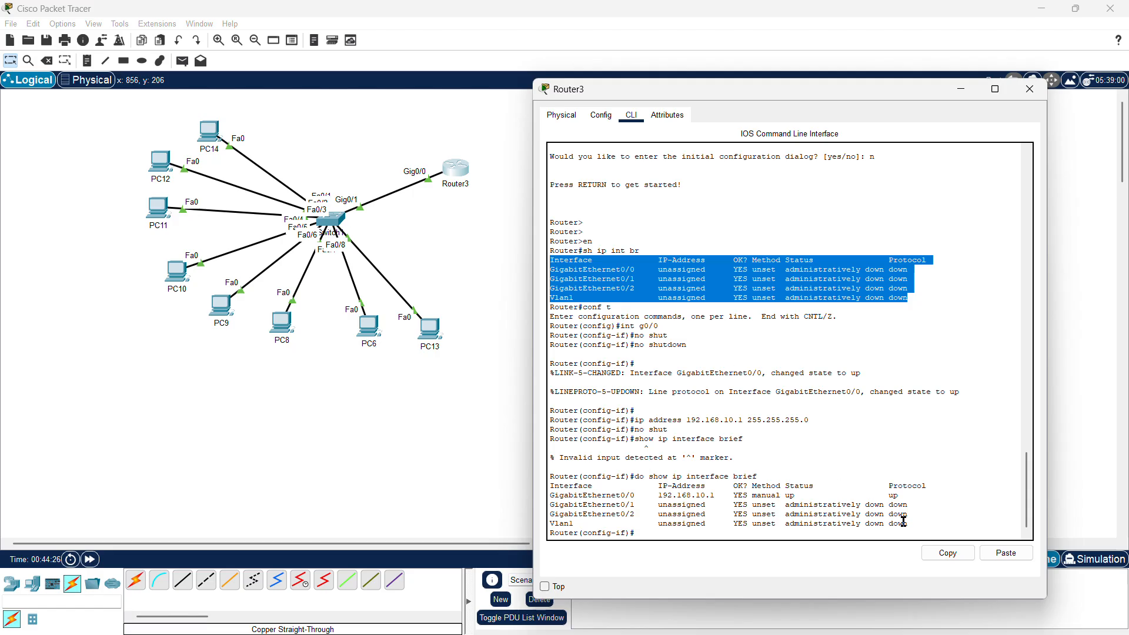
{"action": "left_click_drag", "start_coordinate": [922, 524], "coordinate": [549, 487]}
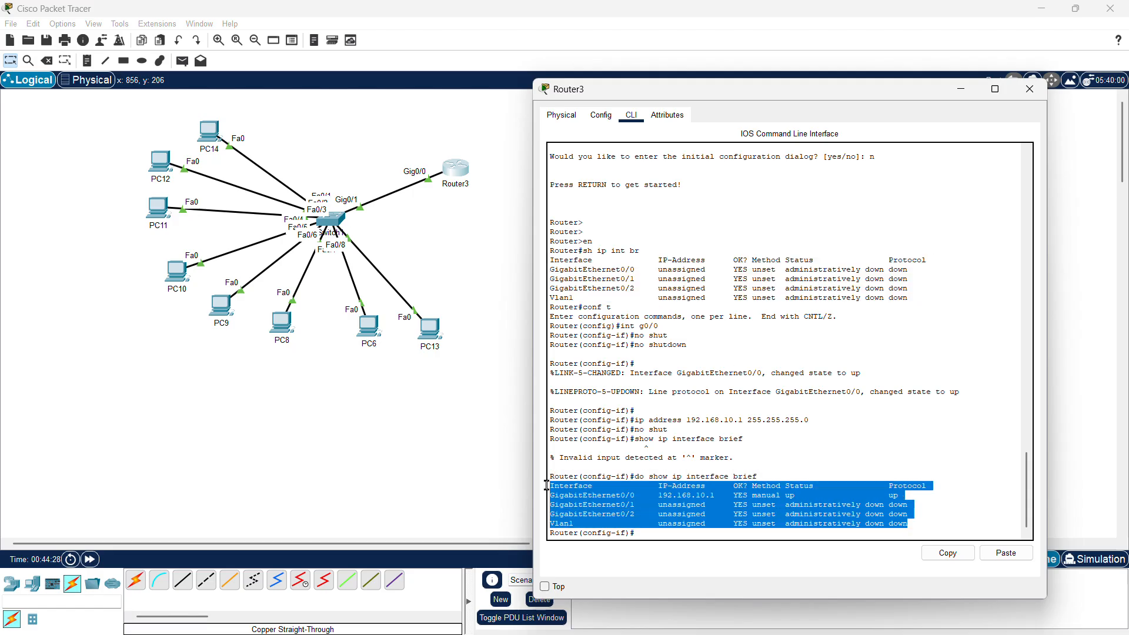
{"action": "left_click", "coordinate": [869, 407]}
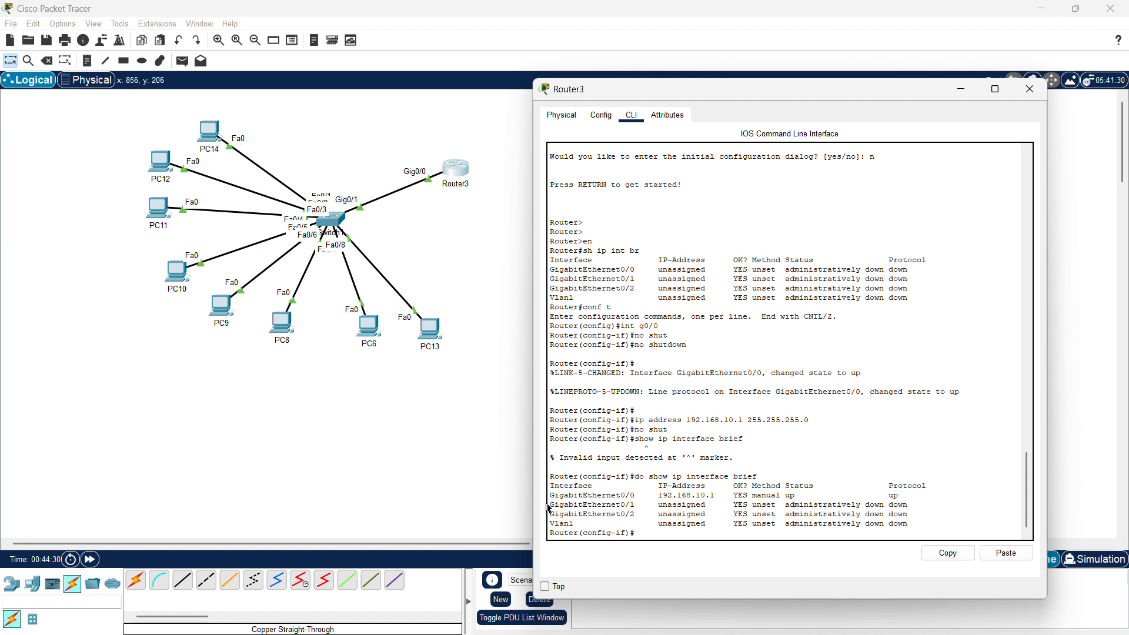
{"action": "left_click_drag", "start_coordinate": [649, 488], "coordinate": [556, 497]}
{"action": "left_click", "coordinate": [684, 495]}
{"action": "left_click_drag", "start_coordinate": [702, 500], "coordinate": [649, 498]}
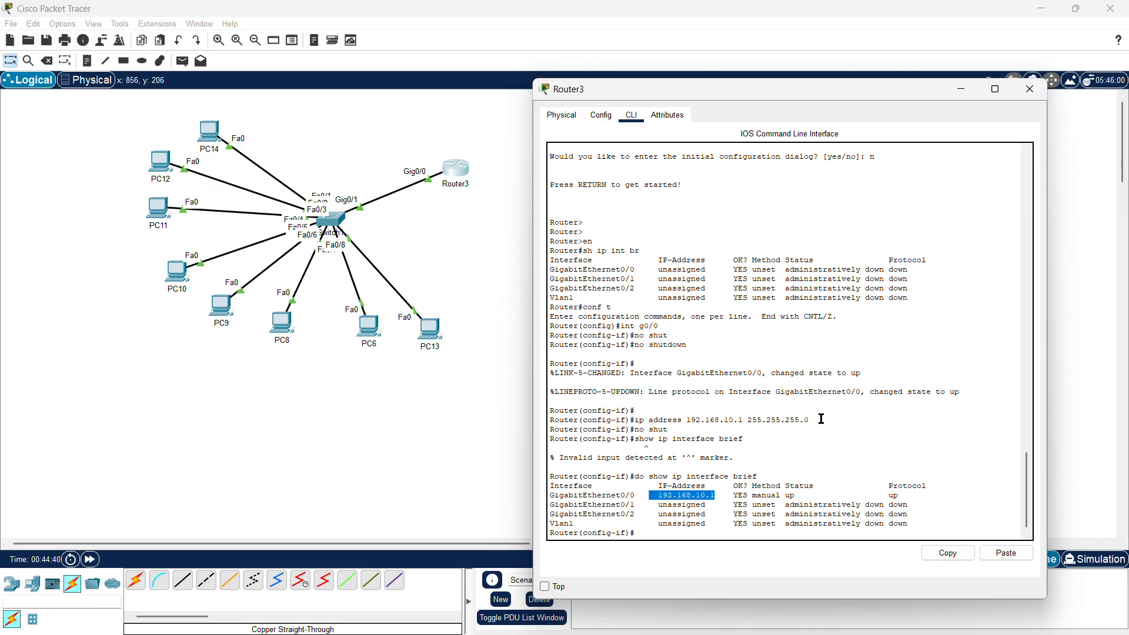
{"action": "left_click_drag", "start_coordinate": [818, 419], "coordinate": [658, 417]}
{"action": "left_click", "coordinate": [714, 489]}
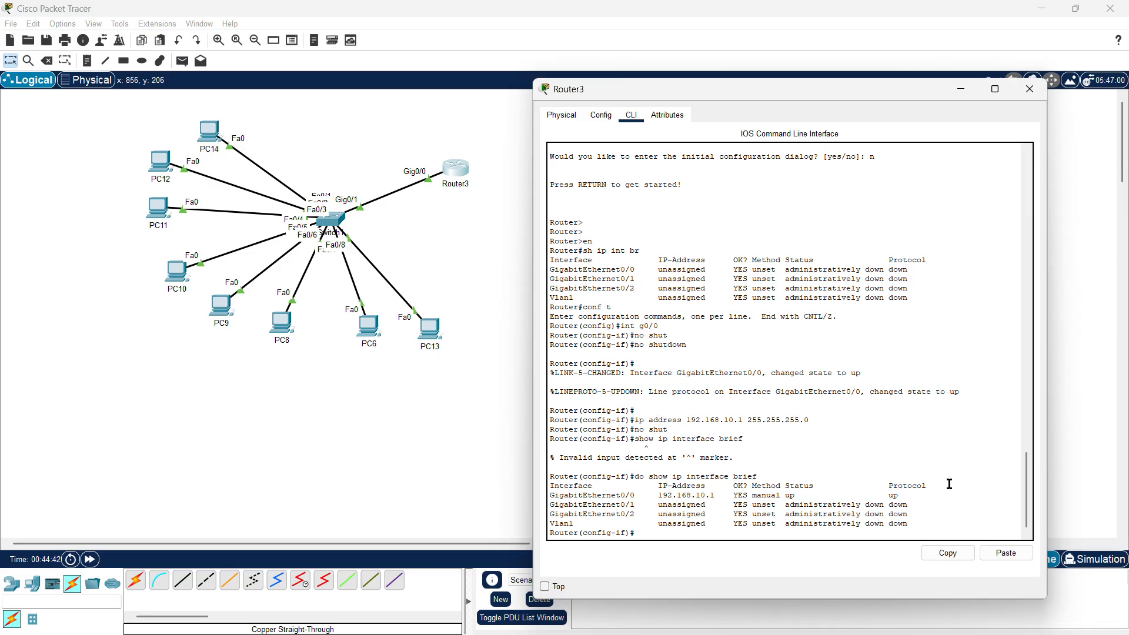
Examine the method, status and protocol entries of GigabitEthernet0/0 in the new interface summary
{"action": "left_click_drag", "start_coordinate": [904, 495], "coordinate": [782, 498]}
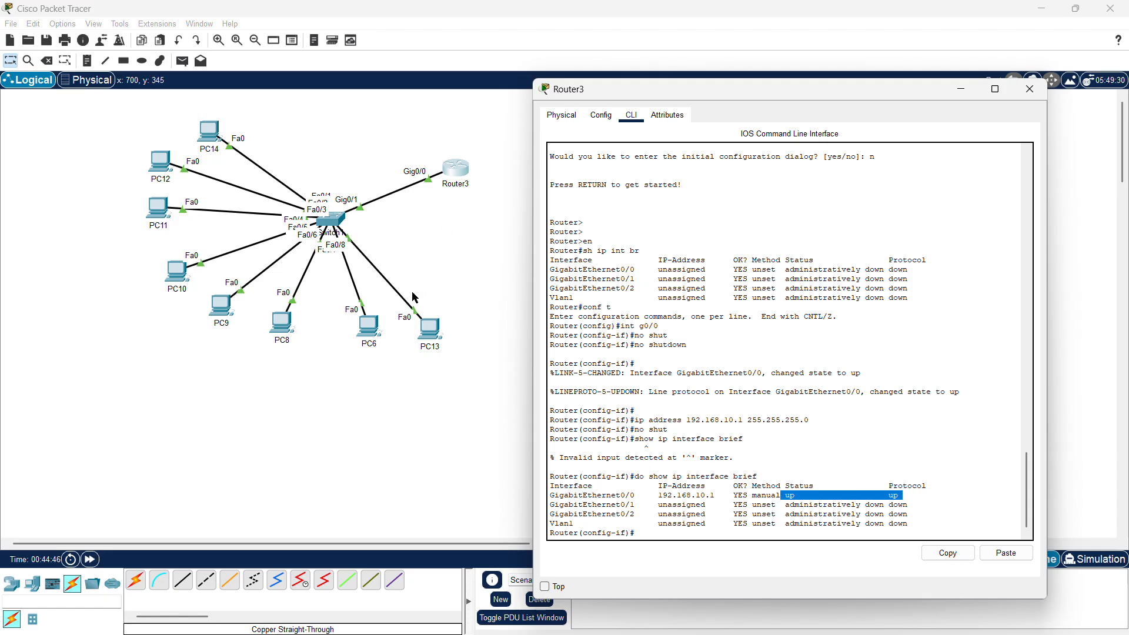
{"action": "left_click", "coordinate": [877, 483]}
{"action": "left_click_drag", "start_coordinate": [878, 482], "coordinate": [930, 500]}
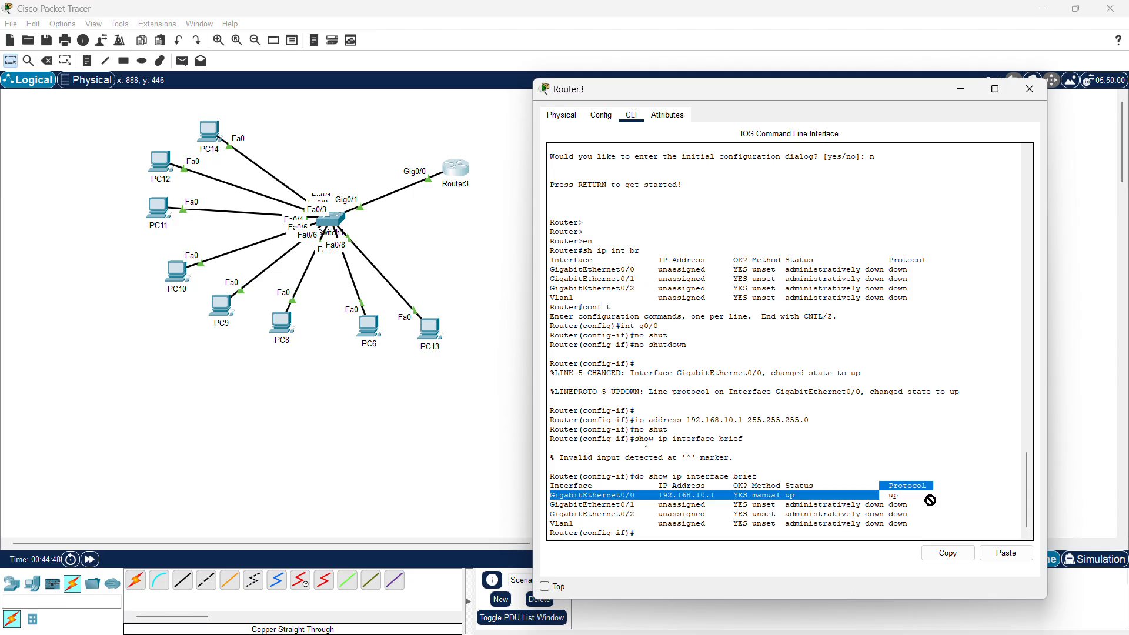
{"action": "left_click", "coordinate": [938, 495]}
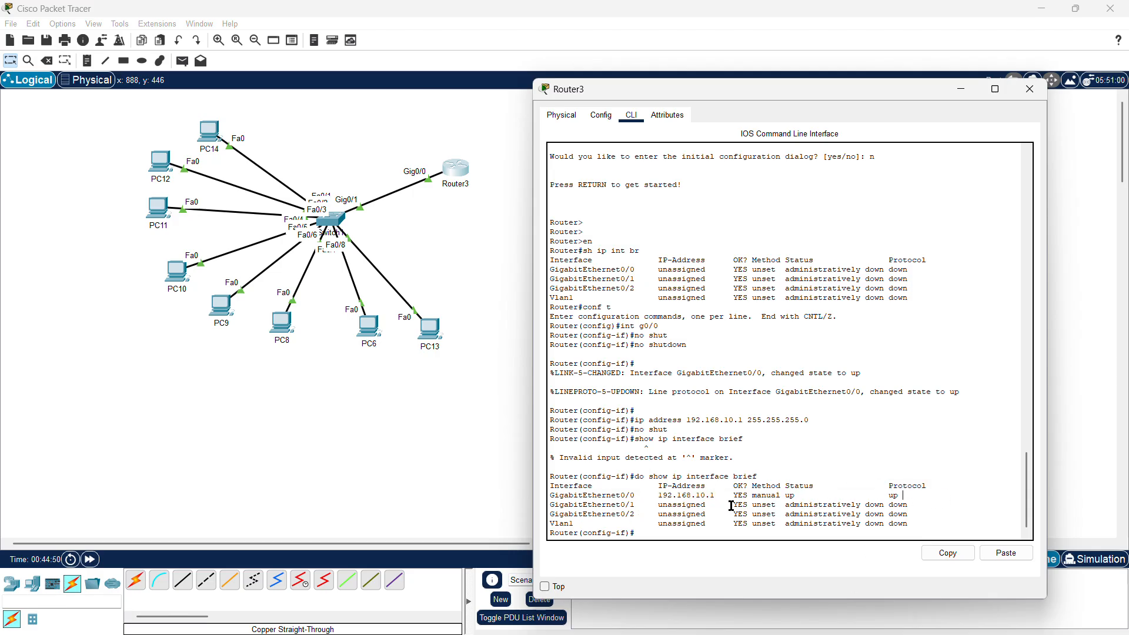
{"action": "left_click_drag", "start_coordinate": [725, 495], "coordinate": [911, 495]}
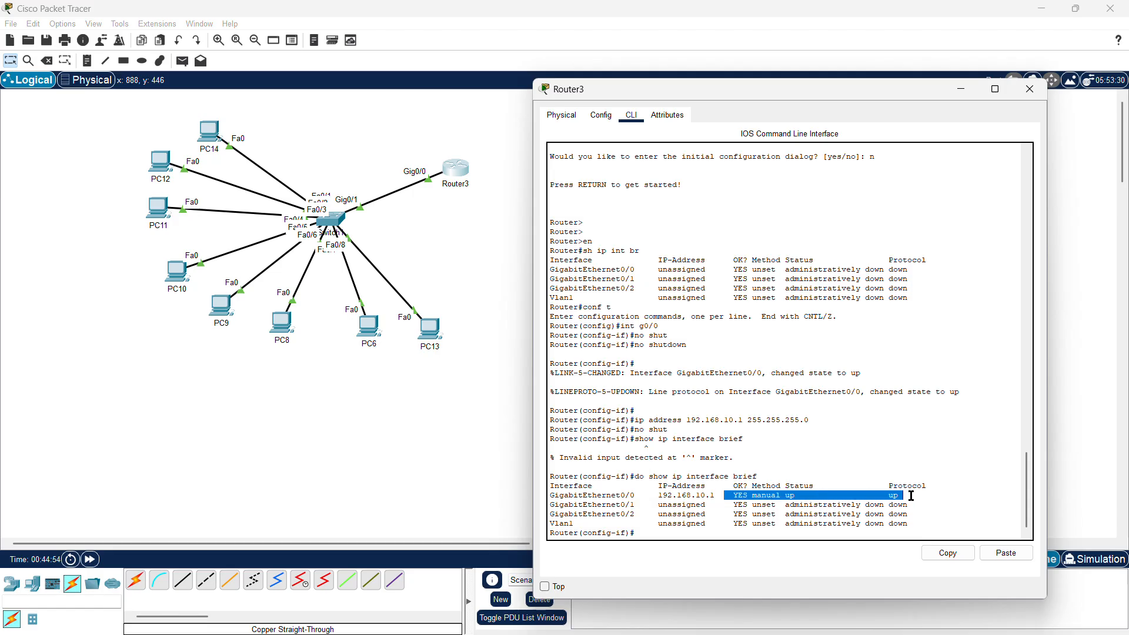
{"action": "left_click", "coordinate": [777, 438]}
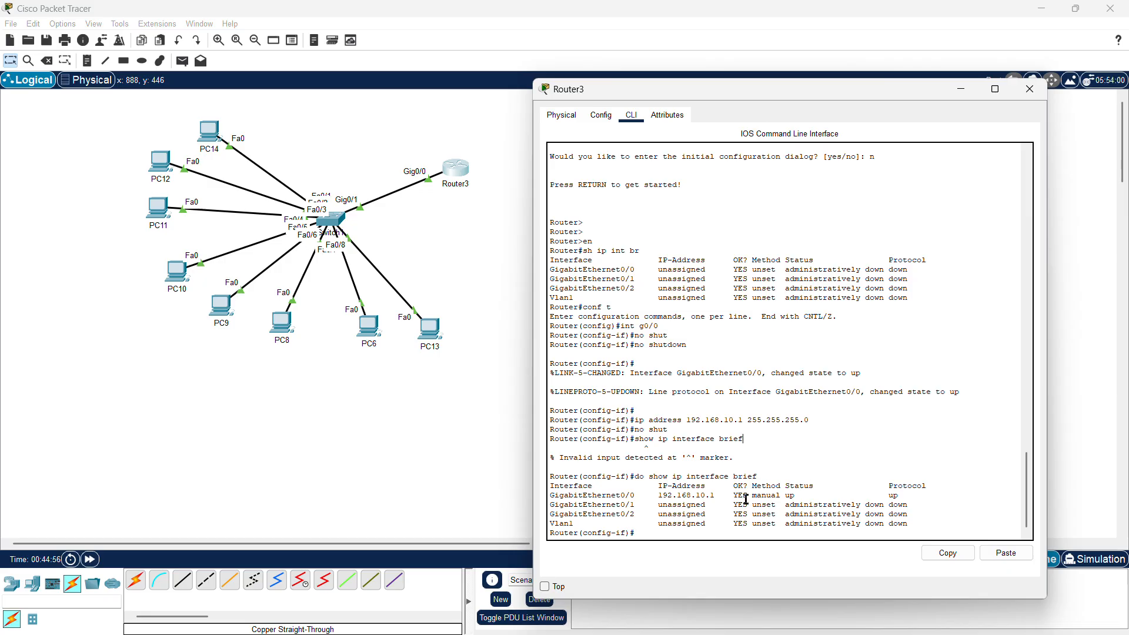
{"action": "left_click_drag", "start_coordinate": [748, 496], "coordinate": [909, 495]}
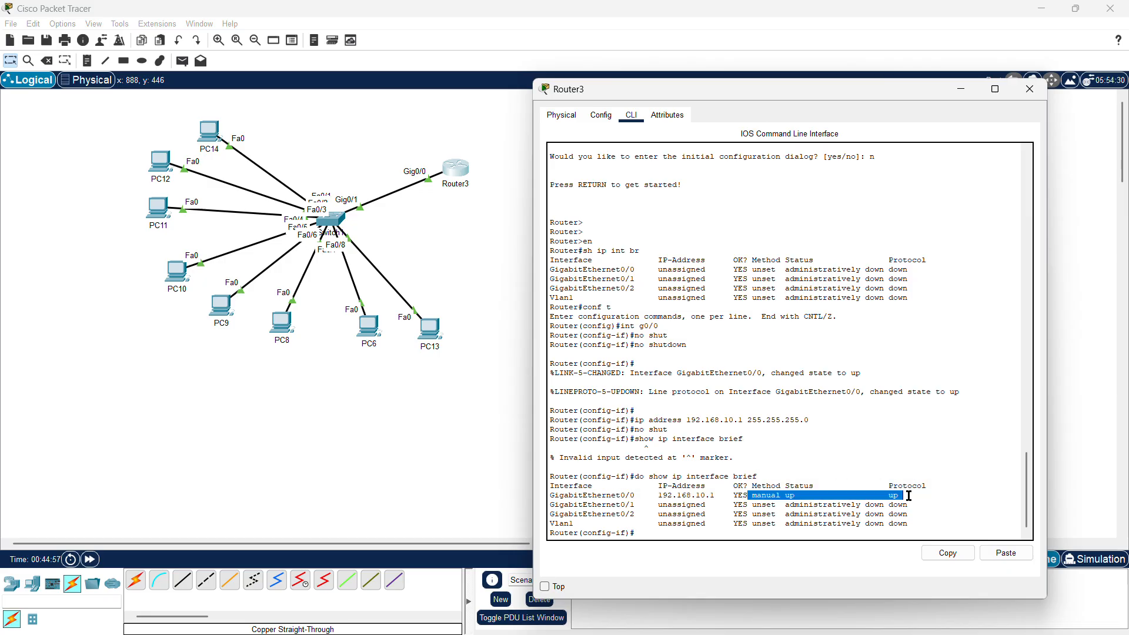
{"action": "left_click", "coordinate": [812, 442]}
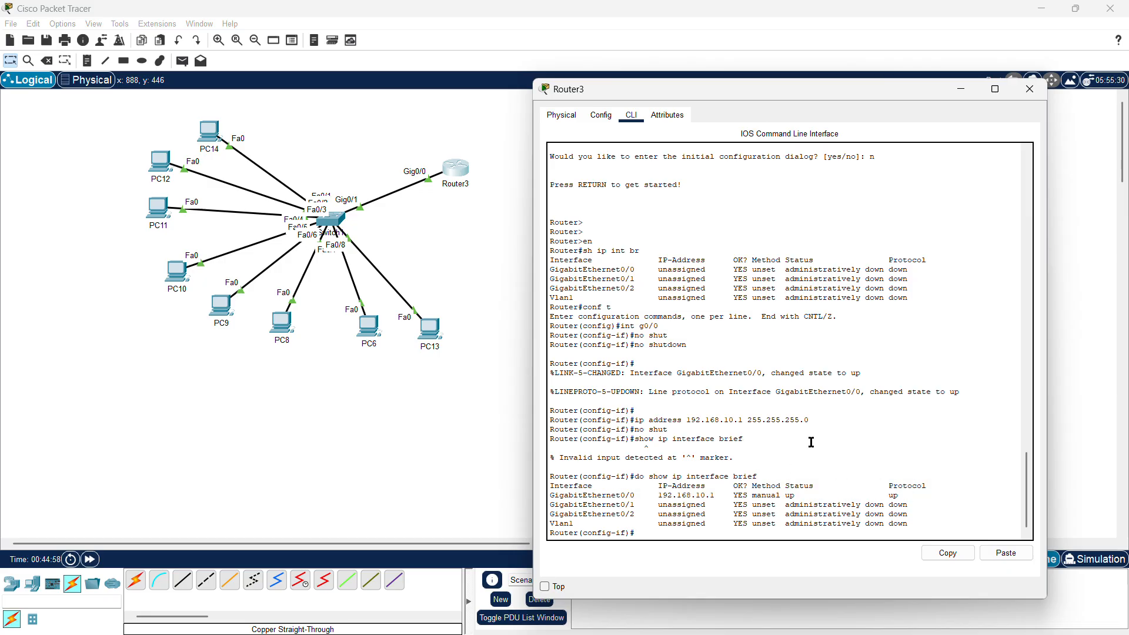
Close the Router3 window and open PC14's IP Configuration settings
{"action": "left_click", "coordinate": [1029, 97]}
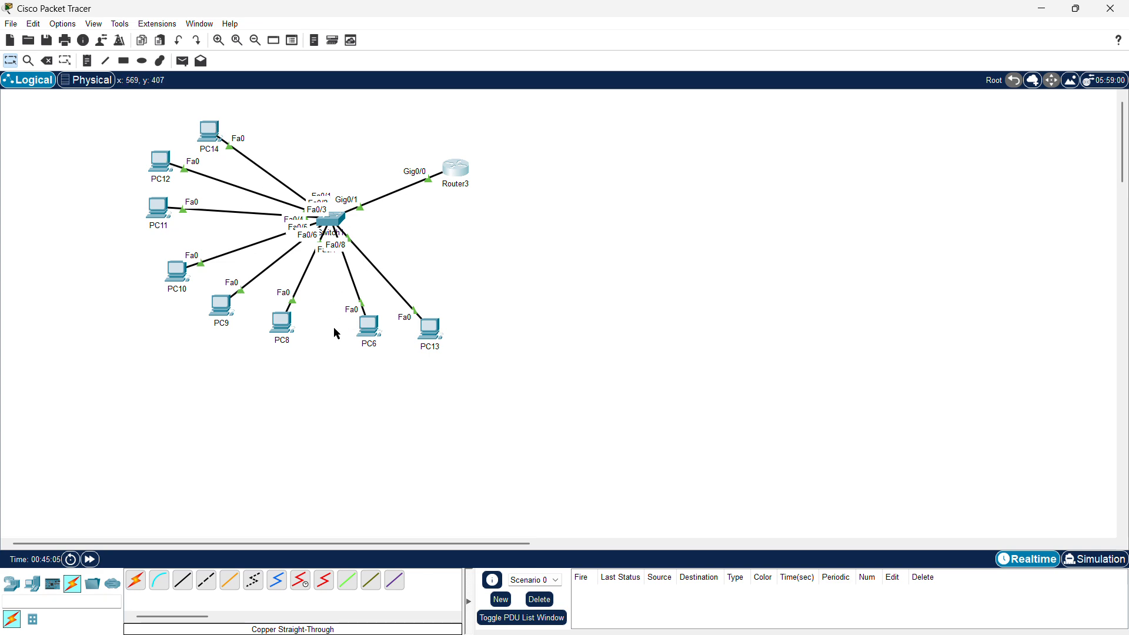
{"action": "left_click", "coordinate": [216, 140]}
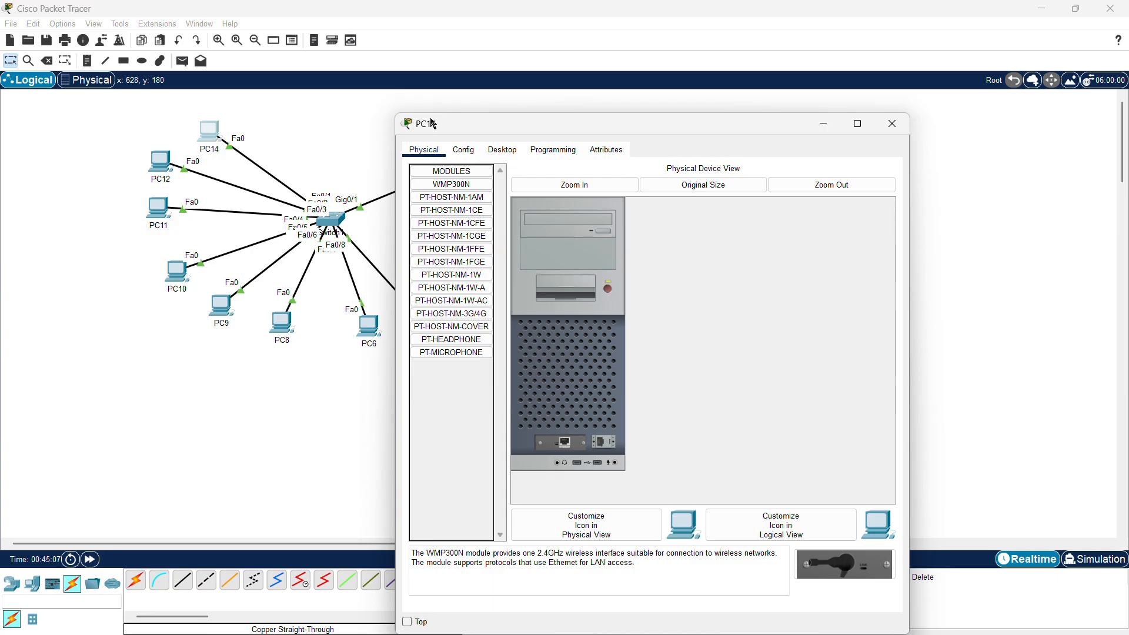
{"action": "left_click", "coordinate": [501, 151]}
{"action": "left_click", "coordinate": [447, 212]}
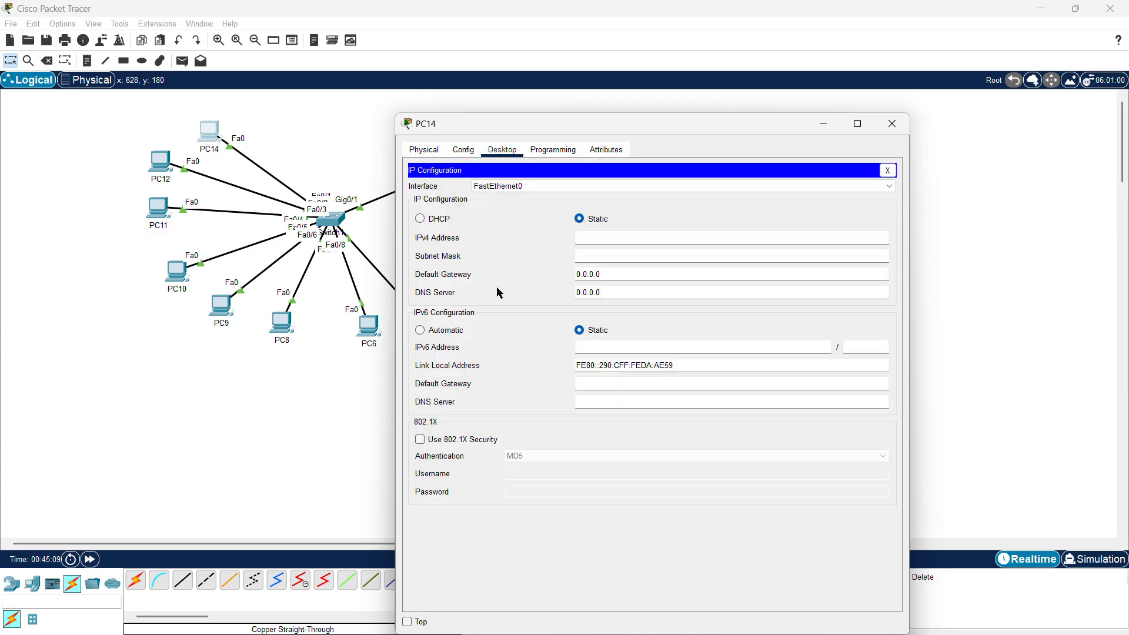
Give PC14 the static IPv4 address 192.168.10.2 with subnet mask 255.255.255.0
{"action": "left_click", "coordinate": [595, 239]}
{"action": "left_click", "coordinate": [448, 217]}
{"action": "left_click", "coordinate": [588, 241]}
{"action": "type", "text": "192.168.10.2"}
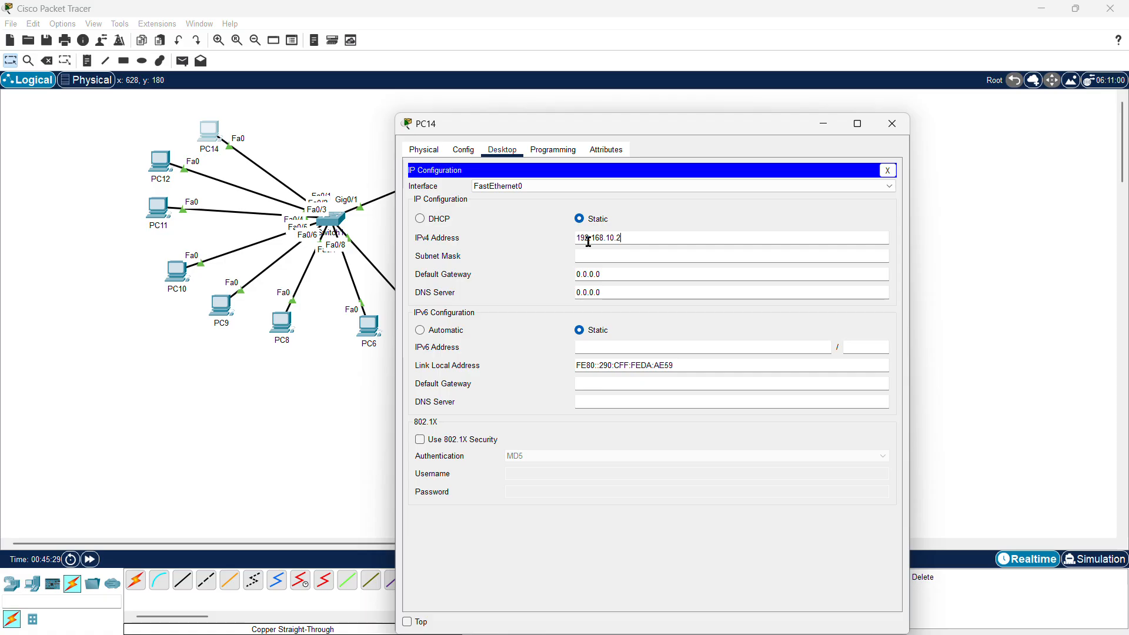
{"action": "left_click", "coordinate": [606, 257]}
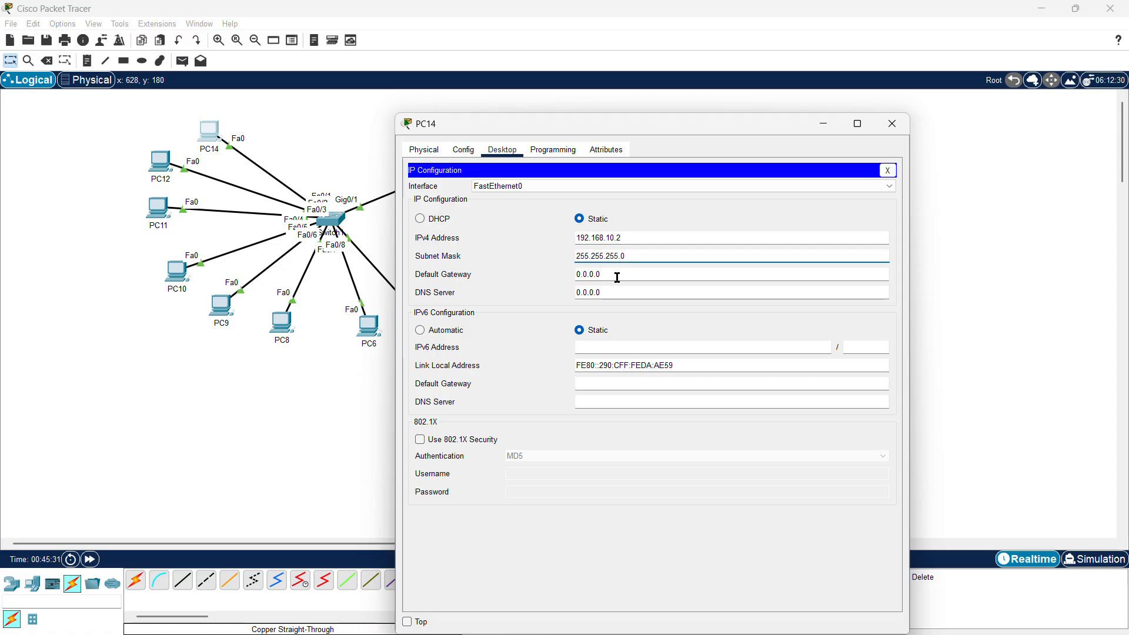
Replace PC14's IPv4 default gateway with an address in the 192.168.10 network and close its IP configuration
{"action": "double_click", "coordinate": [584, 271]}
{"action": "key", "text": "BackSpace"}
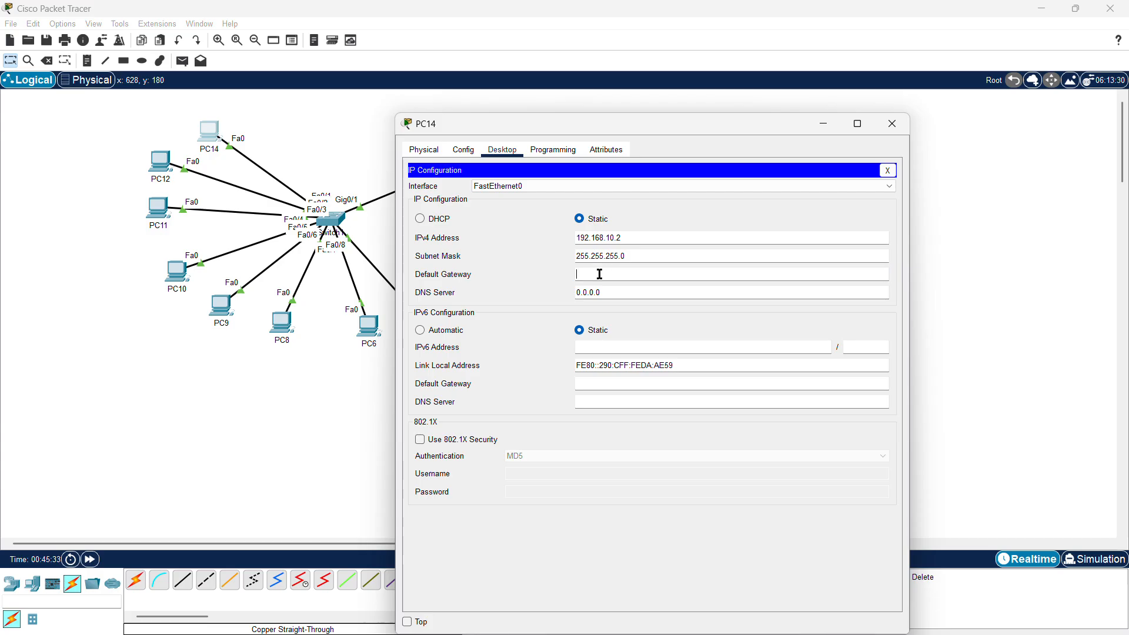
{"action": "type", "text": "192.168.10"}
{"action": "key", "text": "BackSpace"}
{"action": "left_click", "coordinate": [888, 170]}
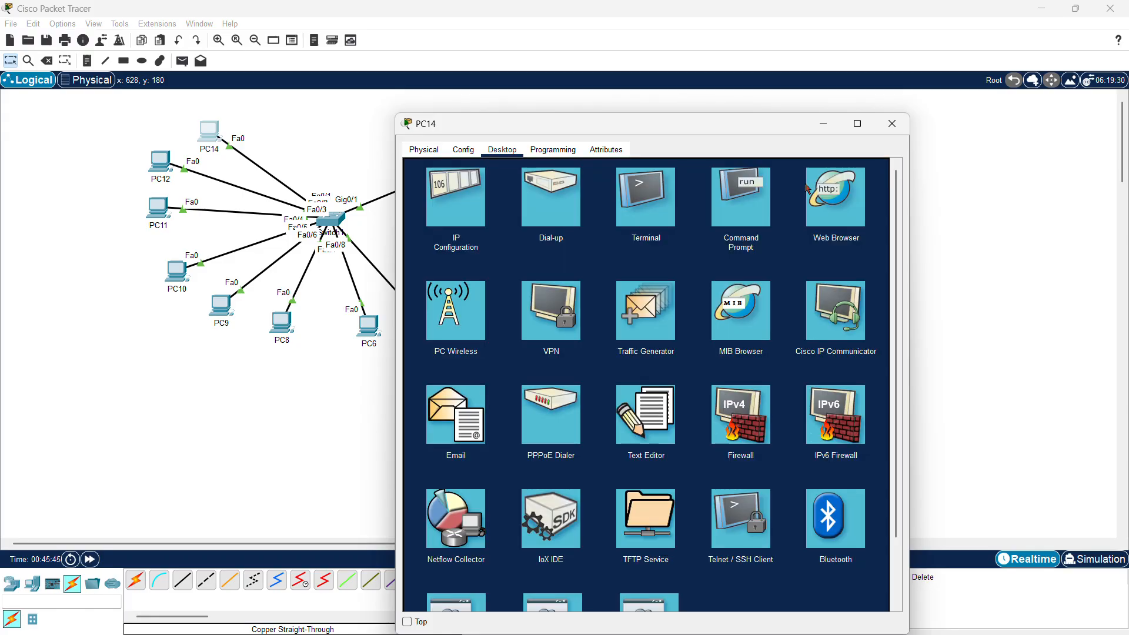
Ping 192.168.10.1 from PC14's Command Prompt
{"action": "left_click", "coordinate": [723, 207]}
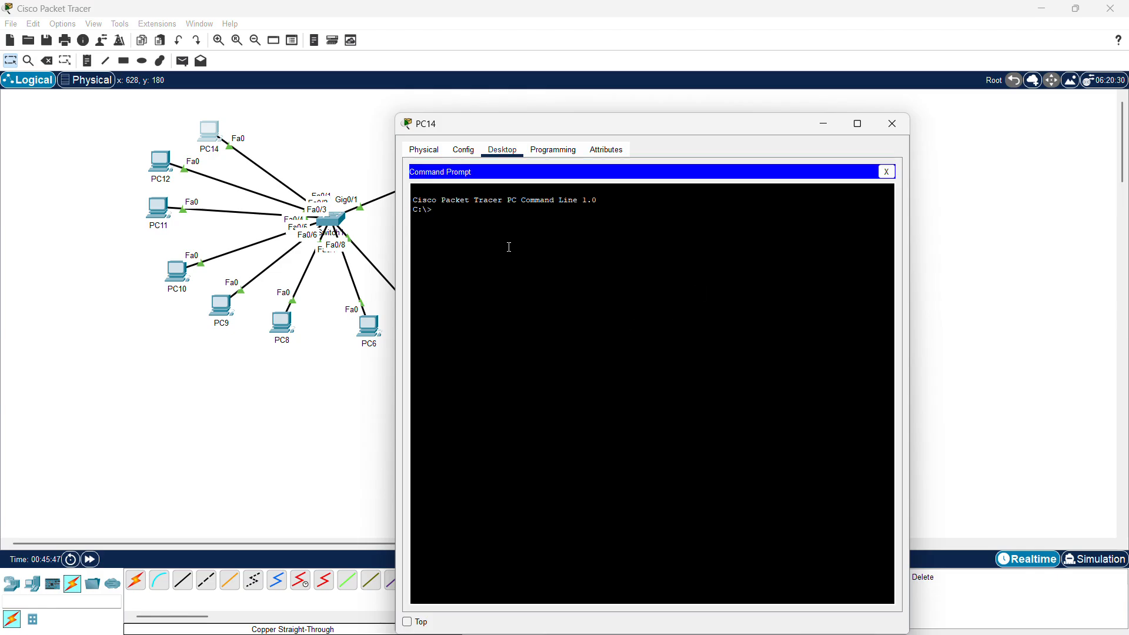
{"action": "type", "text": "ping 192.1"}
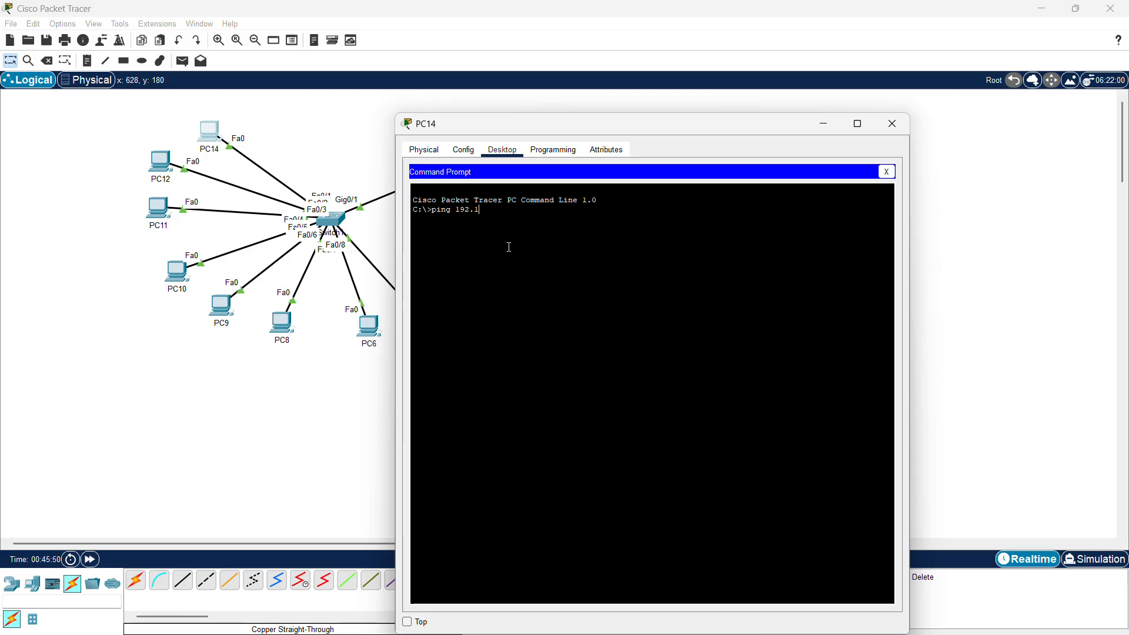
{"action": "type", "text": "68.1"}
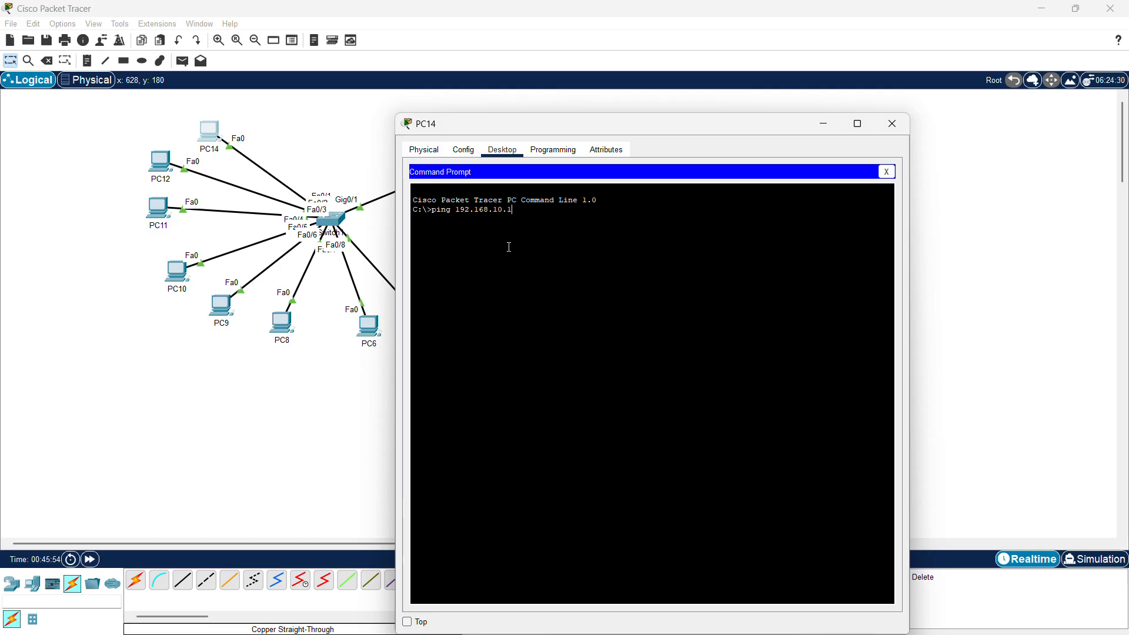
{"action": "type", "text": "0.1"}
{"action": "key", "text": "Return"}
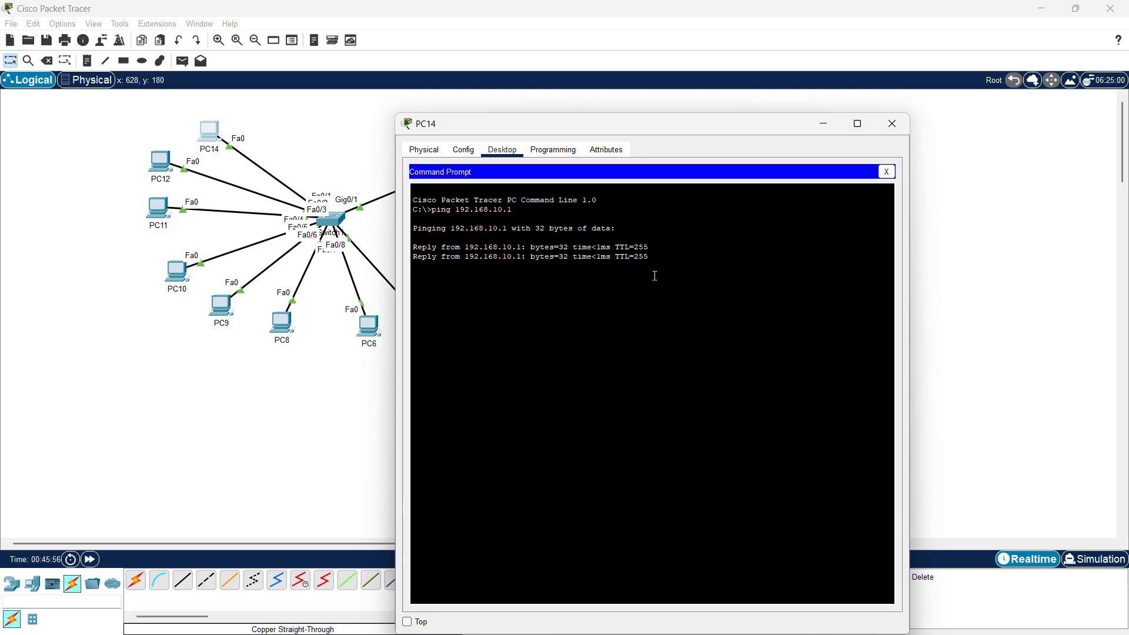
Review the replies and statistics of PC14's ping, then close its Command Prompt and minimize the PC14 window
{"action": "left_click_drag", "start_coordinate": [655, 276], "coordinate": [412, 207]}
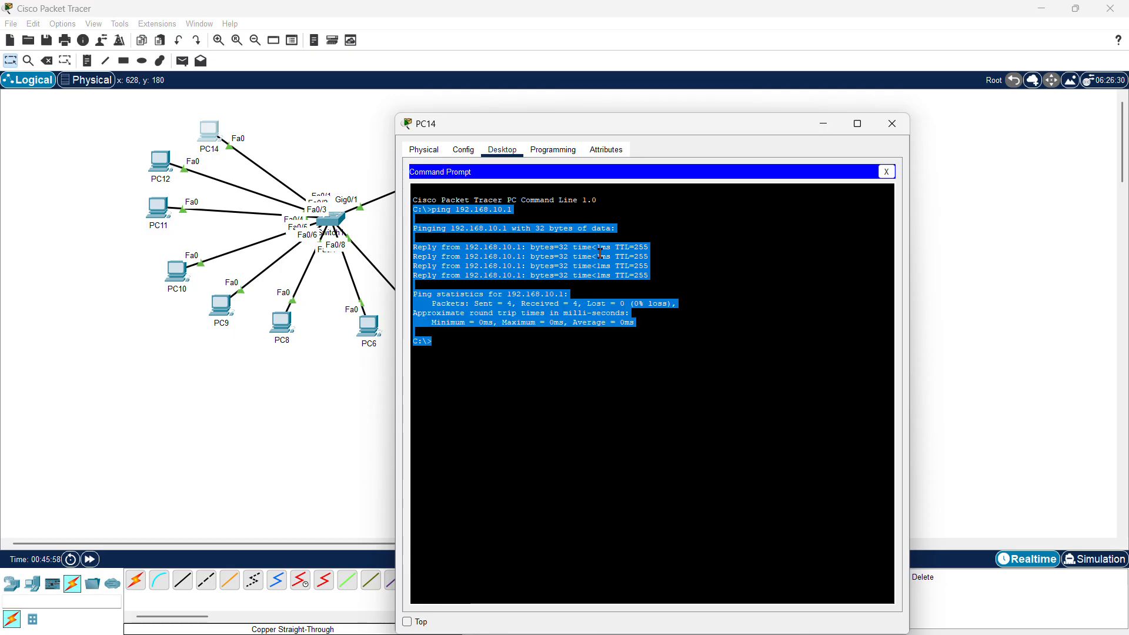
{"action": "left_click", "coordinate": [591, 378]}
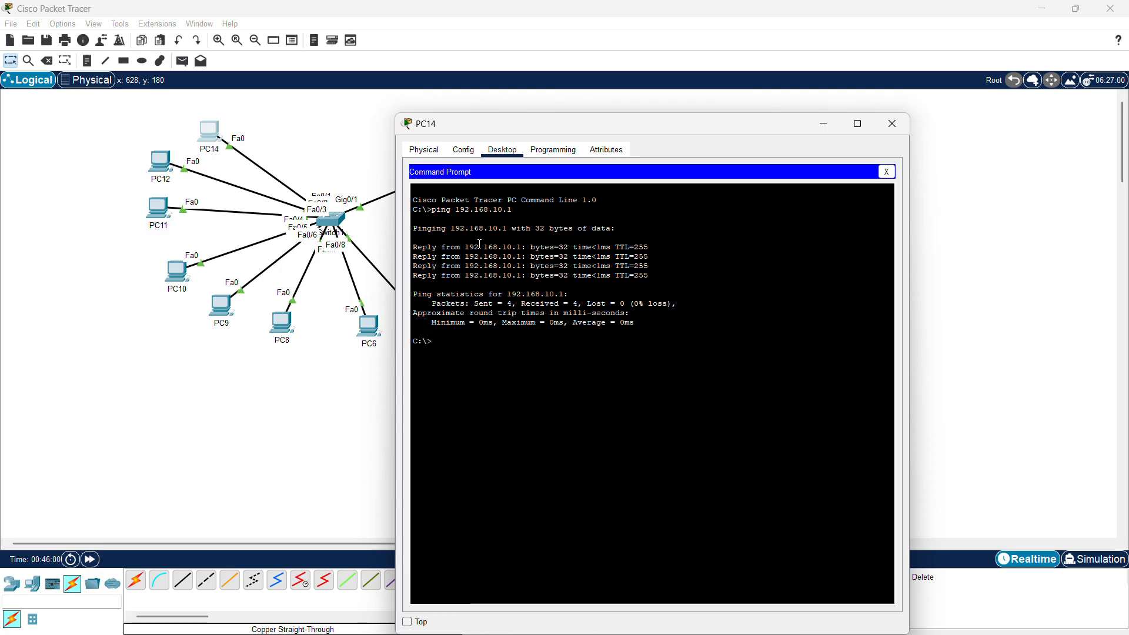
{"action": "left_click_drag", "start_coordinate": [655, 321], "coordinate": [410, 225]}
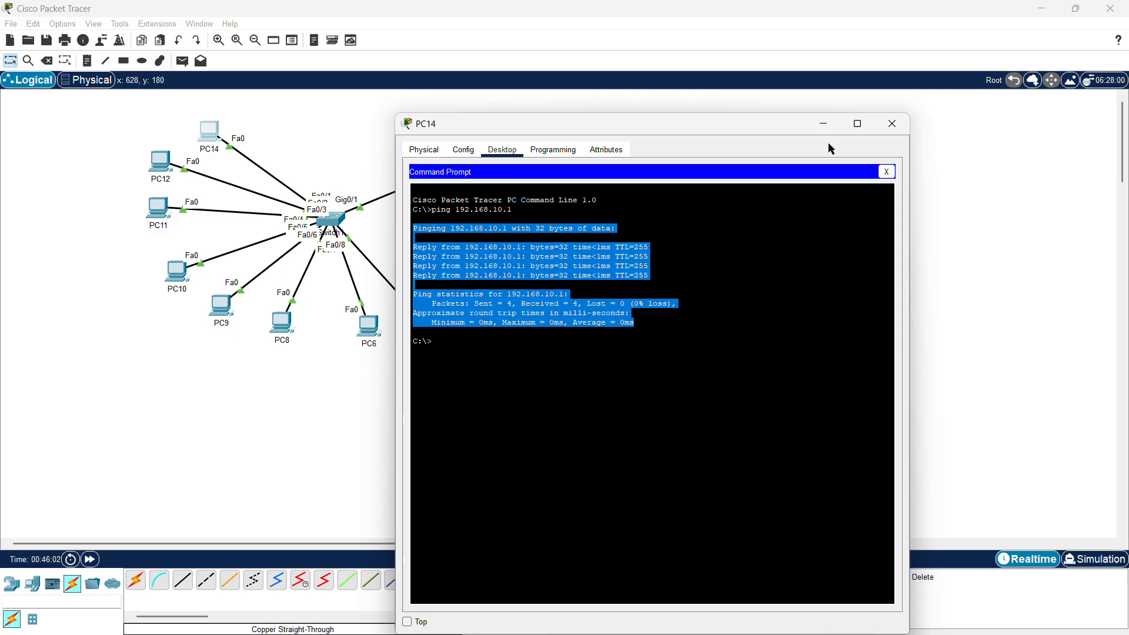
{"action": "left_click", "coordinate": [886, 171]}
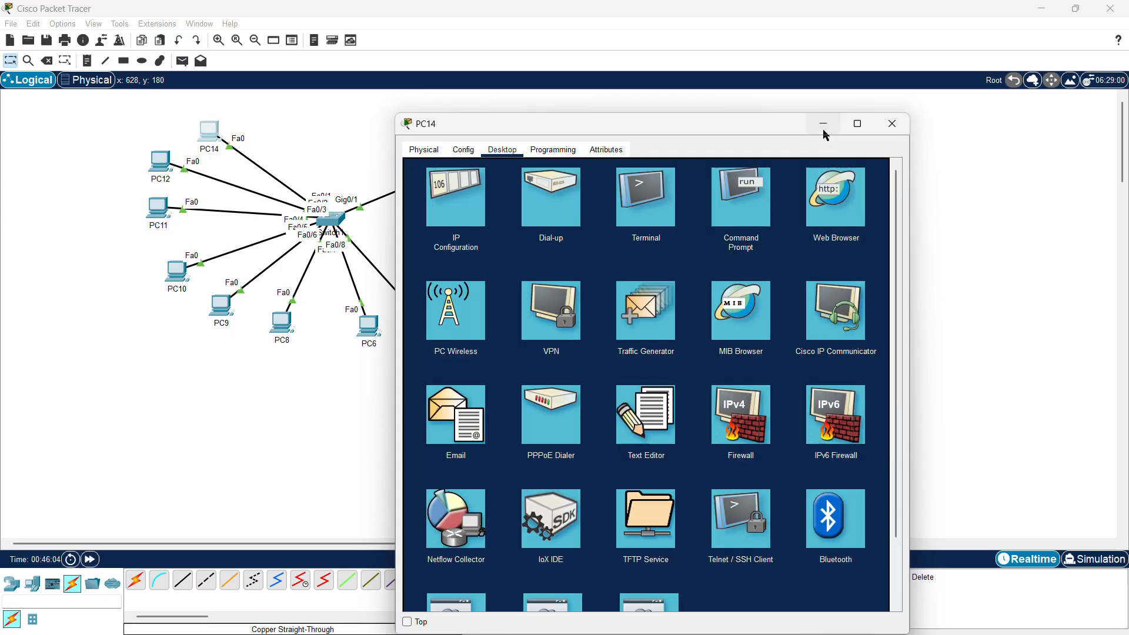
{"action": "left_click", "coordinate": [824, 126]}
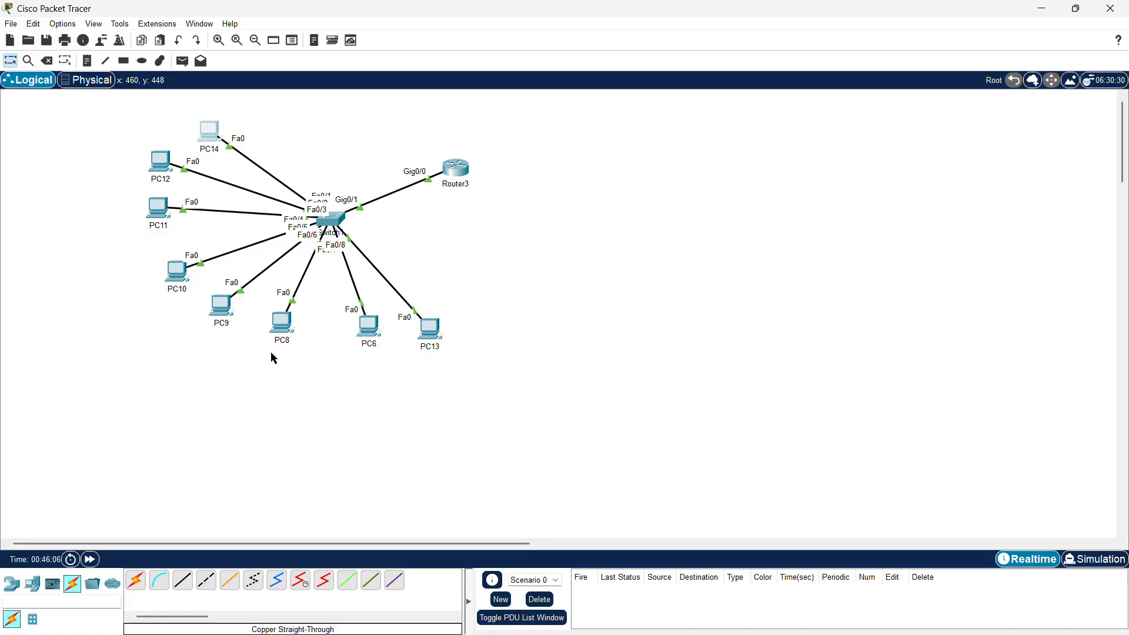
Give PC12 the static IPv4 address 192.168.10.3 with subnet mask 255.255.255.0
{"action": "left_click", "coordinate": [164, 171]}
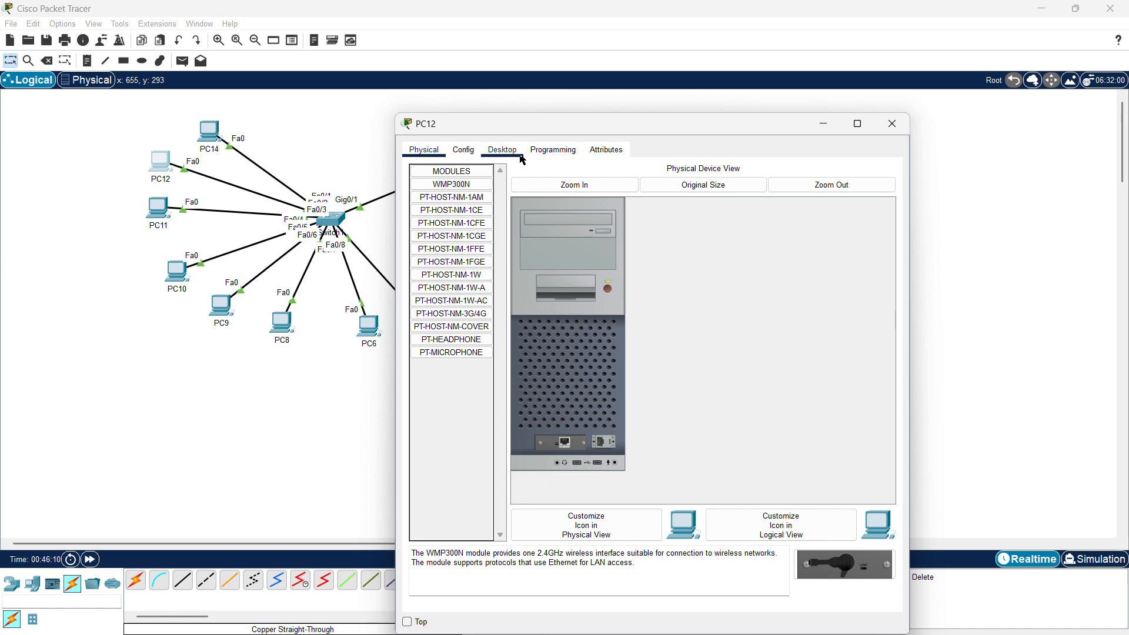
{"action": "left_click", "coordinate": [503, 150]}
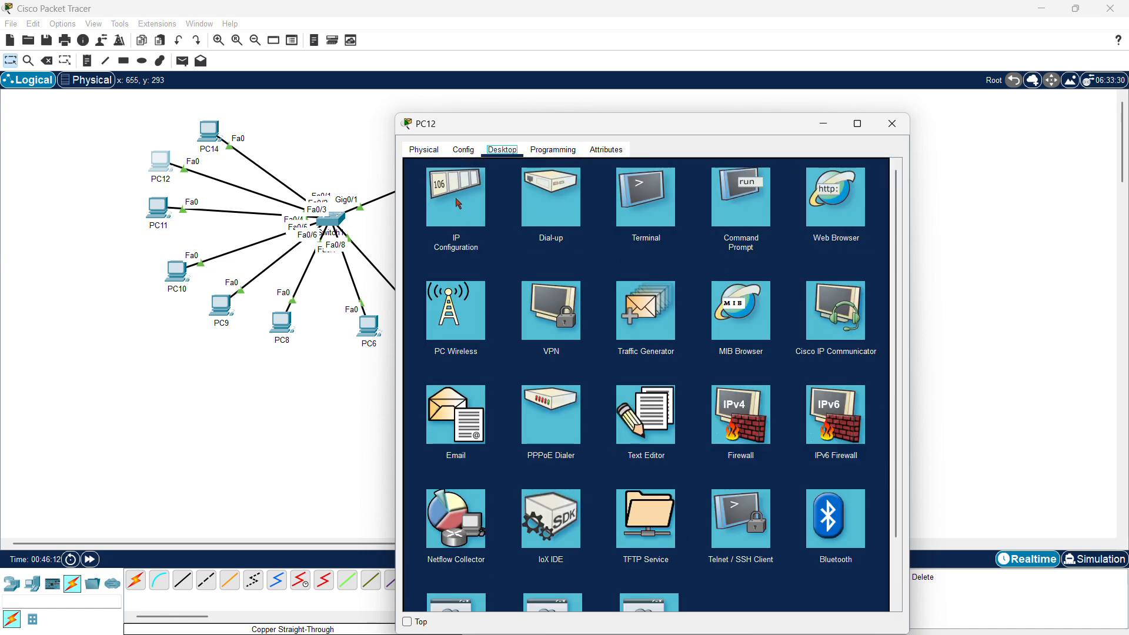
{"action": "left_click", "coordinate": [458, 203]}
{"action": "left_click", "coordinate": [614, 237]}
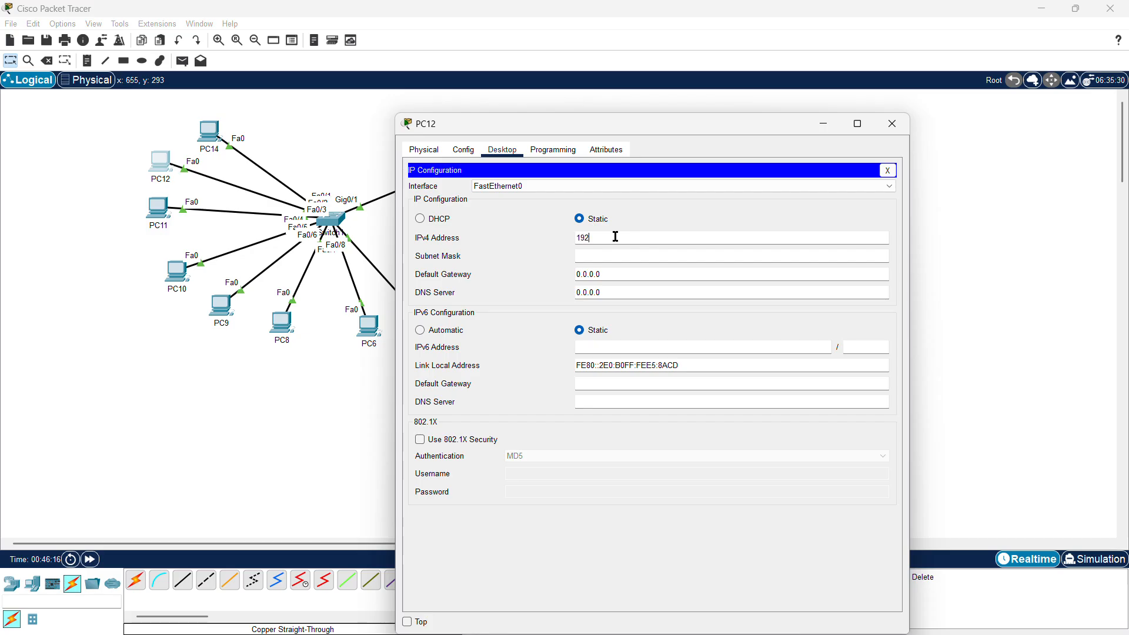
{"action": "type", "text": "192.168.10.3"}
{"action": "left_click", "coordinate": [599, 257]}
Set PC12's IPv4 default gateway to 192.168.10.1
{"action": "left_click_drag", "start_coordinate": [612, 274], "coordinate": [542, 260]}
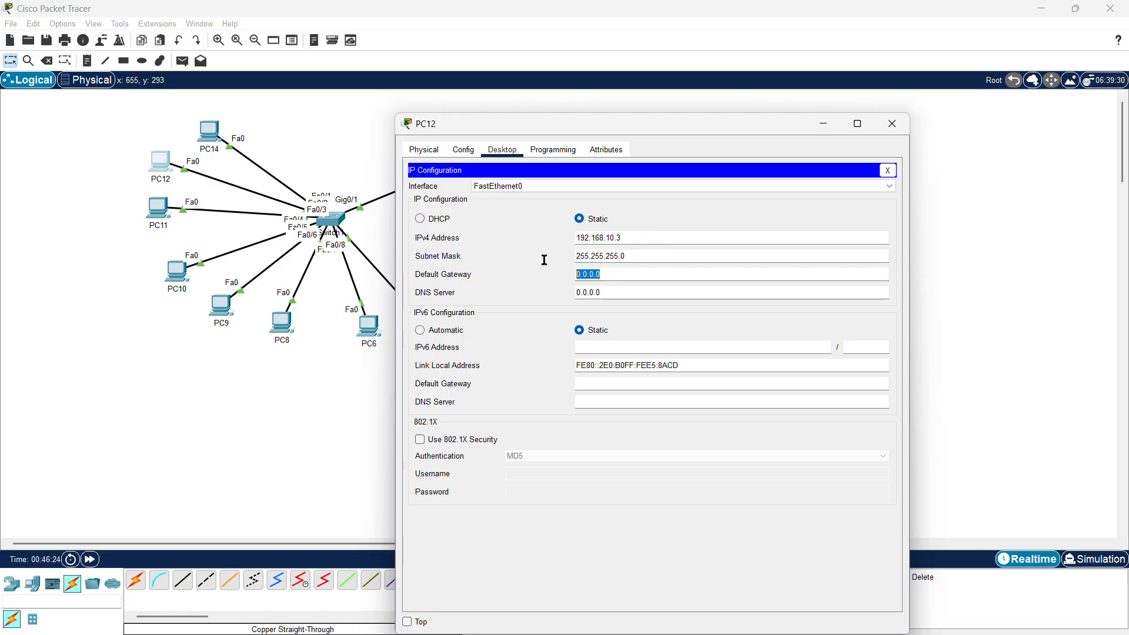
{"action": "key", "text": "BackSpace"}
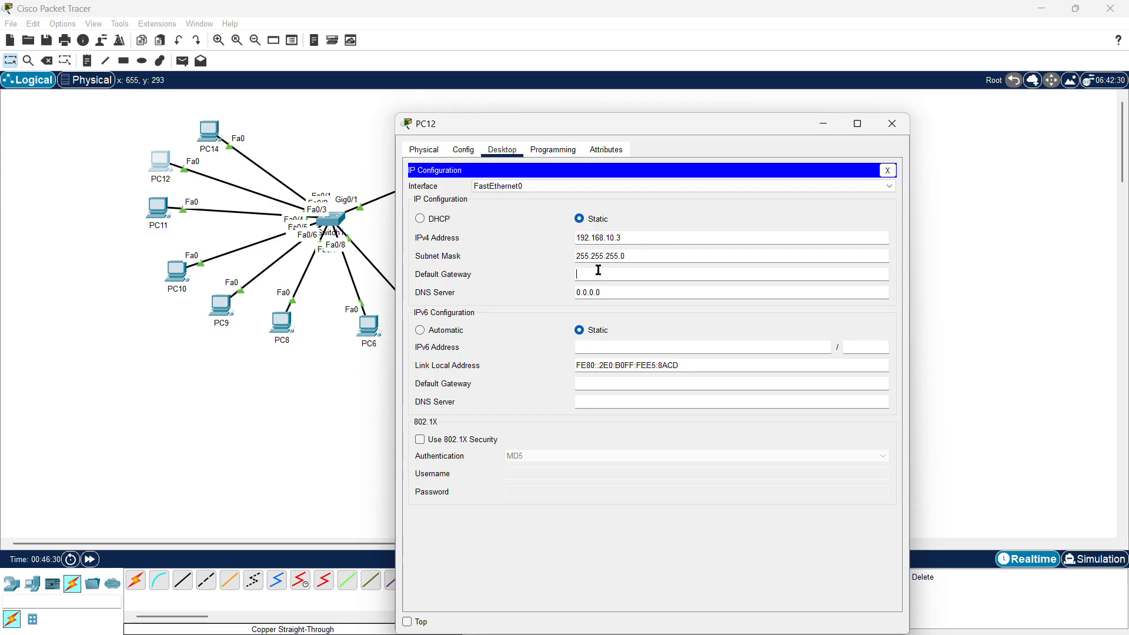
{"action": "type", "text": "1"}
{"action": "type", "text": "68.10.1"}
{"action": "left_click_drag", "start_coordinate": [628, 274], "coordinate": [573, 278]}
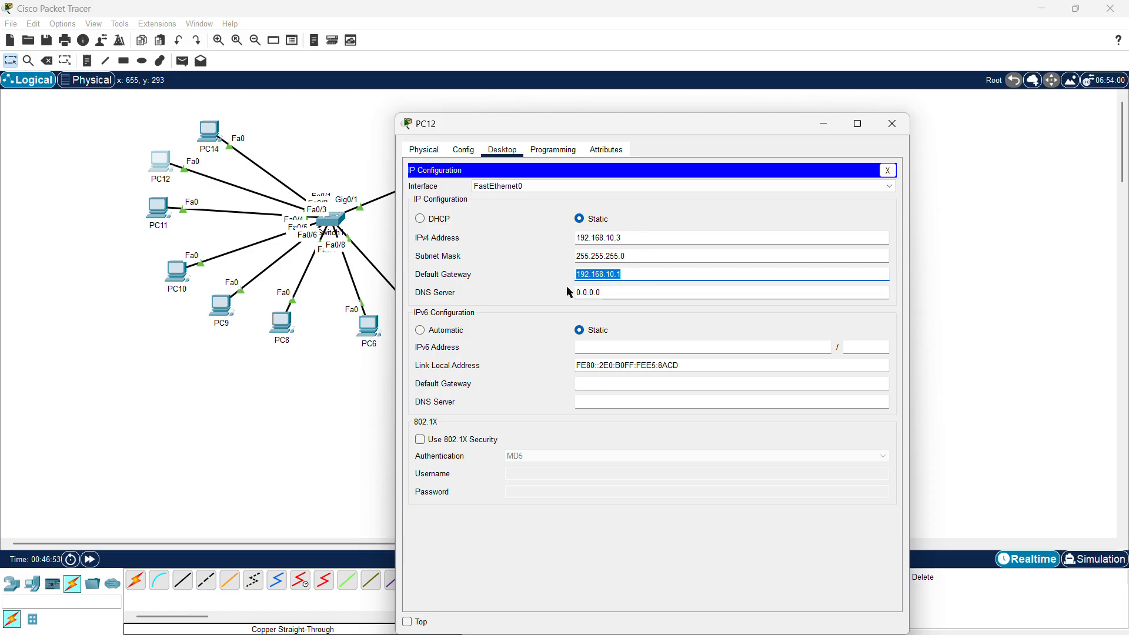
{"action": "left_click", "coordinate": [546, 281]}
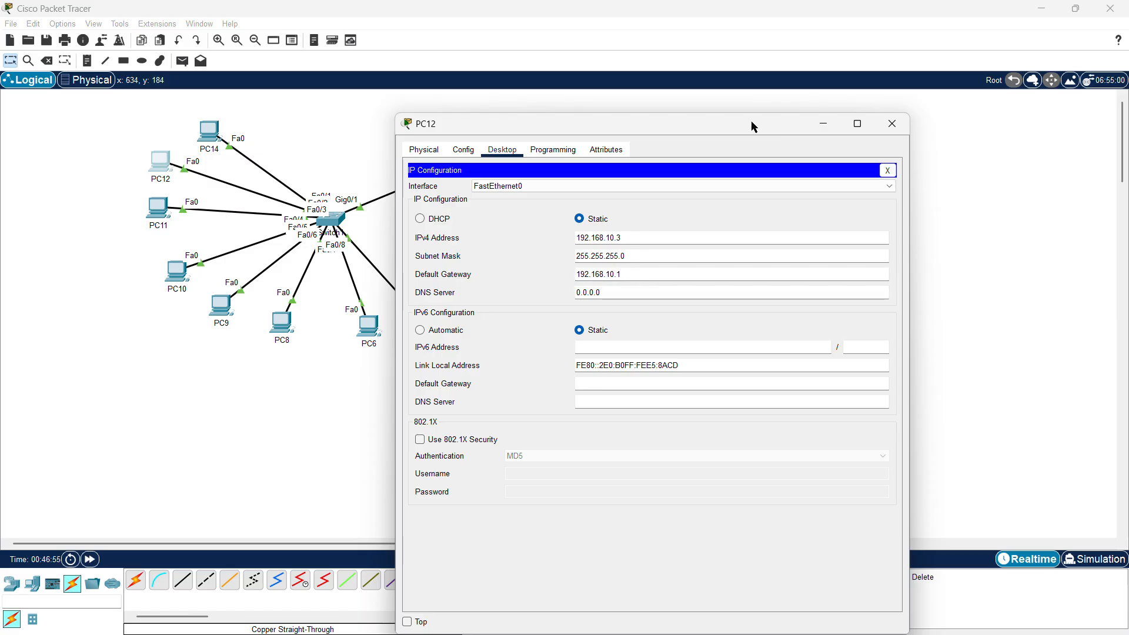
Move the PC12 window off the topology and examine how the PCs reach Router3 through Switch1
{"action": "left_click_drag", "start_coordinate": [673, 125], "coordinate": [843, 115]}
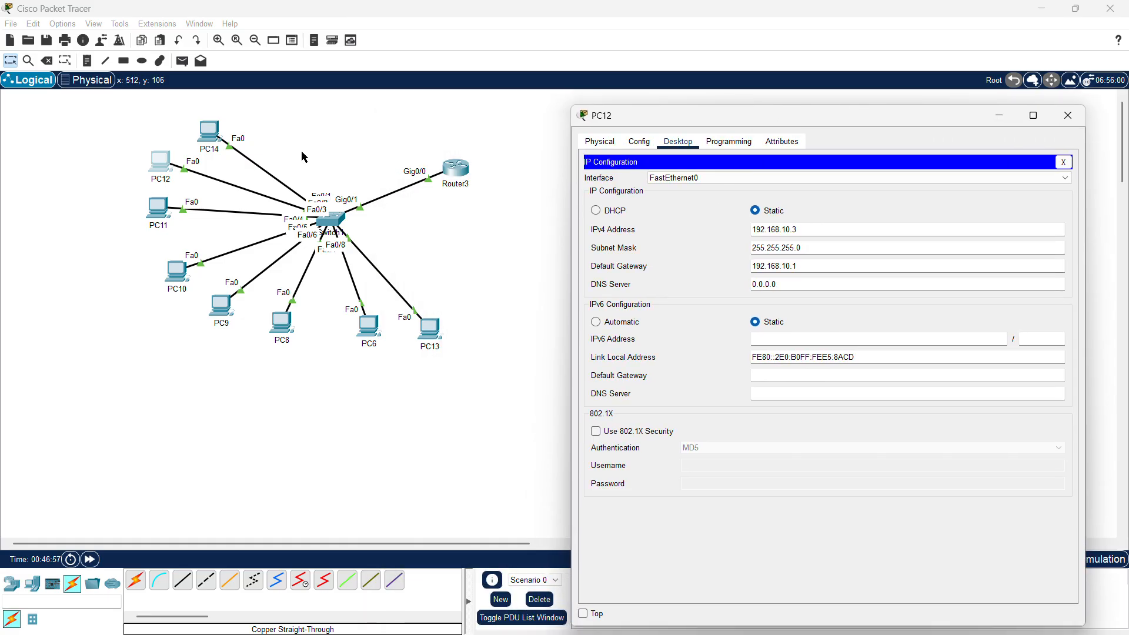
{"action": "left_click", "coordinate": [403, 159]}
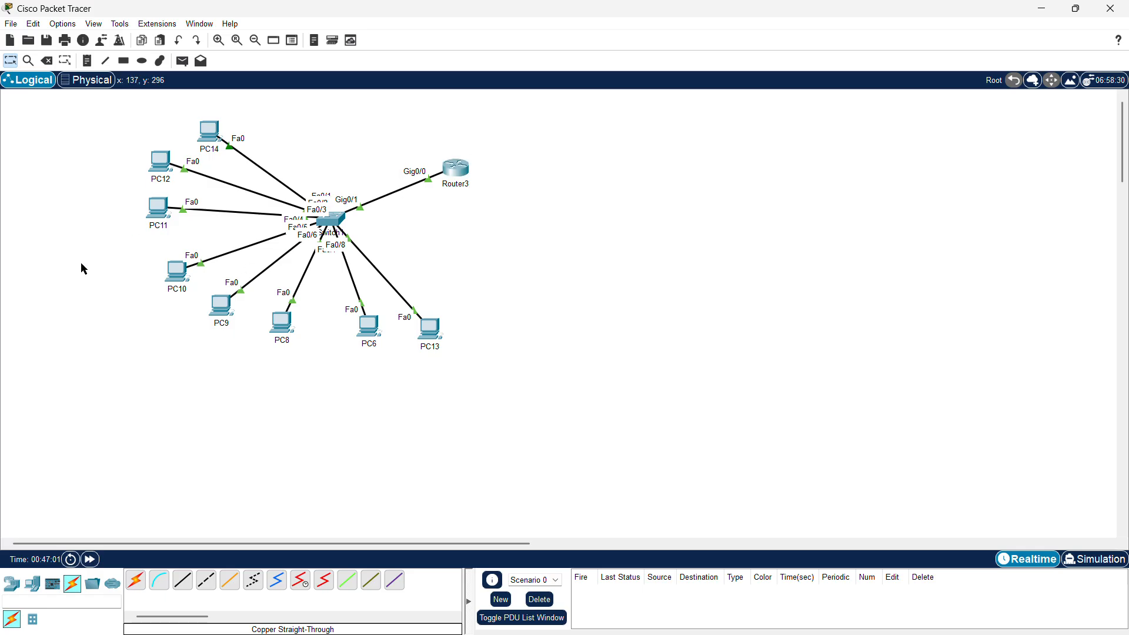
{"action": "left_click_drag", "start_coordinate": [308, 171], "coordinate": [354, 280]}
{"action": "left_click", "coordinate": [32, 345]}
{"action": "left_click_drag", "start_coordinate": [431, 142], "coordinate": [451, 201]}
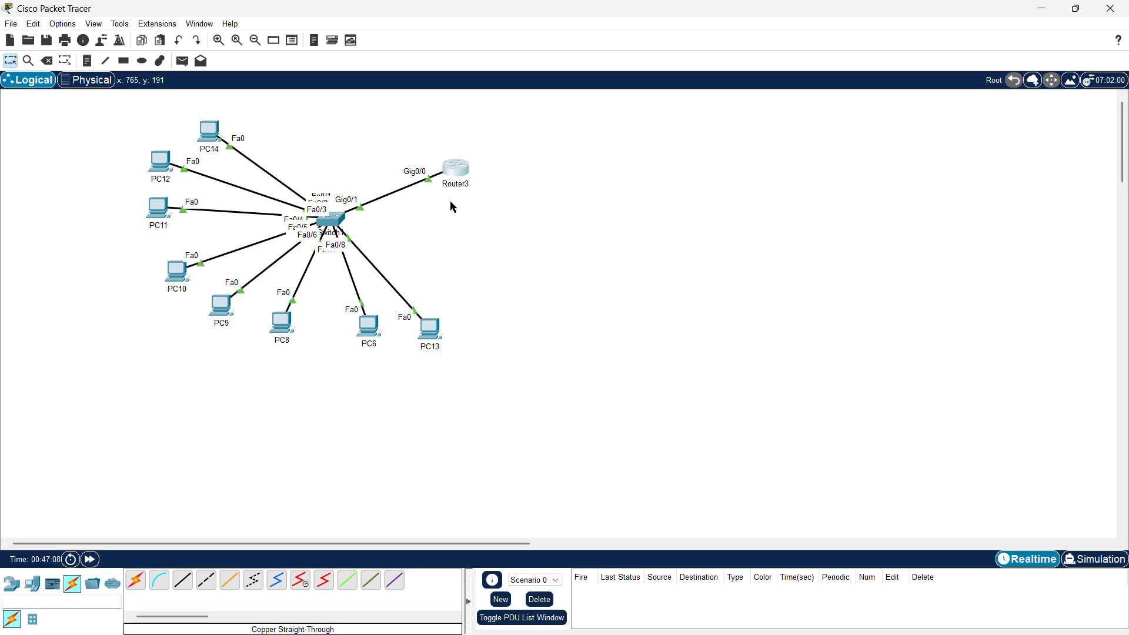
{"action": "left_click", "coordinate": [168, 332]}
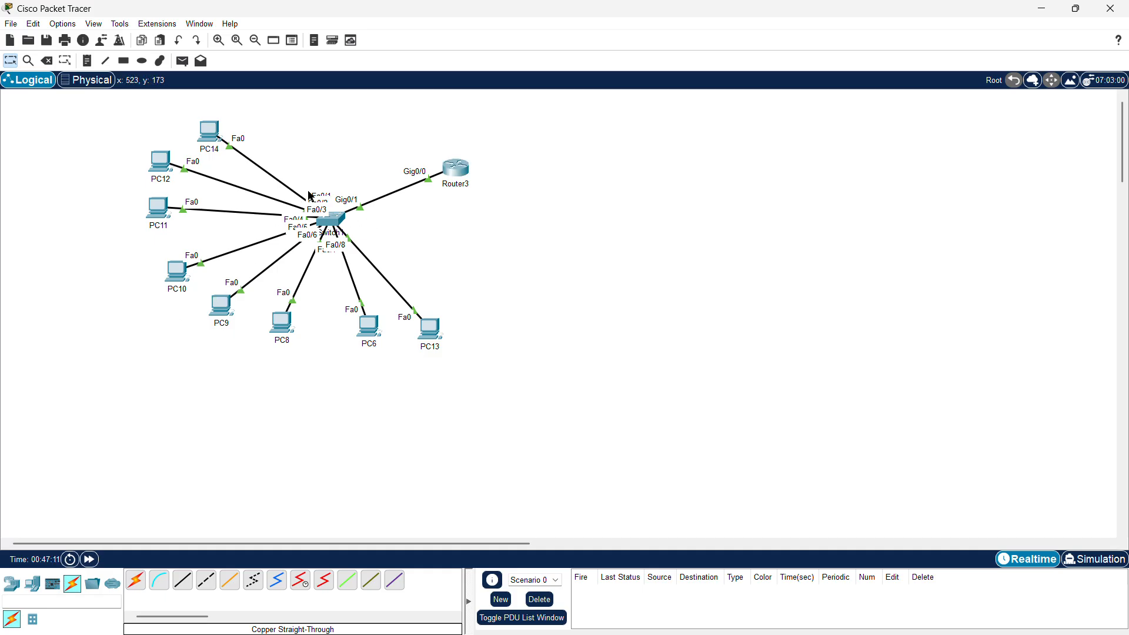
{"action": "left_click_drag", "start_coordinate": [303, 178], "coordinate": [382, 254]}
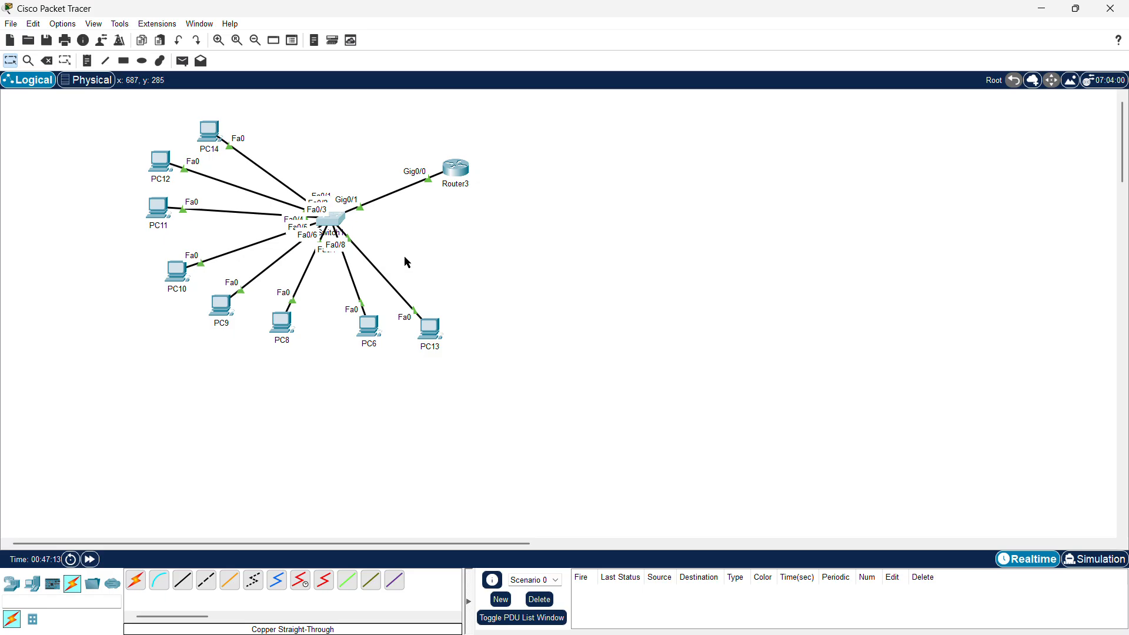
{"action": "left_click", "coordinate": [462, 267]}
{"action": "left_click_drag", "start_coordinate": [402, 143], "coordinate": [468, 203]}
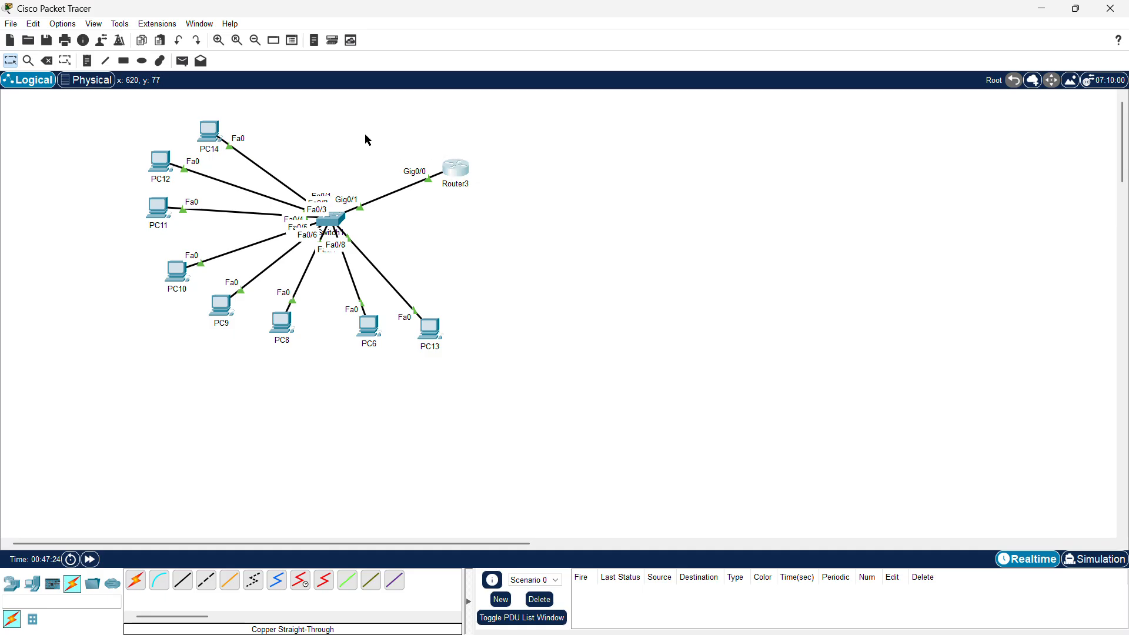
{"action": "left_click_drag", "start_coordinate": [365, 140], "coordinate": [511, 216]}
Close PC12's IP configuration, ping 192.168.10.1 from its Command Prompt and interrupt the ping
{"action": "left_click", "coordinate": [154, 162]}
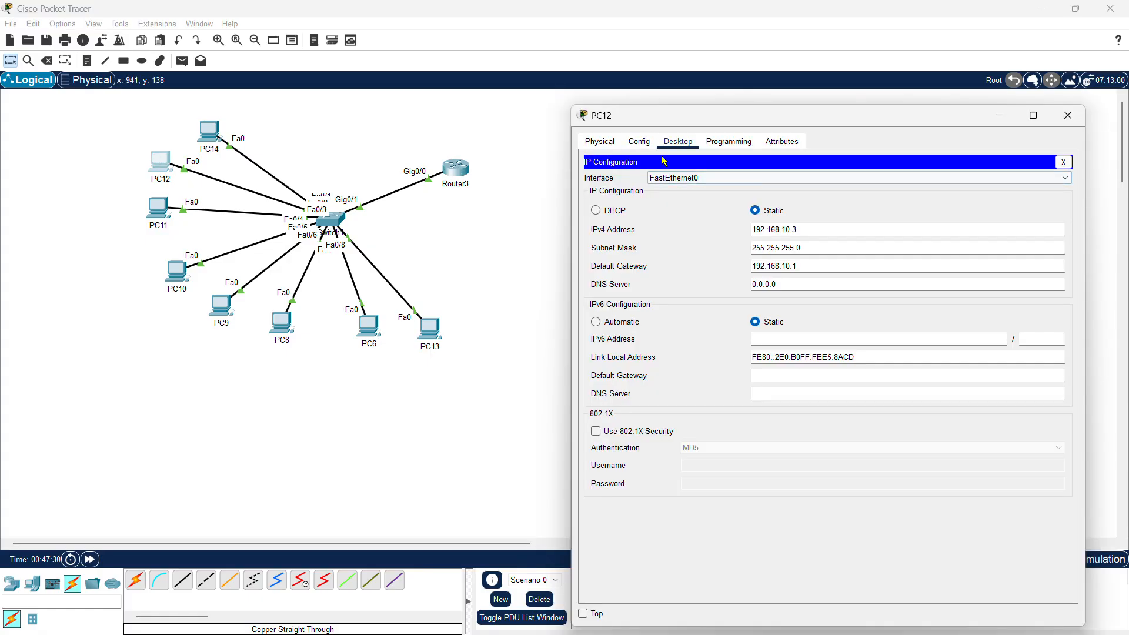
{"action": "left_click", "coordinate": [741, 142]}
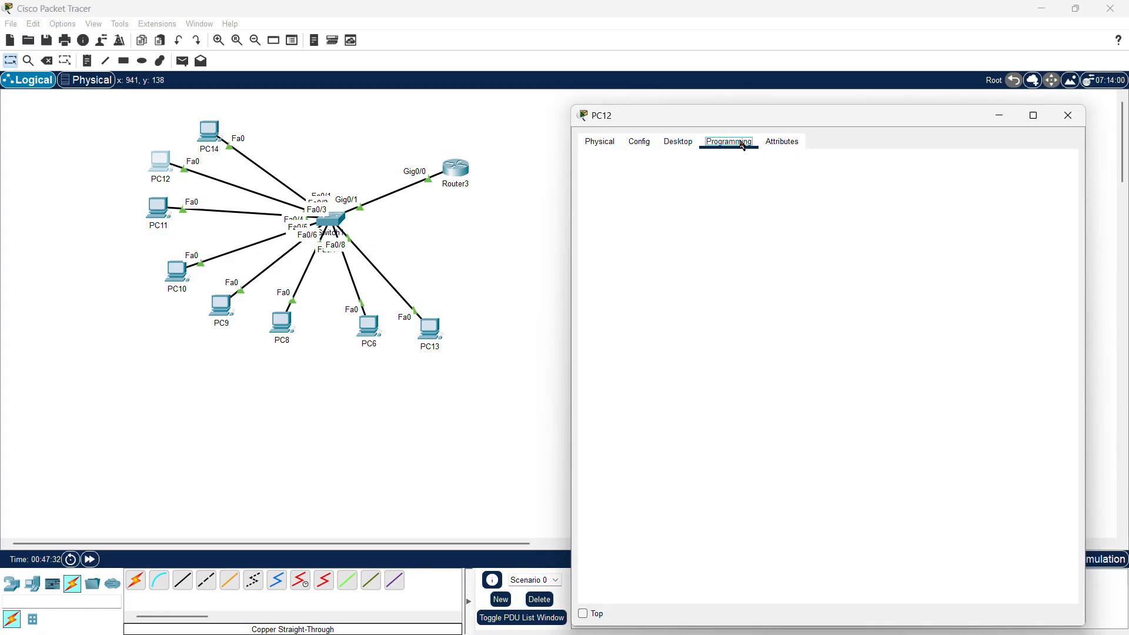
{"action": "left_click", "coordinate": [678, 142]}
{"action": "left_click", "coordinate": [1064, 163]}
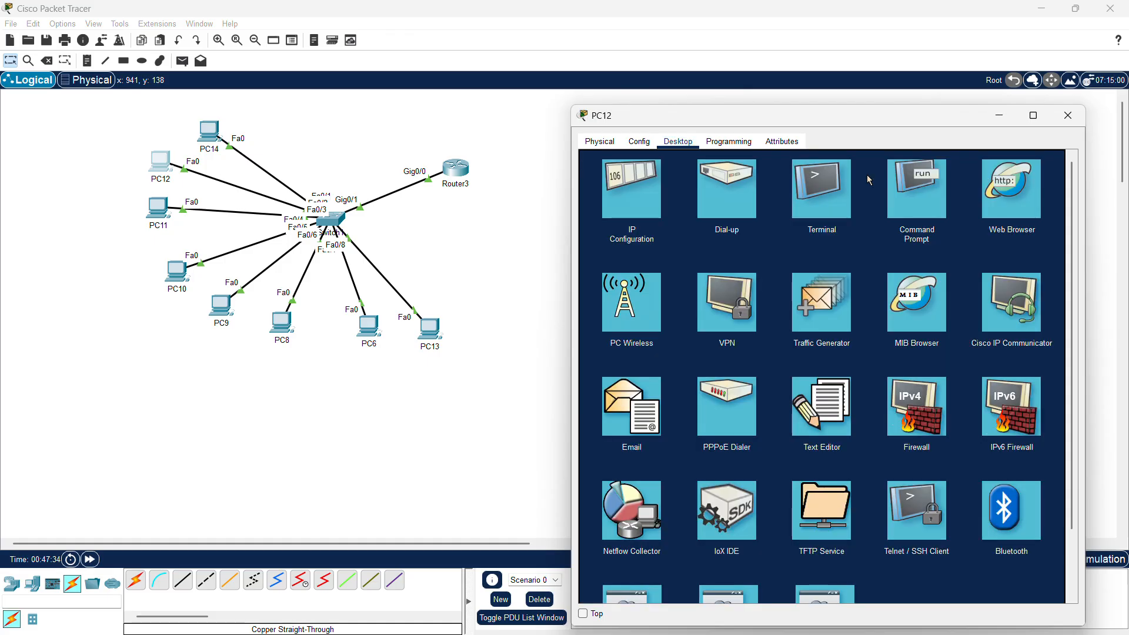
{"action": "left_click", "coordinate": [904, 200]}
{"action": "type", "text": "ping 192"}
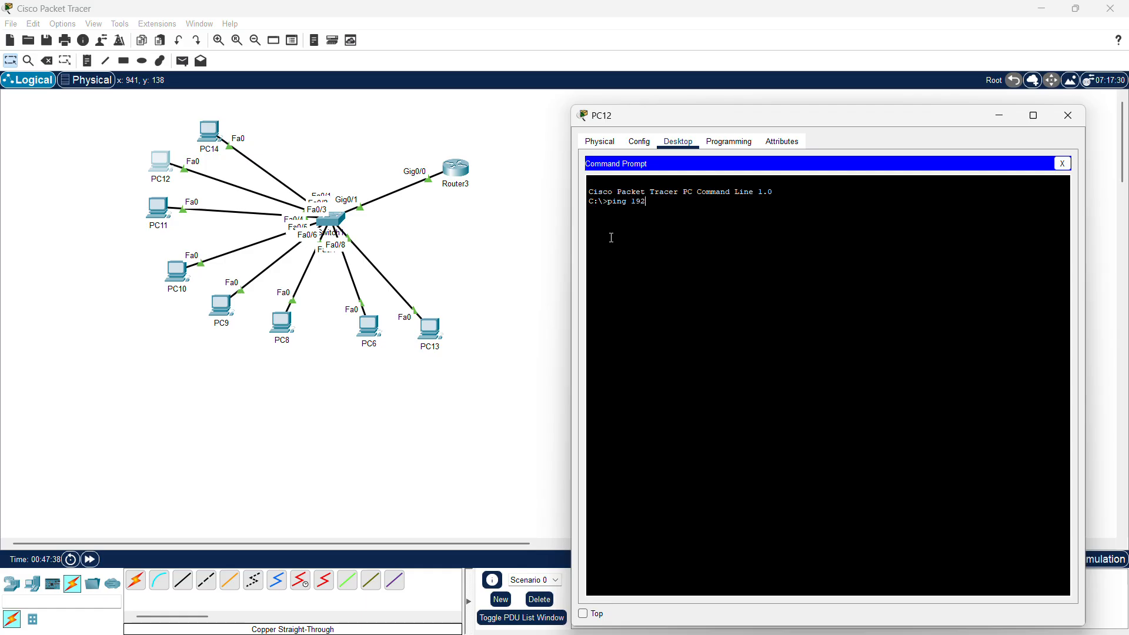
{"action": "type", "text": ".168.10.1"}
{"action": "key", "text": "Return"}
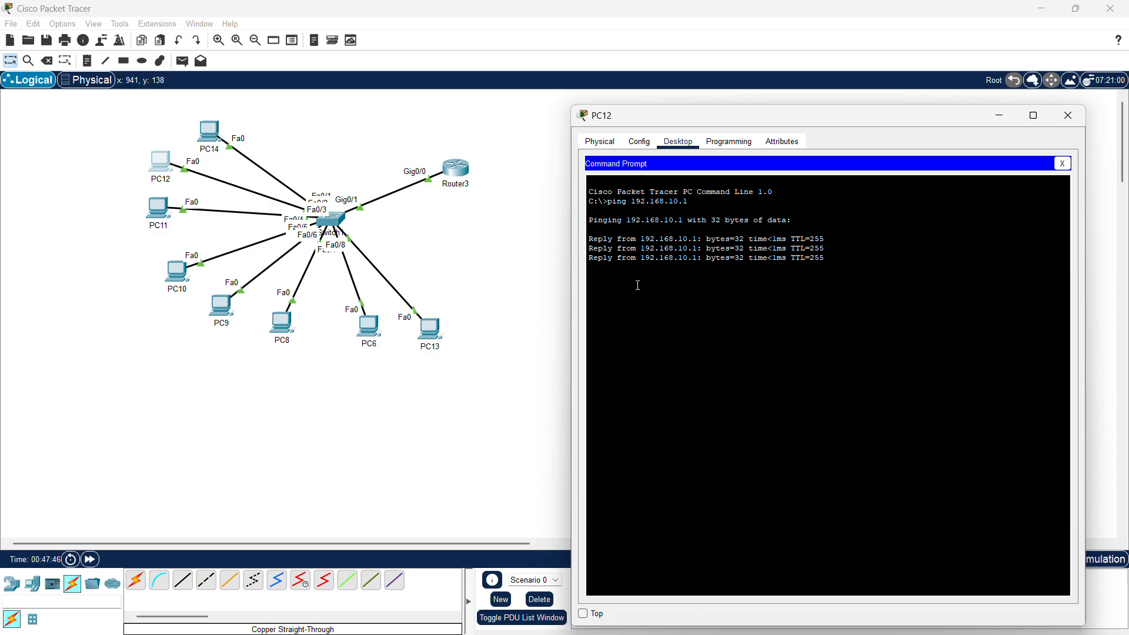
{"action": "key", "text": "ctrl+c"}
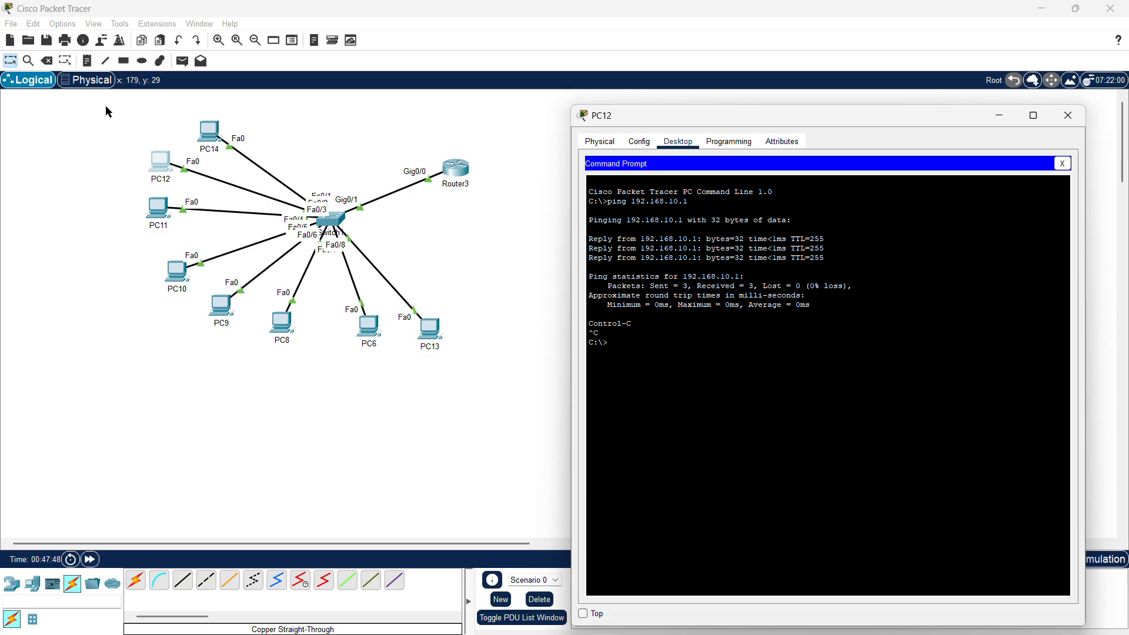
Ping 192.168.10.2 from PC14's Command Prompt and close the PC14 window
{"action": "left_click", "coordinate": [141, 114]}
{"action": "left_click_drag", "start_coordinate": [99, 125], "coordinate": [259, 181]}
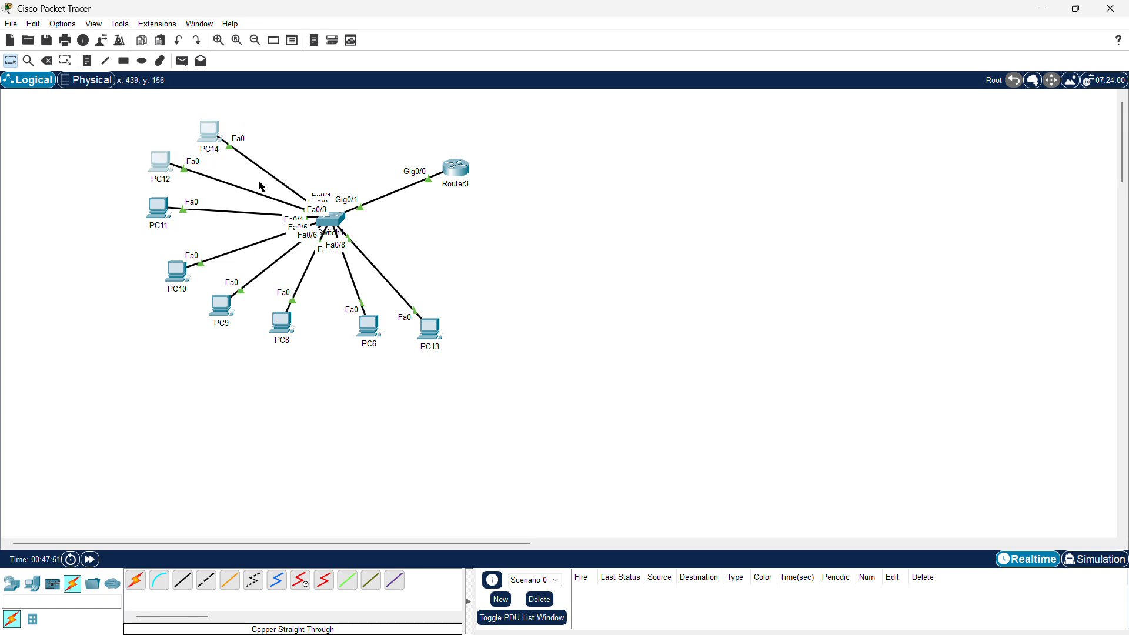
{"action": "left_click", "coordinate": [208, 136]}
{"action": "left_click", "coordinate": [735, 224]}
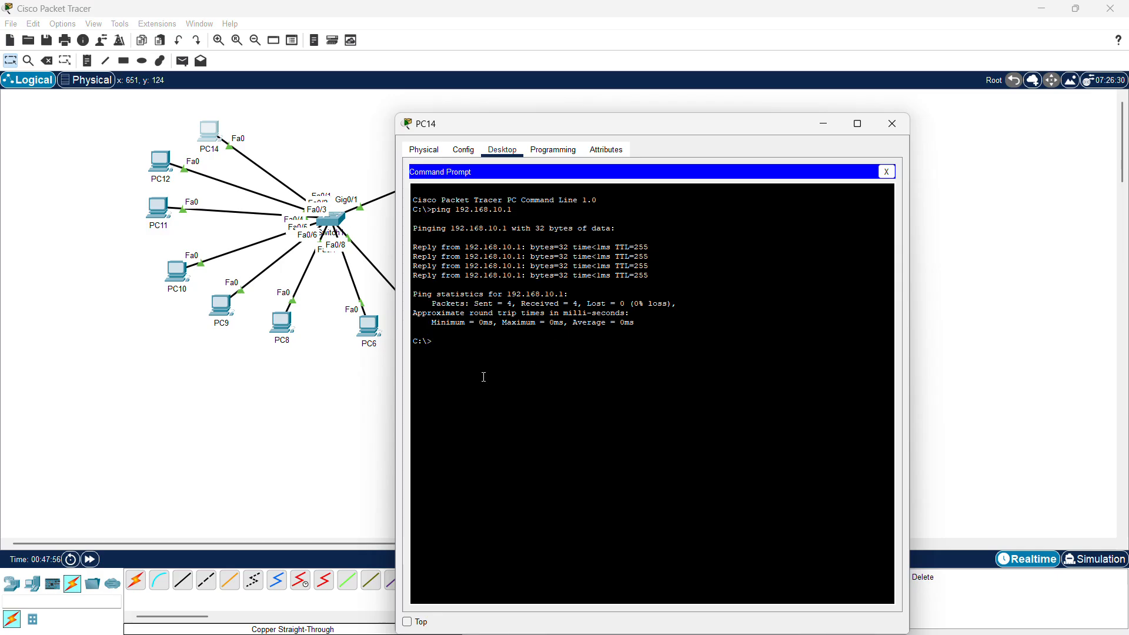
{"action": "key", "text": "Up"}
{"action": "key", "text": "BackSpace"}
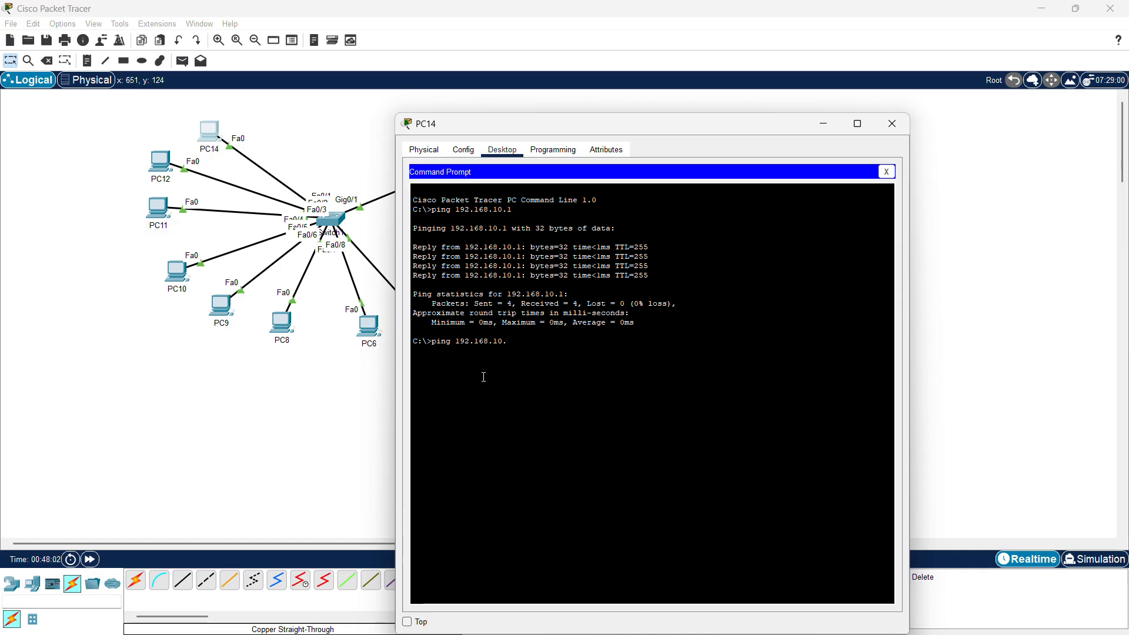
{"action": "key", "text": "Return"}
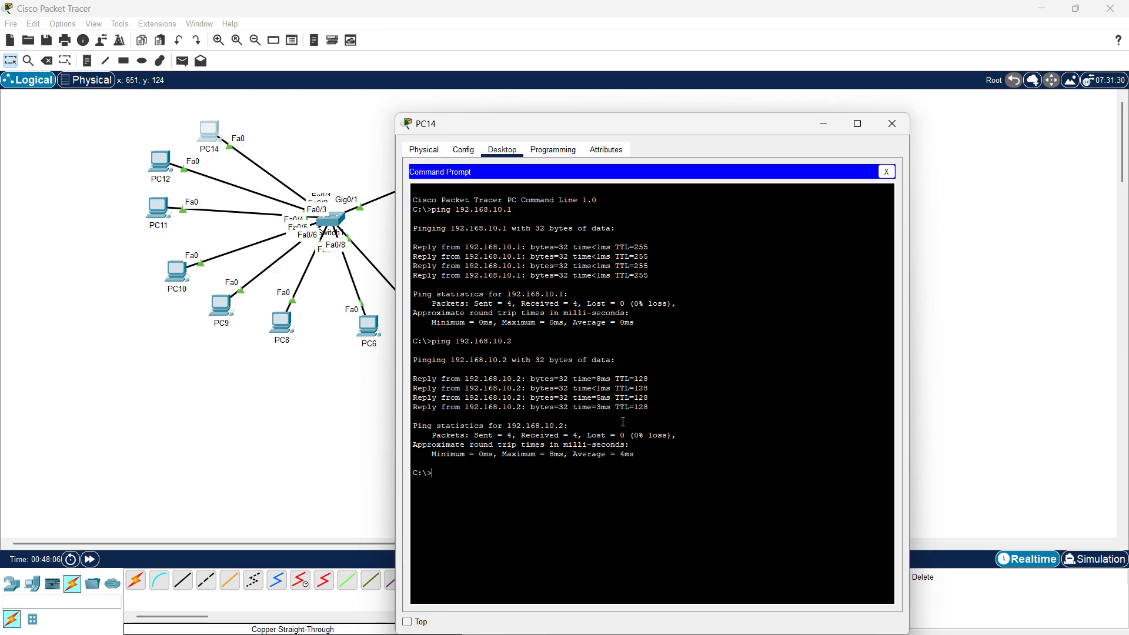
{"action": "left_click_drag", "start_coordinate": [453, 474], "coordinate": [413, 341]}
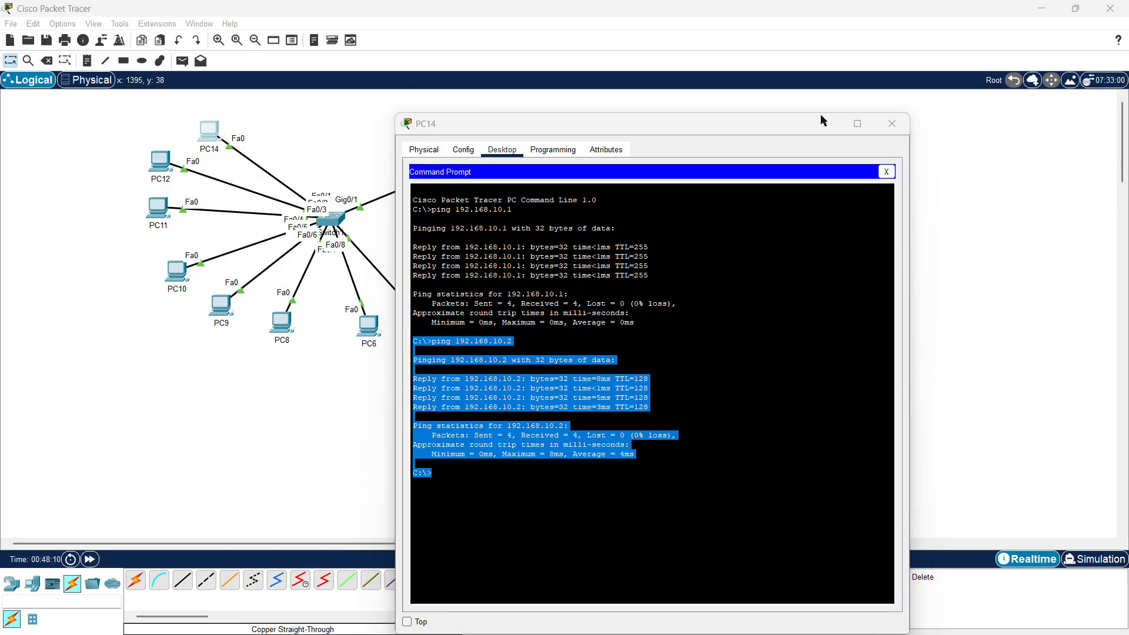
{"action": "left_click", "coordinate": [892, 123]}
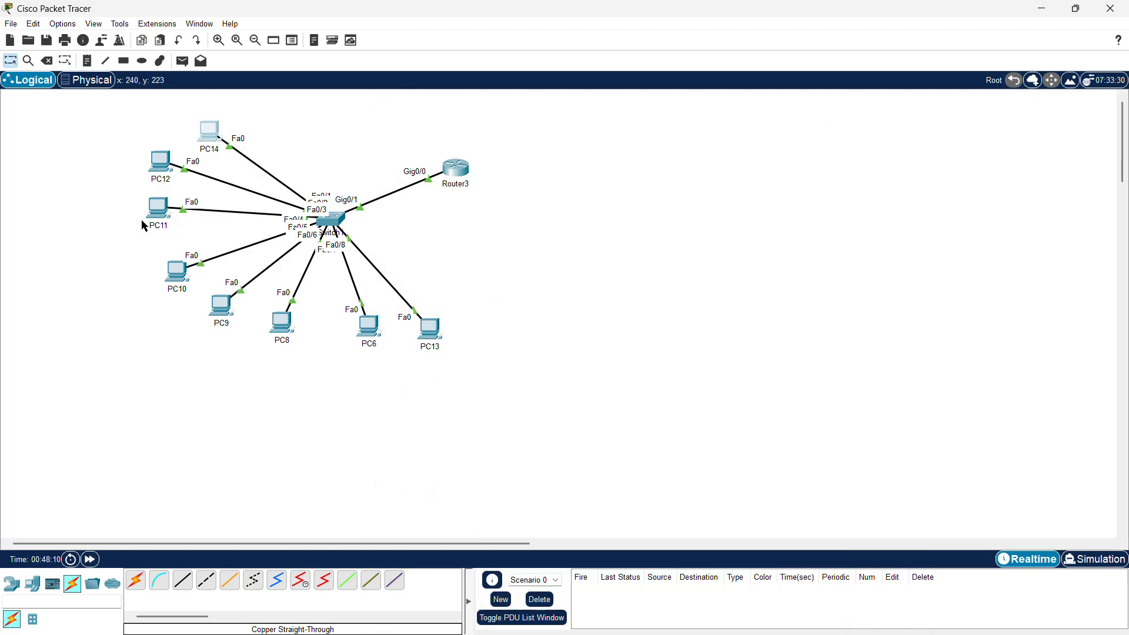
Put the PC14 window away and ping 192.168.10.2 from PC12's Command Prompt
{"action": "left_click", "coordinate": [210, 129]}
{"action": "left_click", "coordinate": [470, 517]}
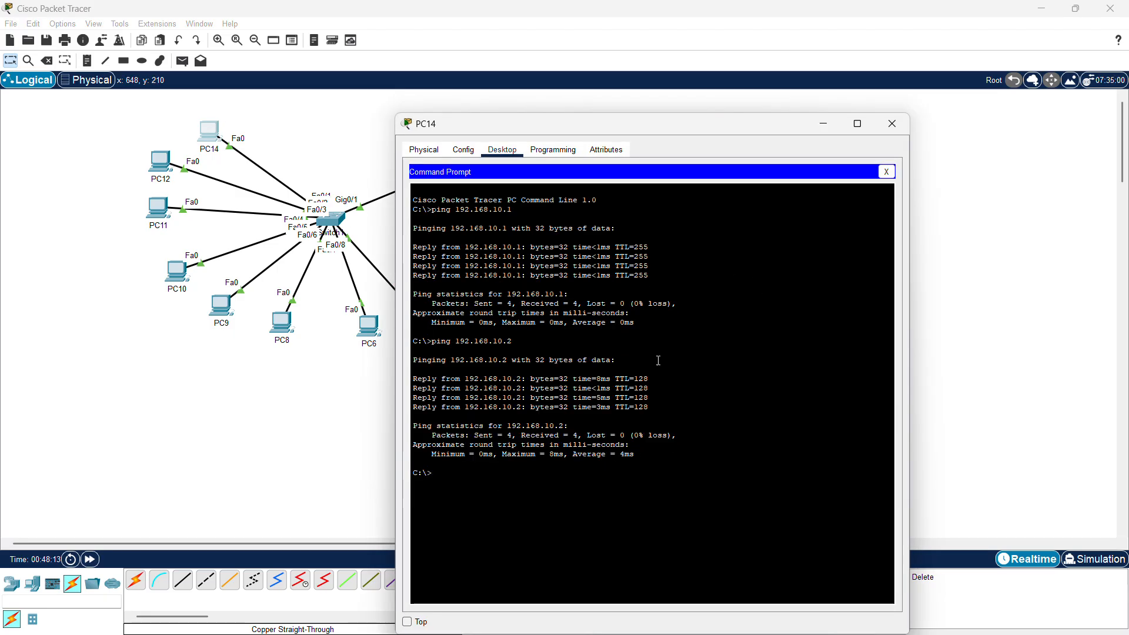
{"action": "left_click", "coordinate": [824, 124]}
{"action": "left_click", "coordinate": [158, 161]}
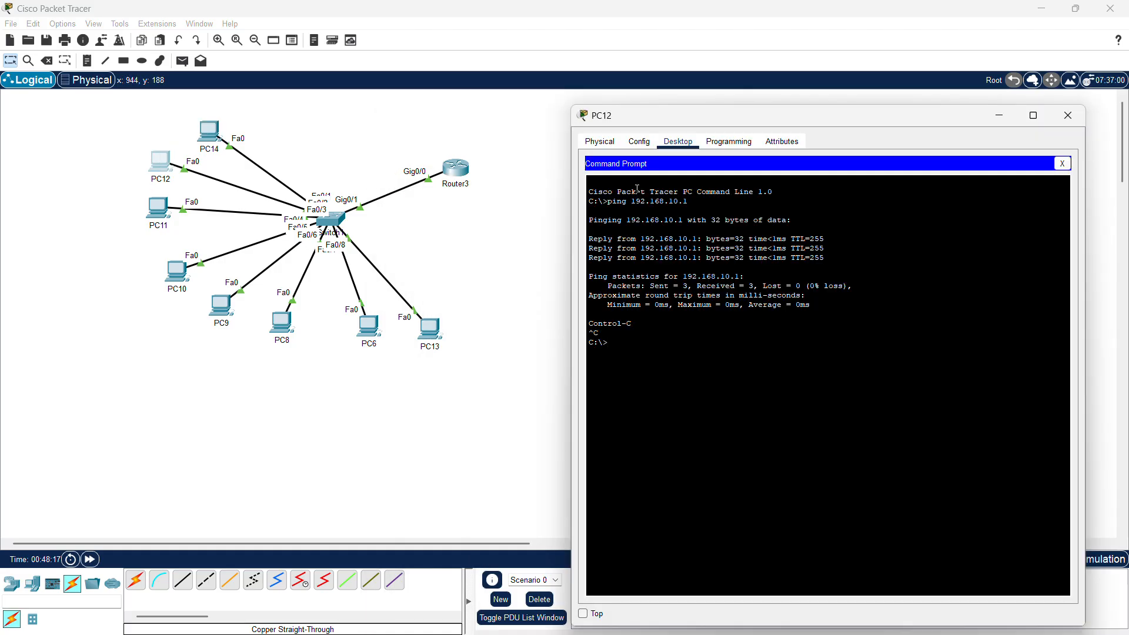
{"action": "key", "text": "Up"}
{"action": "key", "text": "Return"}
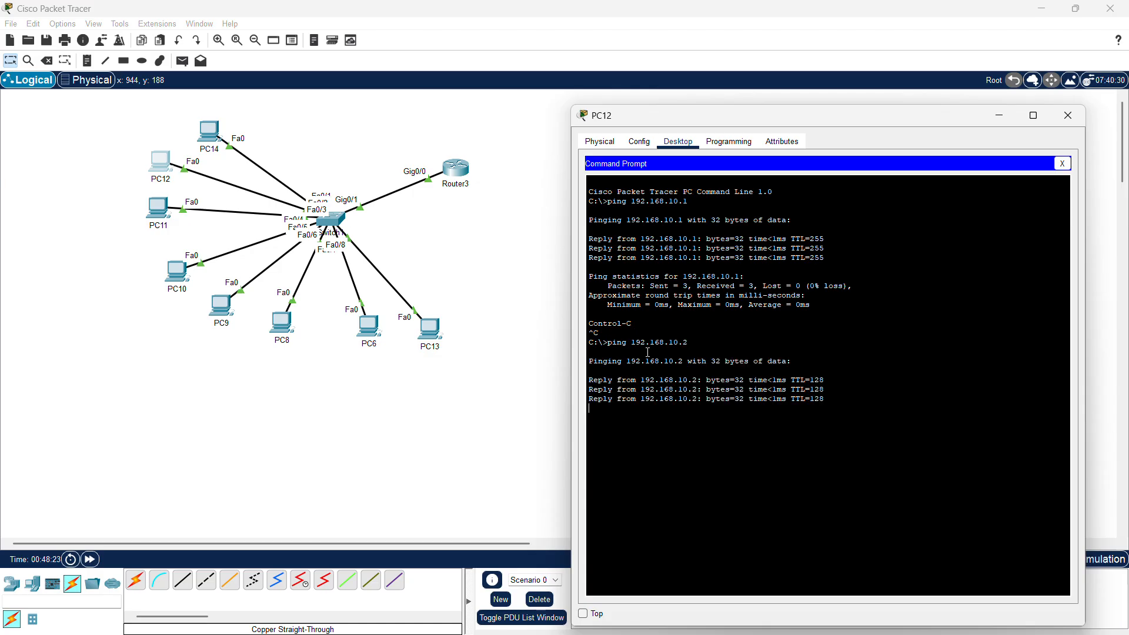
{"action": "key", "text": "Return"}
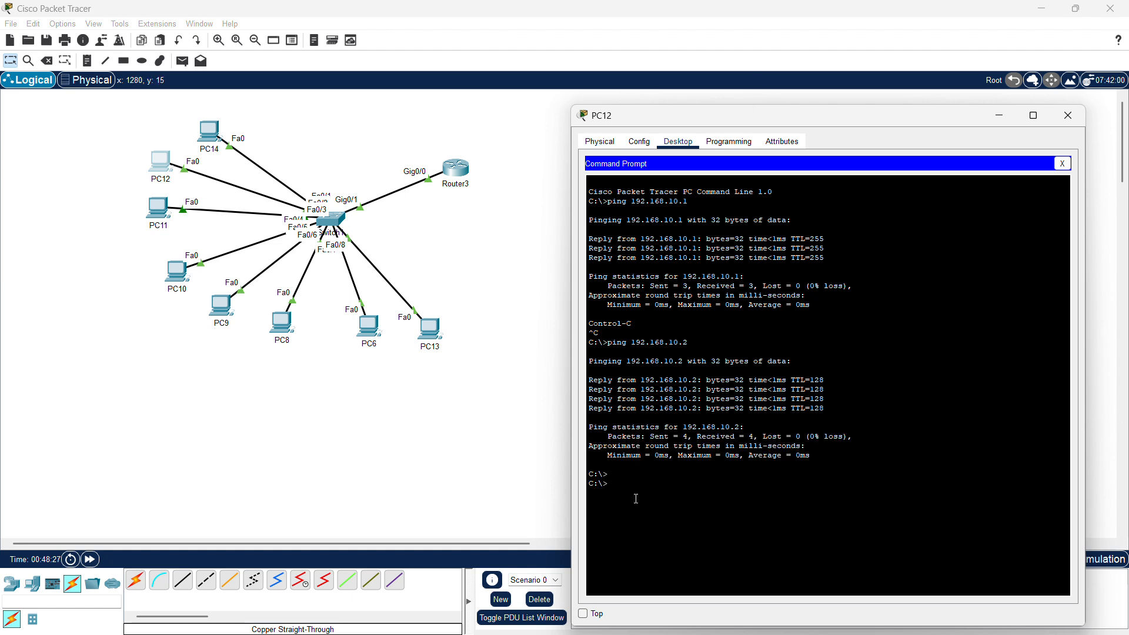
Ping 192.168.10.3 from PC12's Command Prompt, then close the prompt
{"action": "key", "text": "Up"}
{"action": "type", "text": "3"}
{"action": "key", "text": "Return"}
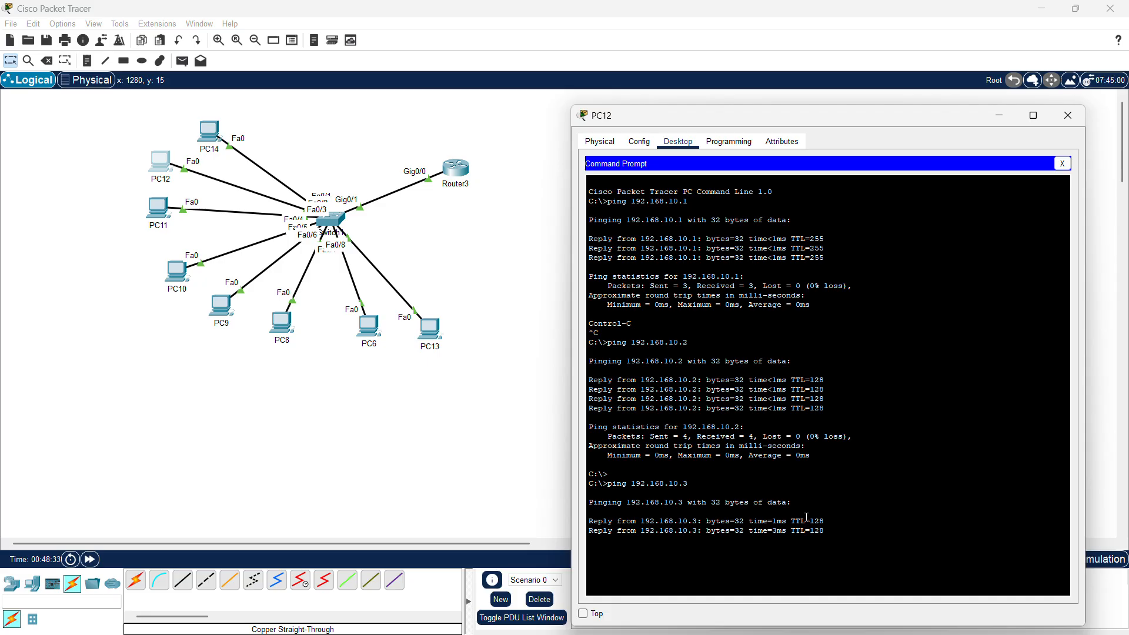
{"action": "left_click_drag", "start_coordinate": [828, 544], "coordinate": [602, 475]}
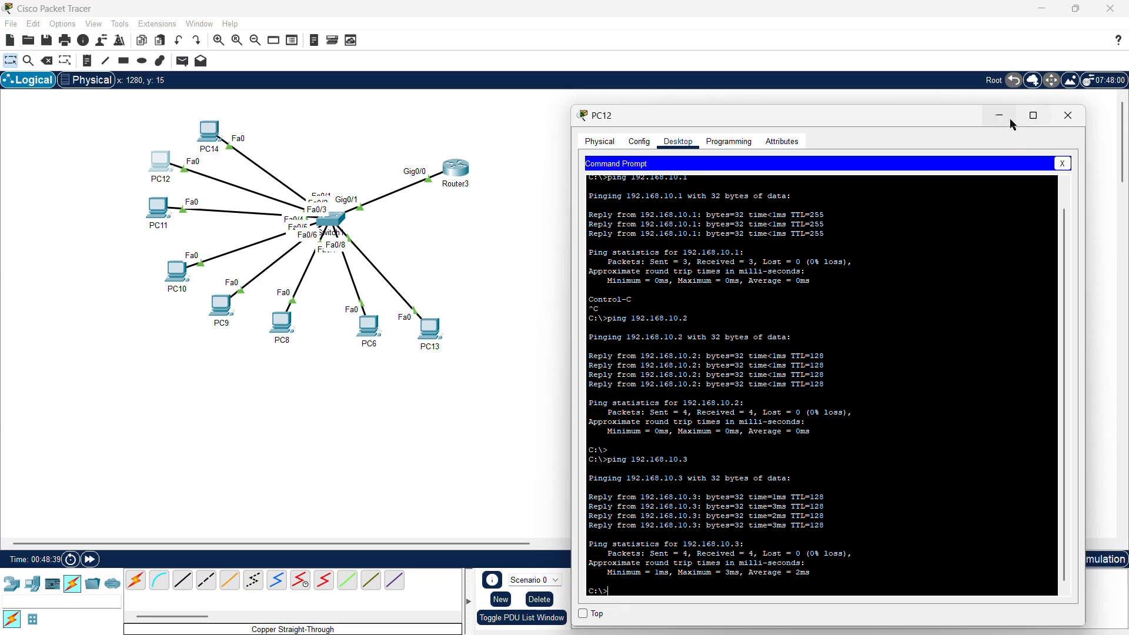
{"action": "left_click", "coordinate": [1063, 163]}
{"action": "left_click", "coordinate": [1011, 119]}
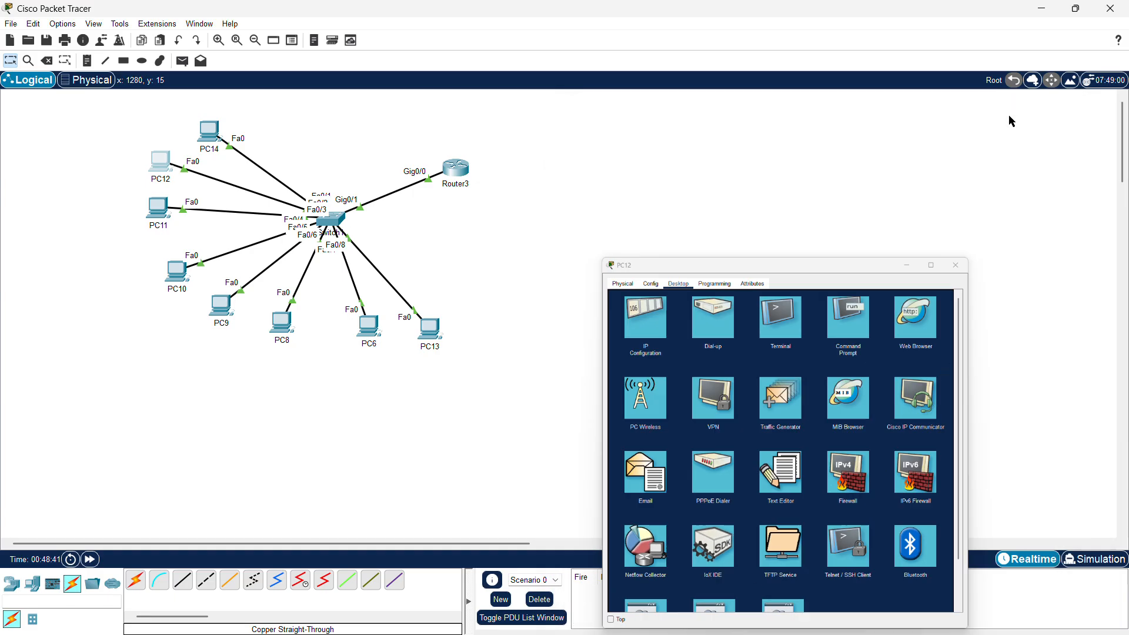
Spread out the topology by moving Router3 far to the right and Switch1 between it and the PCs
{"action": "left_click_drag", "start_coordinate": [478, 372], "coordinate": [135, 111]}
{"action": "left_click", "coordinate": [55, 339]}
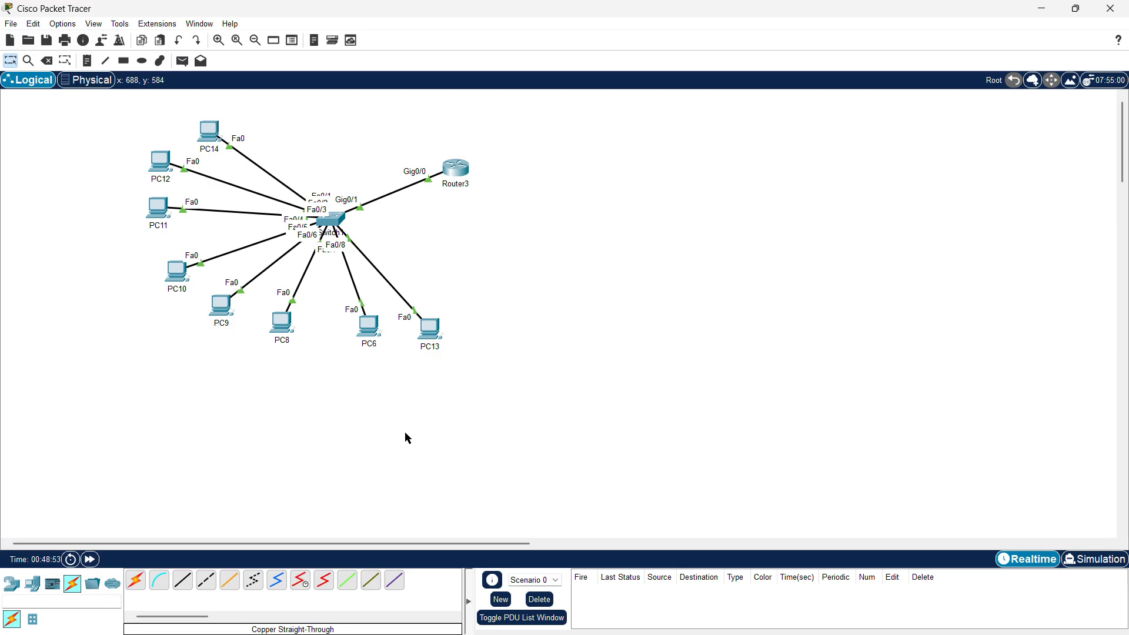
{"action": "left_click_drag", "start_coordinate": [435, 410], "coordinate": [147, 131]}
{"action": "left_click_drag", "start_coordinate": [460, 171], "coordinate": [848, 191]}
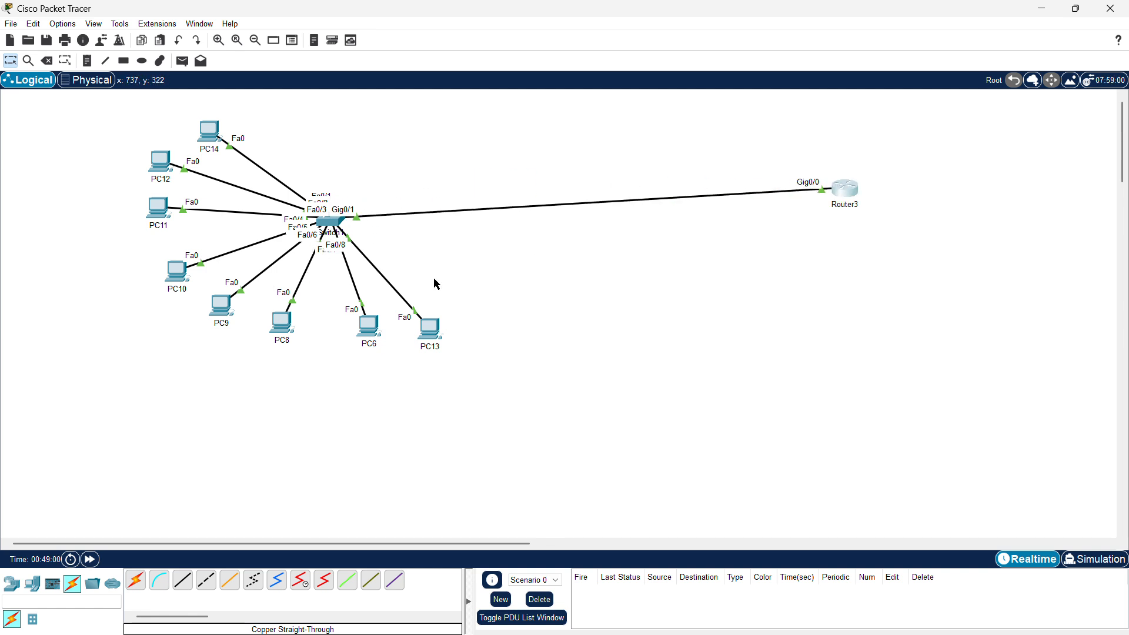
{"action": "left_click_drag", "start_coordinate": [324, 227], "coordinate": [506, 201]}
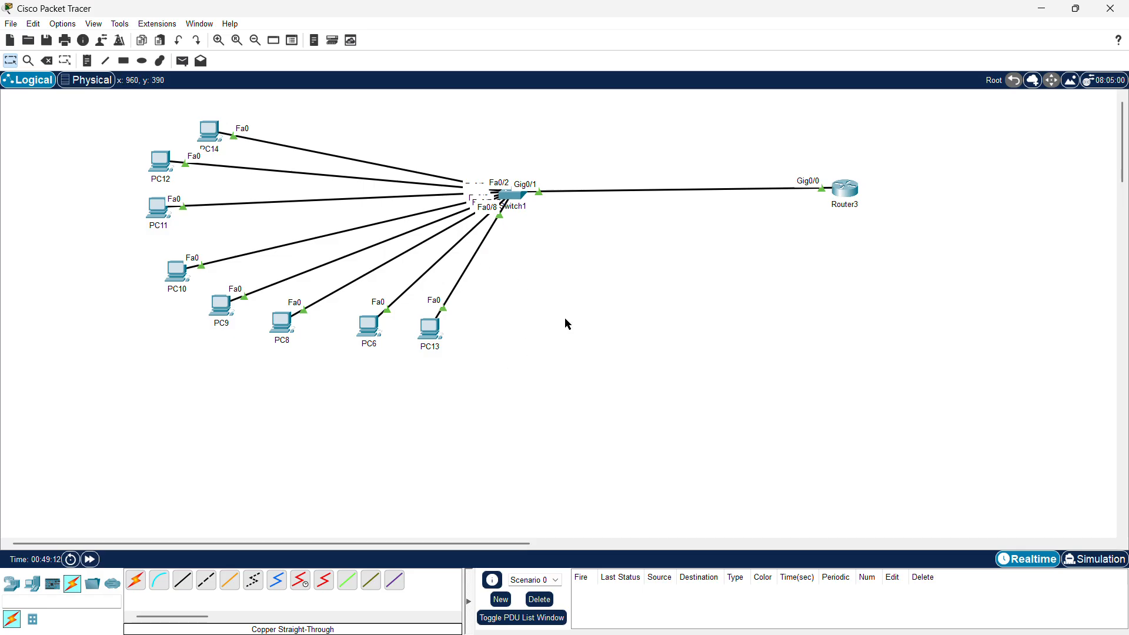
Open Switch1's command line interface and enter privileged mode with the enable command
{"action": "left_click", "coordinate": [516, 199]}
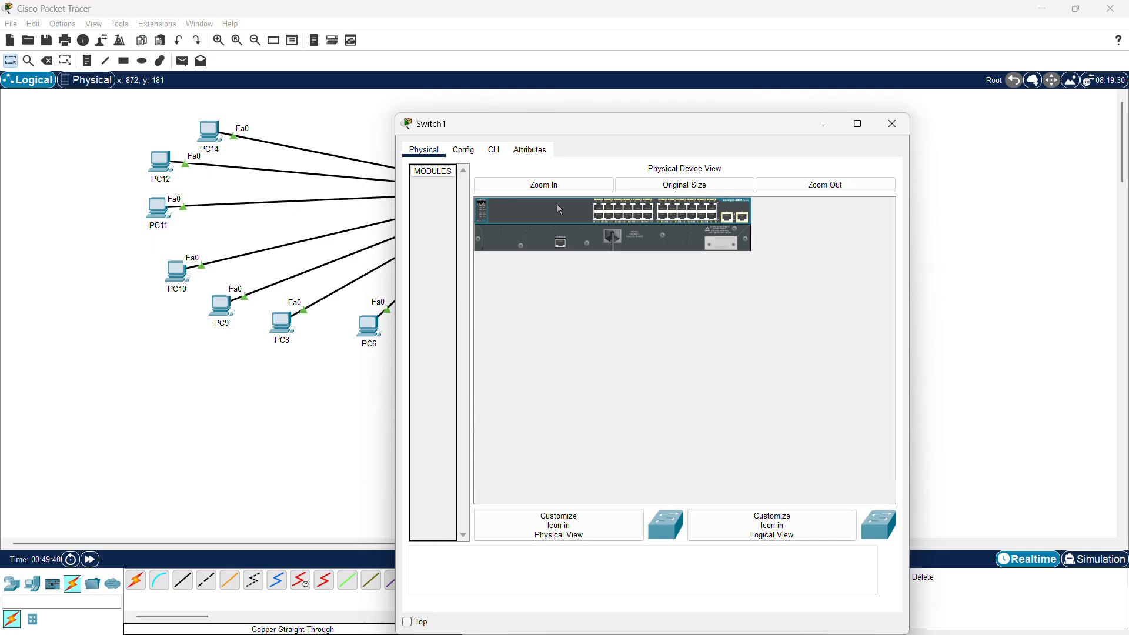
{"action": "left_click", "coordinate": [495, 152]}
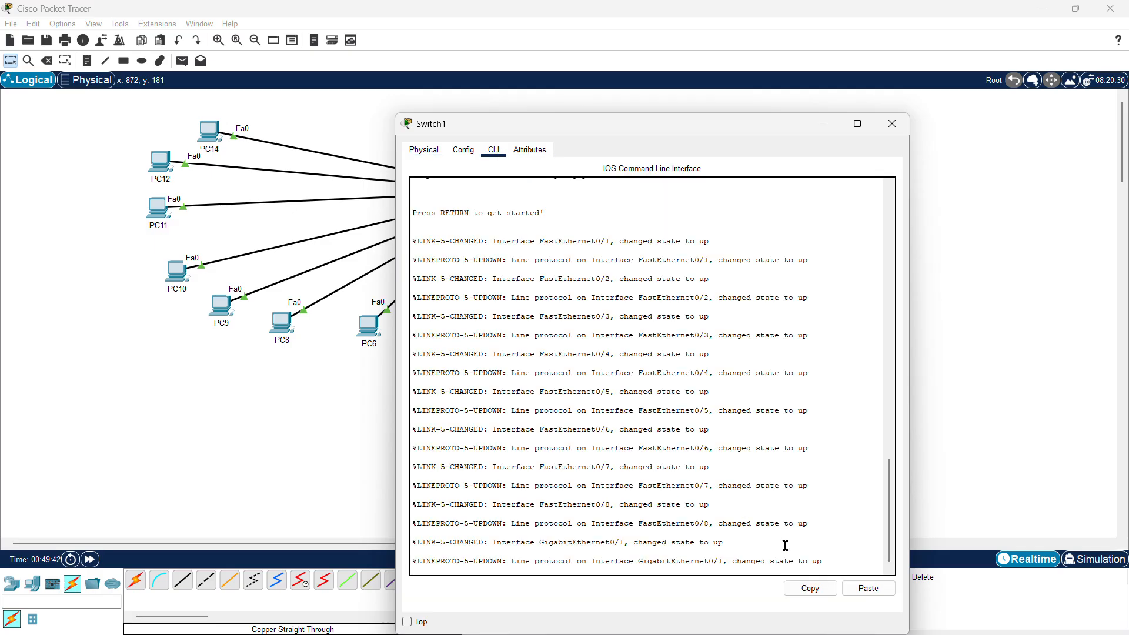
{"action": "left_click", "coordinate": [821, 551]}
{"action": "key", "text": "Return"}
{"action": "key", "text": "Return"}
{"action": "key", "text": "Return"}
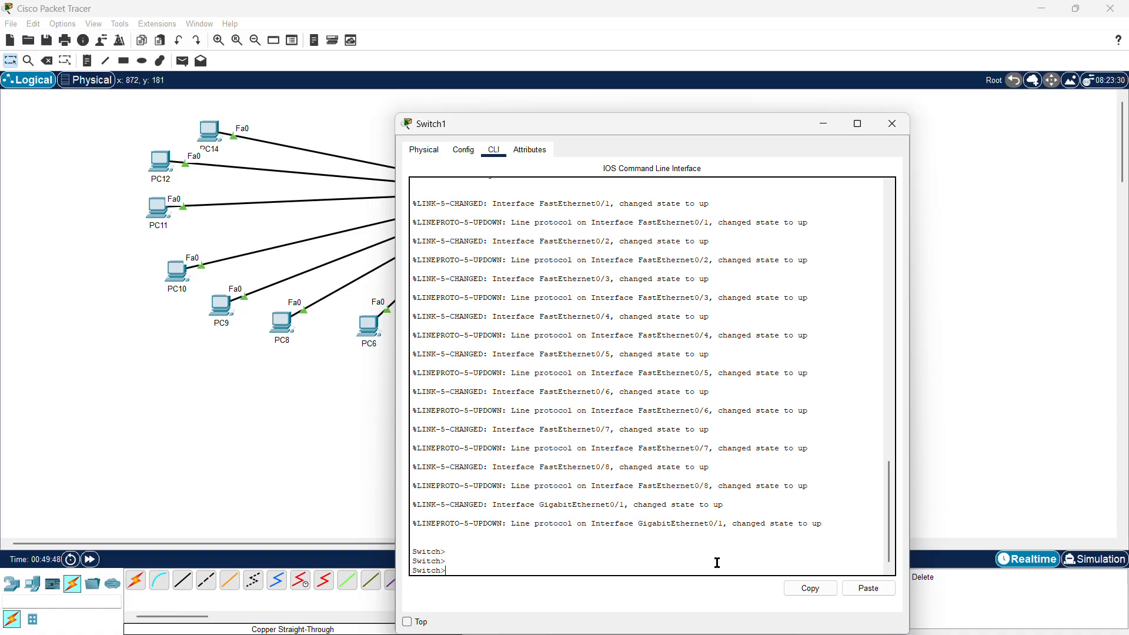
{"action": "left_click_drag", "start_coordinate": [468, 569], "coordinate": [440, 544]}
{"action": "left_click", "coordinate": [468, 567]}
{"action": "type", "text": "enable"}
{"action": "key", "text": "Return"}
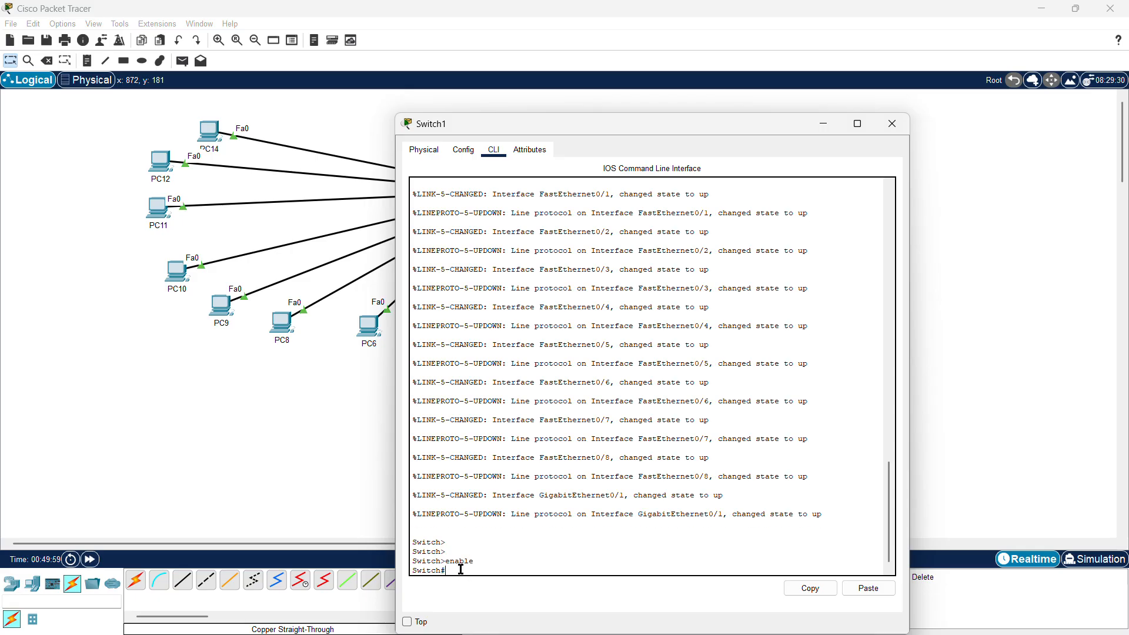
Enter Switch1's global configuration mode with conf t and create VLAN 10
{"action": "left_click_drag", "start_coordinate": [460, 568], "coordinate": [412, 575]}
{"action": "left_click", "coordinate": [454, 570]}
{"action": "type", "text": "conf t"}
{"action": "key", "text": "Return"}
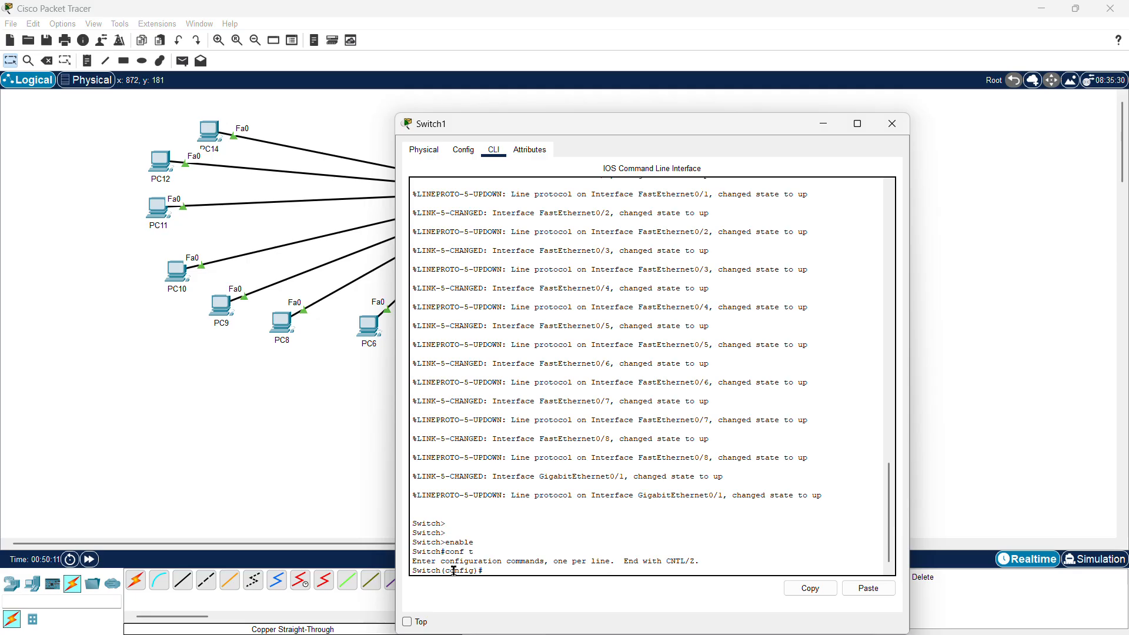
{"action": "type", "text": "vlan"}
{"action": "type", "text": "10"}
{"action": "key", "text": "Return"}
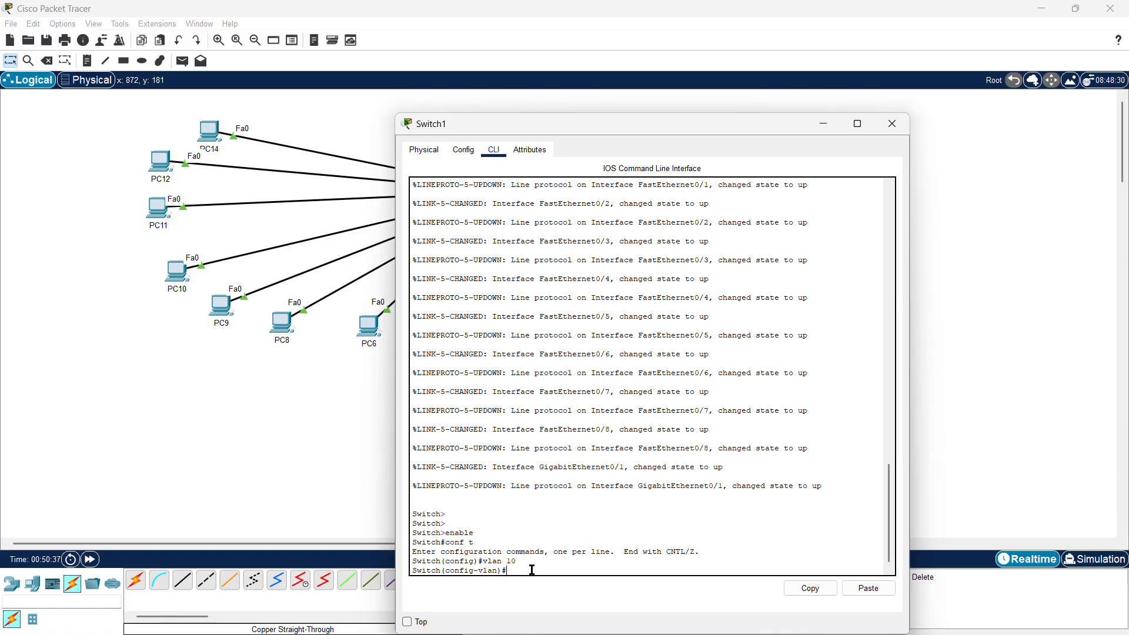
Move the Switch1 window clear of PC12 and PC14 and name VLAN 10 myroom
{"action": "left_click_drag", "start_coordinate": [518, 561], "coordinate": [501, 561]}
{"action": "left_click", "coordinate": [537, 568]}
{"action": "left_click_drag", "start_coordinate": [574, 124], "coordinate": [749, 98]}
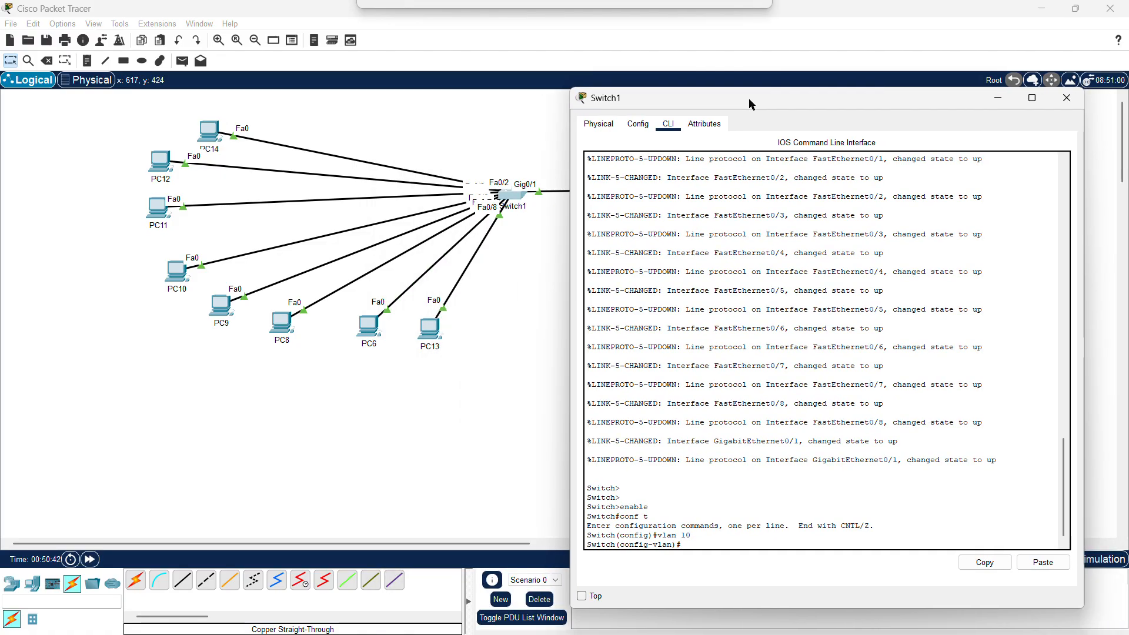
{"action": "left_click_drag", "start_coordinate": [121, 122], "coordinate": [251, 190]}
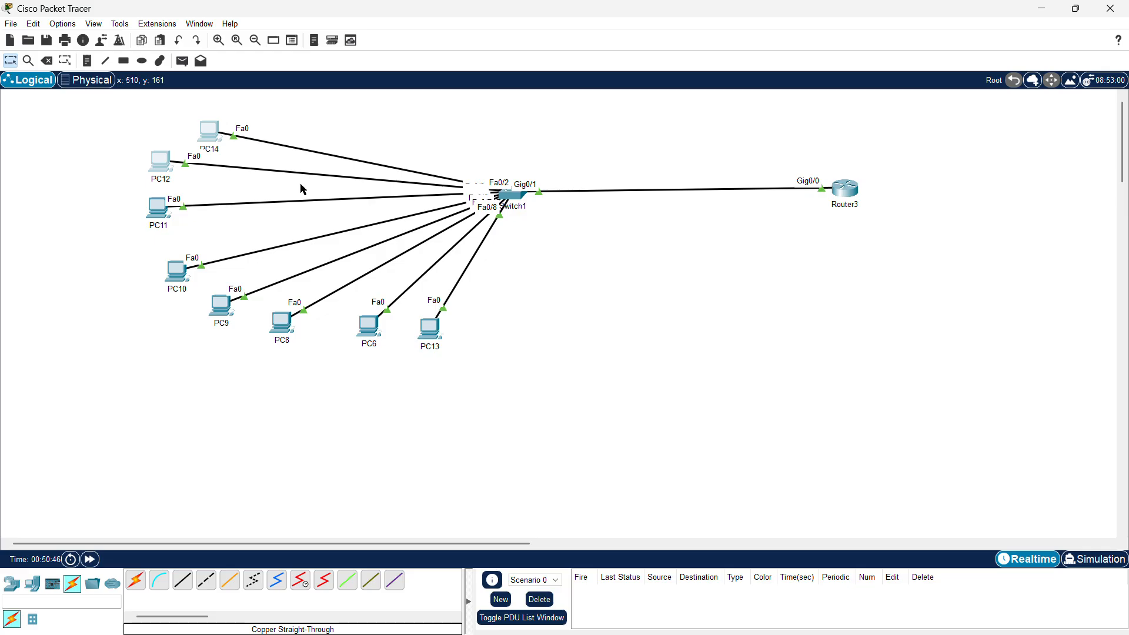
{"action": "left_click", "coordinate": [534, 245]}
{"action": "left_click", "coordinate": [516, 203]}
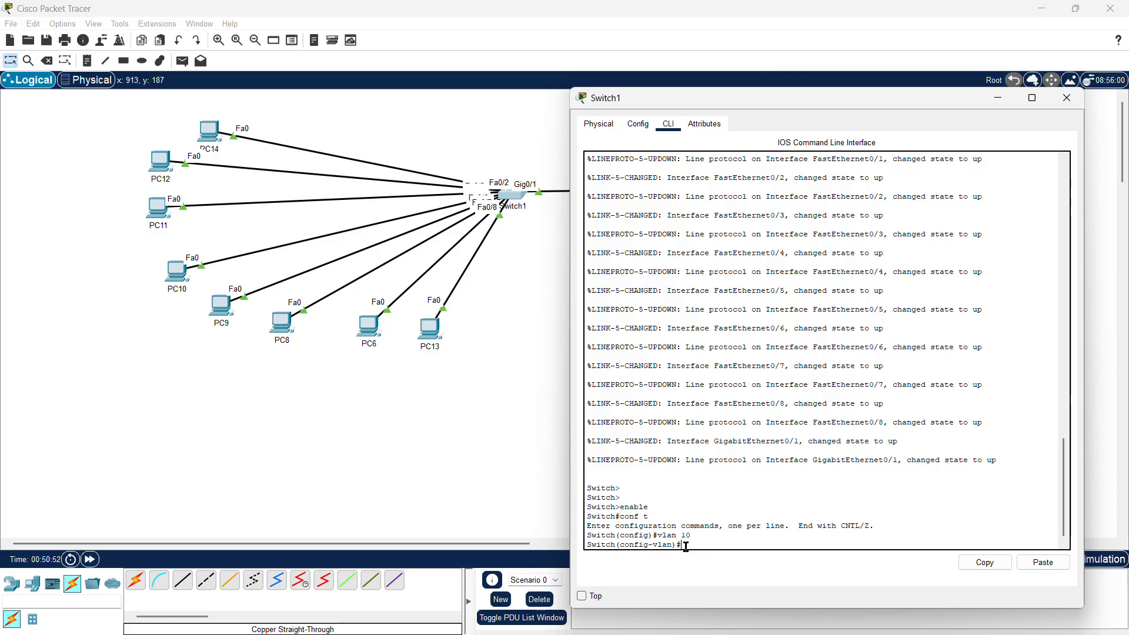
{"action": "type", "text": "name"}
{"action": "left_click_drag", "start_coordinate": [717, 543], "coordinate": [691, 544]}
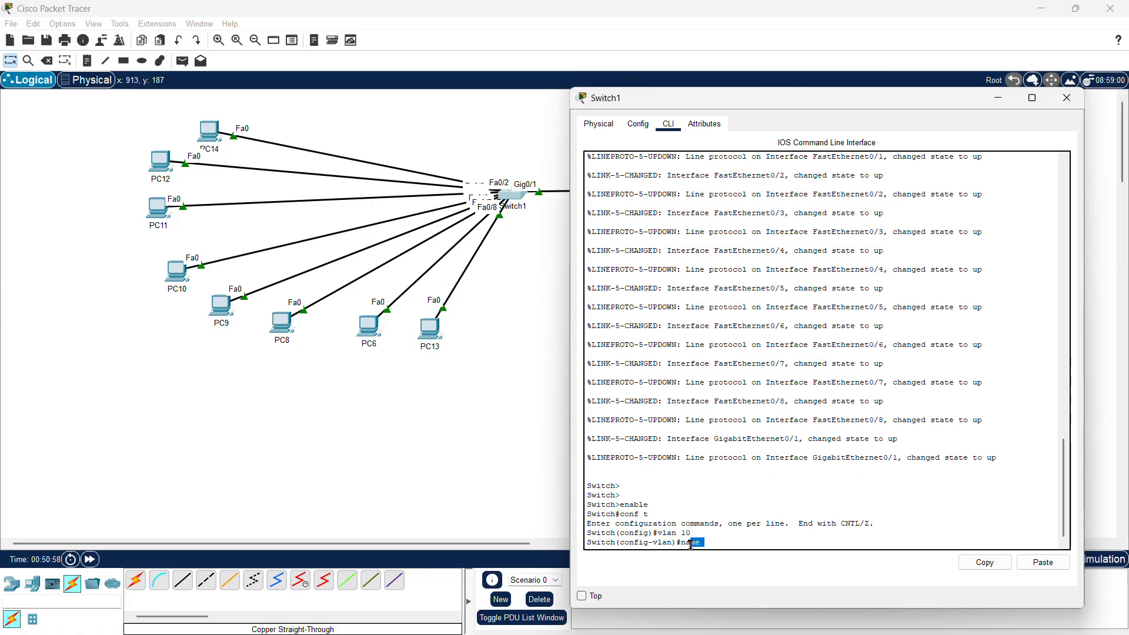
{"action": "left_click", "coordinate": [727, 544]}
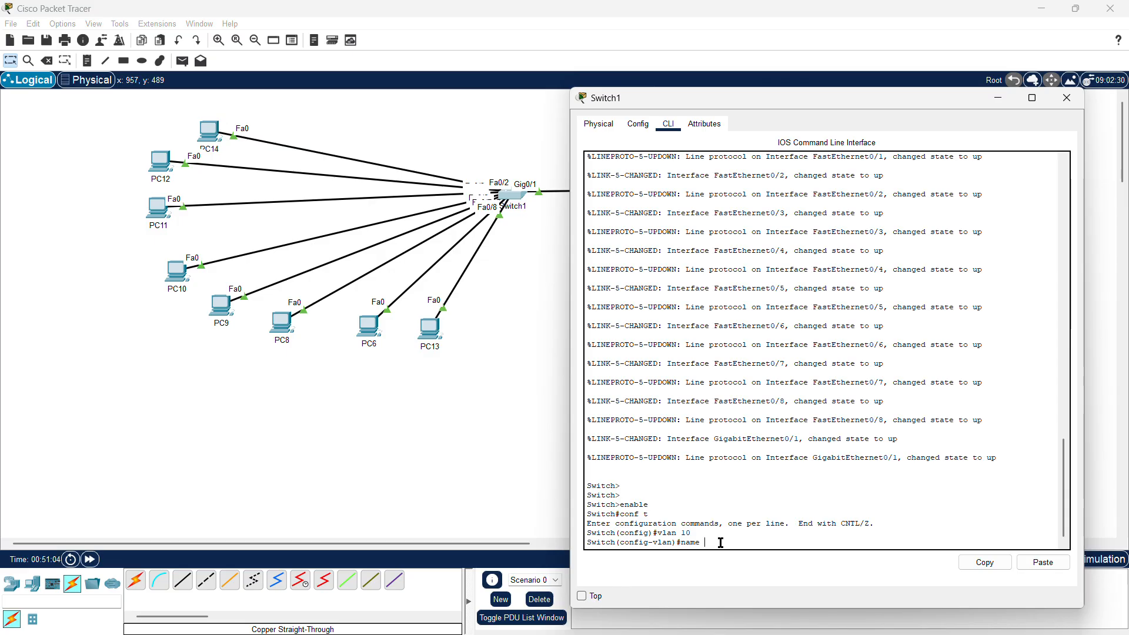
{"action": "type", "text": "room"}
{"action": "key", "text": "Return"}
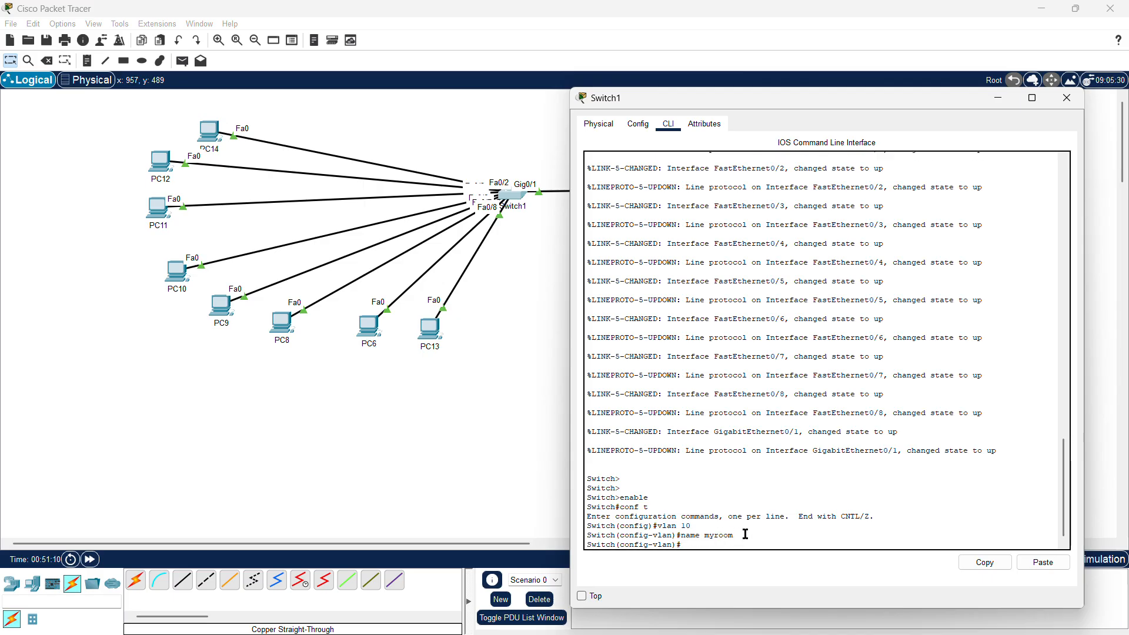
Exit VLAN and global configuration modes on Switch1 to return to the privileged prompt
{"action": "left_click_drag", "start_coordinate": [741, 534], "coordinate": [682, 536]}
{"action": "left_click", "coordinate": [748, 535]}
{"action": "type", "text": "exit"}
{"action": "key", "text": "Return"}
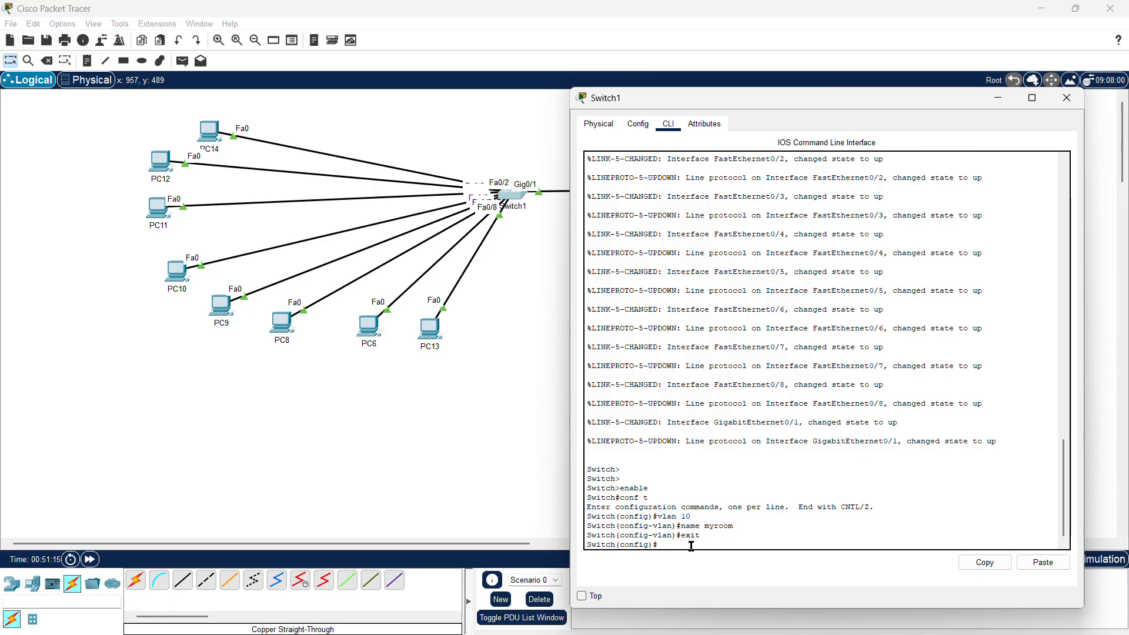
{"action": "type", "text": "exit"}
{"action": "key", "text": "Return"}
{"action": "key", "text": "Return"}
{"action": "key", "text": "Return"}
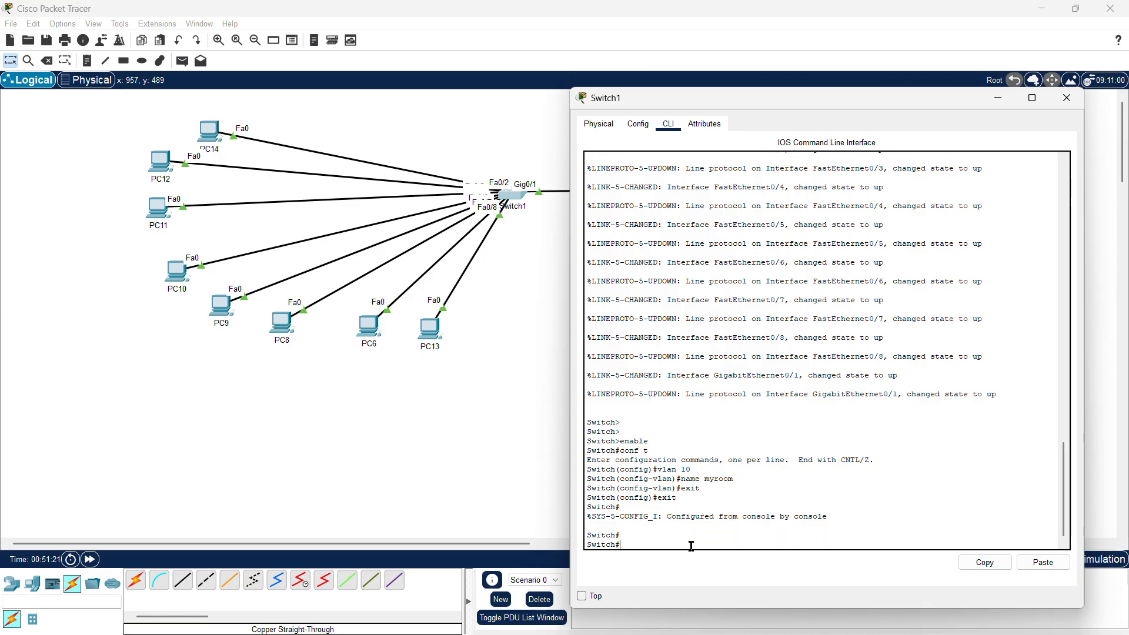
Try to list Switch1's VLANs with the command show ip vlan
{"action": "type", "text": "sh"}
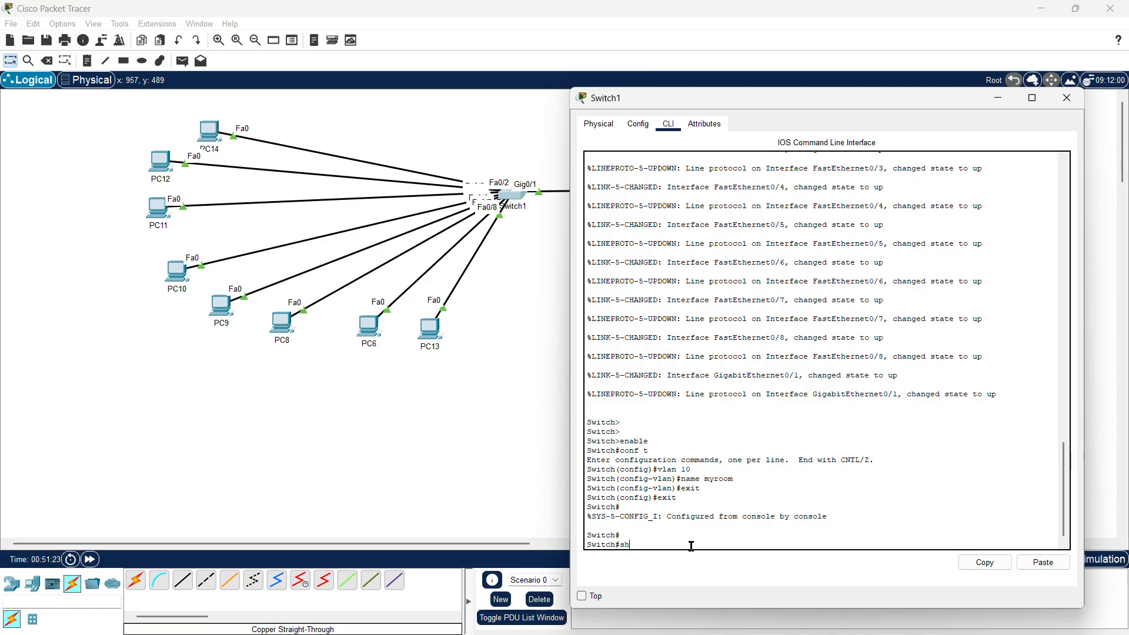
{"action": "type", "text": "ow i"}
{"action": "type", "text": "p "}
{"action": "type", "text": "vk"}
{"action": "key", "text": "BackSpace"}
{"action": "key", "text": "BackSpace"}
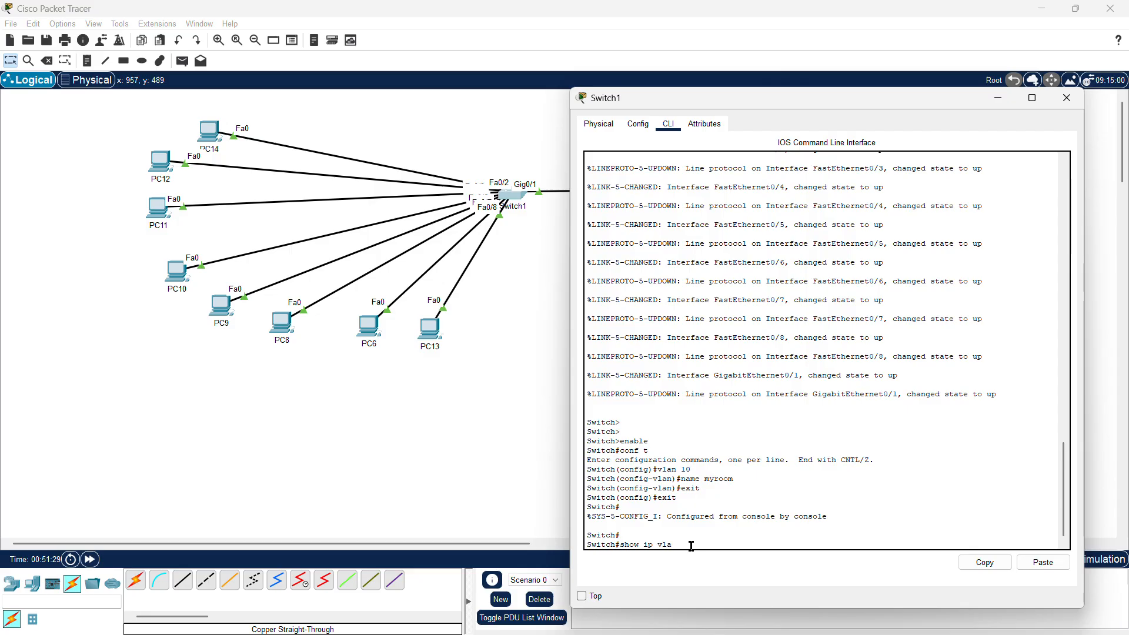
{"action": "type", "text": "lan"}
{"action": "key", "text": "Return"}
Correct the recalled command to show vlan and display Switch1's VLAN table
{"action": "key", "text": "Up"}
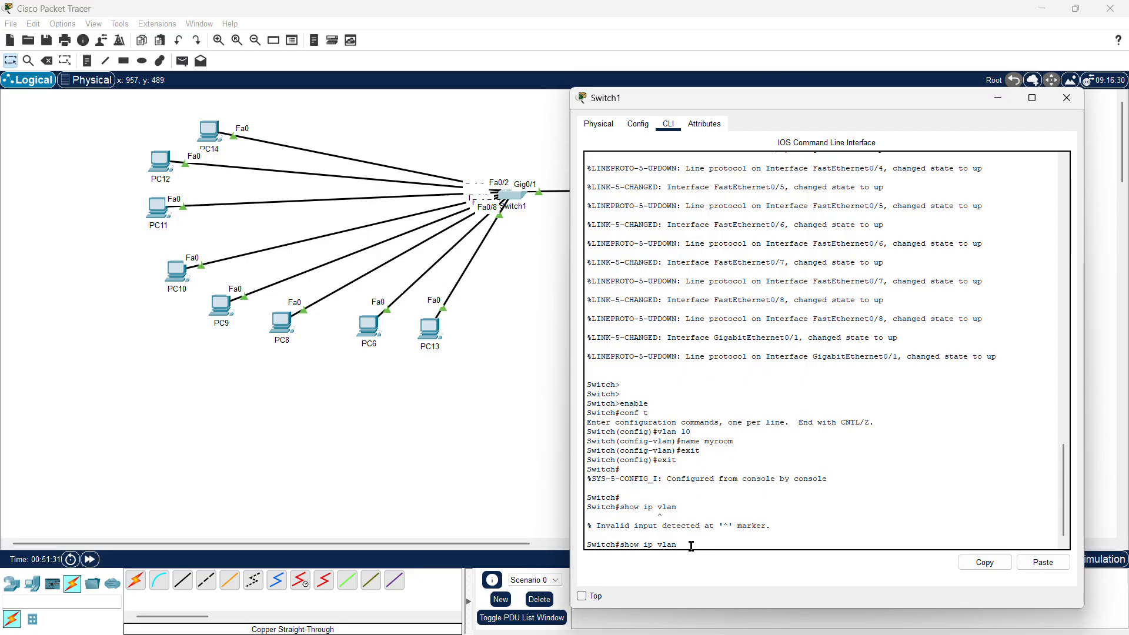
{"action": "key", "text": "BackSpace"}
{"action": "key", "text": "BackSpace"}
{"action": "key", "text": "BackSpace"}
{"action": "key", "text": "BackSpace"}
{"action": "key", "text": "BackSpace"}
{"action": "key", "text": "BackSpace"}
{"action": "key", "text": "BackSpace"}
{"action": "key", "text": "Return"}
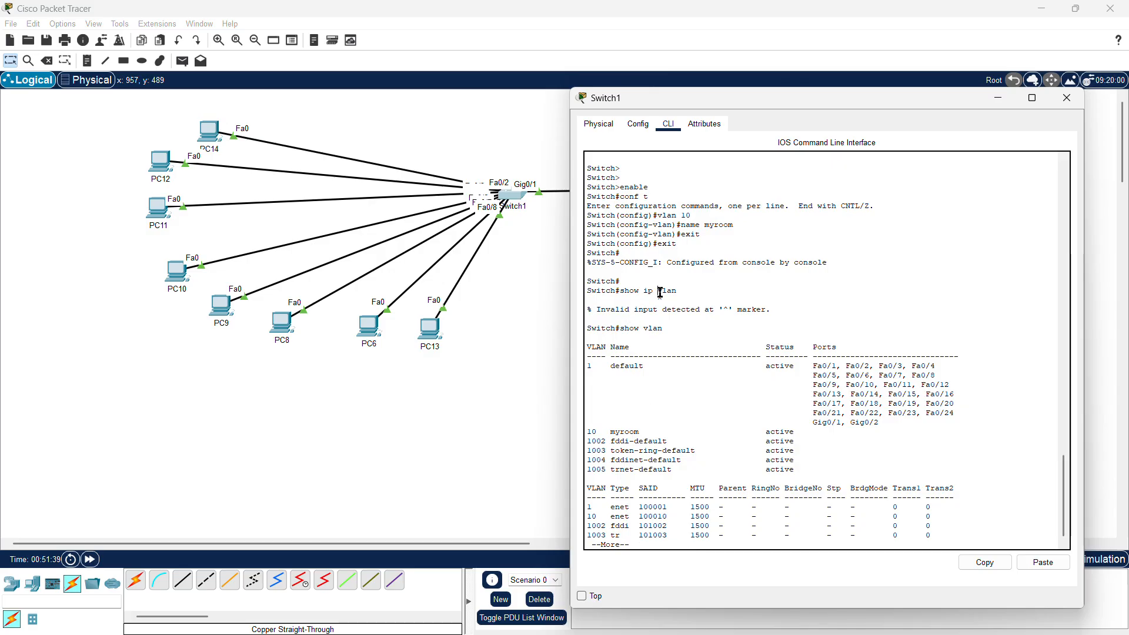
{"action": "left_click_drag", "start_coordinate": [660, 292], "coordinate": [638, 300]}
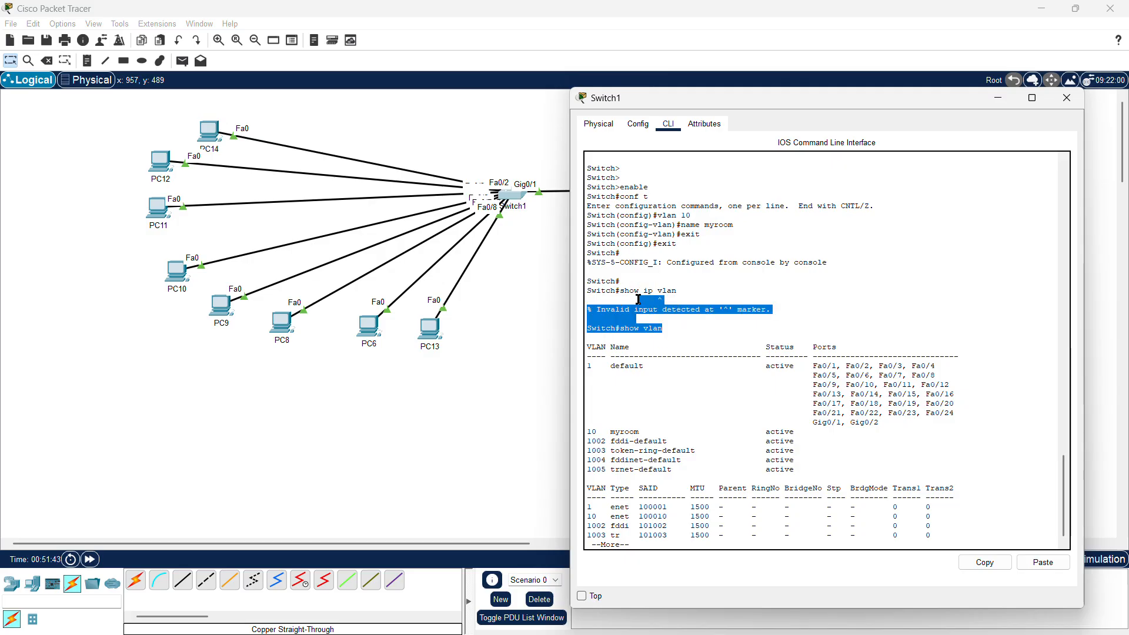
Examine the ports listed under the default VLAN and the name, status and ports of VLAN 10 myroom in Switch1's VLAN table
{"action": "left_click", "coordinate": [718, 337]}
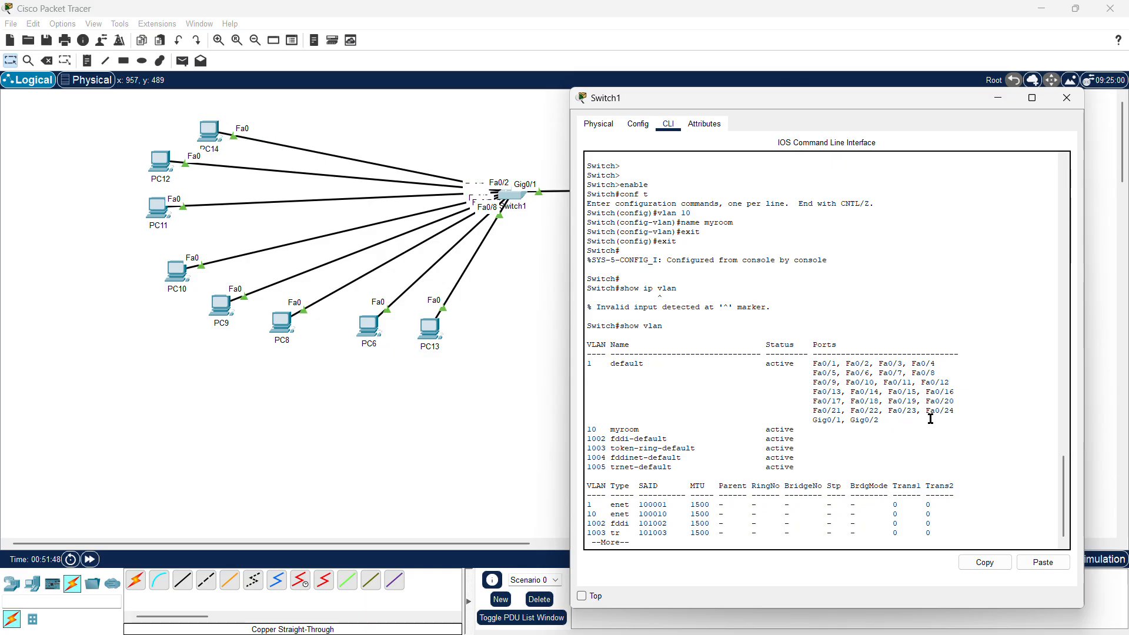
{"action": "left_click_drag", "start_coordinate": [956, 411], "coordinate": [817, 354]}
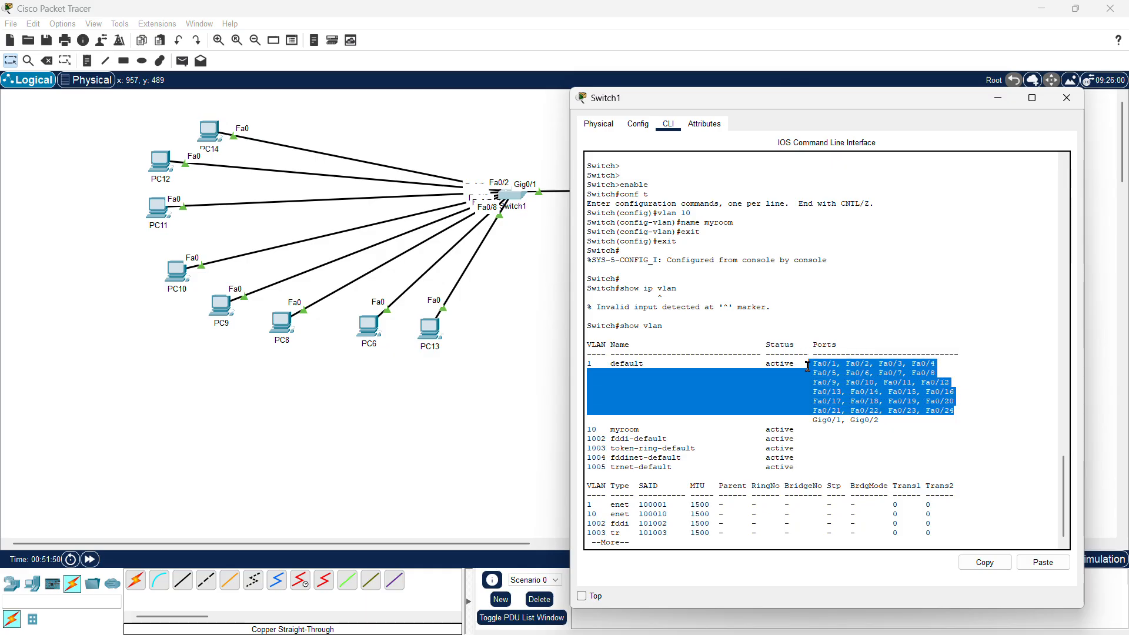
{"action": "left_click_drag", "start_coordinate": [889, 420], "coordinate": [811, 421]}
{"action": "left_click", "coordinate": [743, 414]}
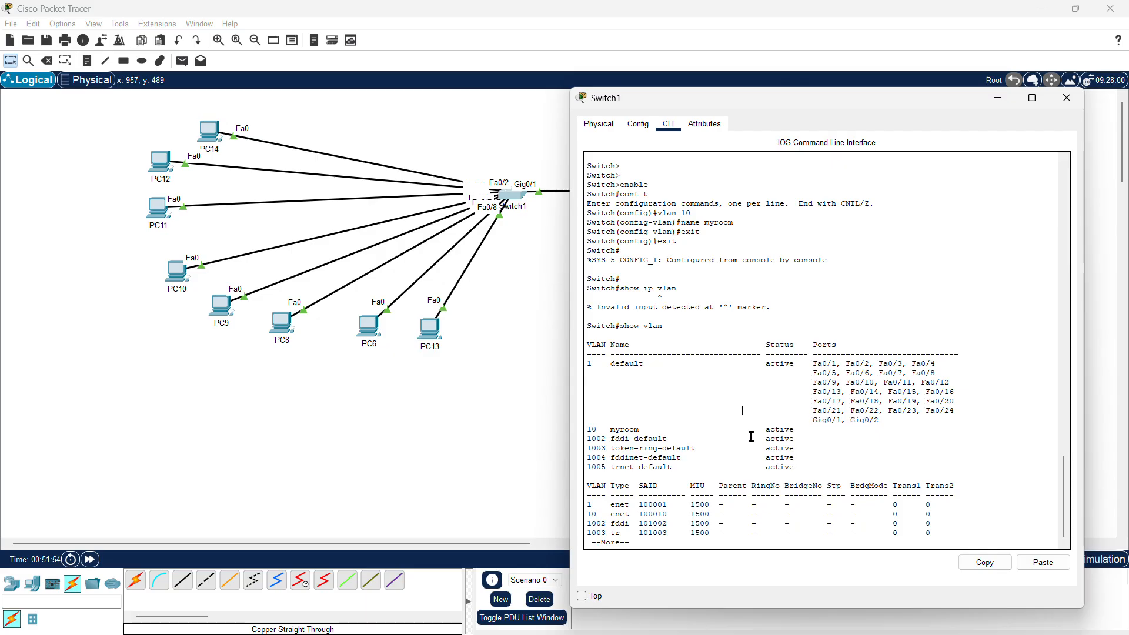
{"action": "left_click_drag", "start_coordinate": [652, 430], "coordinate": [586, 429]}
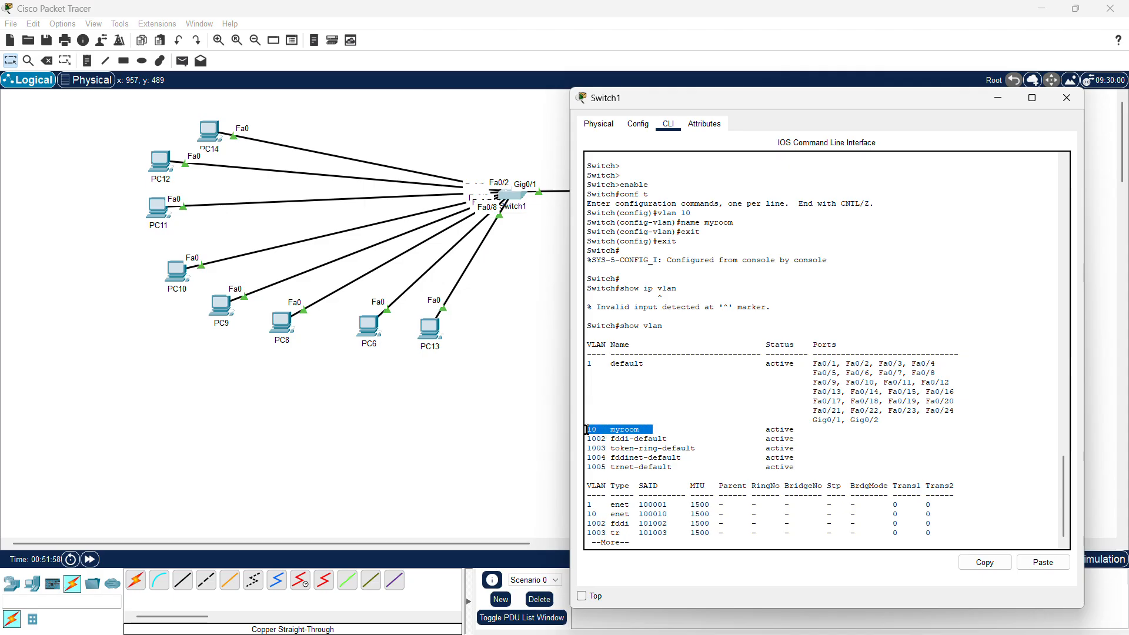
{"action": "left_click", "coordinate": [641, 421]}
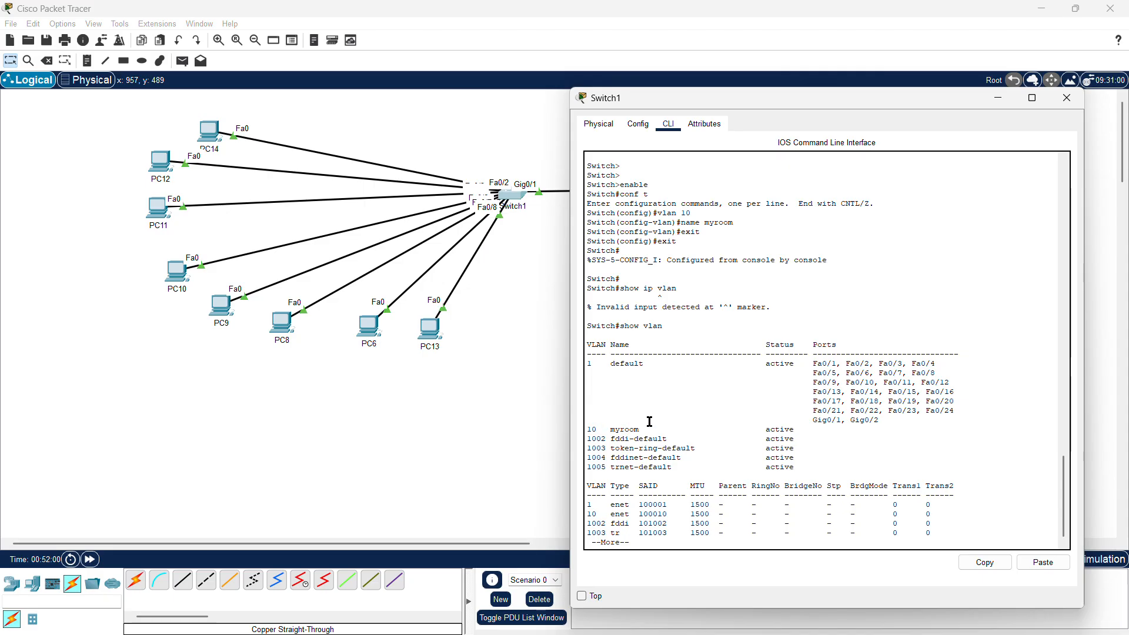
{"action": "left_click_drag", "start_coordinate": [646, 434], "coordinate": [602, 430]}
{"action": "left_click", "coordinate": [723, 429]}
{"action": "left_click_drag", "start_coordinate": [761, 430], "coordinate": [804, 432]}
{"action": "left_click", "coordinate": [704, 412]}
{"action": "left_click_drag", "start_coordinate": [803, 364], "coordinate": [940, 364]}
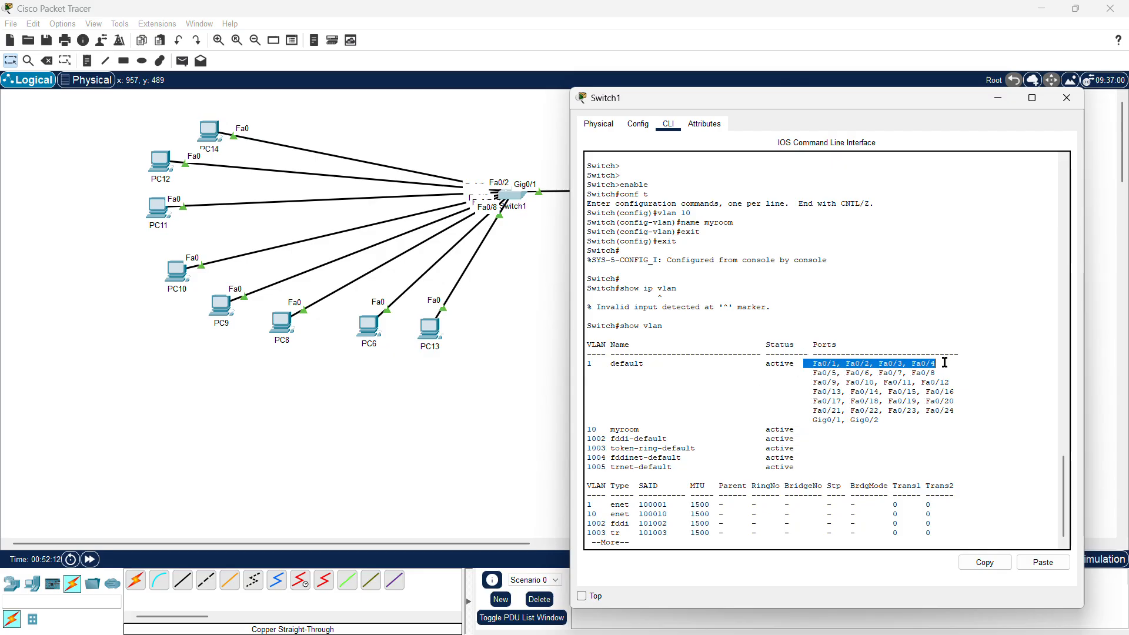
{"action": "left_click_drag", "start_coordinate": [812, 429], "coordinate": [763, 428]}
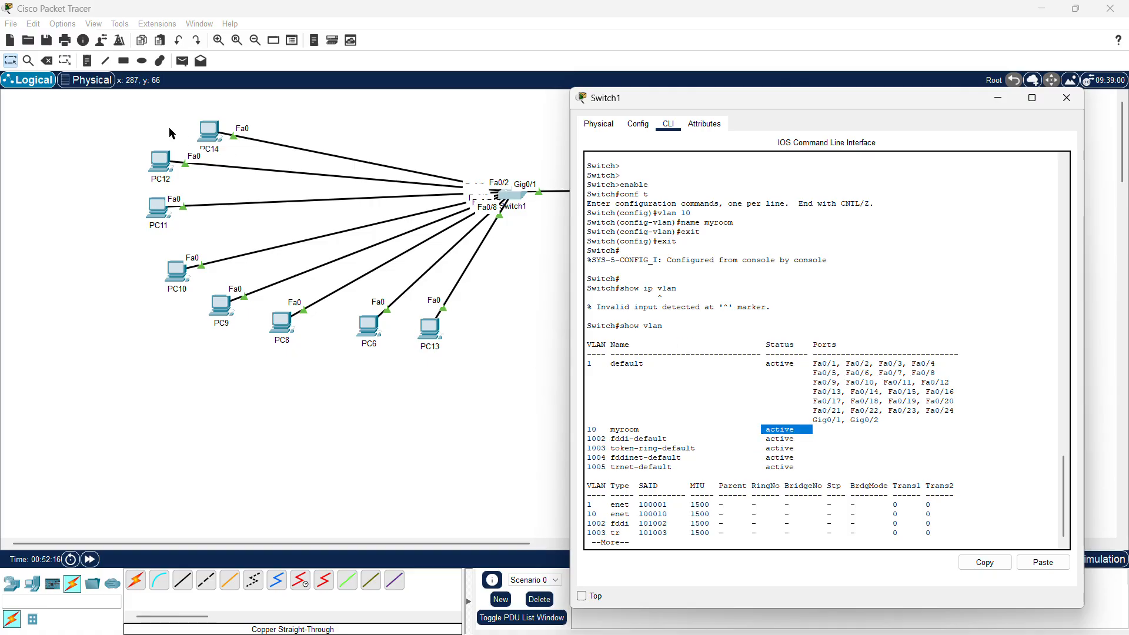
Reposition PC14 above Switch1 and move PC12 up into the space between PC11 and PC14
{"action": "left_click_drag", "start_coordinate": [206, 138], "coordinate": [437, 125]}
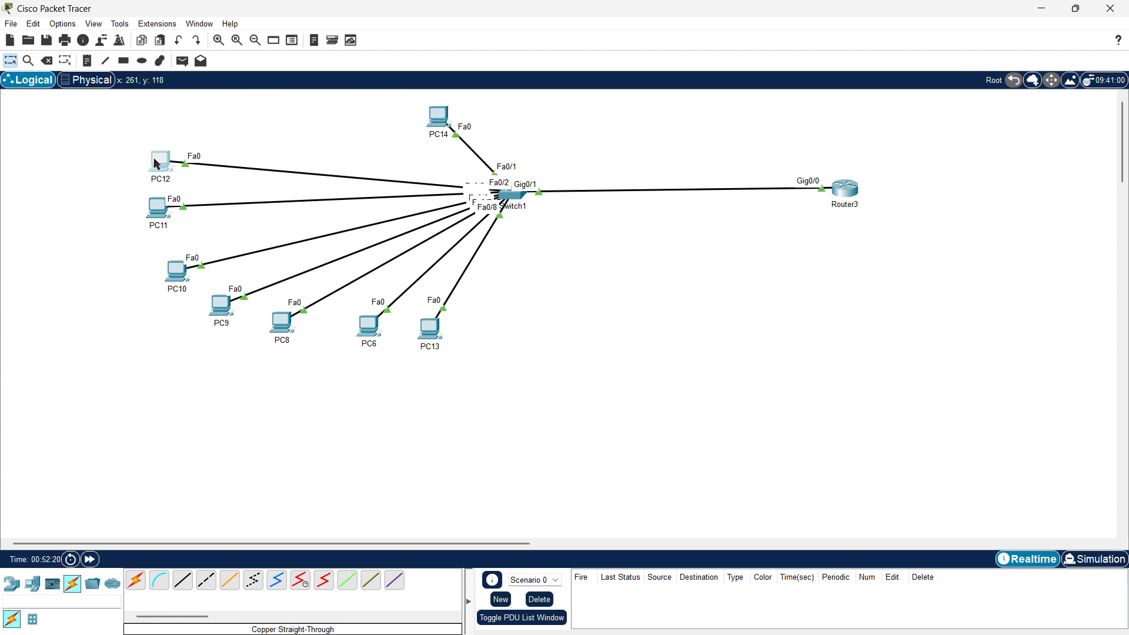
{"action": "left_click_drag", "start_coordinate": [158, 164], "coordinate": [268, 107]}
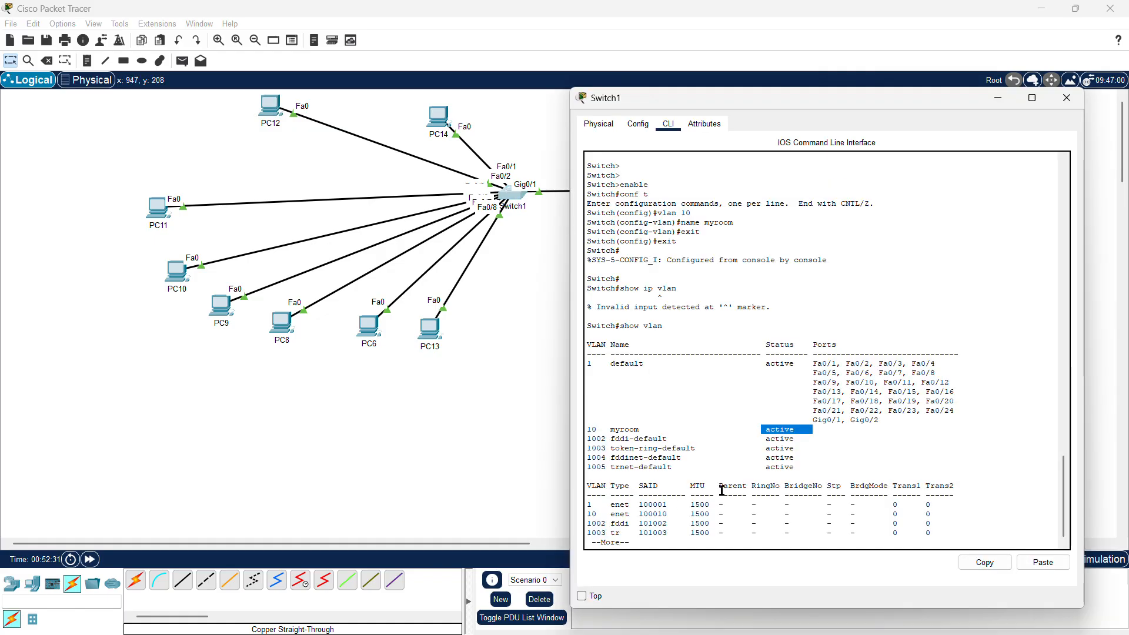
Compare the myroom and default entries in Switch1's VLAN table and page through the remaining output to the privileged prompt
{"action": "left_click", "coordinate": [835, 445]}
{"action": "left_click_drag", "start_coordinate": [644, 432], "coordinate": [612, 434]}
{"action": "left_click", "coordinate": [746, 395]}
{"action": "left_click_drag", "start_coordinate": [746, 394], "coordinate": [869, 365]}
{"action": "left_click", "coordinate": [806, 365]}
{"action": "left_click", "coordinate": [769, 394]}
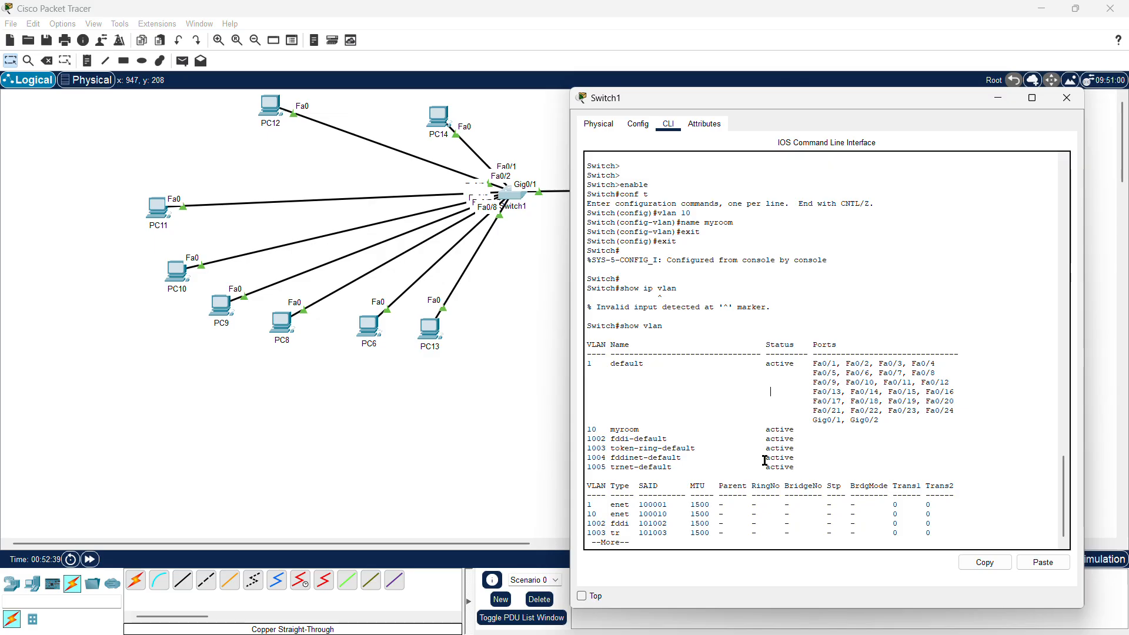
{"action": "key", "text": "space"}
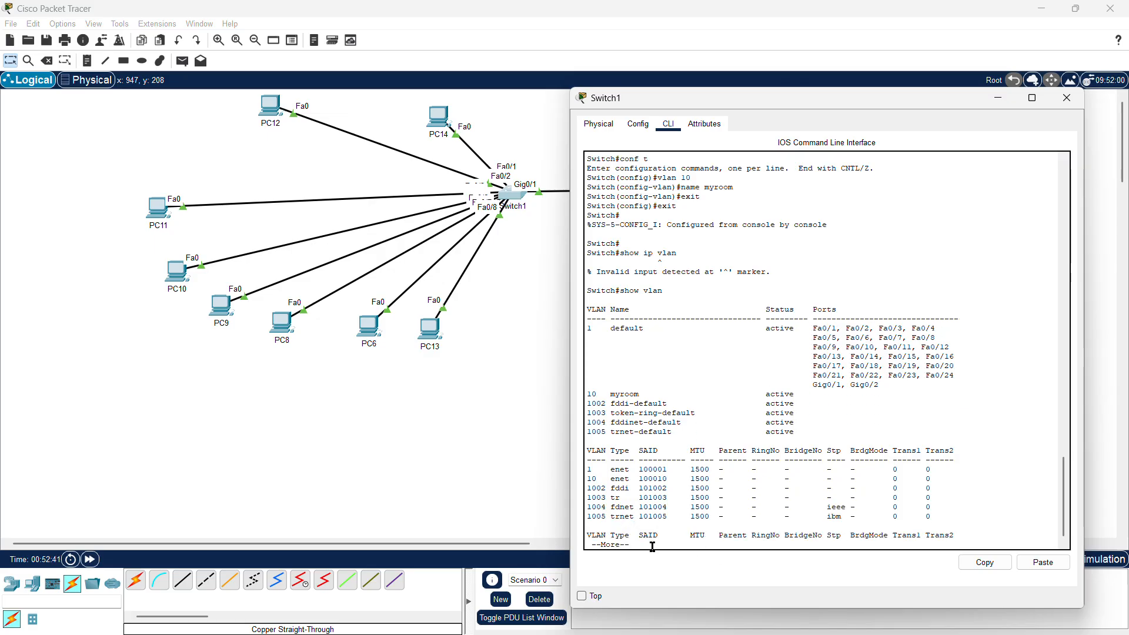
{"action": "key", "text": "Return"}
{"action": "key", "text": "Return"}
{"action": "key", "text": "Return"}
{"action": "key", "text": "Return"}
{"action": "key", "text": "Return"}
{"action": "key", "text": "Return"}
{"action": "key", "text": "Return"}
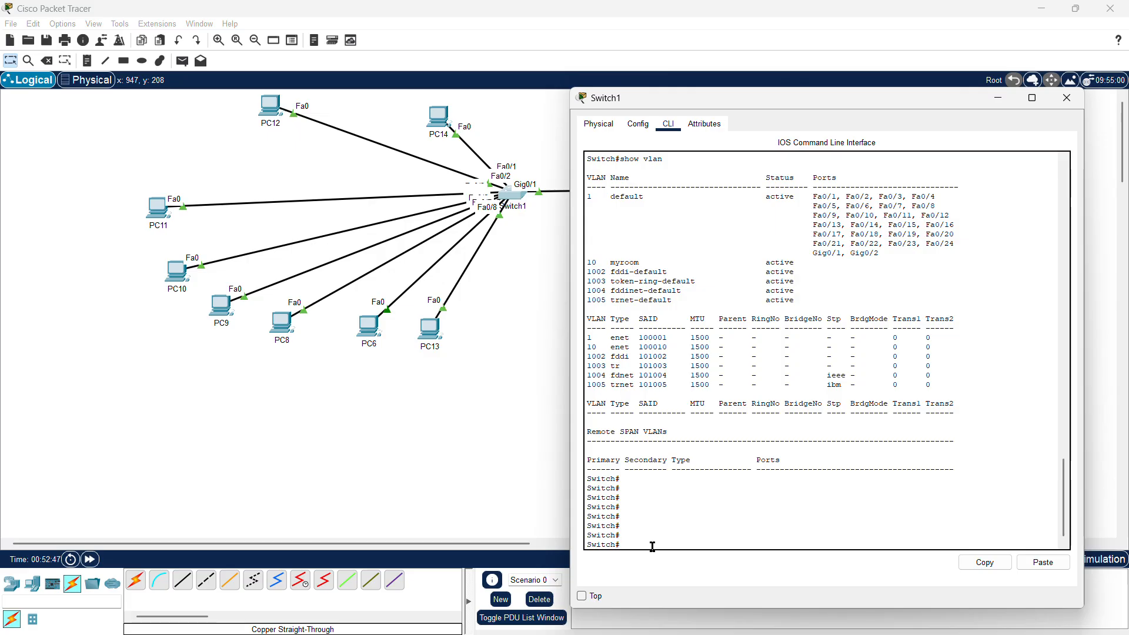
Enter global configuration mode on Switch1 with the command conf t
{"action": "type", "text": "conf t"}
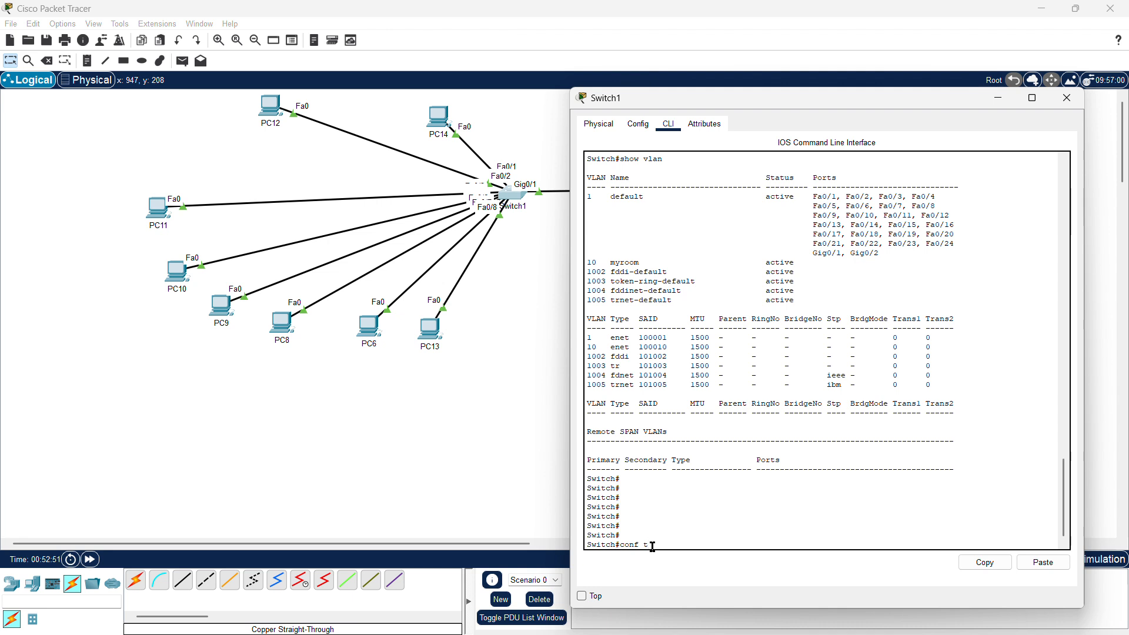
{"action": "key", "text": "Return"}
{"action": "key", "text": "Return"}
{"action": "key", "text": "Return"}
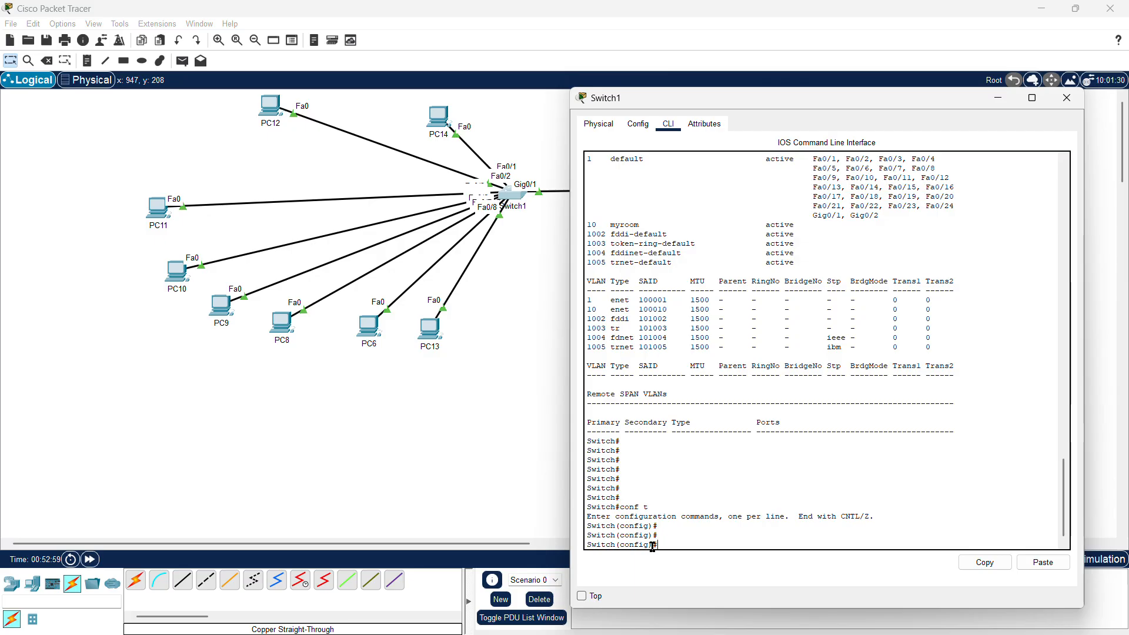
Begin a switchport command in global configuration mode and check the ports listed under the default VLAN
{"action": "type", "text": "switchport"}
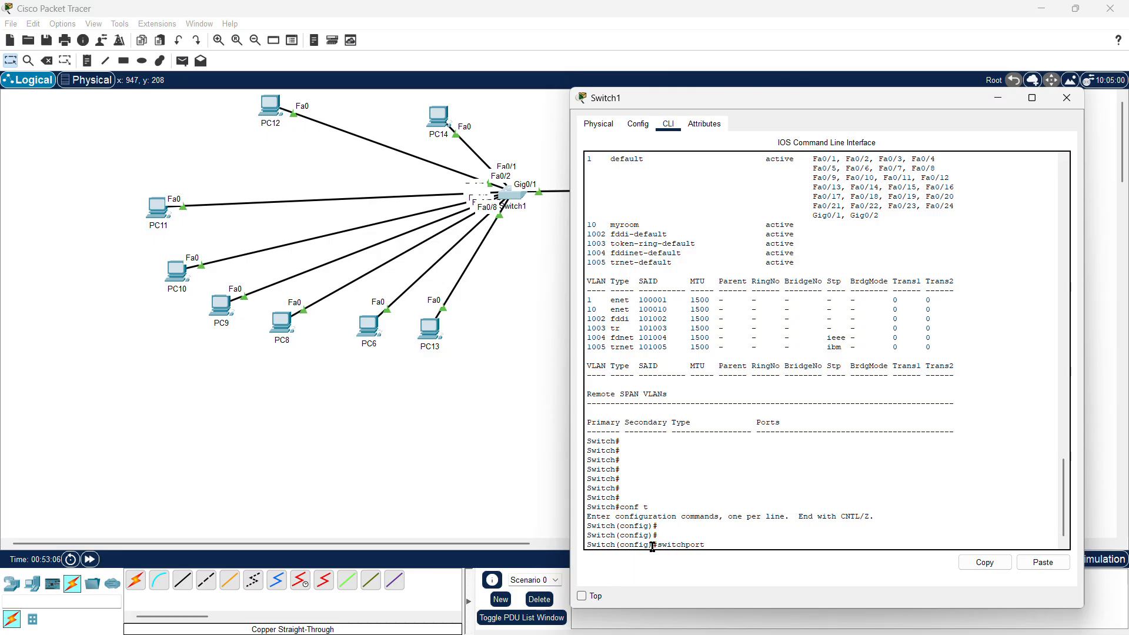
{"action": "left_click_drag", "start_coordinate": [880, 216], "coordinate": [813, 159]}
{"action": "scroll", "coordinate": [748, 195], "scroll_direction": "up", "scroll_amount": 3}
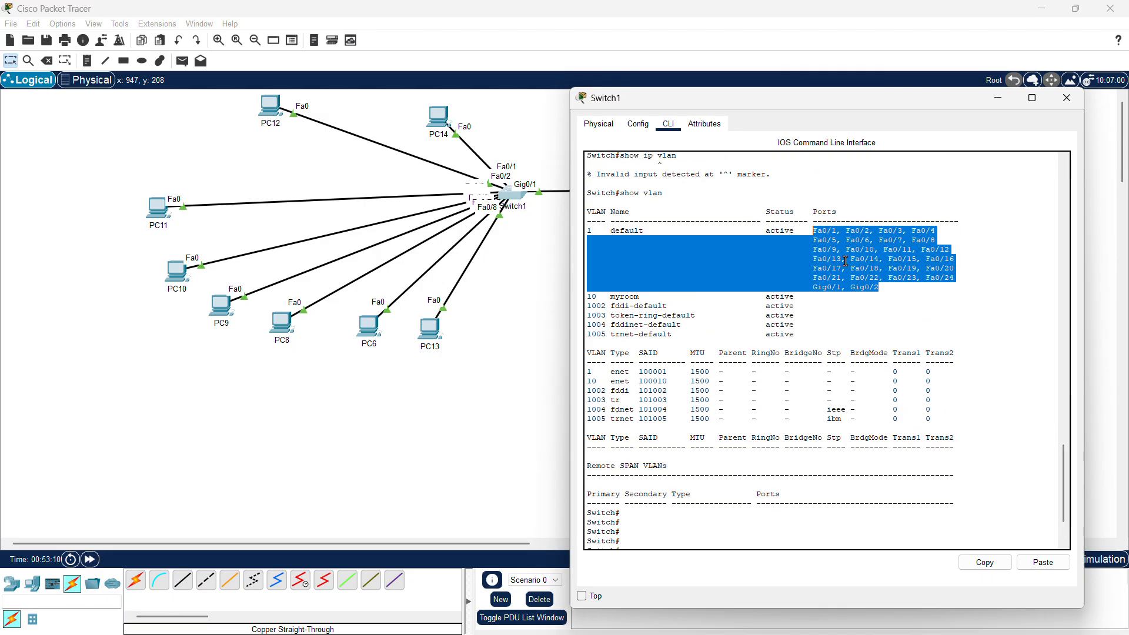
{"action": "left_click", "coordinate": [892, 283]}
{"action": "left_click_drag", "start_coordinate": [885, 294], "coordinate": [816, 224]}
{"action": "left_click", "coordinate": [752, 267]}
{"action": "scroll", "coordinate": [752, 267], "scroll_direction": "down", "scroll_amount": 3}
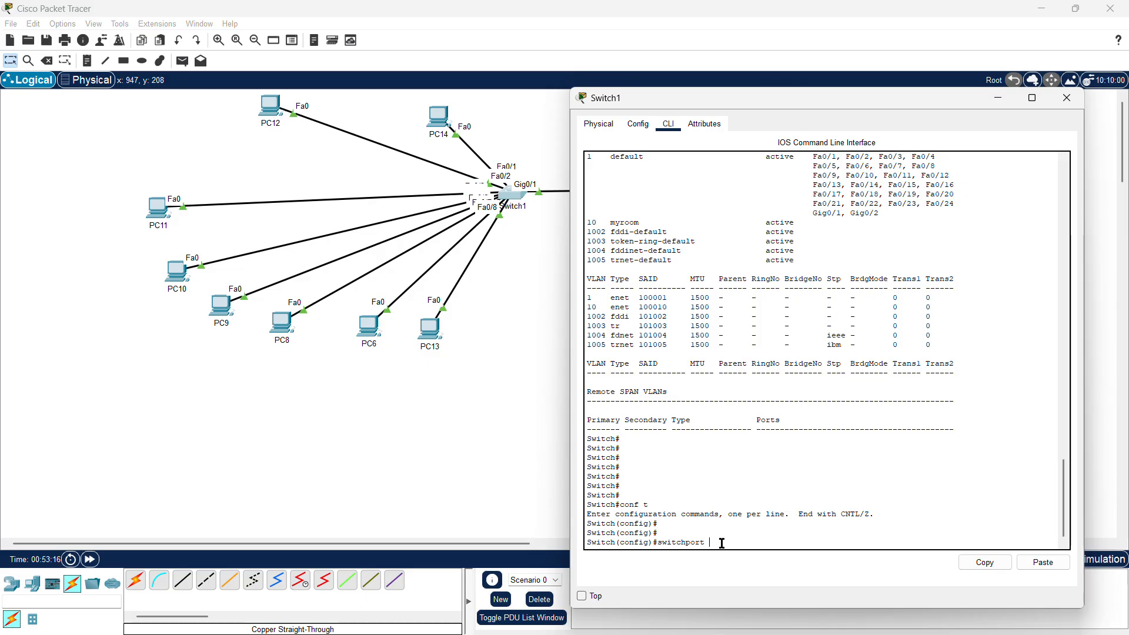
Try to complete and run the global configuration command as switchport mode access vlan 10
{"action": "type", "text": "mode"}
{"action": "scroll", "coordinate": [744, 312], "scroll_direction": "up", "scroll_amount": 15}
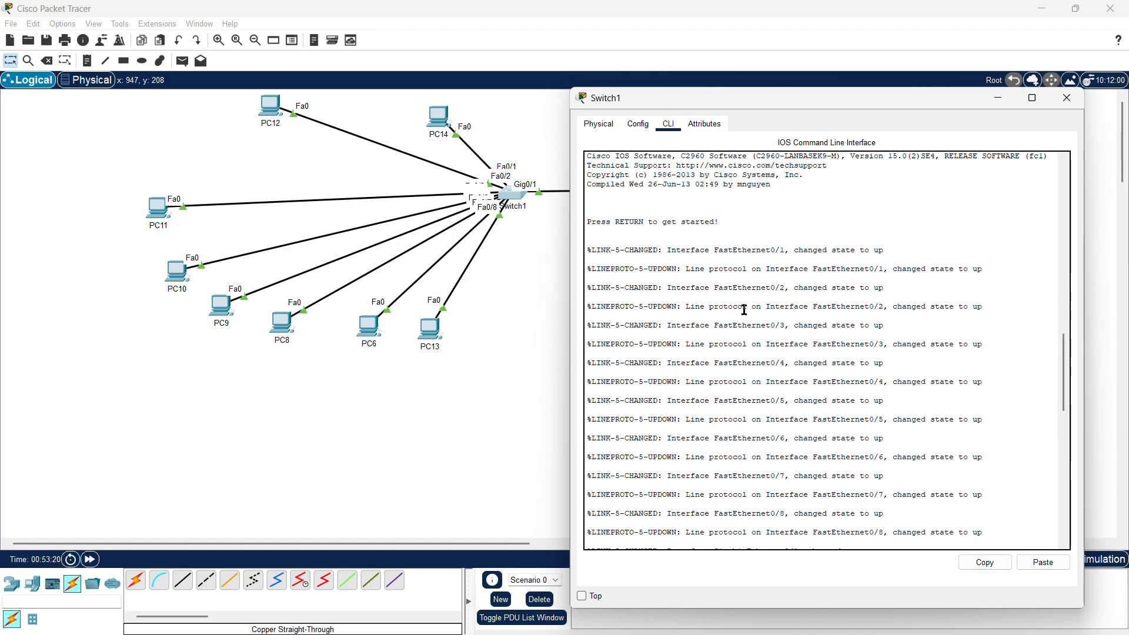
{"action": "scroll", "coordinate": [744, 310], "scroll_direction": "up", "scroll_amount": 20}
{"action": "scroll", "coordinate": [744, 310], "scroll_direction": "down", "scroll_amount": 18}
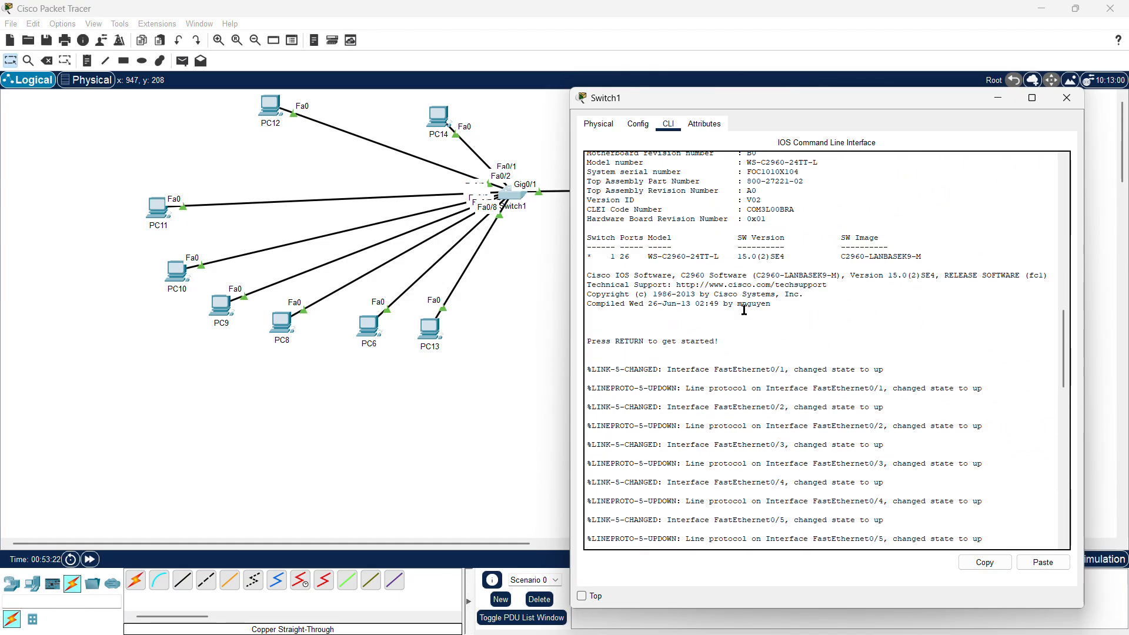
{"action": "scroll", "coordinate": [744, 310], "scroll_direction": "down", "scroll_amount": 19}
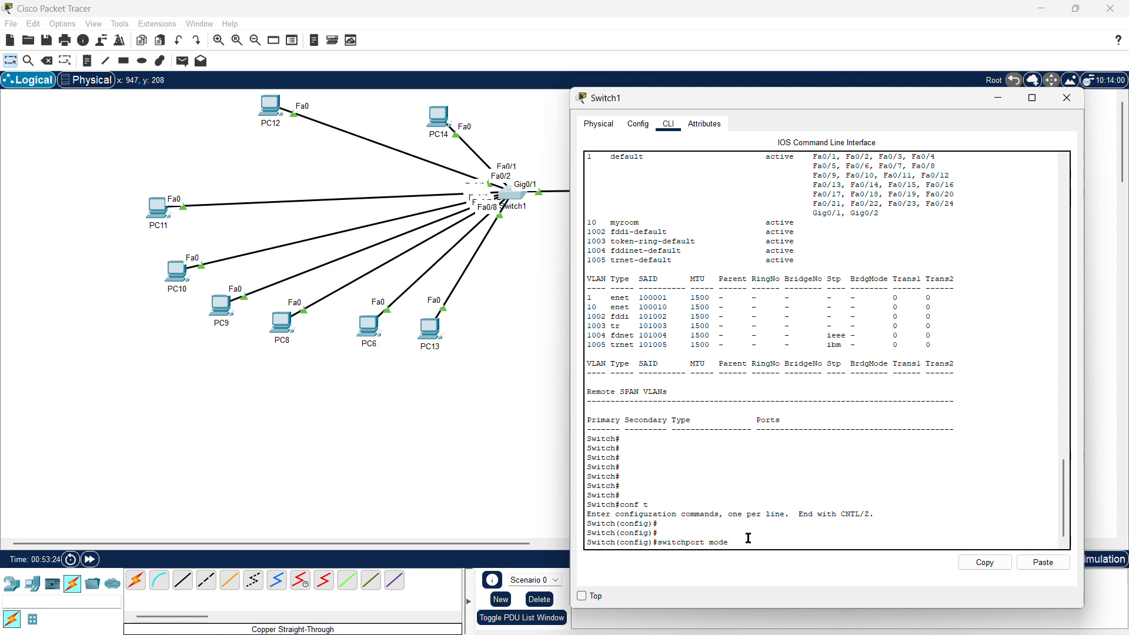
{"action": "type", "text": "access"}
{"action": "left_click_drag", "start_coordinate": [766, 543], "coordinate": [734, 543]}
{"action": "scroll", "coordinate": [756, 383], "scroll_direction": "up", "scroll_amount": 5}
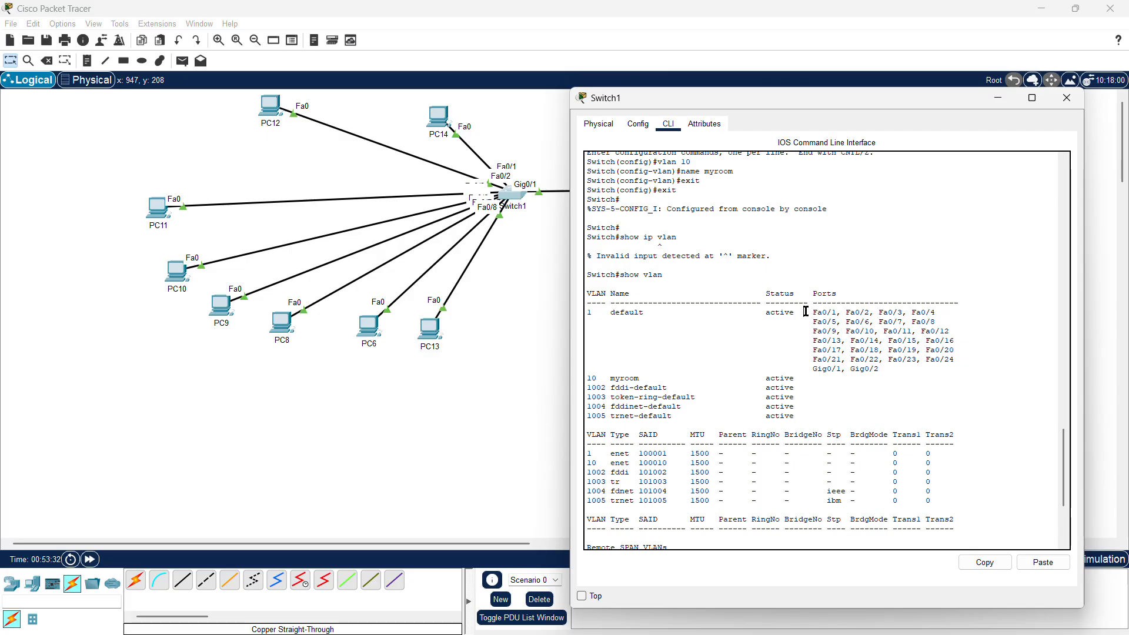
{"action": "left_click_drag", "start_coordinate": [805, 312], "coordinate": [959, 369]}
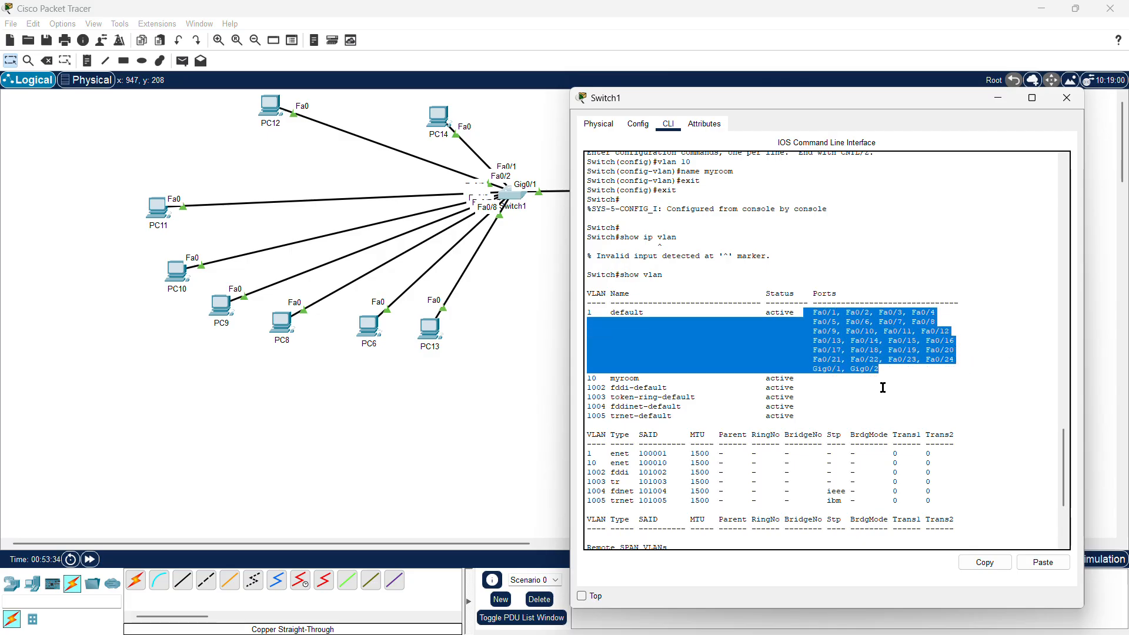
{"action": "left_click", "coordinate": [766, 386]}
{"action": "scroll", "coordinate": [765, 387], "scroll_direction": "down", "scroll_amount": 5}
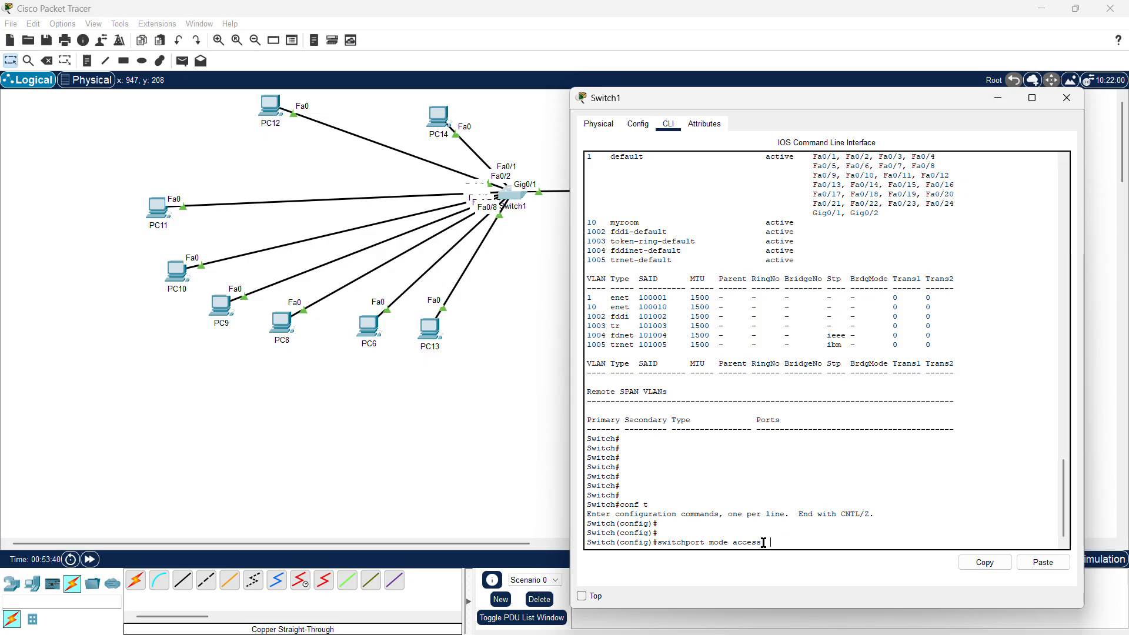
{"action": "type", "text": "vlan10"}
{"action": "key", "text": "Return"}
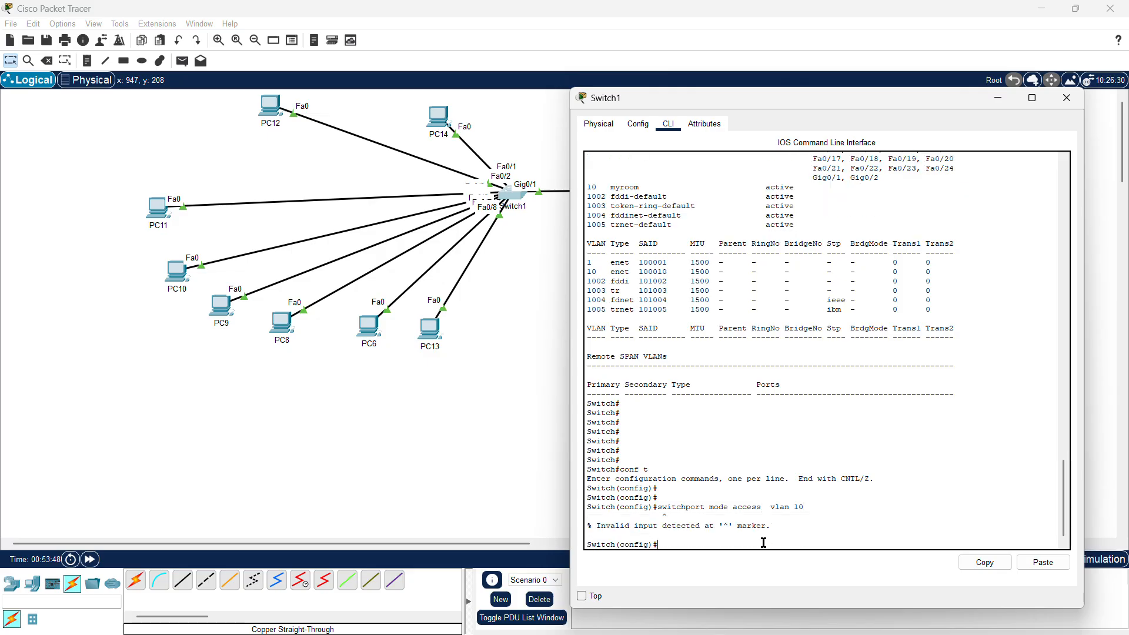
Enter interface configuration for Switch1's first FastEthernet port with the command int f0/1
{"action": "left_click", "coordinate": [490, 24]}
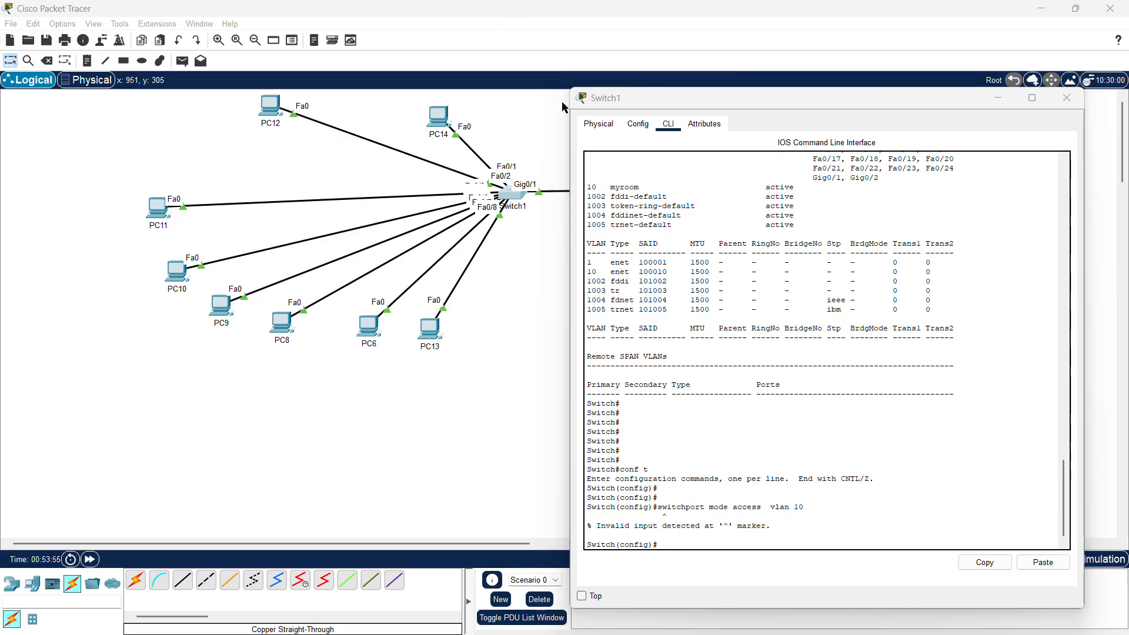
{"action": "left_click", "coordinate": [675, 546]}
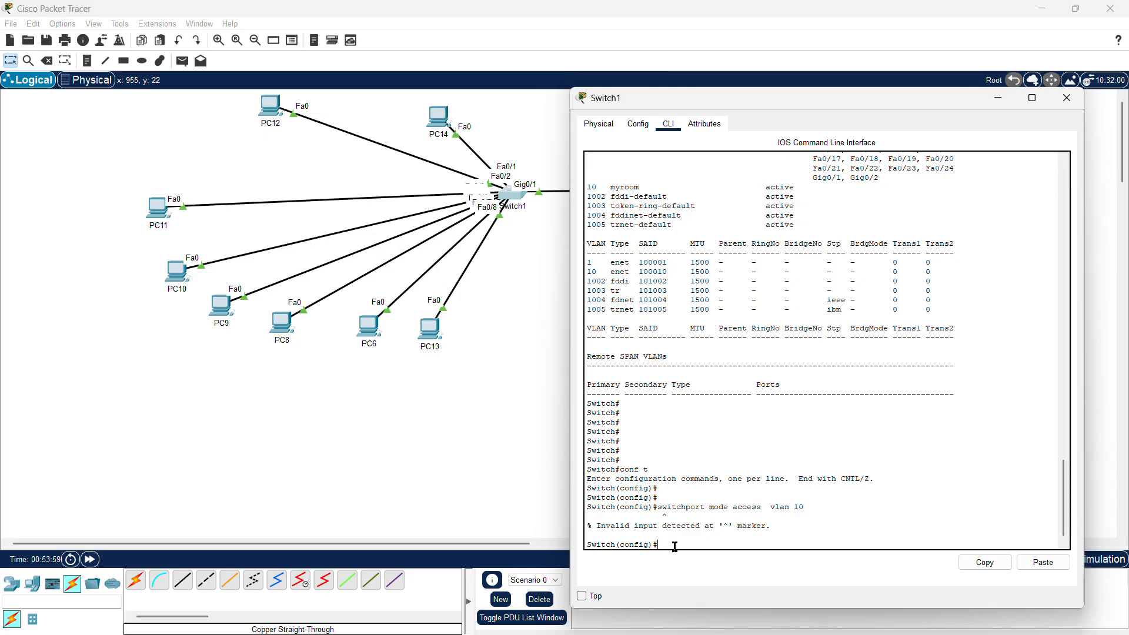
{"action": "type", "text": "int f0/1"}
{"action": "left_click", "coordinate": [477, 26]}
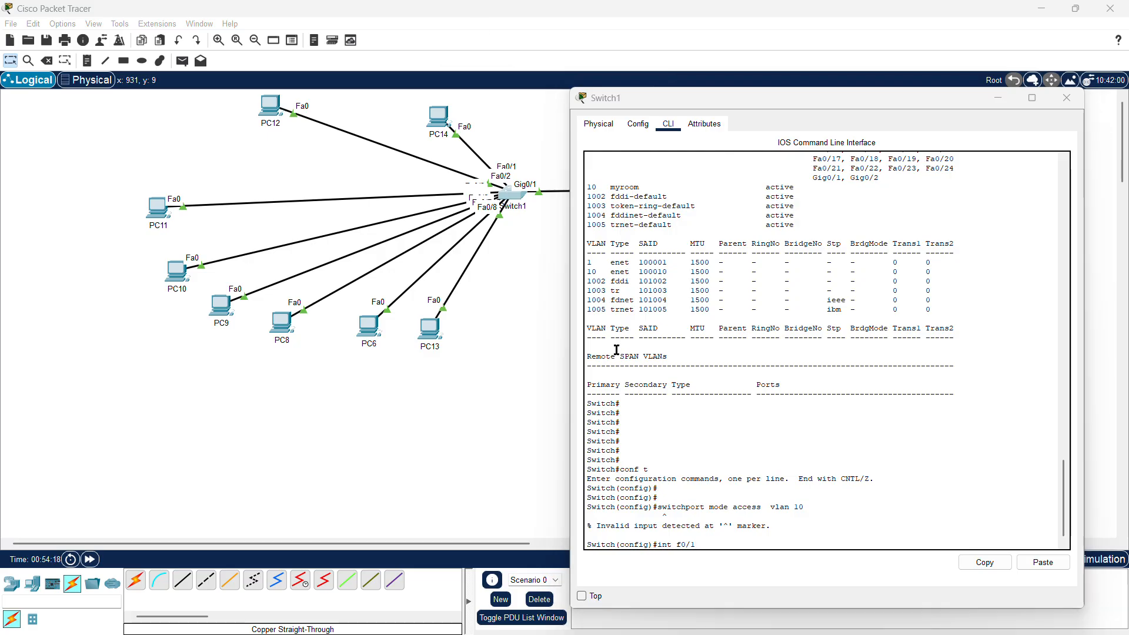
{"action": "left_click", "coordinate": [713, 542]}
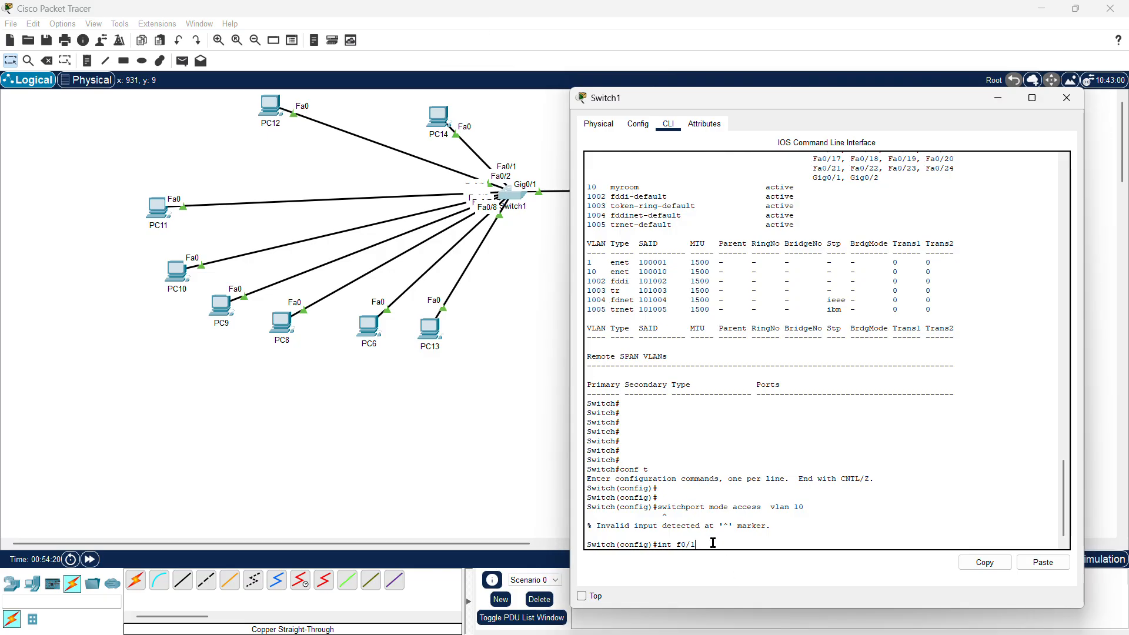
{"action": "key", "text": "Return"}
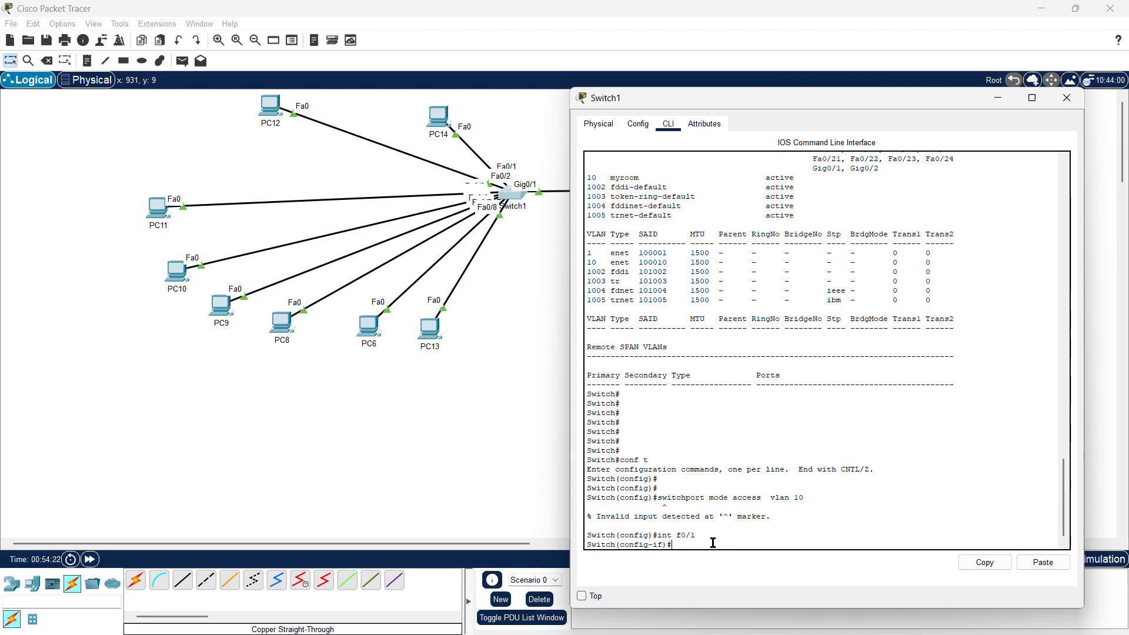
Try to assign interface f0/1 to VLAN 10 with the command switchport mode access vlan 10
{"action": "type", "text": "switchport mode access vlan 10"}
{"action": "key", "text": "Return"}
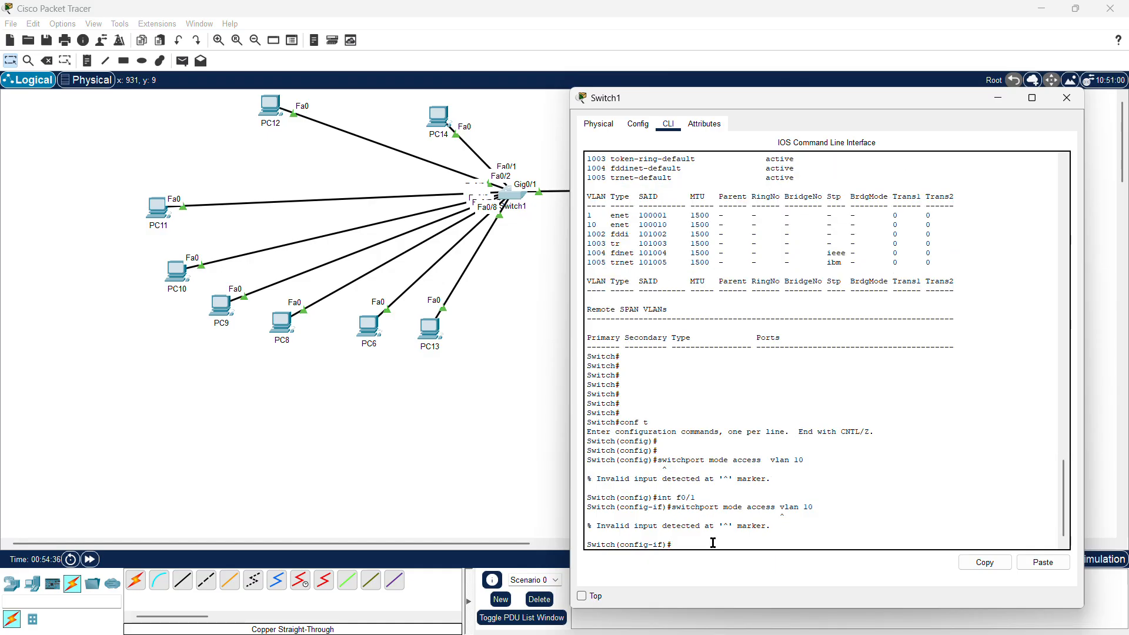
Recall the last command, shorten it to switchport mode access and apply it to interface f0/1
{"action": "key", "text": "Up"}
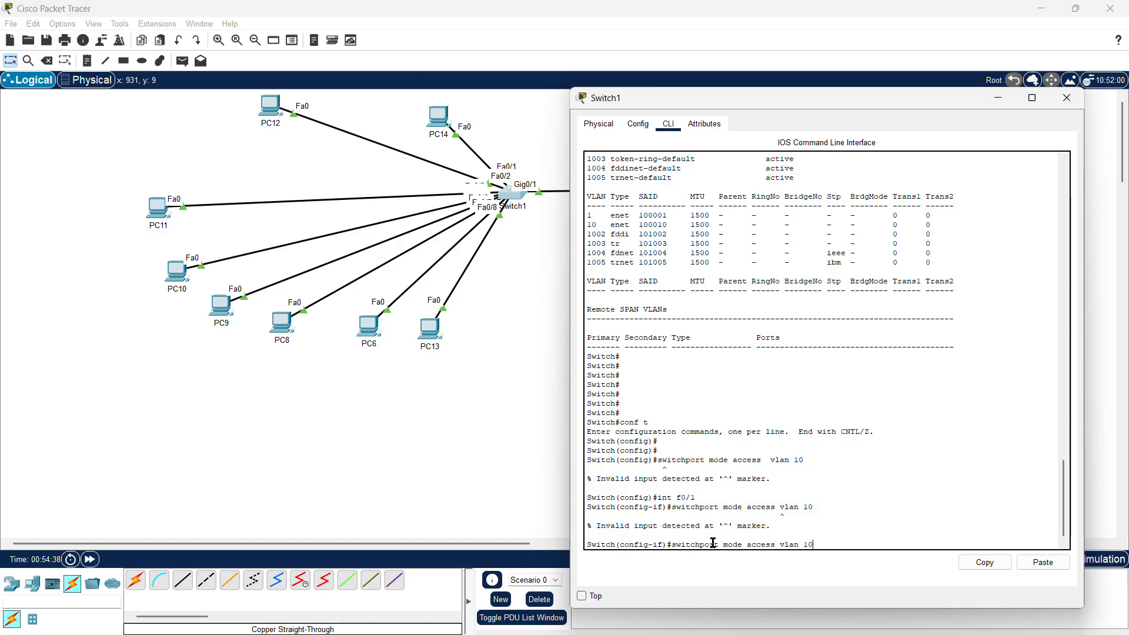
{"action": "key", "text": "BackSpace"}
{"action": "key", "text": "BackSpace"}
{"action": "key", "text": "BackSpace"}
{"action": "key", "text": "BackSpace"}
{"action": "key", "text": "BackSpace"}
{"action": "key", "text": "Return"}
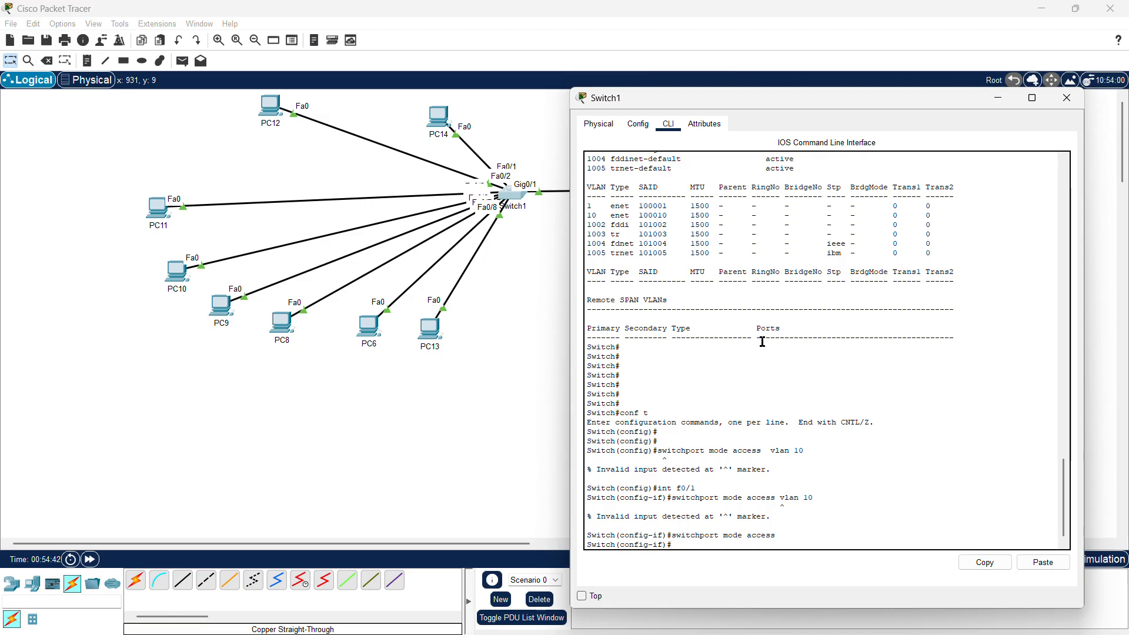
Review the default VLAN's ports in the earlier VLAN table and assign interface f0/1 to VLAN 10 with switchport access vlan 10
{"action": "scroll", "coordinate": [762, 339], "scroll_direction": "up", "scroll_amount": 8}
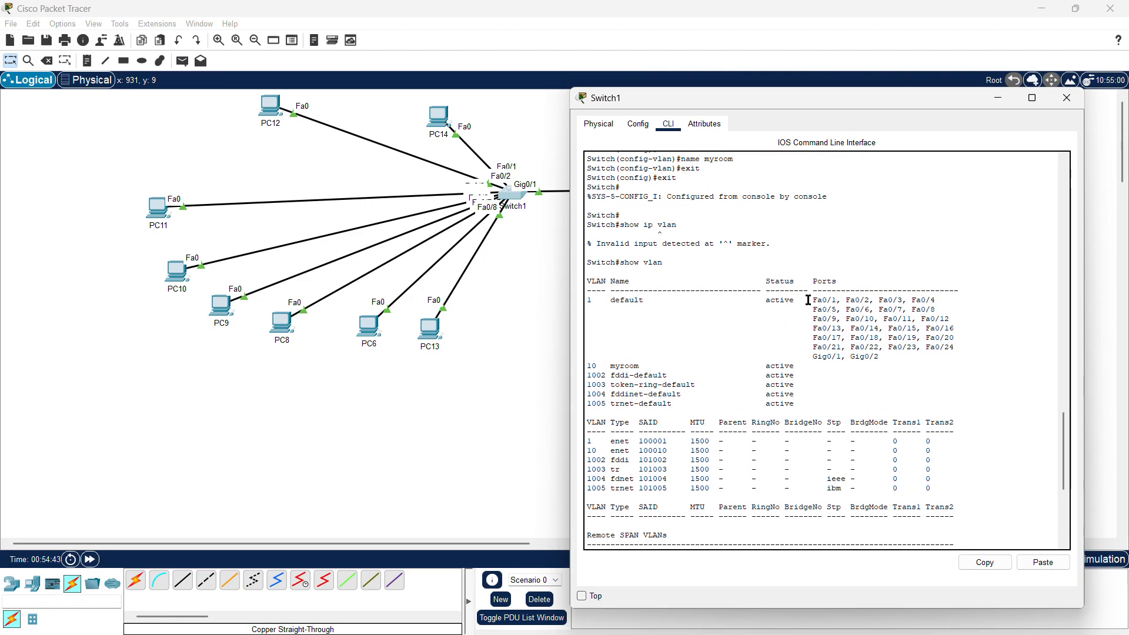
{"action": "left_click_drag", "start_coordinate": [810, 300], "coordinate": [875, 302]}
{"action": "left_click", "coordinate": [765, 341]}
{"action": "scroll", "coordinate": [765, 341], "scroll_direction": "down", "scroll_amount": 8}
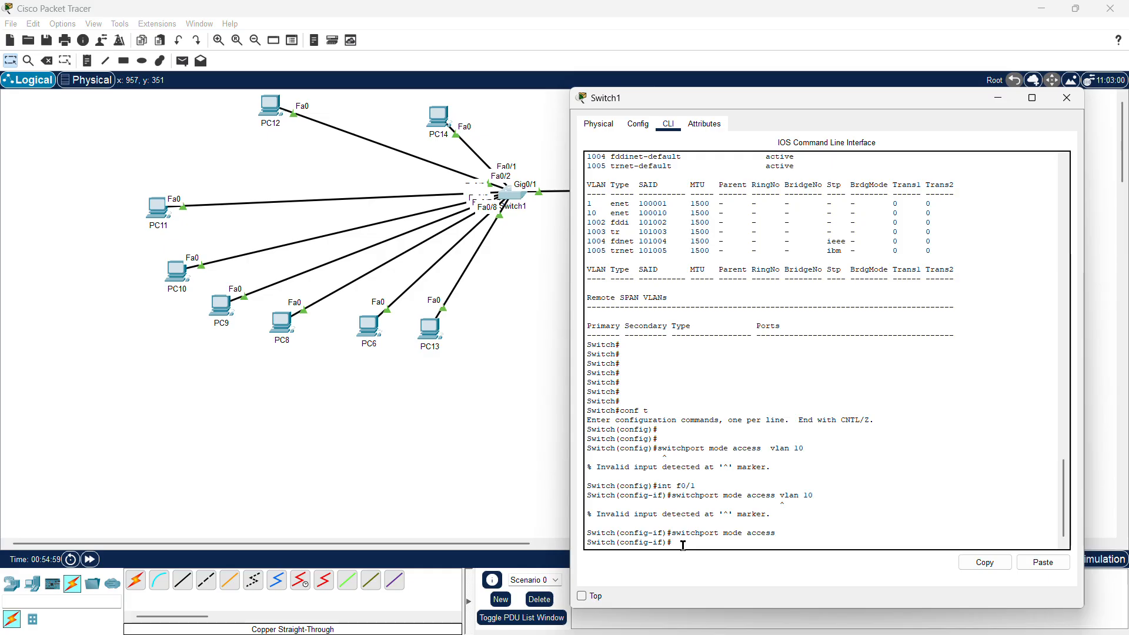
{"action": "type", "text": "switchpo"}
{"action": "key", "text": "BackSpace"}
{"action": "key", "text": "BackSpace"}
{"action": "type", "text": "access"}
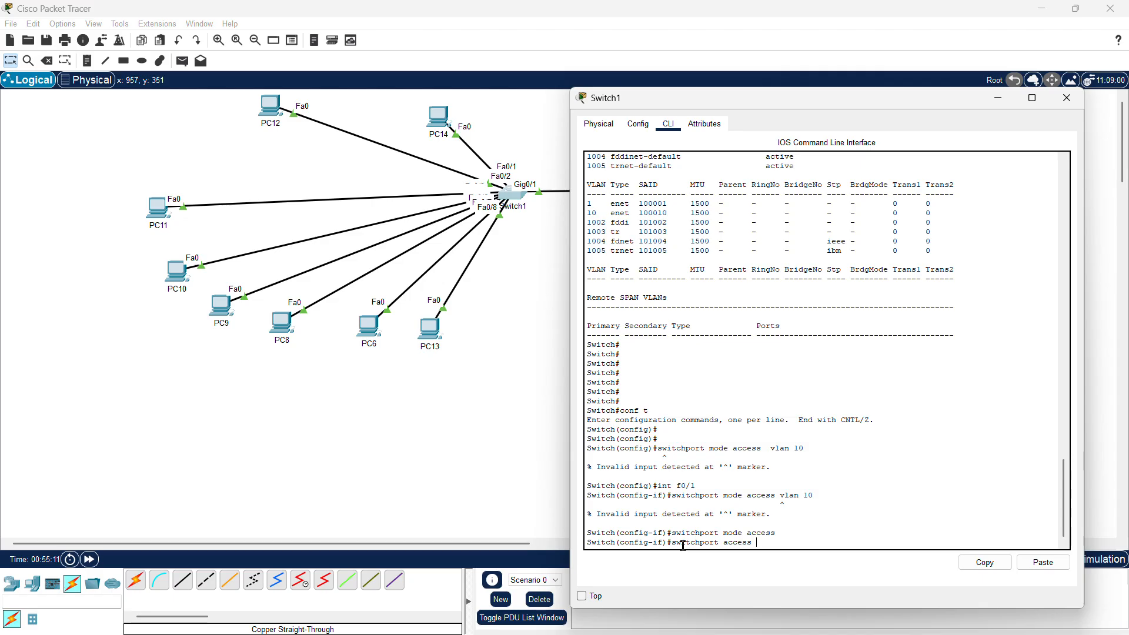
{"action": "type", "text": " vlan 10"}
{"action": "key", "text": "Return"}
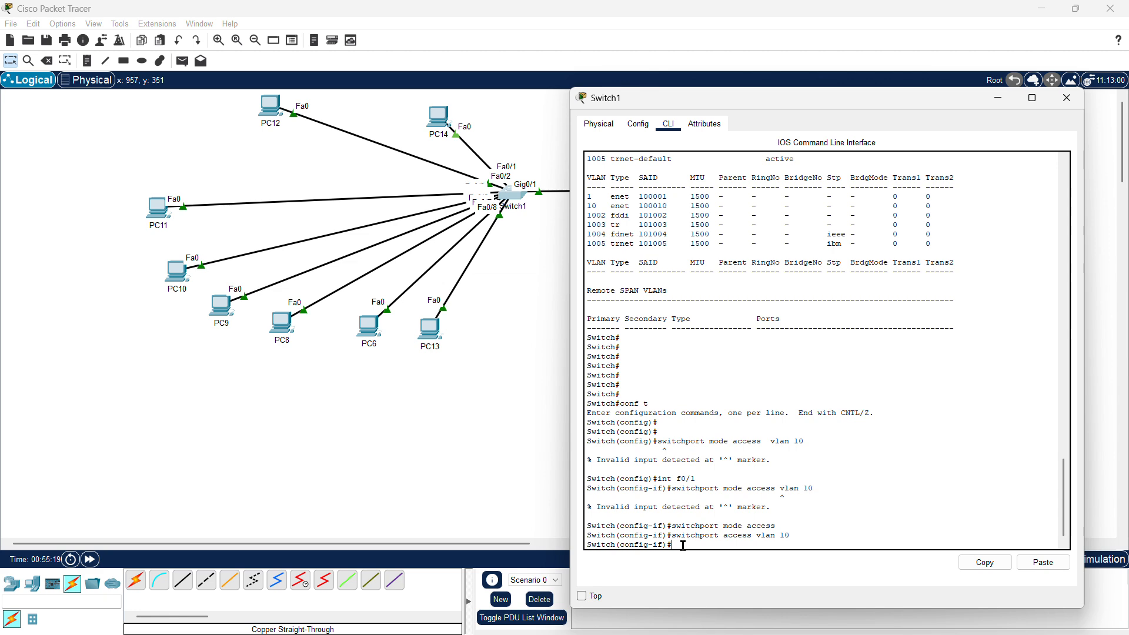
Find the earlier show vlan command in the CLI output and run it from interface configuration mode as do sh vlan
{"action": "scroll", "coordinate": [699, 388], "scroll_direction": "up", "scroll_amount": 8}
{"action": "scroll", "coordinate": [699, 389], "scroll_direction": "up", "scroll_amount": 4}
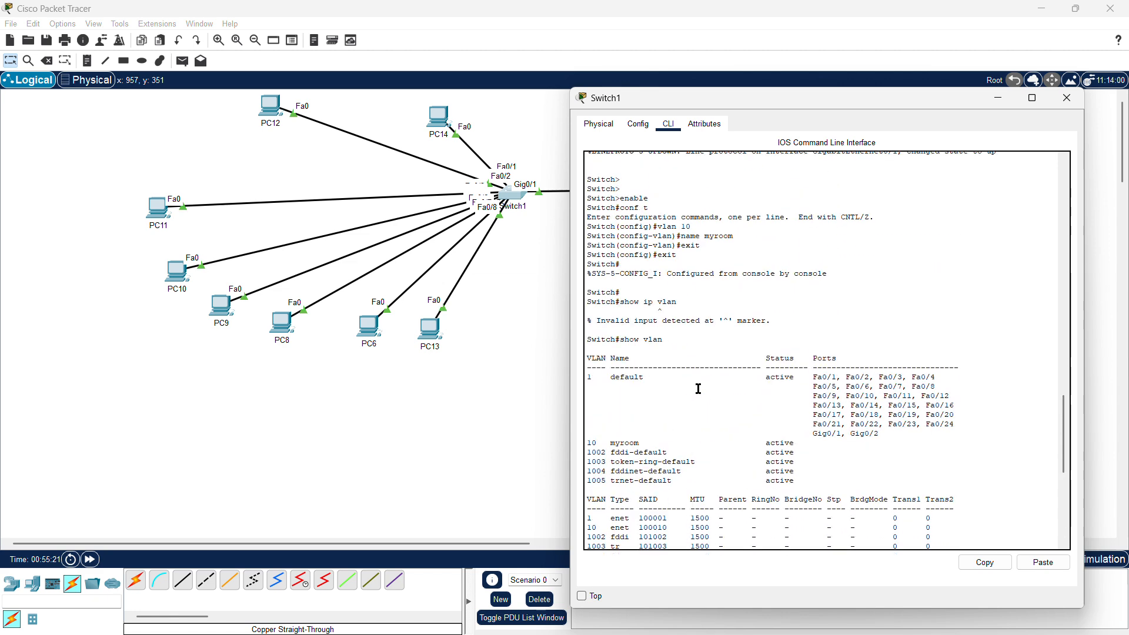
{"action": "left_click_drag", "start_coordinate": [666, 344], "coordinate": [626, 334]}
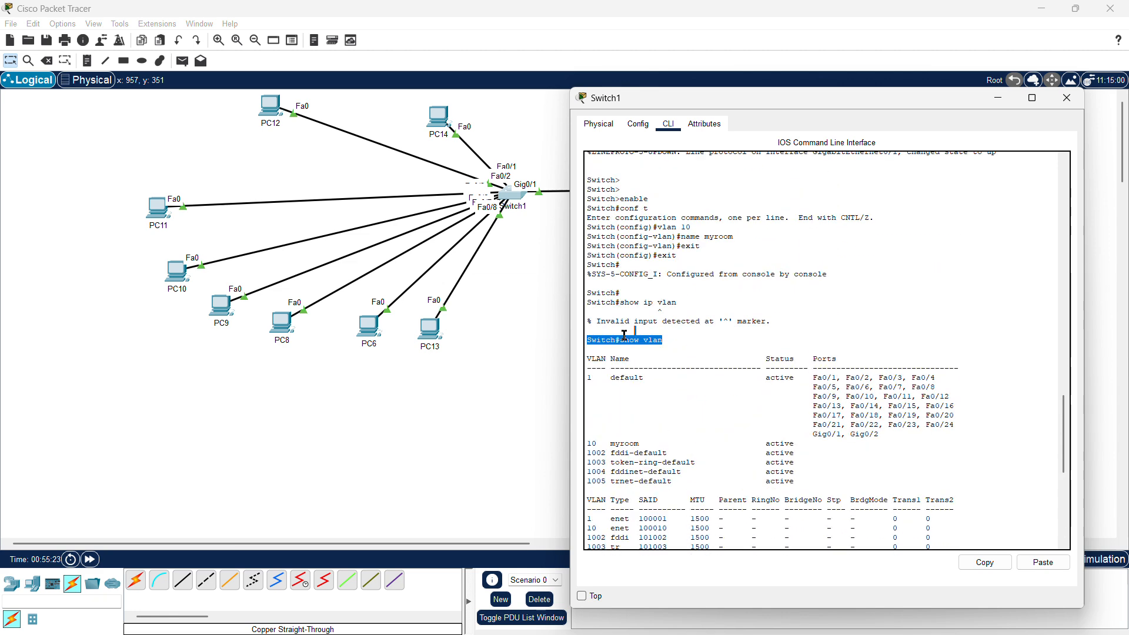
{"action": "left_click", "coordinate": [706, 362]}
{"action": "scroll", "coordinate": [706, 363], "scroll_direction": "down", "scroll_amount": 12}
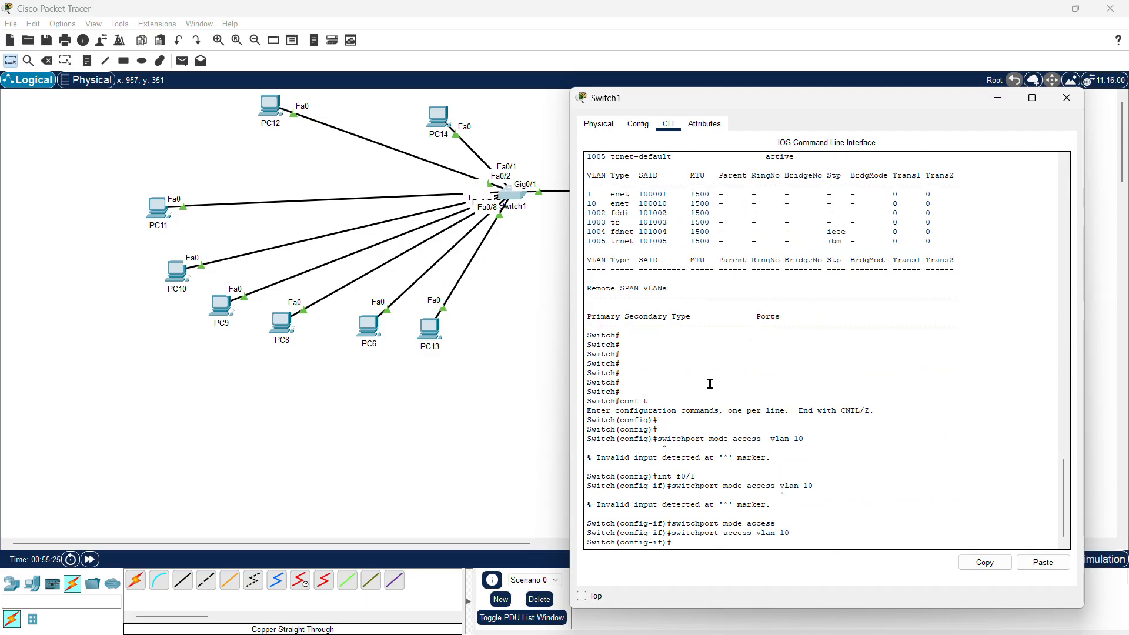
{"action": "type", "text": "do sh"}
{"action": "type", "text": "vlan"}
{"action": "key", "text": "Return"}
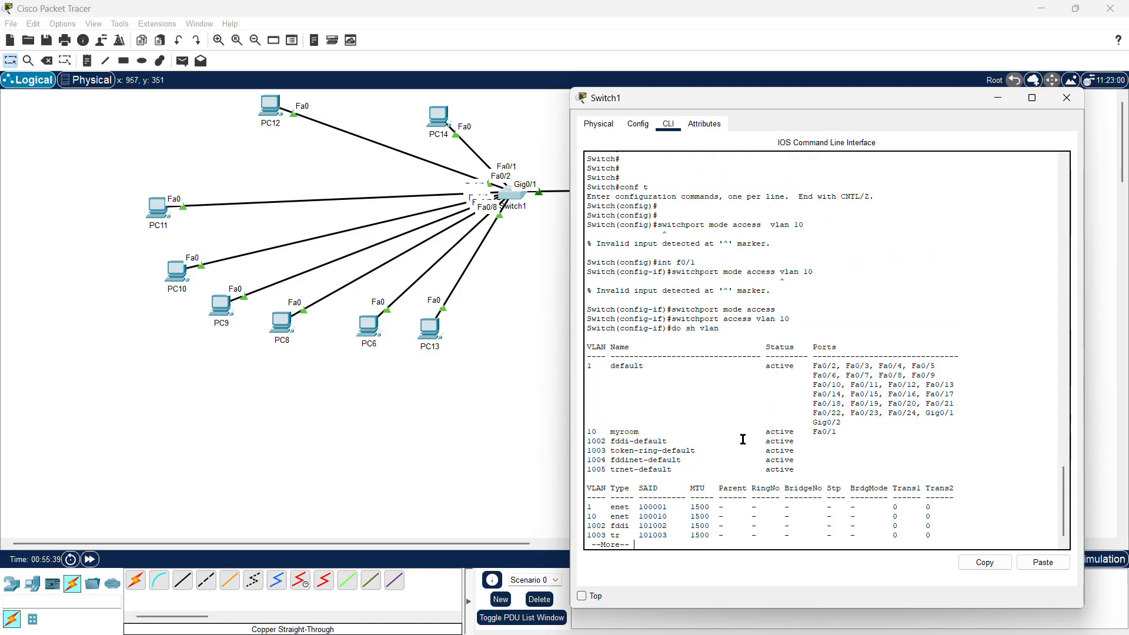
Check the port assigned to VLAN 10 myroom and page through the rest of the VLAN output to the prompt
{"action": "left_click_drag", "start_coordinate": [852, 441], "coordinate": [589, 430]}
{"action": "left_click", "coordinate": [749, 484]}
{"action": "left_click_drag", "start_coordinate": [851, 439], "coordinate": [729, 433]}
{"action": "left_click", "coordinate": [657, 405]}
{"action": "key", "text": "Return"}
{"action": "key", "text": "Return"}
{"action": "key", "text": "Return"}
{"action": "key", "text": "Return"}
{"action": "key", "text": "Return"}
{"action": "key", "text": "Return"}
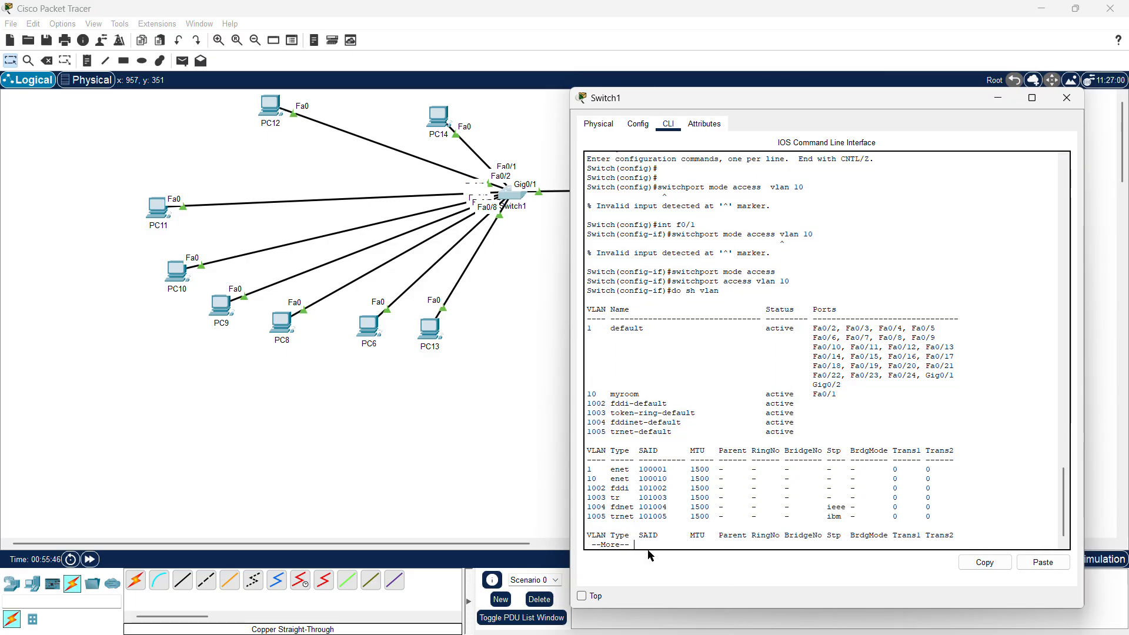
{"action": "key", "text": "Return"}
{"action": "key", "text": "Return"}
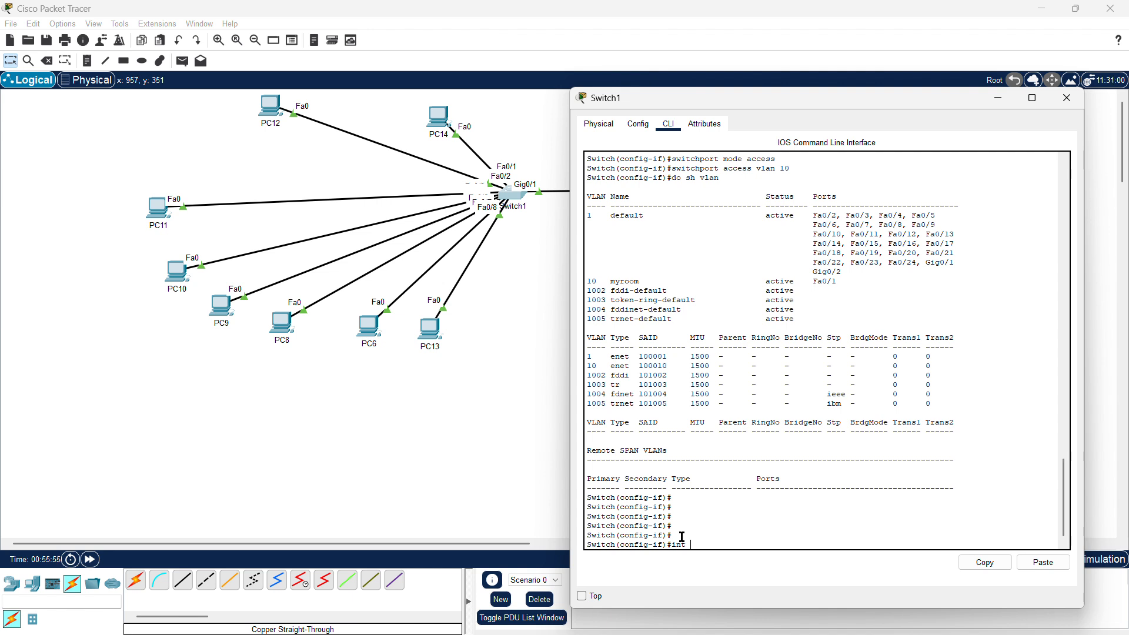
Enter interface configuration for Switch1's second FastEthernet port with the command int f0/2
{"action": "left_click", "coordinate": [483, 25]}
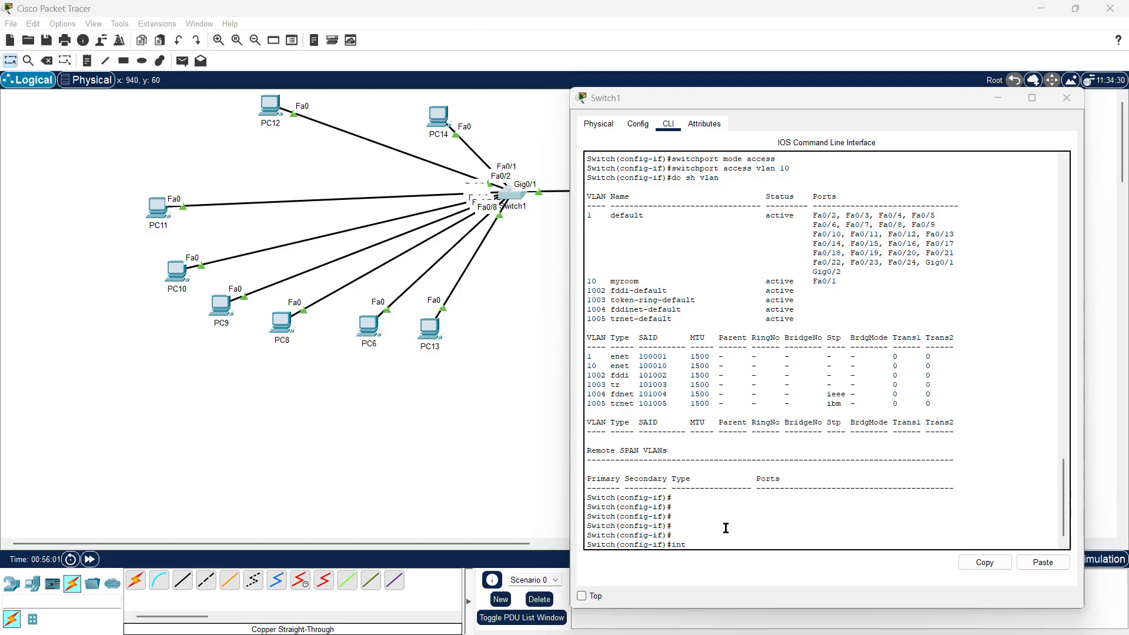
{"action": "left_click", "coordinate": [705, 544]}
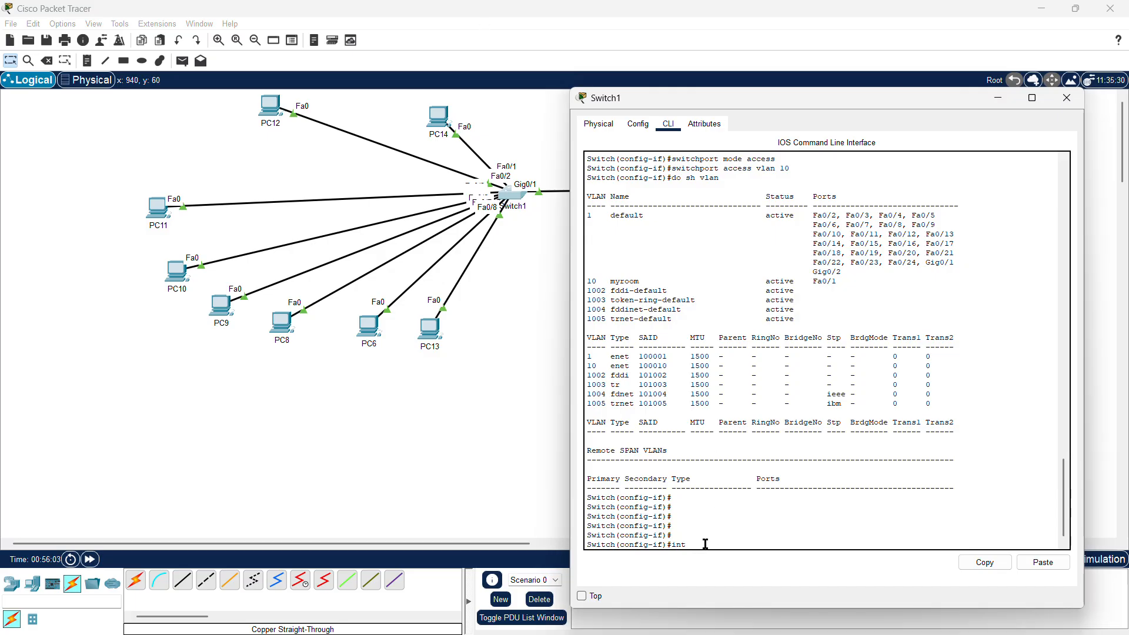
{"action": "type", "text": "f0/"}
{"action": "key", "text": "Return"}
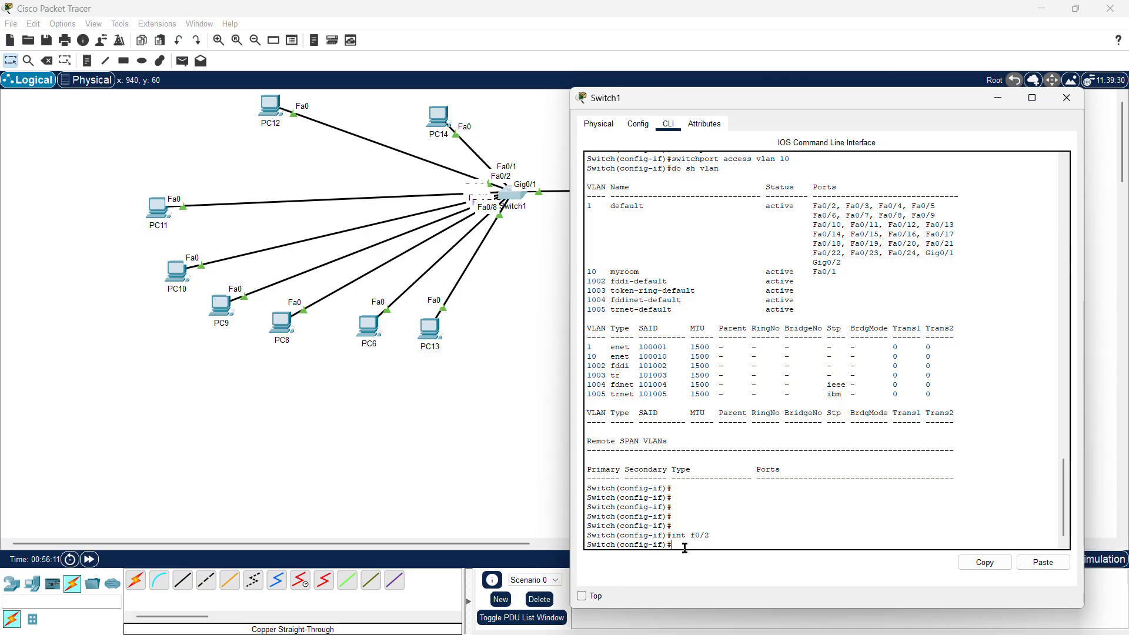
Set interface f0/2 to access mode with the command switchport mode access
{"action": "type", "text": "switchport mode access"}
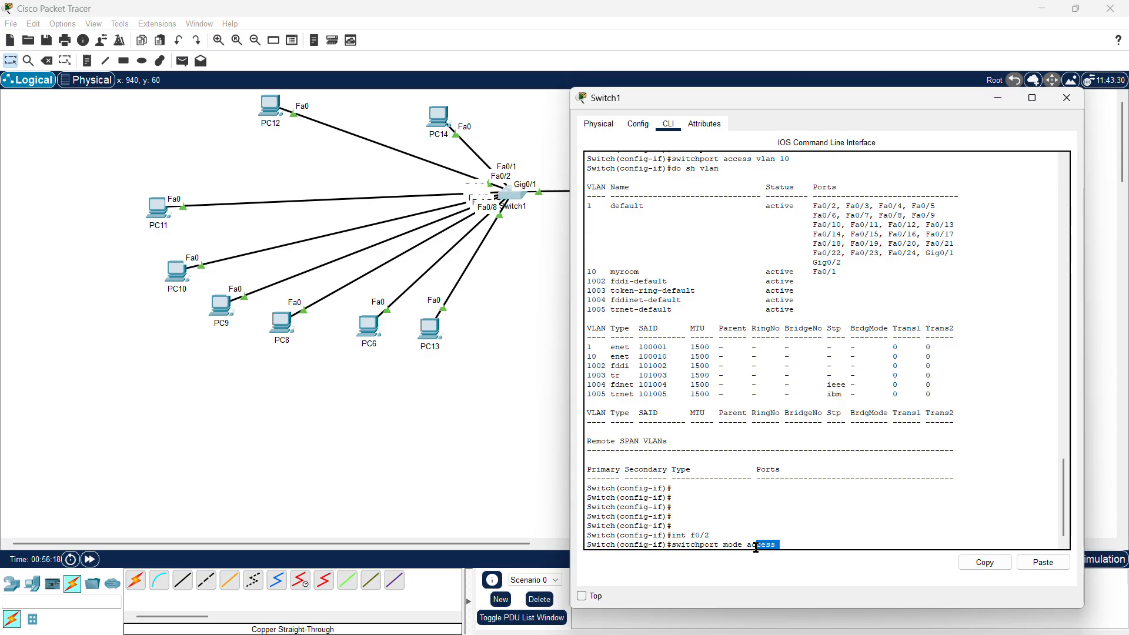
{"action": "left_click_drag", "start_coordinate": [668, 542], "coordinate": [780, 542]}
{"action": "left_click", "coordinate": [734, 534]}
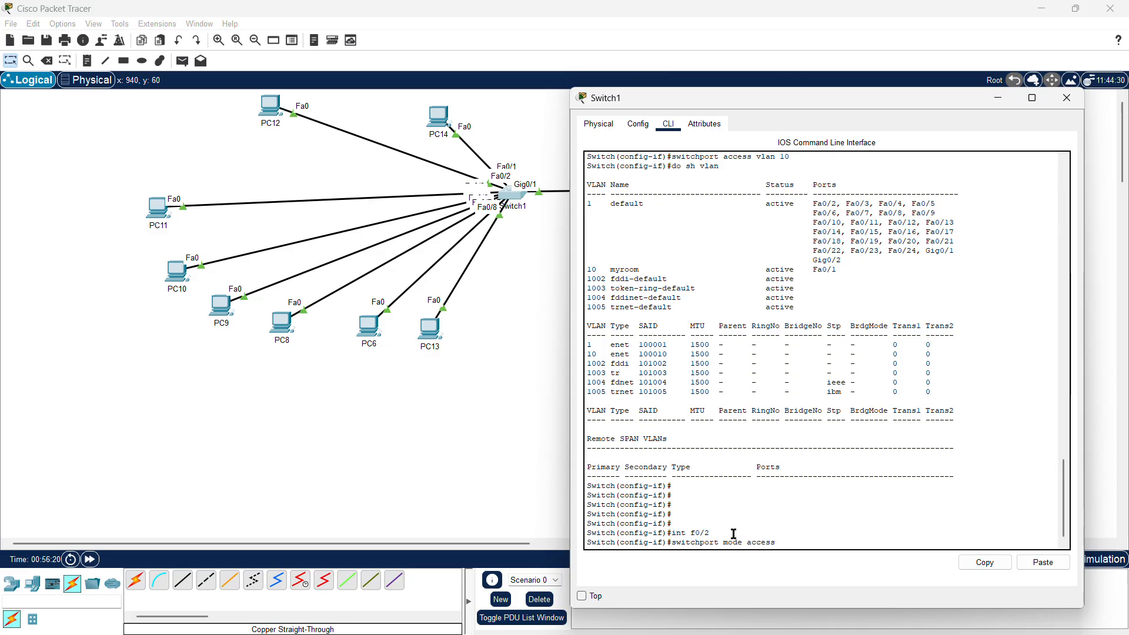
{"action": "left_click_drag", "start_coordinate": [719, 542], "coordinate": [670, 541]}
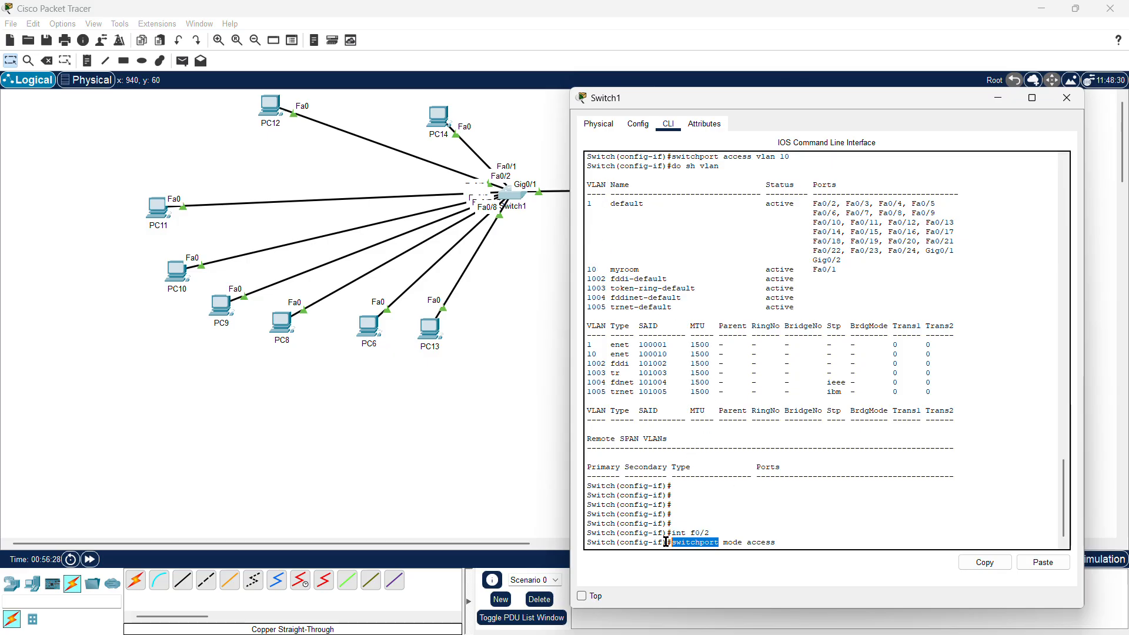
{"action": "left_click", "coordinate": [685, 542]}
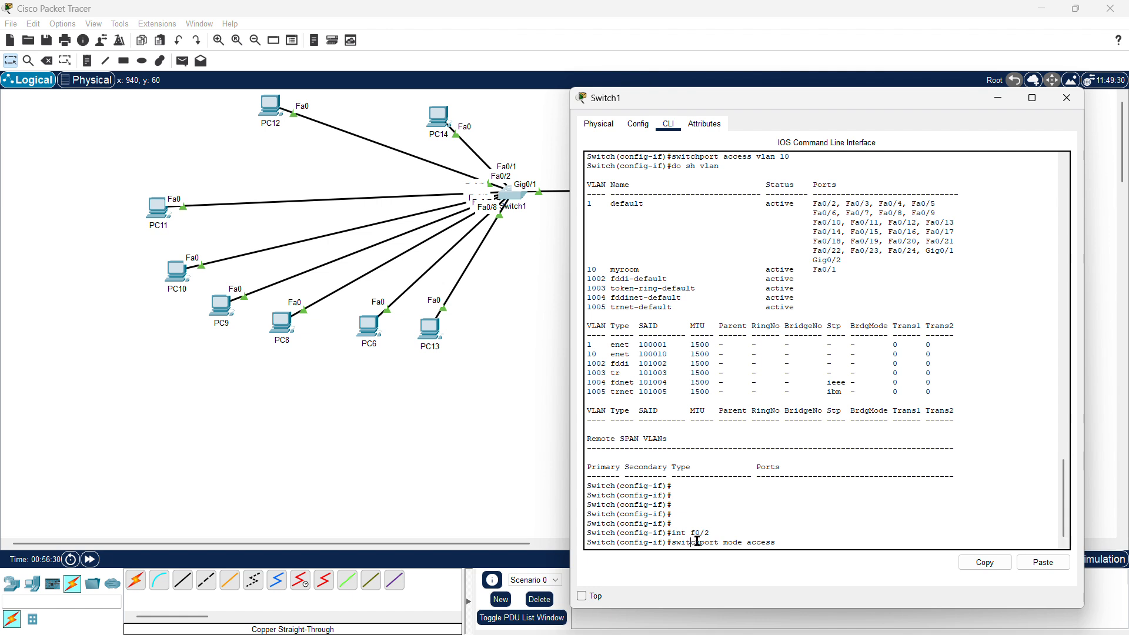
{"action": "left_click_drag", "start_coordinate": [701, 542], "coordinate": [717, 542]}
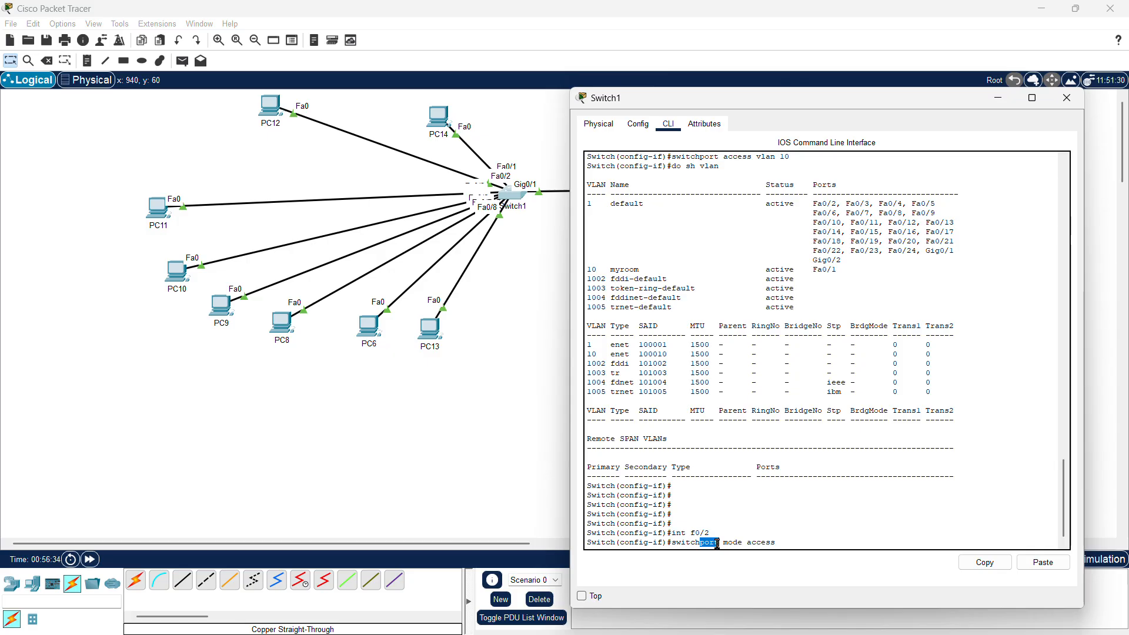
{"action": "double_click", "coordinate": [719, 542]}
{"action": "left_click_drag", "start_coordinate": [723, 542], "coordinate": [778, 543]}
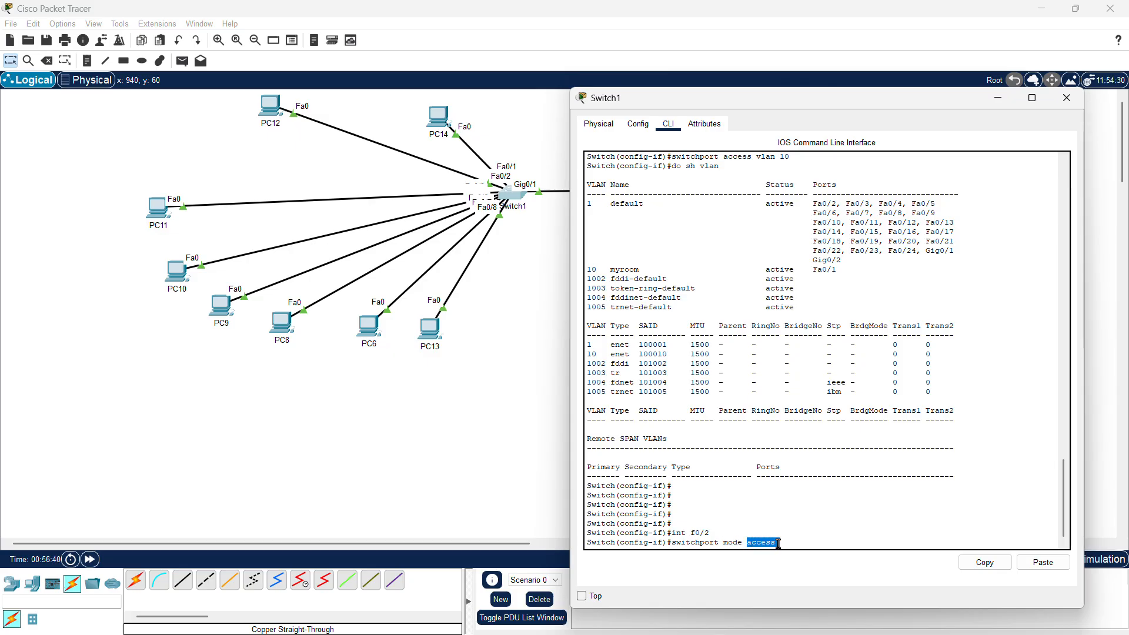
{"action": "left_click", "coordinate": [777, 542]}
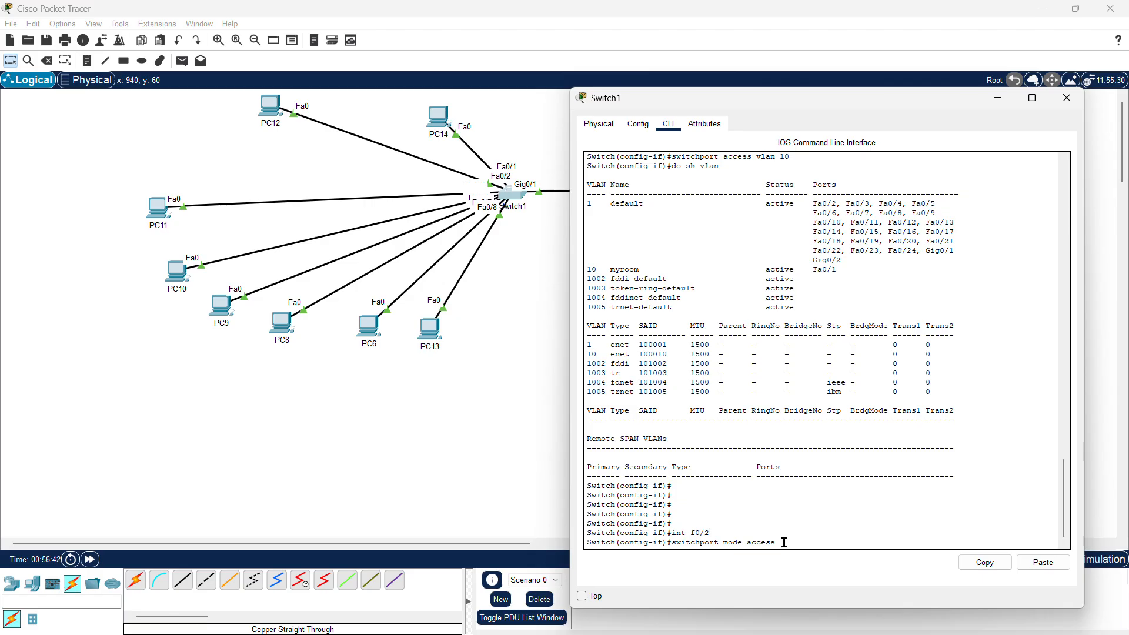
{"action": "key", "text": "Return"}
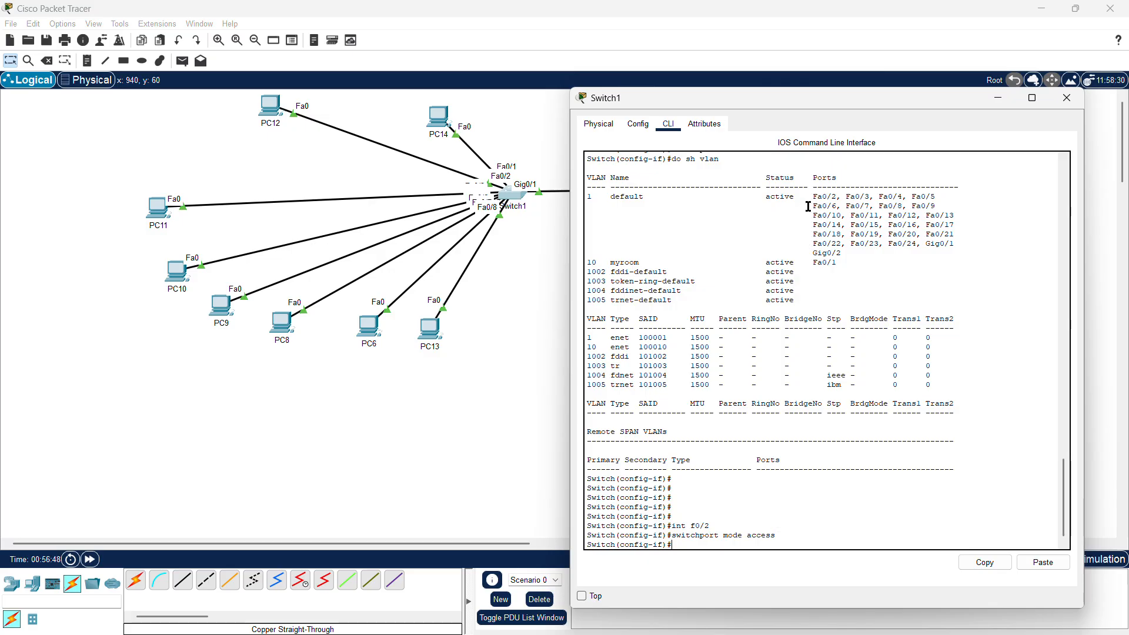
Review the ports listed under the default VLAN and try the command switchport access f0/2
{"action": "left_click_drag", "start_coordinate": [813, 203], "coordinate": [869, 254]}
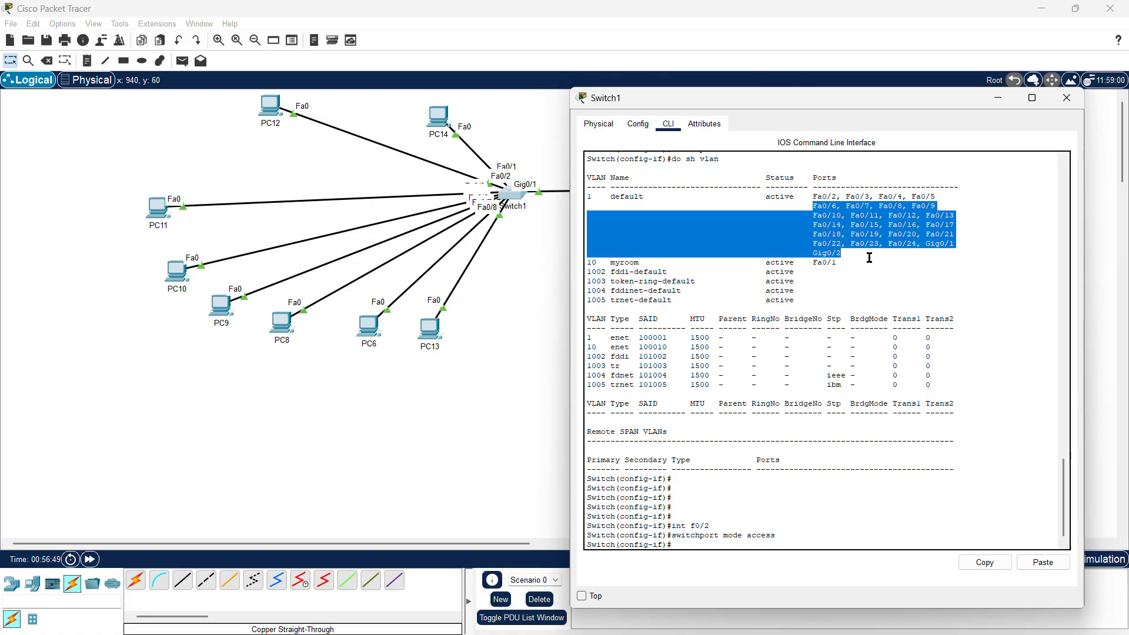
{"action": "left_click", "coordinate": [809, 269]}
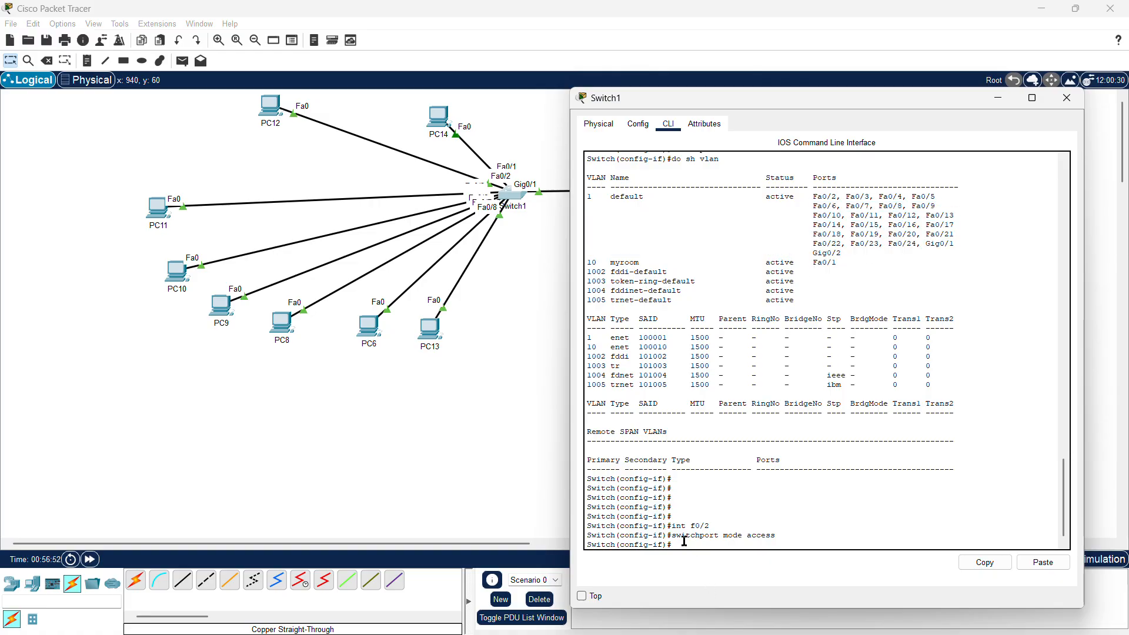
{"action": "type", "text": "switchport access f0/2"}
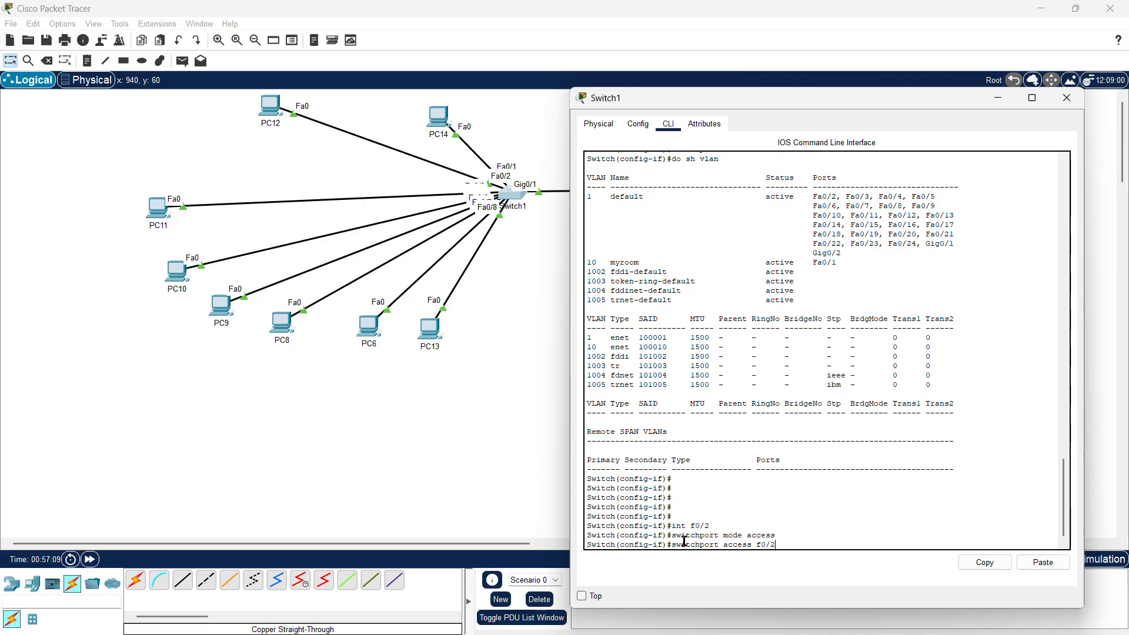
{"action": "key", "text": "Return"}
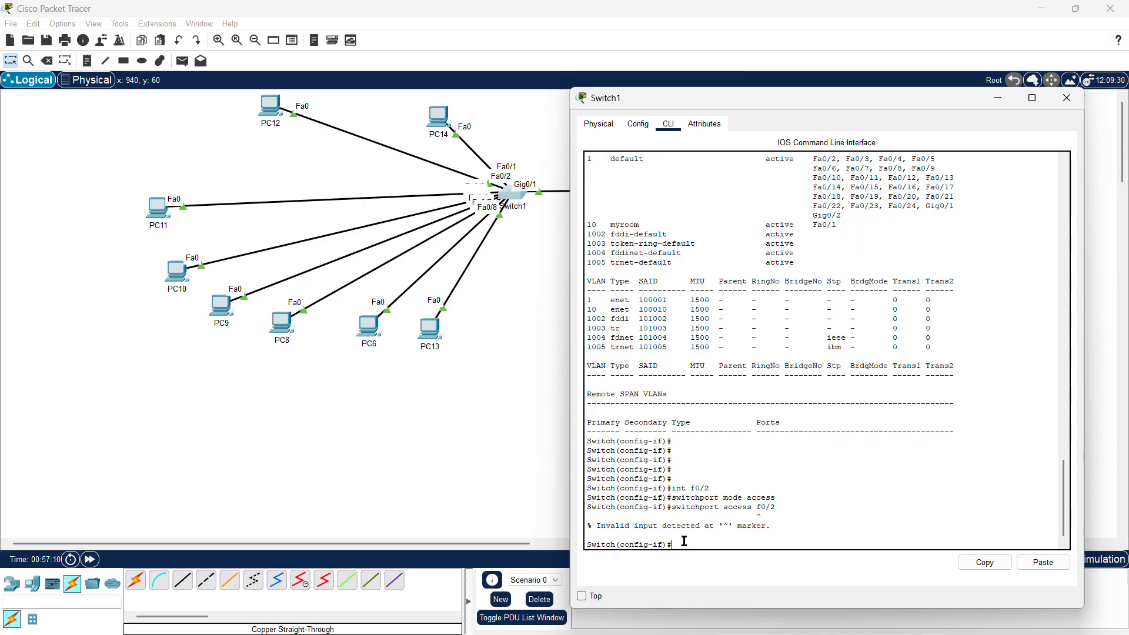
Recall the last command, replace f0/2 with vlan 10 and apply switchport access vlan 10 to interface f0/2
{"action": "key", "text": "Up"}
{"action": "key", "text": "Left"}
{"action": "key", "text": "Left"}
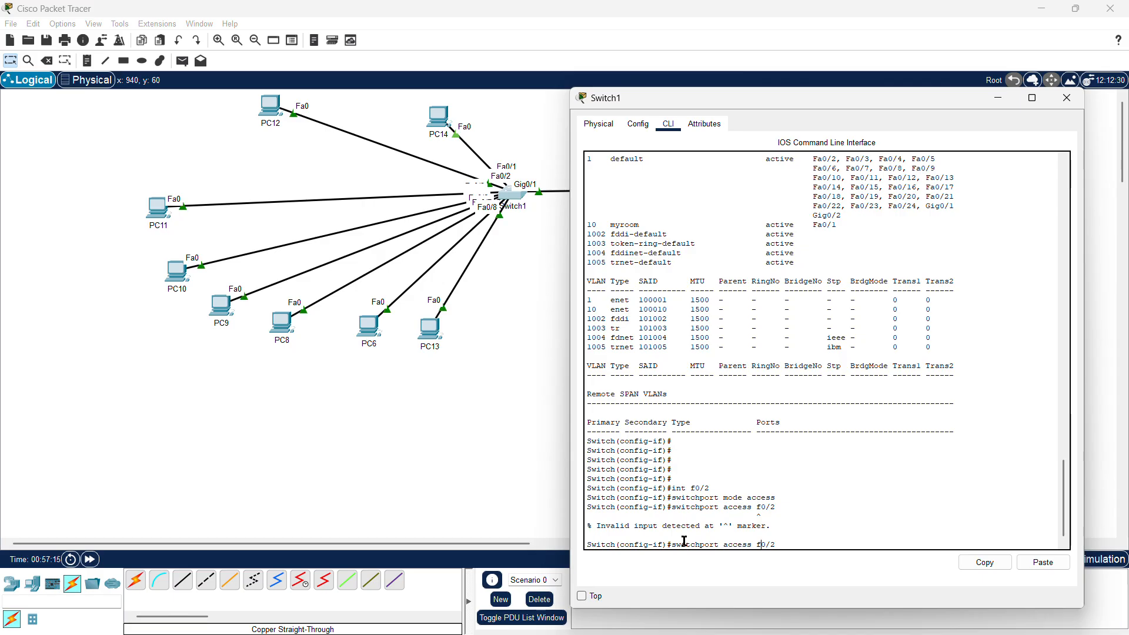
{"action": "key", "text": "Right"}
{"action": "key", "text": "BackSpace"}
{"action": "key", "text": "BackSpace"}
{"action": "type", "text": "vlan"}
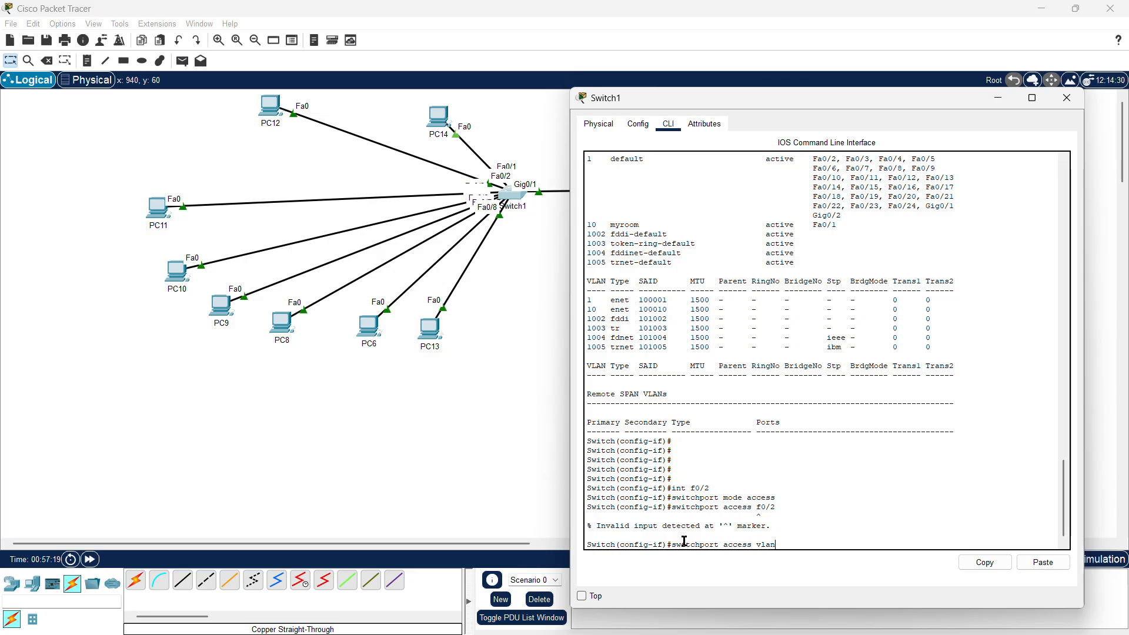
{"action": "type", "text": " 10"}
{"action": "key", "text": "Return"}
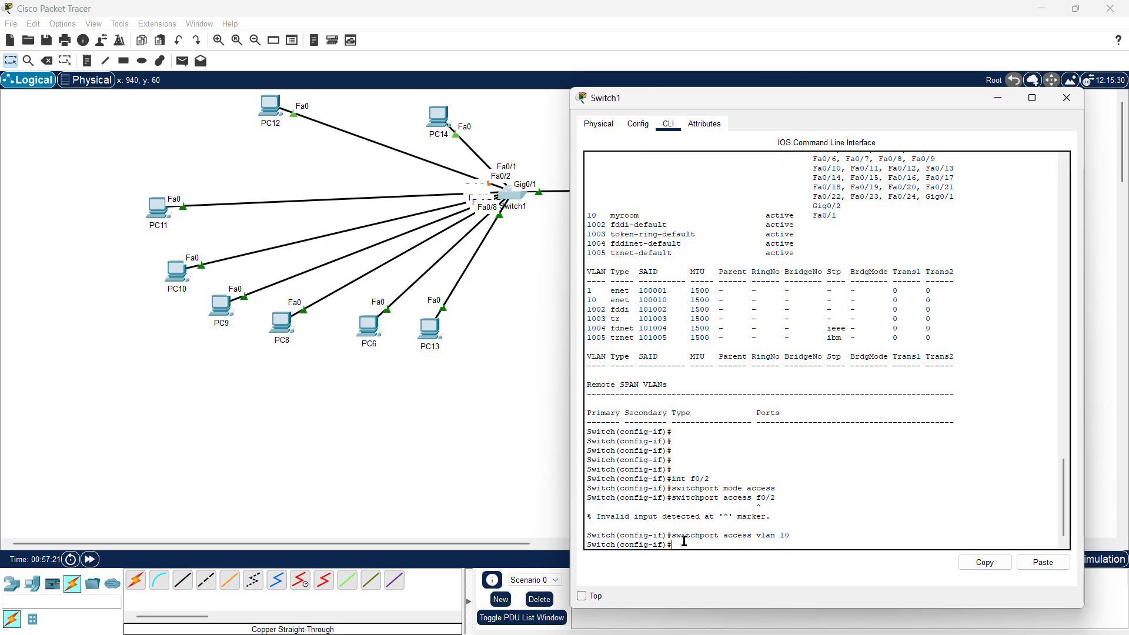
Display the VLAN table again with do sh vlan and check the ports listed for VLAN 10 myroom
{"action": "type", "text": "do"}
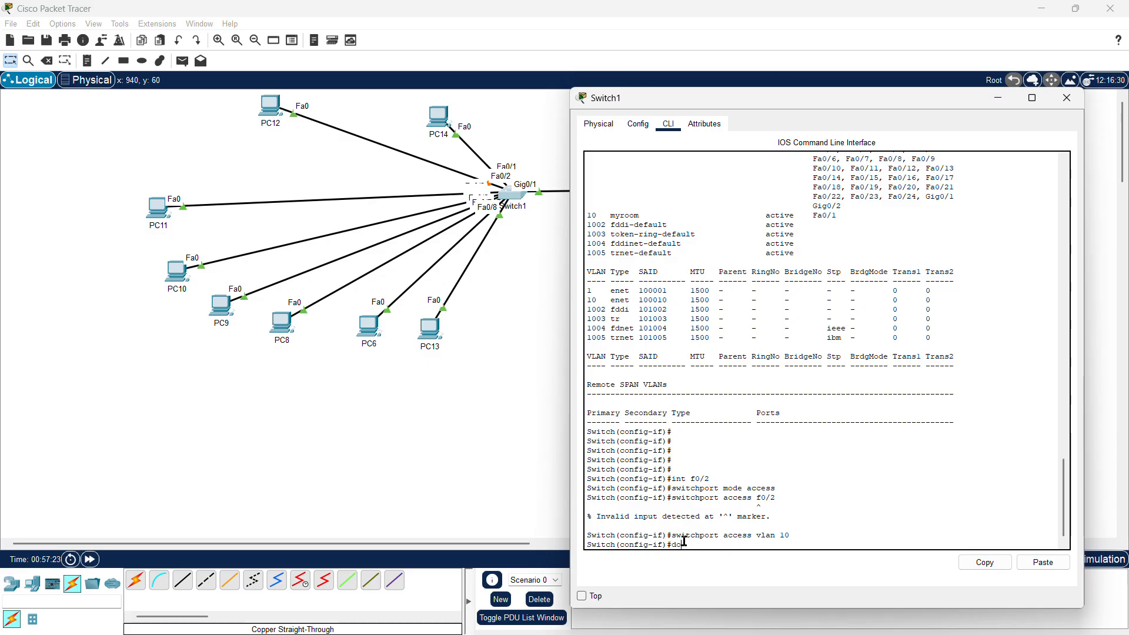
{"action": "type", "text": " sh vlan"}
{"action": "key", "text": "Return"}
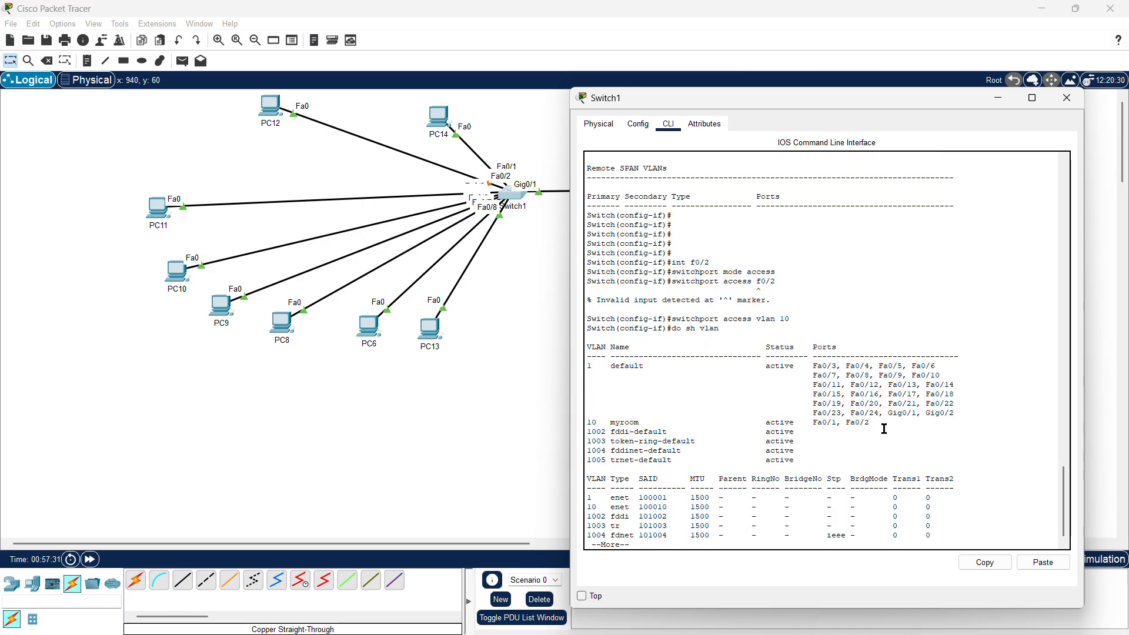
{"action": "left_click_drag", "start_coordinate": [883, 430], "coordinate": [585, 421]}
{"action": "left_click", "coordinate": [694, 413]}
{"action": "left_click_drag", "start_coordinate": [649, 423], "coordinate": [585, 423]}
{"action": "left_click", "coordinate": [640, 401]}
Page through the remaining VLAN output until the interface configuration prompt returns
{"action": "key", "text": "Return"}
{"action": "key", "text": "Return"}
{"action": "key", "text": "Return"}
{"action": "key", "text": "Return"}
{"action": "key", "text": "Return"}
{"action": "key", "text": "Return"}
{"action": "key", "text": "Return"}
{"action": "key", "text": "Return"}
{"action": "key", "text": "Return"}
{"action": "key", "text": "Return"}
{"action": "key", "text": "Return"}
{"action": "key", "text": "Return"}
{"action": "key", "text": "Return"}
{"action": "key", "text": "Return"}
{"action": "key", "text": "Return"}
{"action": "key", "text": "Return"}
{"action": "key", "text": "Return"}
{"action": "key", "text": "Return"}
{"action": "key", "text": "Return"}
{"action": "key", "text": "Return"}
{"action": "key", "text": "Return"}
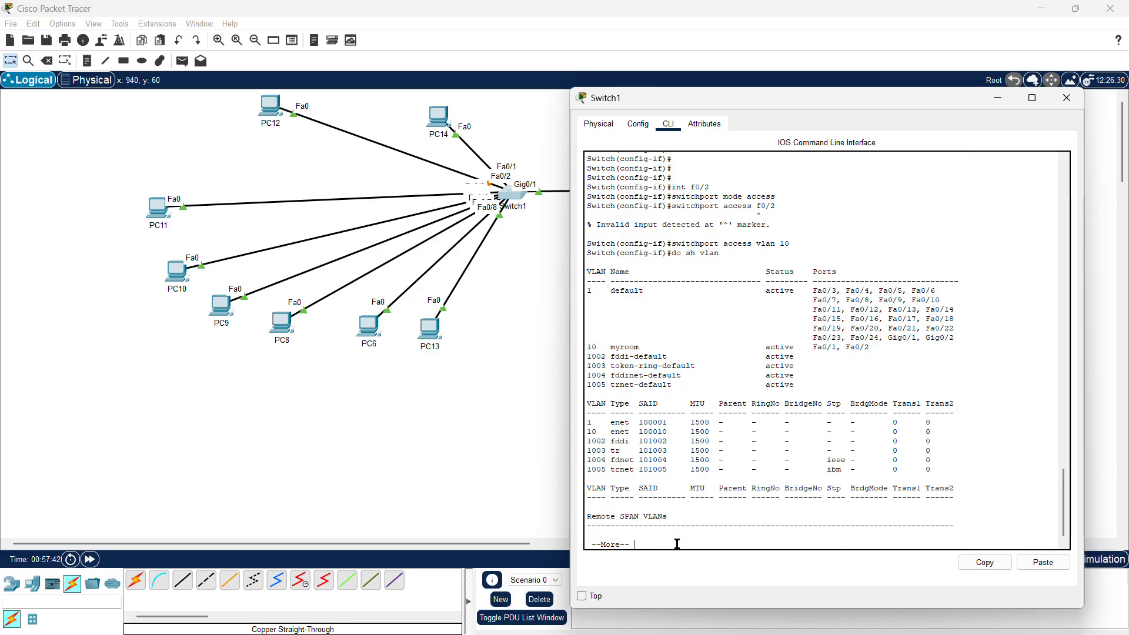
{"action": "key", "text": "Return"}
{"action": "key", "text": "Return"}
{"action": "key", "text": "Return"}
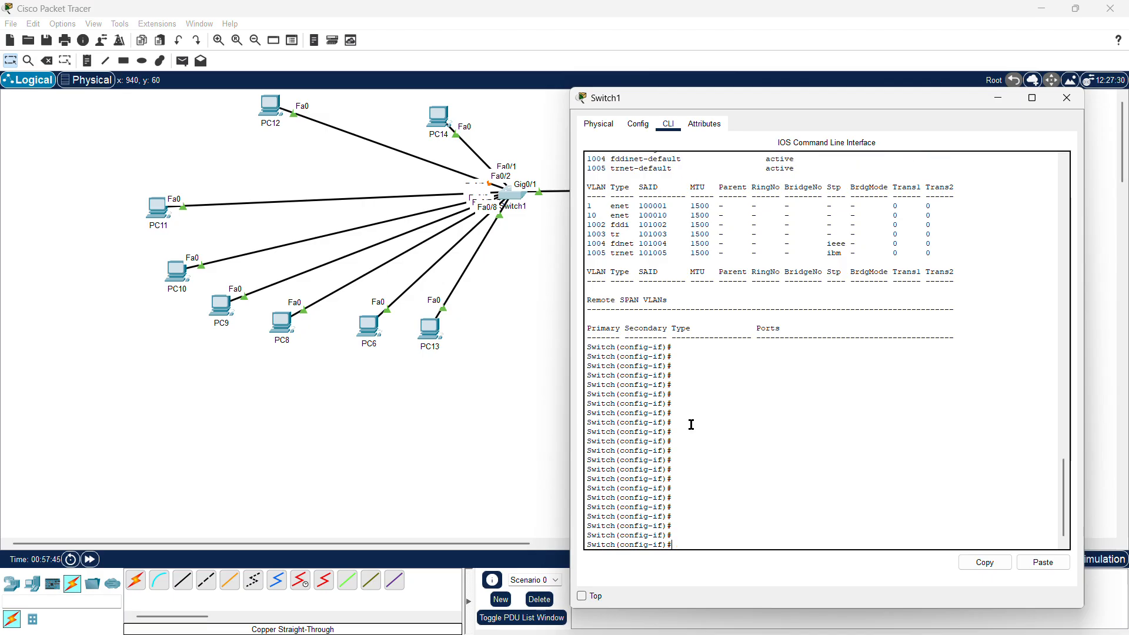
Minimize the Switch1 window to move PC12 just above PC11, and select the group of PCs from PC11 to PC13
{"action": "left_click", "coordinate": [998, 98]}
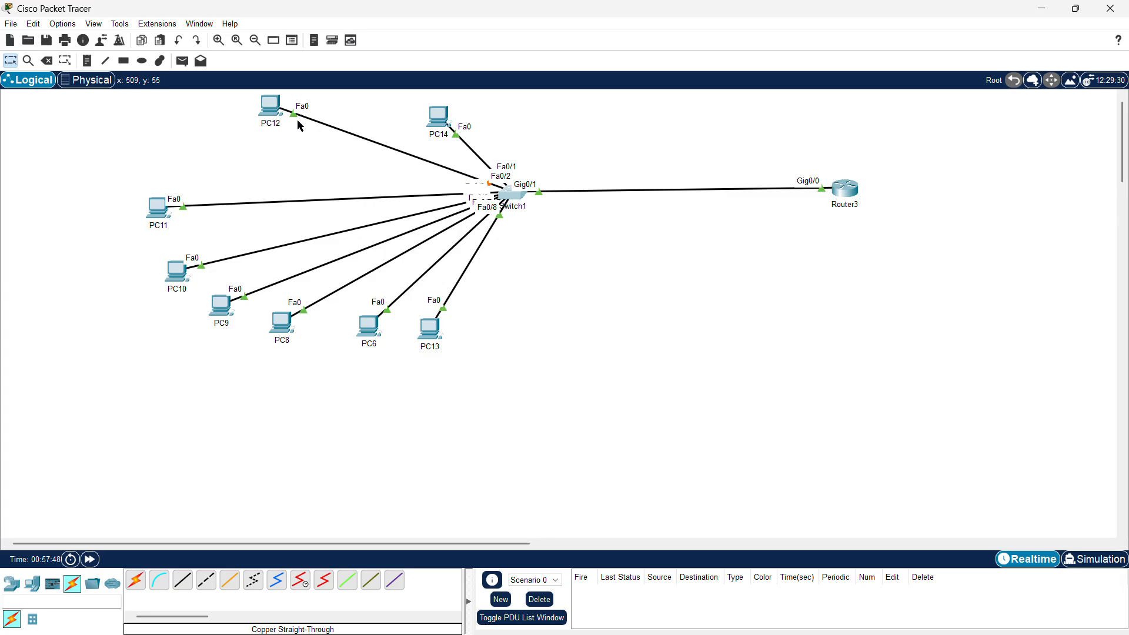
{"action": "left_click_drag", "start_coordinate": [269, 107], "coordinate": [161, 146]}
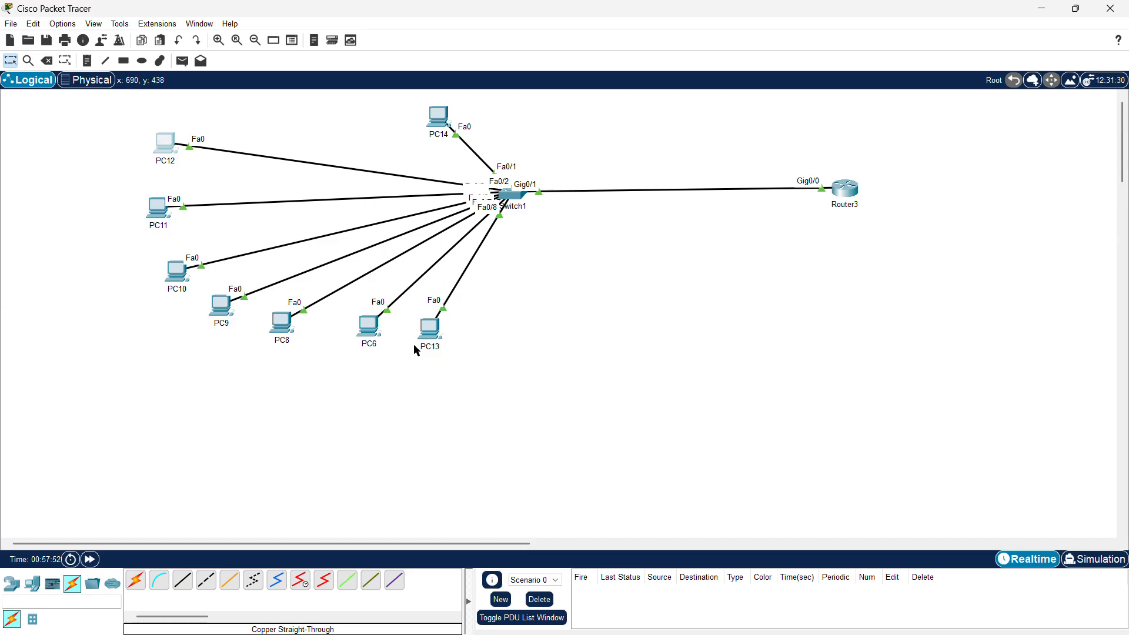
{"action": "left_click_drag", "start_coordinate": [121, 193], "coordinate": [495, 403]}
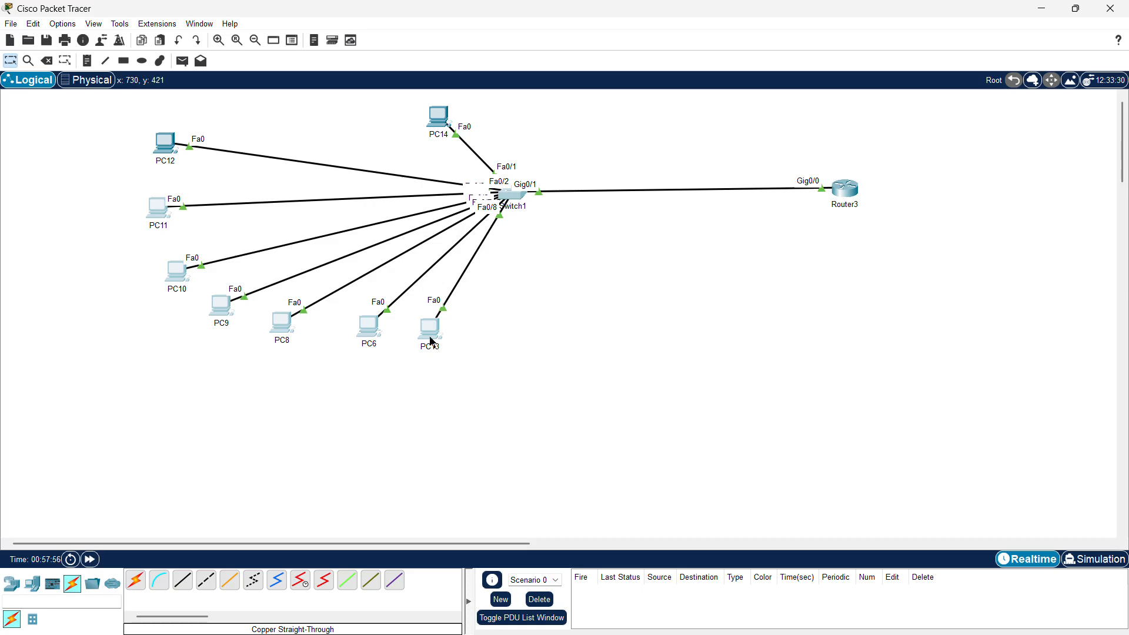
Move the selected PC11-to-PC13 group with Switch1 lower and toward Router3, and place PC12 and PC14 apart above the switch
{"action": "left_click_drag", "start_coordinate": [432, 342], "coordinate": [501, 402]}
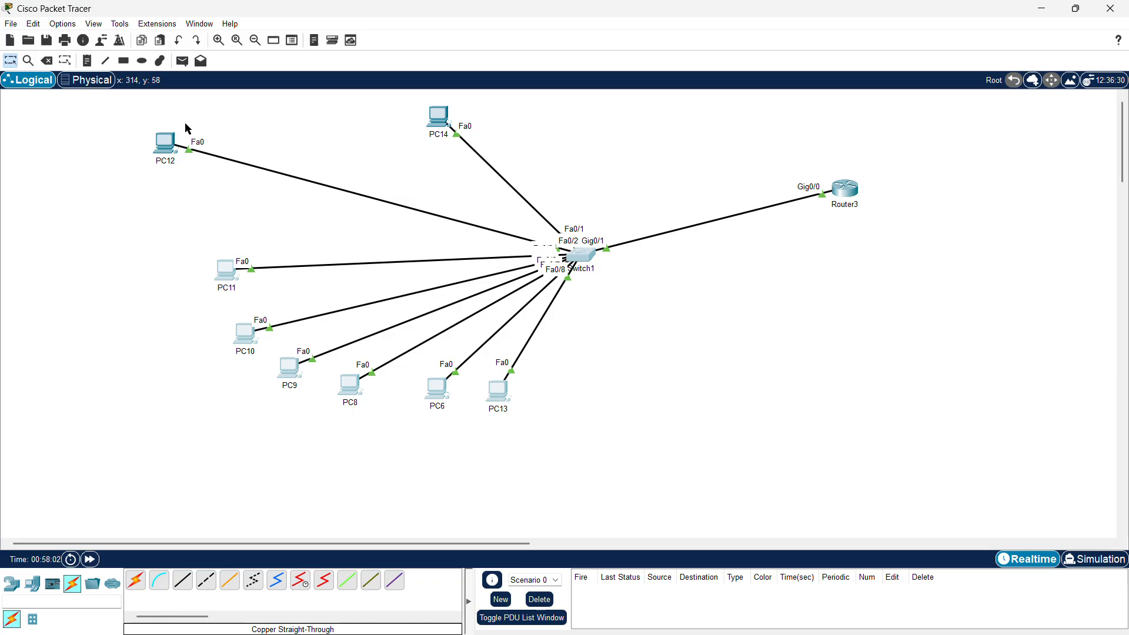
{"action": "left_click", "coordinate": [142, 221]}
{"action": "left_click", "coordinate": [167, 155]}
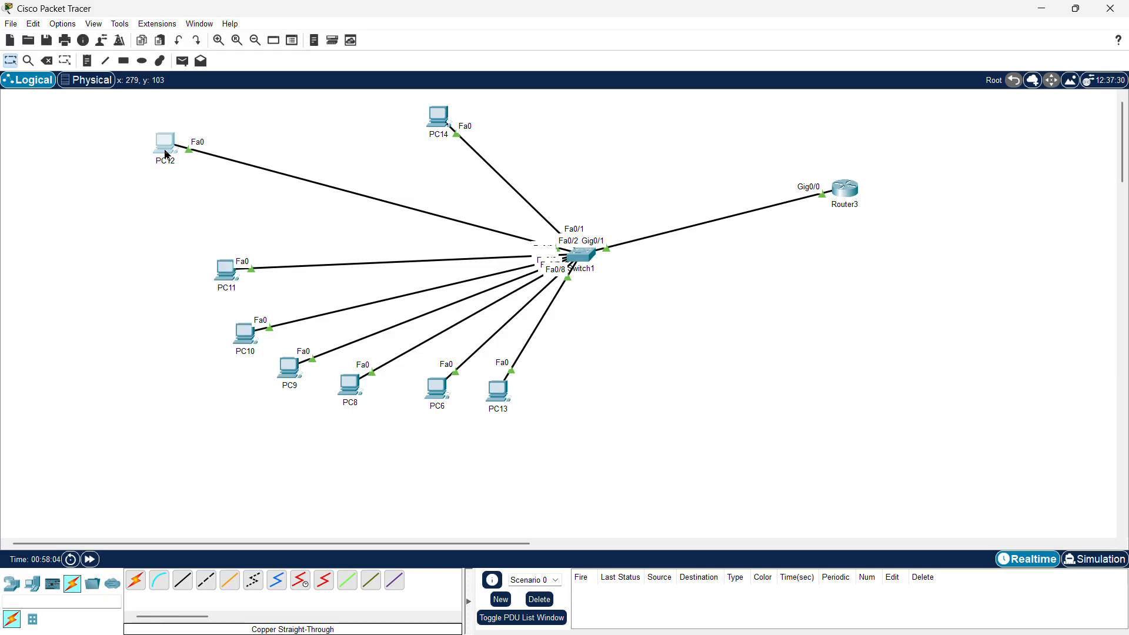
{"action": "left_click_drag", "start_coordinate": [167, 155], "coordinate": [318, 122]}
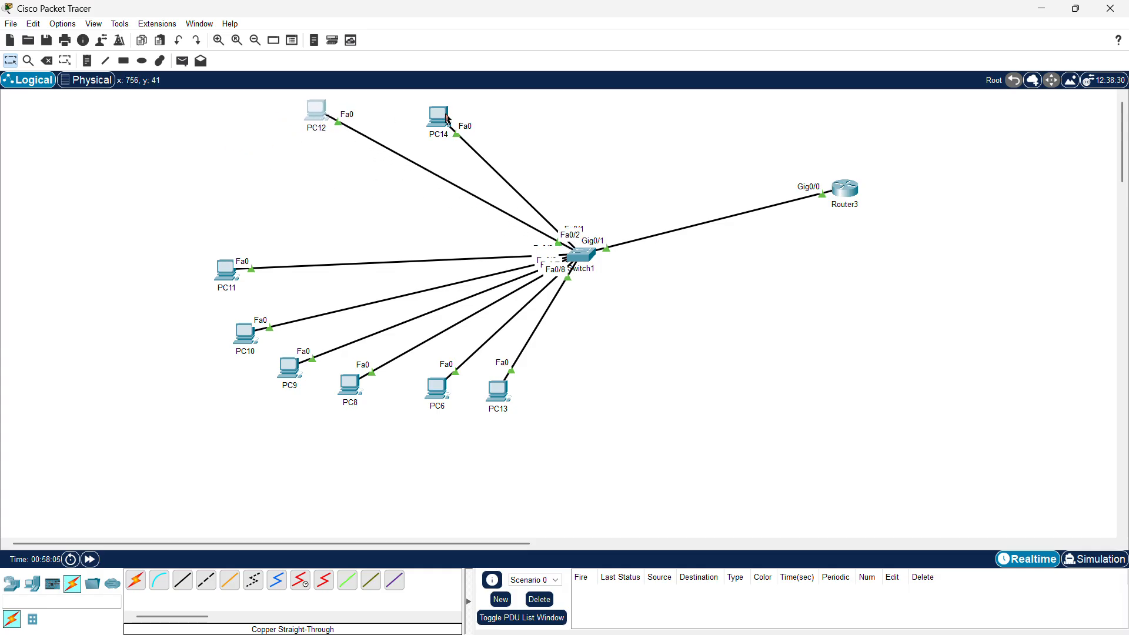
{"action": "left_click_drag", "start_coordinate": [448, 120], "coordinate": [627, 116]}
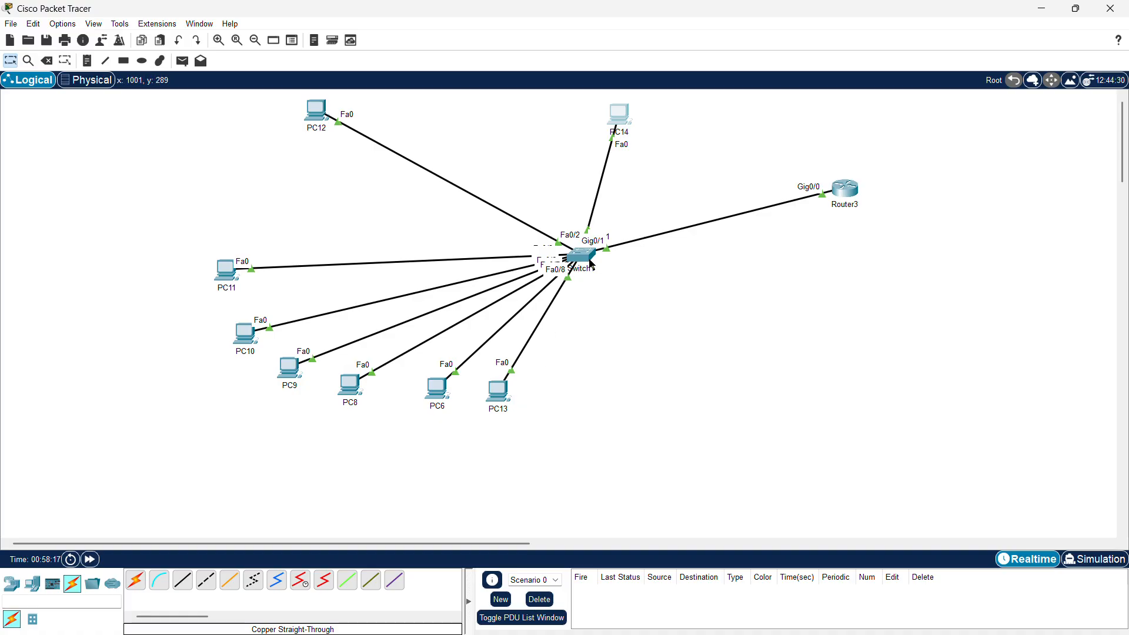
Repeat the ping to 192.168.10.3 from PC12's Command Prompt, check the replies and return to the topology
{"action": "left_click", "coordinate": [321, 123]}
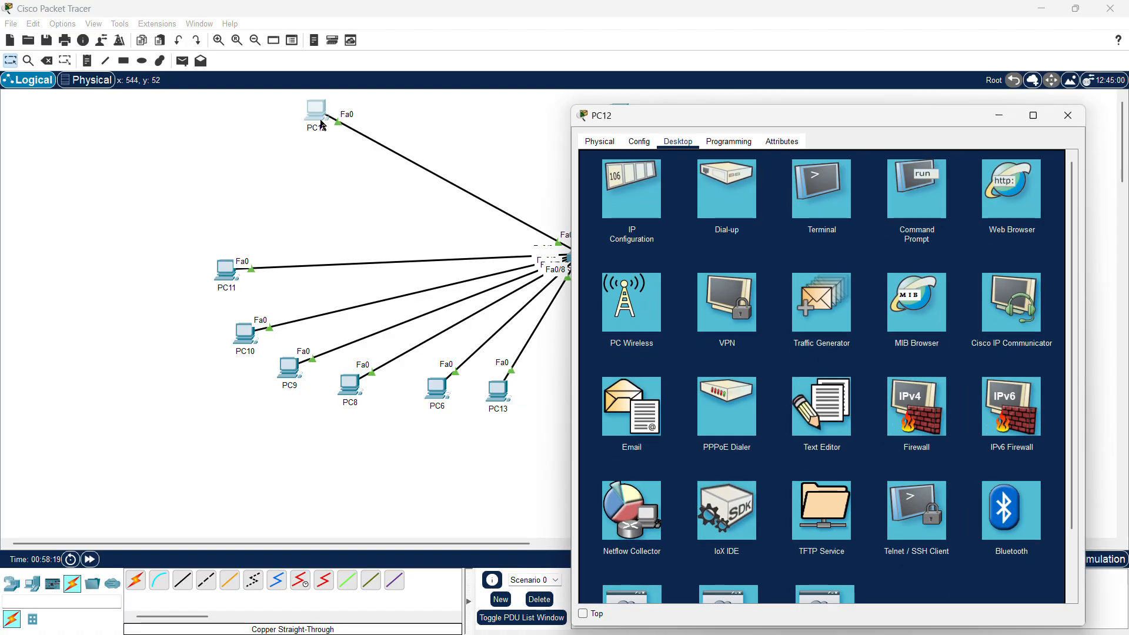
{"action": "left_click", "coordinate": [895, 206]}
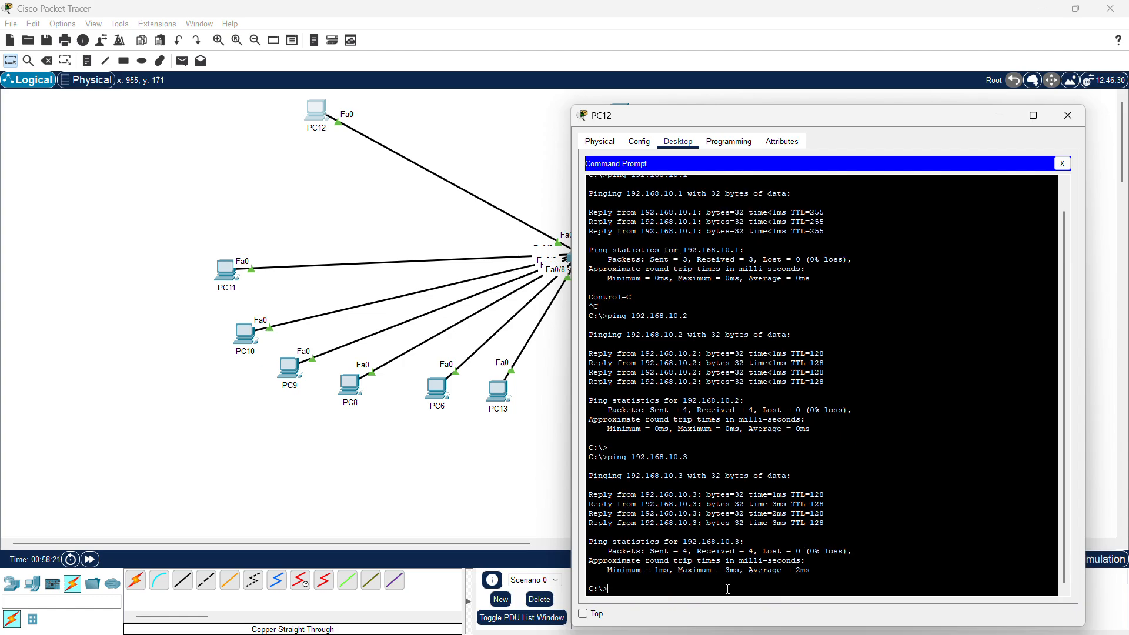
{"action": "key", "text": "Up"}
{"action": "key", "text": "Return"}
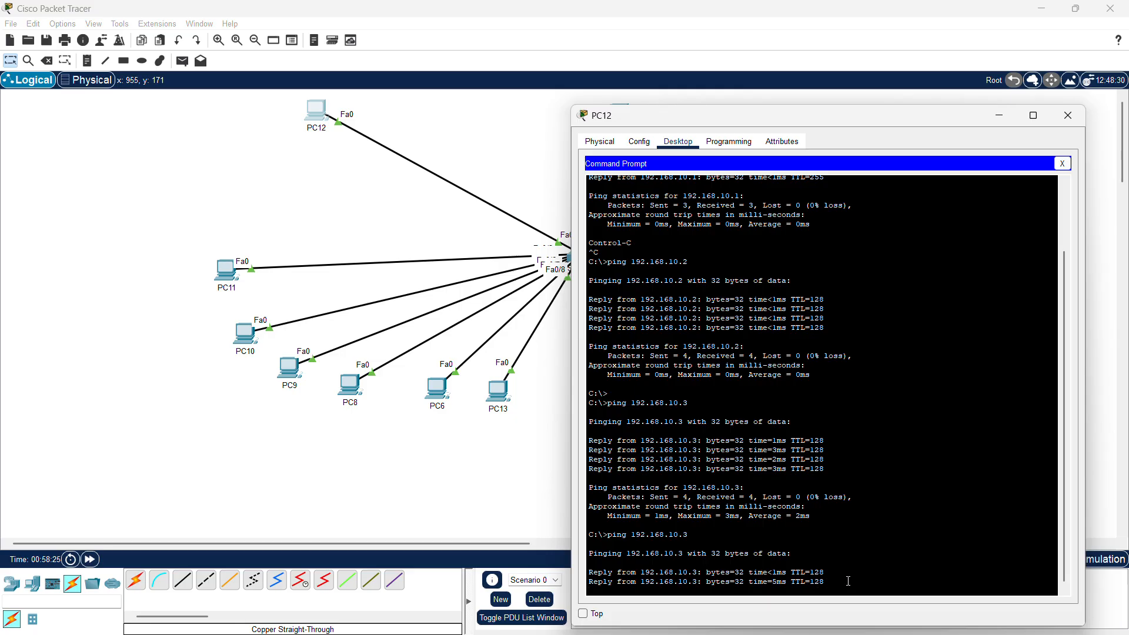
{"action": "left_click_drag", "start_coordinate": [848, 581], "coordinate": [599, 551]}
{"action": "left_click", "coordinate": [500, 480]}
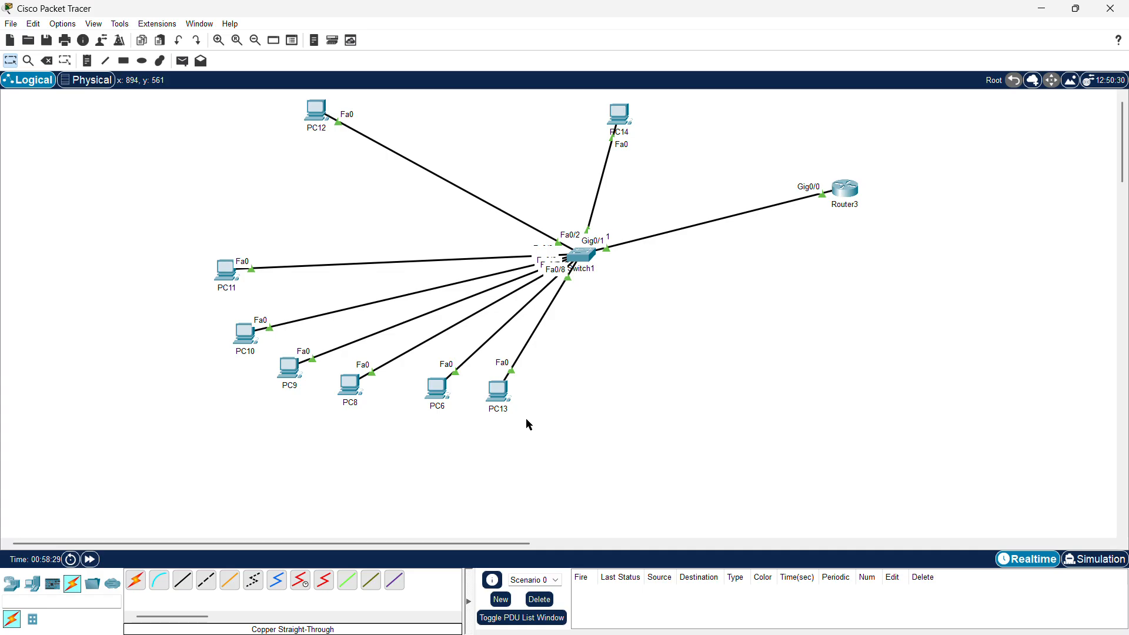
{"action": "left_click_drag", "start_coordinate": [540, 416], "coordinate": [213, 251]}
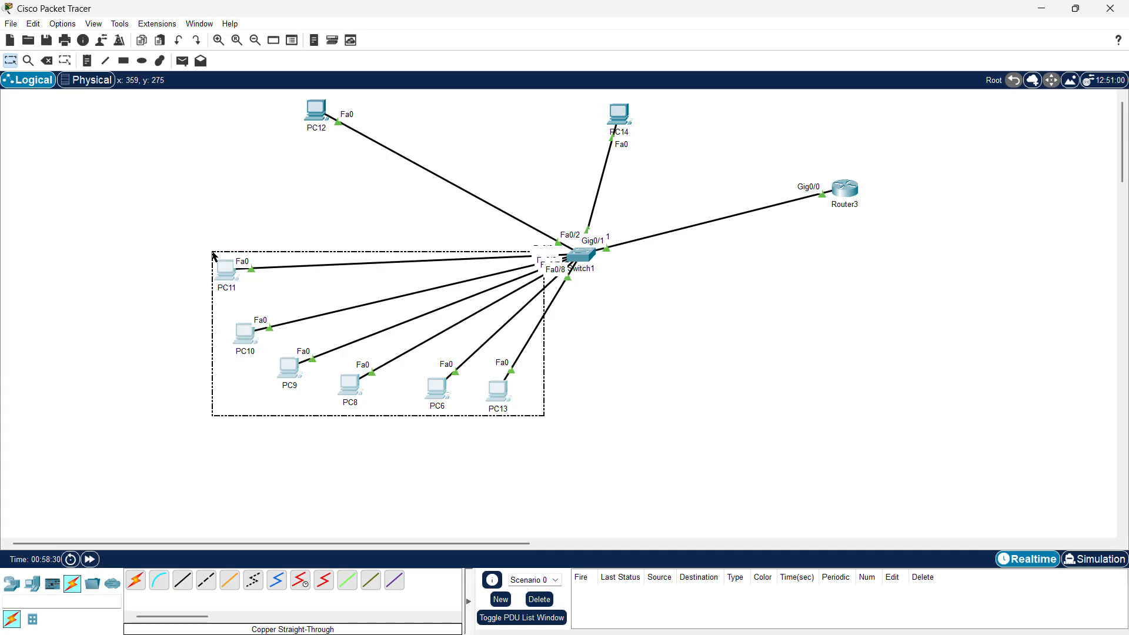
{"action": "left_click", "coordinate": [657, 465]}
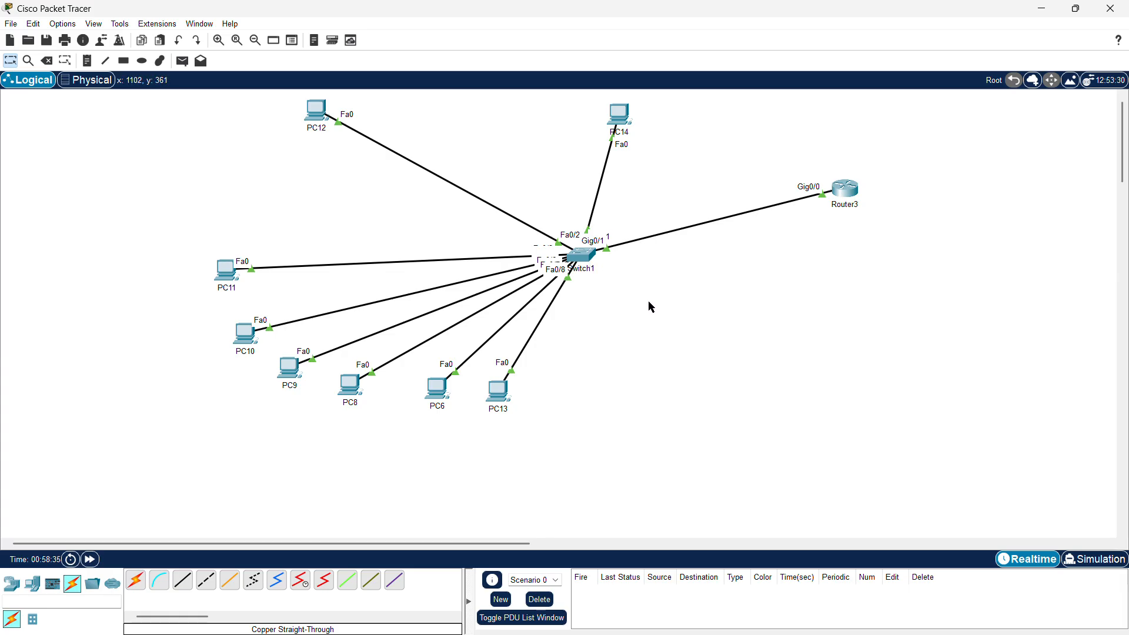
Open Router3's command line and enter global configuration mode with en and conf t
{"action": "left_click", "coordinate": [863, 186]}
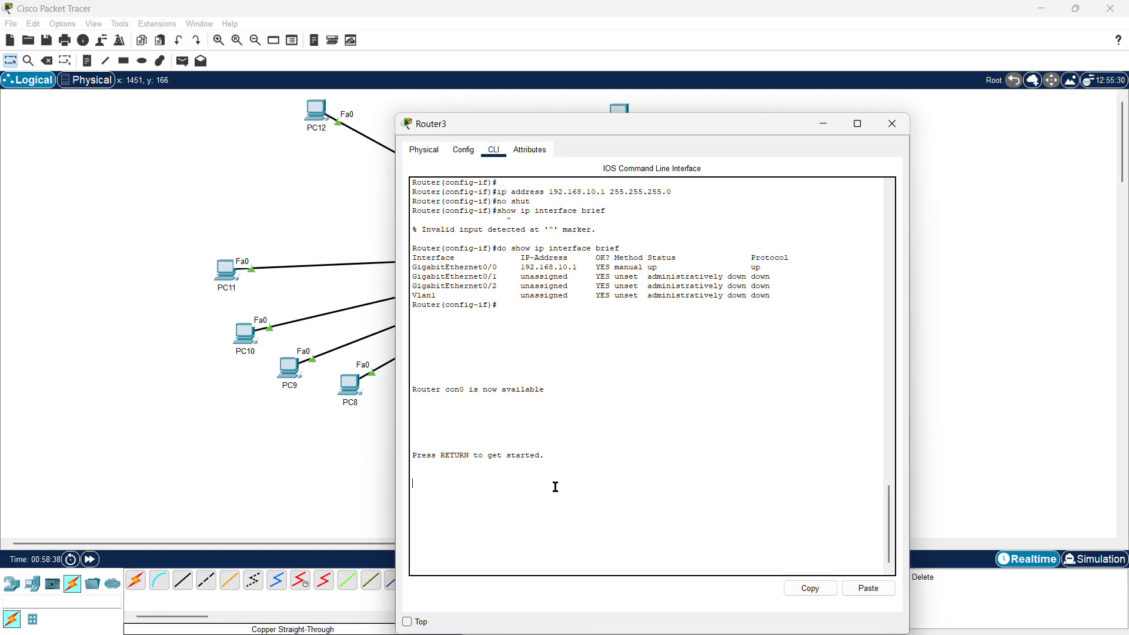
{"action": "key", "text": "Return"}
{"action": "key", "text": "Return"}
{"action": "key", "text": "Return"}
{"action": "key", "text": "Return"}
{"action": "key", "text": "Return"}
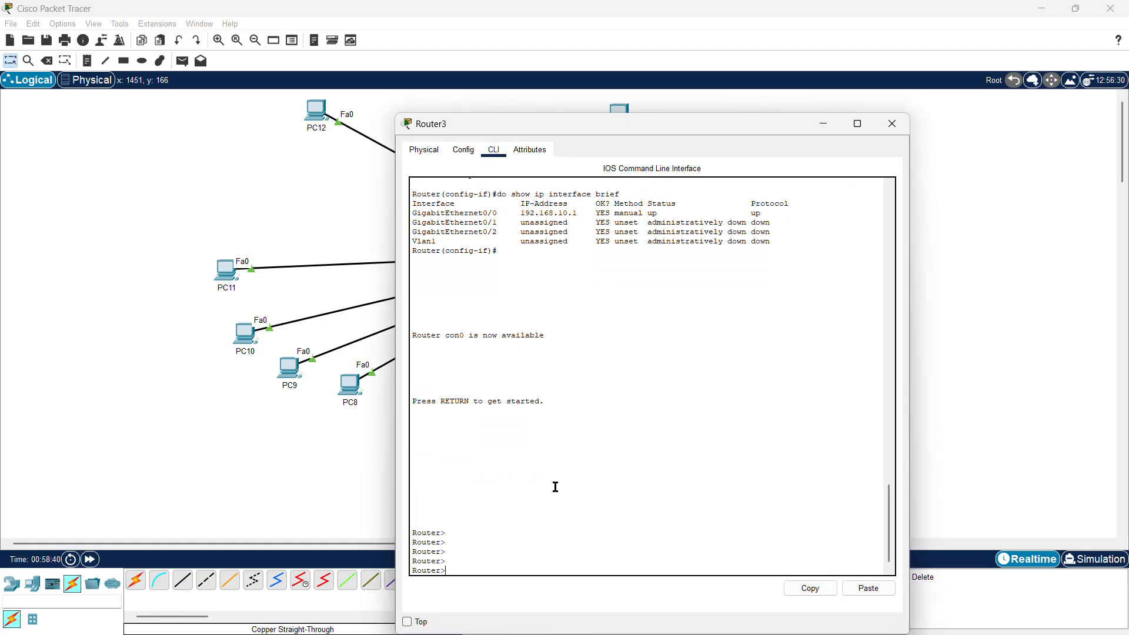
{"action": "type", "text": "en"}
{"action": "key", "text": "Return"}
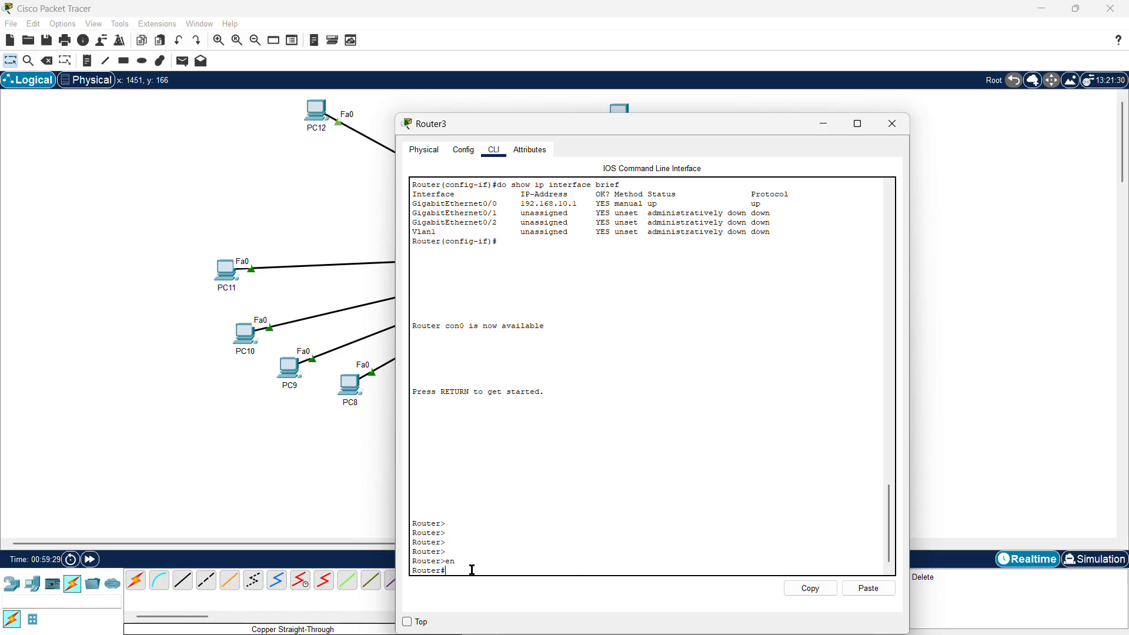
{"action": "type", "text": "conf t"}
{"action": "key", "text": "Return"}
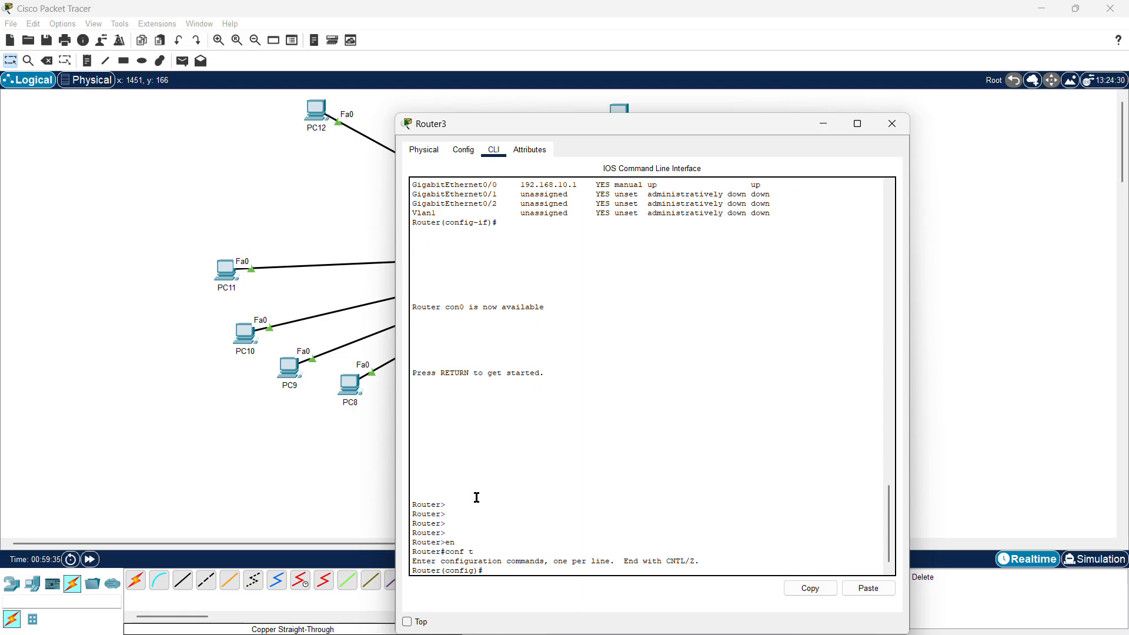
{"action": "key", "text": "Return"}
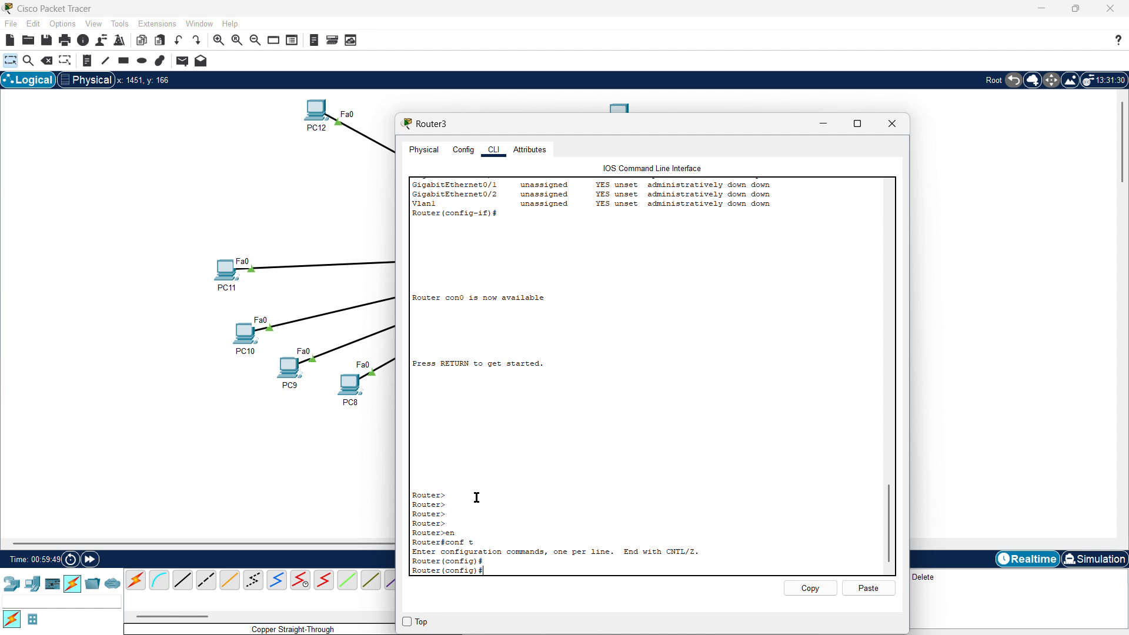
Enter interface configuration for g0/0 on Router3 with int g0/0, moving the router window clear of the PCs
{"action": "type", "text": "int"}
{"action": "left_click_drag", "start_coordinate": [620, 125], "coordinate": [681, 91]}
{"action": "type", "text": "g0"}
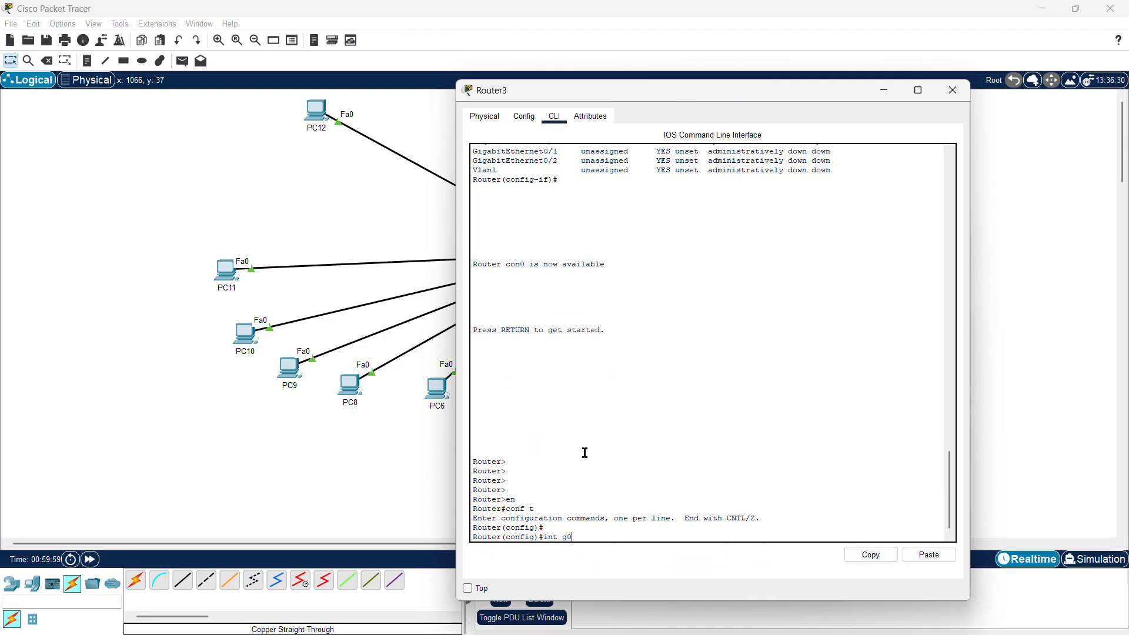
{"action": "type", "text": "/0"}
{"action": "key", "text": "Return"}
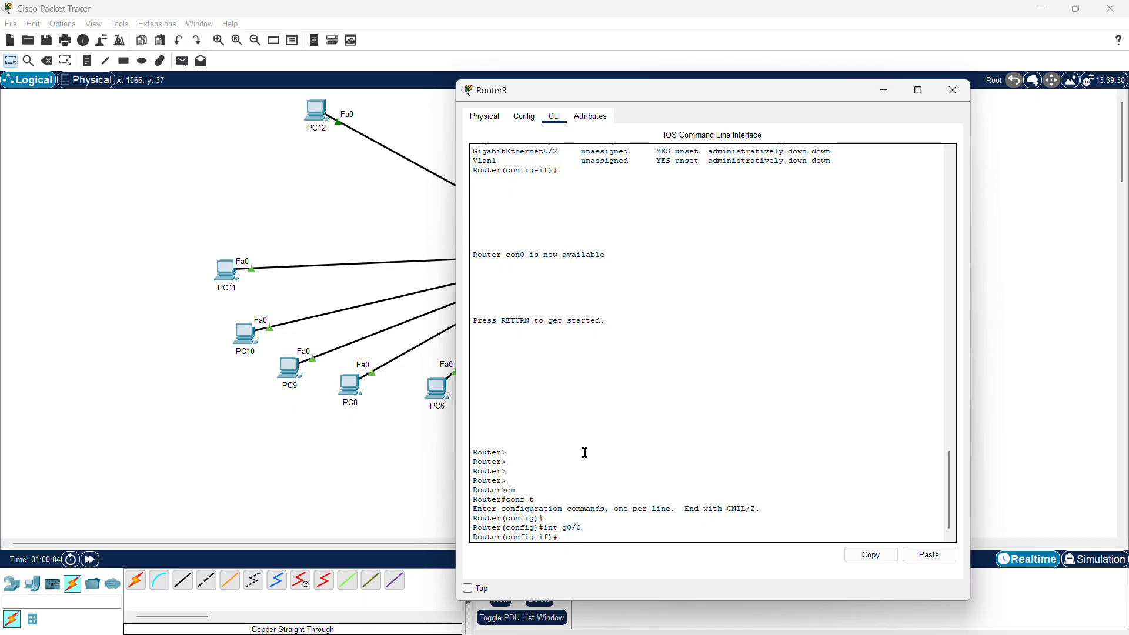
{"action": "type", "text": "encapsula"}
{"action": "key", "text": "Tab"}
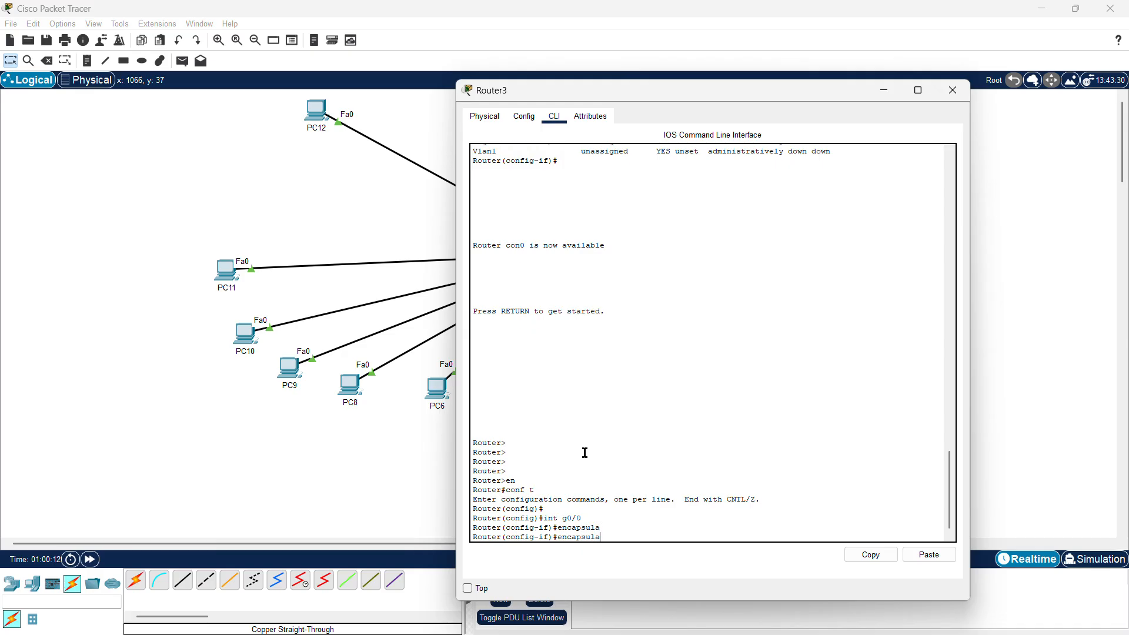
{"action": "key", "text": "BackSpace"}
{"action": "key", "text": "BackSpace"}
{"action": "key", "text": "BackSpace"}
{"action": "key", "text": "BackSpace"}
{"action": "key", "text": "BackSpace"}
{"action": "key", "text": "BackSpace"}
{"action": "key", "text": "BackSpace"}
{"action": "key", "text": "BackSpace"}
{"action": "type", "text": "enca"}
{"action": "key", "text": "BackSpace"}
{"action": "key", "text": "BackSpace"}
{"action": "key", "text": "BackSpace"}
{"action": "key", "text": "BackSpace"}
{"action": "mouse_move", "coordinate": [597, 96]}
{"action": "left_mouse_down"}
{"action": "mouse_move", "coordinate": [646, 269]}
{"action": "mouse_move", "coordinate": [631, 319]}
{"action": "mouse_move", "coordinate": [618, 118]}
{"action": "mouse_move", "coordinate": [602, 111]}
{"action": "left_mouse_up"}
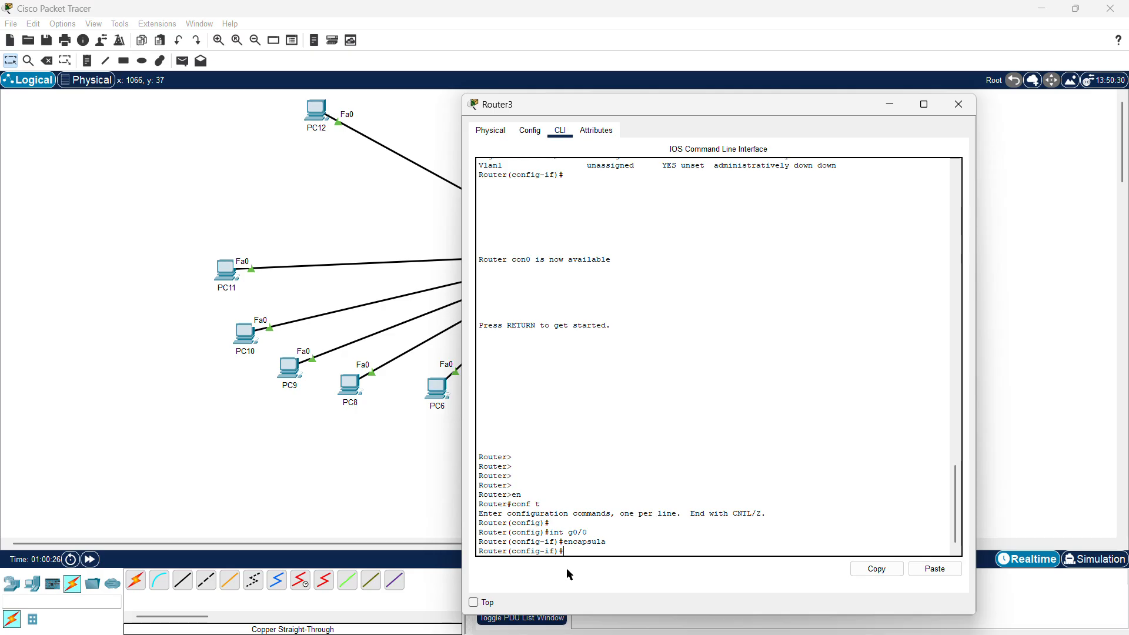
Recall the interface command and extend it to int g0/0.10 to create the subinterface for VLAN 10
{"action": "key", "text": "Up"}
{"action": "type", "text": ".10"}
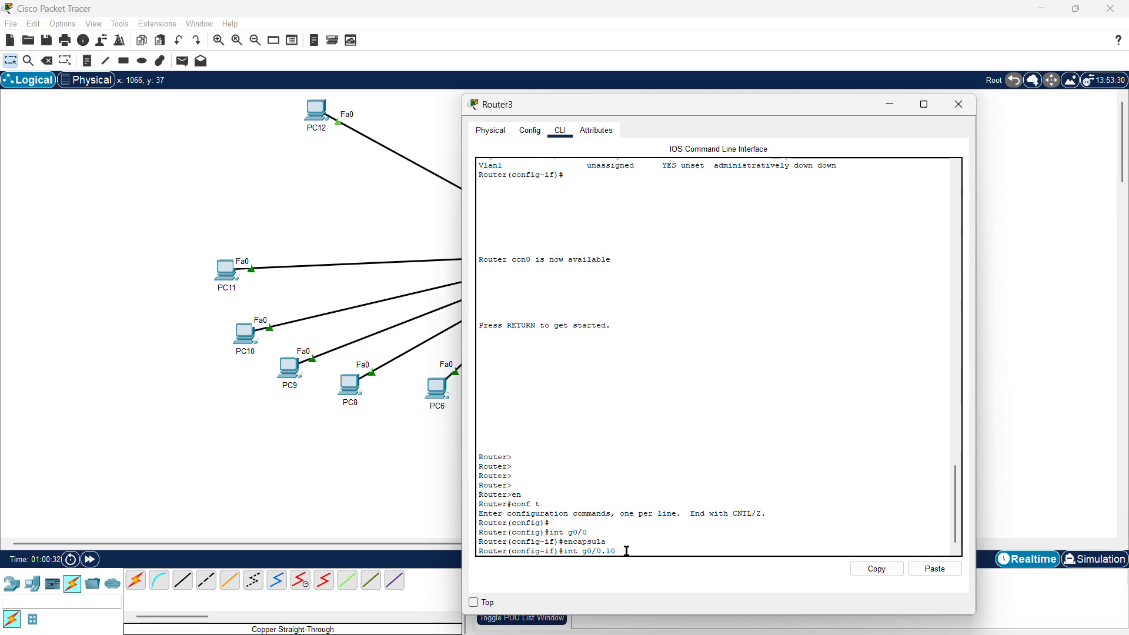
{"action": "mouse_move", "coordinate": [618, 551]}
{"action": "left_mouse_down"}
{"action": "mouse_move", "coordinate": [603, 553]}
{"action": "mouse_move", "coordinate": [627, 542]}
{"action": "left_mouse_up"}
{"action": "left_click", "coordinate": [632, 525]}
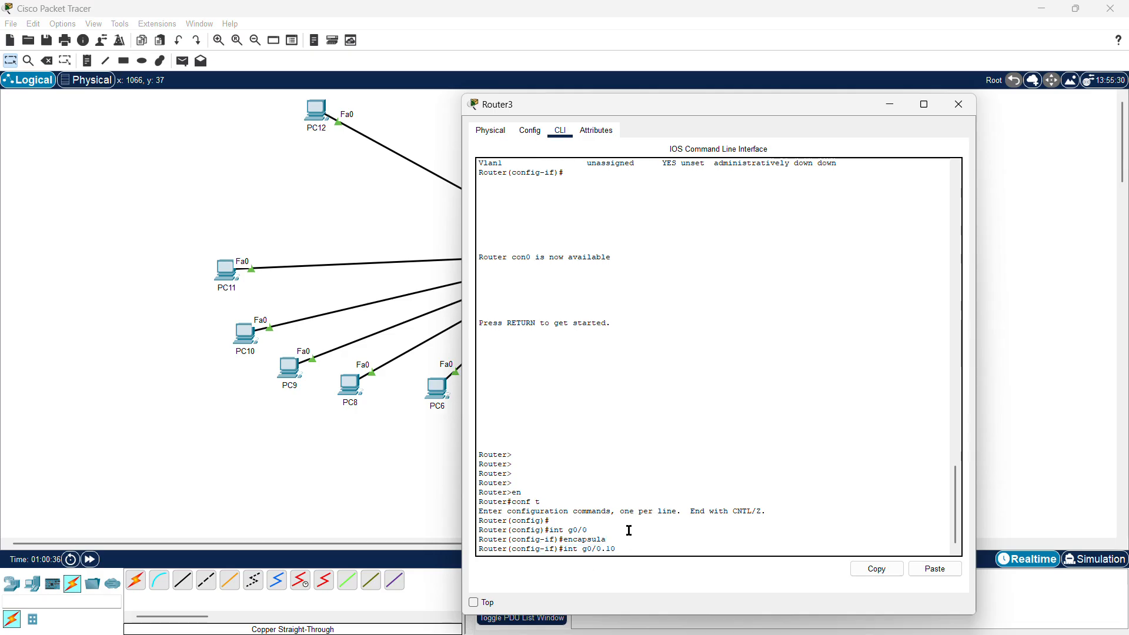
{"action": "left_click_drag", "start_coordinate": [581, 549], "coordinate": [605, 548]}
{"action": "left_click", "coordinate": [606, 549]}
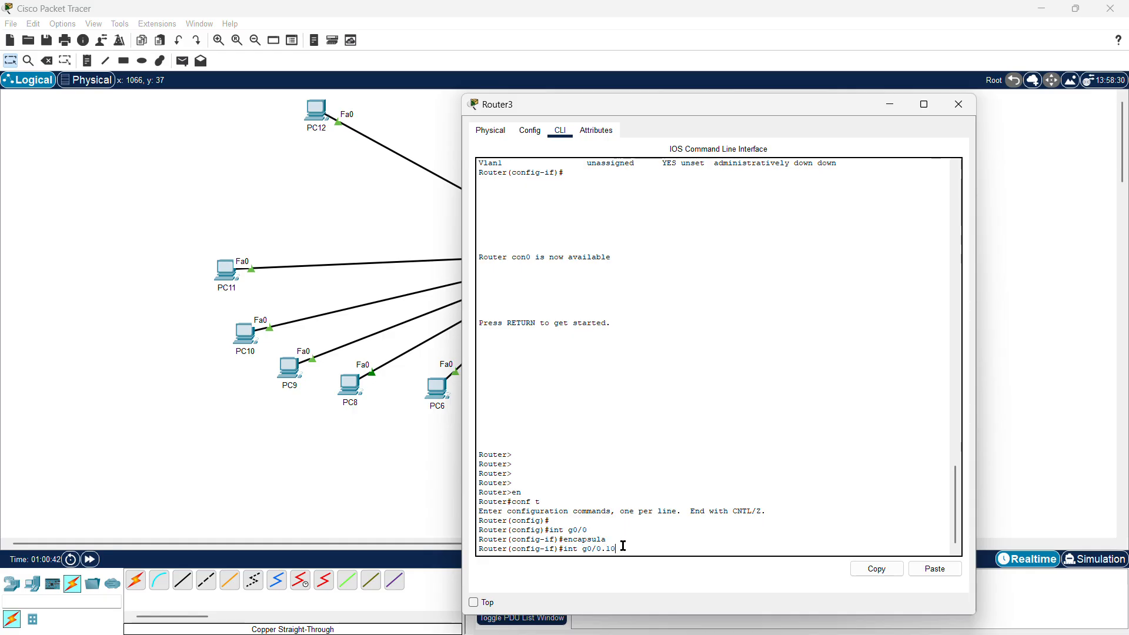
{"action": "key", "text": "Return"}
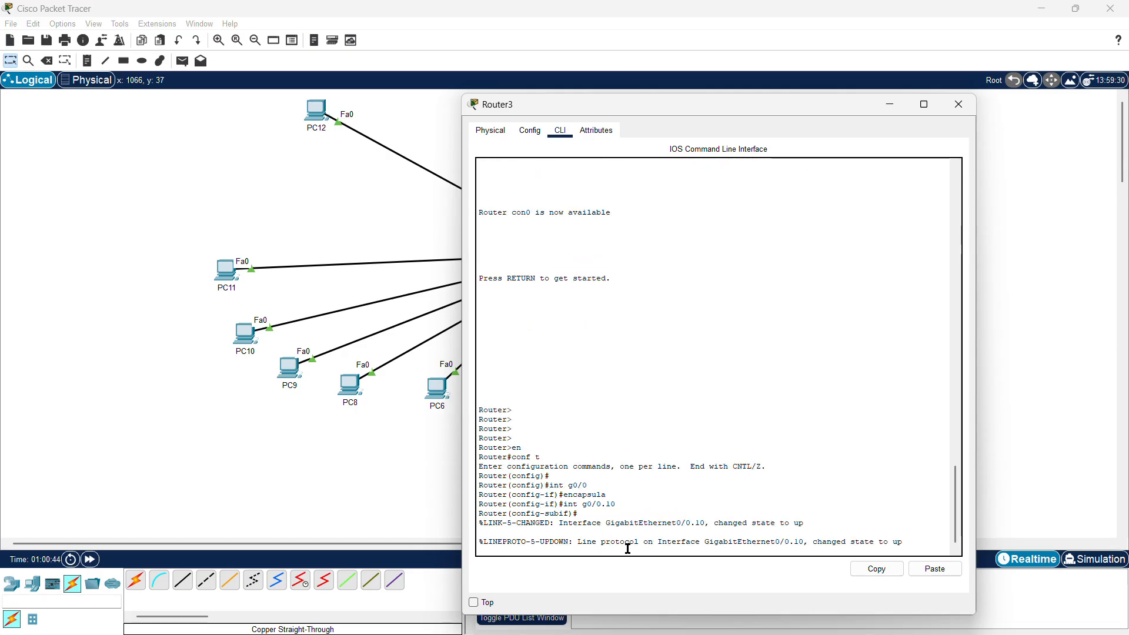
{"action": "left_click_drag", "start_coordinate": [570, 503], "coordinate": [546, 504]}
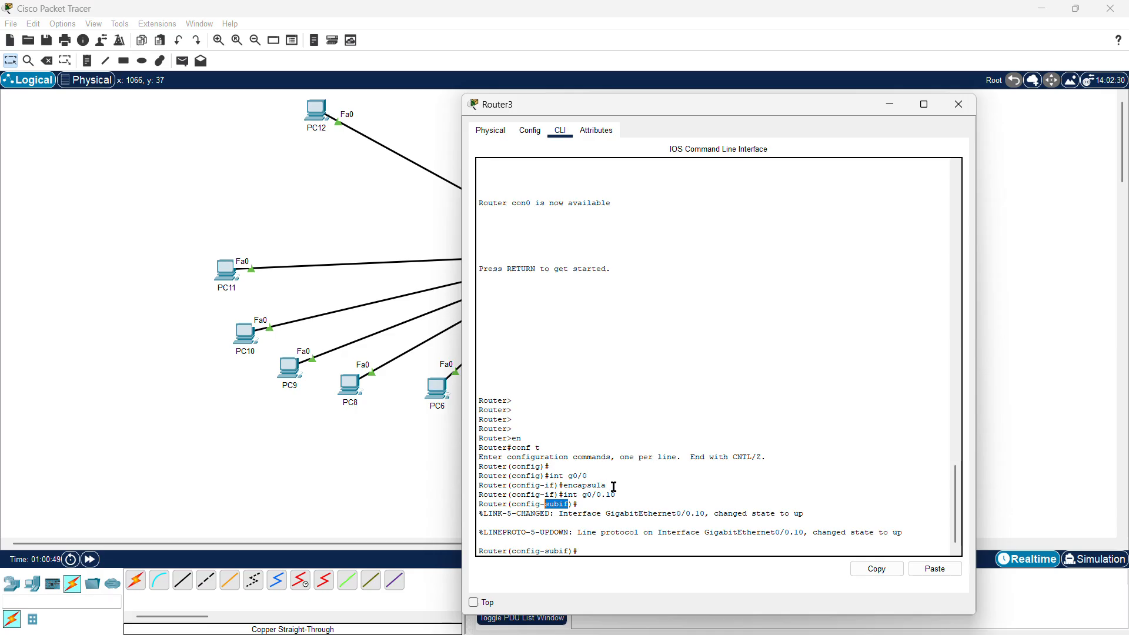
{"action": "left_click_drag", "start_coordinate": [606, 485], "coordinate": [555, 494]}
{"action": "left_click_drag", "start_coordinate": [655, 492], "coordinate": [541, 487]}
{"action": "left_click", "coordinate": [541, 503]}
Set the subinterface's VLAN tagging with encapsulation dot1q 10
{"action": "key", "text": "Return"}
{"action": "key", "text": "Return"}
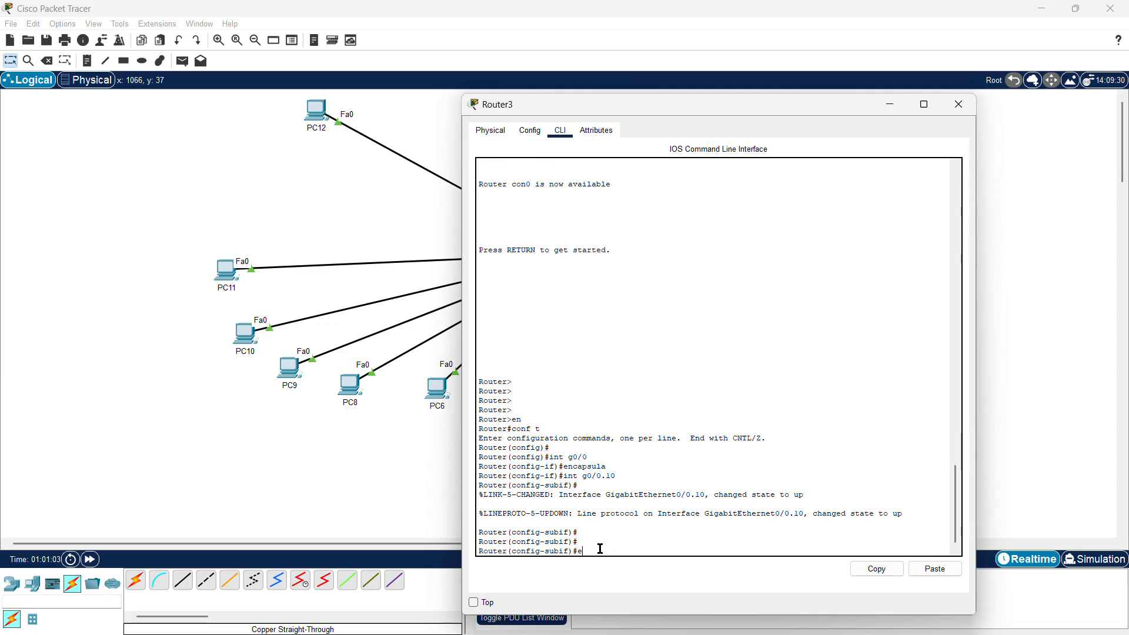
{"action": "type", "text": "enca"}
{"action": "key", "text": "Tab"}
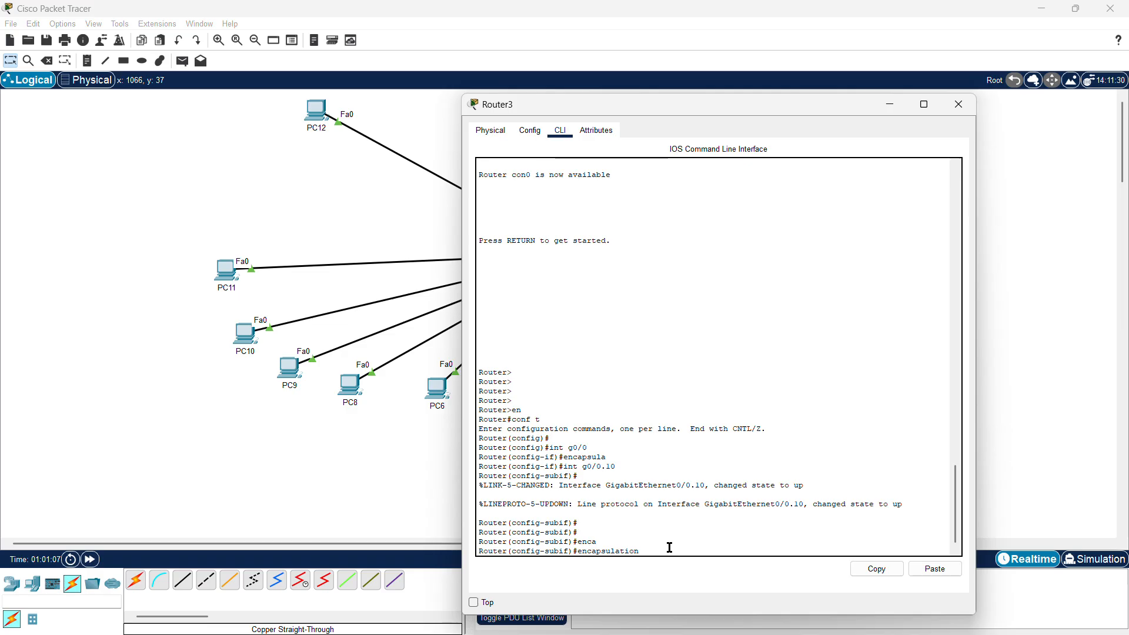
{"action": "type", "text": "dot"}
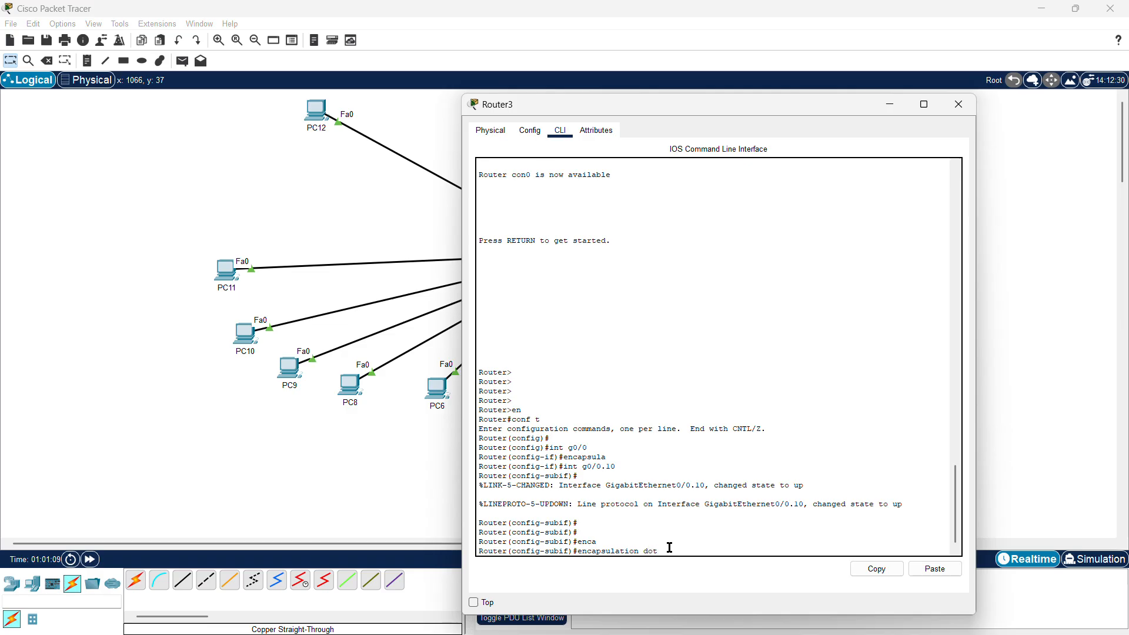
{"action": "type", "text": "1q"}
{"action": "key", "text": "Tab"}
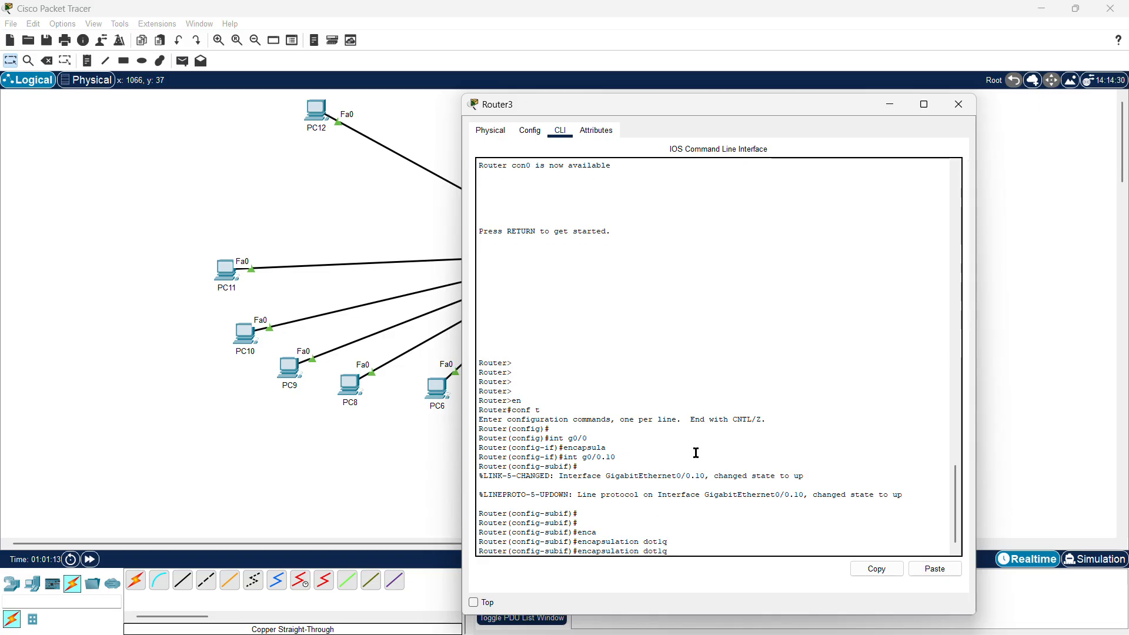
{"action": "type", "text": "10"}
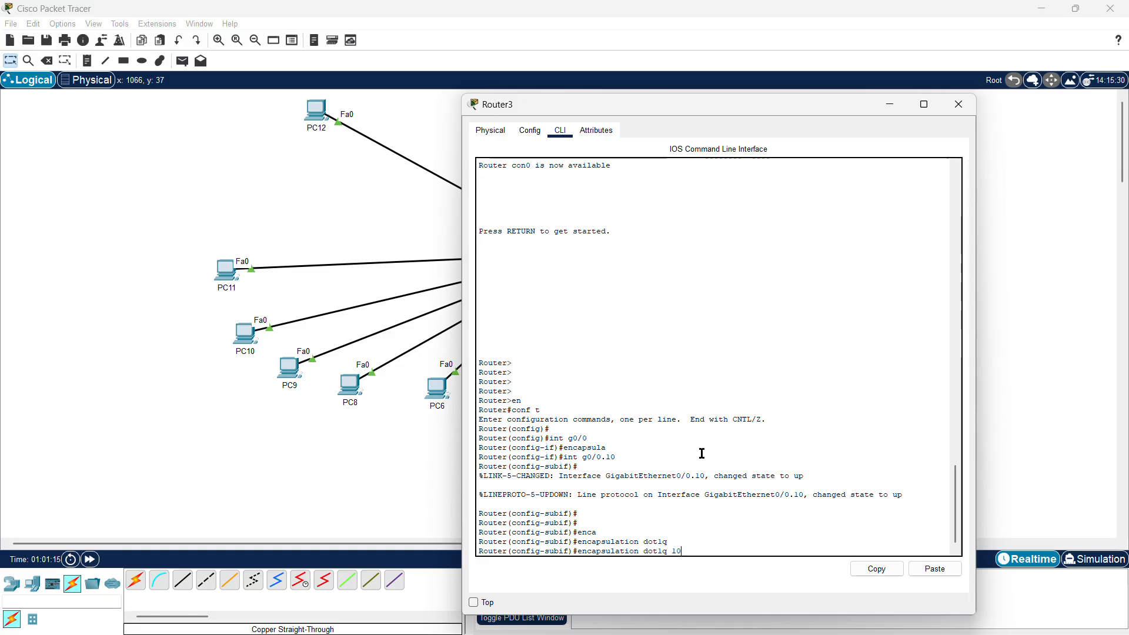
{"action": "key", "text": "Return"}
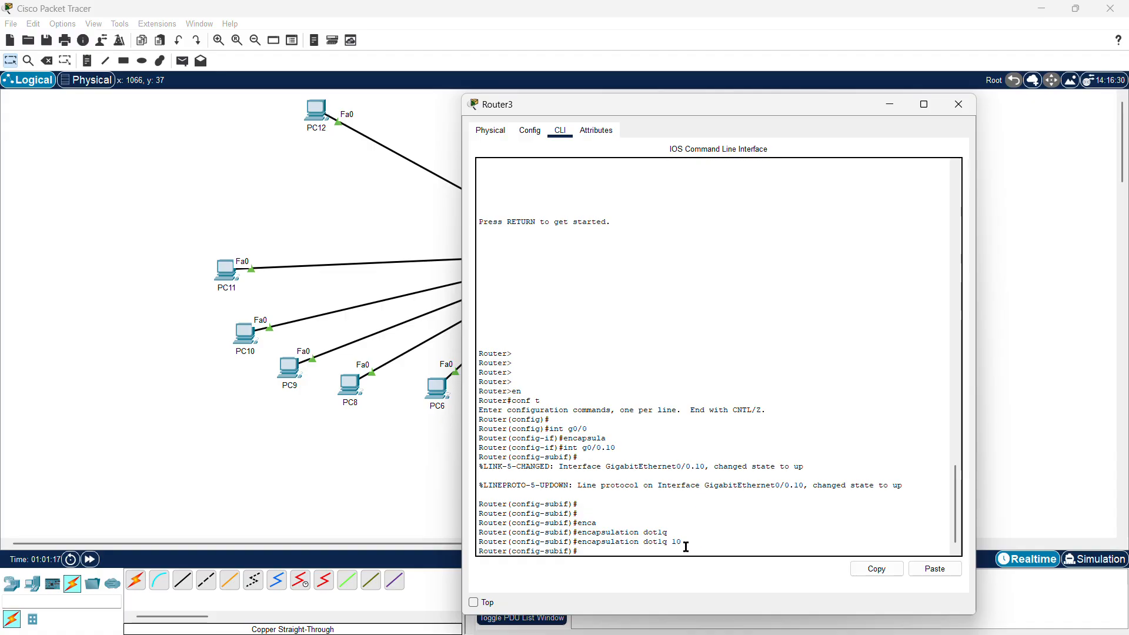
{"action": "left_click_drag", "start_coordinate": [670, 542], "coordinate": [575, 539]}
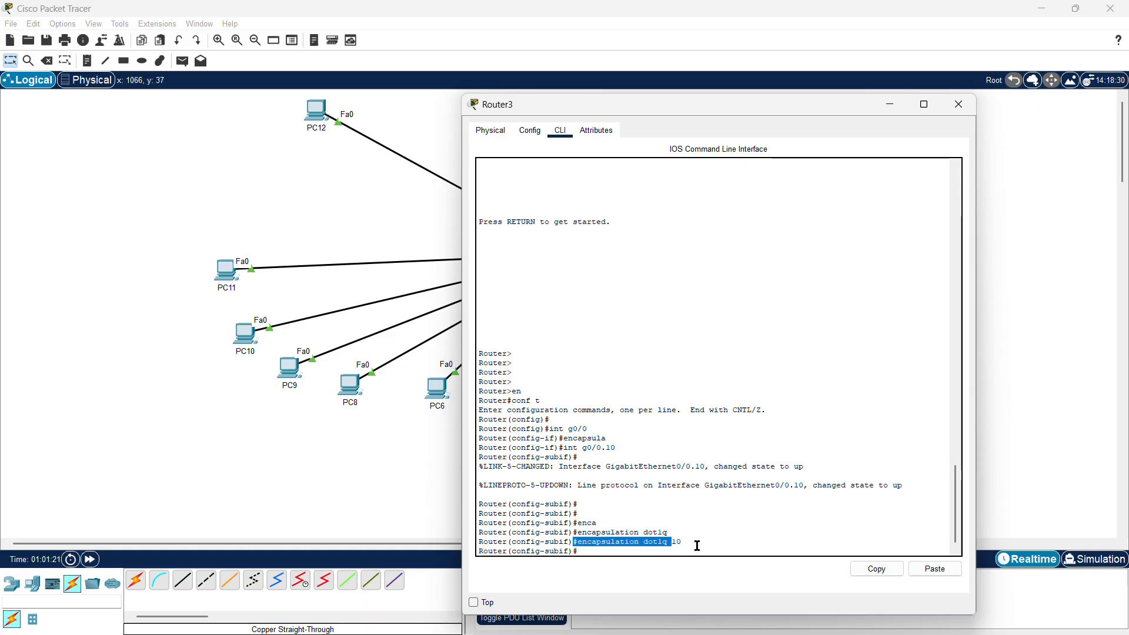
{"action": "left_click_drag", "start_coordinate": [694, 541], "coordinate": [642, 544]}
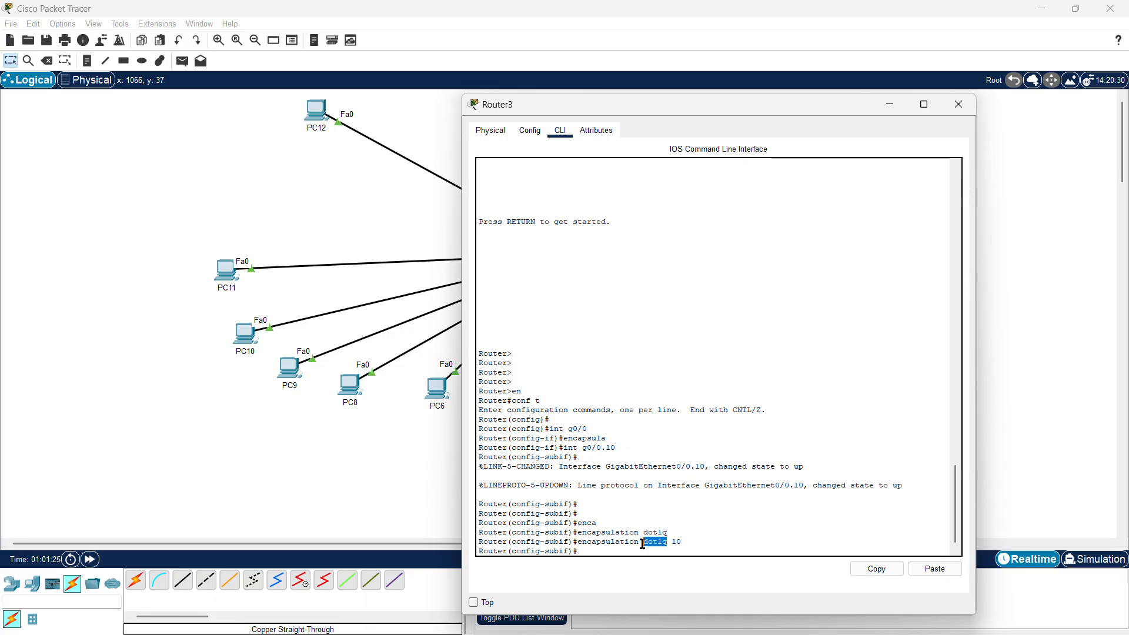
Try to assign IP address 192.168.10.1 with mask 255.255.255.0 to Router3's g0/0.10 subinterface
{"action": "left_click", "coordinate": [620, 551]}
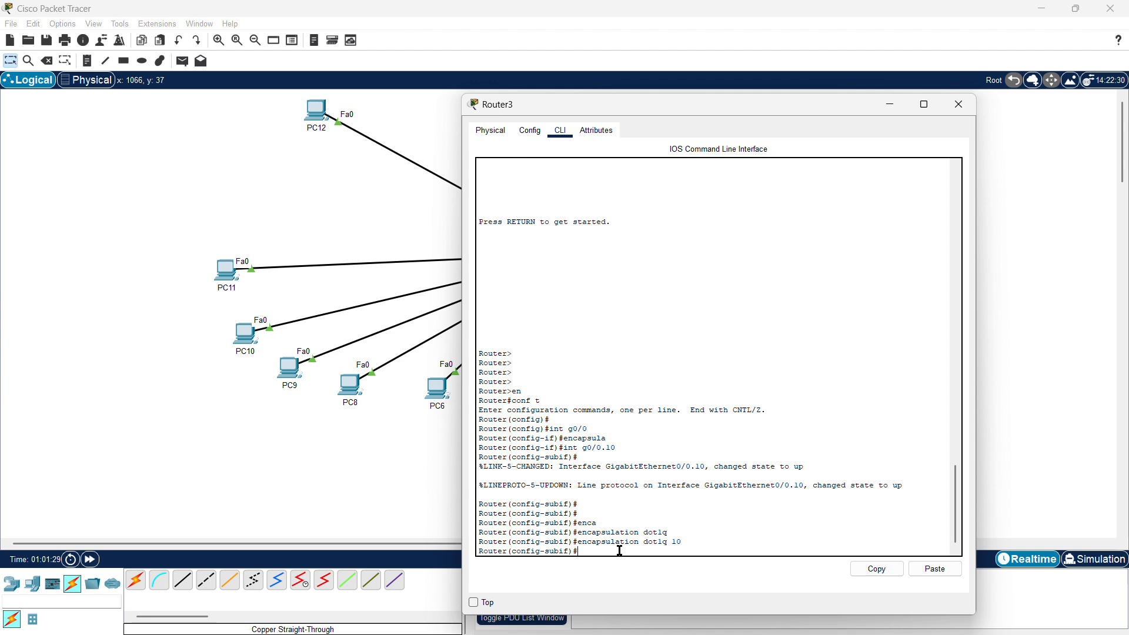
{"action": "type", "text": "ip address 192"}
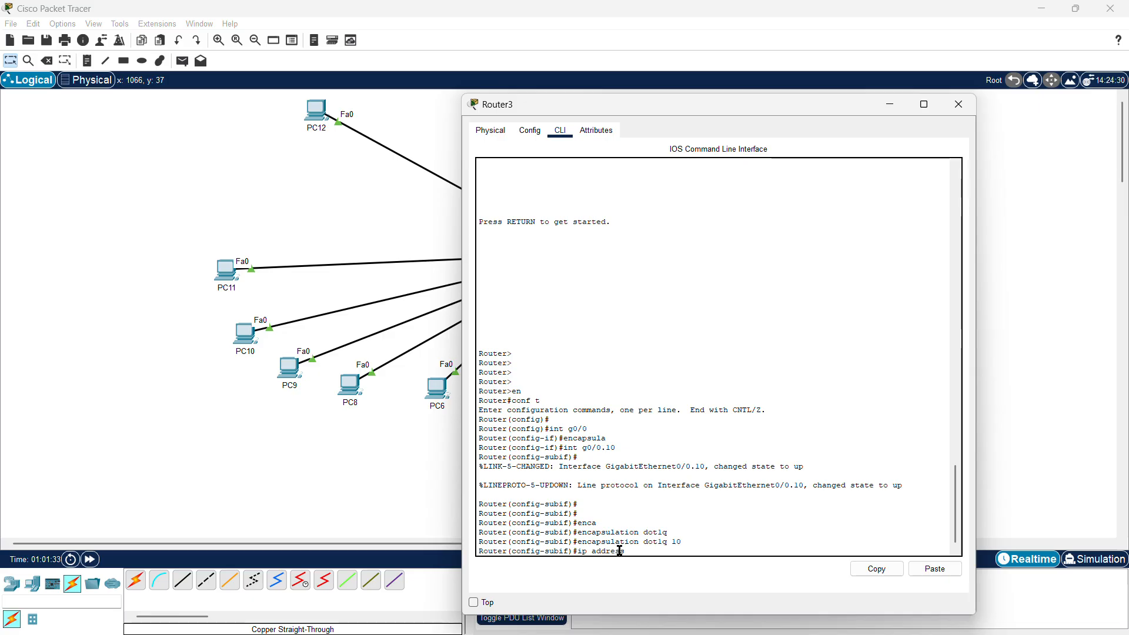
{"action": "type", "text": ".168."}
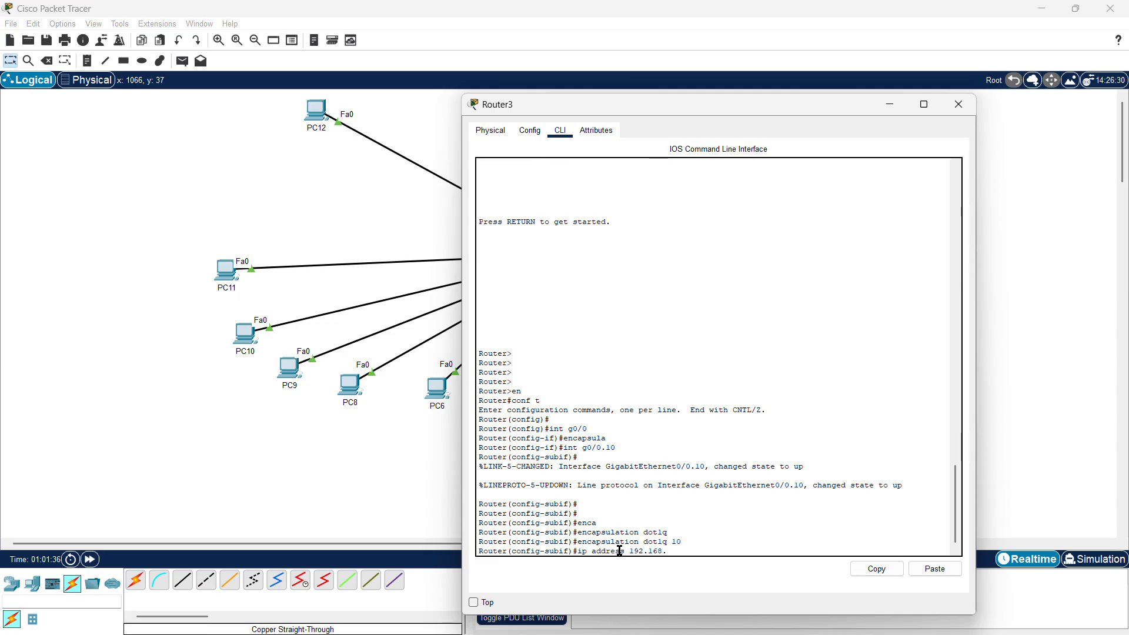
{"action": "type", "text": "10.1 255."}
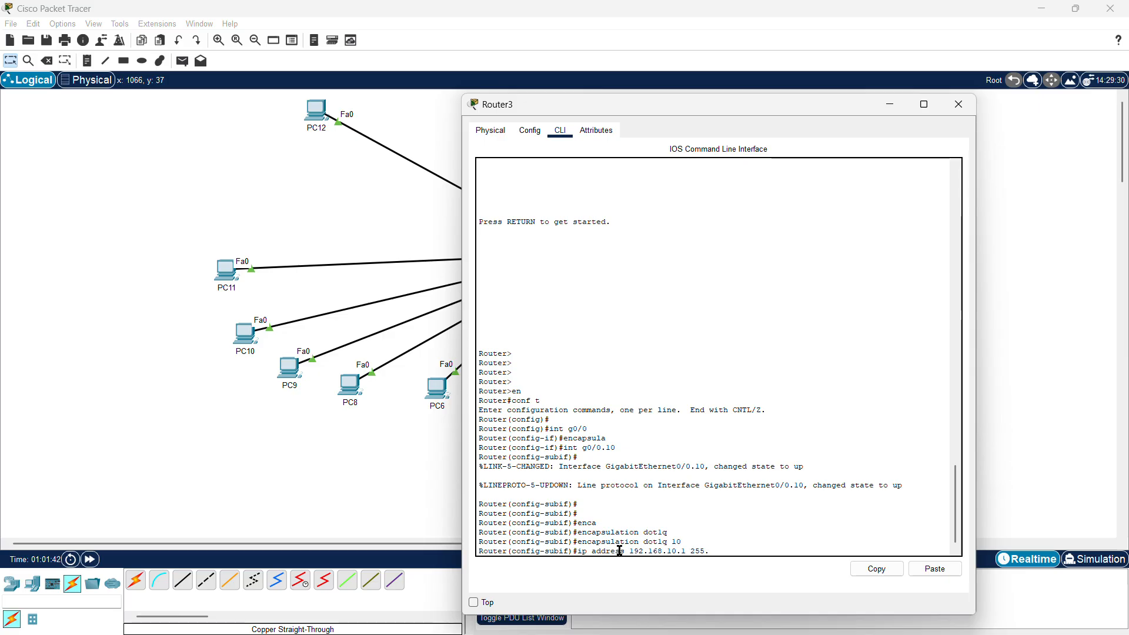
{"action": "type", "text": "255.255.0"}
{"action": "key", "text": "Return"}
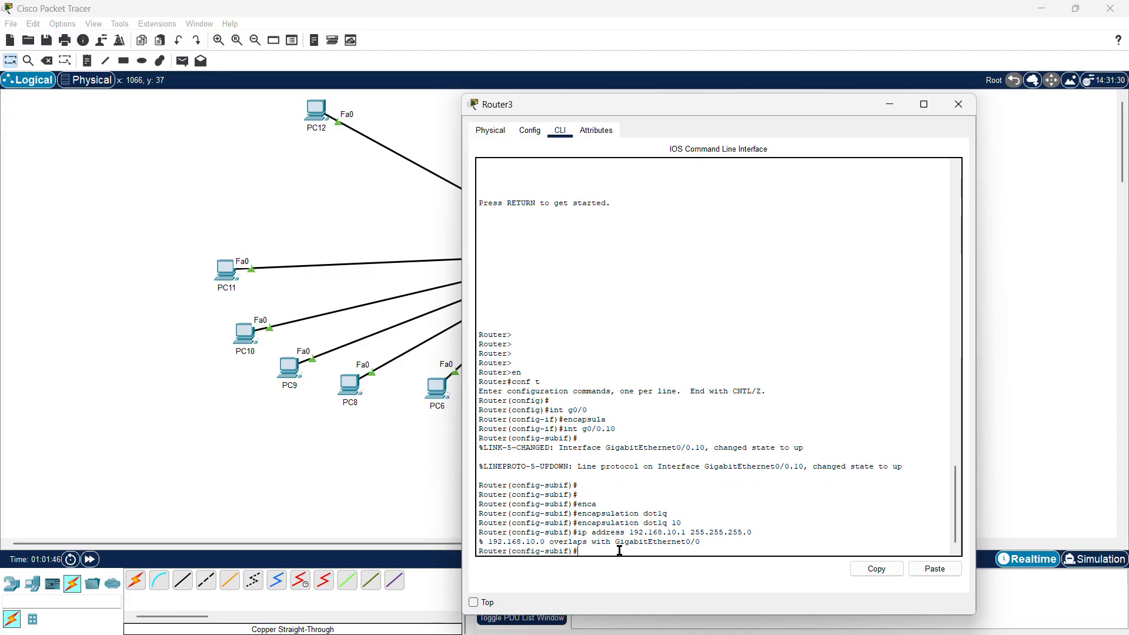
Assign 192.168.20.1 255.255.255.0 to Router3's g0/0.10 subinterface and enable it with no shut
{"action": "key", "text": "Up"}
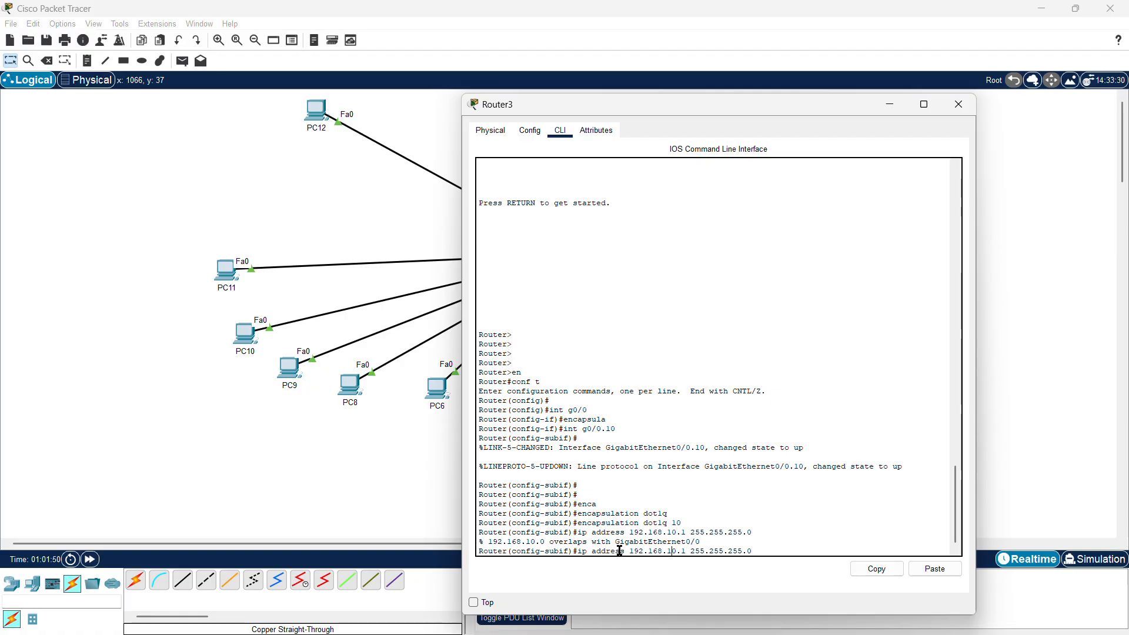
{"action": "key", "text": "Return"}
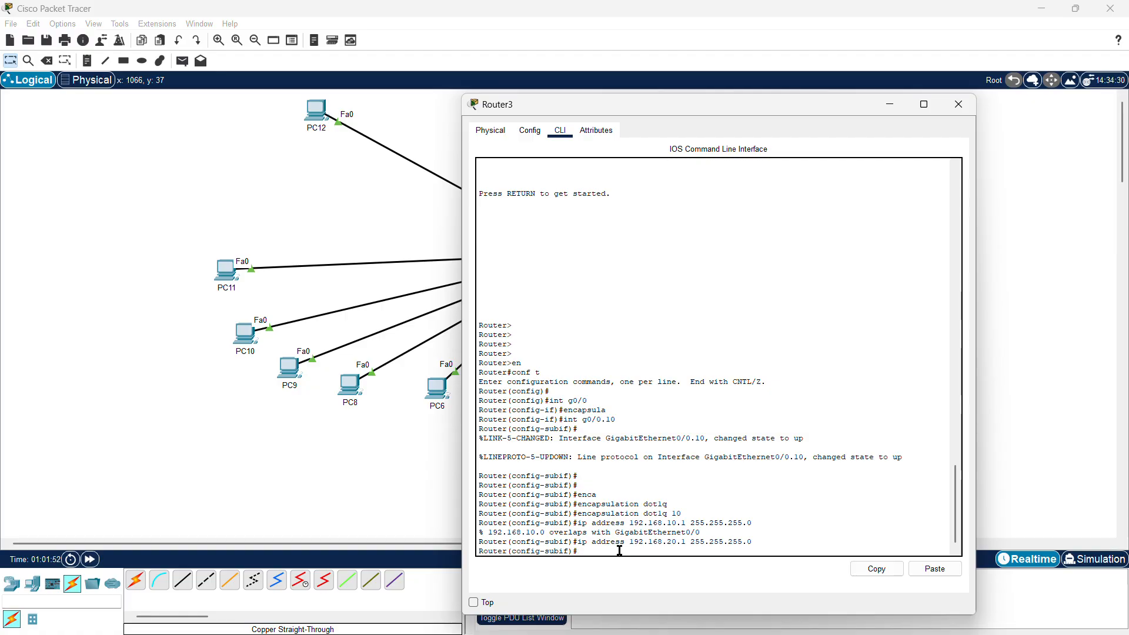
{"action": "type", "text": "no shut"}
{"action": "key", "text": "Return"}
{"action": "key", "text": "Return"}
{"action": "key", "text": "Return"}
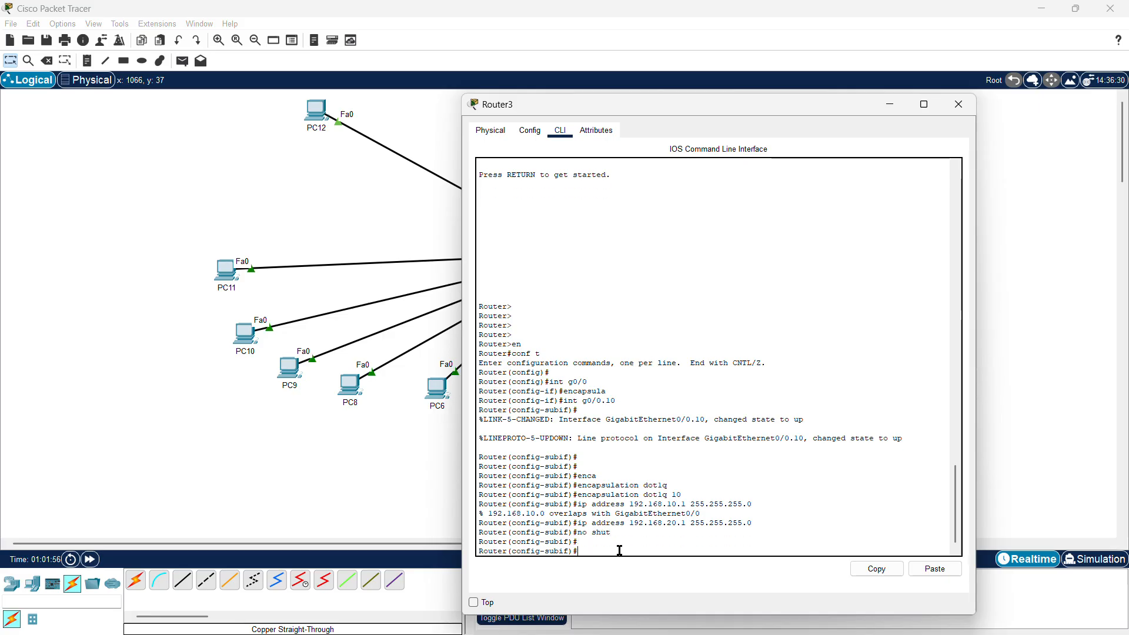
{"action": "left_click", "coordinate": [889, 105]}
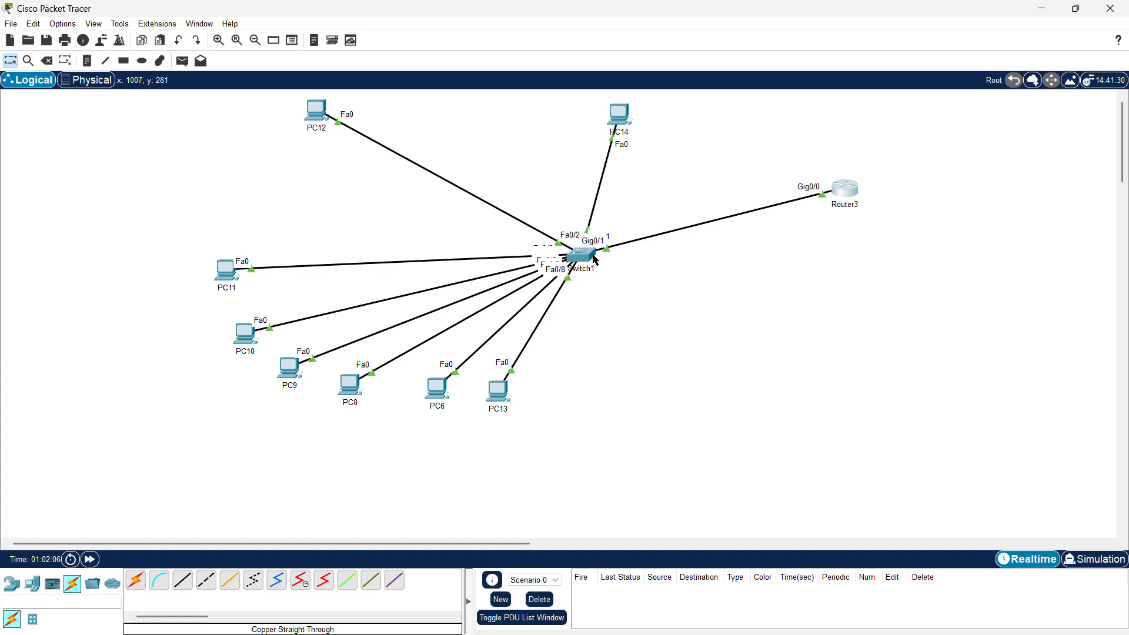
Ping 192.168.10.2 from PC14's command prompt, interrupt the ping and put the PC14 window away
{"action": "left_click", "coordinate": [621, 119]}
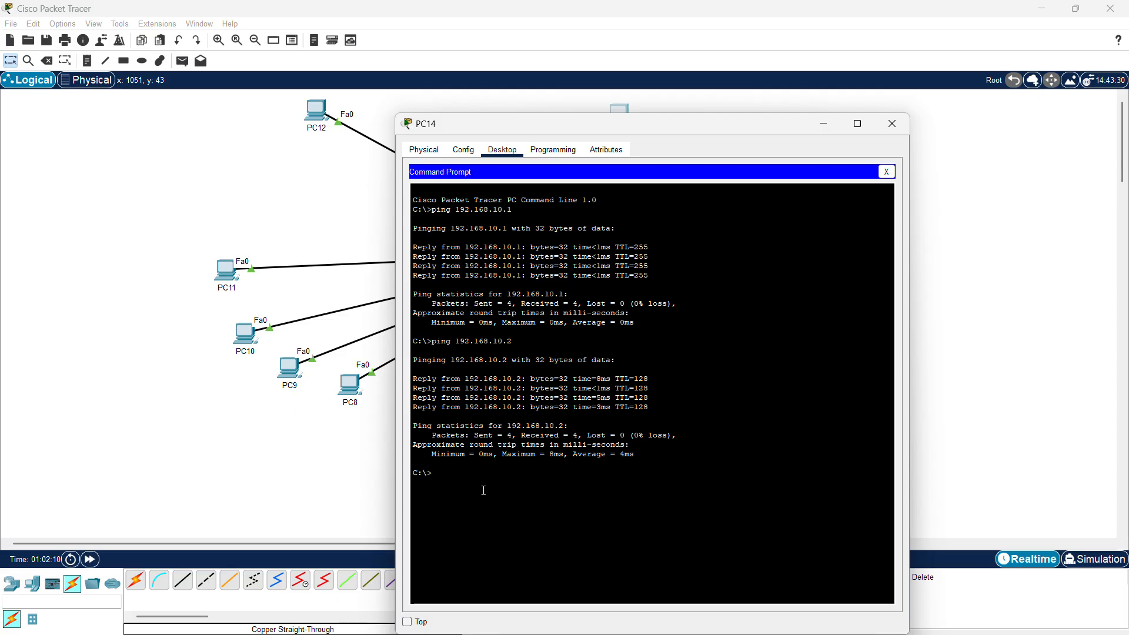
{"action": "key", "text": "Up"}
{"action": "key", "text": "Return"}
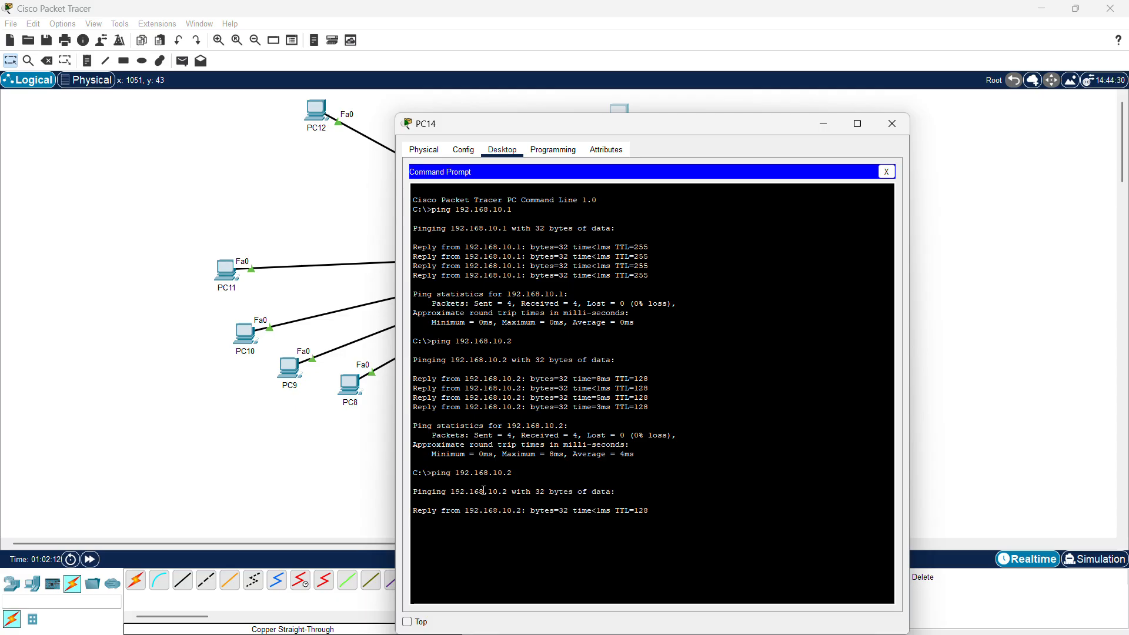
{"action": "key", "text": "ctrl+c"}
{"action": "key", "text": "Return"}
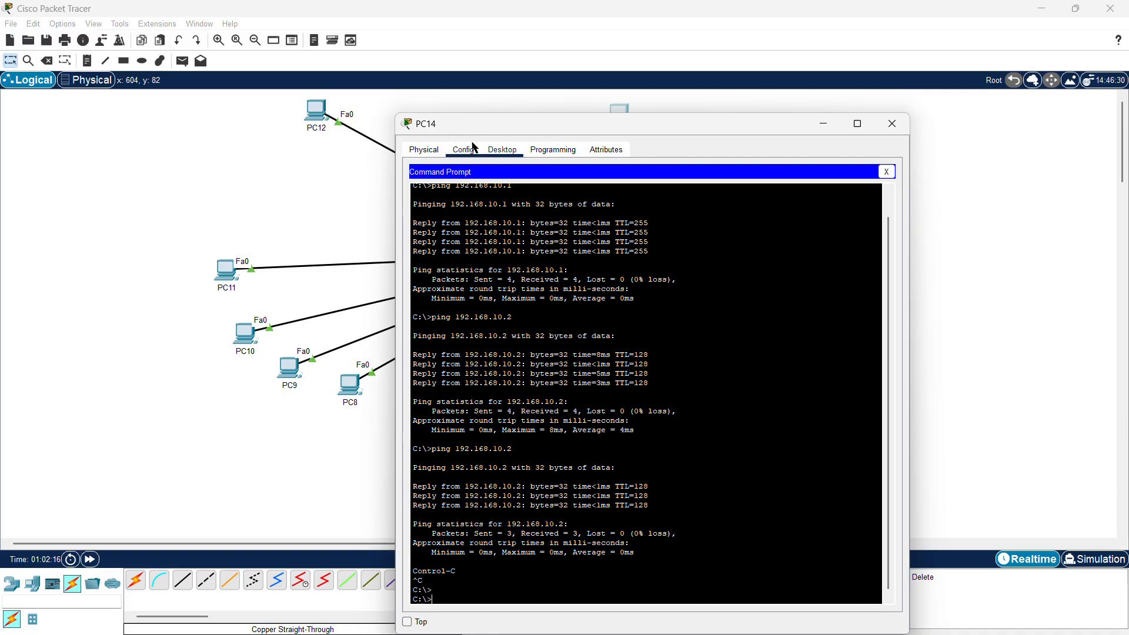
{"action": "left_click", "coordinate": [829, 126]}
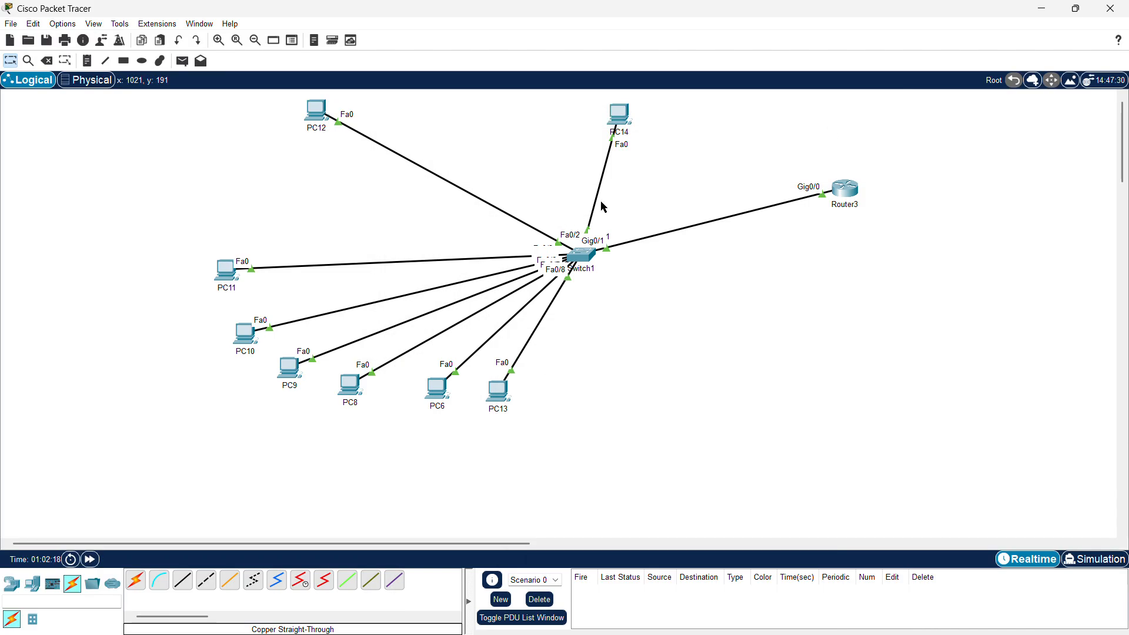
{"action": "left_click_drag", "start_coordinate": [601, 201], "coordinate": [547, 277]}
{"action": "left_click", "coordinate": [663, 320]}
Set PC14's static IPv4 address to 192.168.20.2 and edit its default gateway in the IP configuration
{"action": "left_click", "coordinate": [620, 114]}
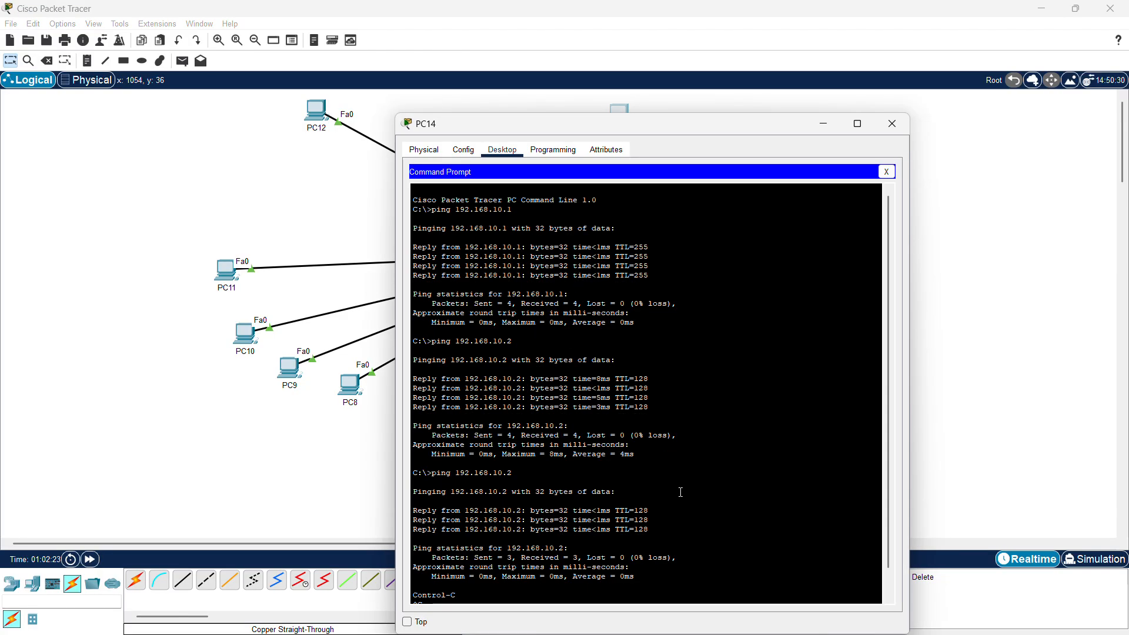
{"action": "scroll", "coordinate": [680, 492], "scroll_direction": "down", "scroll_amount": 2}
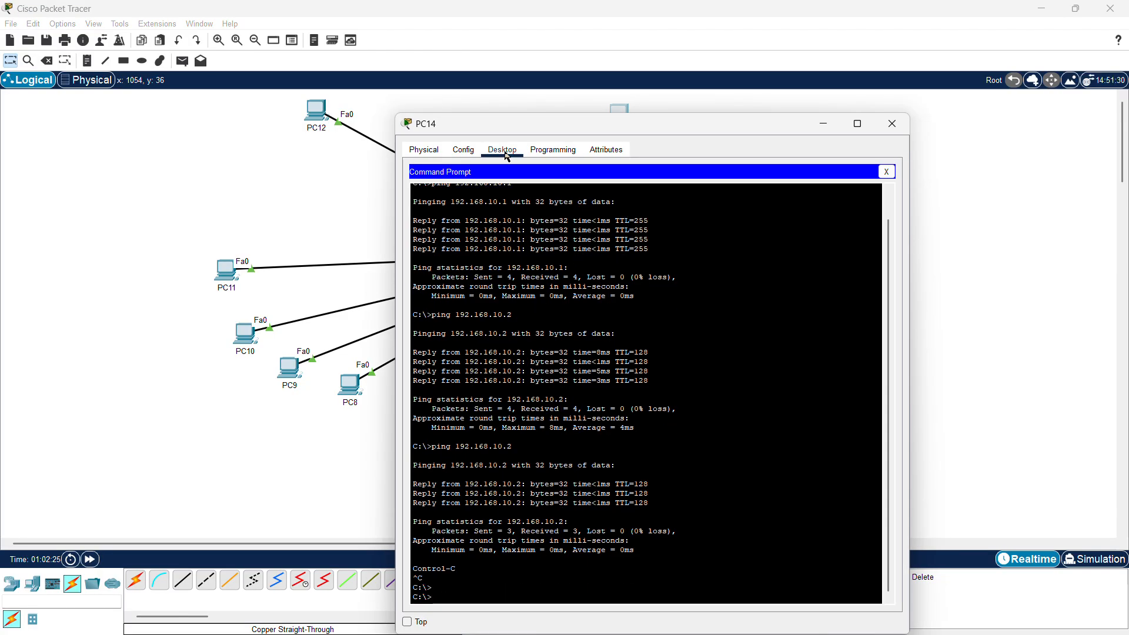
{"action": "left_click", "coordinate": [887, 171]}
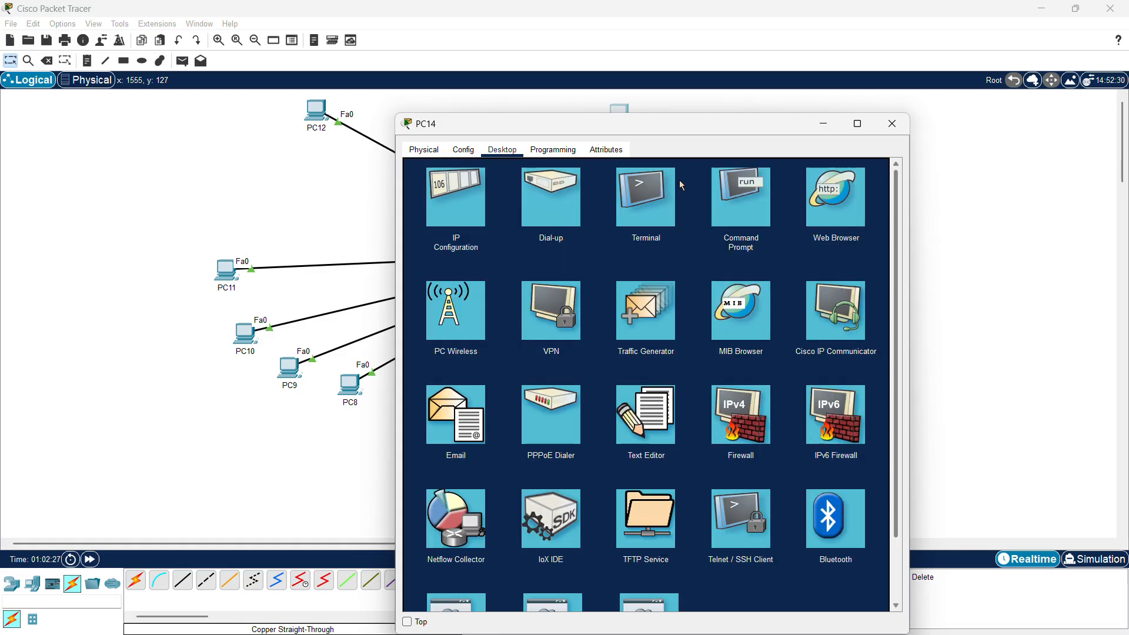
{"action": "left_click", "coordinate": [735, 199]}
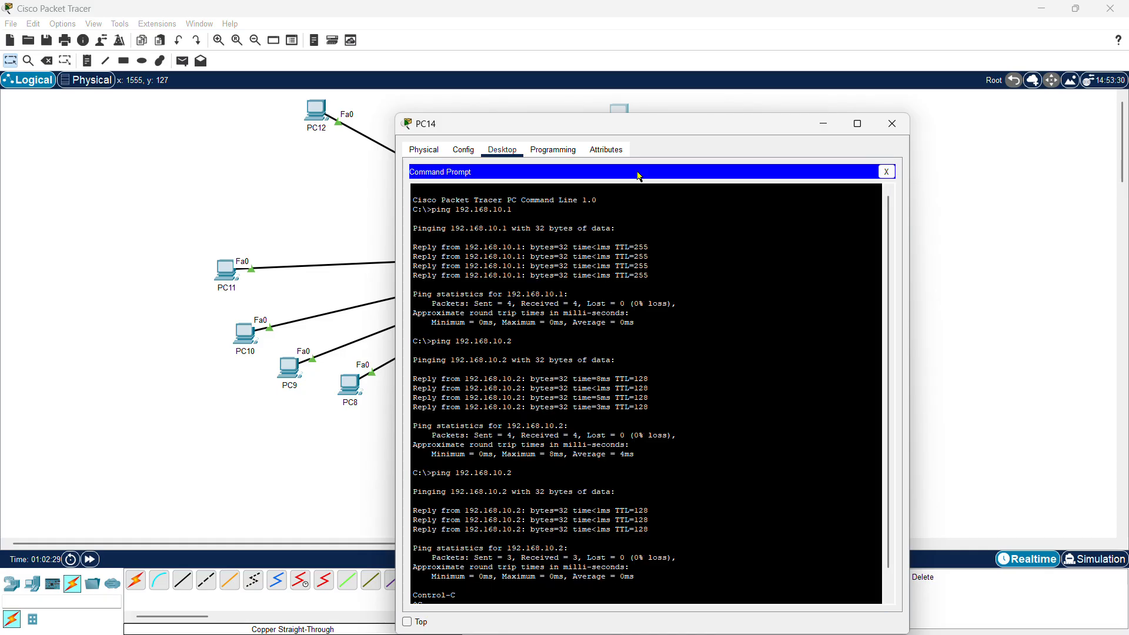
{"action": "left_click", "coordinate": [887, 171]}
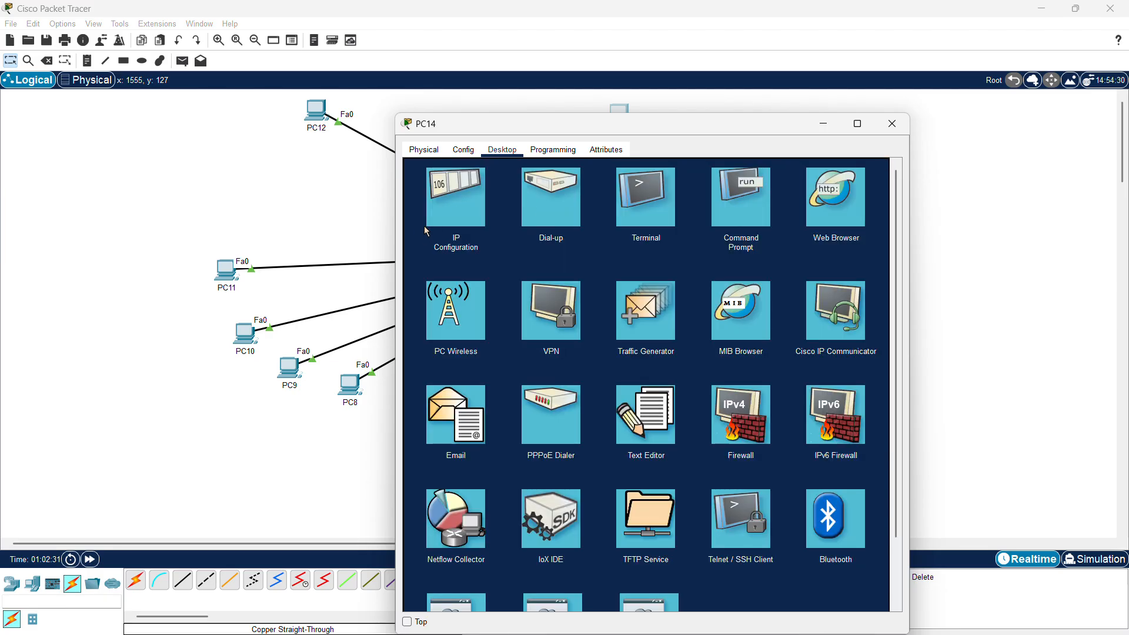
{"action": "left_click", "coordinate": [452, 206]}
{"action": "key", "text": "BackSpace"}
{"action": "key", "text": "BackSpace"}
{"action": "key", "text": "BackSpace"}
{"action": "key", "text": "BackSpace"}
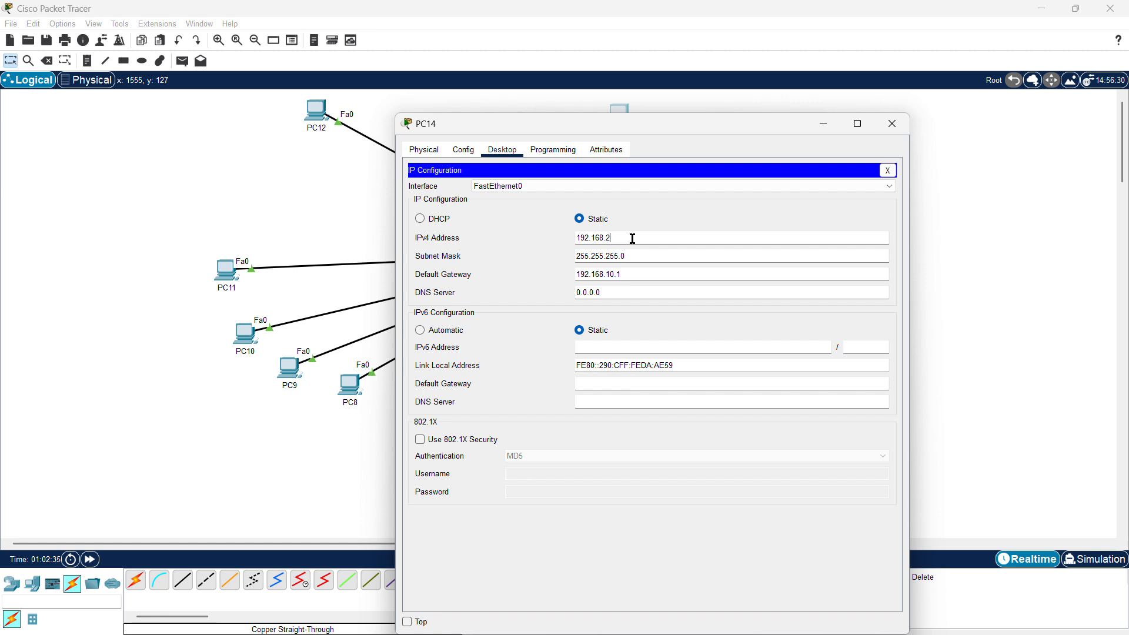
{"action": "type", "text": ".2"}
{"action": "double_click", "coordinate": [609, 276]}
{"action": "left_click", "coordinate": [887, 170]}
{"action": "left_click", "coordinate": [824, 126]}
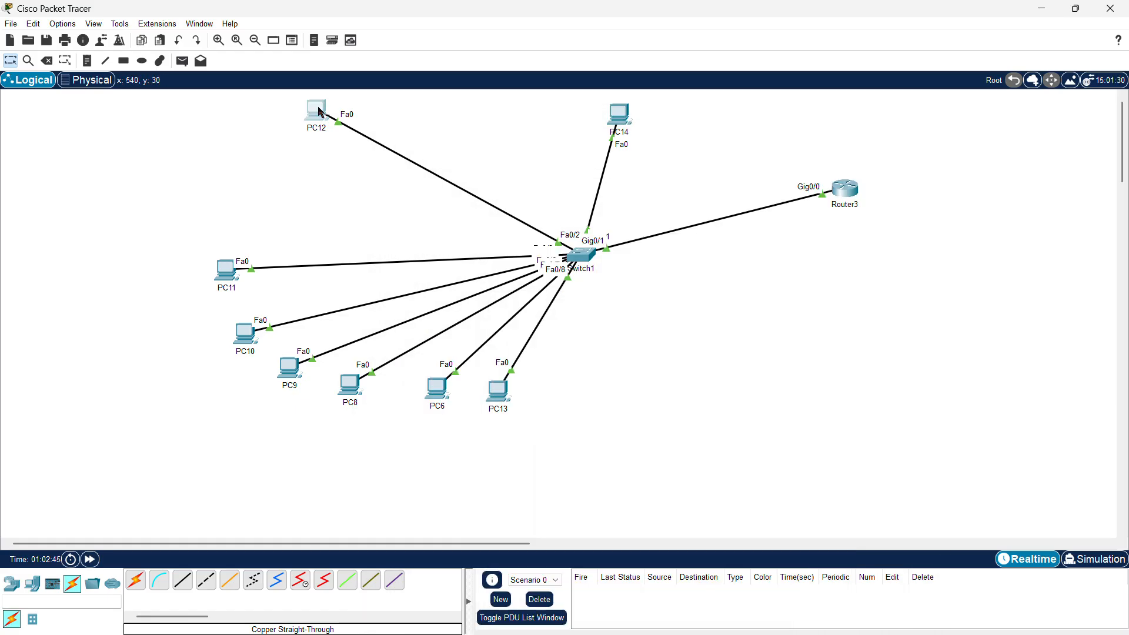
Set PC12's static IPv4 address to 192.168.20.3 and its default gateway to 192.168.20.1
{"action": "left_click", "coordinate": [319, 110]}
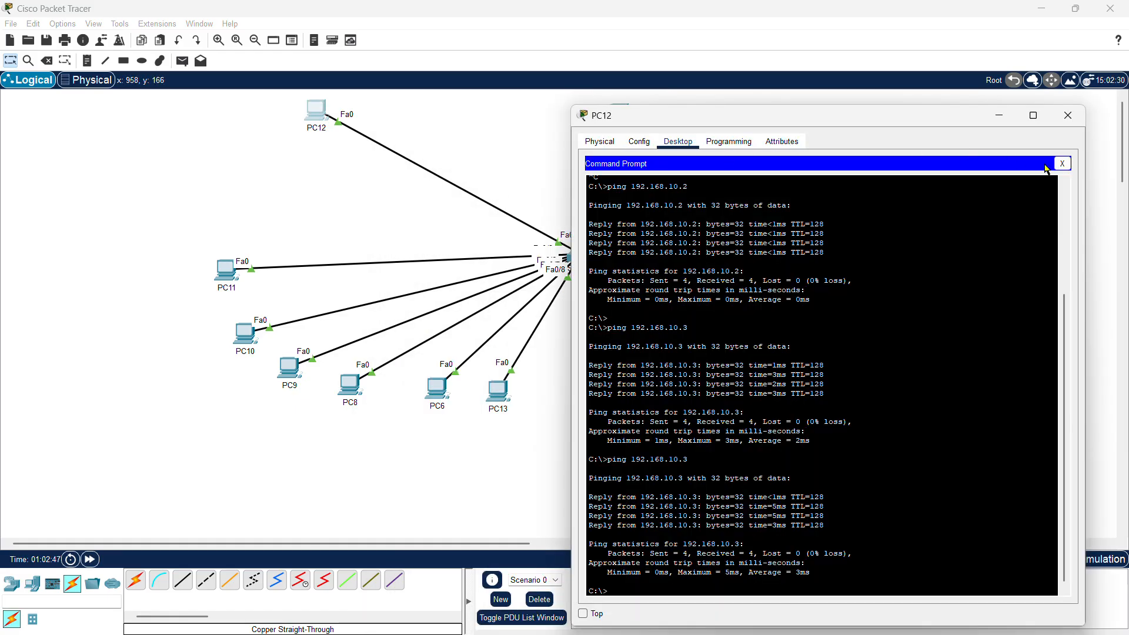
{"action": "left_click", "coordinate": [1063, 164]}
{"action": "left_click", "coordinate": [638, 197]}
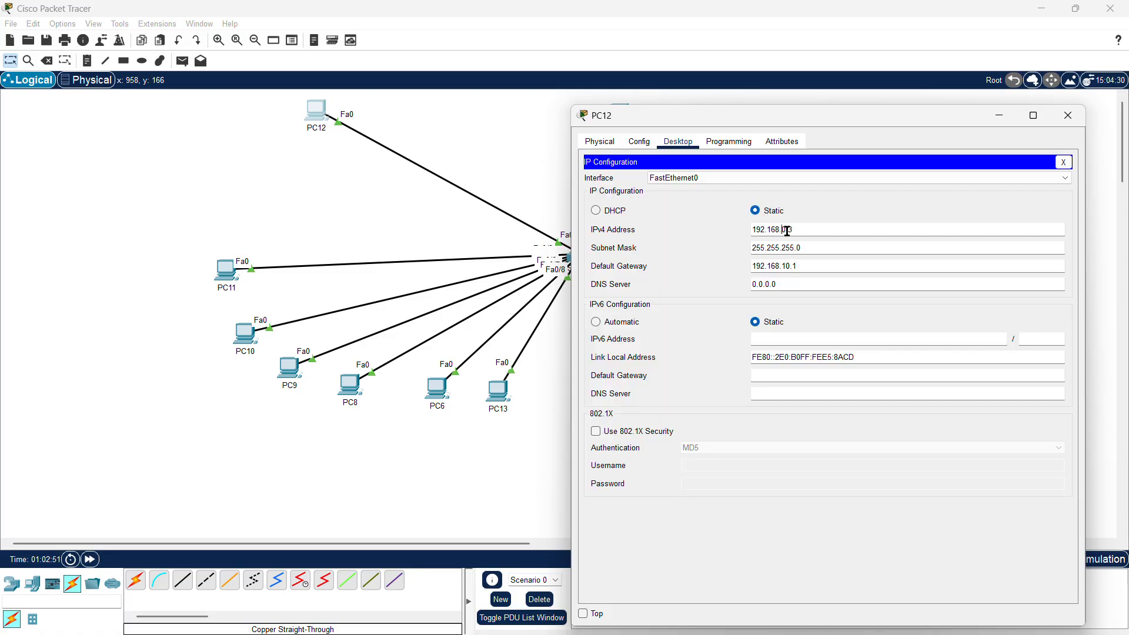
{"action": "left_click", "coordinate": [786, 269]}
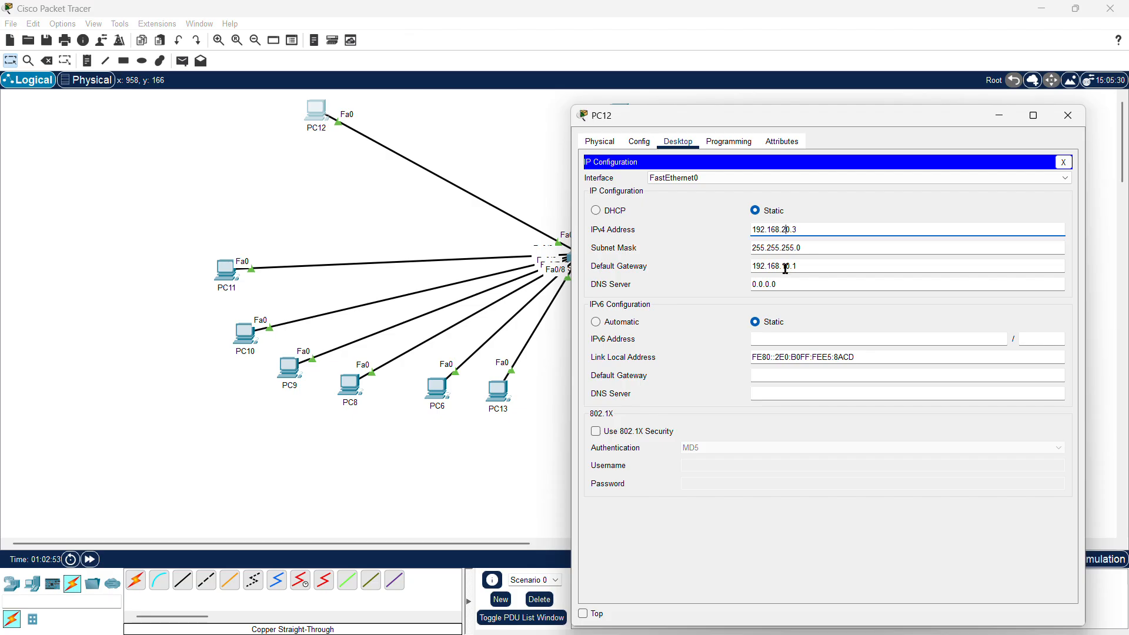
{"action": "key", "text": "BackSpace"}
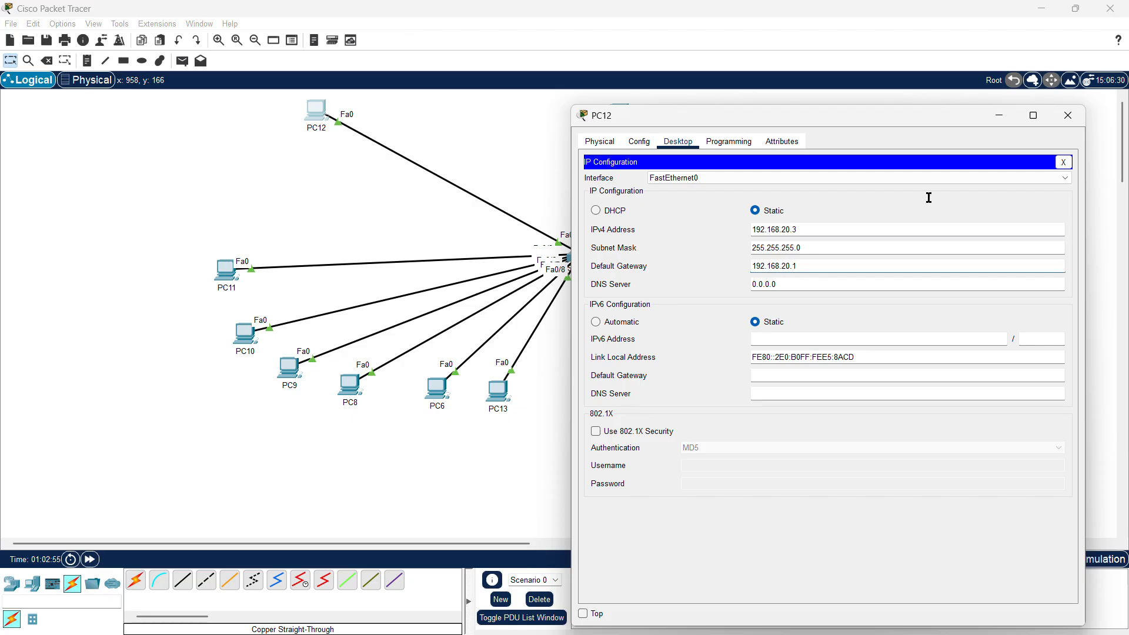
{"action": "left_click", "coordinate": [1063, 162]}
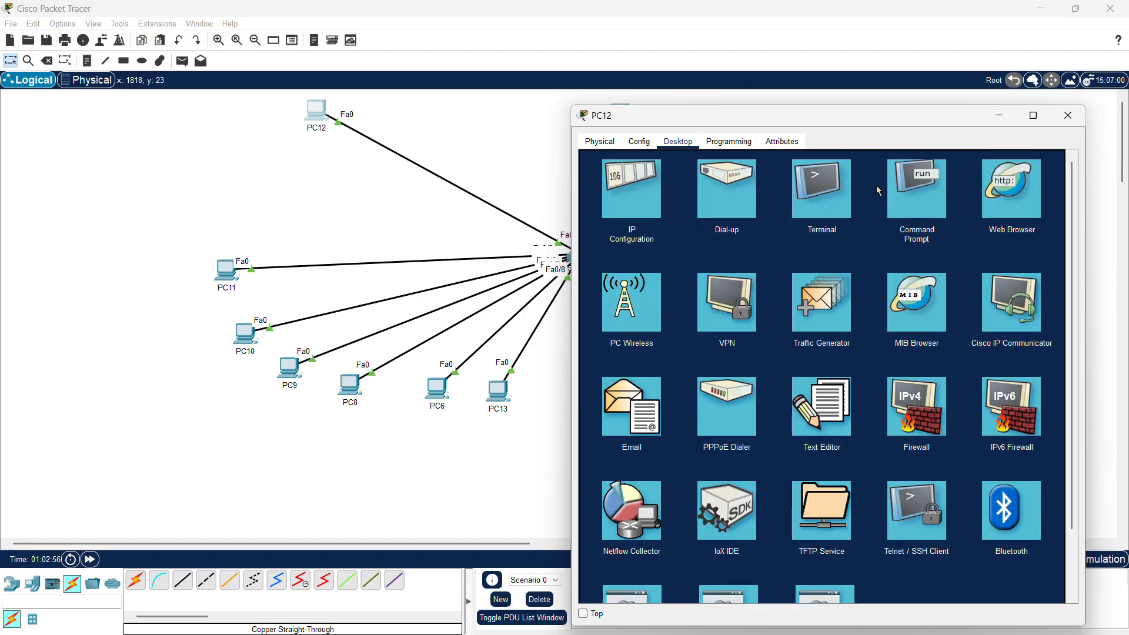
Ping 192.168.20.3 from PC12's command prompt
{"action": "left_click", "coordinate": [912, 192]}
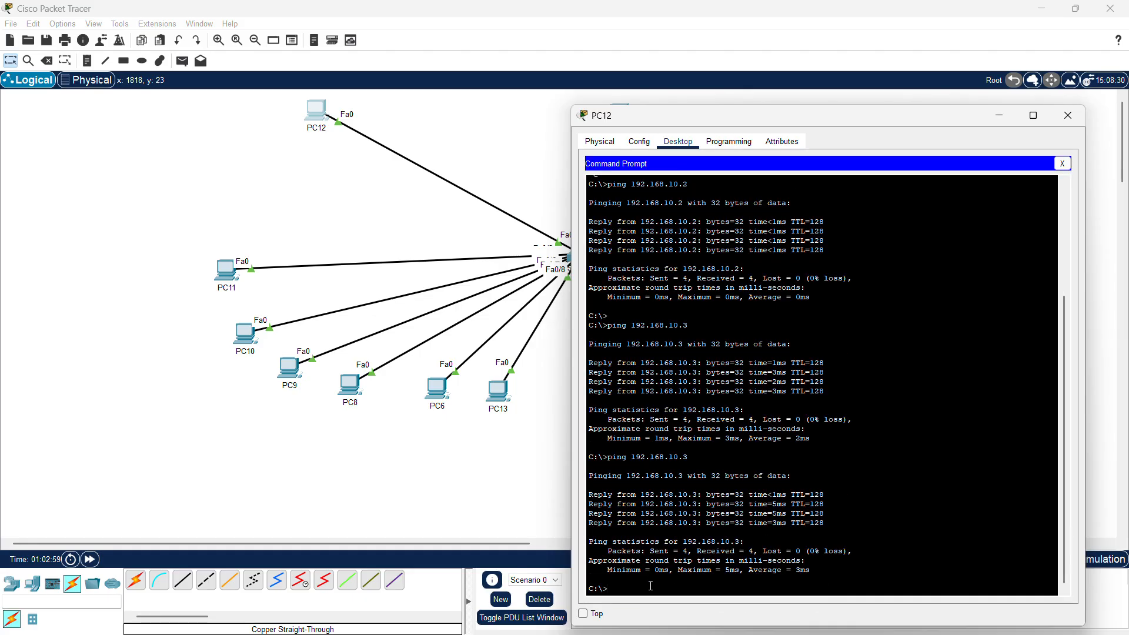
{"action": "key", "text": "Up"}
{"action": "key", "text": "BackSpace"}
{"action": "key", "text": "BackSpace"}
{"action": "key", "text": "BackSpace"}
{"action": "key", "text": "BackSpace"}
{"action": "type", "text": "20.3"}
{"action": "key", "text": "Return"}
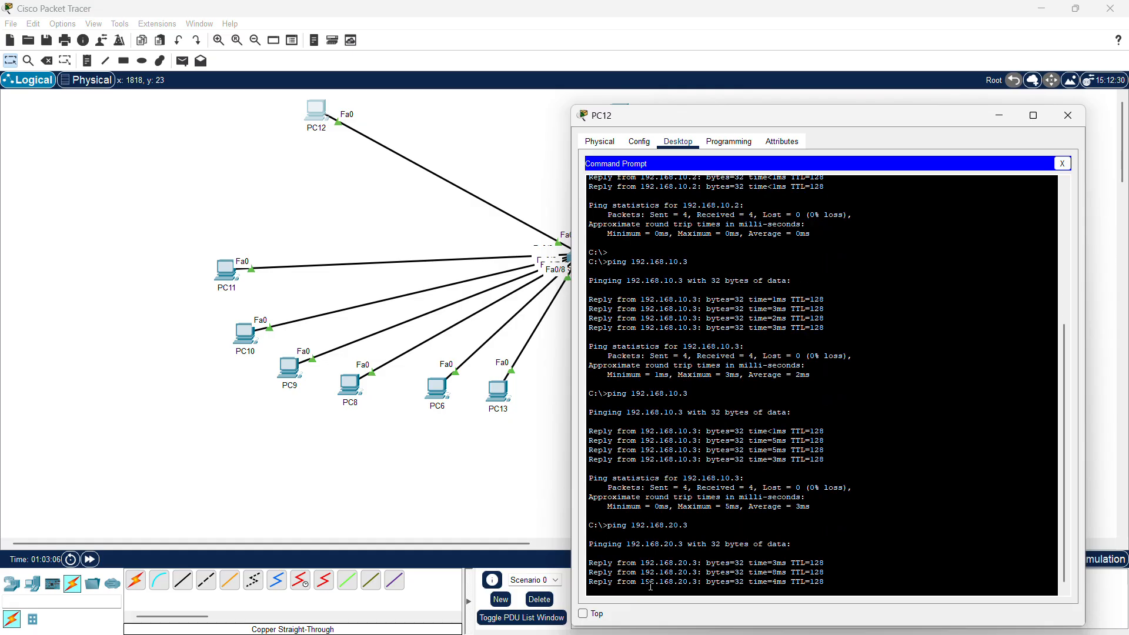
Ping 192.168.20.2 from PC12, examine the replies, and put the PC12 window away
{"action": "type", "text": "ping 192.168.20."}
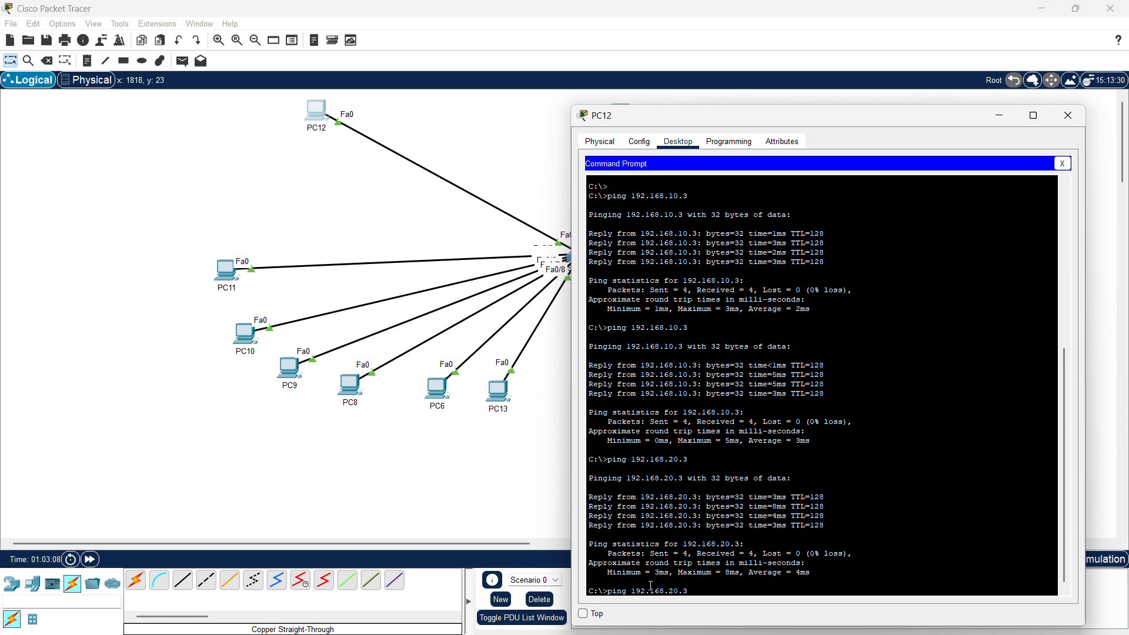
{"action": "type", "text": "2"}
{"action": "key", "text": "Return"}
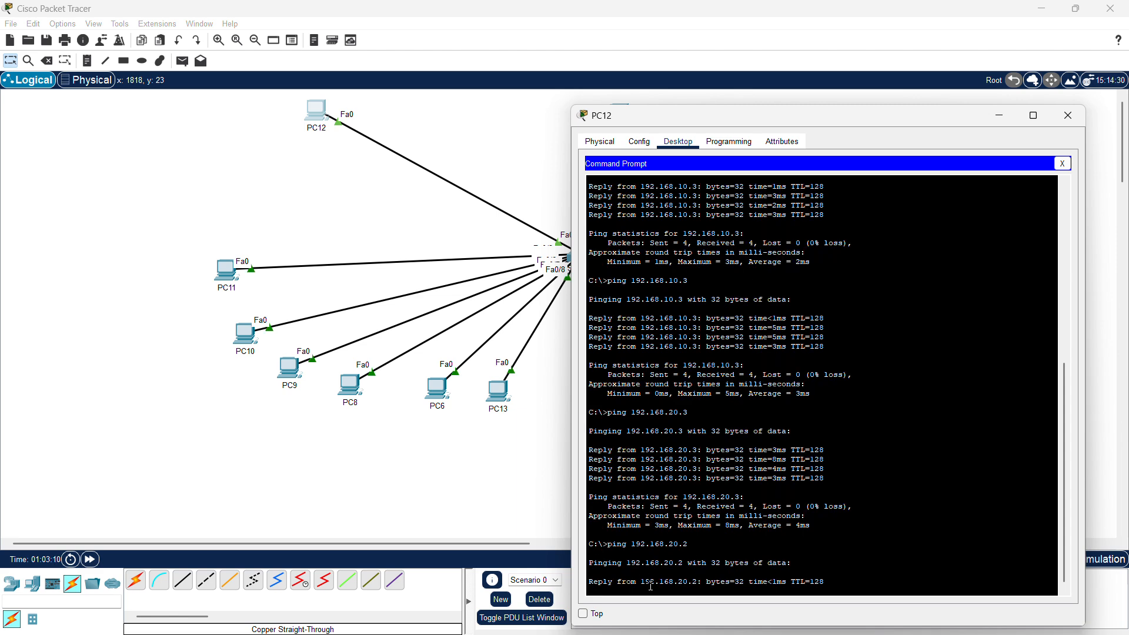
{"action": "left_click_drag", "start_coordinate": [833, 575], "coordinate": [675, 461]}
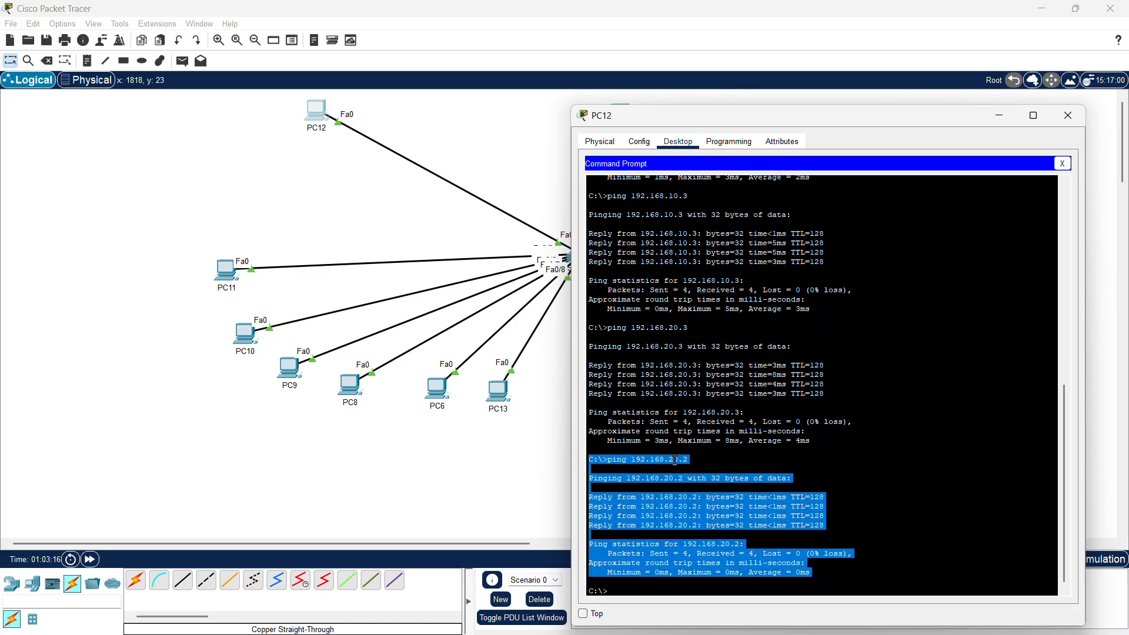
{"action": "left_click", "coordinate": [1010, 312]}
{"action": "left_click", "coordinate": [1063, 164]}
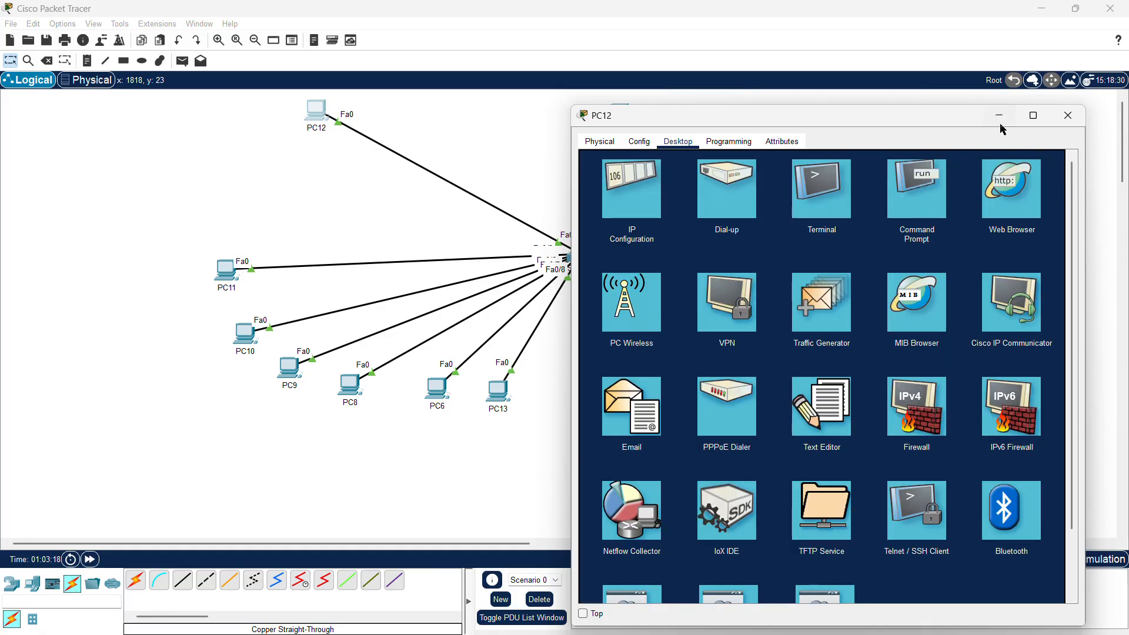
{"action": "left_click", "coordinate": [1000, 116]}
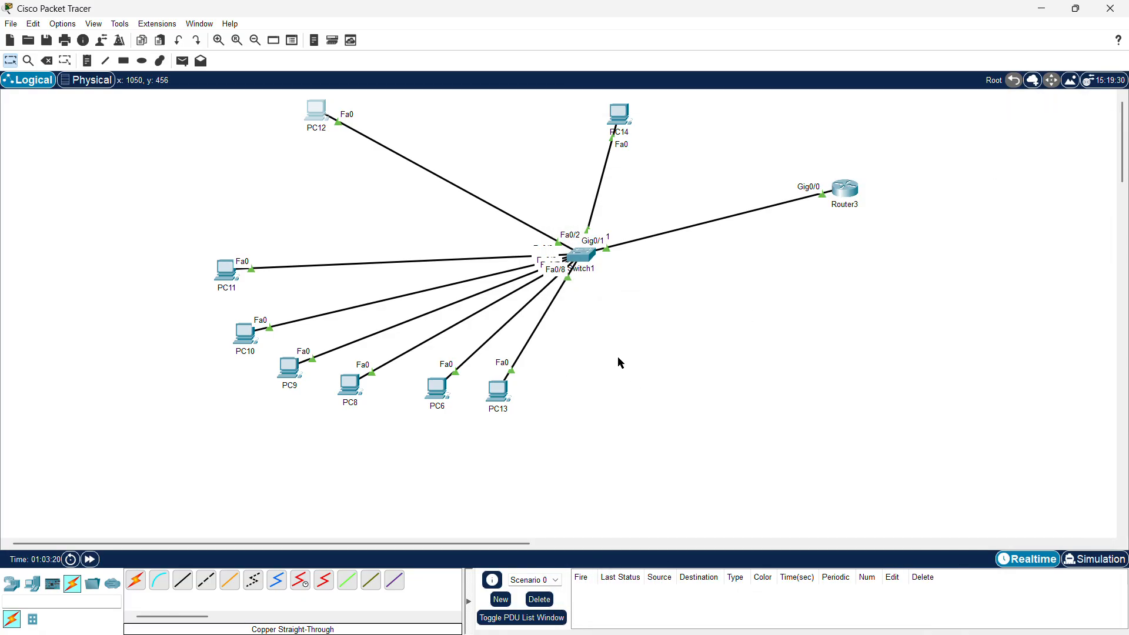
{"action": "left_click_drag", "start_coordinate": [556, 408], "coordinate": [200, 109]}
{"action": "left_click_drag", "start_coordinate": [998, 310], "coordinate": [542, 104]}
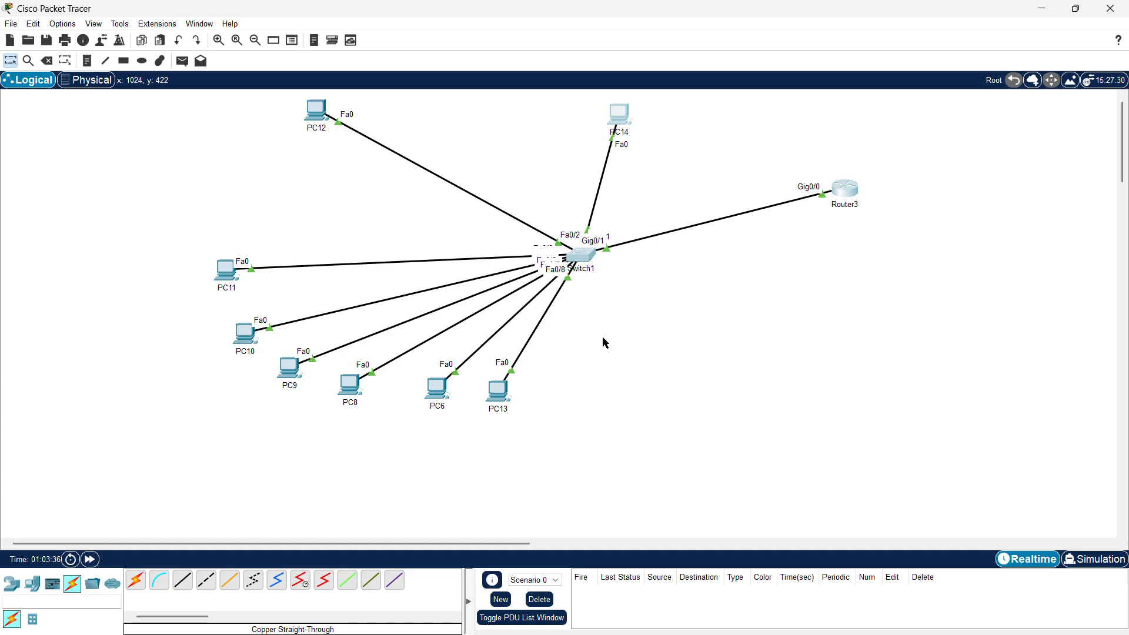
{"action": "left_click_drag", "start_coordinate": [533, 514], "coordinate": [216, 103]}
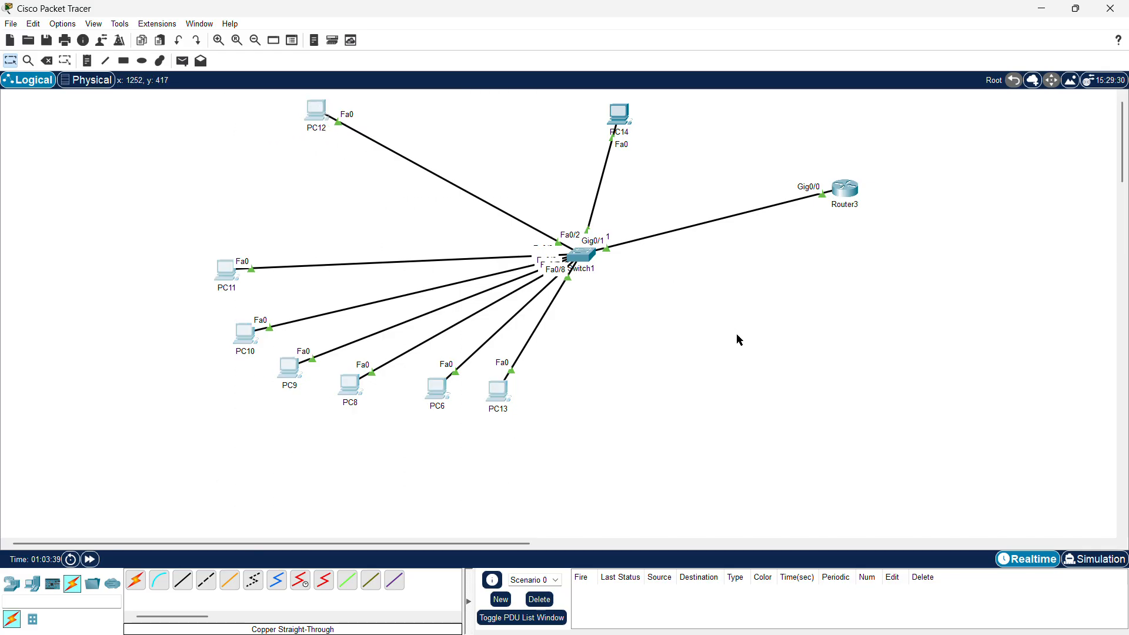
{"action": "left_click_drag", "start_coordinate": [965, 305], "coordinate": [550, 103]}
{"action": "left_click", "coordinate": [742, 428]}
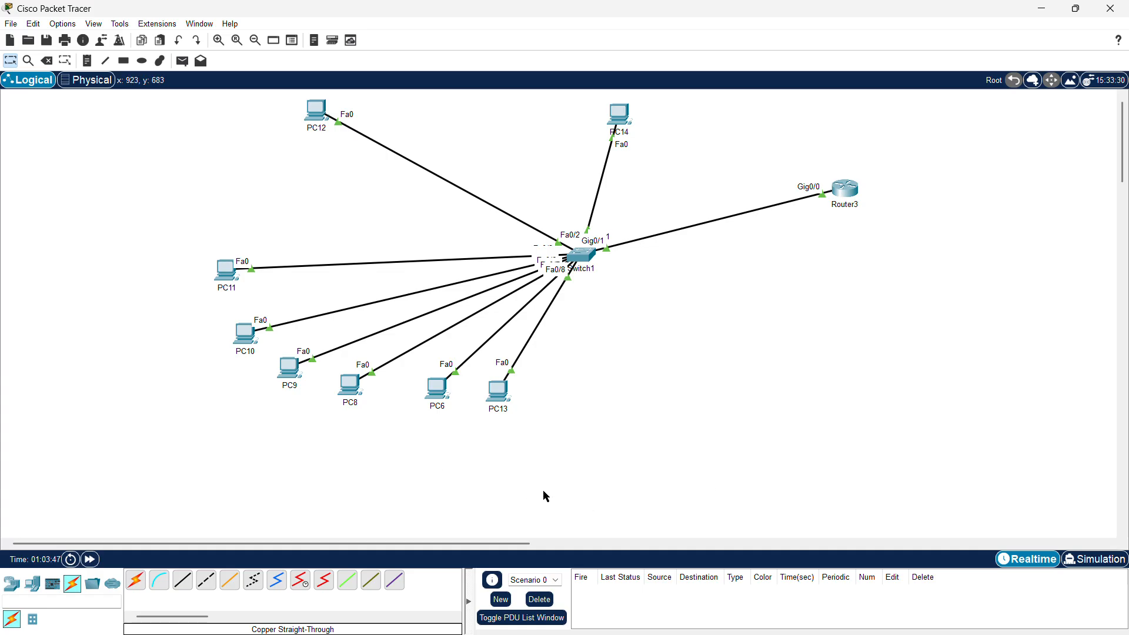
{"action": "mouse_move", "coordinate": [554, 490]}
{"action": "left_mouse_down"}
{"action": "mouse_move", "coordinate": [497, 400]}
{"action": "mouse_move", "coordinate": [247, 108]}
{"action": "left_mouse_up"}
{"action": "left_click", "coordinate": [703, 369]}
{"action": "left_click_drag", "start_coordinate": [658, 426], "coordinate": [865, 163]}
{"action": "left_click", "coordinate": [656, 383]}
Select all PCs, Switch1 and Router3 and move the whole topology slightly lower in the workspace
{"action": "left_click_drag", "start_coordinate": [977, 438], "coordinate": [131, 101]}
{"action": "left_click_drag", "start_coordinate": [77, 101], "coordinate": [895, 415]}
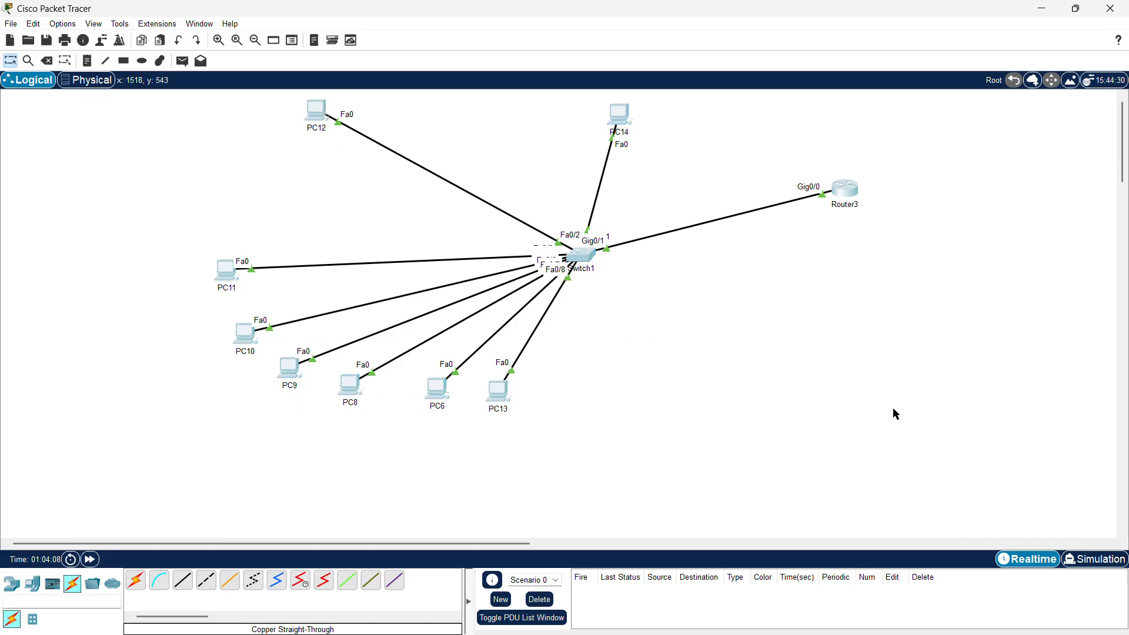
{"action": "left_click_drag", "start_coordinate": [583, 270], "coordinate": [592, 330]}
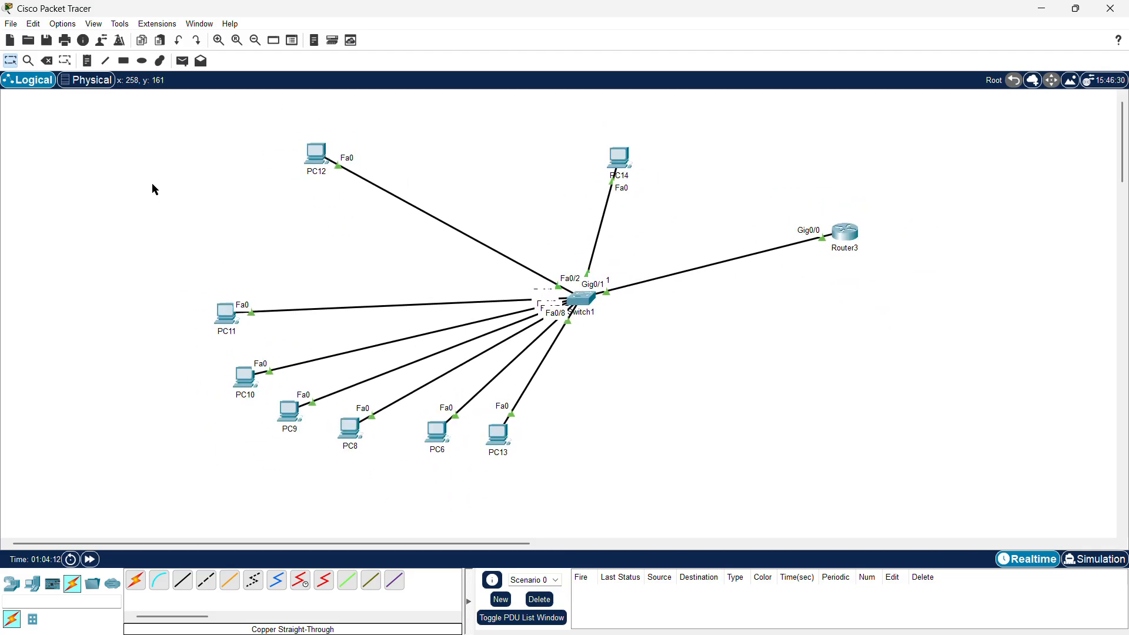
{"action": "left_click_drag", "start_coordinate": [131, 111], "coordinate": [986, 473]}
{"action": "left_click_drag", "start_coordinate": [94, 104], "coordinate": [978, 472]}
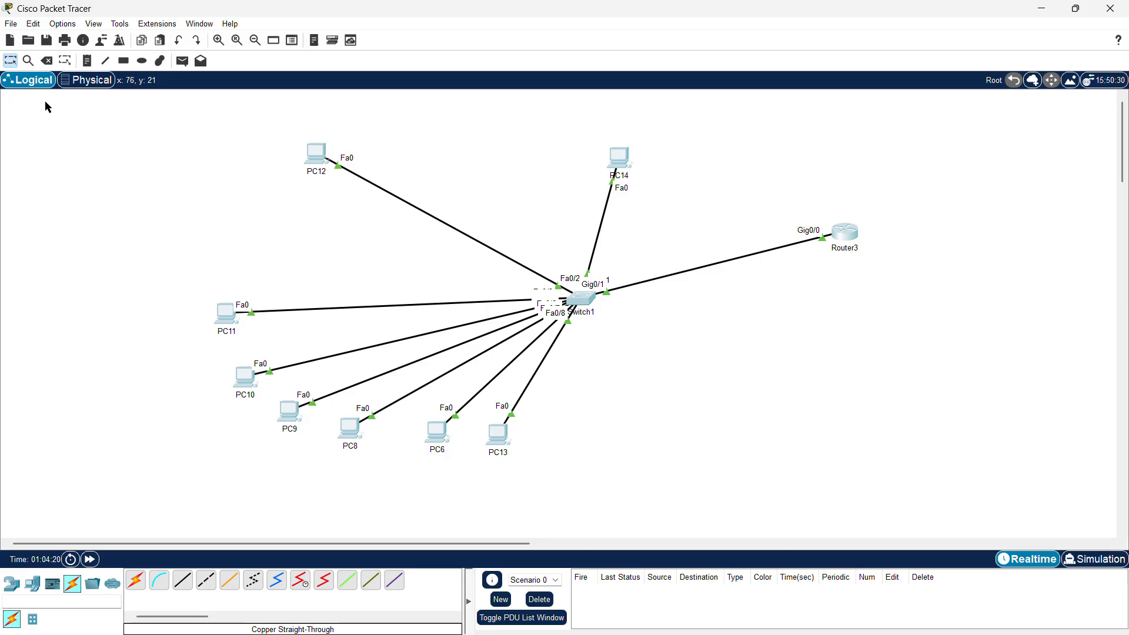
{"action": "left_click_drag", "start_coordinate": [117, 110], "coordinate": [933, 515]}
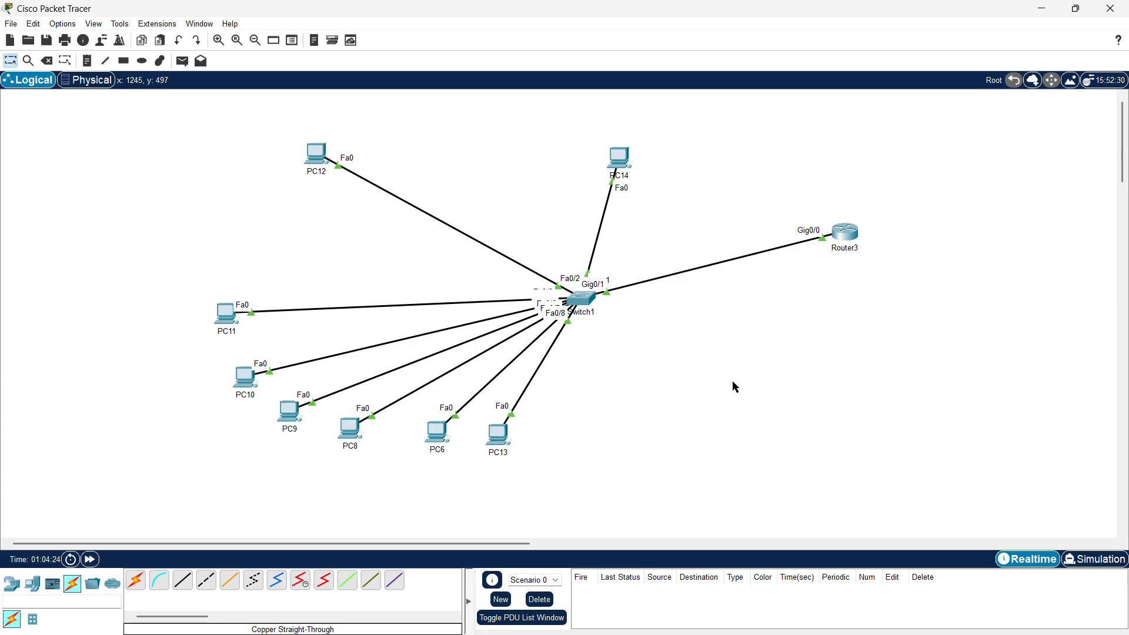